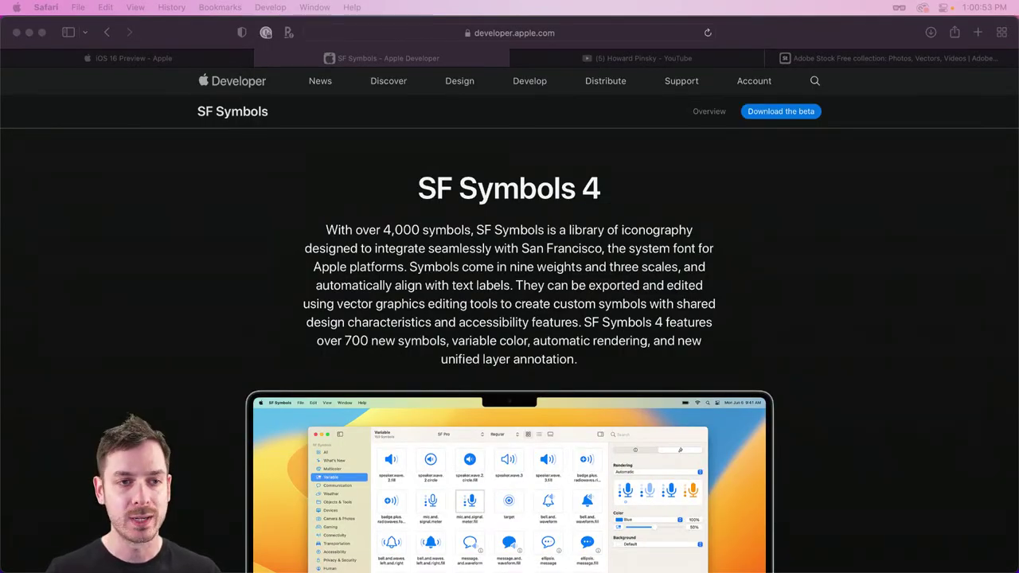
# Switch Safari to the iOS 16 Preview page and its CarPlay dashboard scene.
pyautogui.click(157, 62)
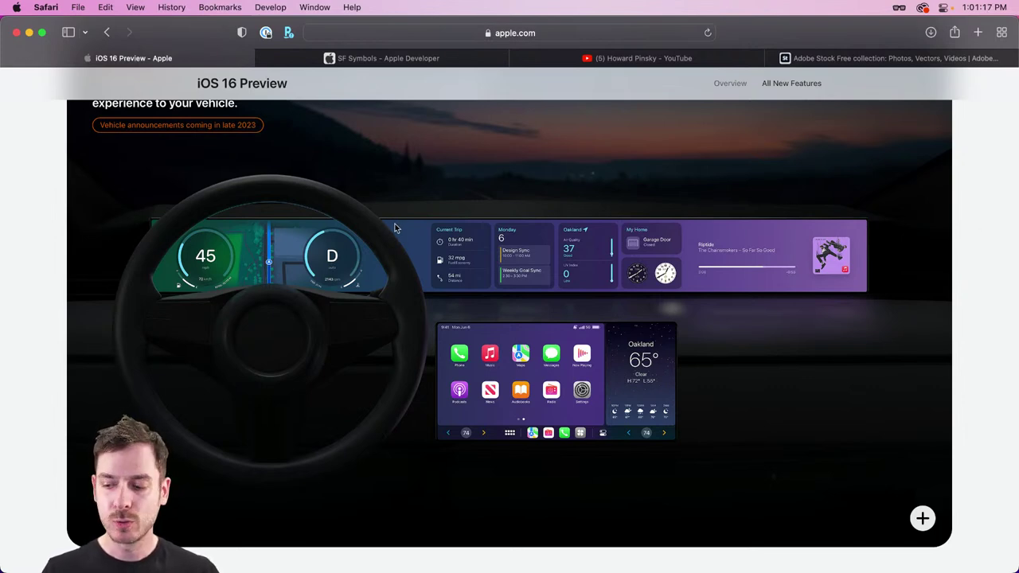
pyautogui.scroll(2, 386, 228)
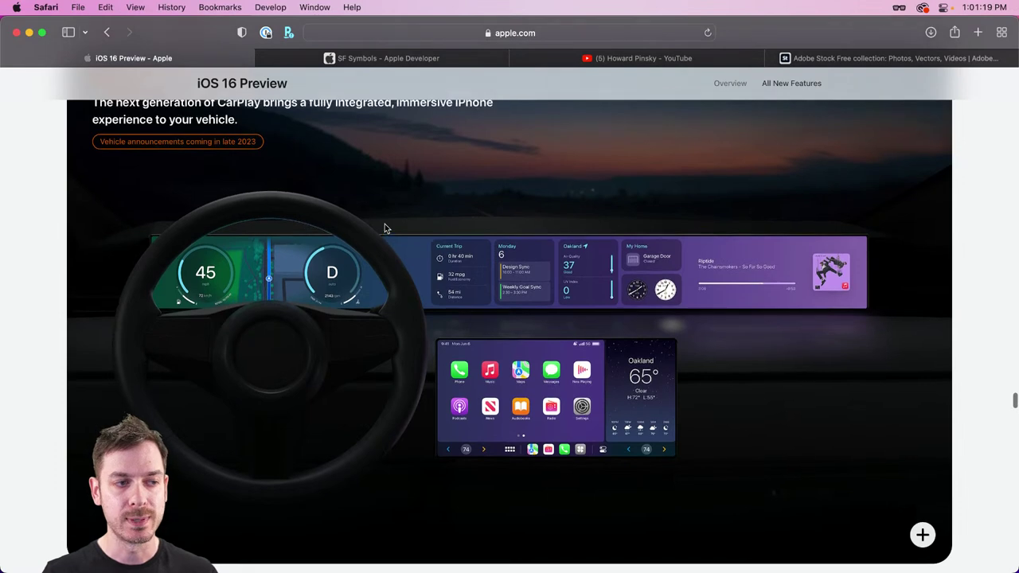
pyautogui.scroll(1, 386, 228)
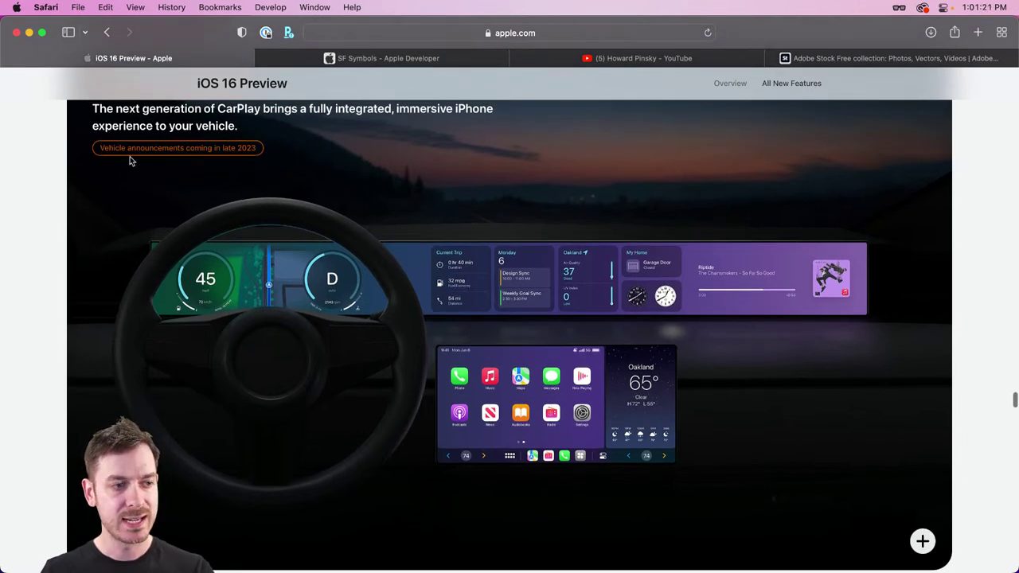
pyautogui.scroll(1, 222, 166)
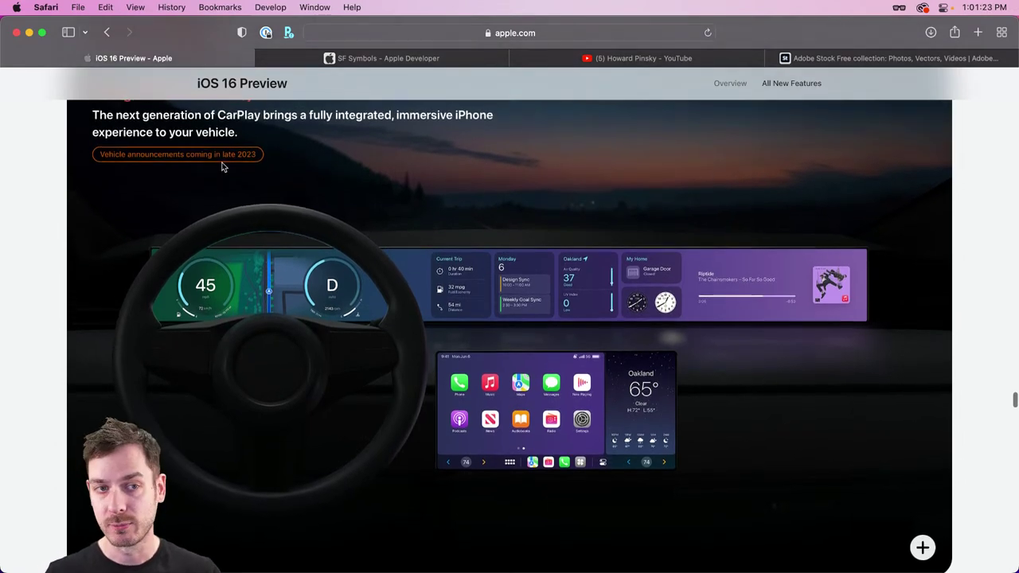
pyautogui.scroll(2, 222, 165)
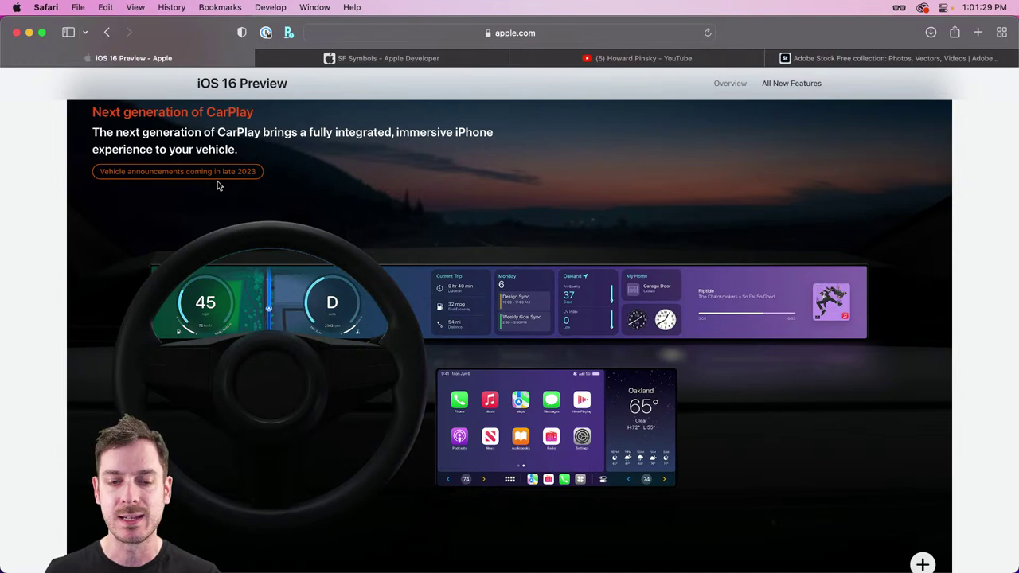
pyautogui.scroll(-1, 191, 188)
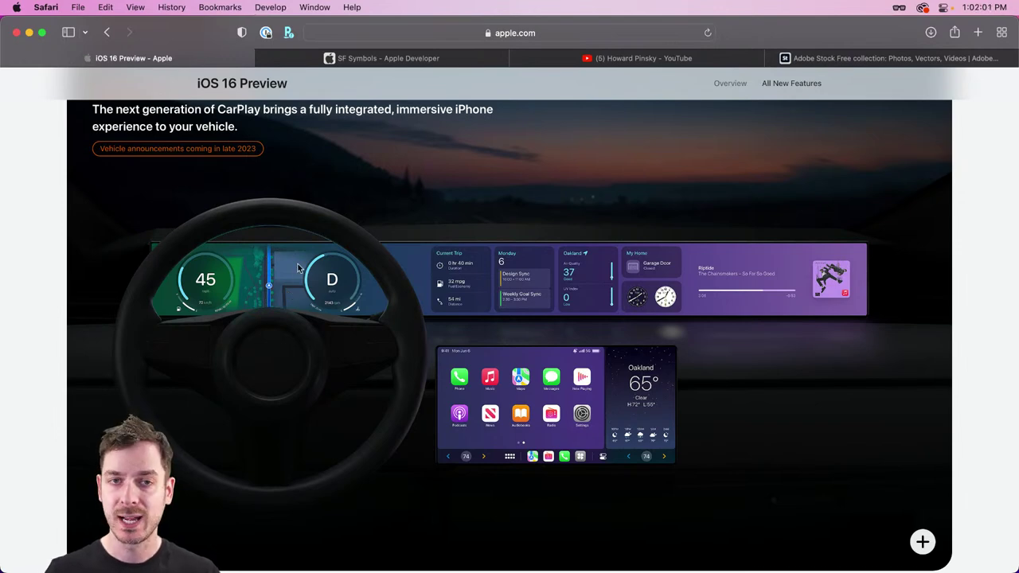
# Browse the YouTube channel's videos, then return to the iOS 16 Preview page.
pyautogui.click(644, 54)
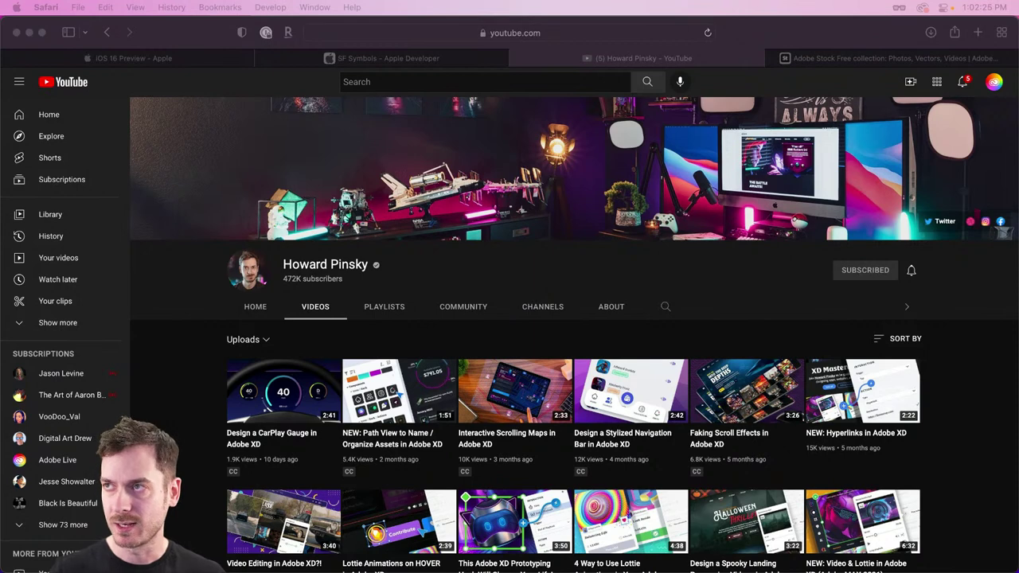
pyautogui.click(409, 132)
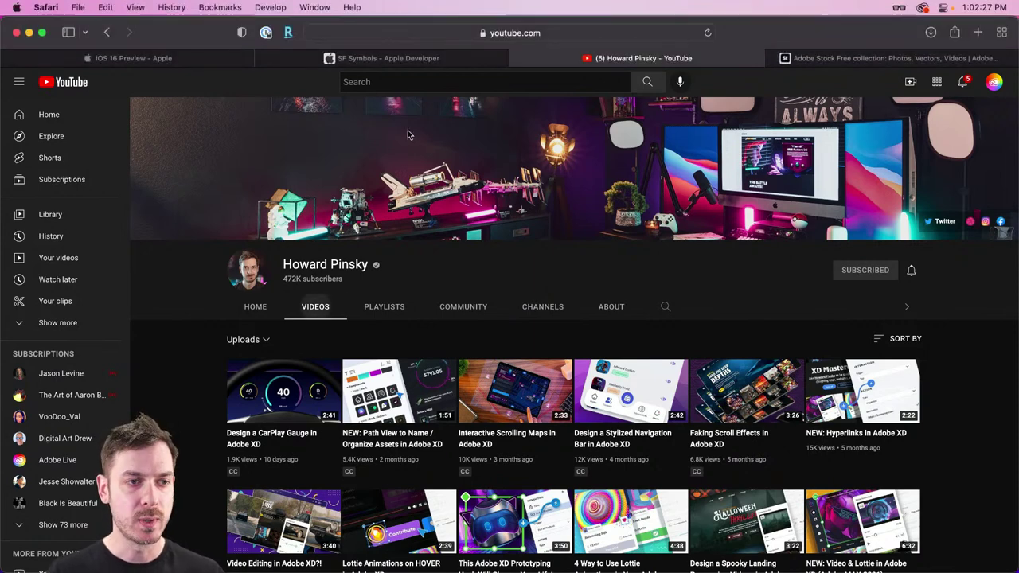
pyautogui.click(159, 56)
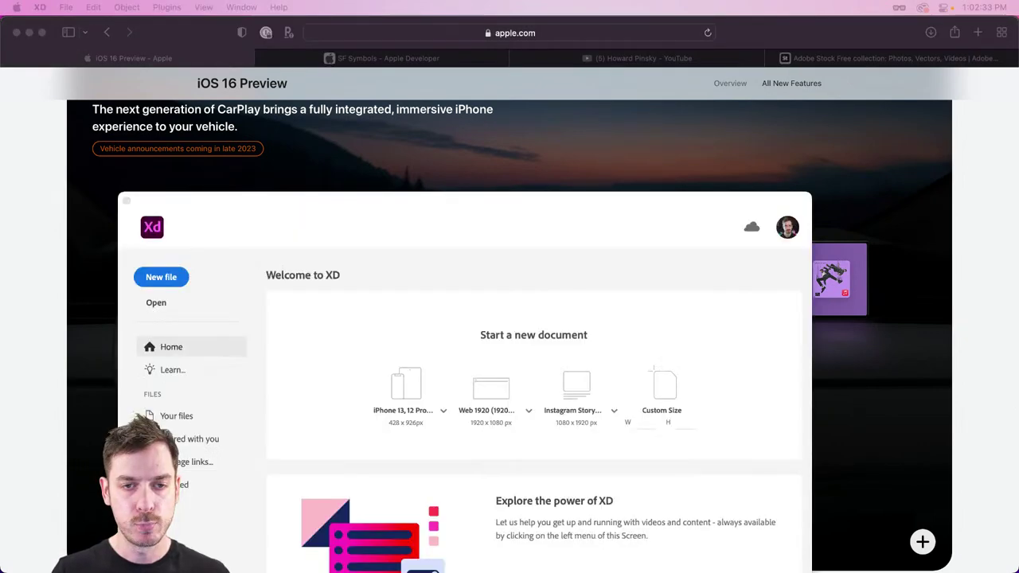
# Move the XD Welcome window up, check the iPhone and Instagram preset lists, then bring Safari forward.
pyautogui.moveTo(629, 205); pyautogui.dragTo(640, 75)
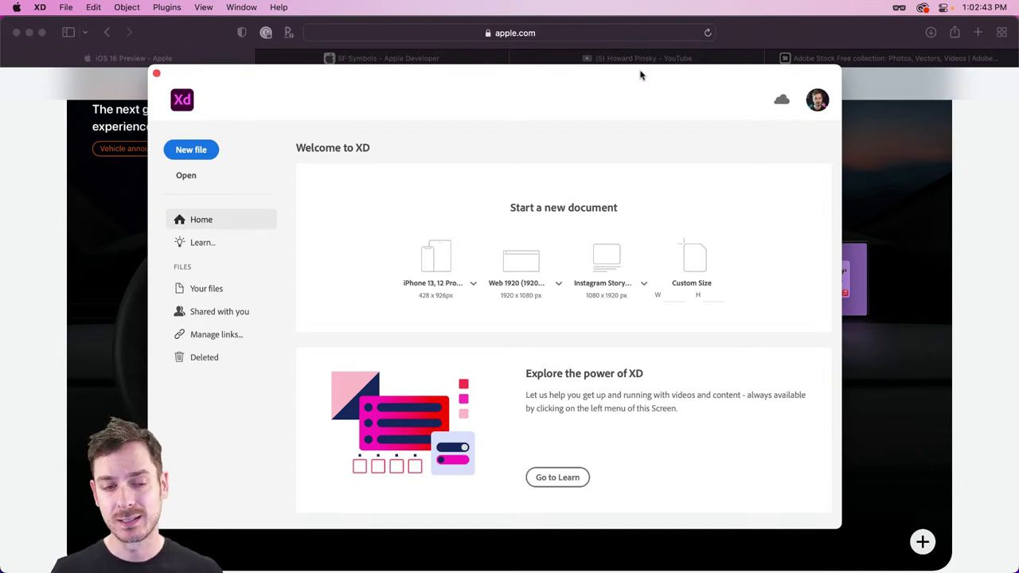
pyautogui.click(474, 285)
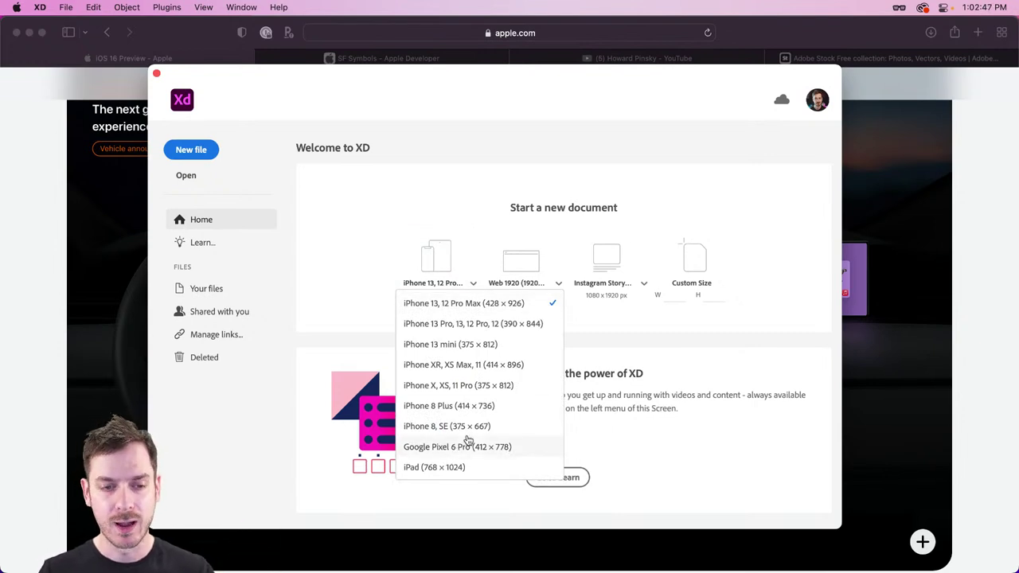
pyautogui.click(533, 166)
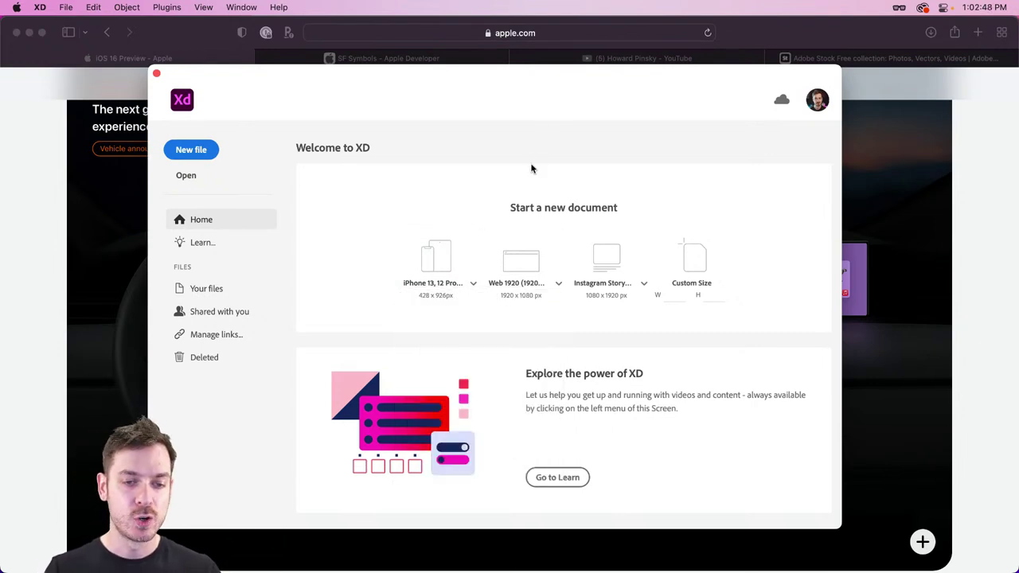
pyautogui.click(643, 285)
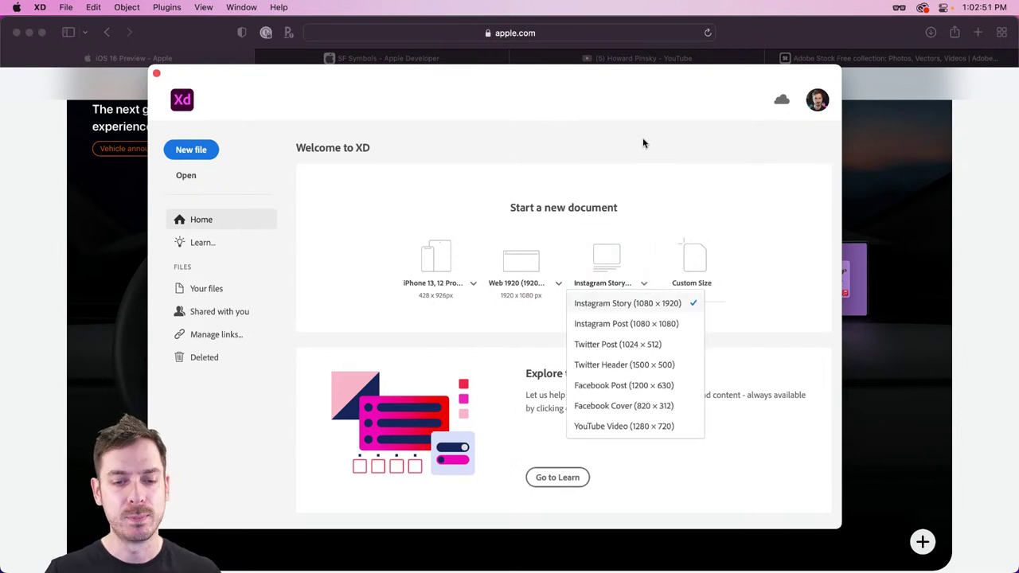
pyautogui.click(645, 142)
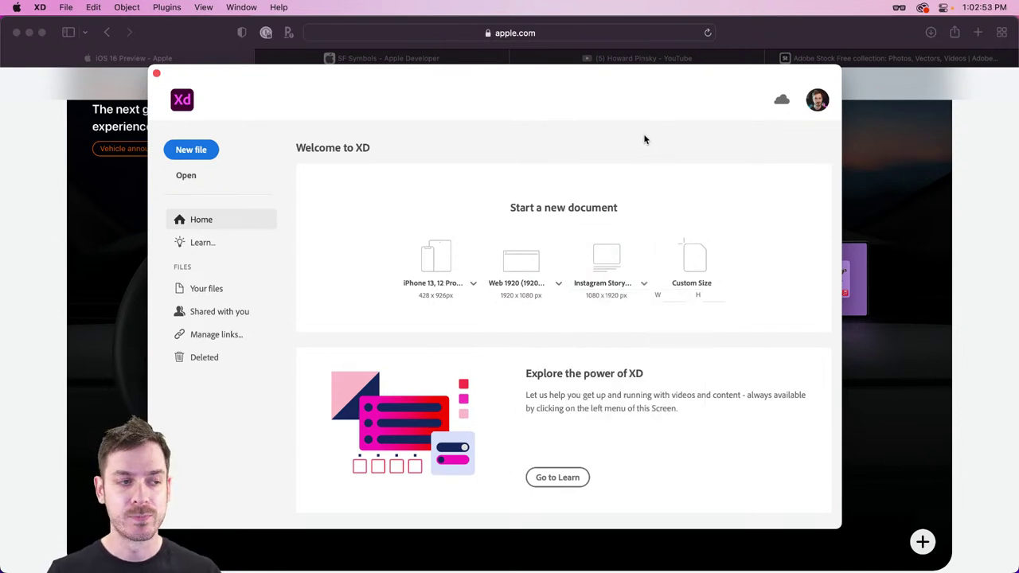
pyautogui.click(892, 218)
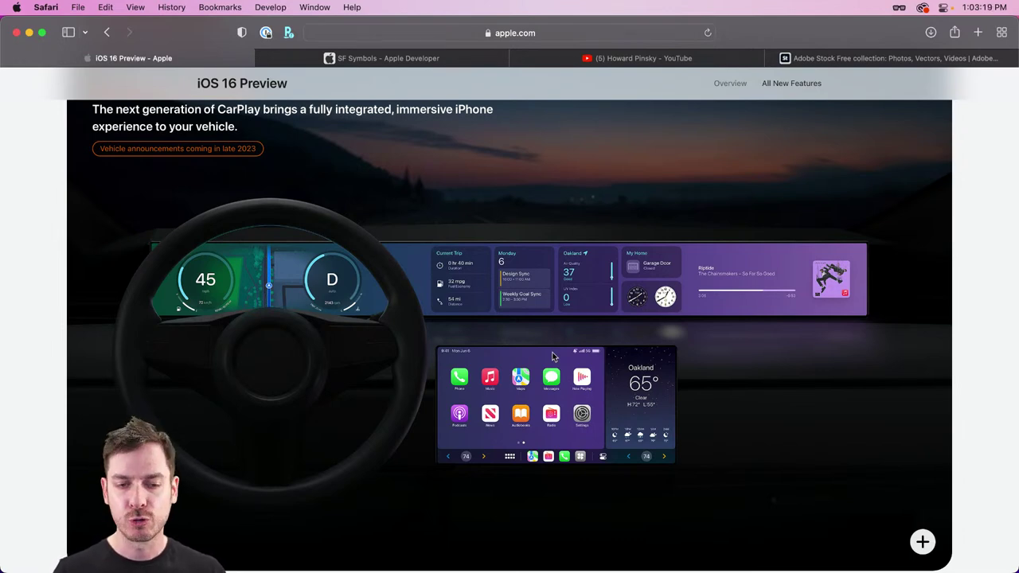
pyautogui.scroll(-5, 494, 324)
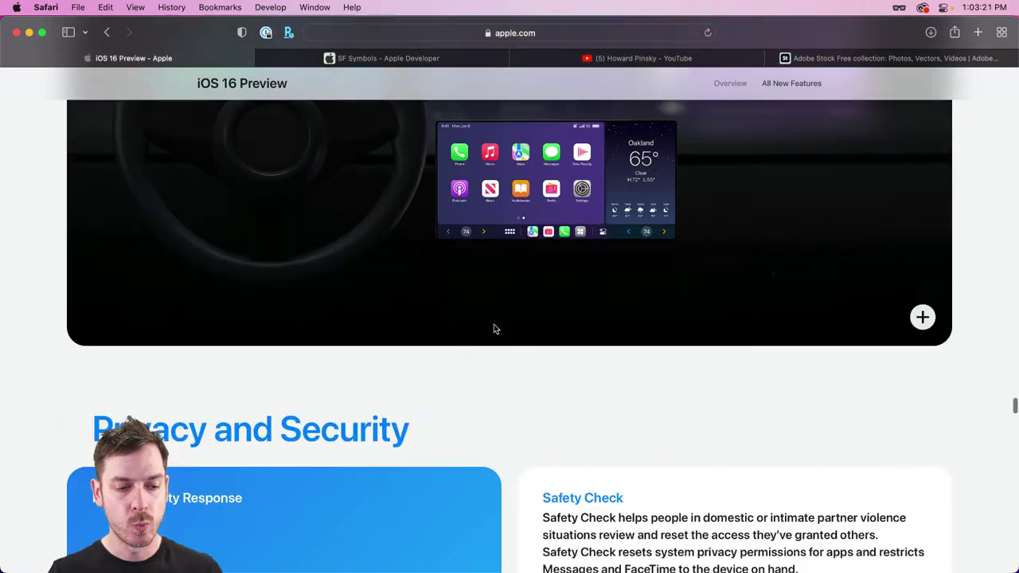
pyautogui.scroll(4, 494, 324)
pyautogui.scroll(1, 494, 328)
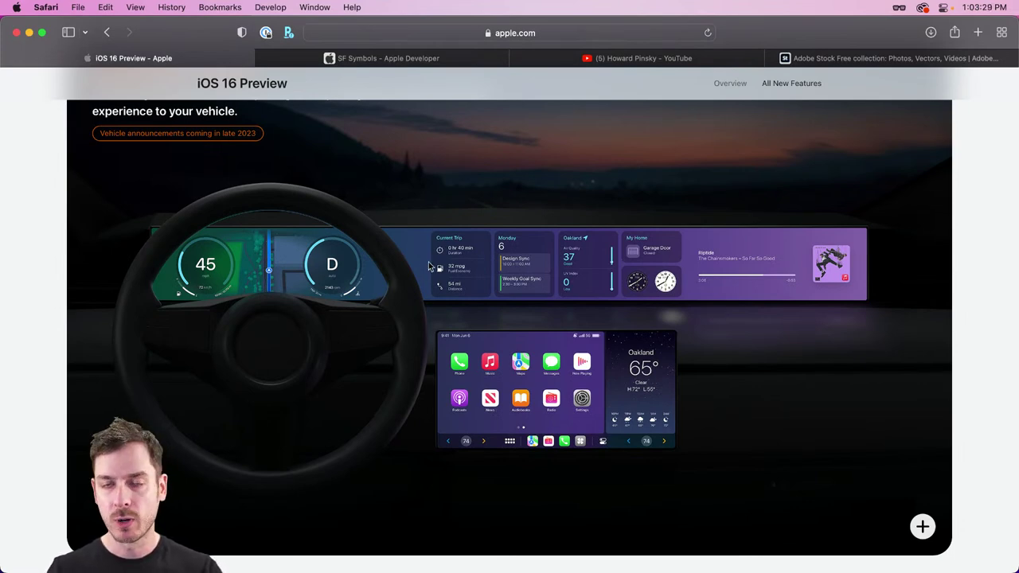
pyautogui.scroll(3, 428, 266)
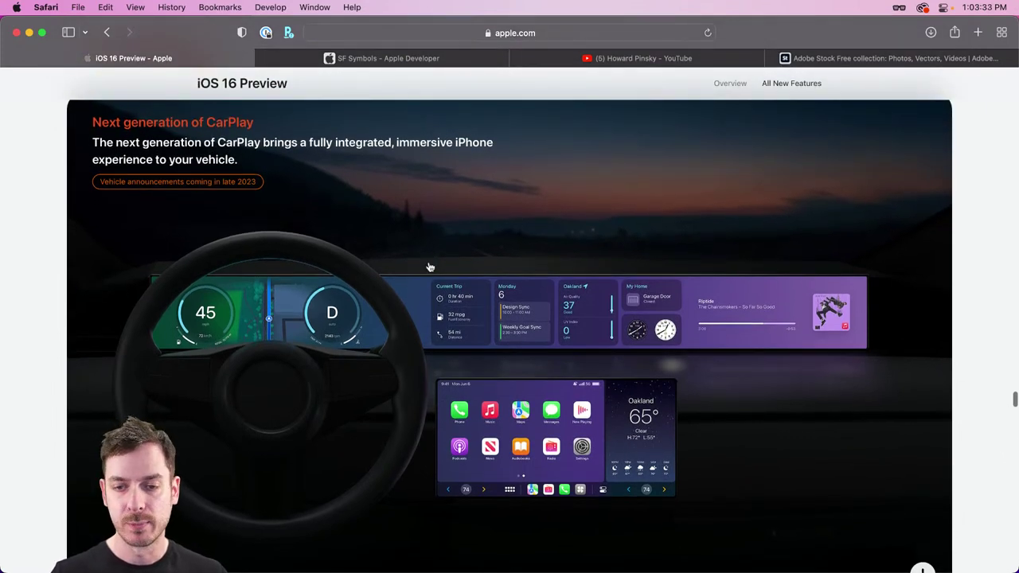
# Create a Web 1920 (1920 × 1080) document in a maximised XD window, fitted to view.
pyautogui.press('super+Tab')
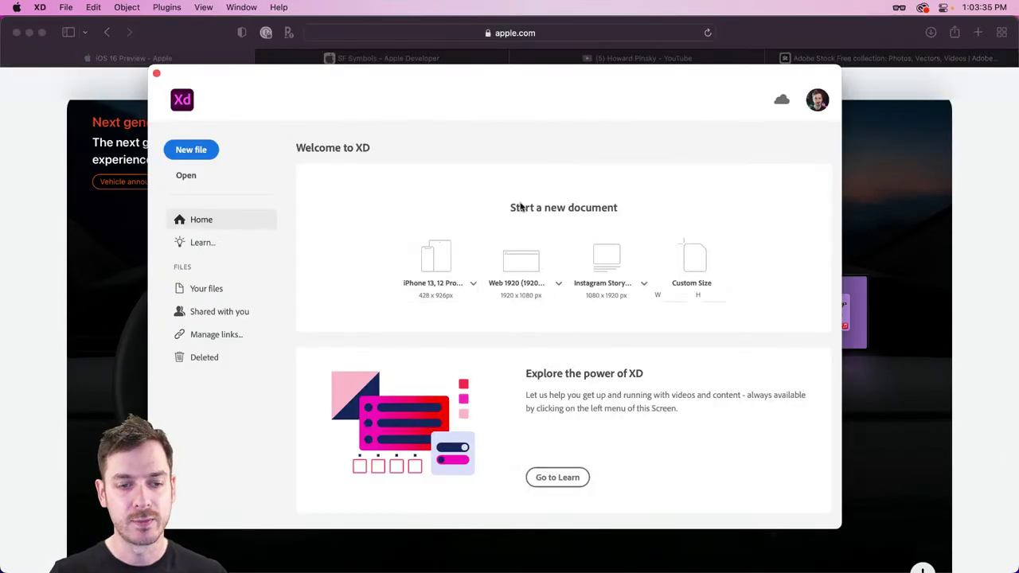
pyautogui.click(529, 268)
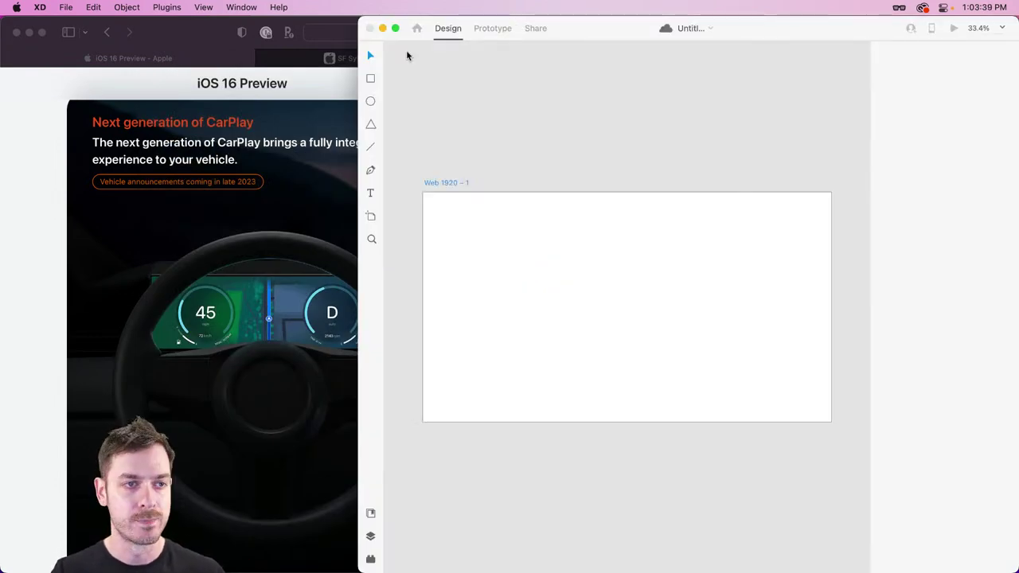
pyautogui.click(395, 29)
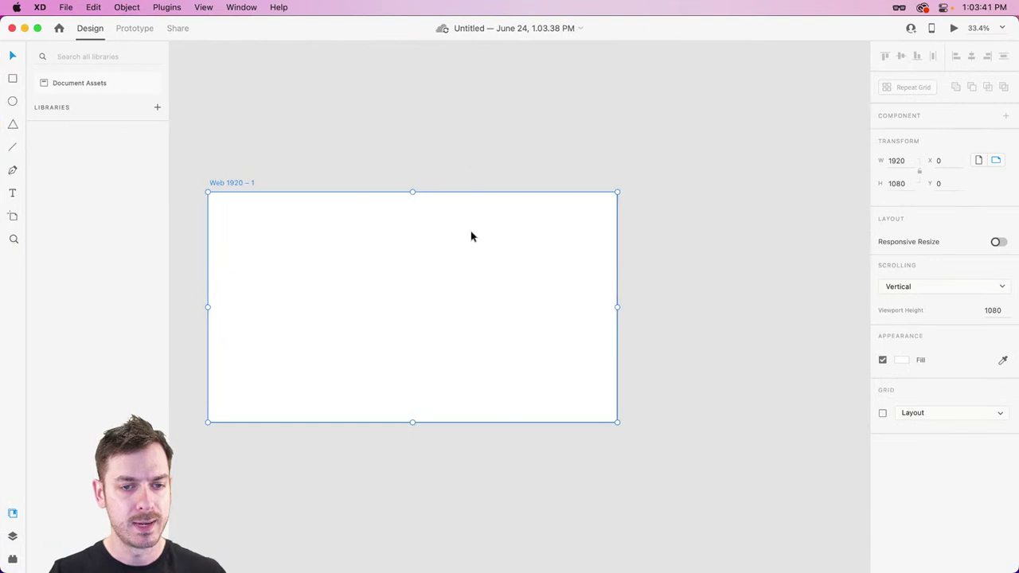
pyautogui.press('super+0')
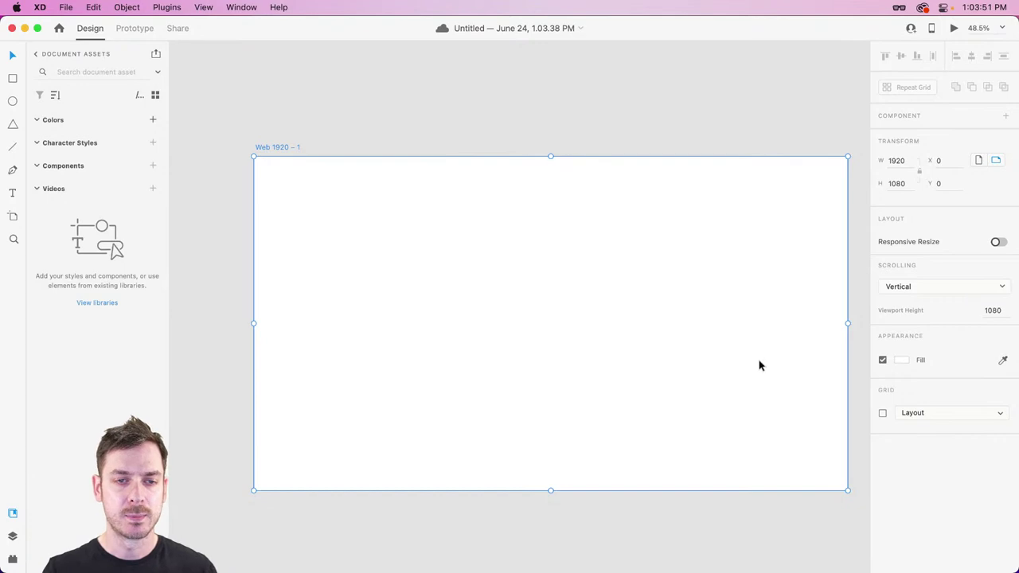
pyautogui.hscroll(4, 730, 363)
pyautogui.hscroll(-3, 731, 366)
pyautogui.hscroll(2, 730, 366)
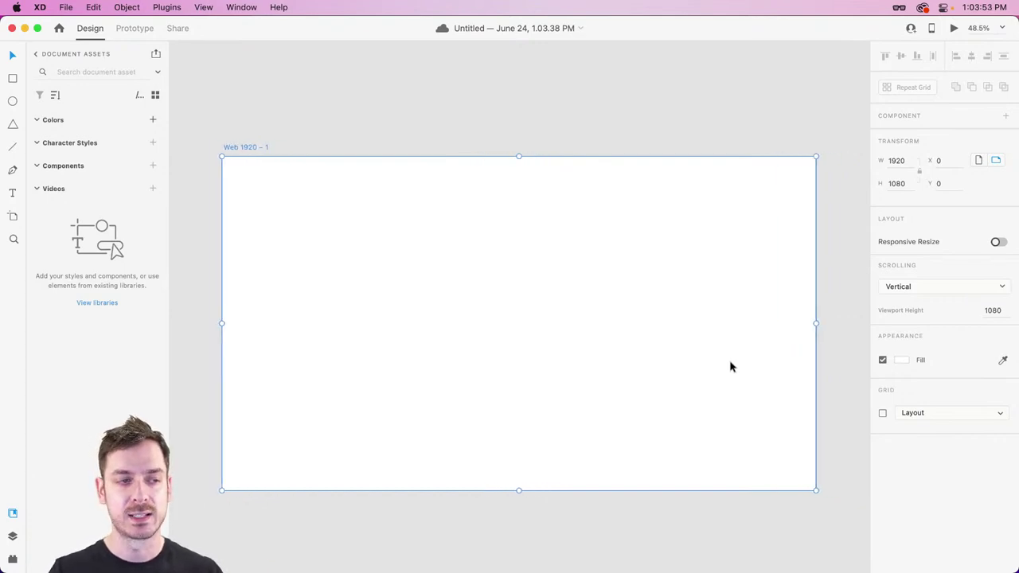
pyautogui.hscroll(-2, 730, 366)
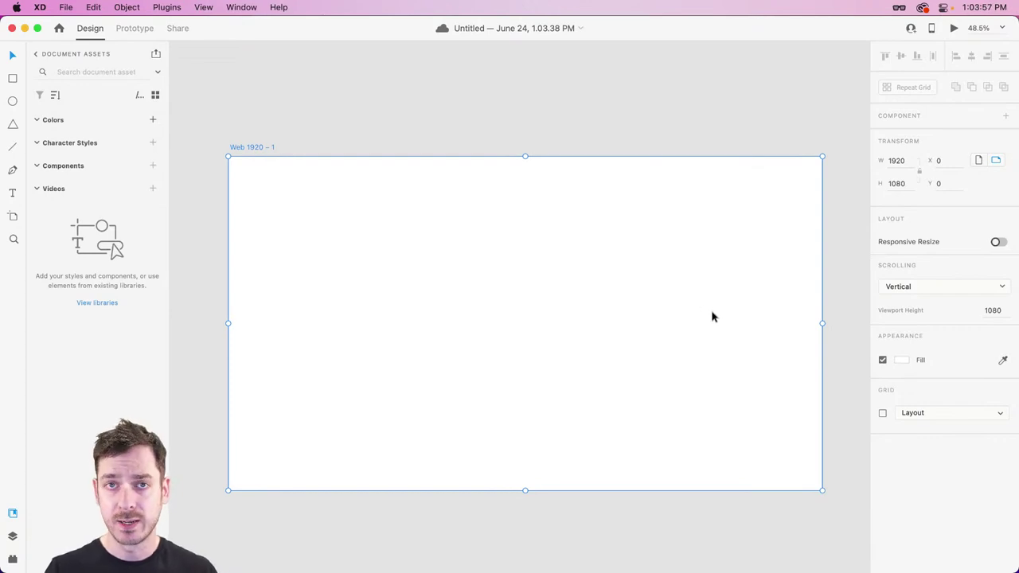
# Give the artboard a linear gradient fill with a dark blue top stop.
pyautogui.click(904, 361)
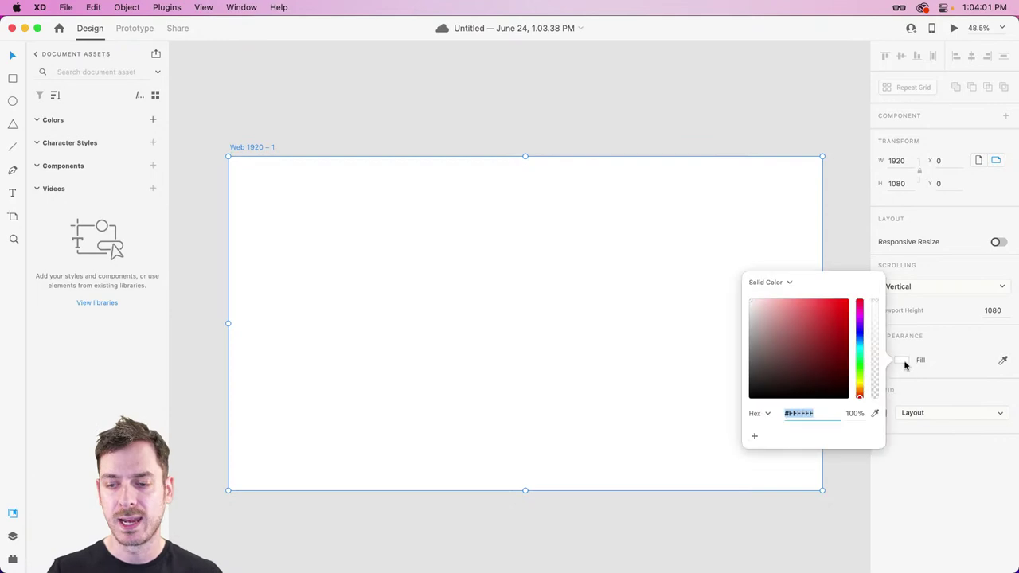
pyautogui.click(784, 285)
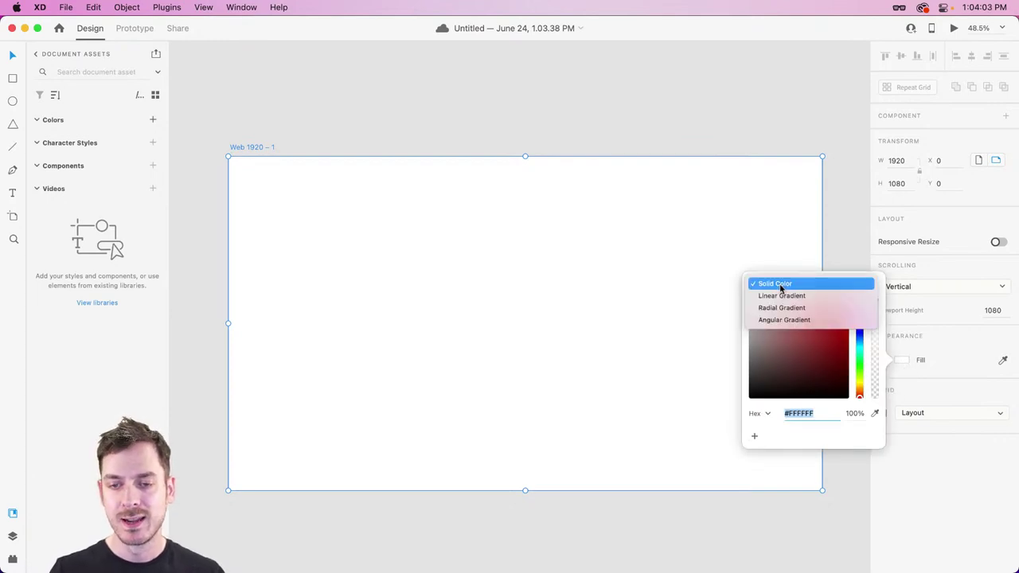
pyautogui.click(781, 297)
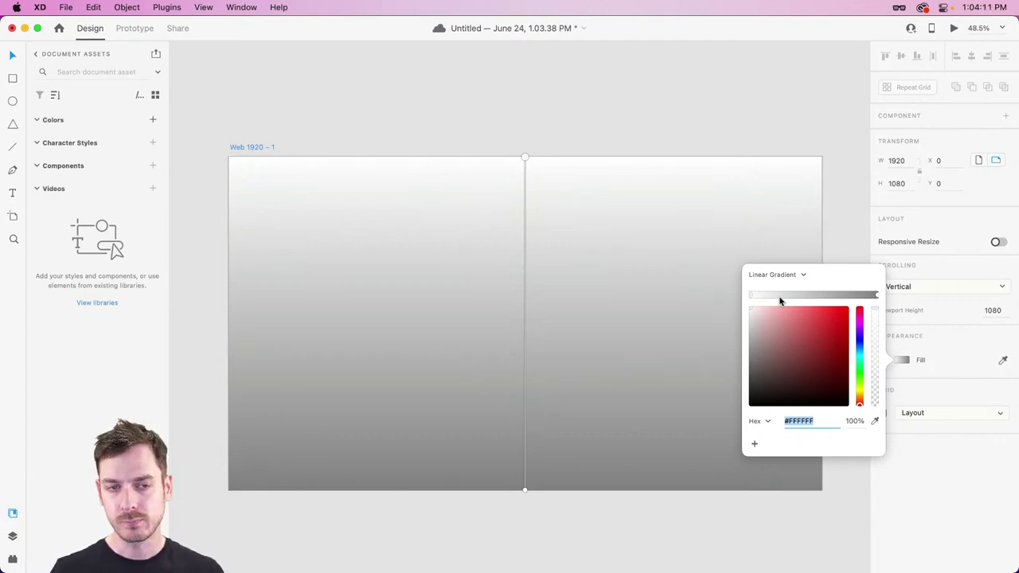
pyautogui.moveTo(860, 370); pyautogui.dragTo(859, 344)
pyautogui.click(823, 358)
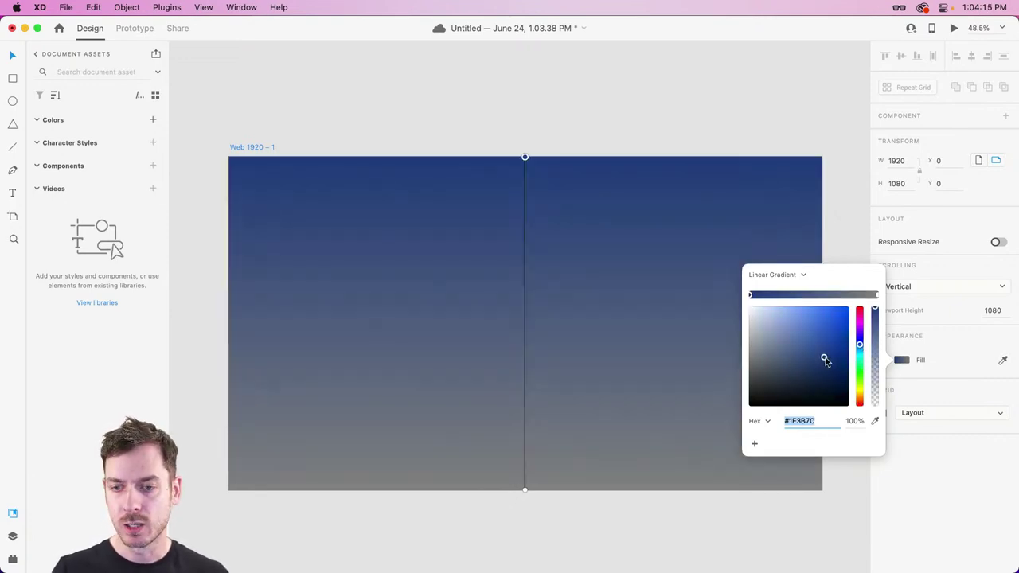
pyautogui.moveTo(823, 368); pyautogui.dragTo(836, 362)
# Make the bottom stop purple-blue #5337B1 and fine-tune the top stop to navy #14225F.
pyautogui.click(877, 296)
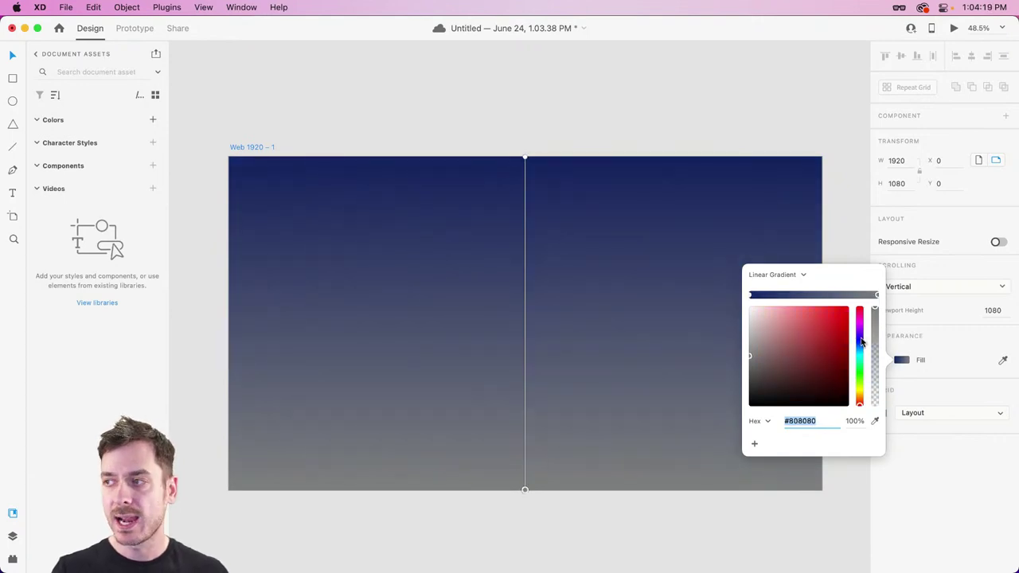
pyautogui.click(860, 338)
pyautogui.click(821, 344)
pyautogui.moveTo(821, 344)
pyautogui.mouseDown()
pyautogui.moveTo(810, 334)
pyautogui.moveTo(860, 335)
pyautogui.moveTo(808, 341)
pyautogui.mouseUp()
pyautogui.click(817, 338)
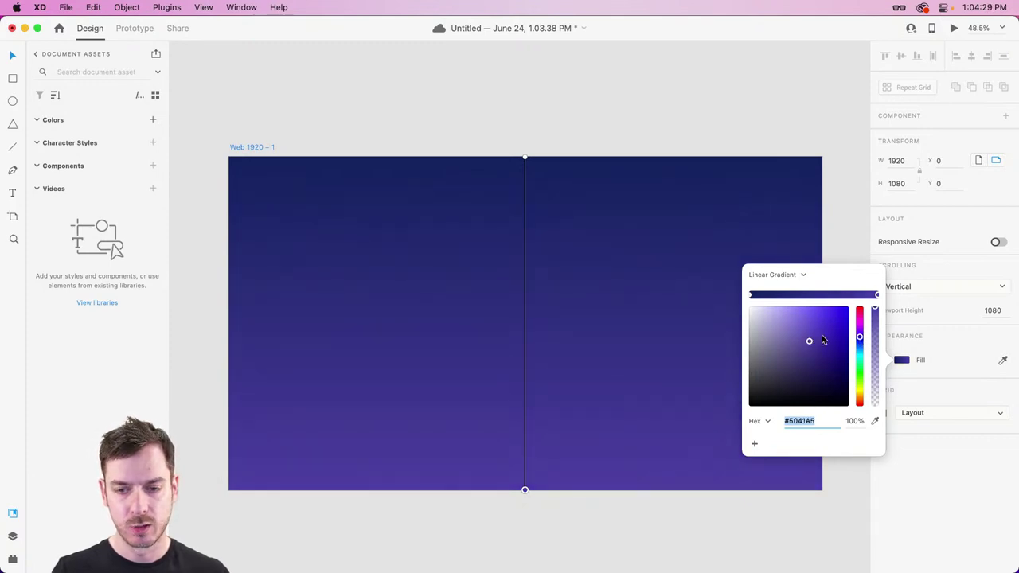
pyautogui.click(751, 295)
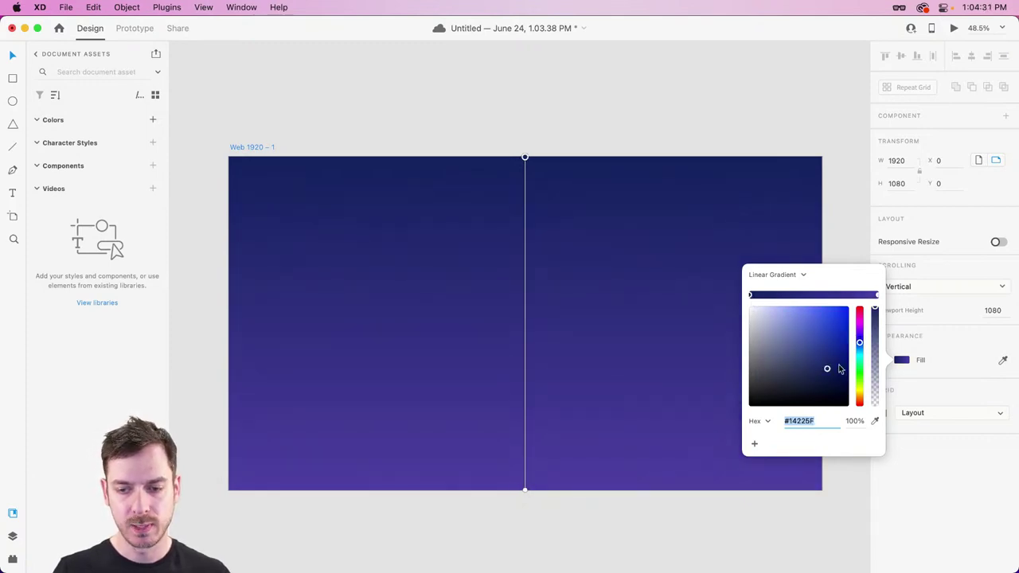
pyautogui.moveTo(827, 368); pyautogui.dragTo(823, 376)
pyautogui.click(960, 470)
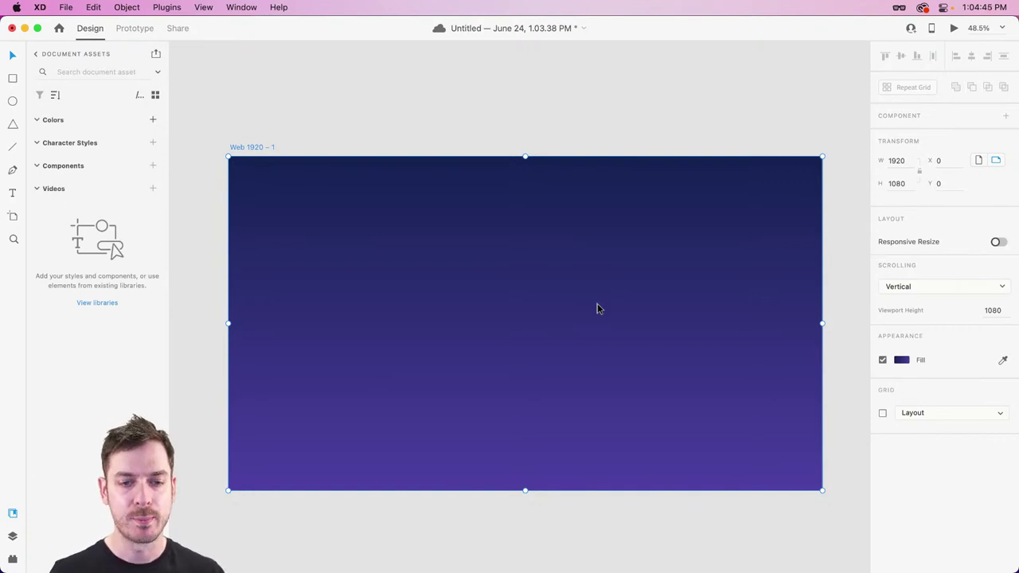
# Draw a rectangle covering the artboard and drop the star photo from the Stars collection into it.
pyautogui.click(560, 174)
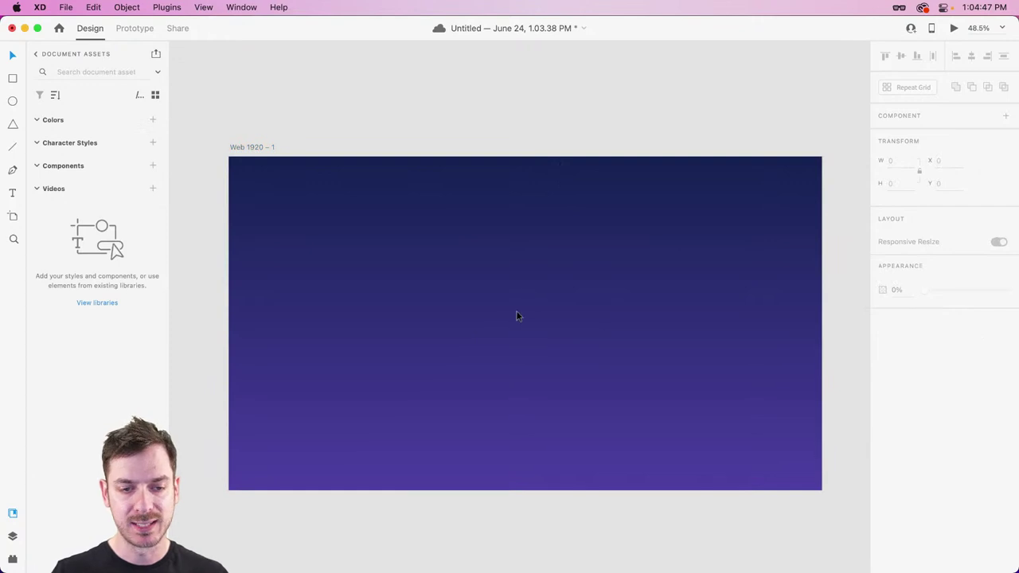
pyautogui.scroll(3, 515, 316)
pyautogui.moveTo(528, 307); pyautogui.dragTo(525, 285)
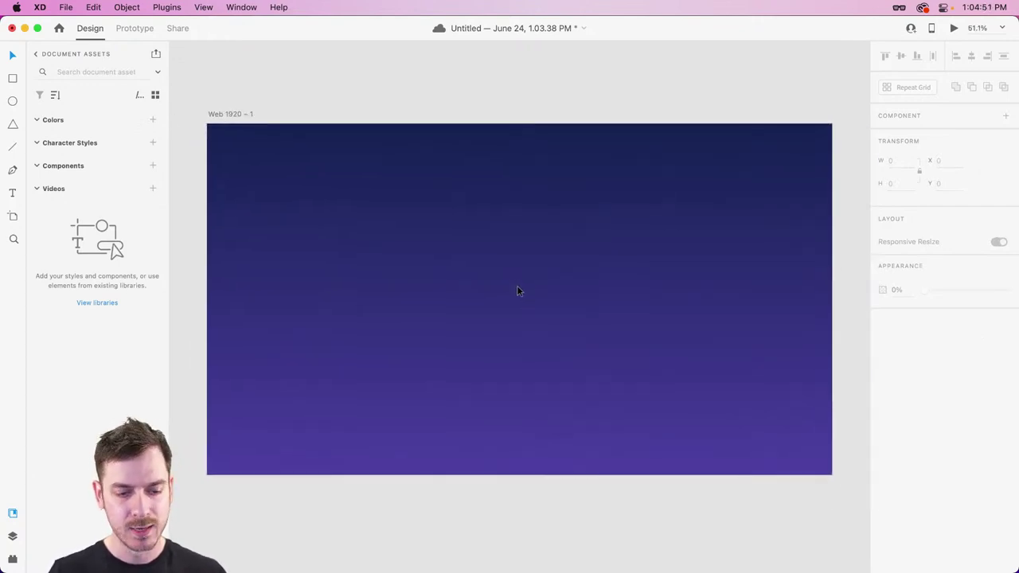
pyautogui.press('r')
pyautogui.moveTo(208, 124); pyautogui.dragTo(832, 476)
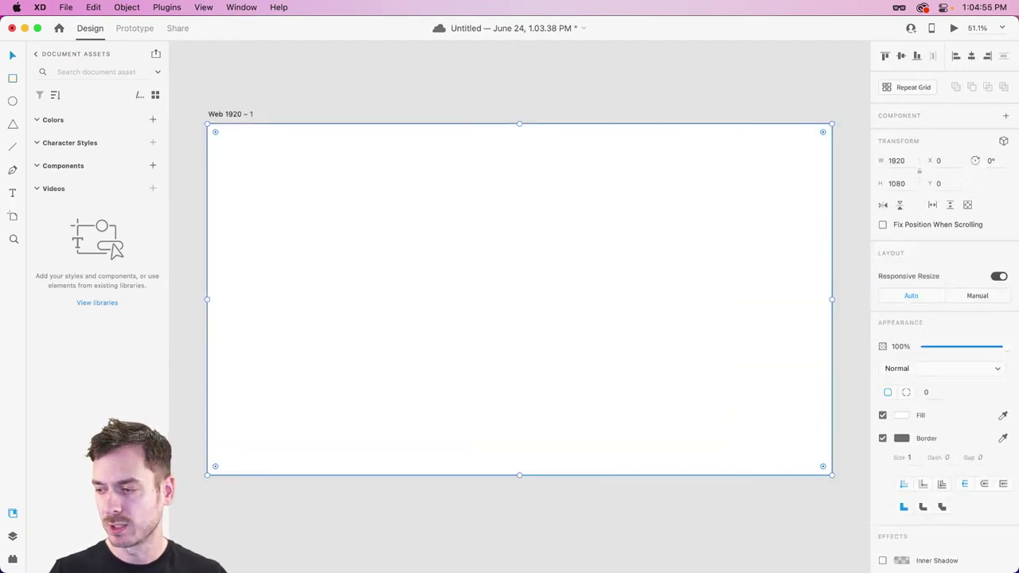
pyautogui.press('super+Tab')
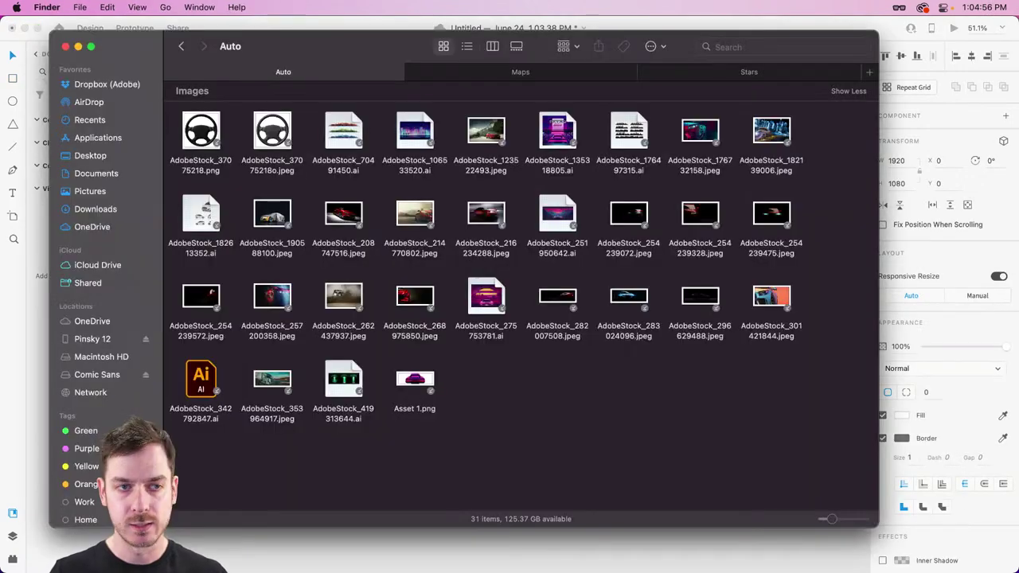
pyautogui.click(701, 73)
pyautogui.press('super+Tab')
pyautogui.moveTo(409, 275); pyautogui.dragTo(543, 231)
# Blend the star image with Color Dodge at 27% opacity.
pyautogui.click(925, 368)
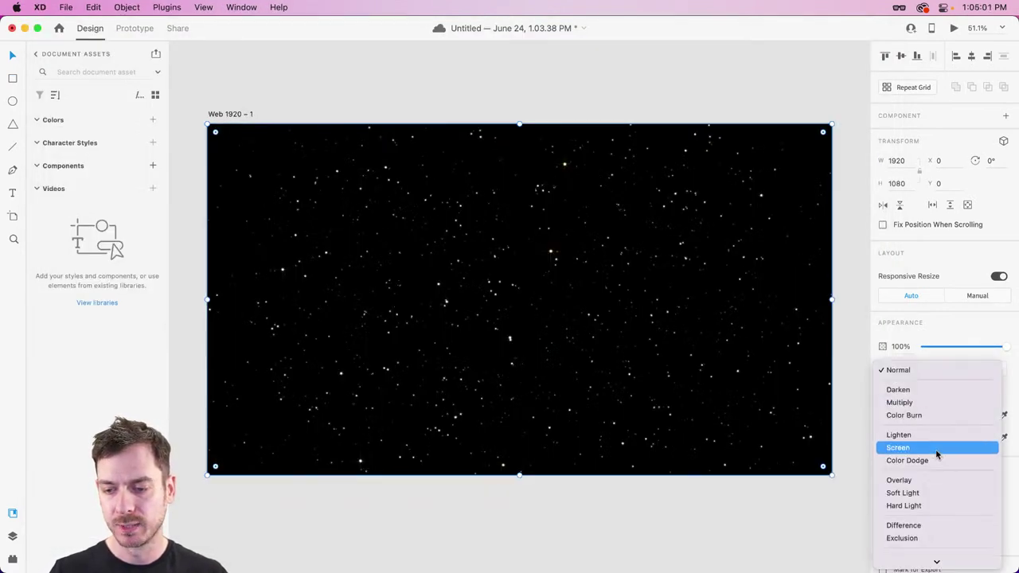
pyautogui.click(930, 448)
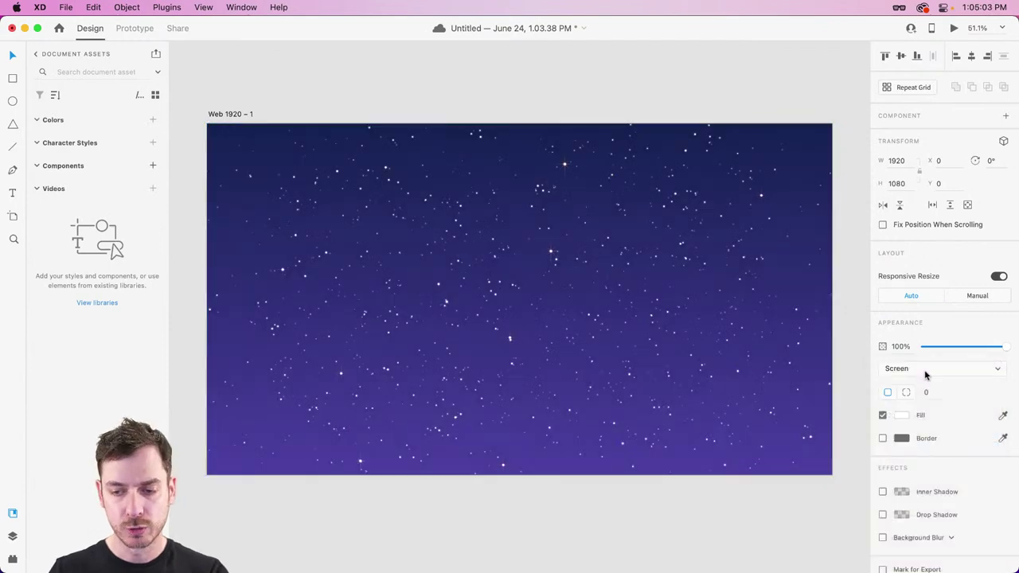
pyautogui.click(925, 370)
pyautogui.click(916, 385)
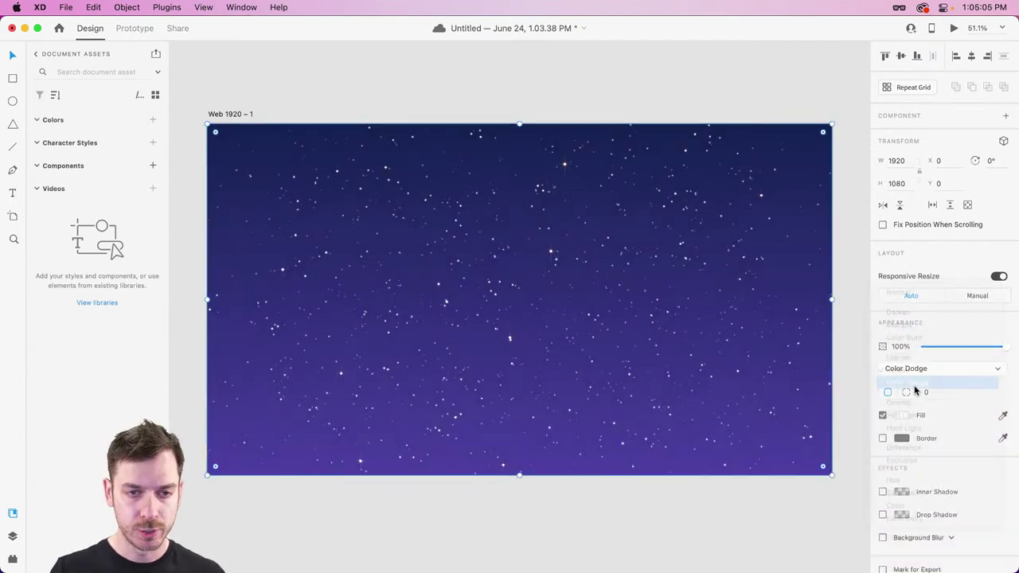
pyautogui.moveTo(994, 351); pyautogui.dragTo(949, 347)
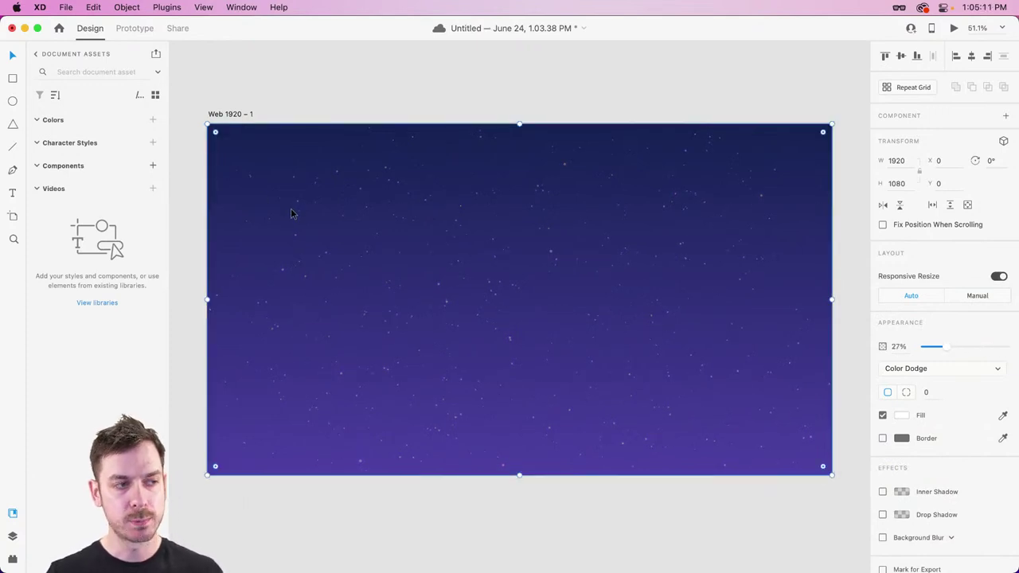
pyautogui.press('super+y')
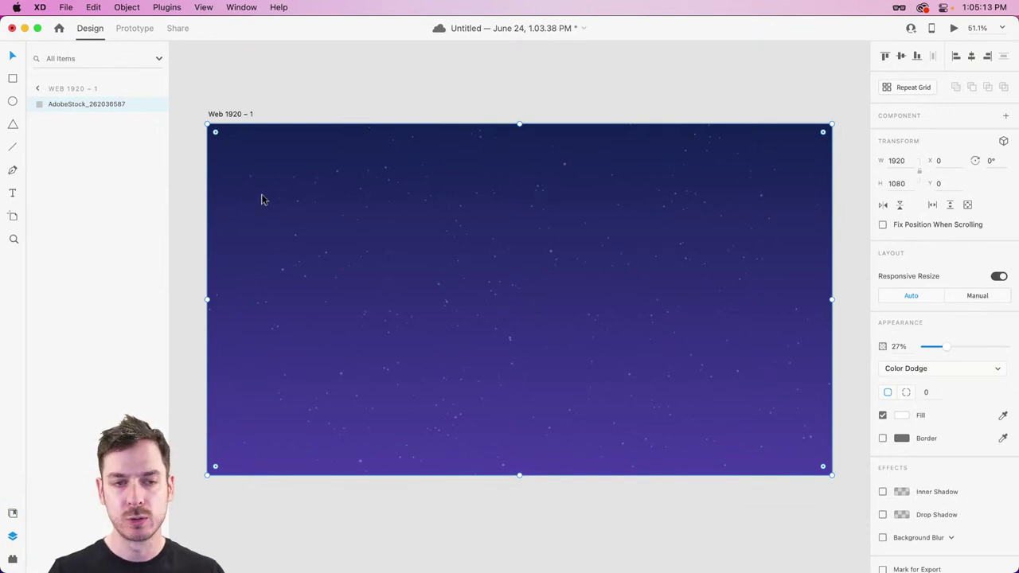
# Hide the star image layer and clear the selection.
pyautogui.click(156, 104)
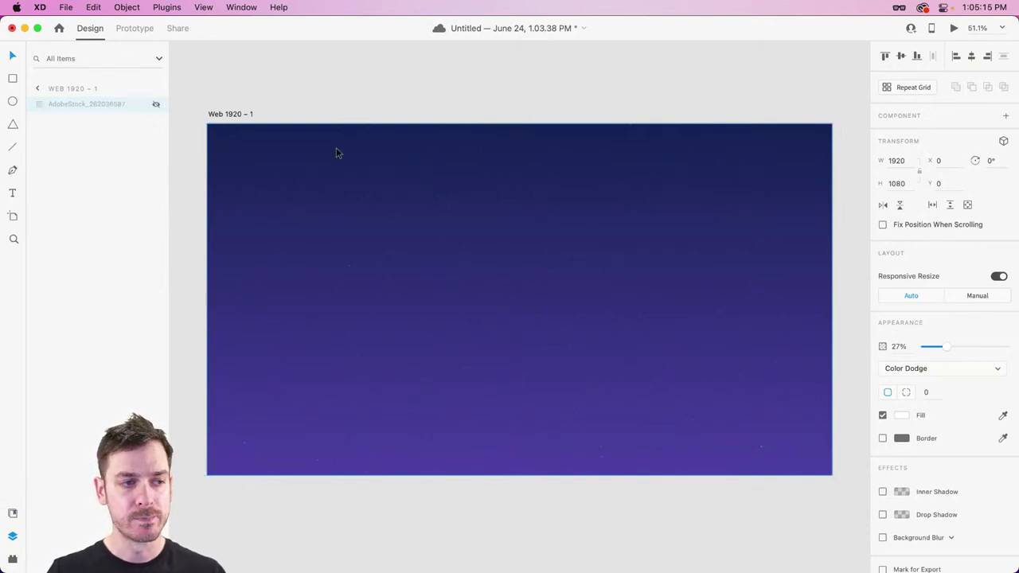
pyautogui.click(301, 115)
pyautogui.scroll(5, 386, 205)
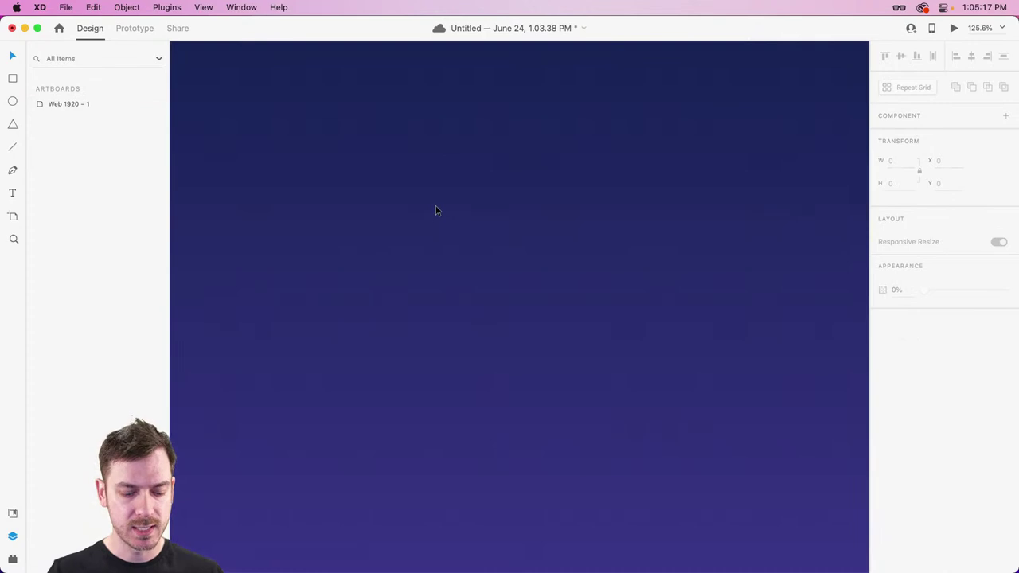
pyautogui.scroll(-5, 436, 210)
pyautogui.scroll(5, 469, 226)
pyautogui.scroll(-5, 469, 366)
pyautogui.scroll(2, 485, 250)
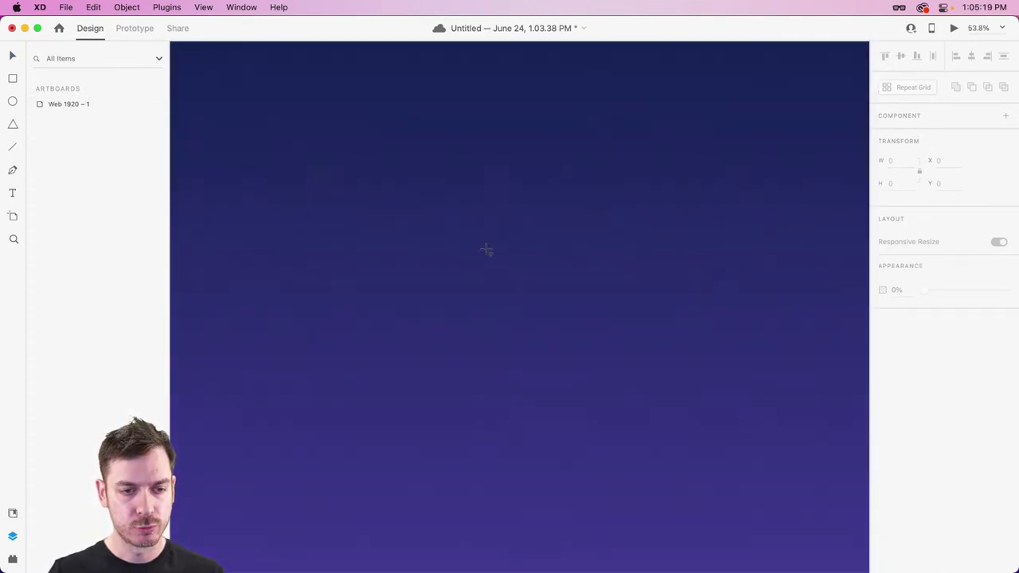
pyautogui.scroll(3, 485, 250)
# Draw a 7×7 white circle without a border and select it again.
pyautogui.moveTo(475, 241); pyautogui.dragTo(480, 245)
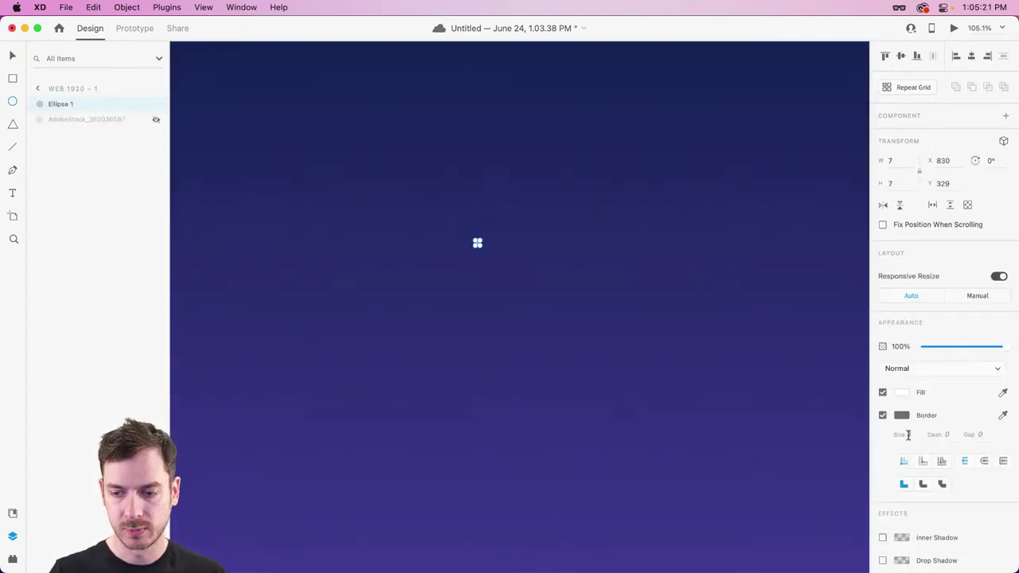
pyautogui.click(882, 415)
pyautogui.scroll(-3, 514, 368)
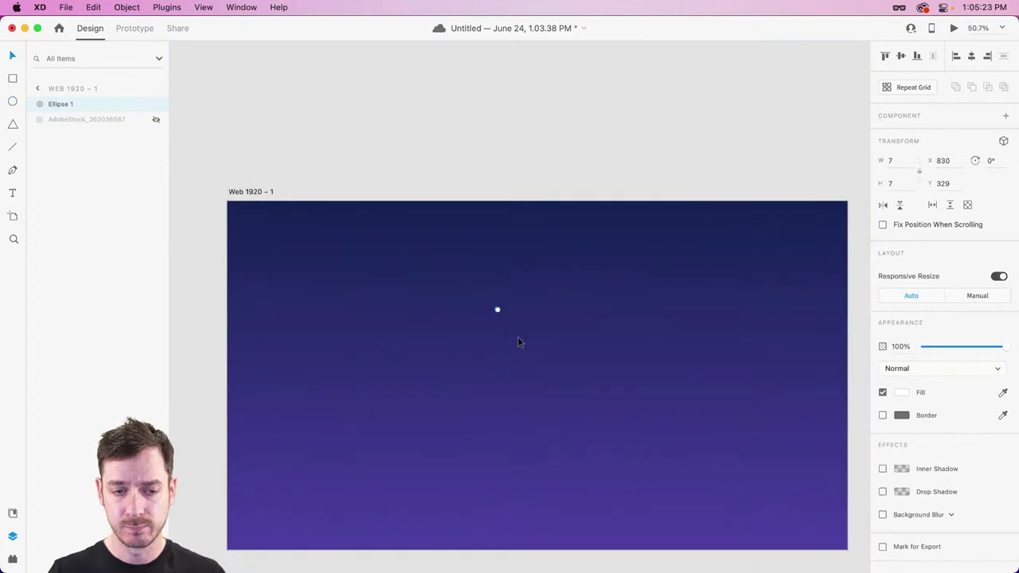
pyautogui.click(518, 343)
pyautogui.scroll(-3, 518, 319)
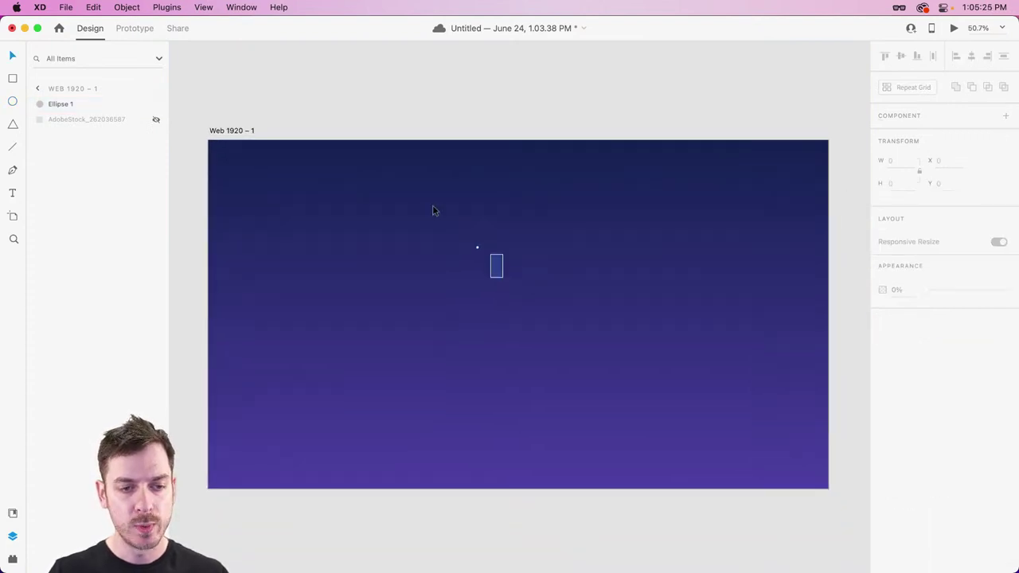
pyautogui.press('super+a')
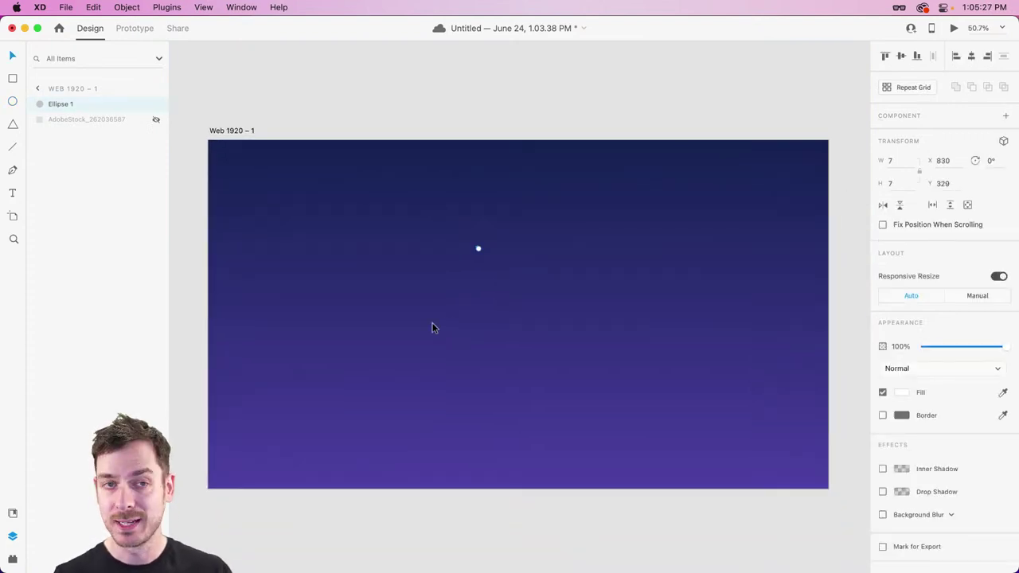
# Open the Confetti plugin's settings panel from the Plugins list.
pyautogui.click(13, 560)
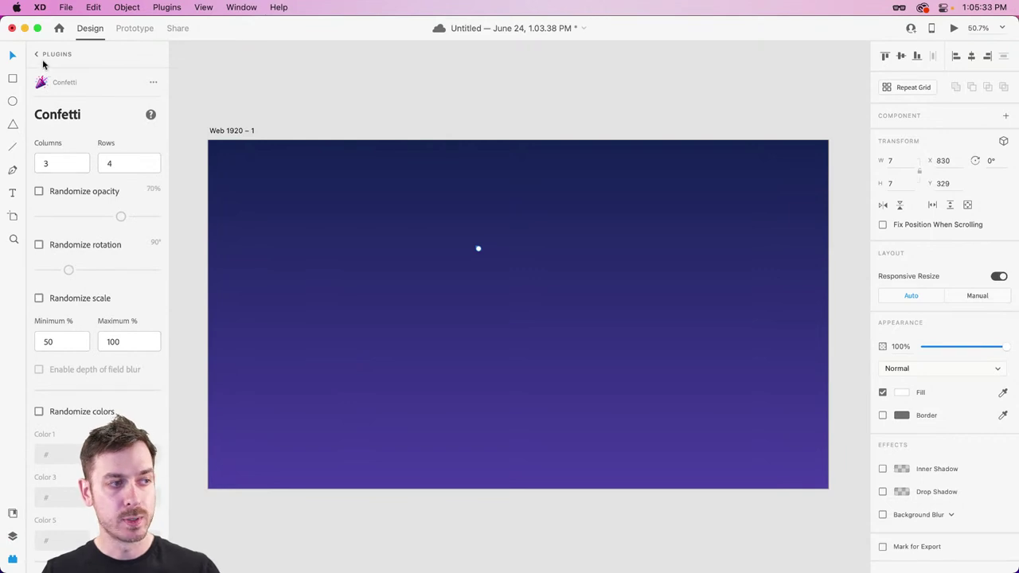
pyautogui.click(39, 57)
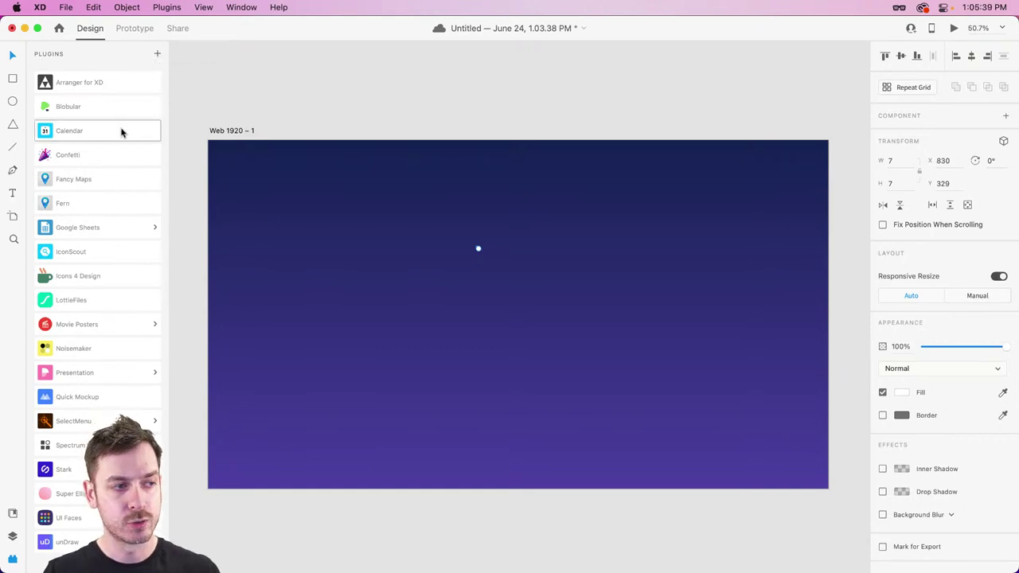
pyautogui.click(97, 159)
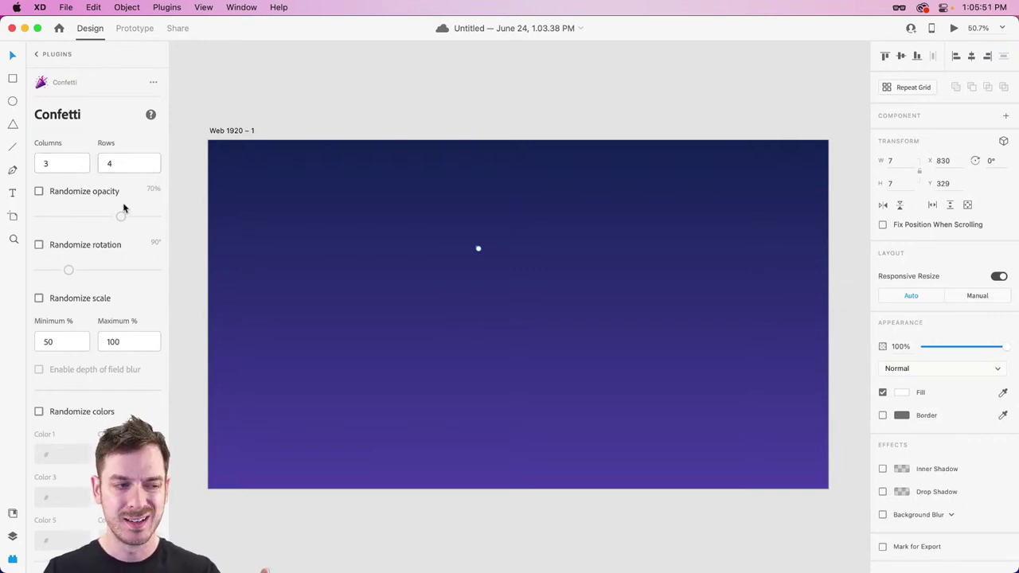
pyautogui.scroll(-2, 118, 237)
pyautogui.scroll(2, 114, 235)
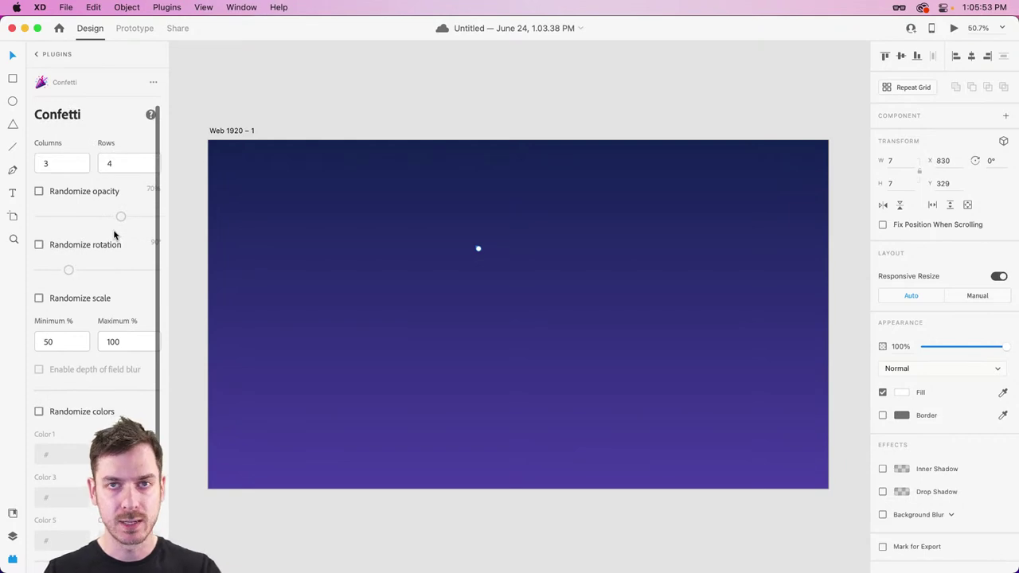
# Turn on Confetti's randomized opacity at 80% and randomized scale from 50% to 100%.
pyautogui.click(62, 195)
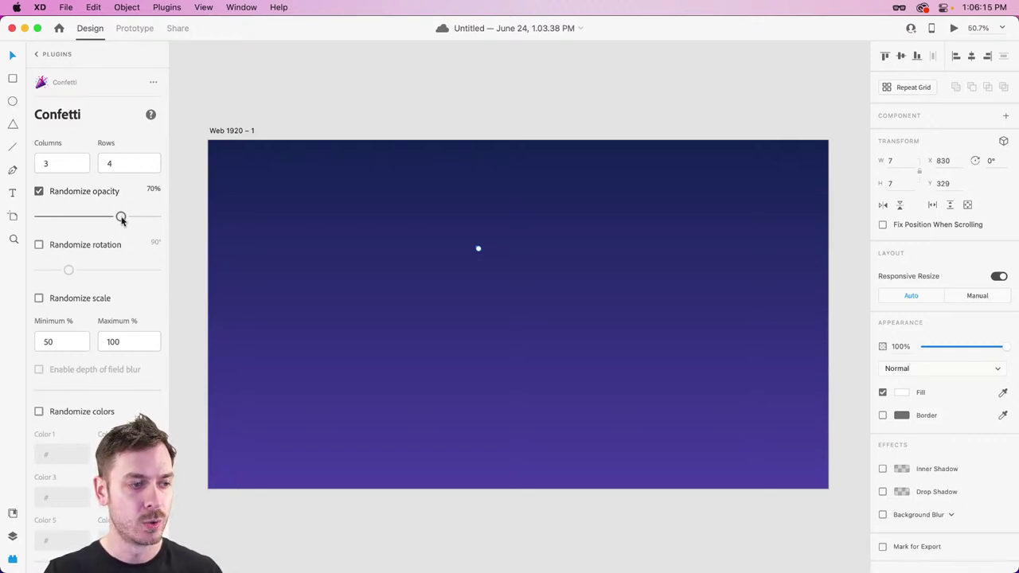
pyautogui.moveTo(121, 219)
pyautogui.mouseDown()
pyautogui.moveTo(67, 217)
pyautogui.moveTo(132, 219)
pyautogui.mouseUp()
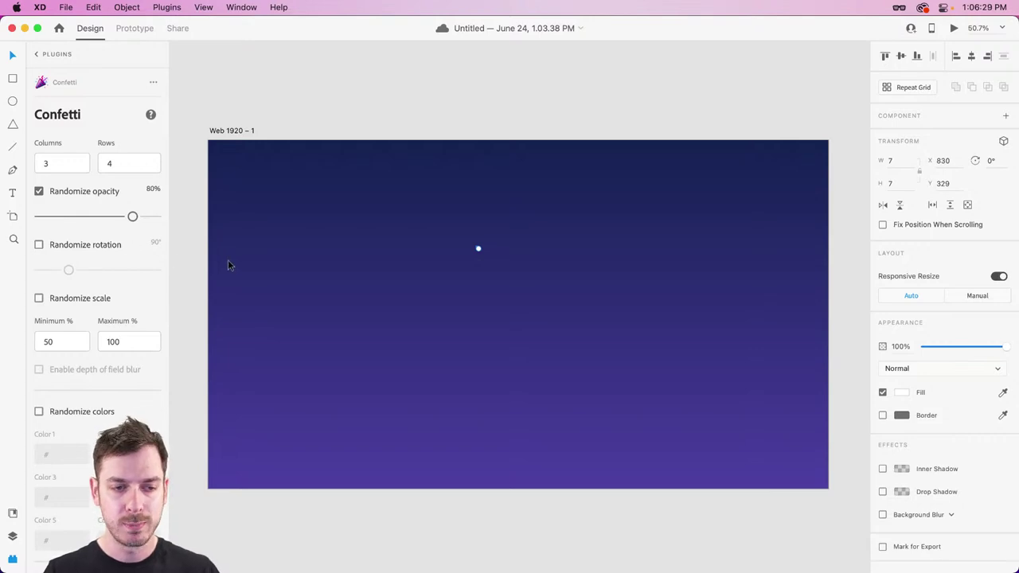
pyautogui.click(78, 298)
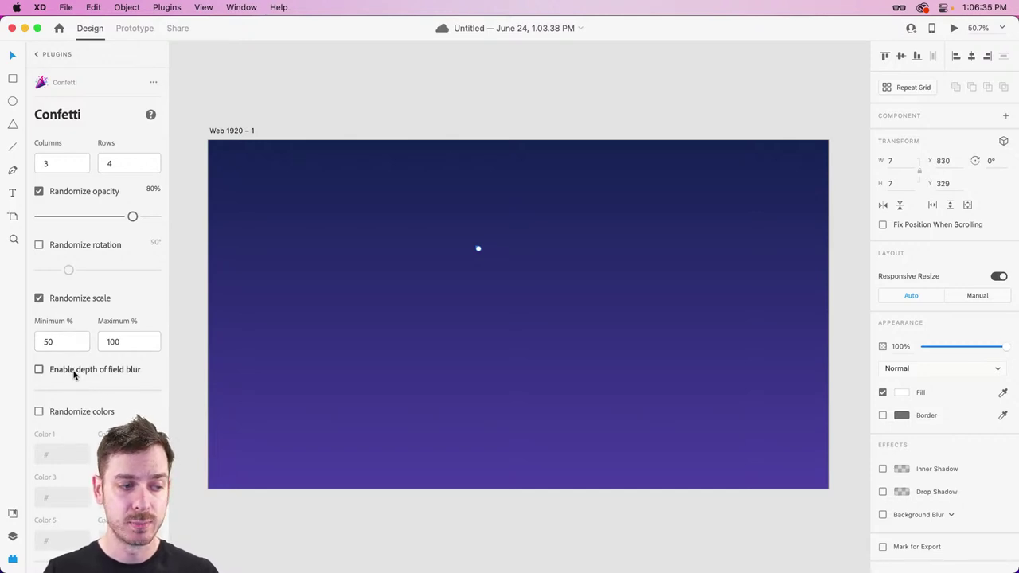
pyautogui.scroll(-2, 109, 412)
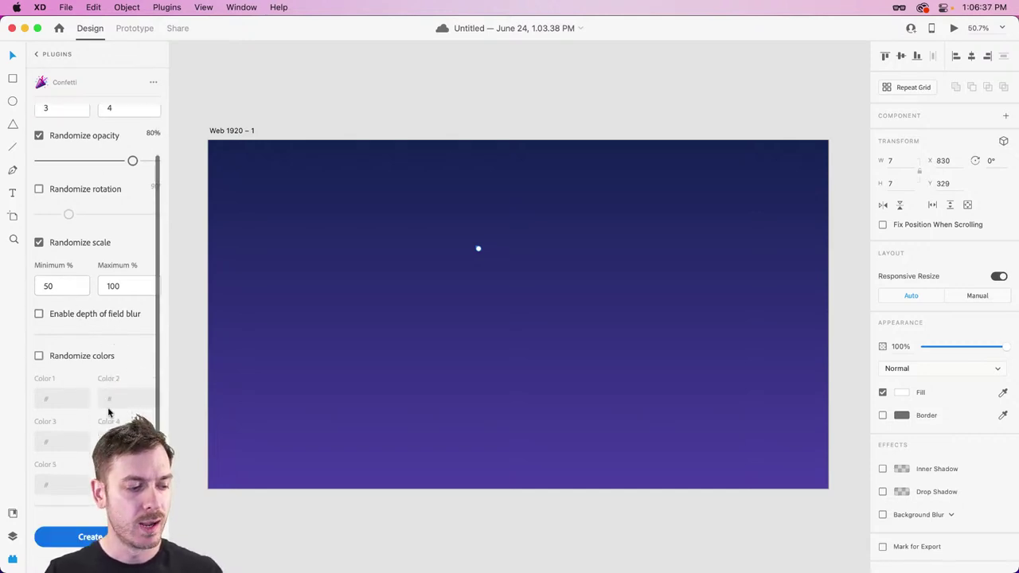
# Test a Confetti scatter, then try 15 columns by 14 rows and undo it.
pyautogui.click(89, 537)
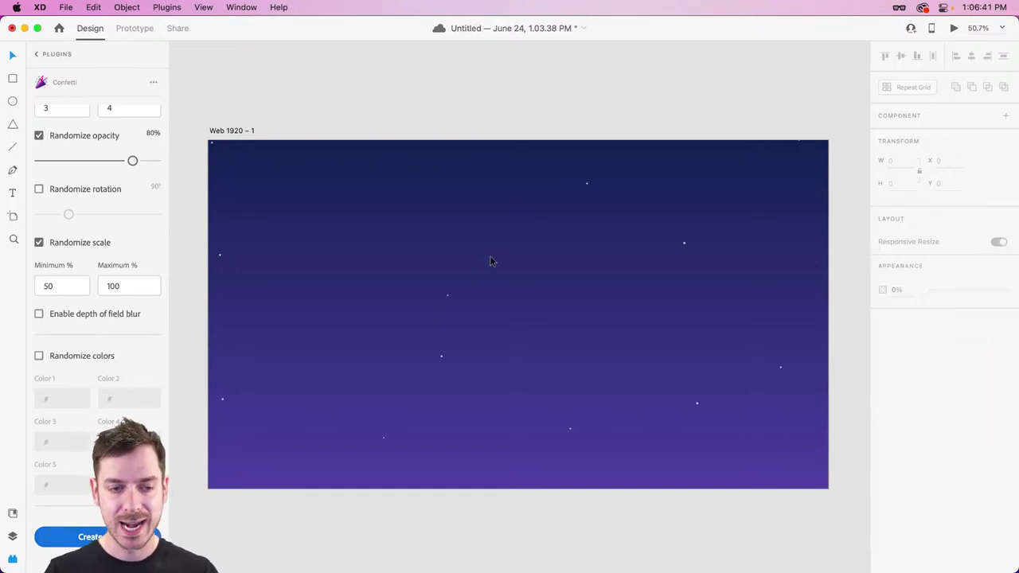
pyautogui.scroll(2, 125, 234)
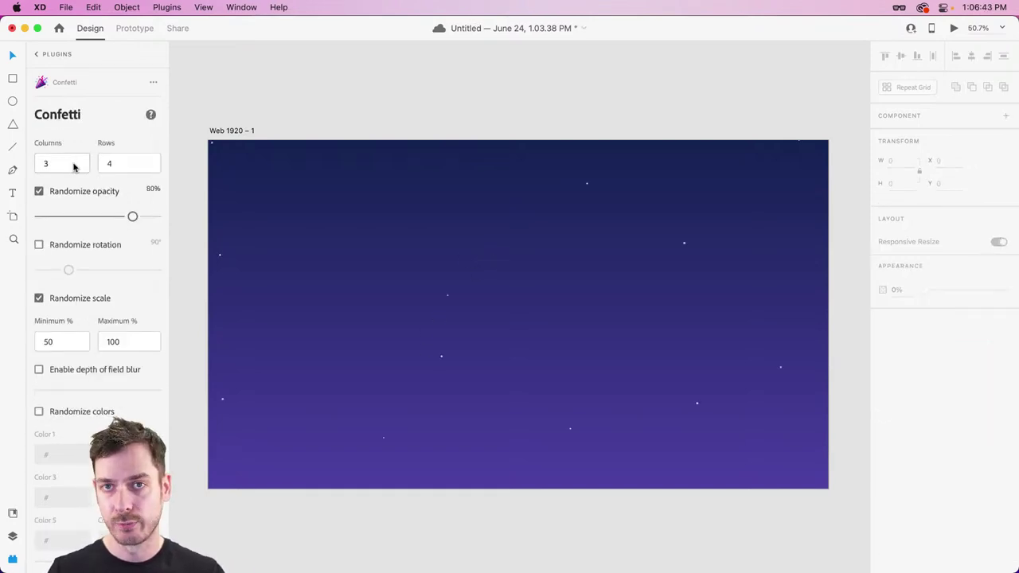
pyautogui.press('super+z')
pyautogui.click(72, 163)
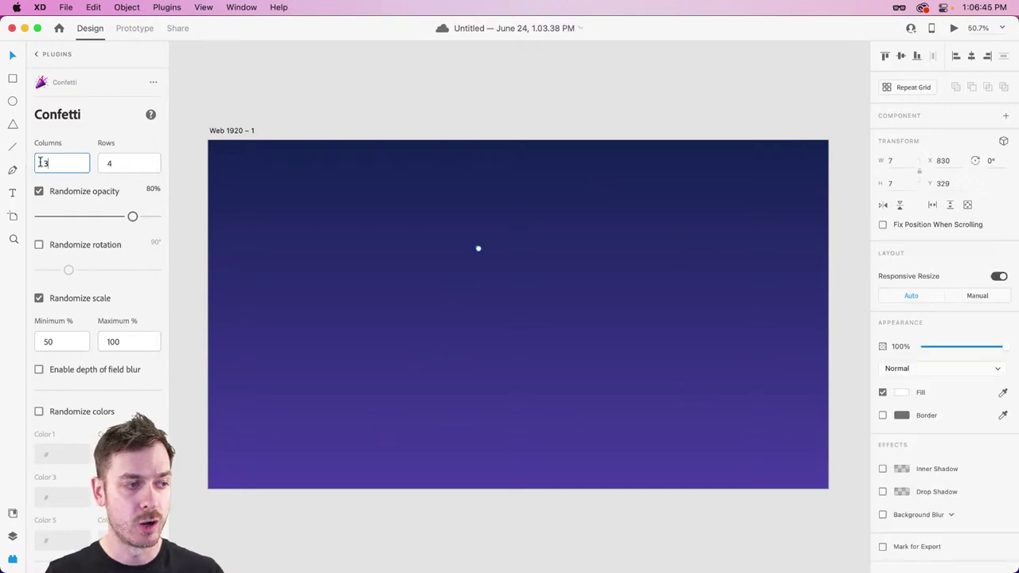
pyautogui.write('15')
pyautogui.press('Tab')
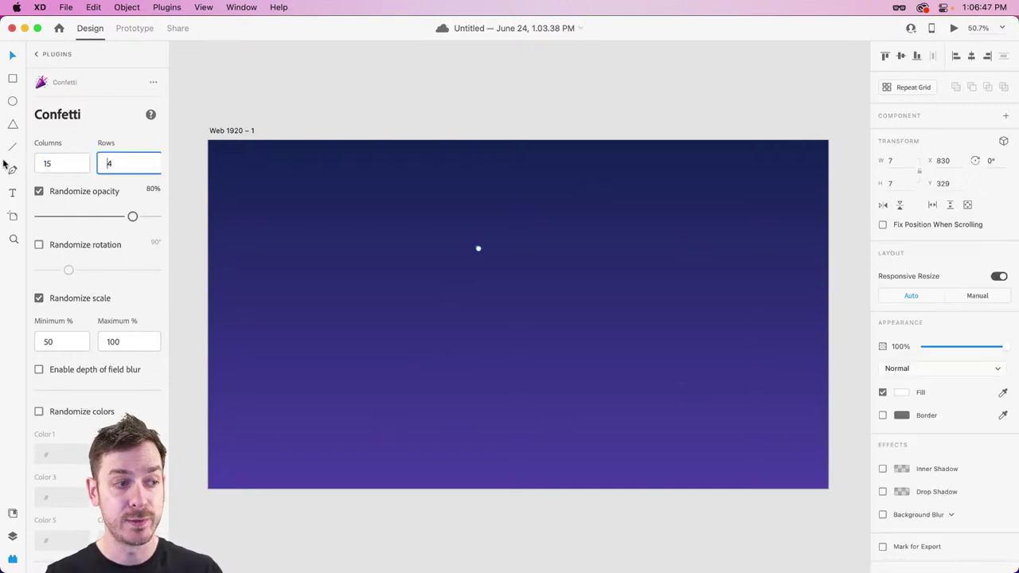
pyautogui.write('10')
pyautogui.press('BackSpace')
pyautogui.press('BackSpace')
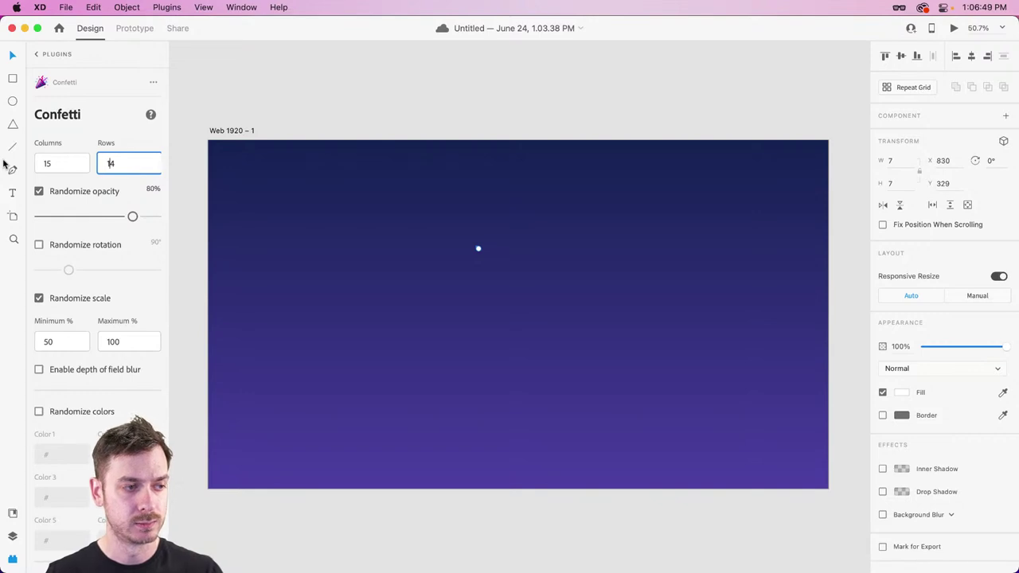
pyautogui.write('14')
pyautogui.scroll(-2, 88, 318)
pyautogui.click(72, 537)
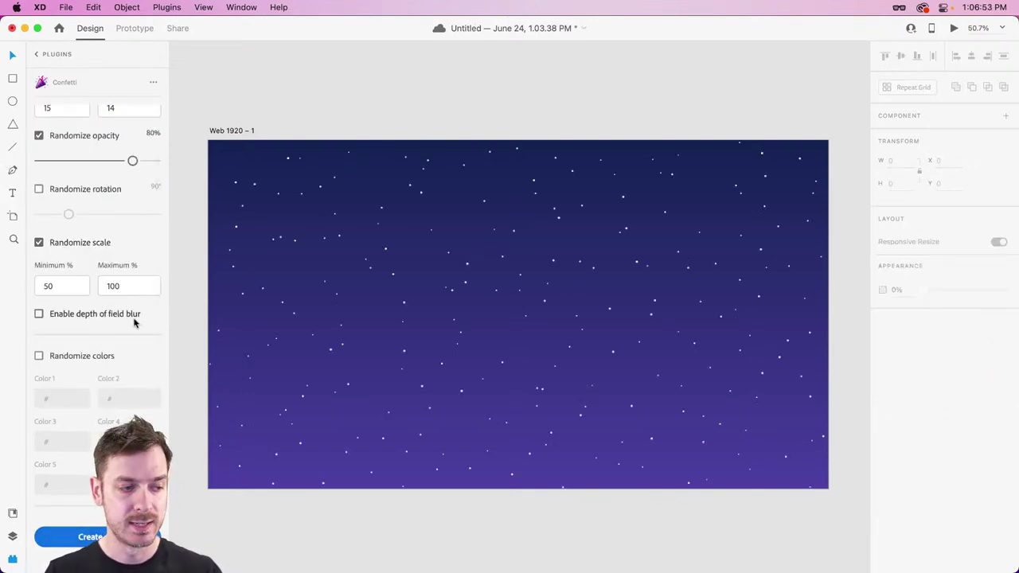
pyautogui.press('super+z')
pyautogui.press('super+z')
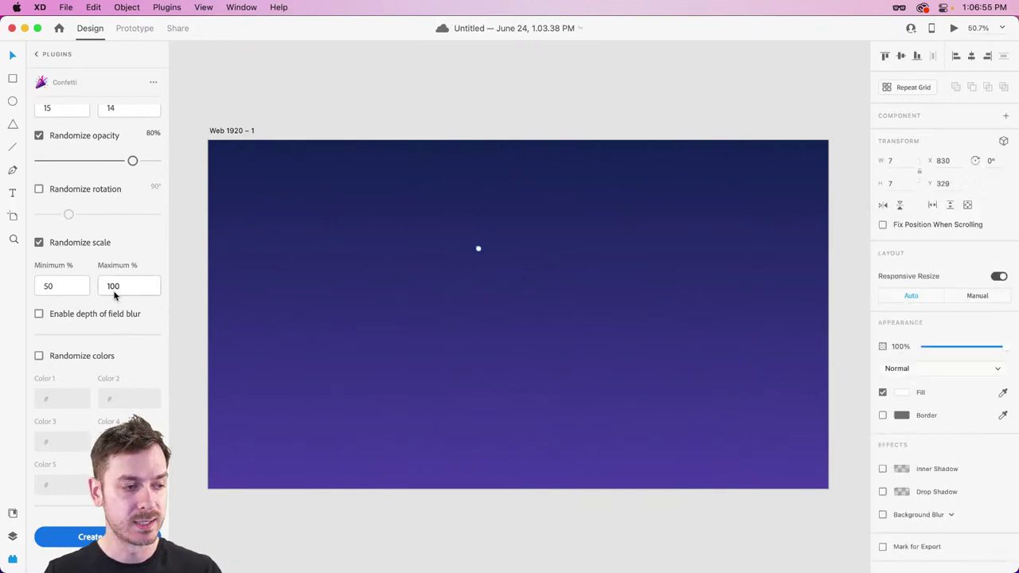
# Set Confetti minimum scale to 10% and opacity to 20%, then scatter the dots.
pyautogui.doubleClick(71, 285)
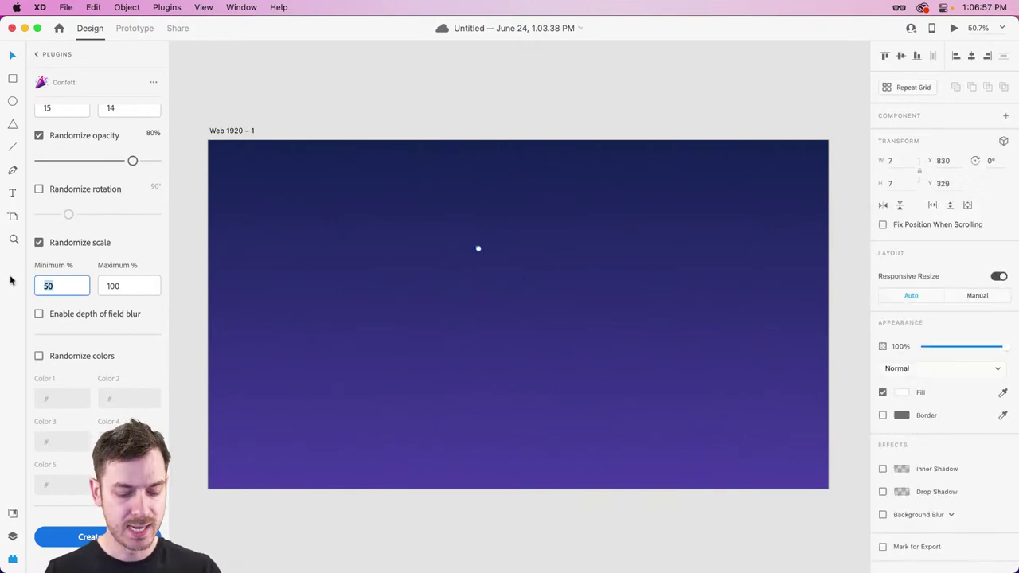
pyautogui.write('10')
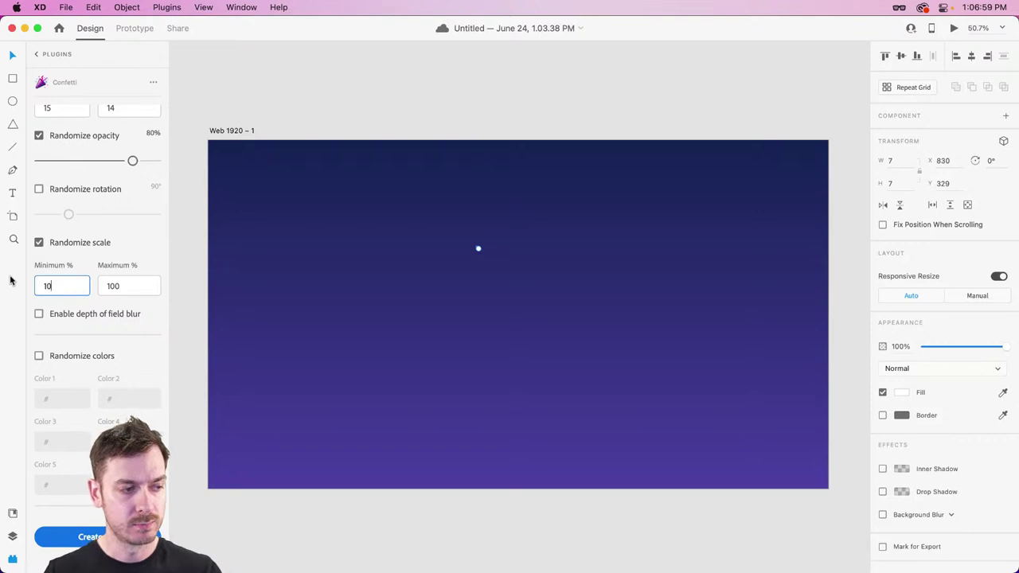
pyautogui.scroll(1, 70, 277)
pyautogui.scroll(1, 70, 263)
pyautogui.click(63, 196)
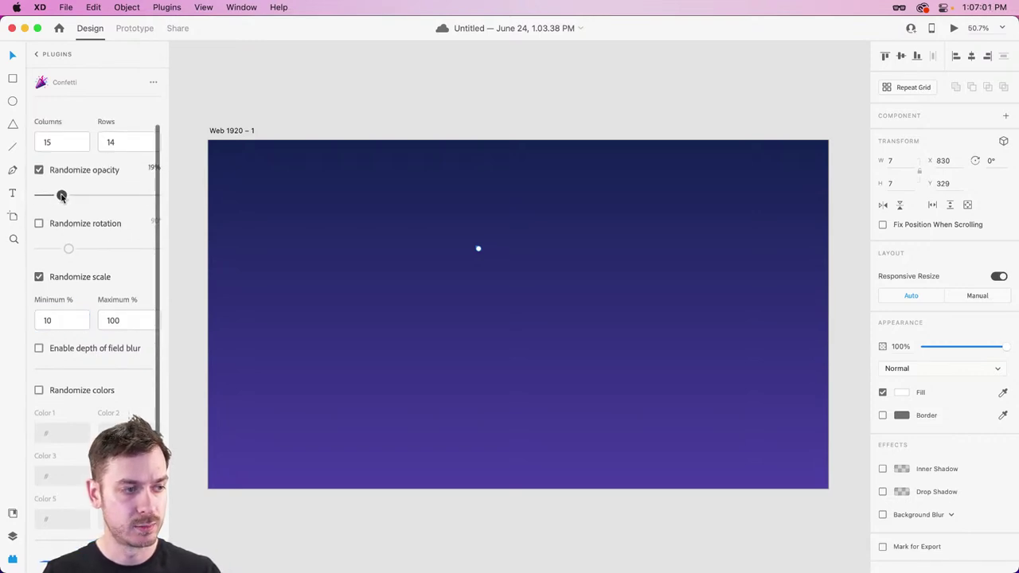
pyautogui.scroll(-2, 70, 359)
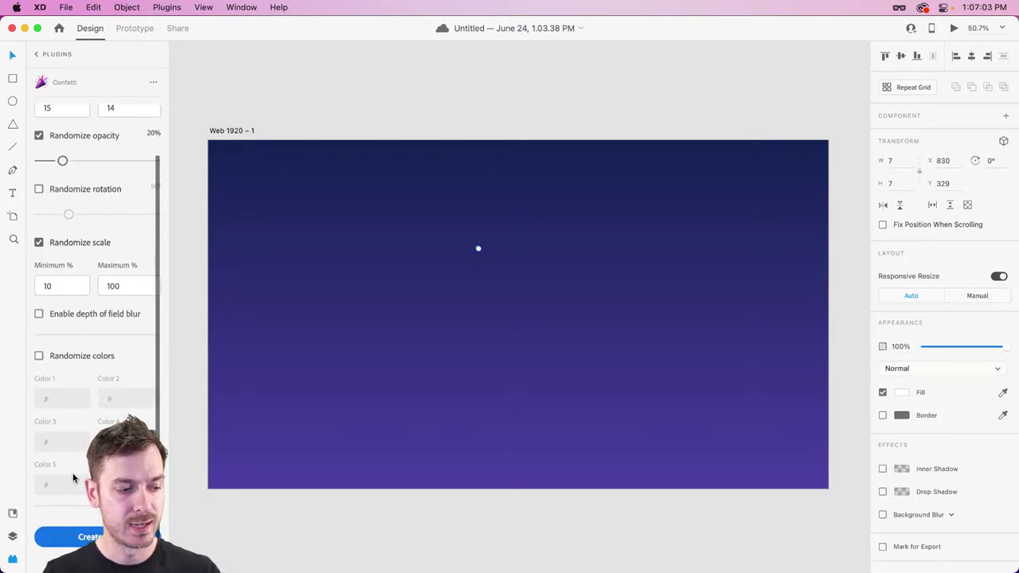
pyautogui.click(83, 537)
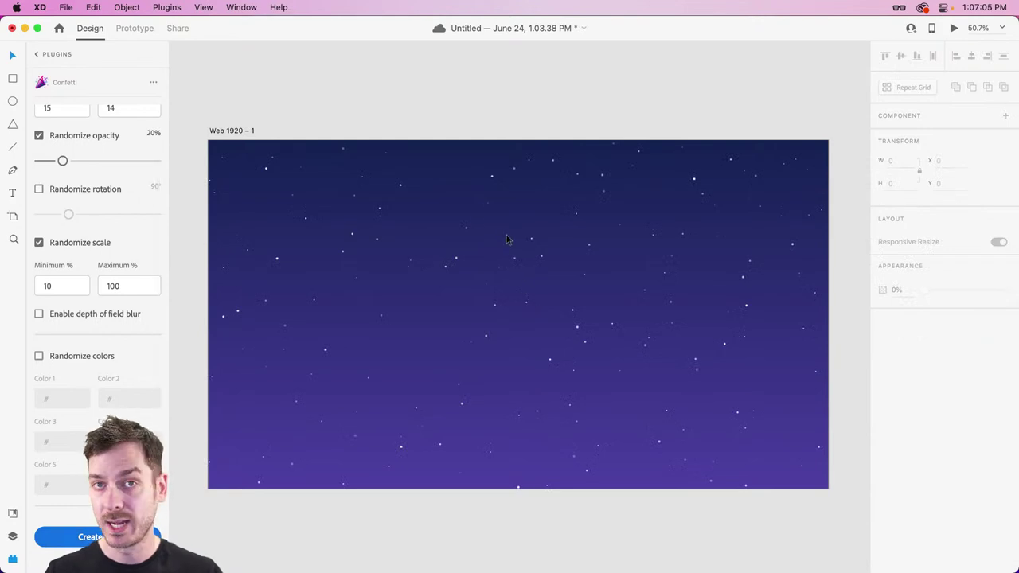
# Try lower opacity and Soft Light on the scattered stars, then undo back to one dot.
pyautogui.moveTo(196, 156); pyautogui.dragTo(835, 494)
pyautogui.moveTo(951, 348); pyautogui.dragTo(950, 355)
pyautogui.hotkey('ctrl', 'z')
pyautogui.click(944, 368)
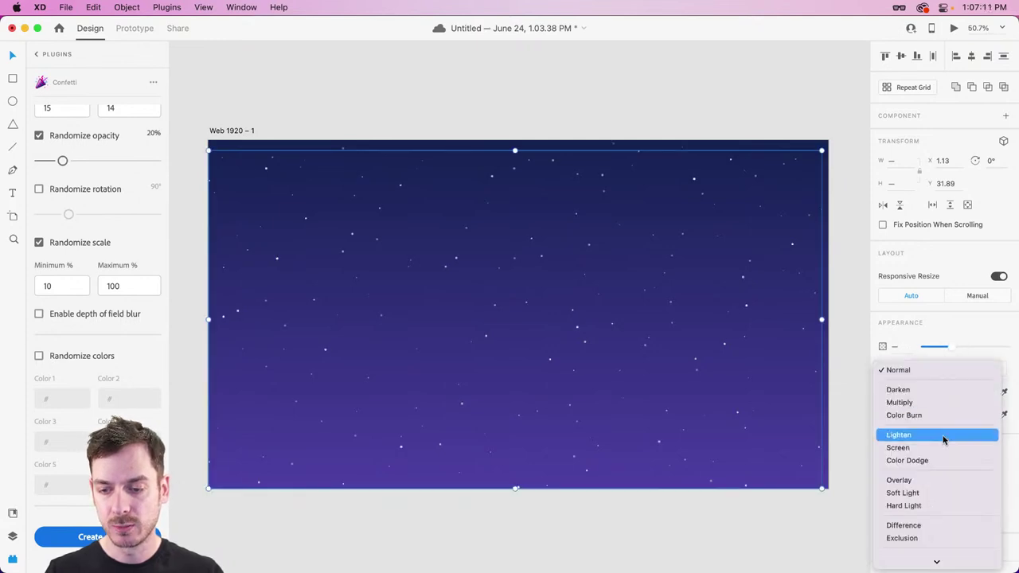
pyautogui.click(945, 494)
pyautogui.press('super+z')
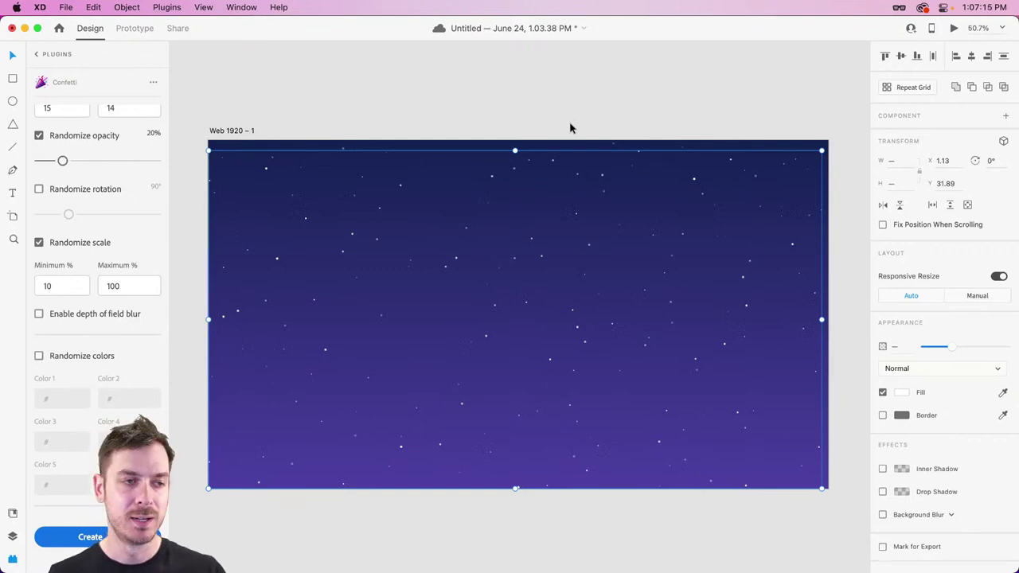
pyautogui.press('super+z')
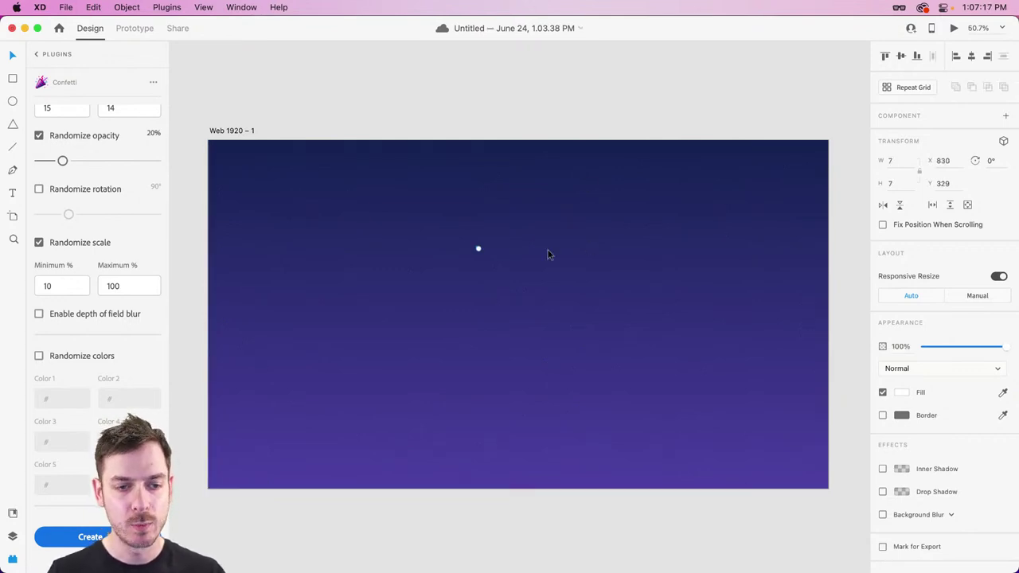
pyautogui.scroll(5, 478, 250)
pyautogui.scroll(10, 490, 260)
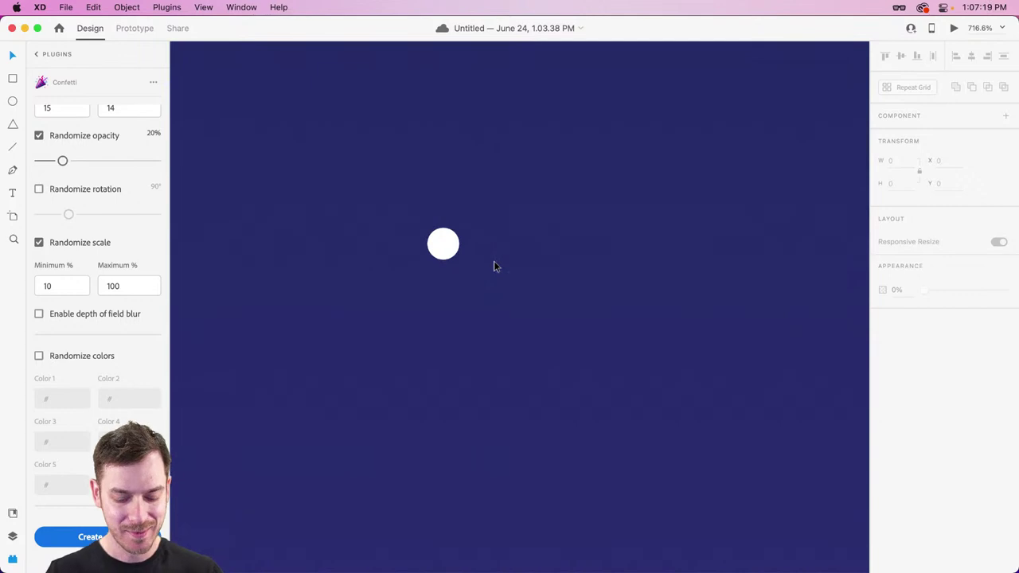
# Draw a borderless polygon beside the dot as a four-point star with a 50% star ratio.
pyautogui.press('y')
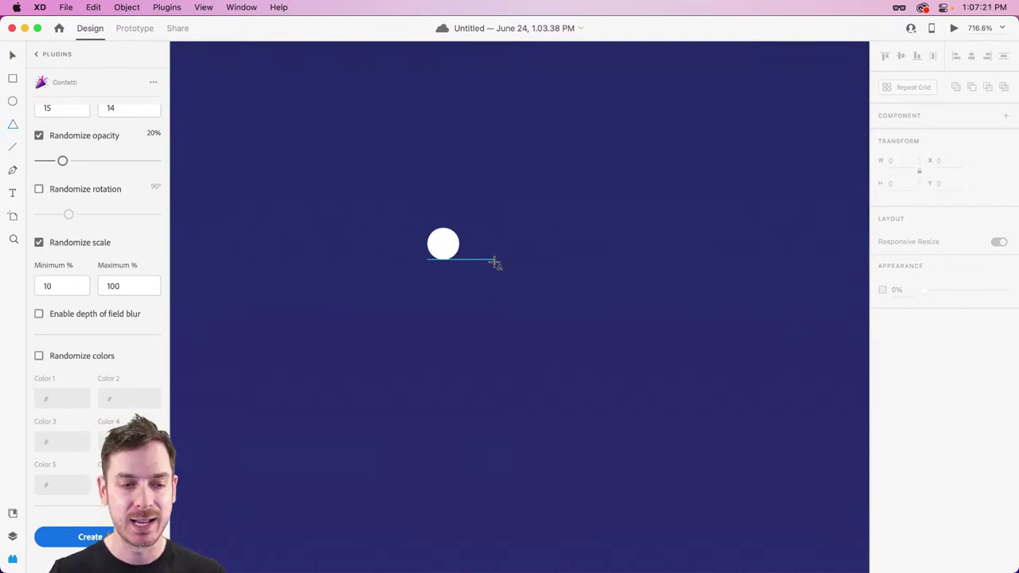
pyautogui.moveTo(487, 229); pyautogui.dragTo(527, 269)
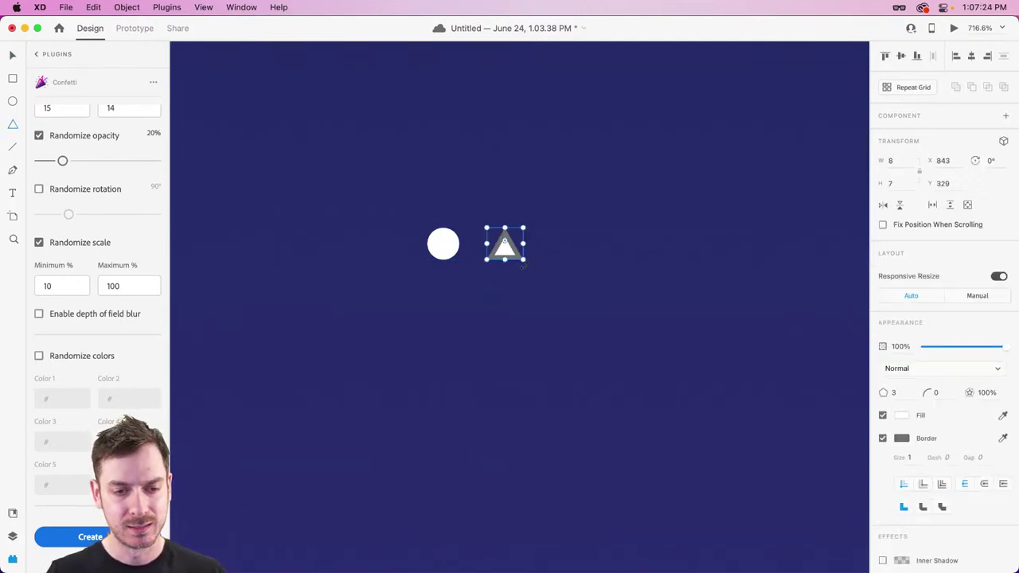
pyautogui.click(883, 438)
pyautogui.click(991, 393)
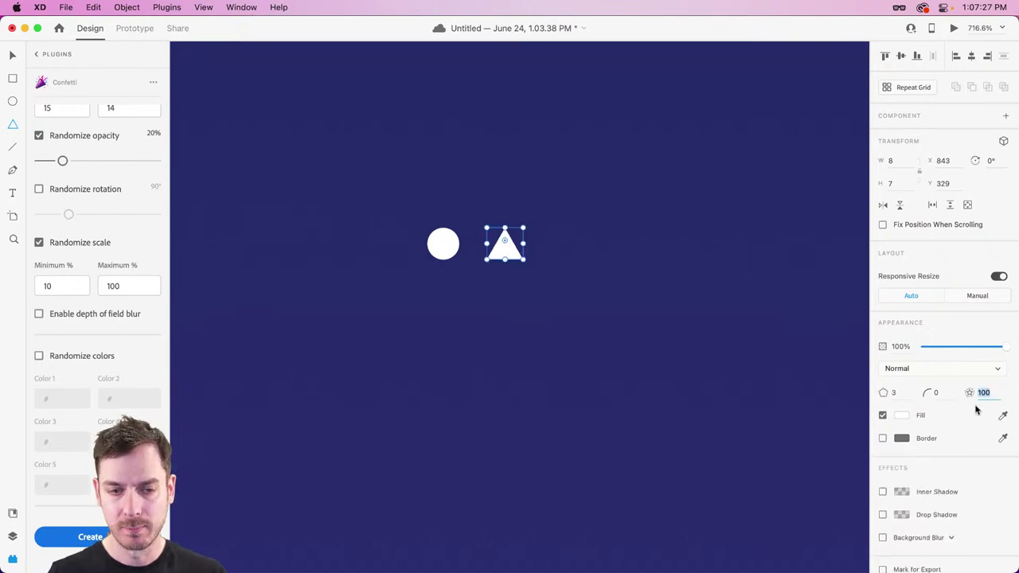
pyautogui.write('80')
pyautogui.click(880, 394)
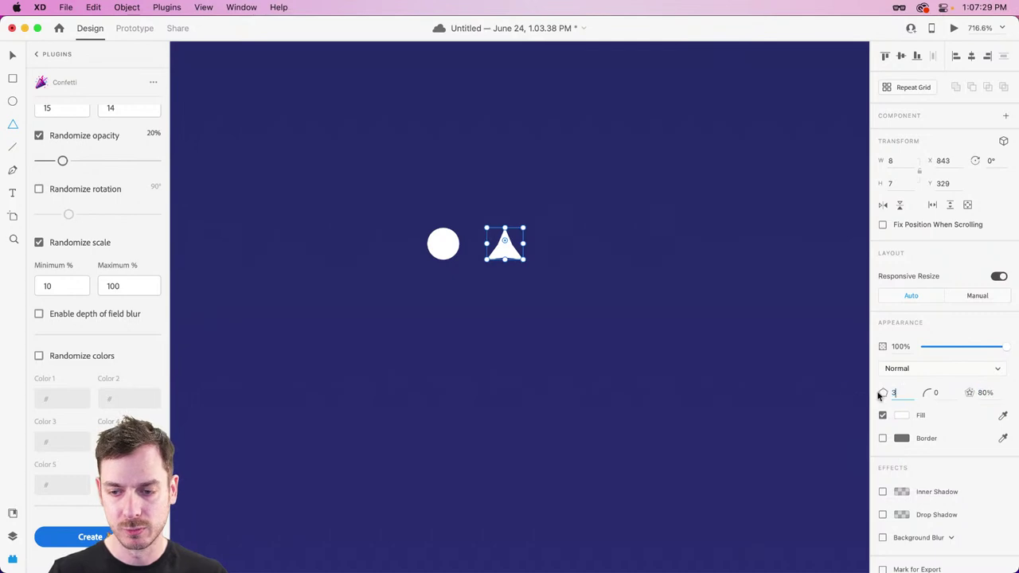
pyautogui.write('4')
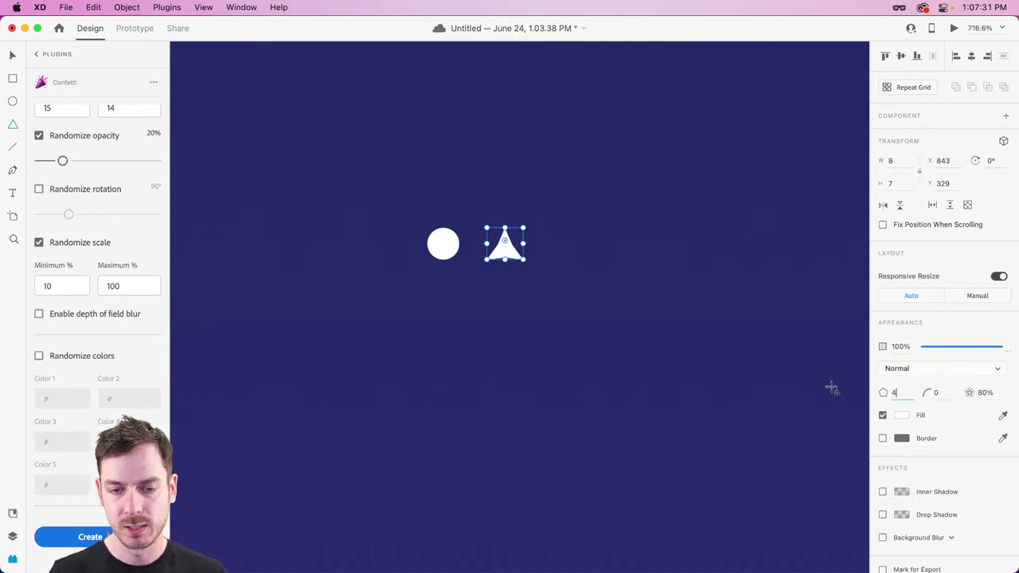
pyautogui.press('Return')
pyautogui.click(982, 394)
pyautogui.write('50')
pyautogui.press('Return')
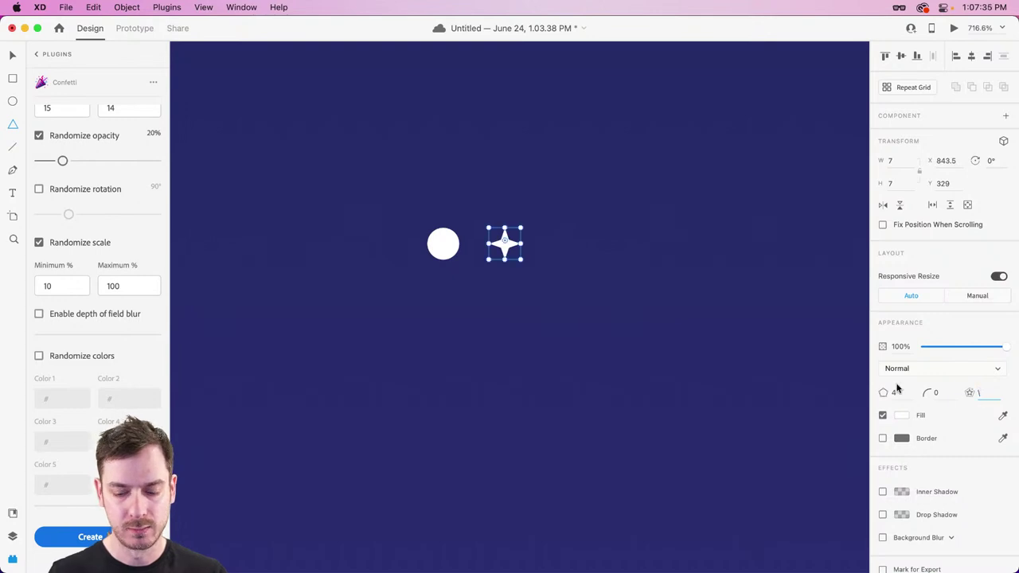
# Select the dot and star together and scatter copies across the artboard with Confetti.
pyautogui.click(575, 284)
pyautogui.scroll(-5, 609, 318)
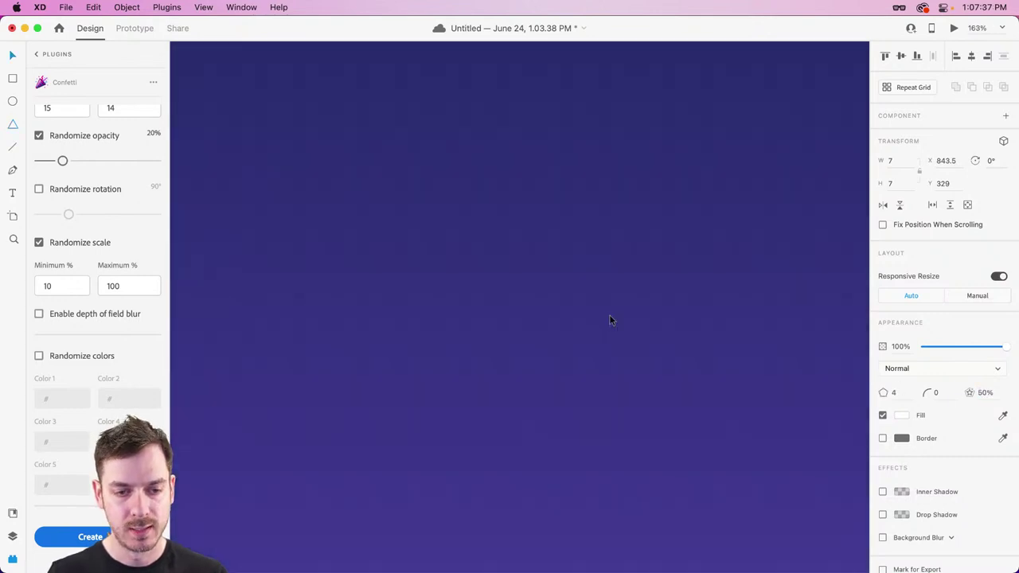
pyautogui.moveTo(616, 151); pyautogui.dragTo(518, 76)
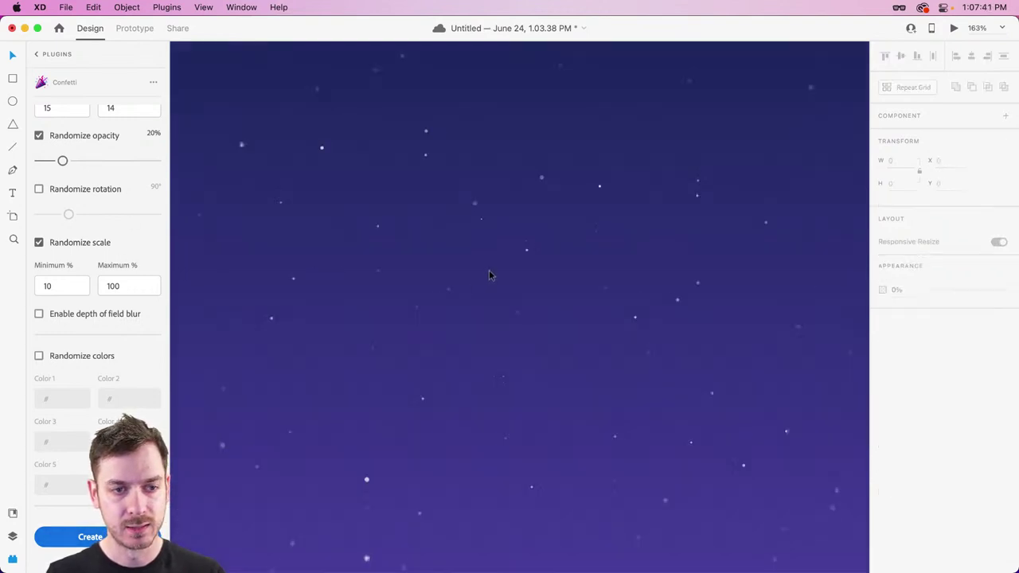
pyautogui.press('super+0')
pyautogui.scroll(10, 494, 239)
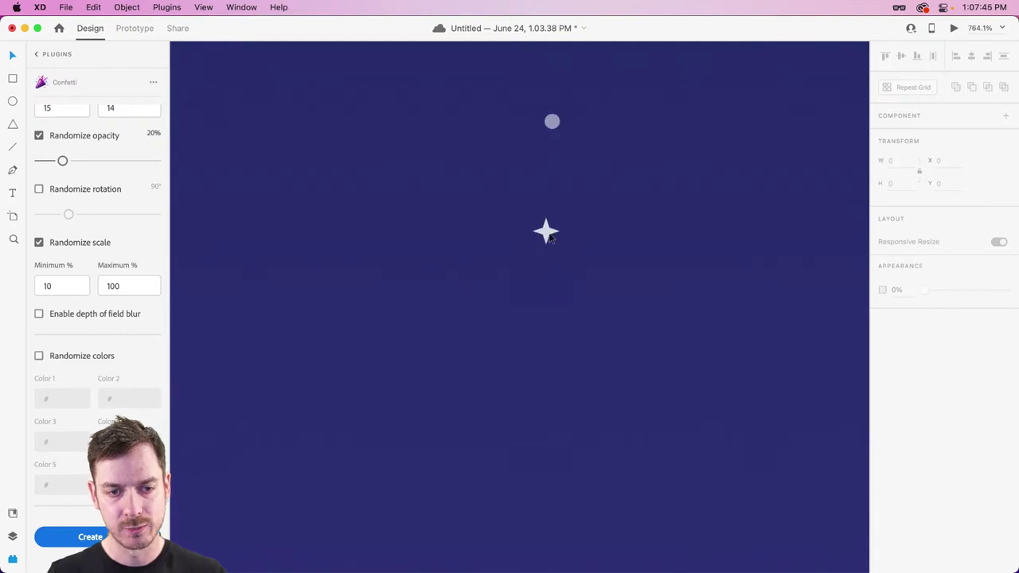
pyautogui.scroll(-10, 554, 238)
pyautogui.scroll(3, 556, 246)
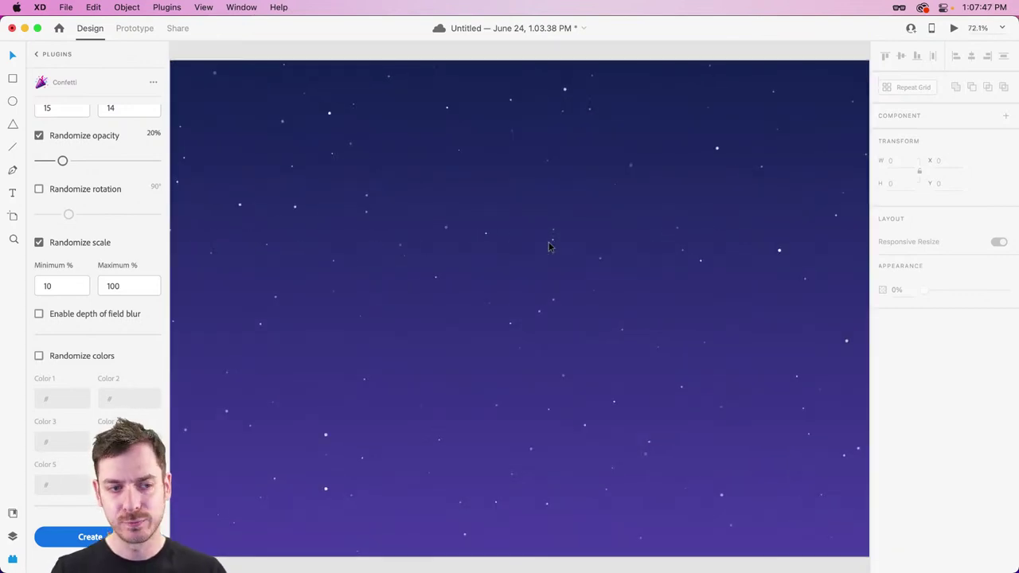
pyautogui.press('super+y')
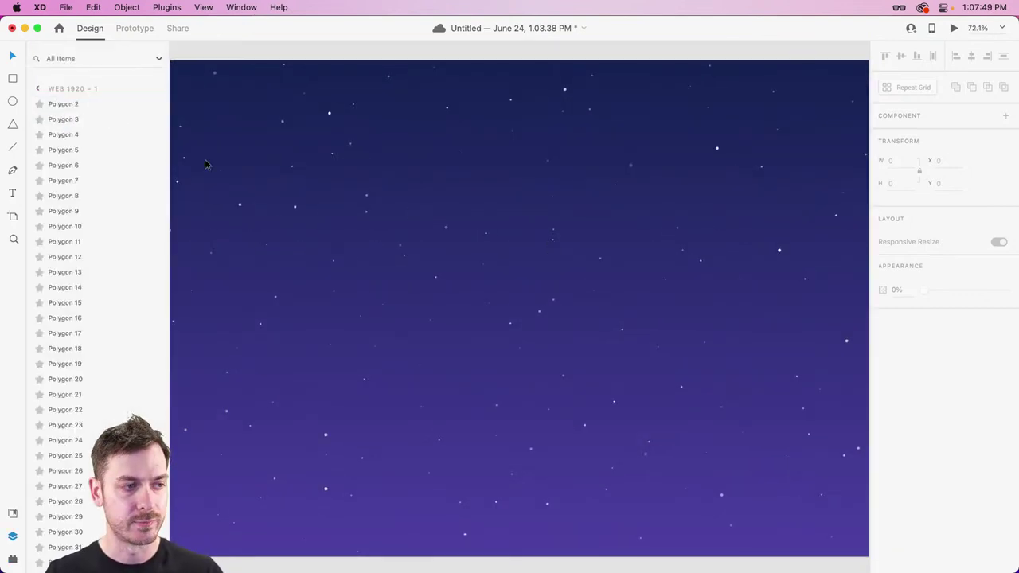
# Select every scattered dot and star layer and group them as Group 1, then deselect.
pyautogui.click(88, 104)
pyautogui.scroll(-15, 95, 232)
pyautogui.scroll(-15, 94, 255)
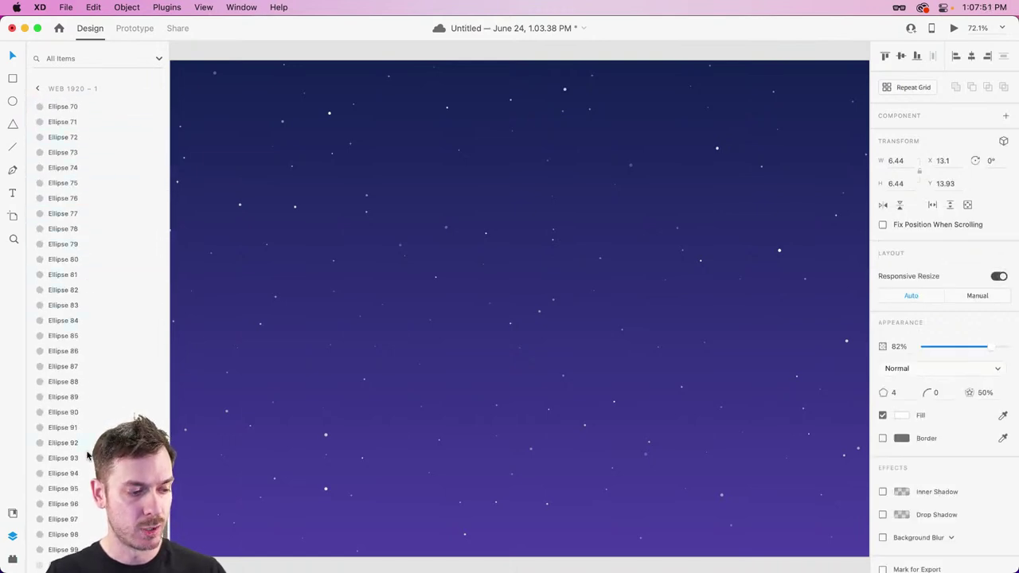
pyautogui.press('super+a')
pyautogui.press('super+g')
pyautogui.press('super+0')
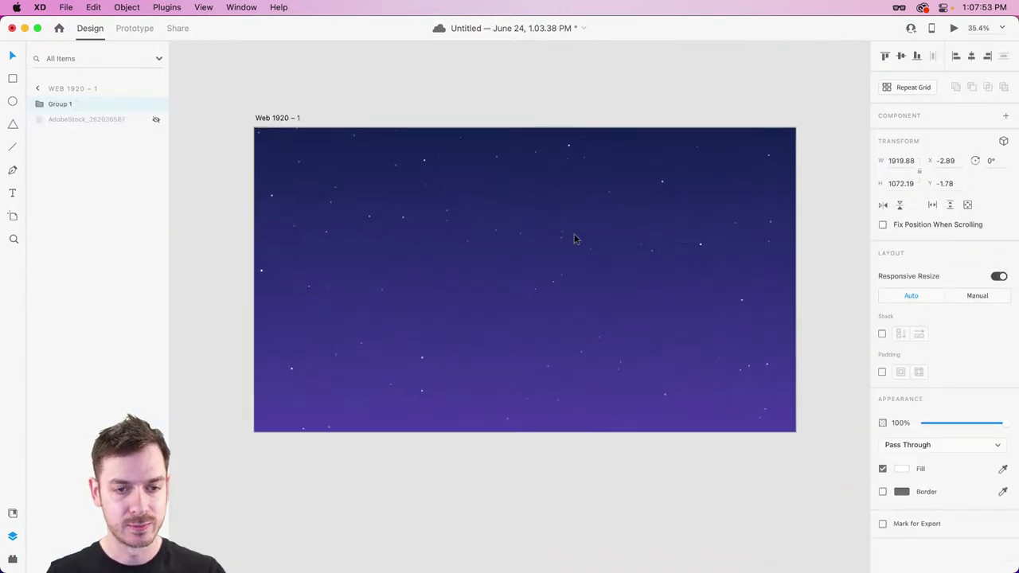
pyautogui.click(570, 96)
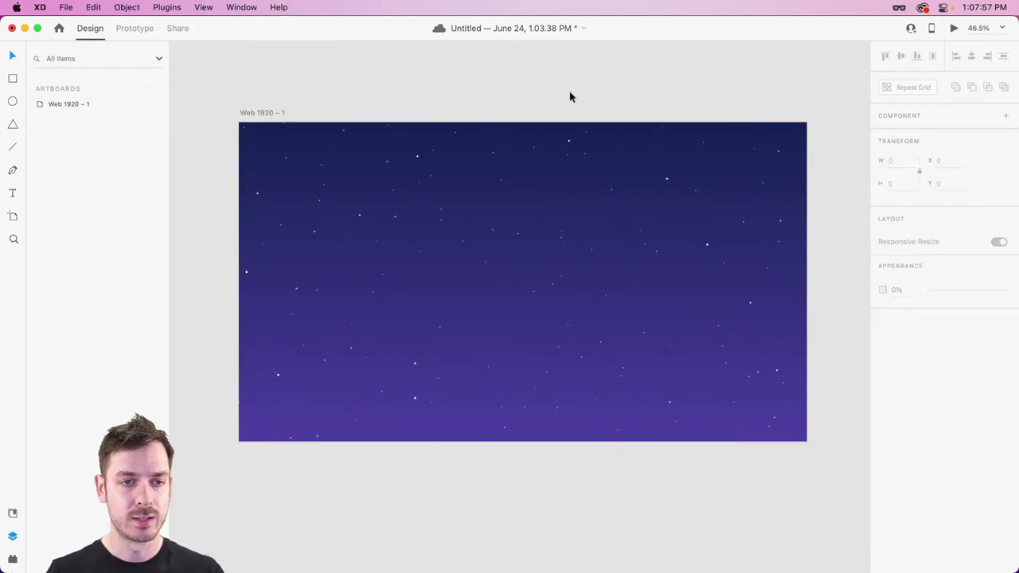
pyautogui.scroll(2, 550, 226)
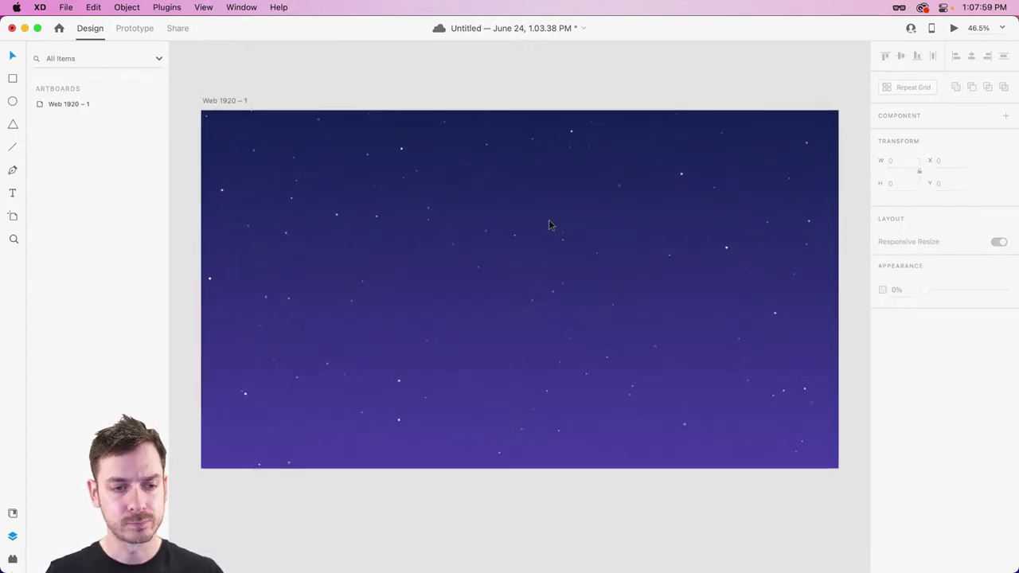
pyautogui.scroll(-1, 550, 225)
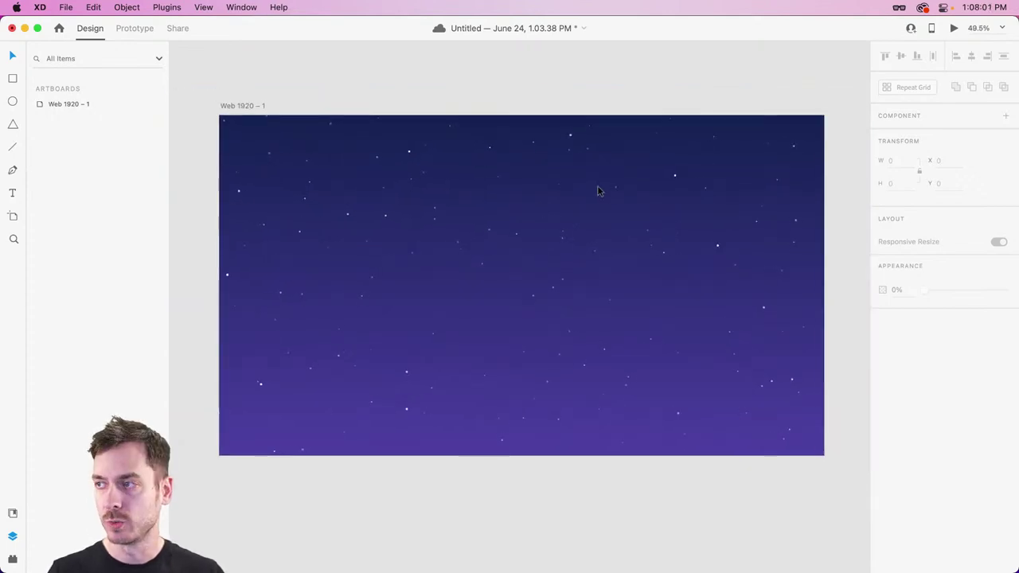
pyautogui.press('e')
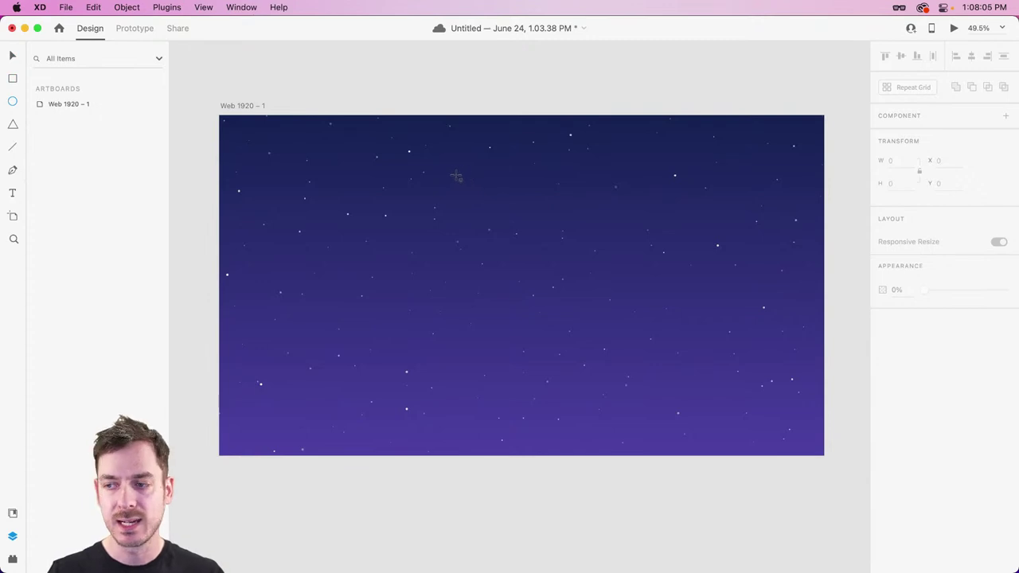
# Draw a 639 px borderless circle centred on the artboard and darken its fill towards black.
pyautogui.moveTo(453, 169); pyautogui.dragTo(659, 373)
pyautogui.moveTo(551, 278)
pyautogui.mouseDown()
pyautogui.moveTo(534, 268)
pyautogui.moveTo(518, 289)
pyautogui.mouseUp()
pyautogui.scroll(3, 518, 289)
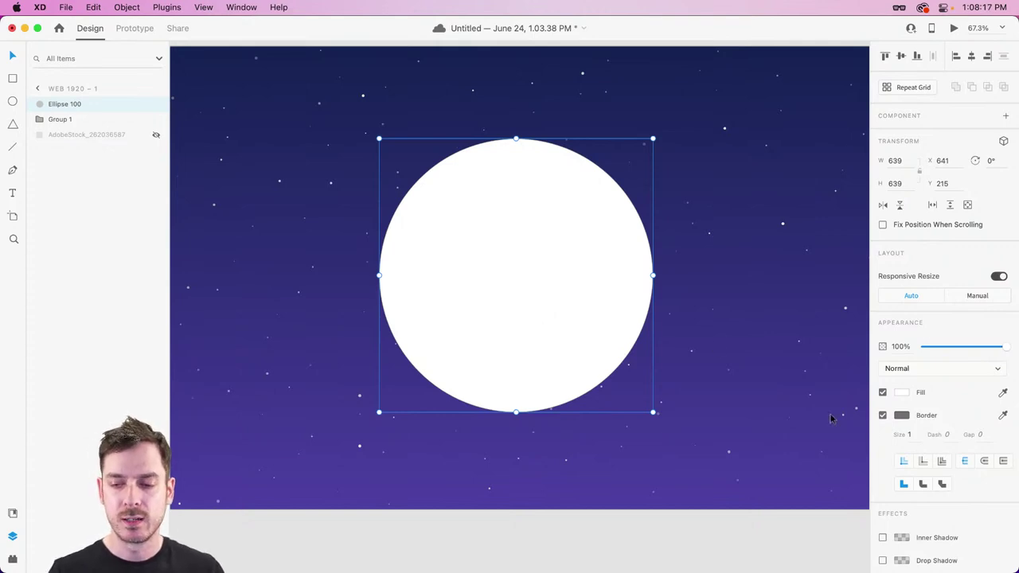
pyautogui.click(882, 416)
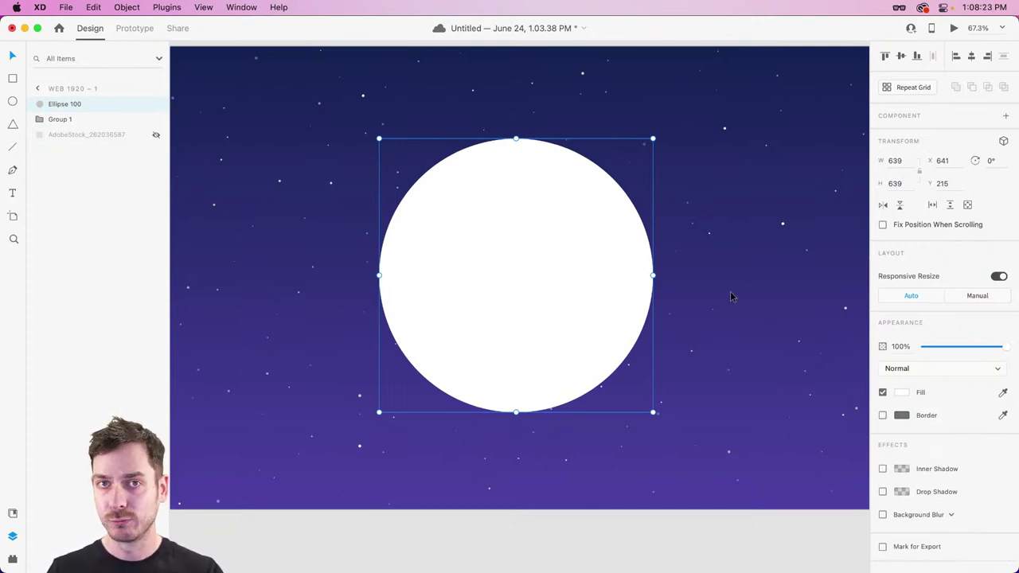
pyautogui.click(906, 393)
pyautogui.moveTo(802, 404); pyautogui.dragTo(749, 430)
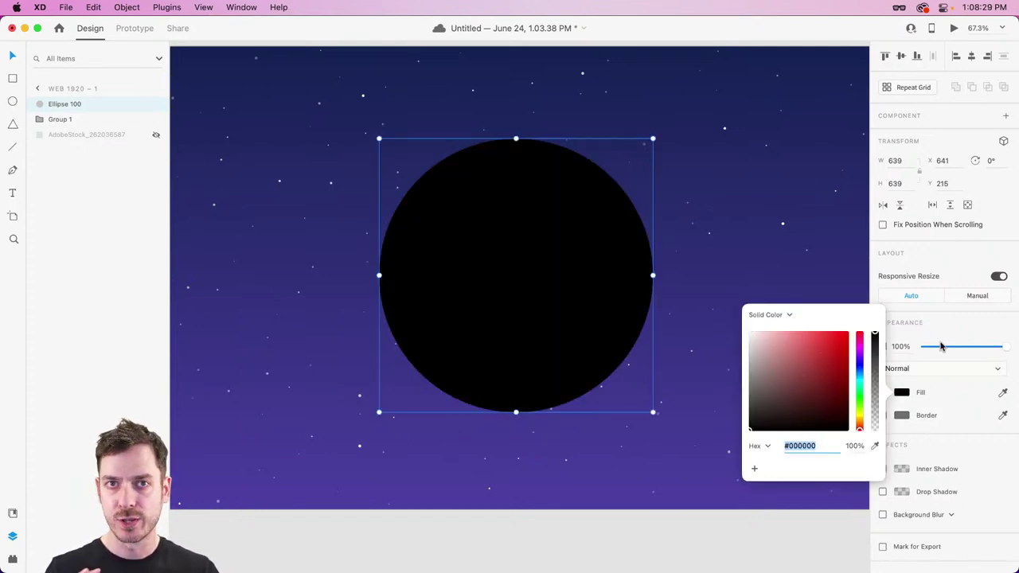
# Lower the circle's opacity to 95% and switch over to Safari's iOS 16 Preview page.
pyautogui.click(987, 341)
pyautogui.moveTo(1008, 345)
pyautogui.mouseDown()
pyautogui.moveTo(990, 348)
pyautogui.moveTo(1005, 348)
pyautogui.mouseUp()
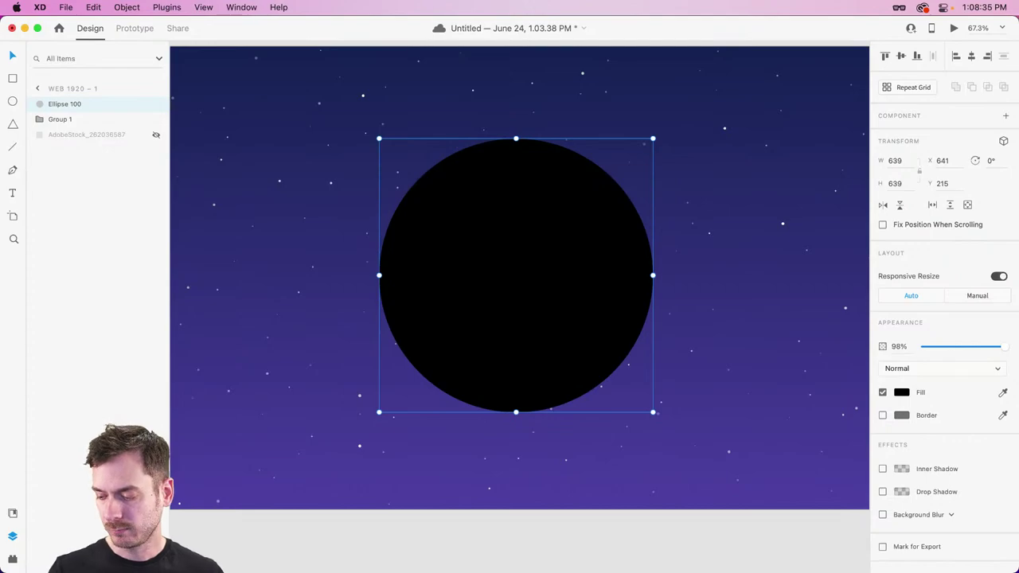
pyautogui.press('super+Tab')
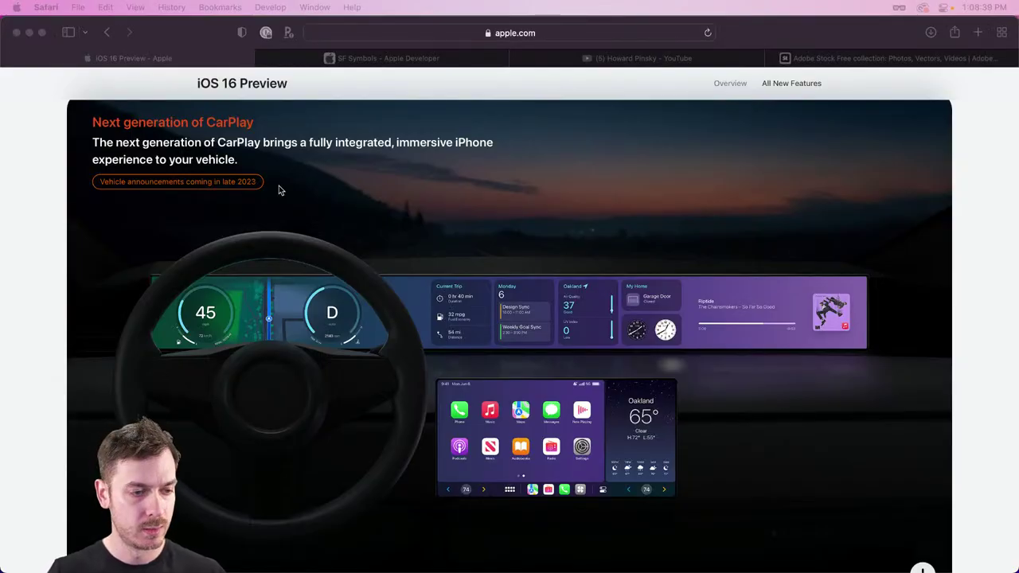
# Look over the CarPlay speedometer in Safari, then return to the Adobe XD design.
pyautogui.click(223, 317)
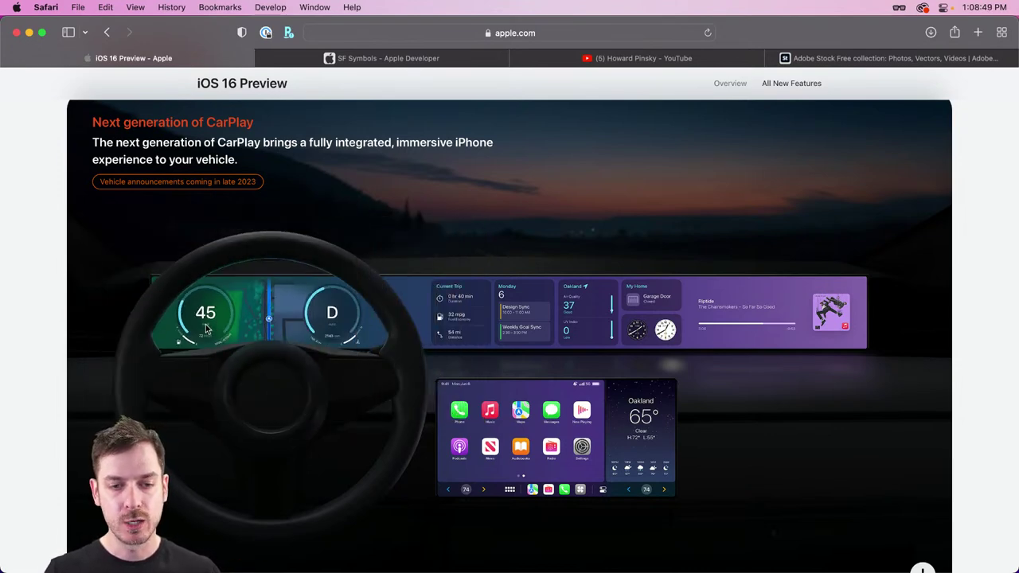
pyautogui.press('super+Tab')
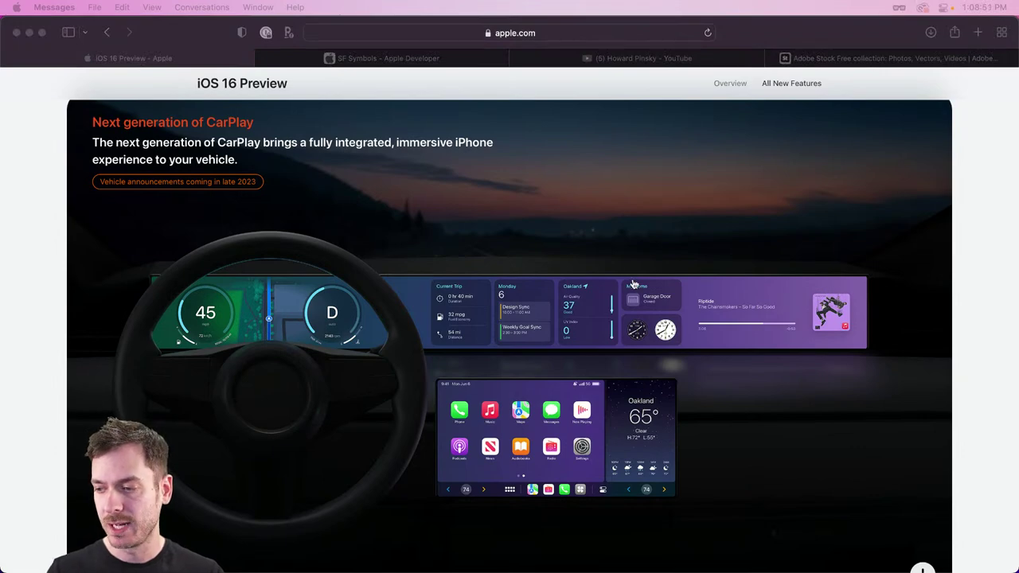
pyautogui.press('super+Tab')
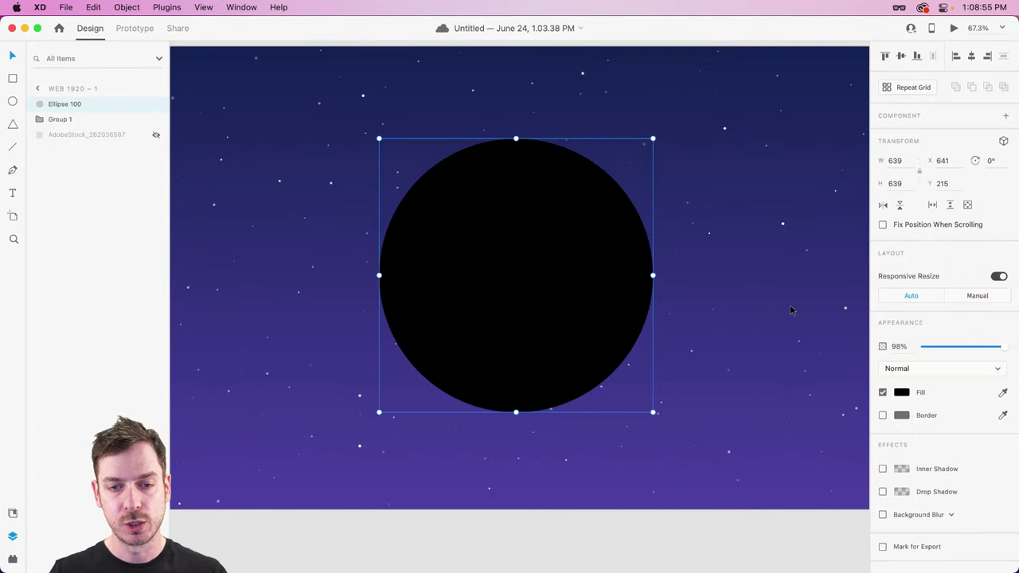
# Set the circle to 100% opacity with Background Blur 50, brightness -8 and 50% effect opacity.
pyautogui.moveTo(1001, 347); pyautogui.dragTo(966, 355)
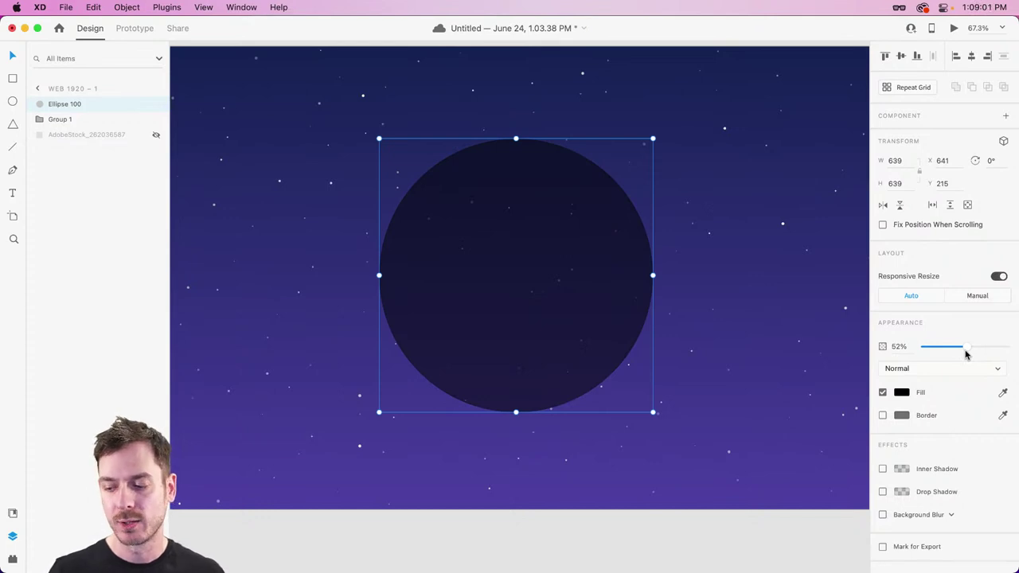
pyautogui.moveTo(969, 353); pyautogui.dragTo(1006, 347)
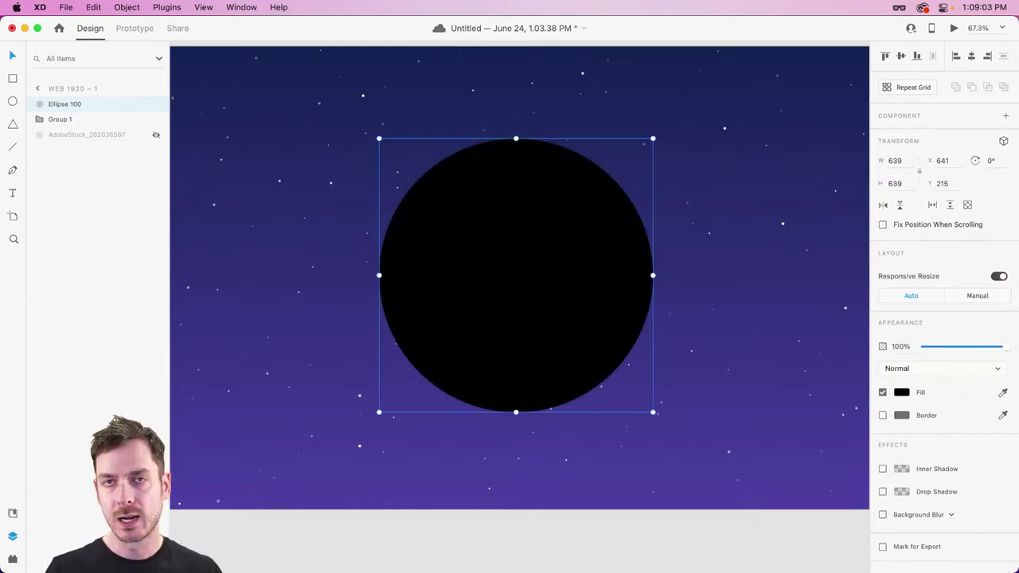
pyautogui.click(883, 515)
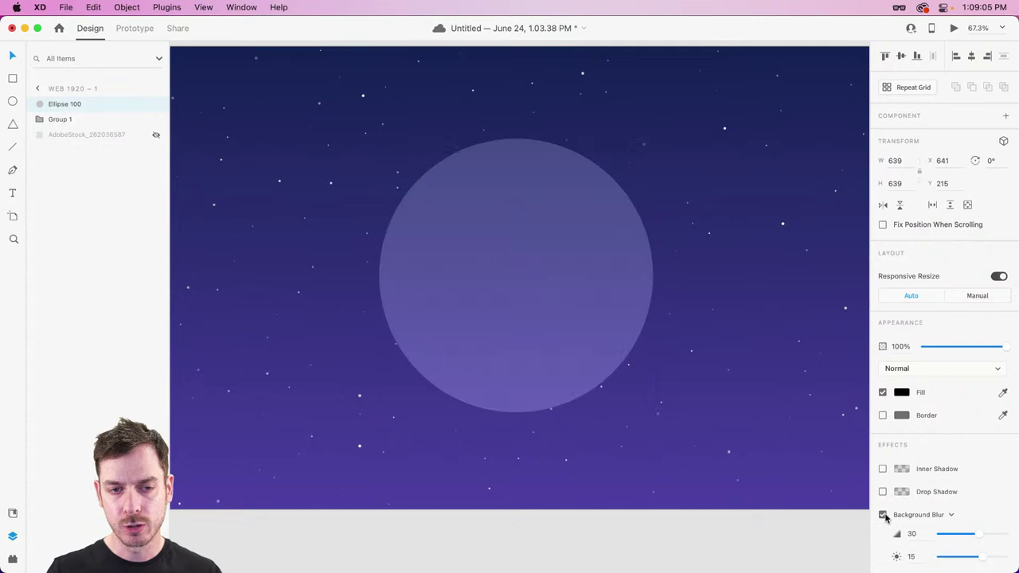
pyautogui.scroll(-2, 968, 527)
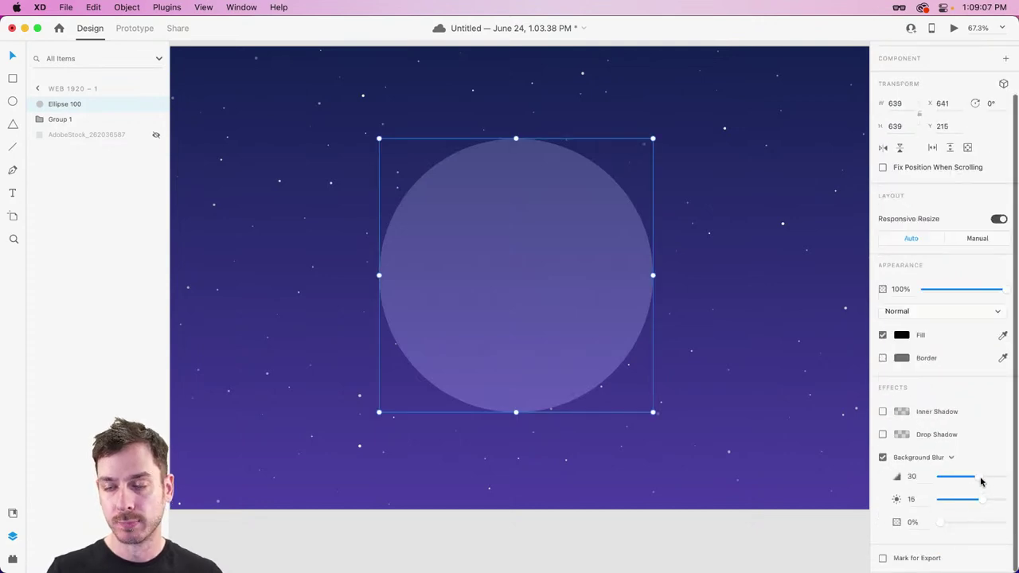
pyautogui.moveTo(980, 477); pyautogui.dragTo(971, 500)
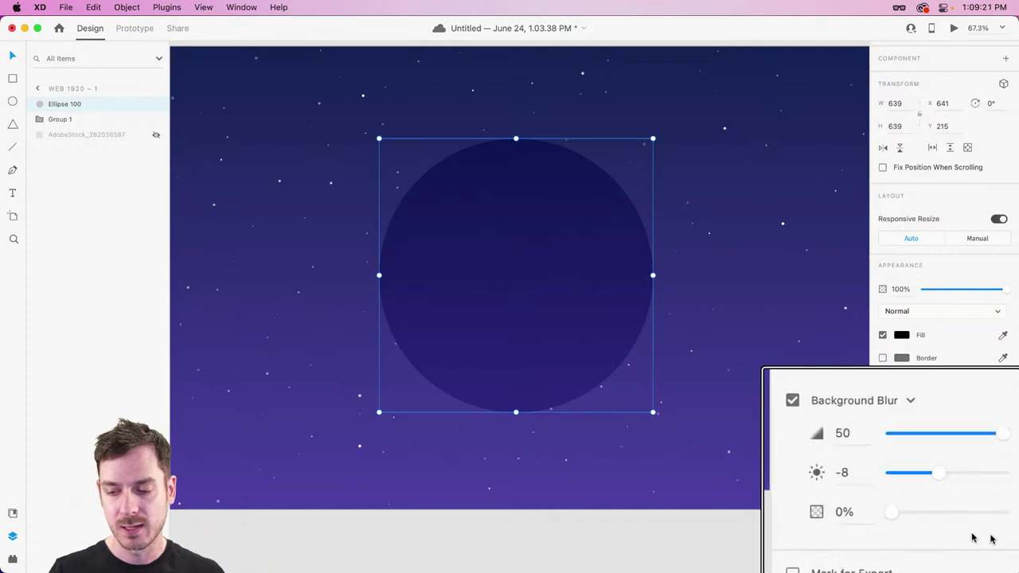
pyautogui.moveTo(940, 523); pyautogui.dragTo(969, 521)
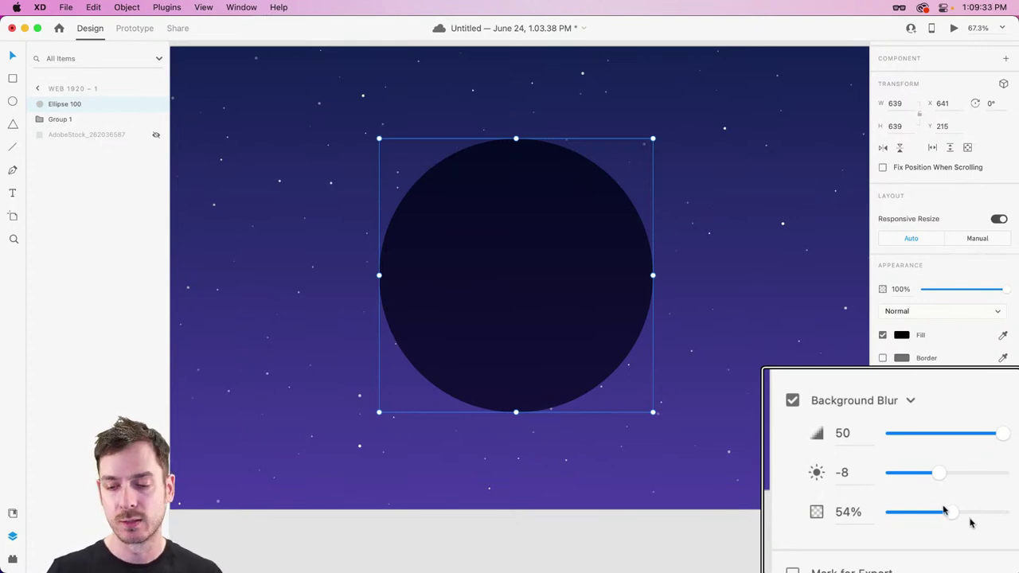
pyautogui.moveTo(969, 521); pyautogui.dragTo(946, 510)
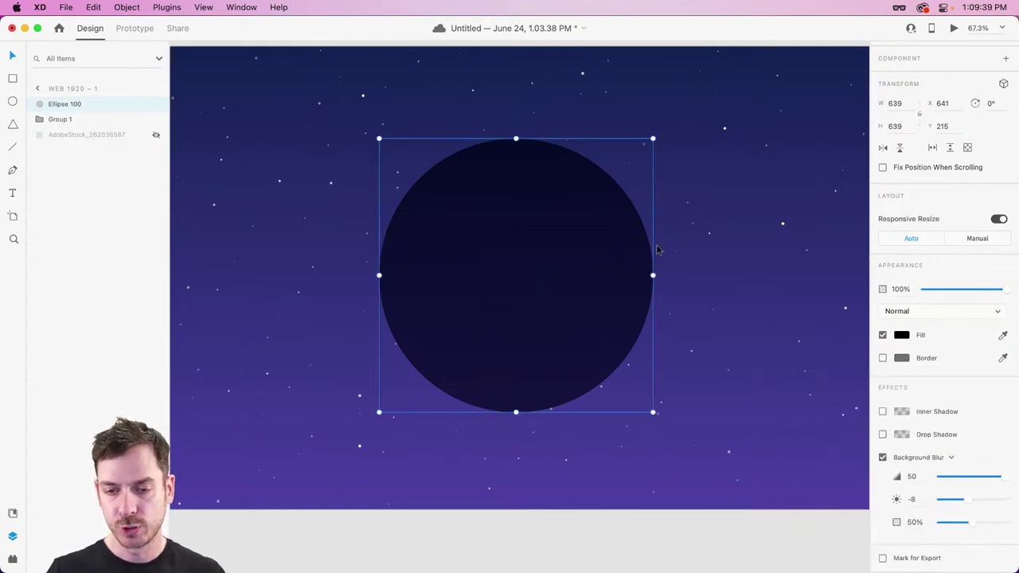
pyautogui.scroll(-3, 670, 261)
pyautogui.click(675, 113)
pyautogui.press('r')
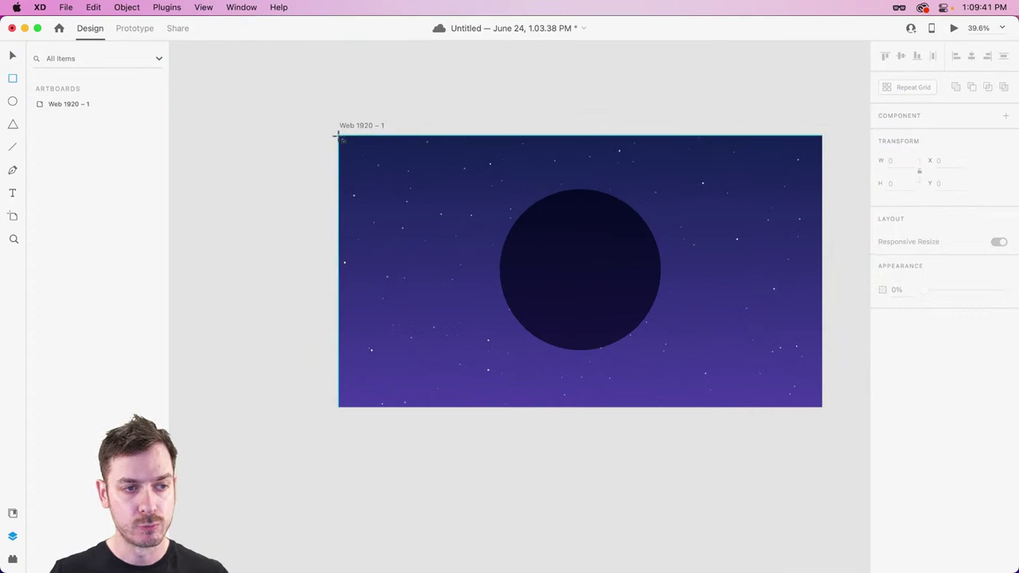
pyautogui.moveTo(339, 135); pyautogui.dragTo(821, 409)
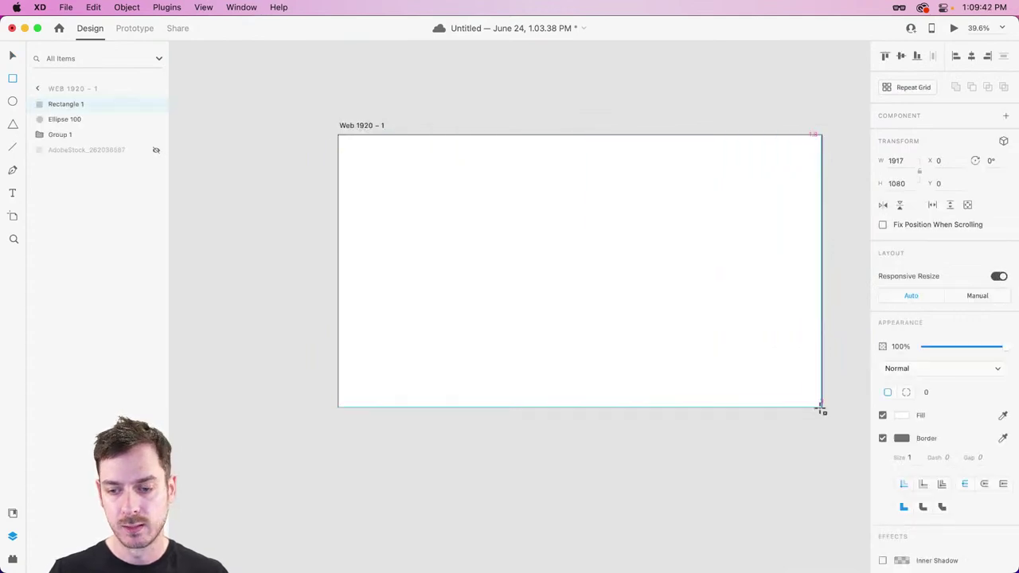
pyautogui.click(883, 438)
pyautogui.press('super+Tab')
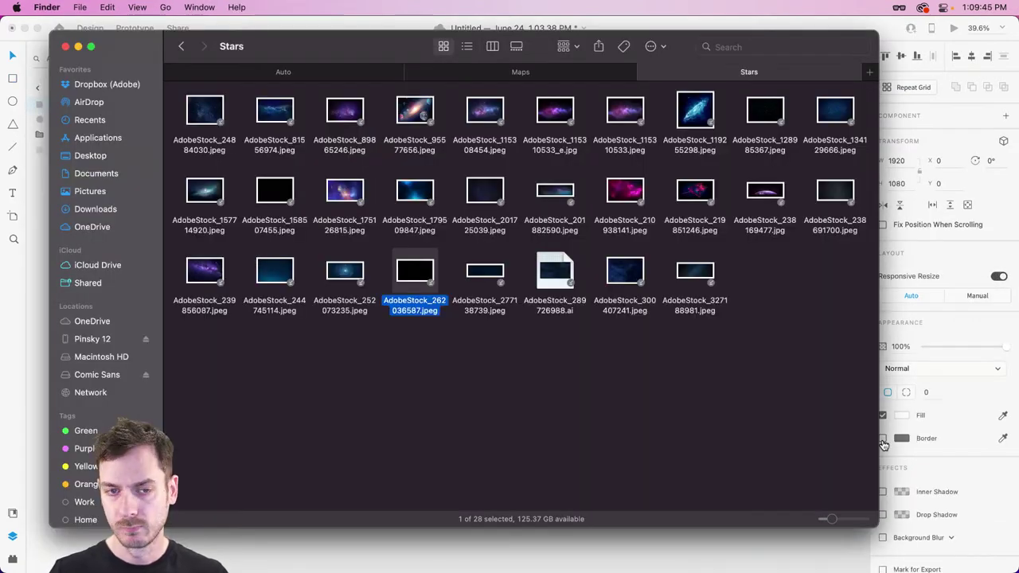
pyautogui.click(542, 367)
pyautogui.click(593, 79)
pyautogui.moveTo(278, 241); pyautogui.dragTo(427, 162)
pyautogui.press('super+Tab')
pyautogui.press('super+bracketleft')
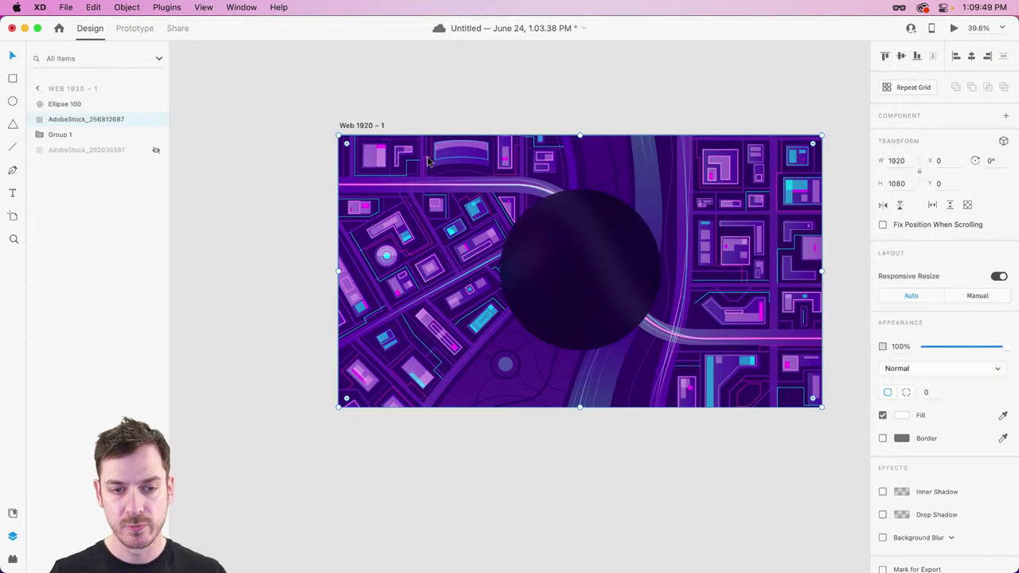
pyautogui.scroll(3, 599, 294)
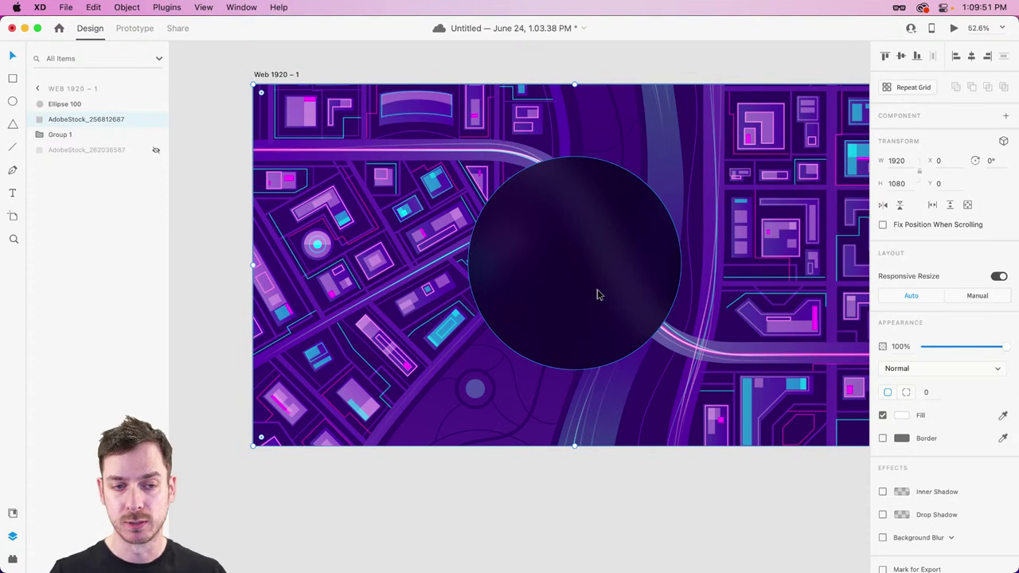
pyautogui.moveTo(598, 294); pyautogui.dragTo(489, 293)
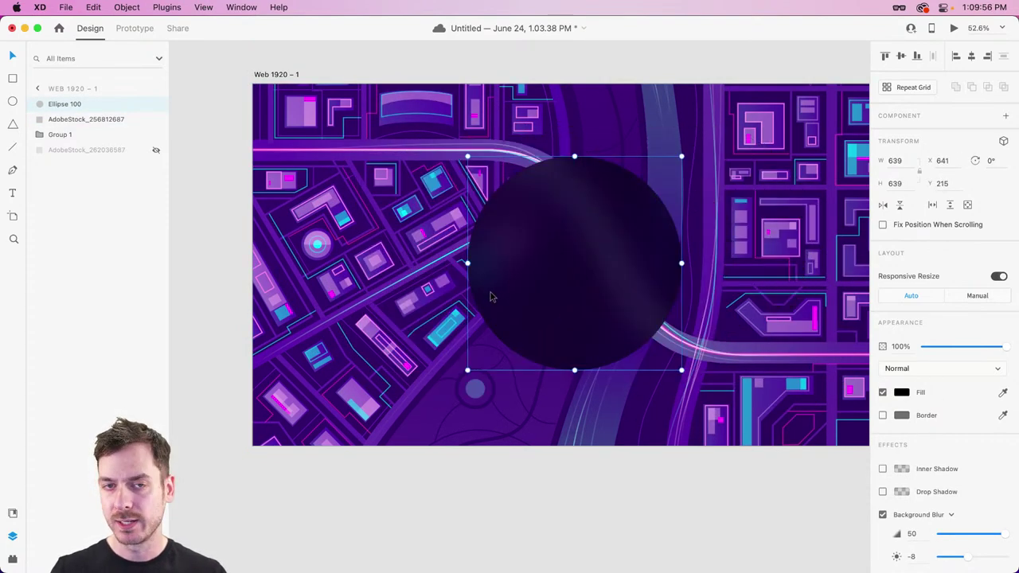
pyautogui.click(883, 515)
pyautogui.moveTo(1008, 347); pyautogui.dragTo(985, 348)
pyautogui.moveTo(528, 300); pyautogui.dragTo(549, 299)
pyautogui.press('super+z')
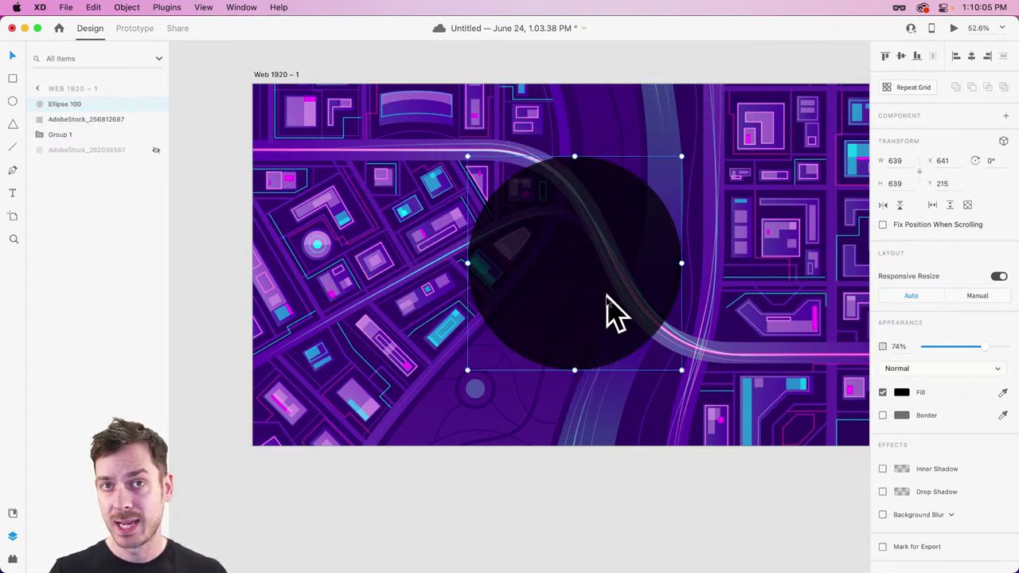
pyautogui.press('super+z')
pyautogui.press('super+z')
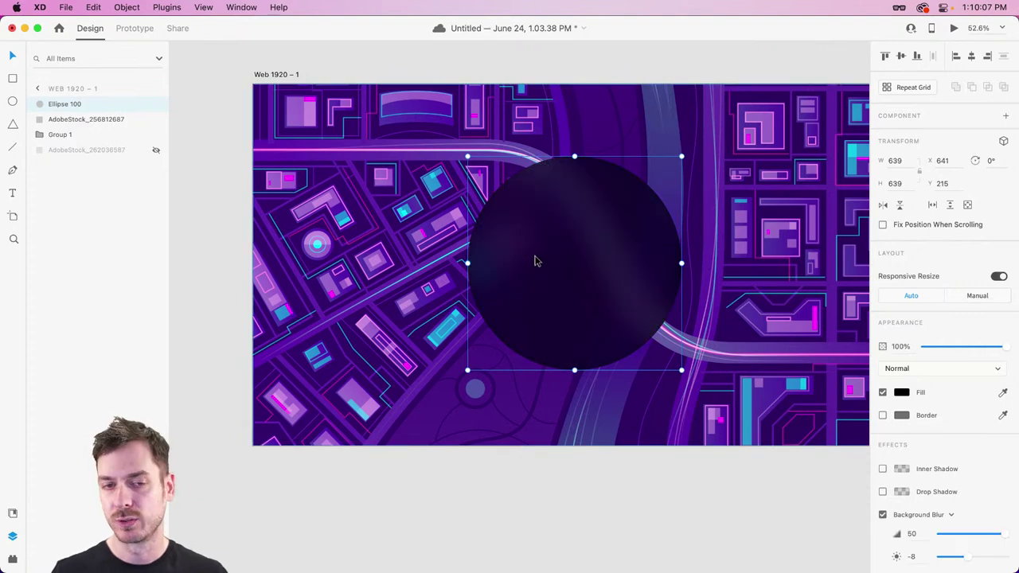
pyautogui.press('super+z')
pyautogui.press('super+z')
pyautogui.press('super+z')
pyautogui.press('super+z')
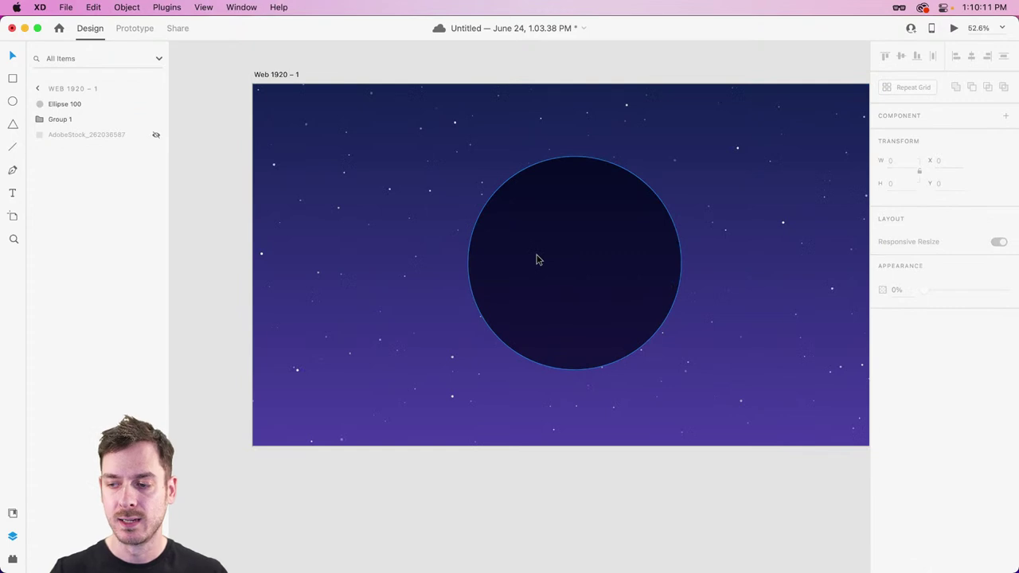
# Zoom in and select the dark frosted circle to show its properties.
pyautogui.scroll(3, 603, 245)
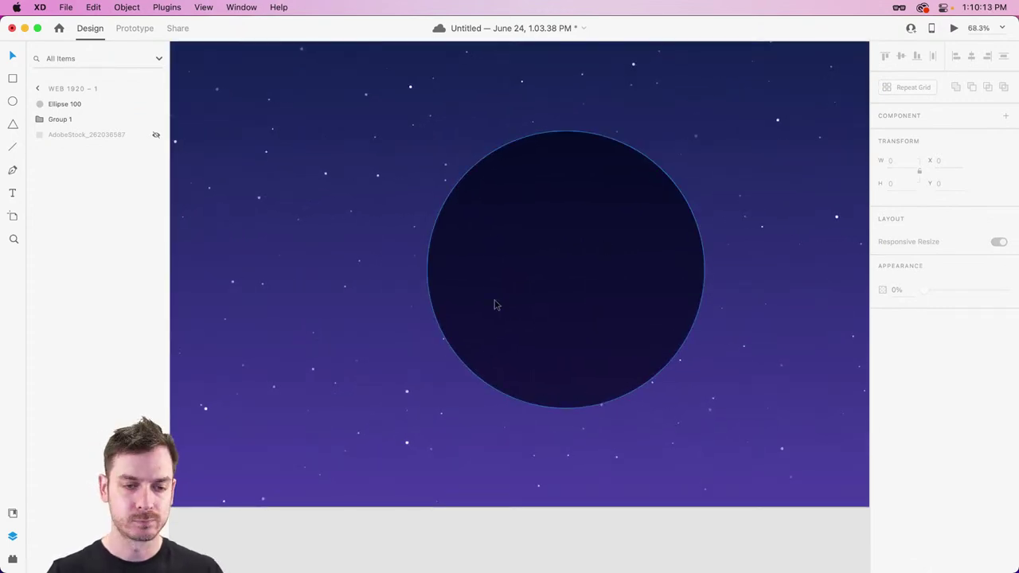
pyautogui.click(576, 278)
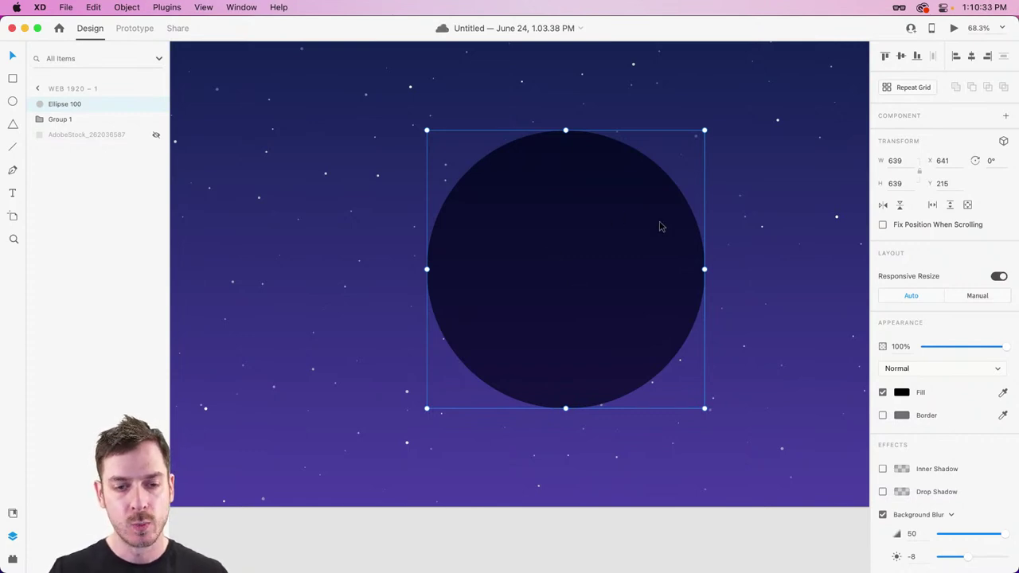
pyautogui.scroll(2, 651, 227)
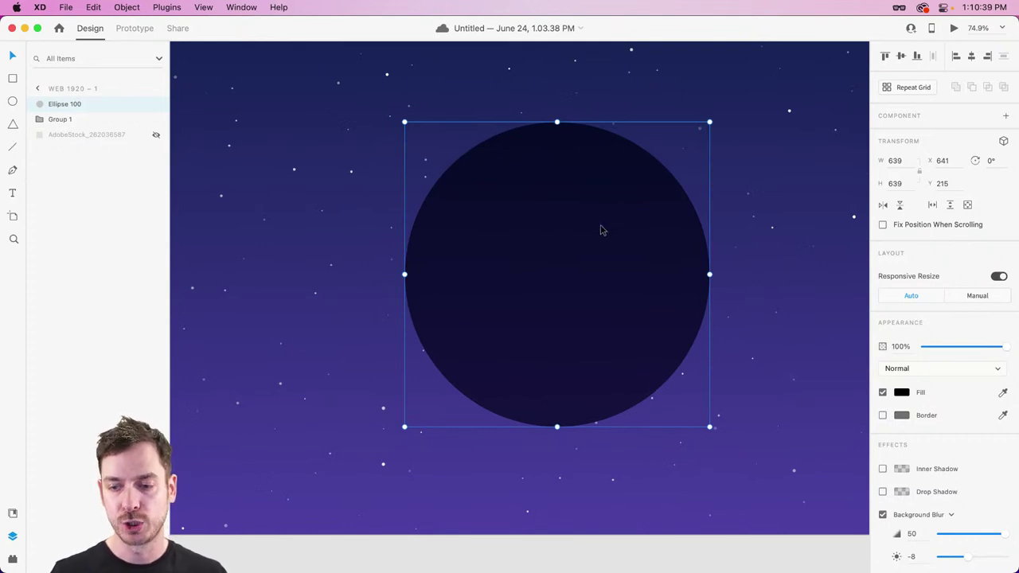
# Duplicate the circle, turn off the copy's background blur, fill it red and shrink it slightly.
pyautogui.press('super+d')
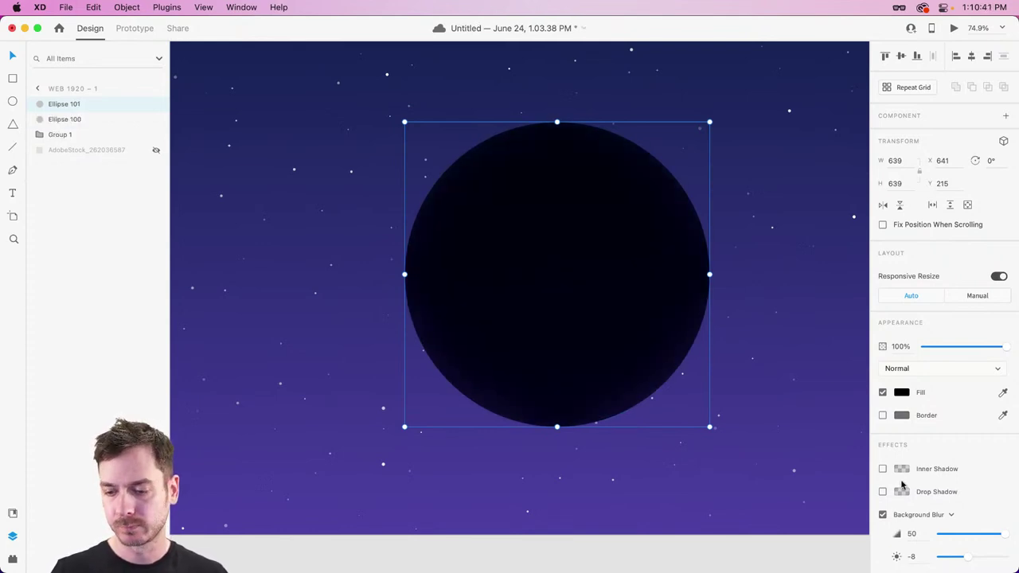
pyautogui.scroll(-3, 897, 487)
pyautogui.click(883, 457)
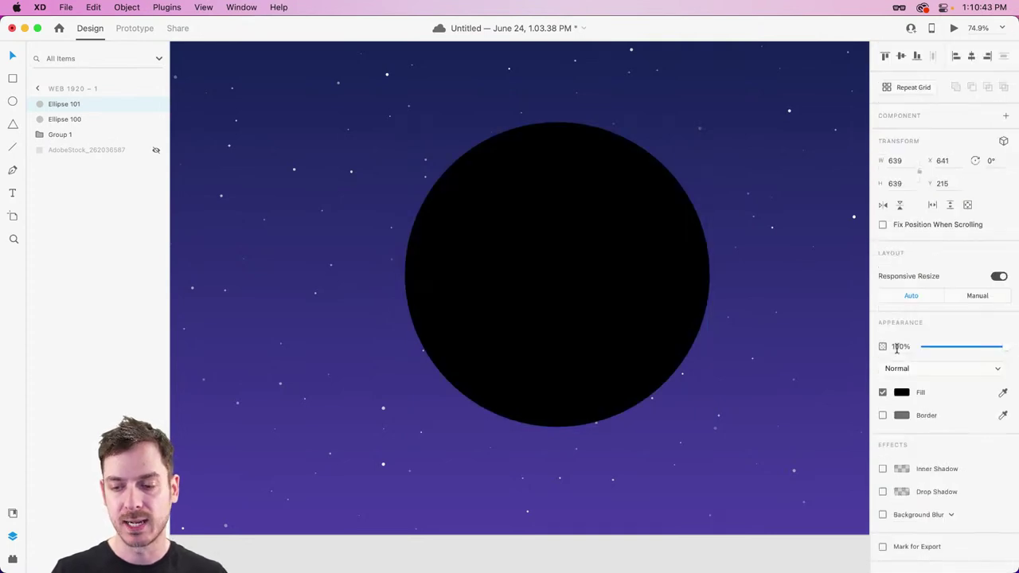
pyautogui.click(901, 392)
pyautogui.press('super+v')
pyautogui.press('Return')
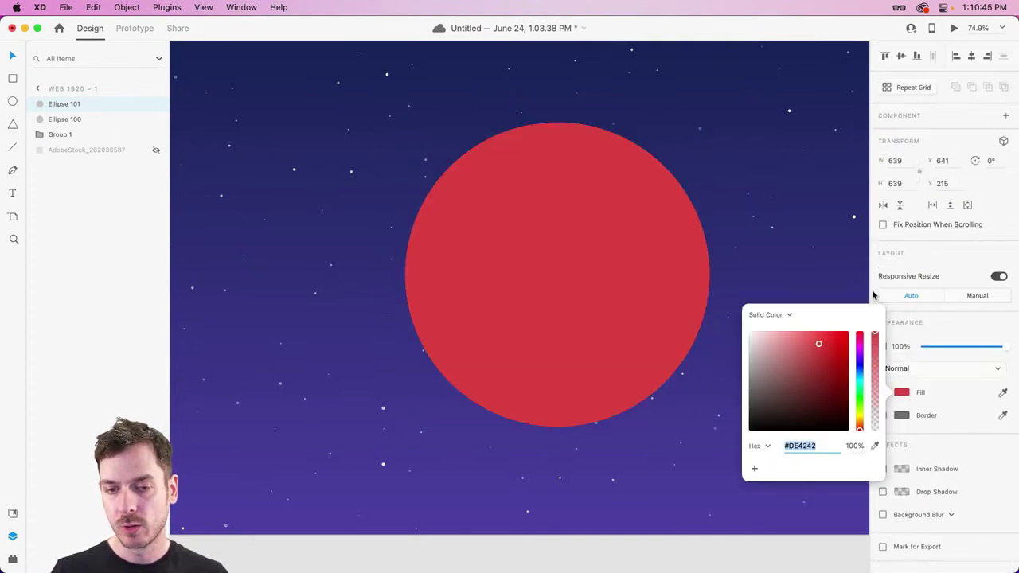
pyautogui.click(967, 257)
pyautogui.moveTo(706, 129); pyautogui.dragTo(700, 132)
# Make the copy an unfilled ring with a 30 px white border and save the document.
pyautogui.click(882, 392)
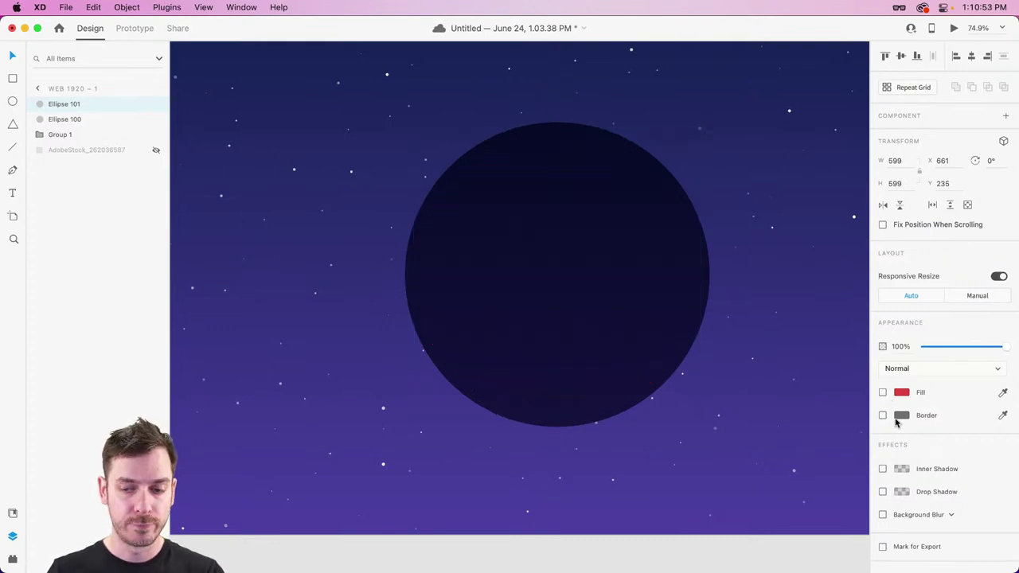
pyautogui.click(882, 414)
pyautogui.click(901, 415)
pyautogui.moveTo(784, 402); pyautogui.dragTo(751, 318)
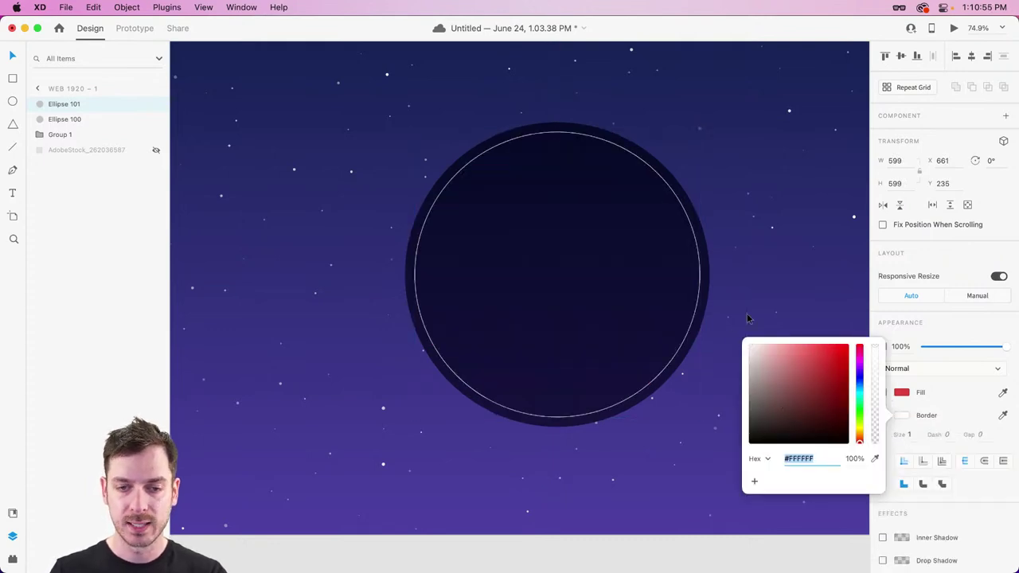
pyautogui.click(910, 434)
pyautogui.write('11')
pyautogui.press('Return')
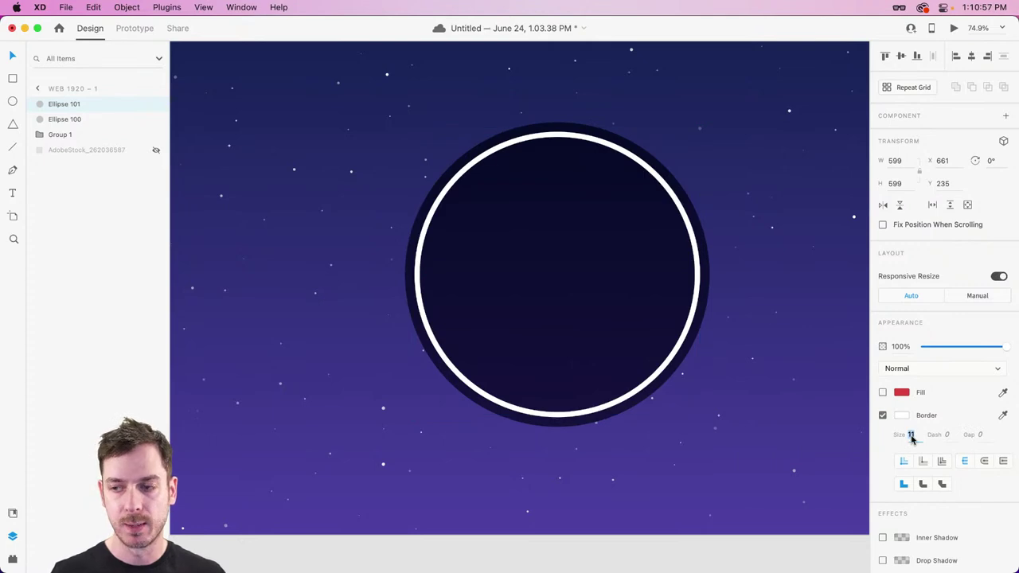
pyautogui.press('Up')
pyautogui.press('Up')
pyautogui.press('Up')
pyautogui.press('Up')
pyautogui.press('Up')
pyautogui.press('Up')
pyautogui.press('Up')
pyautogui.press('Up')
pyautogui.press('Up')
pyautogui.press('Up')
pyautogui.press('Up')
pyautogui.press('Up')
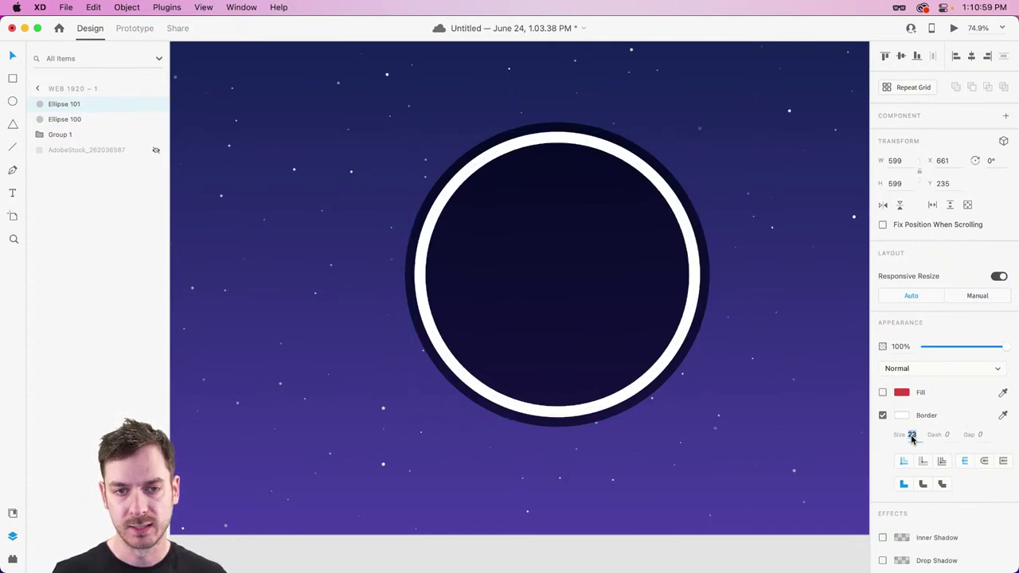
pyautogui.press('Up')
pyautogui.press('Up')
pyautogui.press('Up')
pyautogui.press('Up')
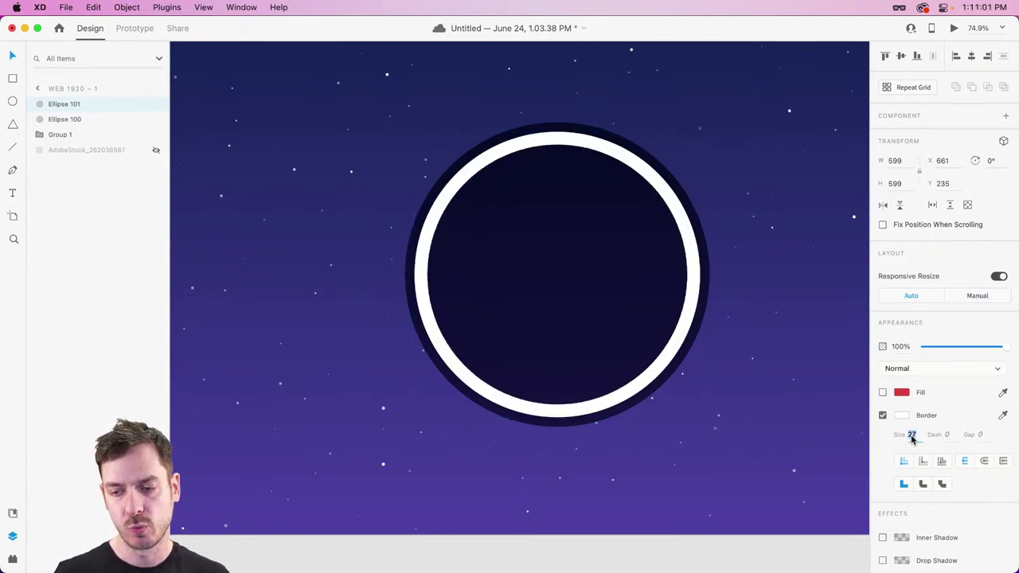
pyautogui.press('Down')
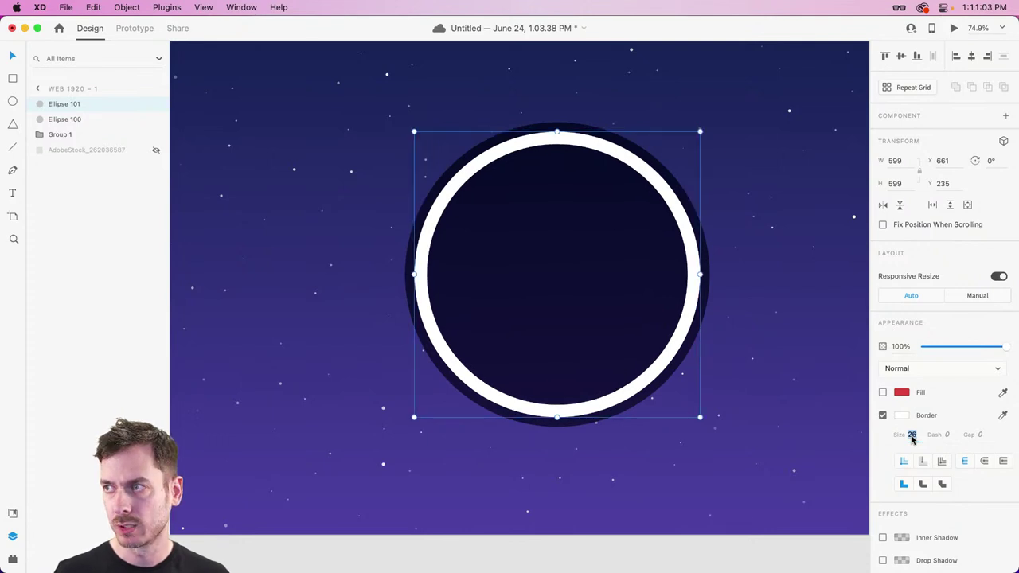
pyautogui.press('Up')
pyautogui.press('Up')
pyautogui.press('Up')
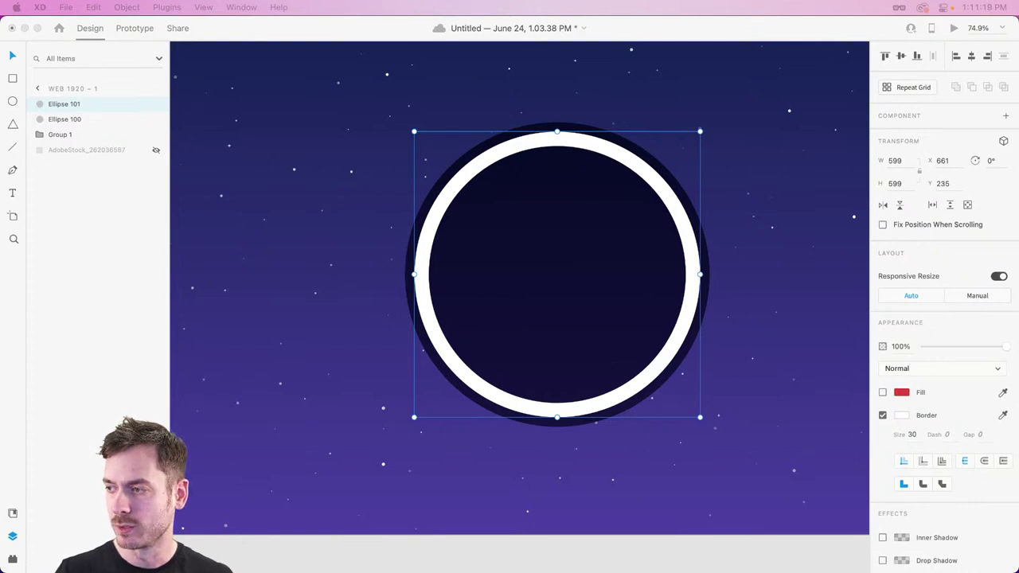
pyautogui.press('super+s')
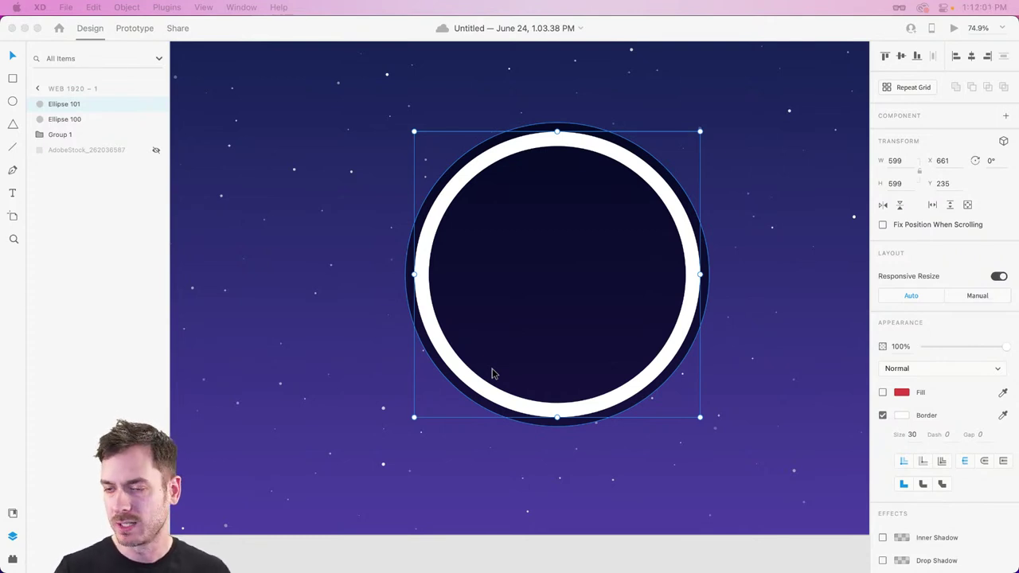
pyautogui.click(555, 138)
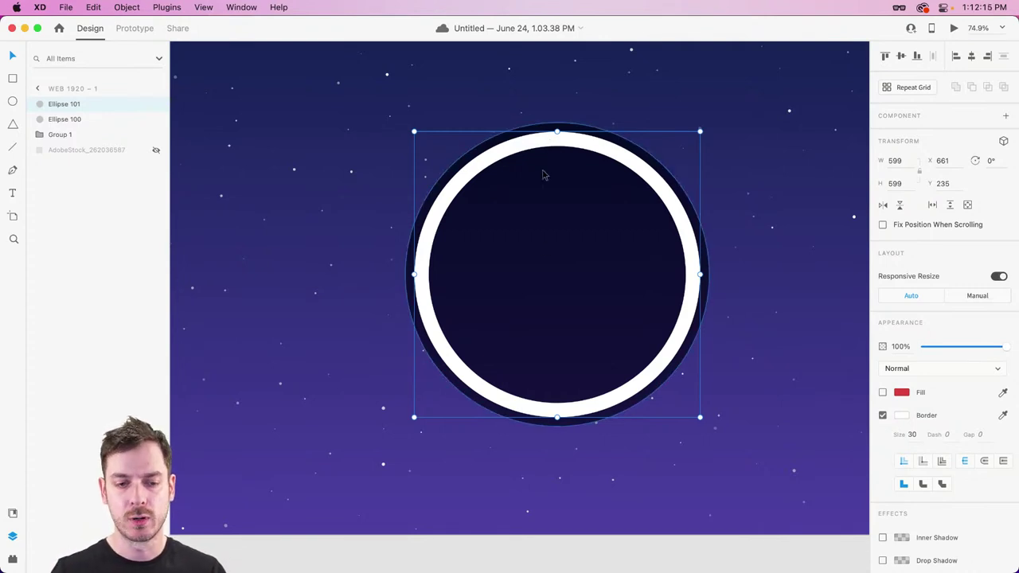
pyautogui.press('e')
pyautogui.moveTo(446, 297)
pyautogui.mouseDown()
pyautogui.moveTo(676, 449)
pyautogui.moveTo(673, 472)
pyautogui.mouseUp()
pyautogui.press('v')
pyautogui.moveTo(555, 362); pyautogui.dragTo(557, 393)
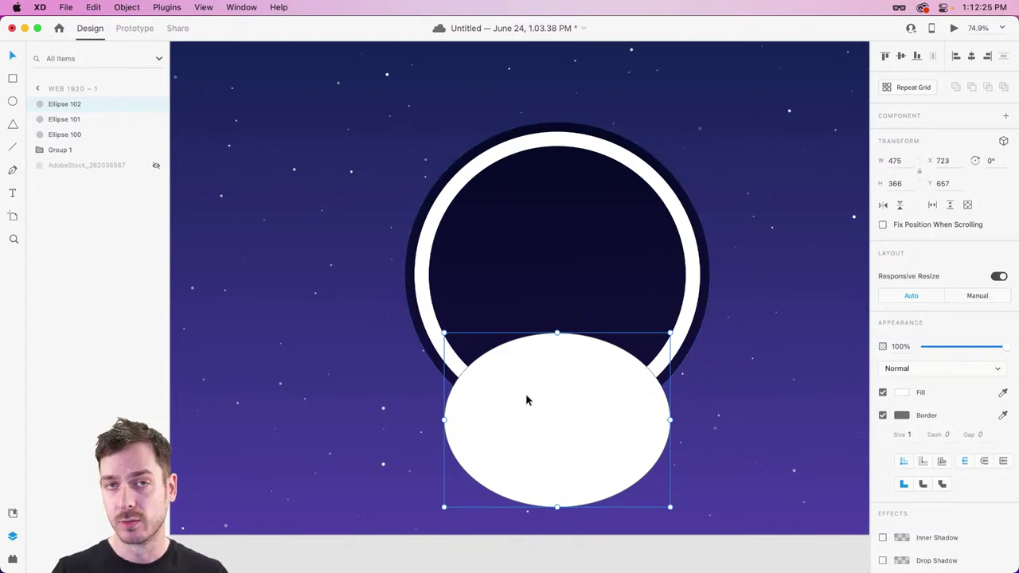
pyautogui.keyDown('shift'); pyautogui.click(593, 144); pyautogui.keyUp('shift')
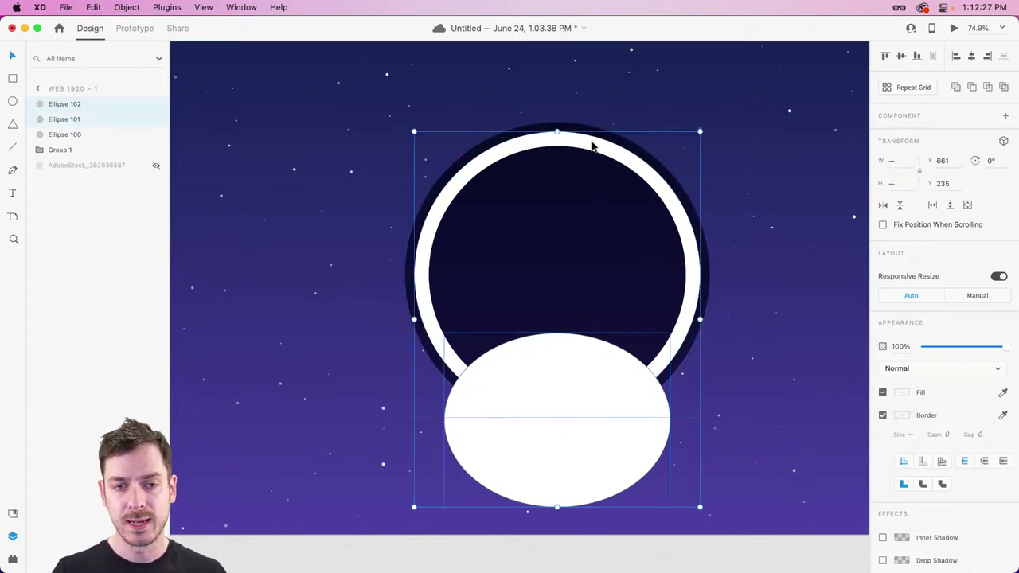
pyautogui.moveTo(593, 144)
pyautogui.mouseDown()
pyautogui.moveTo(629, 170)
pyautogui.moveTo(603, 160)
pyautogui.mouseUp()
pyautogui.keyDown('shift'); pyautogui.click(604, 160); pyautogui.keyUp('shift')
pyautogui.press('Delete')
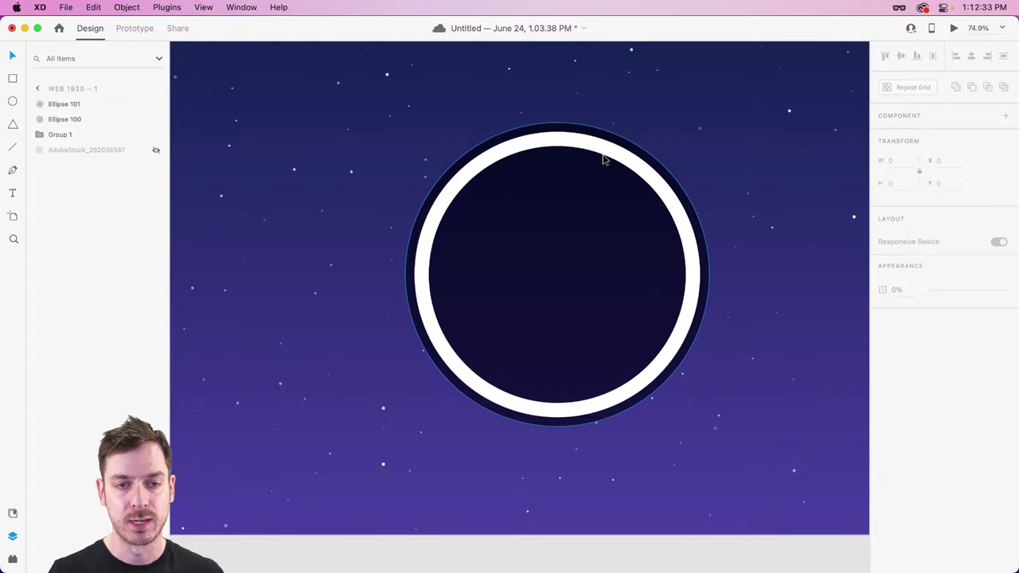
pyautogui.click(603, 160)
# Give the ring's border round caps and a 9001 gap, leaving a single dot.
pyautogui.scroll(-2, 936, 437)
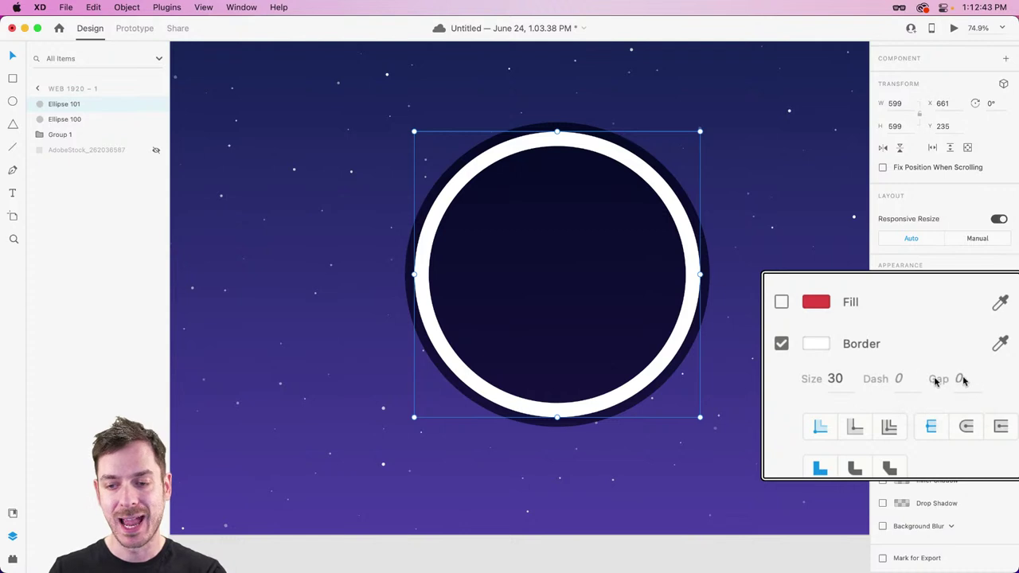
pyautogui.moveTo(957, 379); pyautogui.dragTo(976, 377)
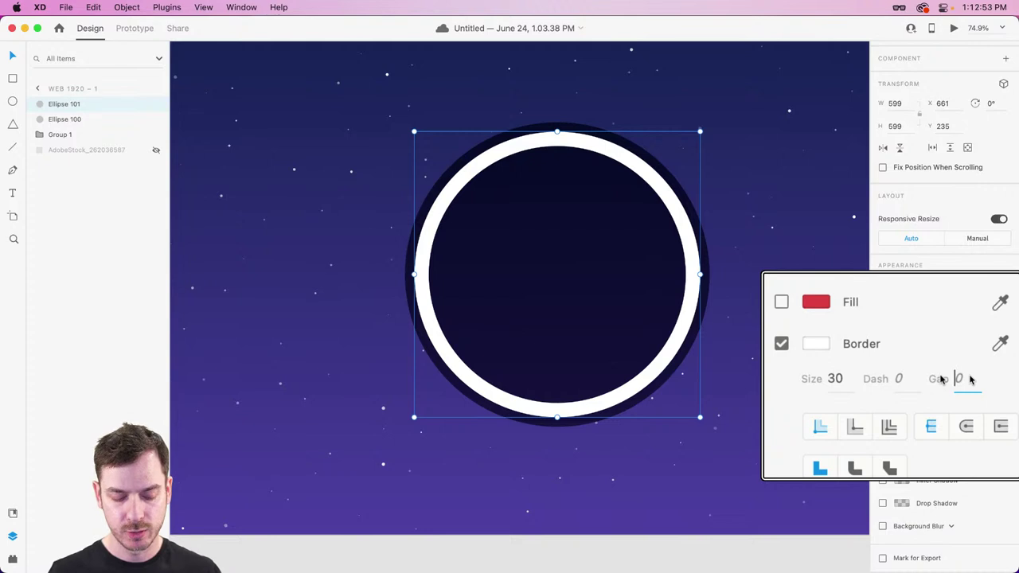
pyautogui.write('30')
pyautogui.press('Return')
pyautogui.hotkey('shift', 'Up')
pyautogui.hotkey('shift', 'Up')
pyautogui.hotkey('shift', 'Up')
pyautogui.hotkey('shift', 'Up')
pyautogui.hotkey('shift', 'Up')
pyautogui.hotkey('shift', 'Up')
pyautogui.hotkey('shift', 'Up')
pyautogui.hotkey('shift', 'Up')
pyautogui.hotkey('shift', 'Up')
pyautogui.hotkey('shift', 'Up')
pyautogui.hotkey('shift', 'Up')
pyautogui.hotkey('shift', 'Up')
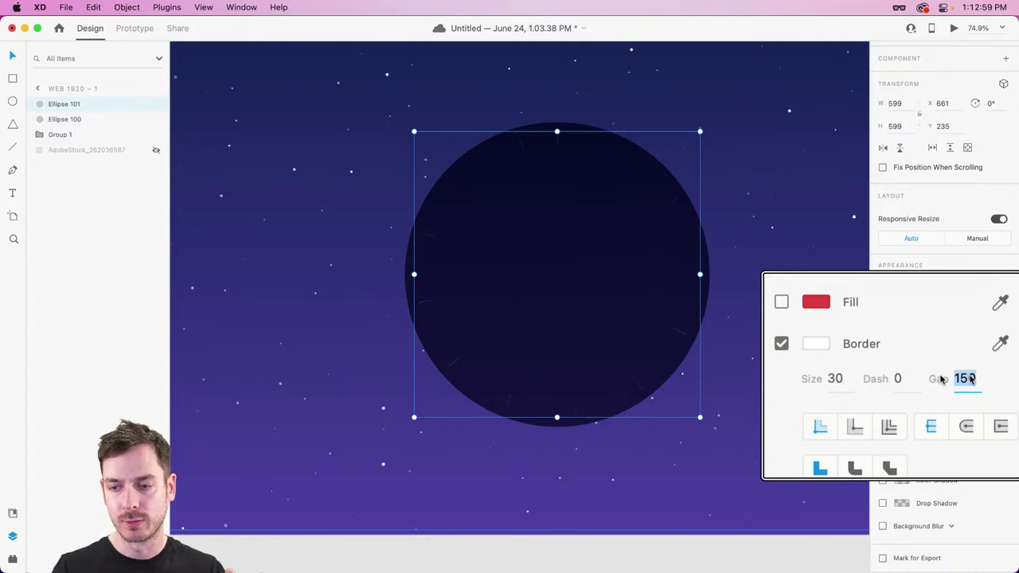
pyautogui.click(965, 429)
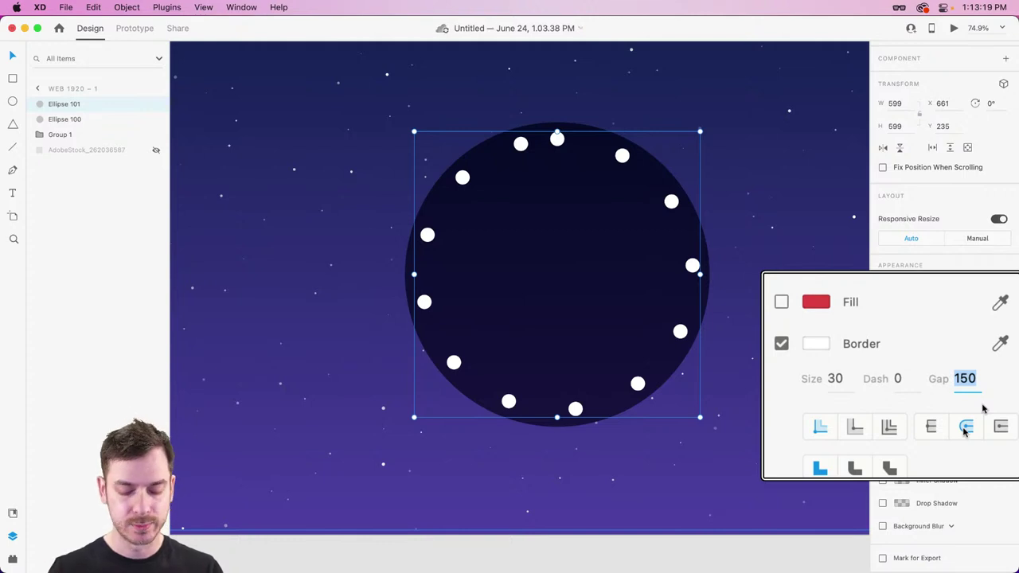
pyautogui.write('9001')
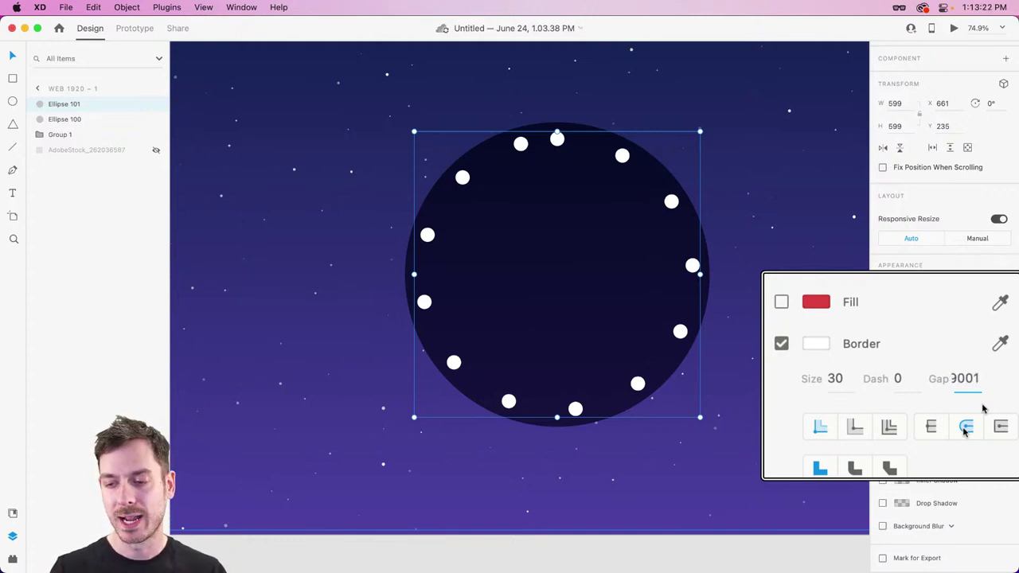
pyautogui.press('Return')
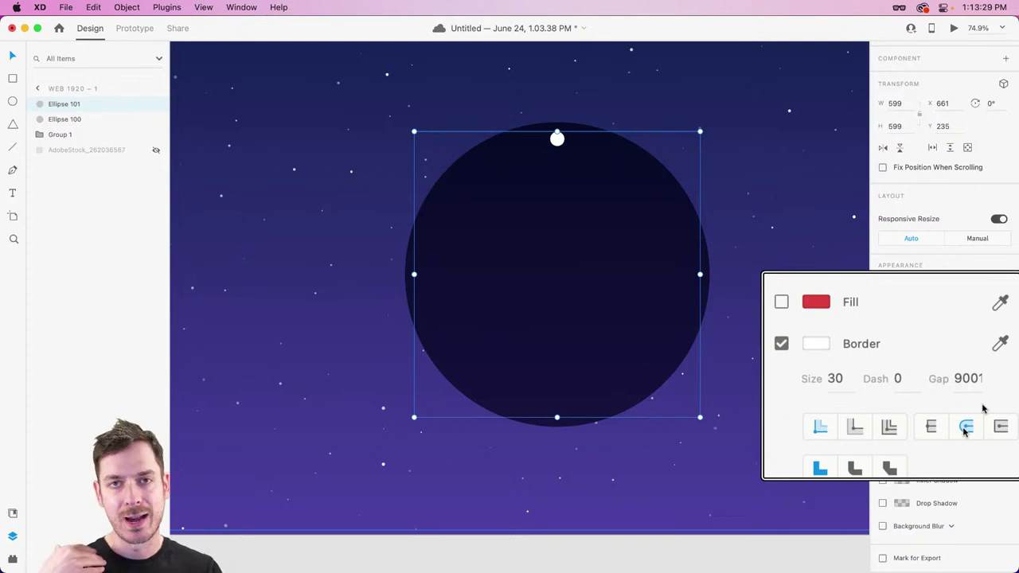
# Lengthen the border dash to 1500 so the white arc covers most of the circle.
pyautogui.click(912, 382)
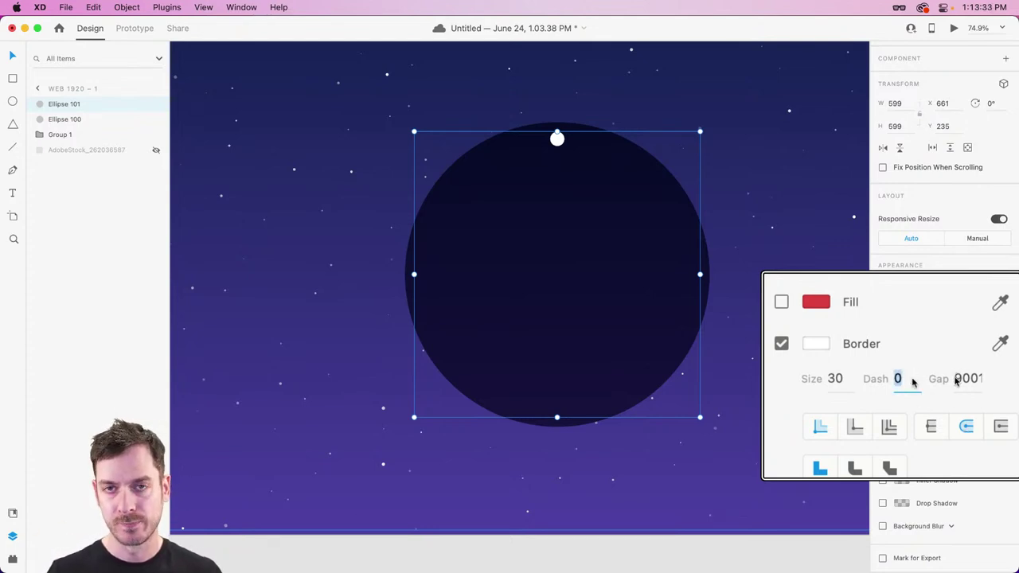
pyautogui.hotkey('shift', 'Up')
pyautogui.hotkey('shift', 'Up')
pyautogui.hotkey('shift', 'Up')
pyautogui.hotkey('shift', 'Up')
pyautogui.hotkey('shift', 'Up')
pyautogui.hotkey('shift', 'Up')
pyautogui.hotkey('shift', 'Up')
pyautogui.hotkey('shift', 'Up')
pyautogui.hotkey('shift', 'Up')
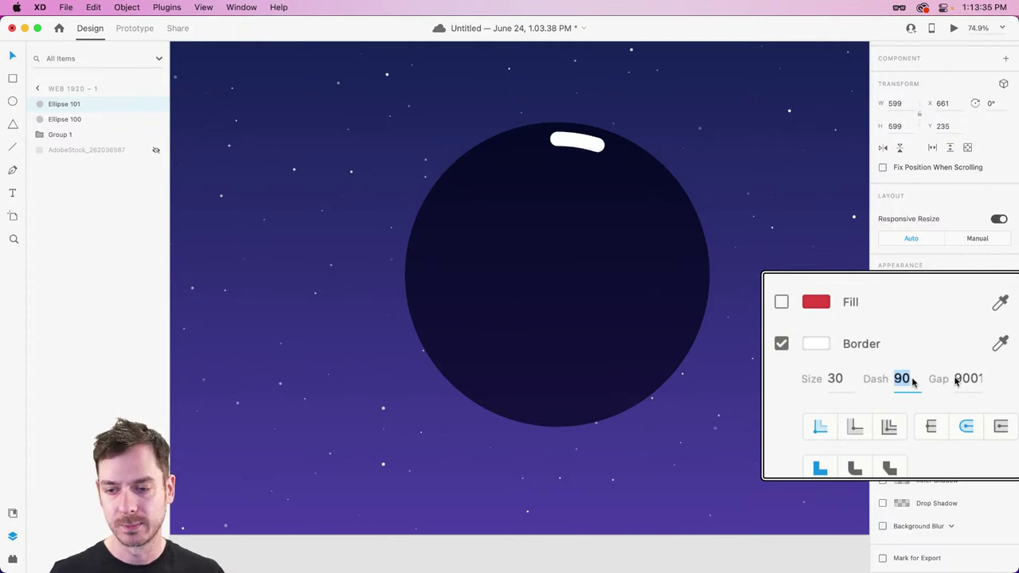
pyautogui.hotkey('shift', 'Up')
pyautogui.hotkey('shift', 'Up')
pyautogui.hotkey('shift', 'Up')
pyautogui.hotkey('shift', 'Up')
pyautogui.hotkey('shift', 'Up')
pyautogui.hotkey('shift', 'Up')
pyautogui.hotkey('shift', 'Up')
pyautogui.hotkey('shift', 'Up')
pyautogui.hotkey('shift', 'Up')
pyautogui.hotkey('shift', 'Up')
pyautogui.hotkey('shift', 'Up')
pyautogui.hotkey('shift', 'Up')
pyautogui.hotkey('shift', 'Up')
pyautogui.hotkey('shift', 'Up')
pyautogui.hotkey('shift', 'Up')
pyautogui.hotkey('shift', 'Up')
pyautogui.hotkey('shift', 'Up')
pyautogui.hotkey('shift', 'Up')
pyautogui.hotkey('shift', 'Up')
pyautogui.hotkey('shift', 'Up')
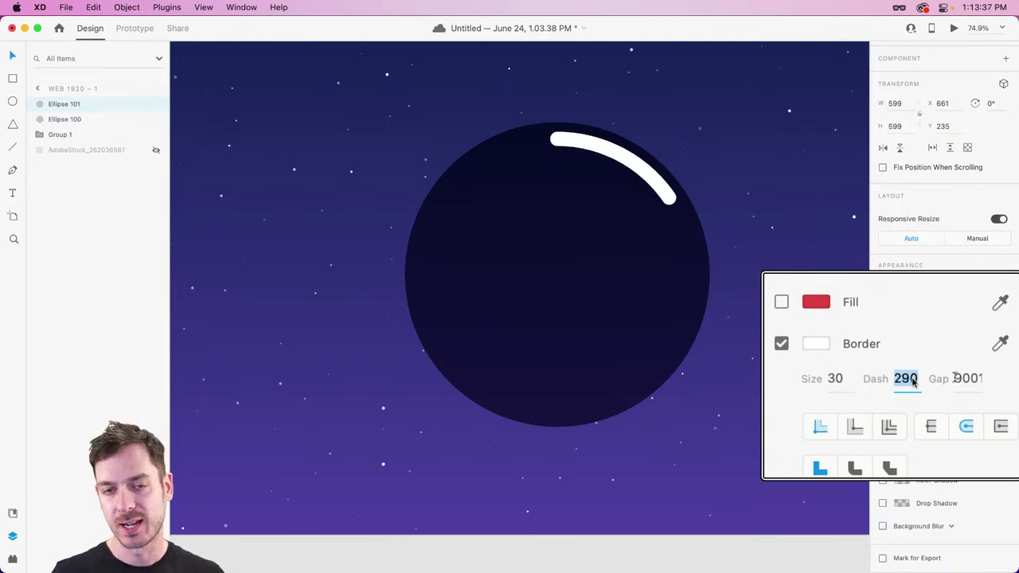
pyautogui.hotkey('shift', 'Up')
pyautogui.hotkey('shift', 'Up')
pyautogui.hotkey('shift', 'Up')
pyautogui.hotkey('shift', 'Up')
pyautogui.hotkey('shift', 'Up')
pyautogui.hotkey('shift', 'Up')
pyautogui.hotkey('shift', 'Up')
pyautogui.hotkey('shift', 'Up')
pyautogui.hotkey('shift', 'Up')
pyautogui.hotkey('shift', 'Up')
pyautogui.hotkey('shift', 'Up')
pyautogui.hotkey('shift', 'Up')
pyautogui.hotkey('shift', 'Up')
pyautogui.hotkey('shift', 'Up')
pyautogui.hotkey('shift', 'Up')
pyautogui.hotkey('shift', 'Up')
pyautogui.hotkey('shift', 'Up')
pyautogui.hotkey('shift', 'Up')
pyautogui.hotkey('shift', 'Up')
pyautogui.hotkey('shift', 'Up')
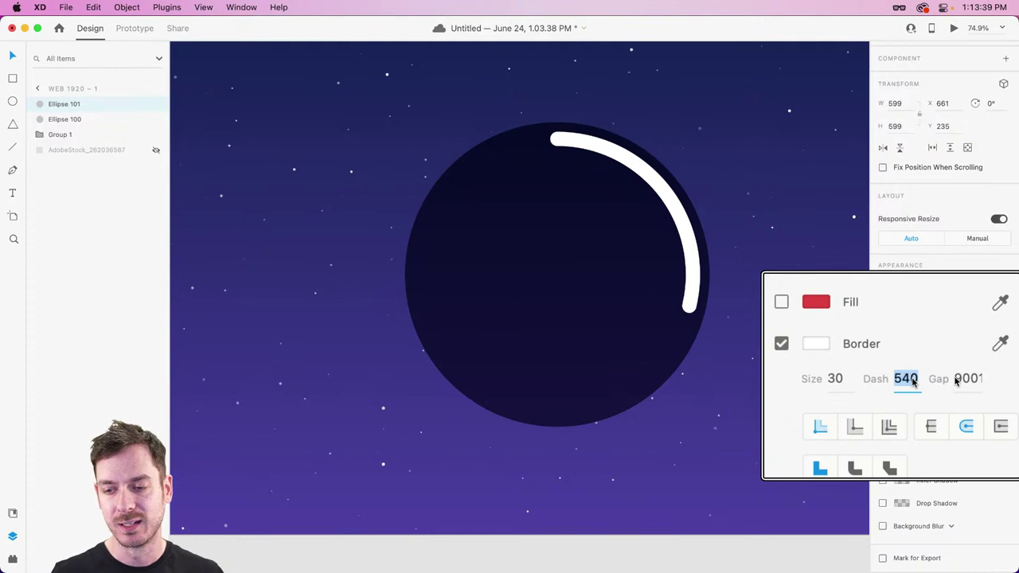
pyautogui.hotkey('shift', 'Up')
pyautogui.hotkey('shift', 'Up')
pyautogui.hotkey('shift', 'Up')
pyautogui.hotkey('shift', 'Up')
pyautogui.hotkey('shift', 'Up')
pyautogui.hotkey('shift', 'Up')
pyautogui.hotkey('shift', 'Up')
pyautogui.hotkey('shift', 'Up')
pyautogui.hotkey('shift', 'Up')
pyautogui.hotkey('shift', 'Up')
pyautogui.hotkey('shift', 'Up')
pyautogui.hotkey('shift', 'Up')
pyautogui.hotkey('shift', 'Up')
pyautogui.hotkey('shift', 'Up')
pyautogui.hotkey('shift', 'Up')
pyautogui.hotkey('shift', 'Up')
pyautogui.hotkey('shift', 'Up')
pyautogui.hotkey('shift', 'Up')
pyautogui.hotkey('shift', 'Up')
pyautogui.hotkey('shift', 'Up')
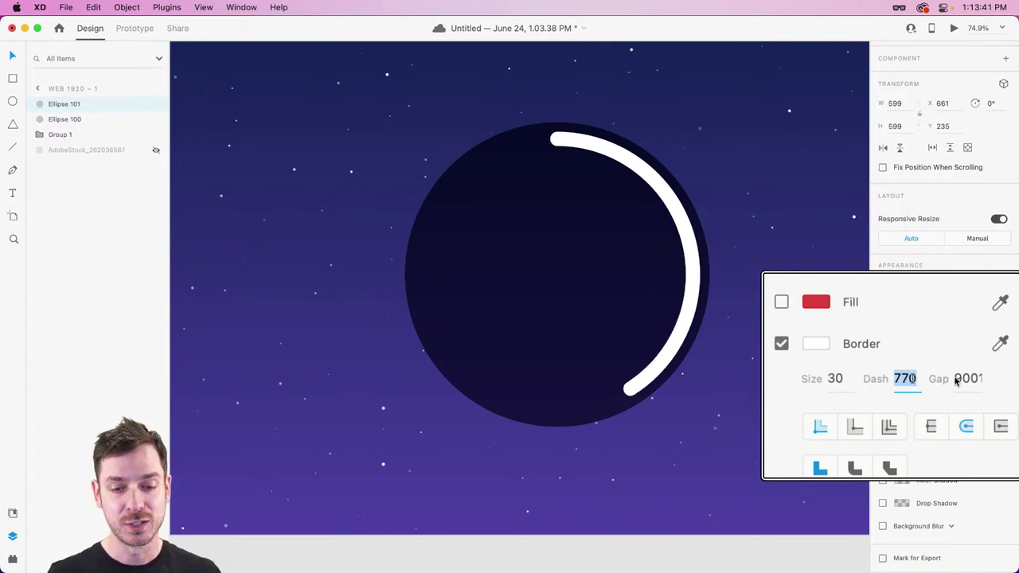
pyautogui.hotkey('shift', 'Up')
pyautogui.hotkey('shift', 'Up')
pyautogui.hotkey('shift', 'Up')
pyautogui.hotkey('shift', 'Up')
pyautogui.hotkey('shift', 'Up')
pyautogui.hotkey('shift', 'Up')
pyautogui.hotkey('shift', 'Up')
pyautogui.hotkey('shift', 'Up')
pyautogui.hotkey('shift', 'Up')
pyautogui.hotkey('shift', 'Up')
pyautogui.hotkey('shift', 'Up')
pyautogui.hotkey('shift', 'Up')
pyautogui.hotkey('shift', 'Up')
pyautogui.hotkey('shift', 'Up')
pyautogui.hotkey('shift', 'Up')
pyautogui.hotkey('shift', 'Up')
pyautogui.hotkey('shift', 'Up')
pyautogui.hotkey('shift', 'Up')
pyautogui.hotkey('shift', 'Up')
pyautogui.hotkey('shift', 'Up')
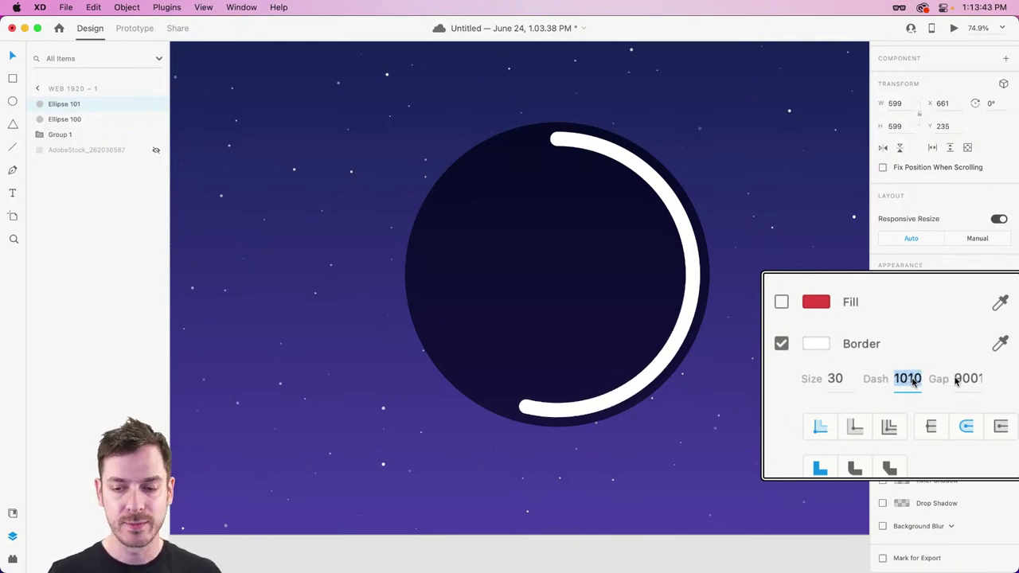
pyautogui.hotkey('shift', 'Up')
pyautogui.hotkey('shift', 'Up')
pyautogui.hotkey('shift', 'Up')
pyautogui.hotkey('shift', 'Up')
pyautogui.hotkey('shift', 'Up')
pyautogui.hotkey('shift', 'Up')
pyautogui.write('15')
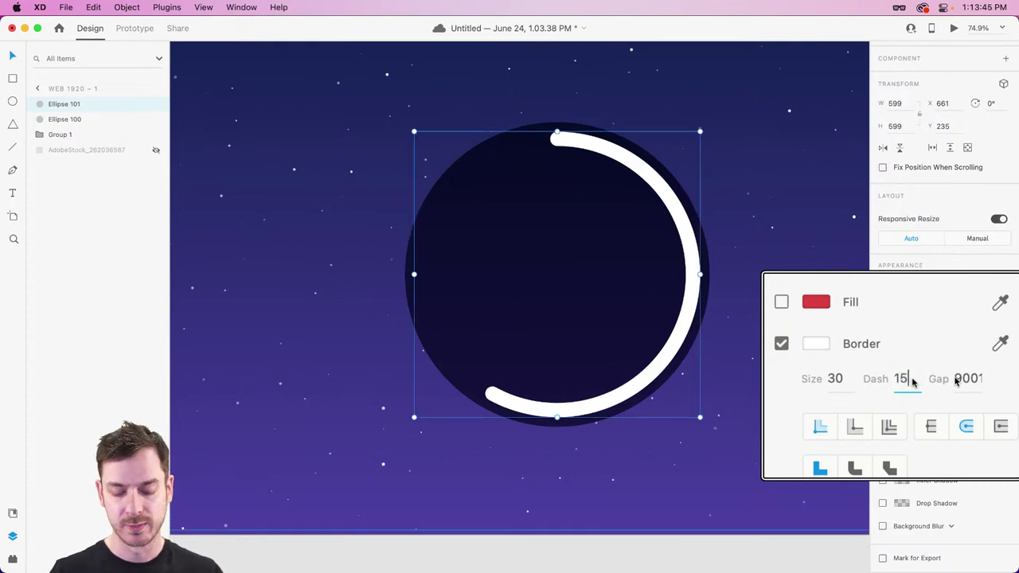
pyautogui.write('00')
pyautogui.press('Return')
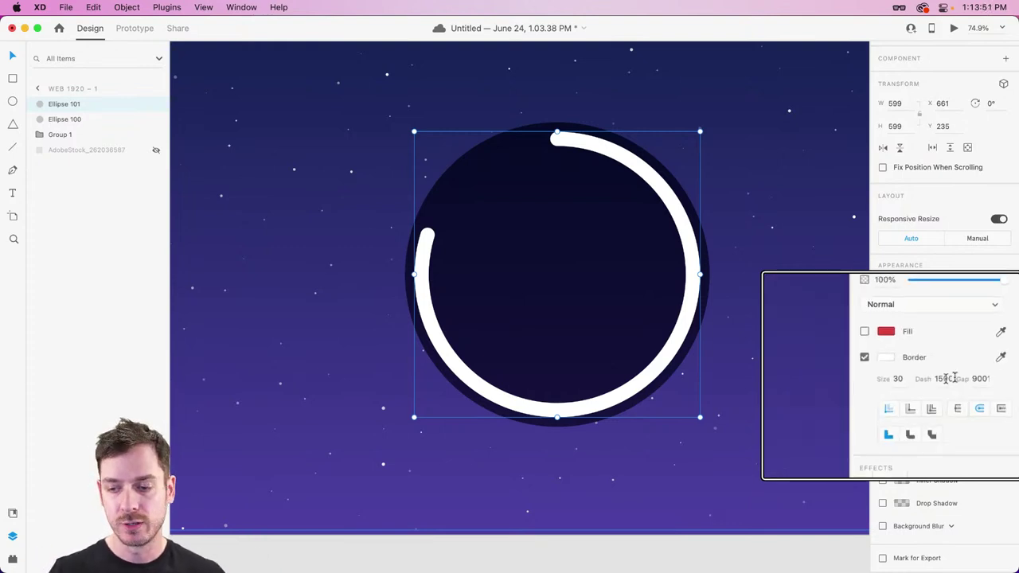
pyautogui.scroll(-5, 667, 102)
pyautogui.scroll(6, 666, 102)
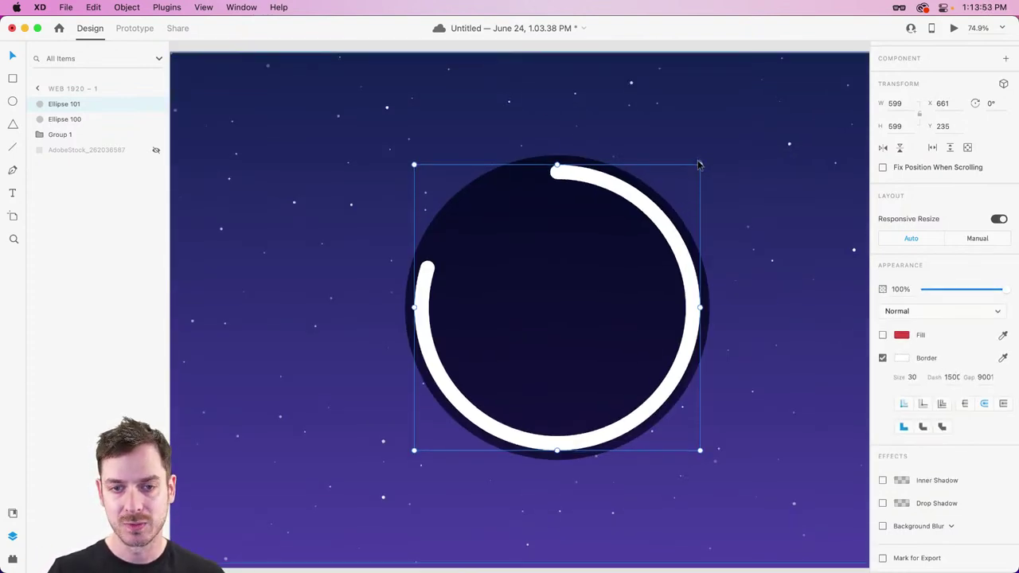
pyautogui.moveTo(700, 158); pyautogui.dragTo(709, 179)
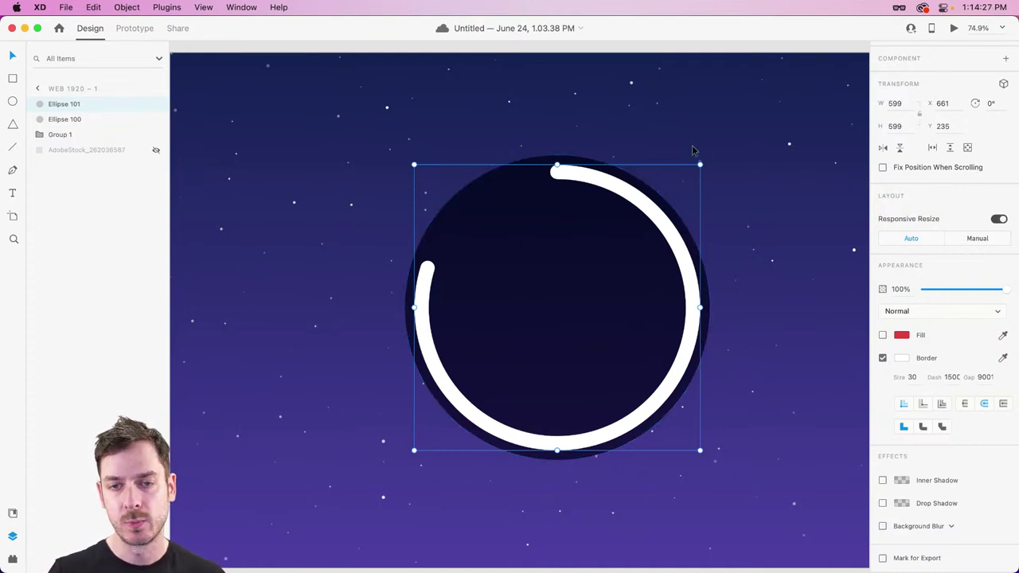
# Rotate the arc about -143° to open at the bottom, add a level guide, trim Dash to ~1495.
pyautogui.moveTo(705, 166); pyautogui.dragTo(373, 368)
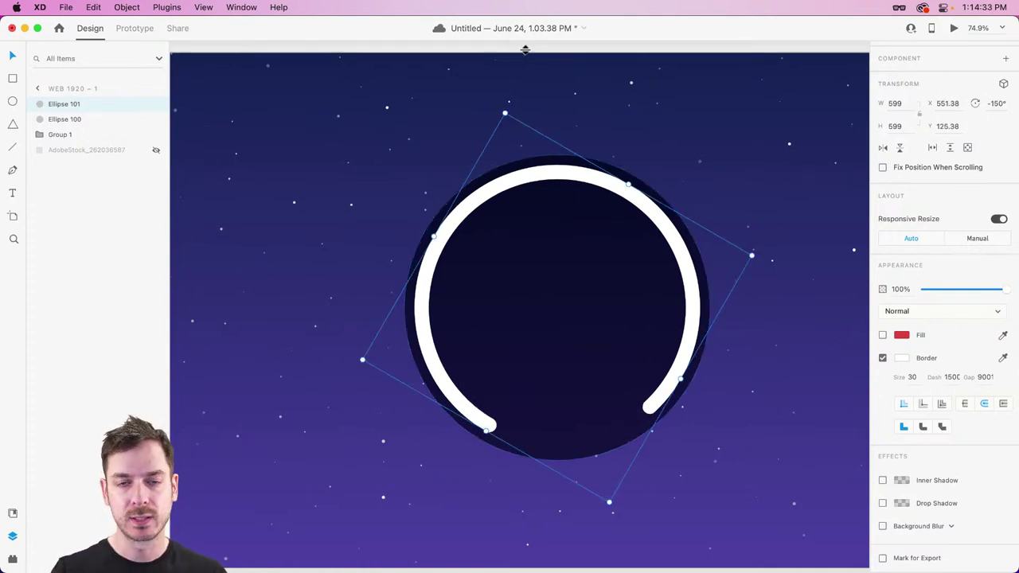
pyautogui.hscroll(3, 525, 49)
pyautogui.moveTo(526, 50); pyautogui.dragTo(631, 427)
pyautogui.click(629, 410)
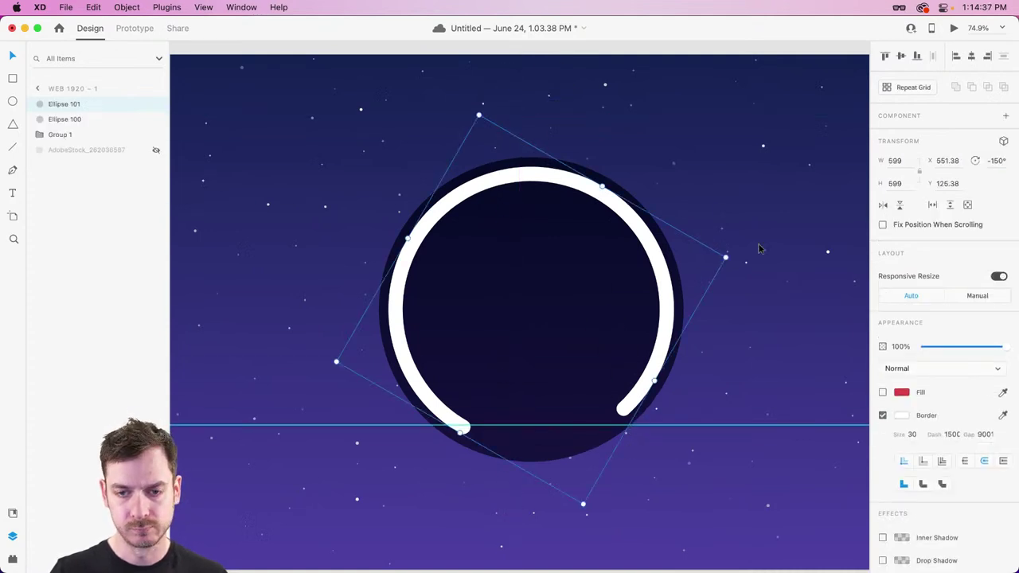
pyautogui.moveTo(726, 256); pyautogui.dragTo(731, 277)
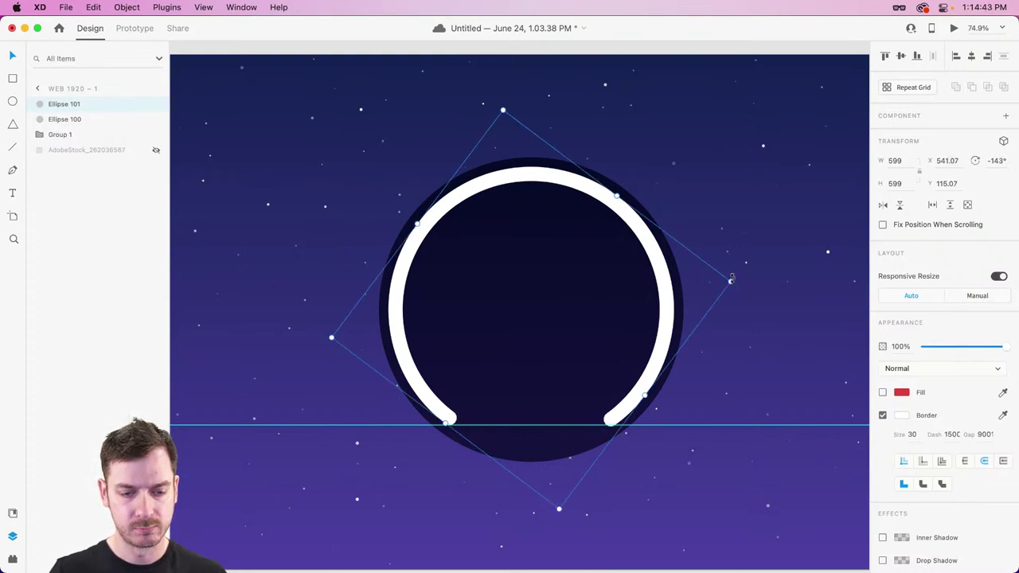
pyautogui.click(952, 436)
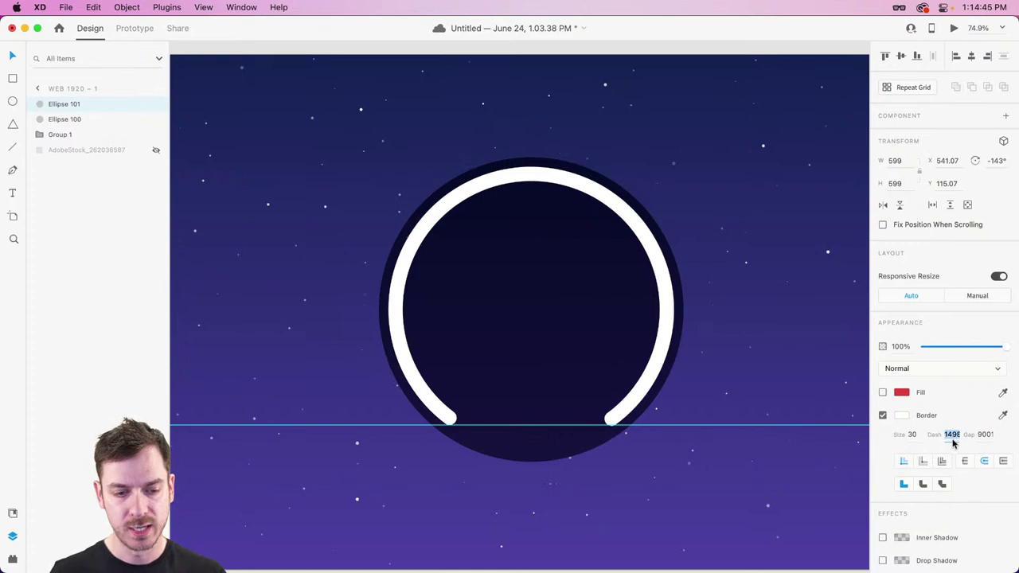
pyautogui.press('Down')
pyautogui.press('Down')
pyautogui.press('Down')
pyautogui.press('Down')
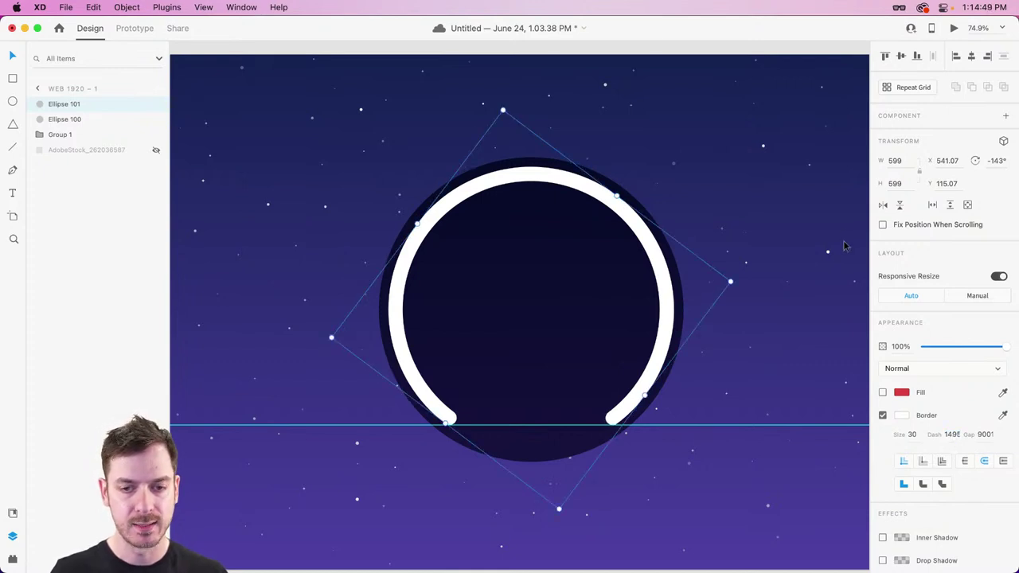
pyautogui.click(739, 197)
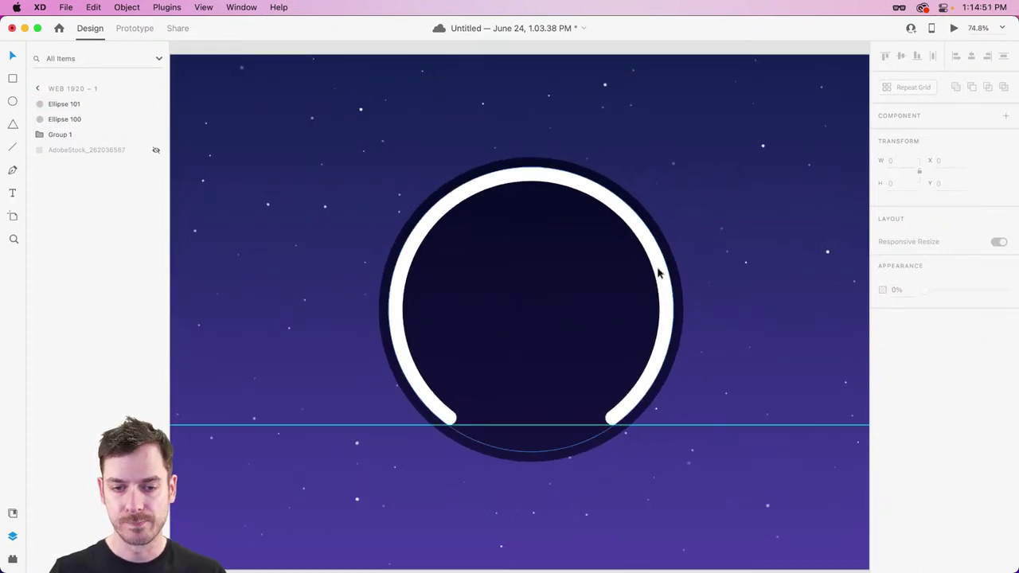
pyautogui.click(657, 275)
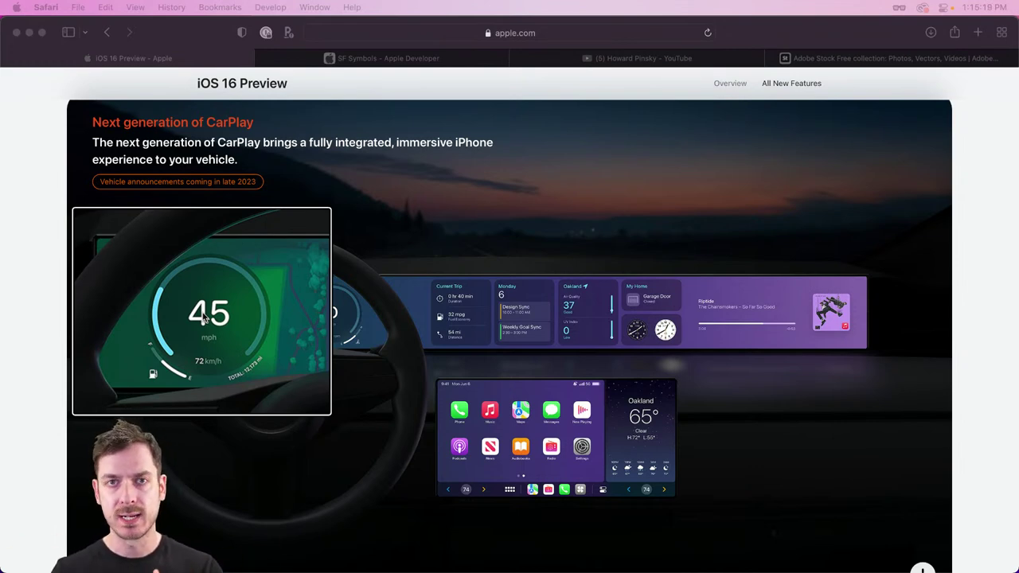
# Review the CarPlay dashboard on Safari's iOS 16 preview page, then return to Adobe XD.
pyautogui.scroll(-2, 202, 317)
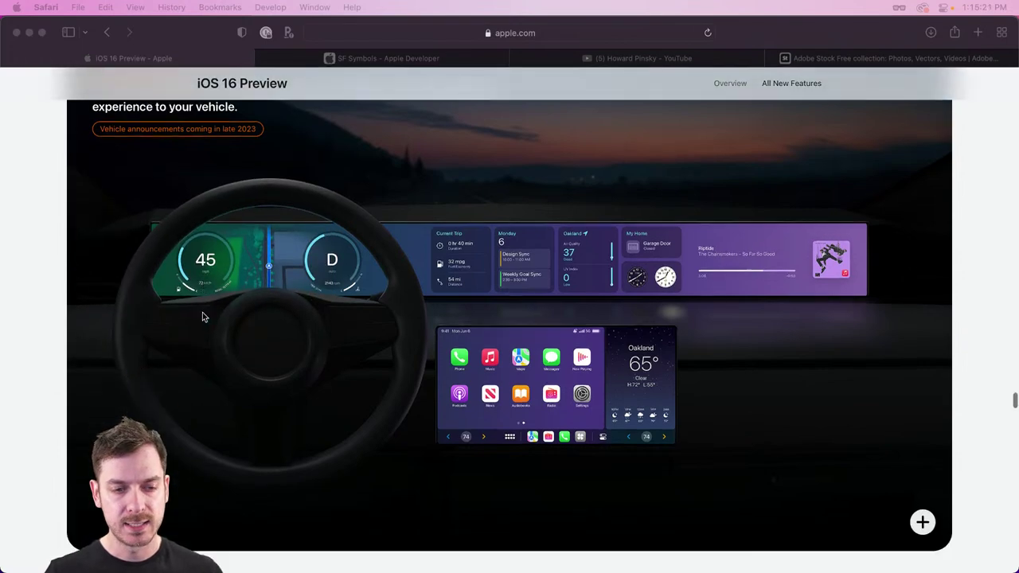
pyautogui.press('super+Tab')
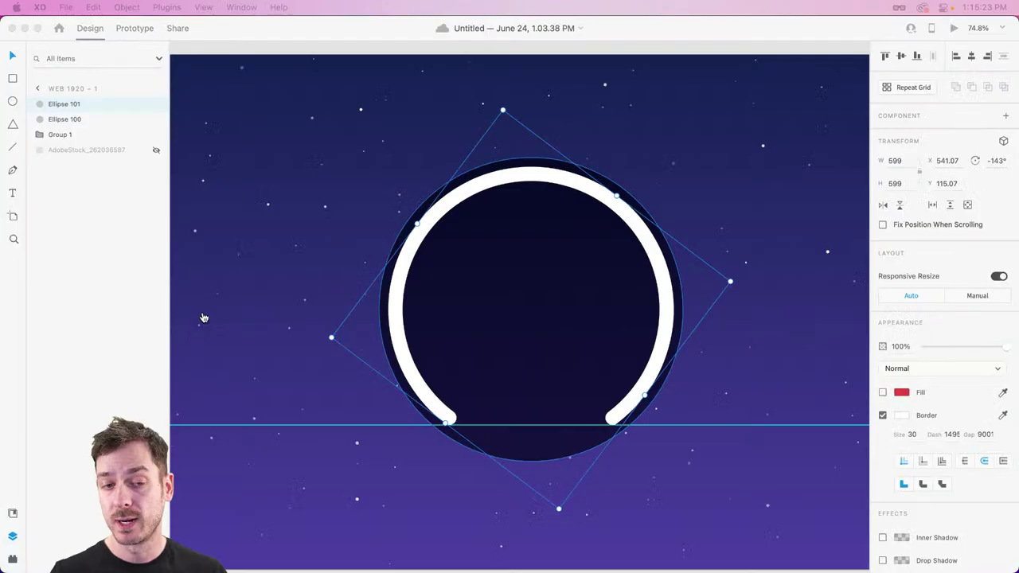
# Inspect the arc's border and fill colour settings, keeping the fill as a solid colour.
pyautogui.click(902, 416)
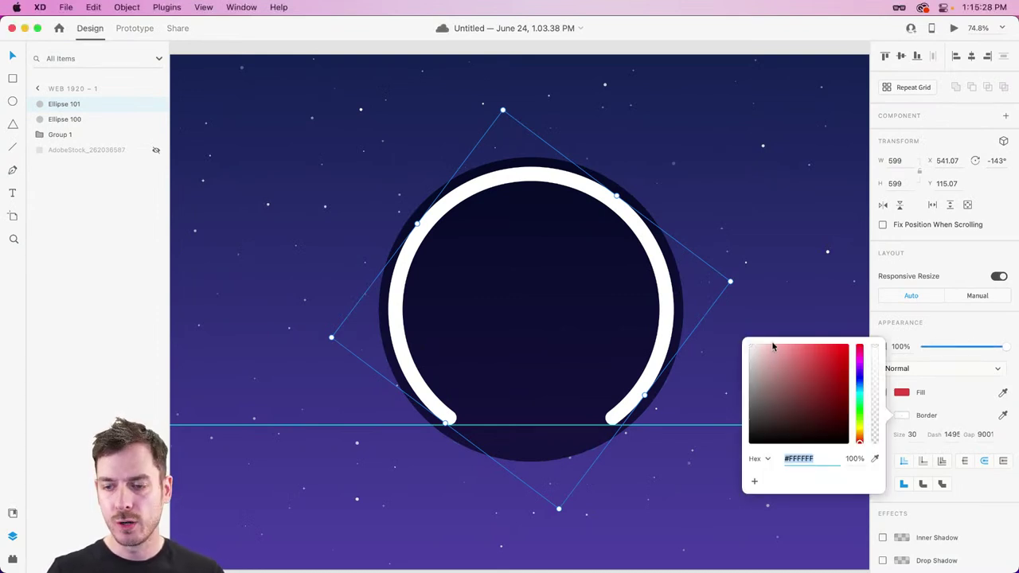
pyautogui.click(903, 393)
pyautogui.click(774, 316)
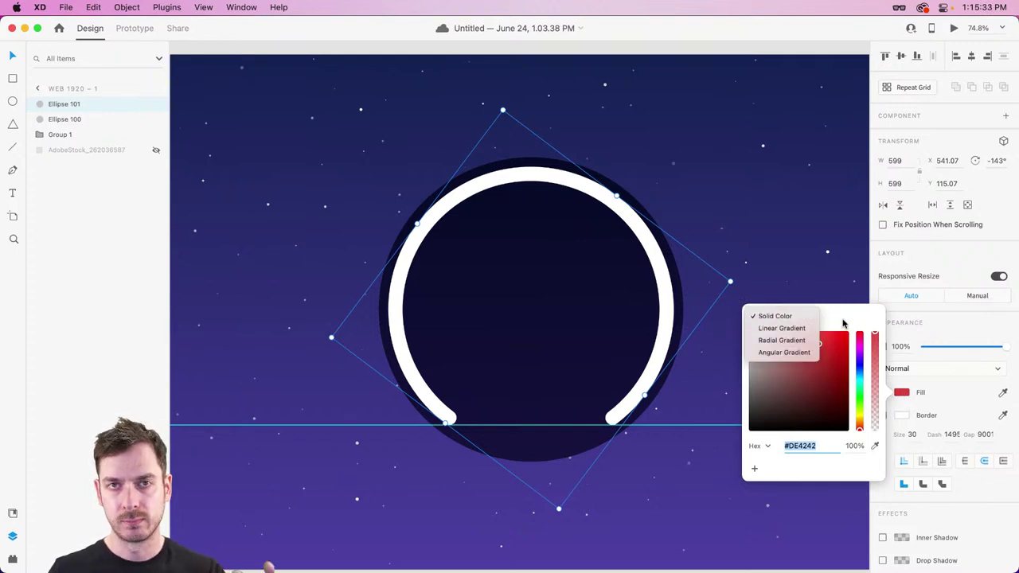
pyautogui.click(910, 422)
pyautogui.click(907, 418)
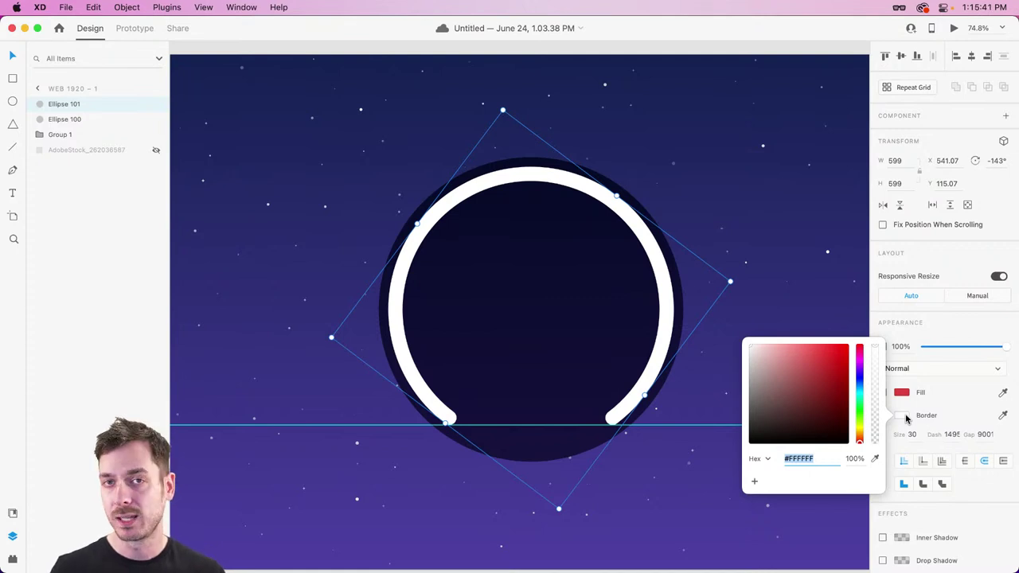
pyautogui.click(936, 323)
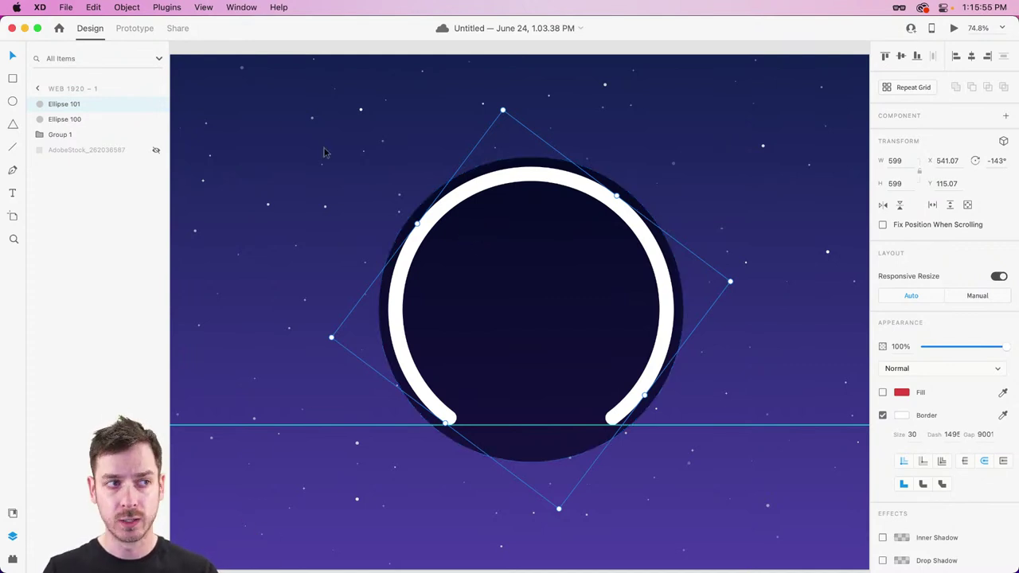
# Outline the arc's stroke into a white-filled shape with no border.
pyautogui.click(127, 7)
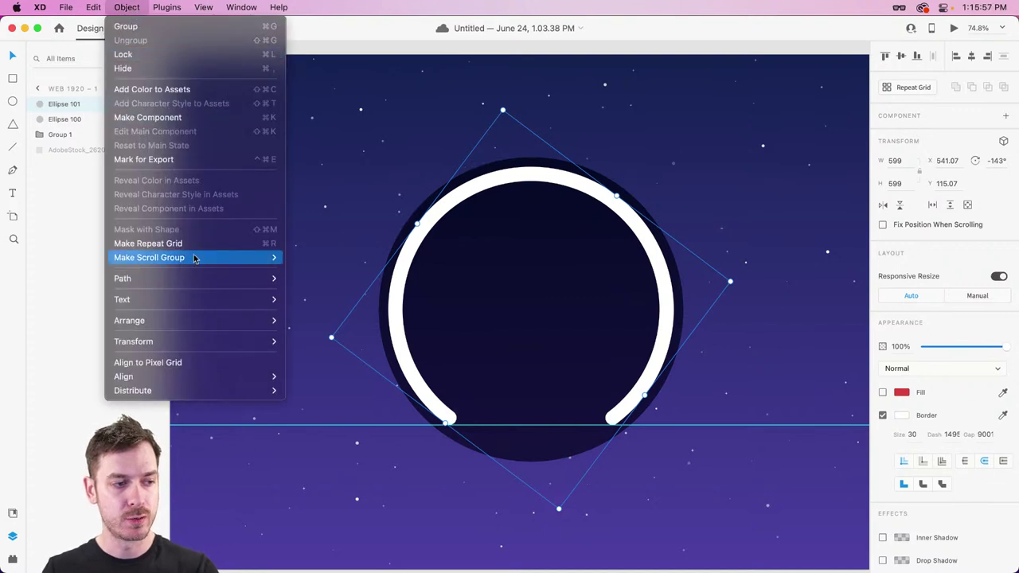
pyautogui.moveTo(204, 279)
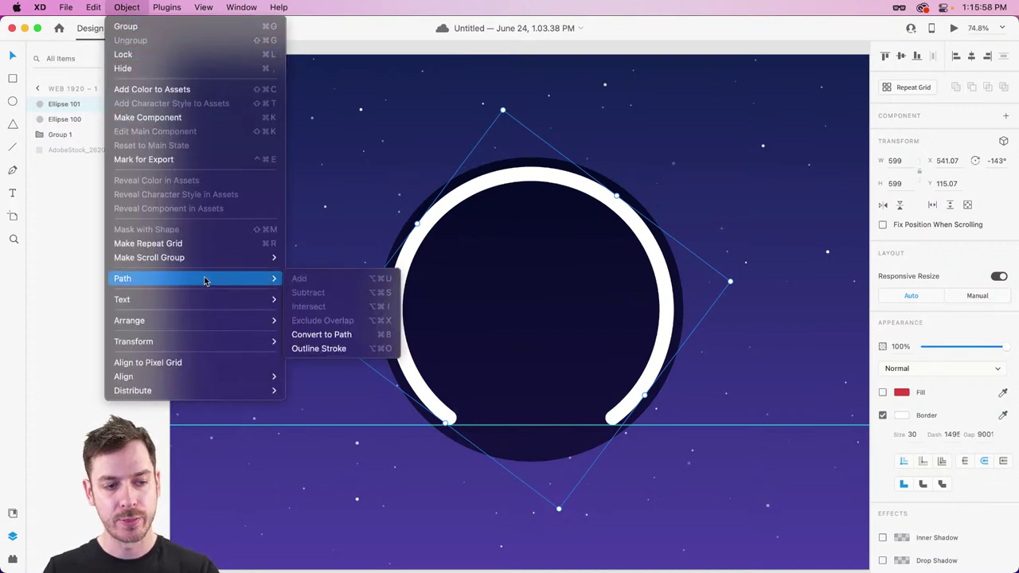
pyautogui.click(359, 350)
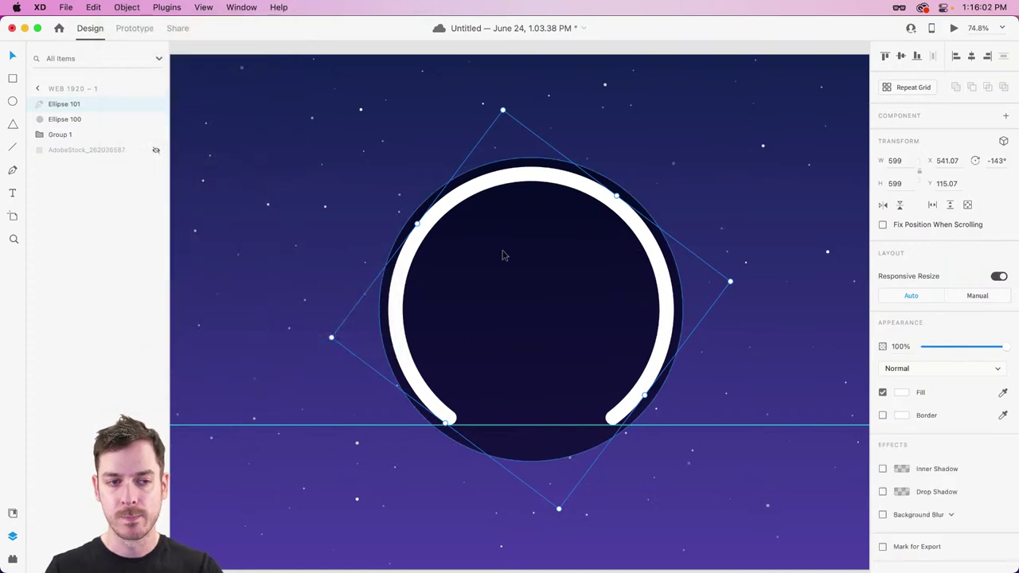
pyautogui.click(903, 394)
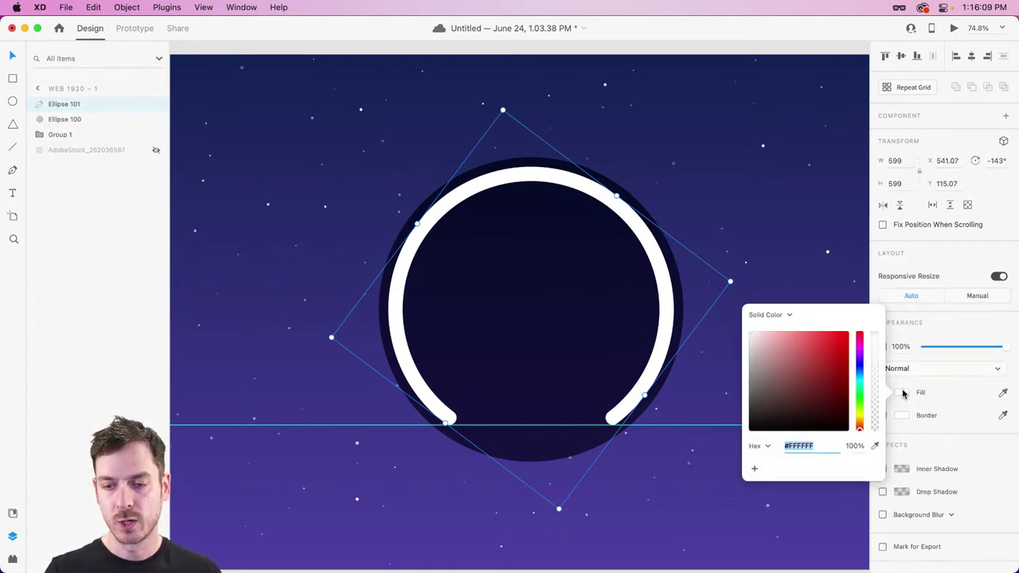
# Give the outlined arc a linear gradient fill spanning from its left end to its right side.
pyautogui.click(791, 315)
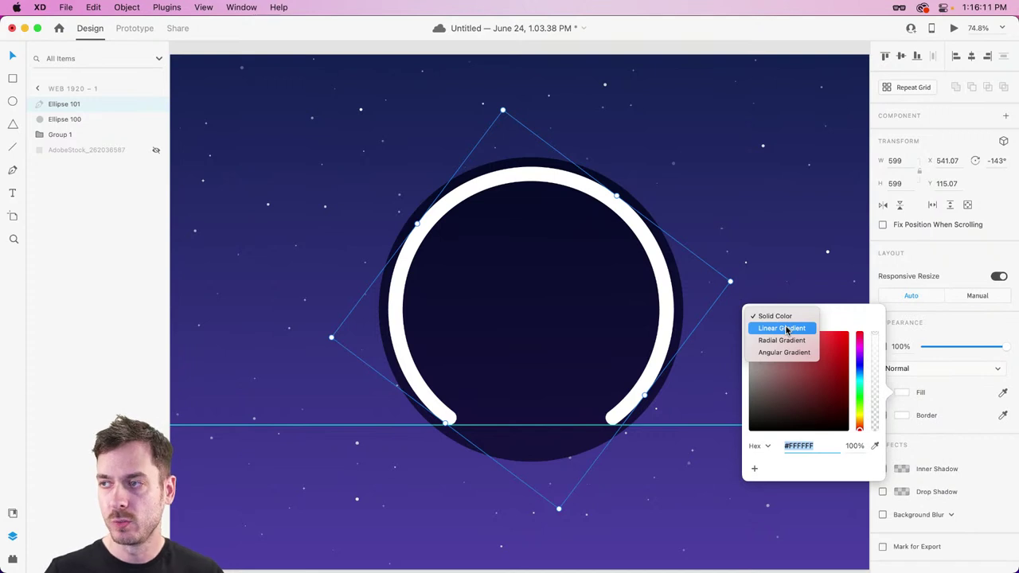
pyautogui.click(768, 328)
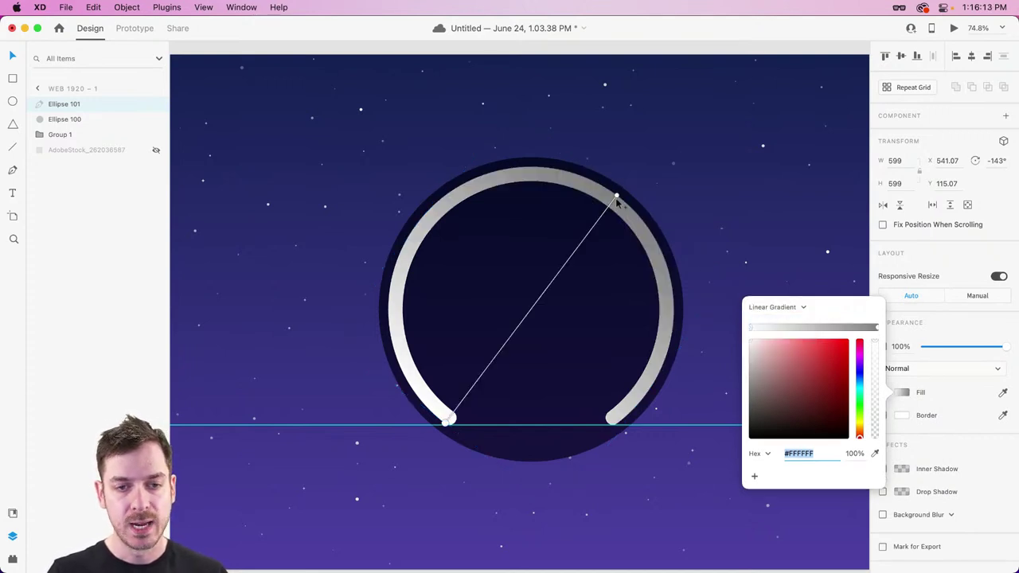
pyautogui.moveTo(616, 197); pyautogui.dragTo(674, 424)
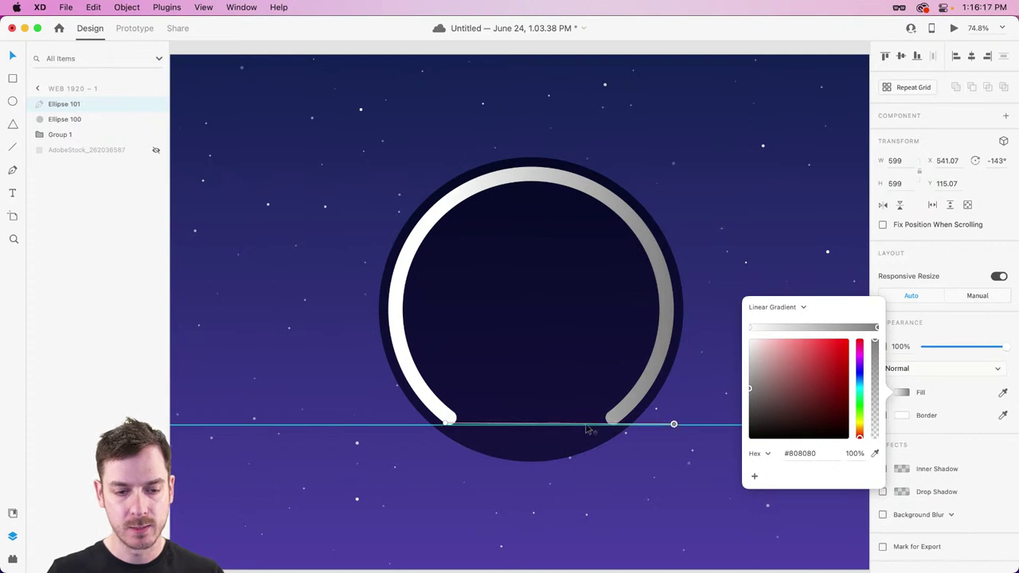
pyautogui.moveTo(448, 423); pyautogui.dragTo(386, 425)
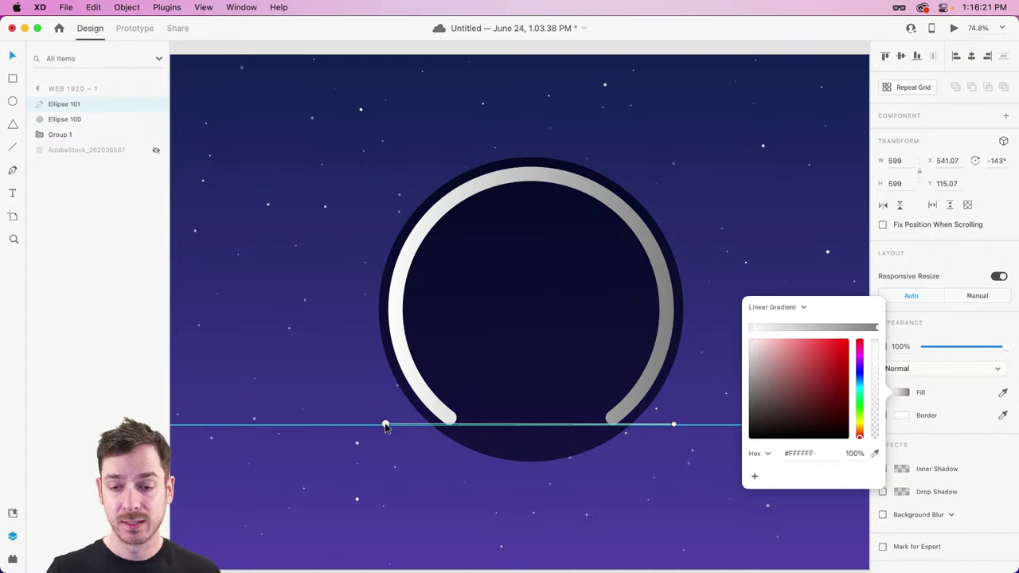
# Colour the gradient stops dark teal on the left and purple on the right, with a bright blue middle stop.
pyautogui.moveTo(860, 384); pyautogui.dragTo(830, 350)
pyautogui.click(830, 360)
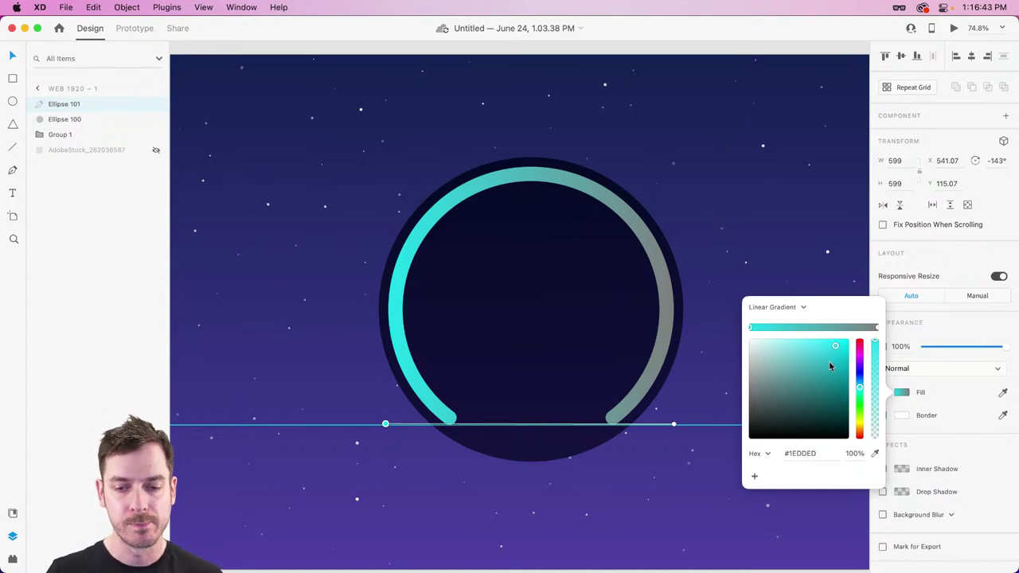
pyautogui.moveTo(830, 364); pyautogui.dragTo(829, 375)
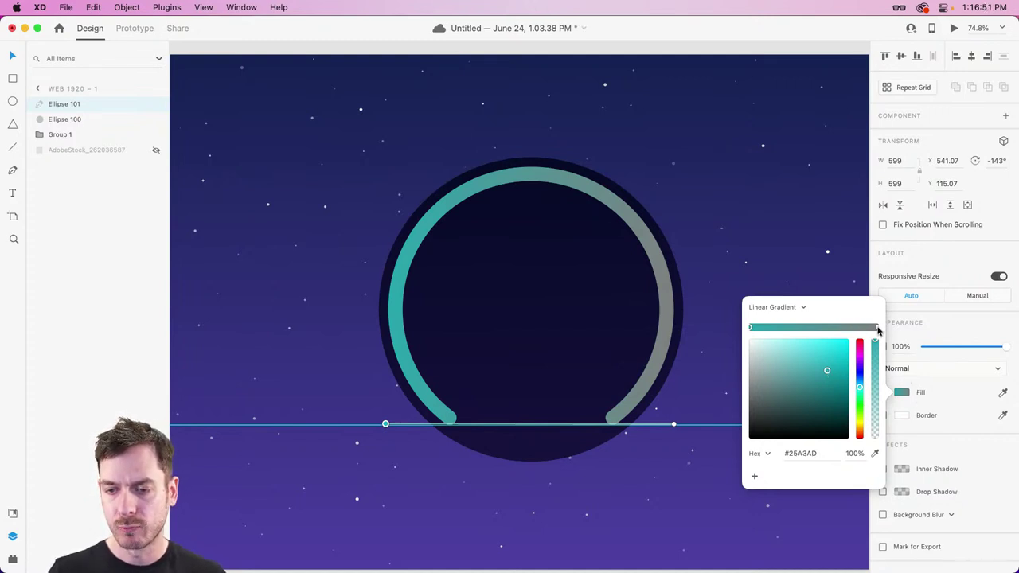
pyautogui.click(875, 328)
pyautogui.click(860, 358)
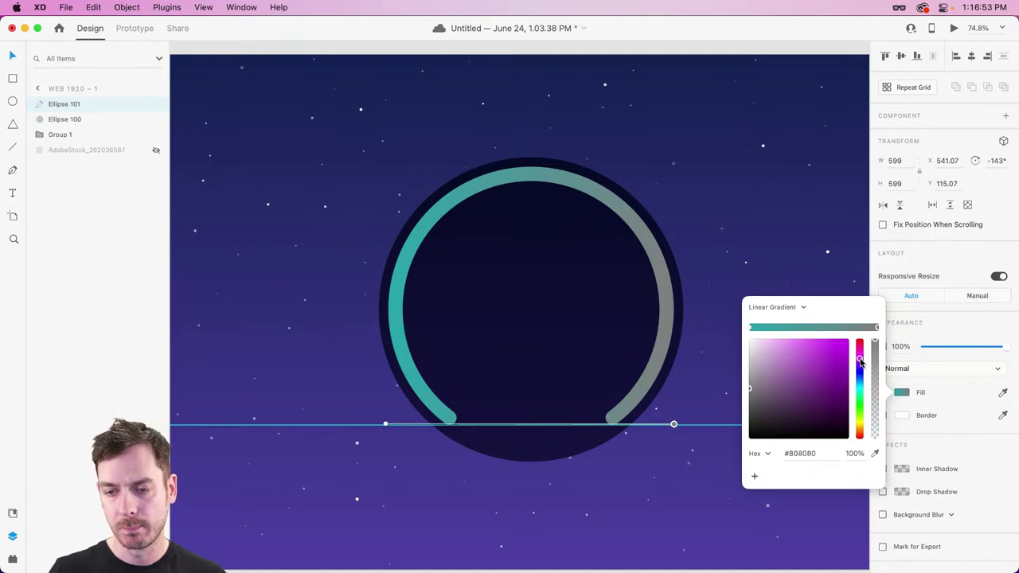
pyautogui.moveTo(812, 369); pyautogui.dragTo(861, 359)
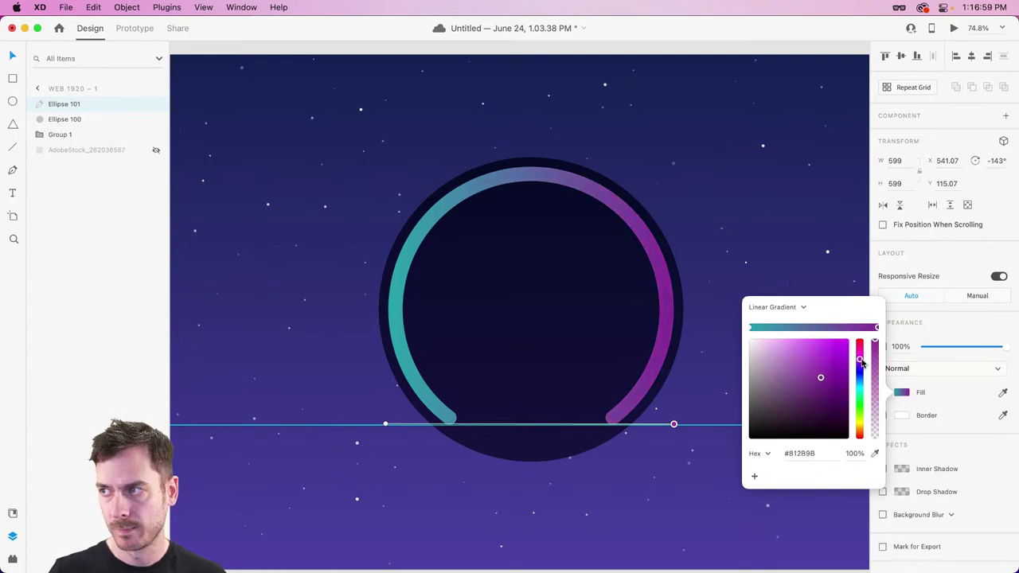
pyautogui.click(817, 328)
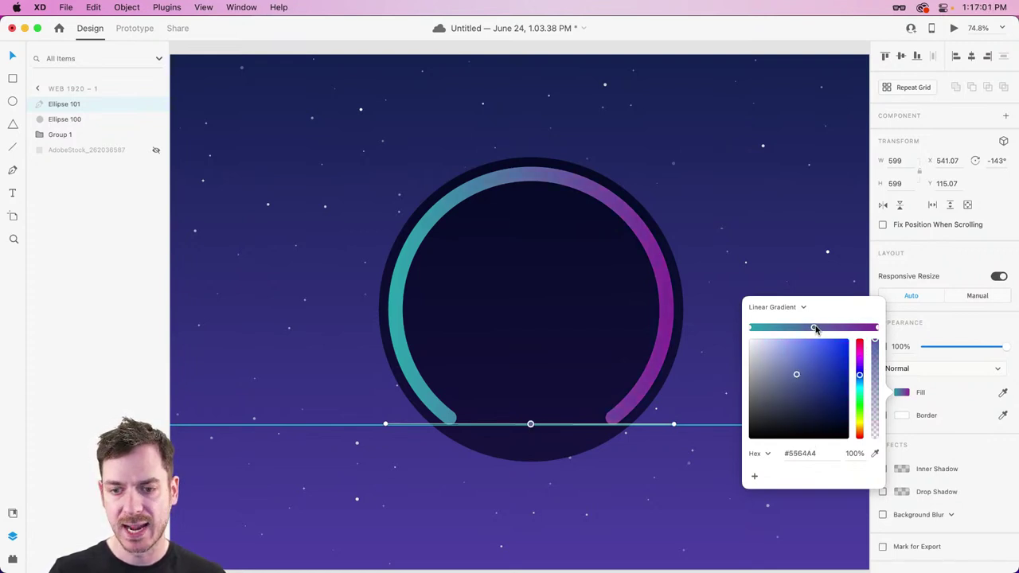
pyautogui.moveTo(820, 366)
pyautogui.mouseDown()
pyautogui.moveTo(860, 383)
pyautogui.moveTo(818, 373)
pyautogui.mouseUp()
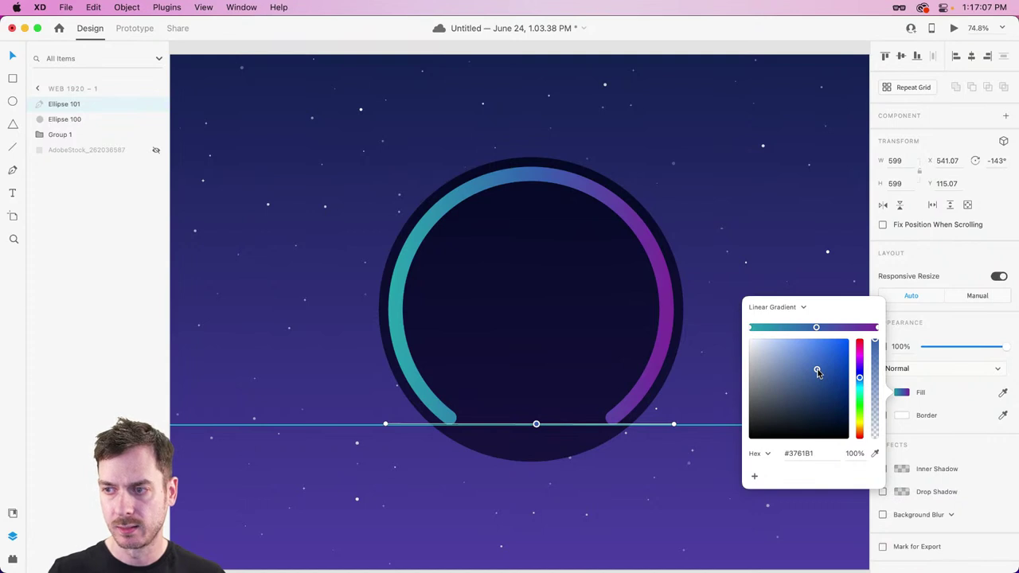
pyautogui.click(945, 329)
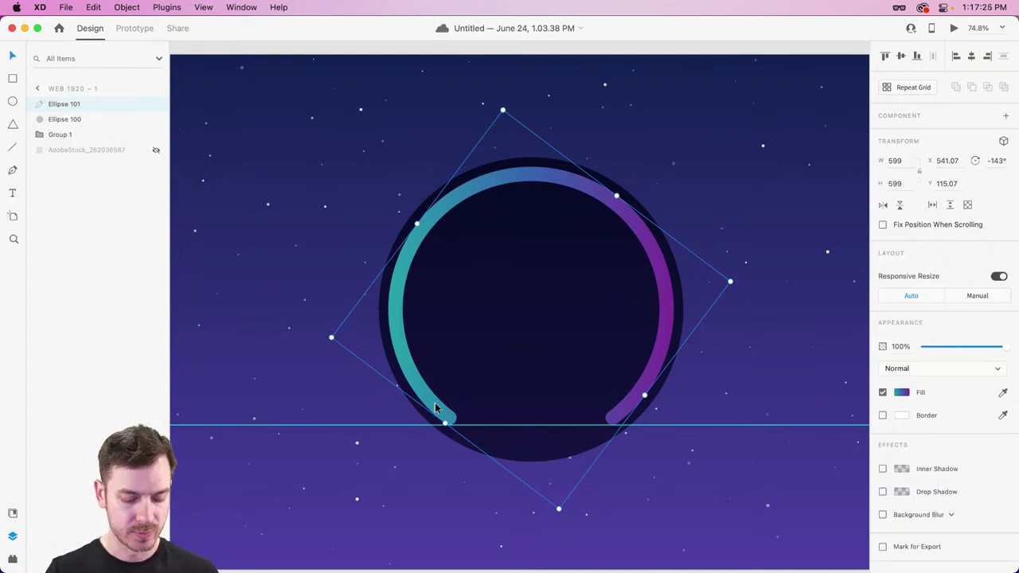
# Undo the gradient edits, returning the arc to a plain white stroke.
pyautogui.press('super+c')
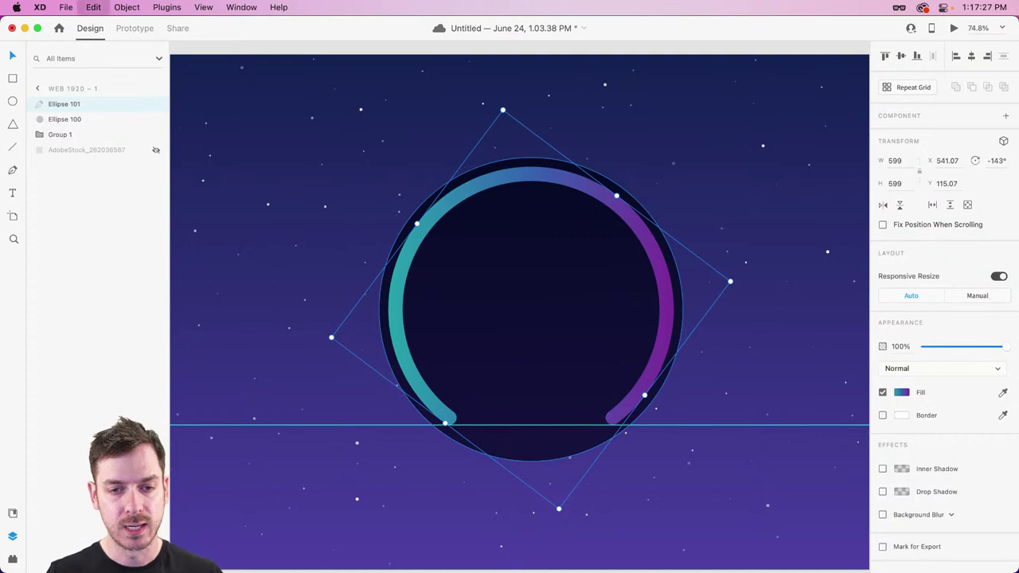
pyautogui.press('super+shift+v')
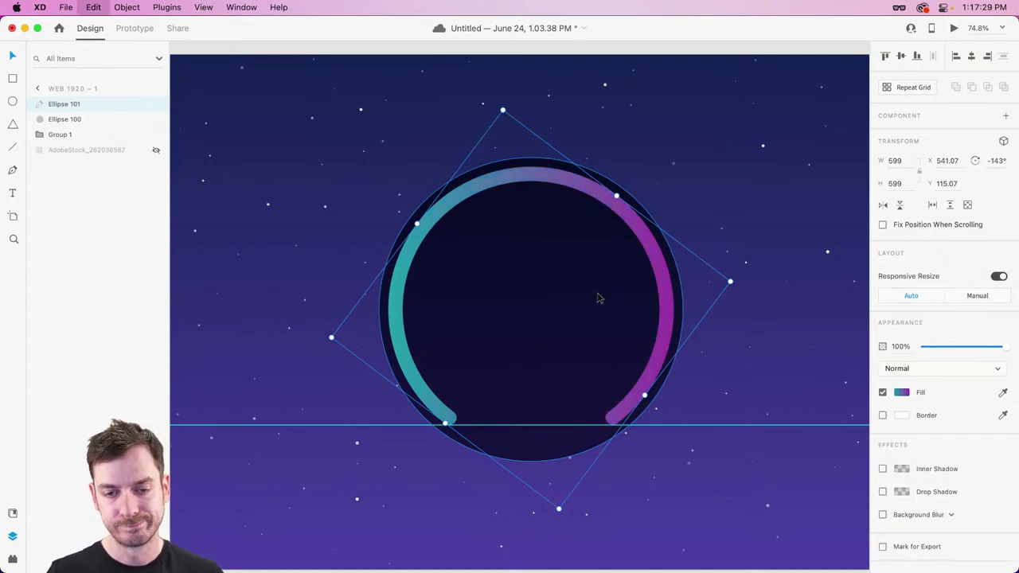
pyautogui.press('super+z')
pyautogui.press('super+z')
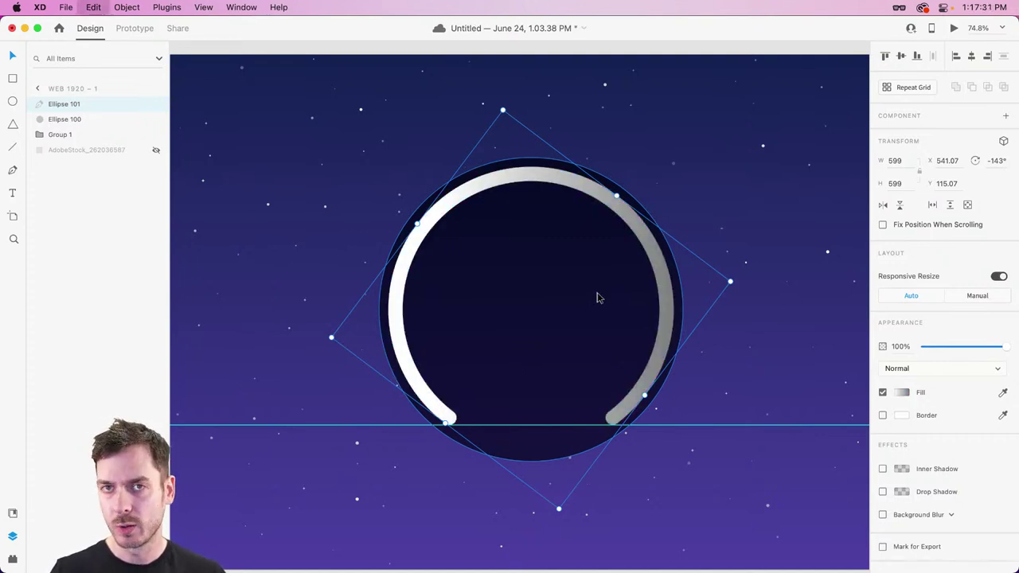
pyautogui.press('super+z')
pyautogui.press('super+z')
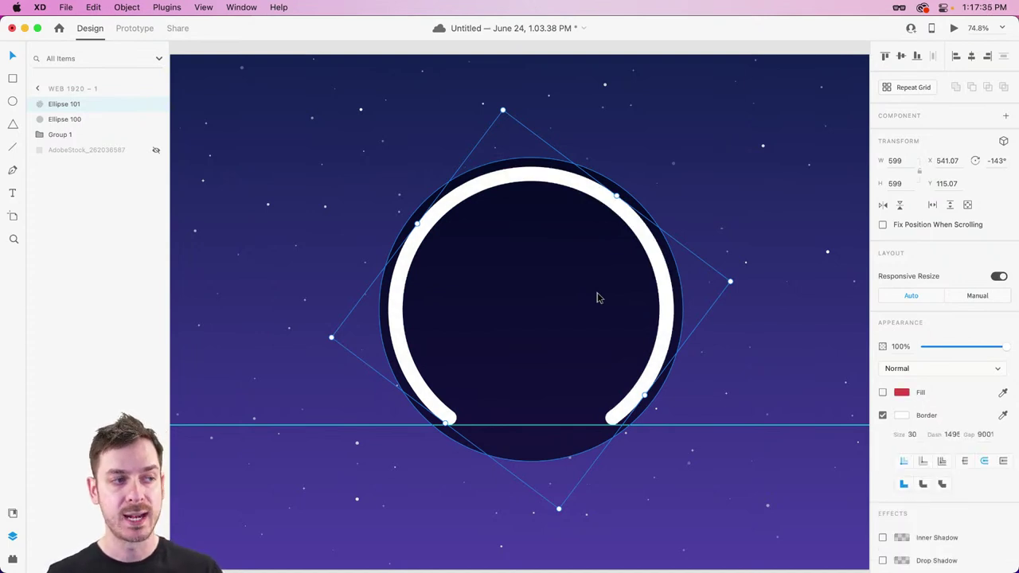
# Duplicate the white ring as a hidden backup, then outline Ellipse 101 and reapply the teal-purple gradient.
pyautogui.press('super+d')
pyautogui.click(156, 106)
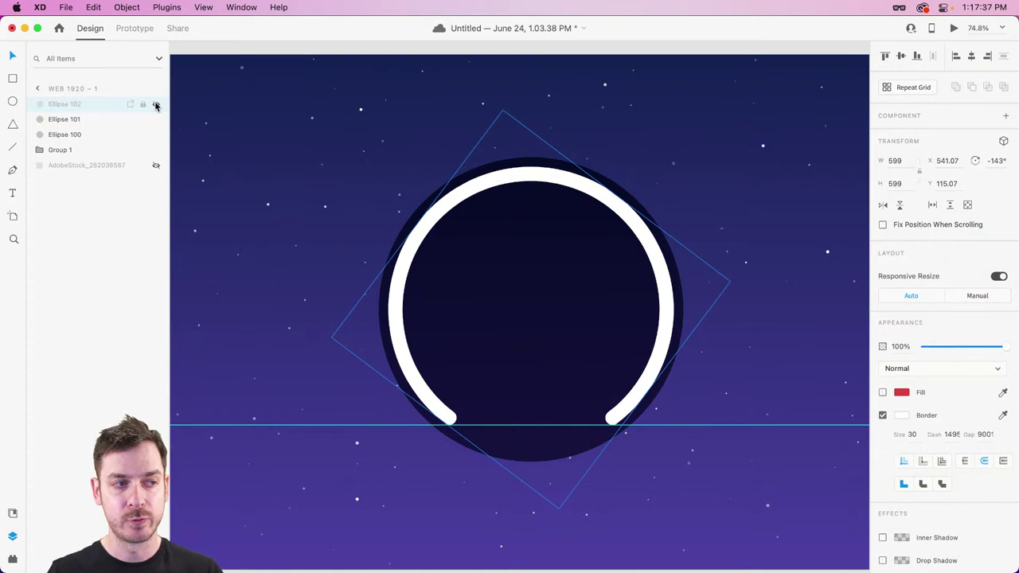
pyautogui.click(139, 6)
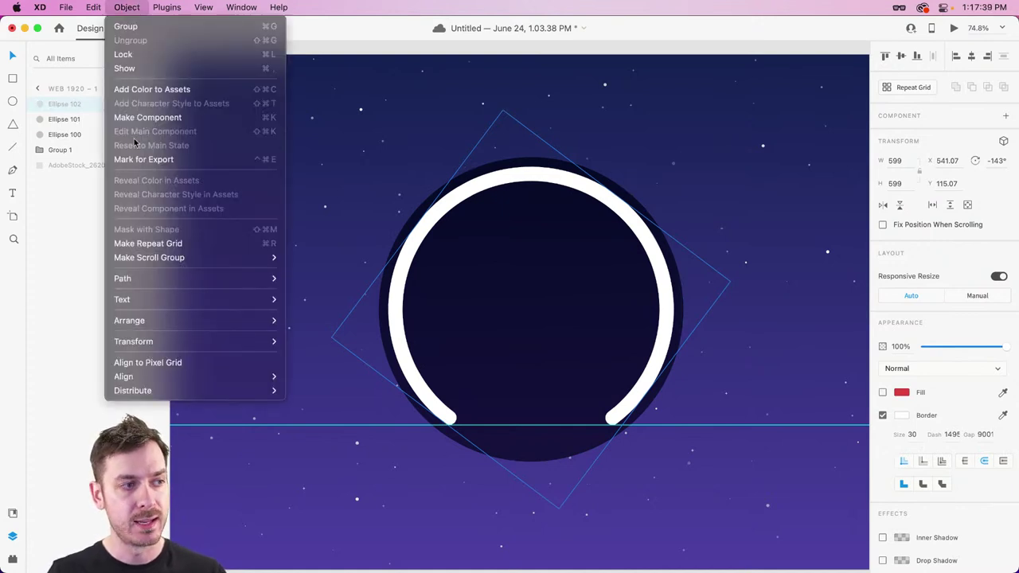
pyautogui.click(144, 7)
pyautogui.click(99, 123)
pyautogui.click(126, 7)
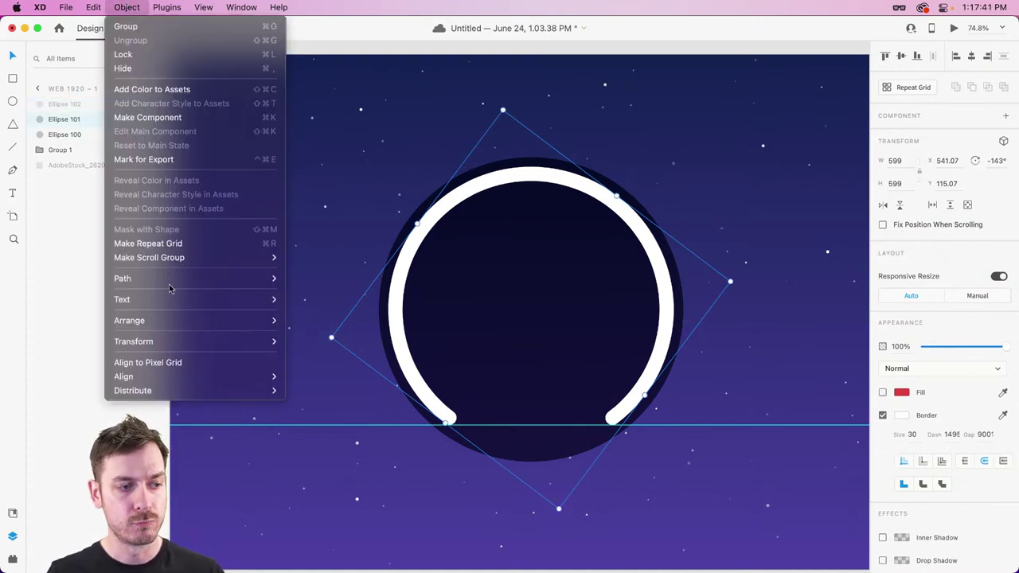
pyautogui.moveTo(238, 285)
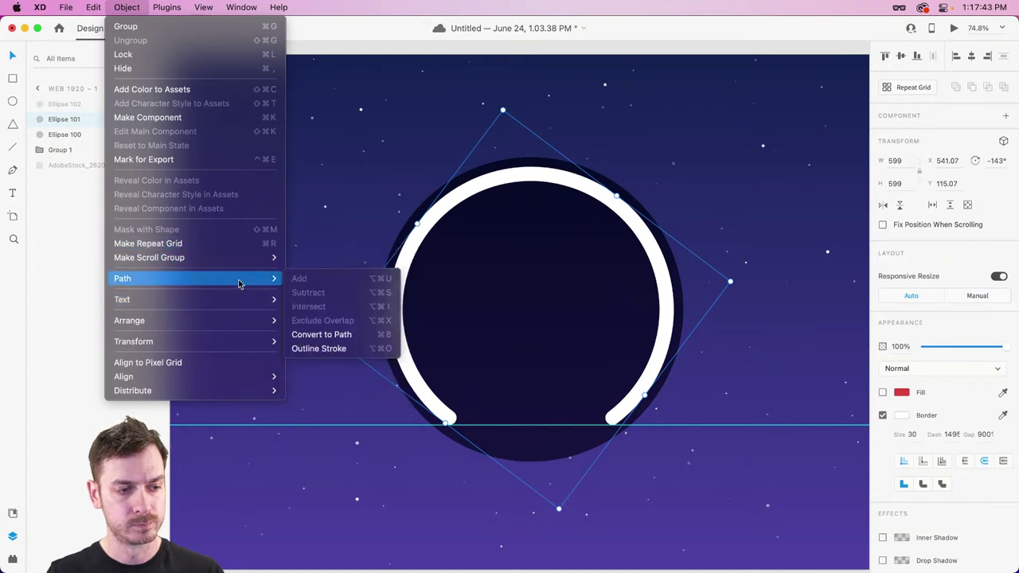
pyautogui.click(318, 348)
pyautogui.press('super+alt+v')
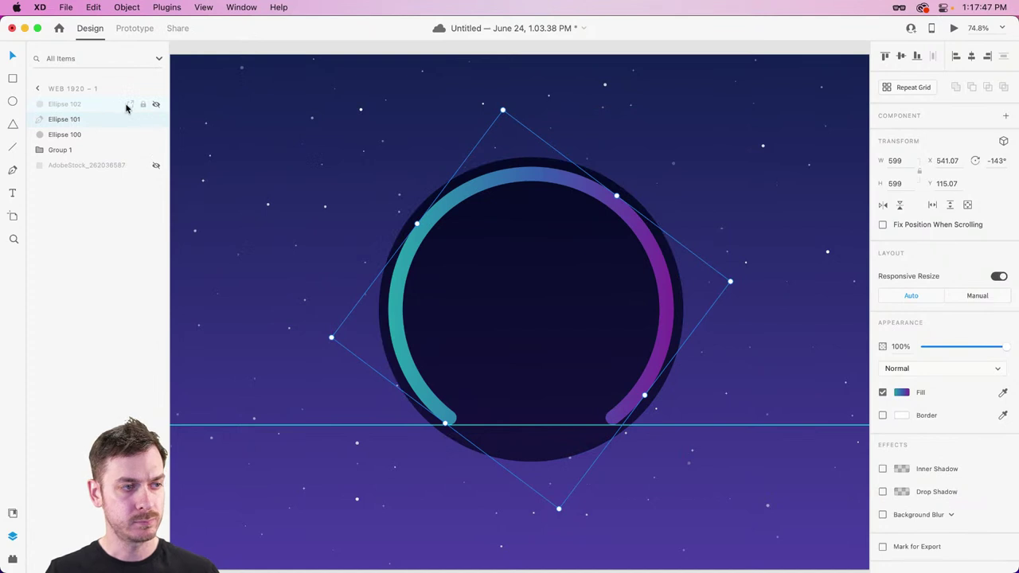
# Show the duplicate Ellipse 102 and shorten its border dash to 445.
pyautogui.click(156, 104)
pyautogui.click(81, 104)
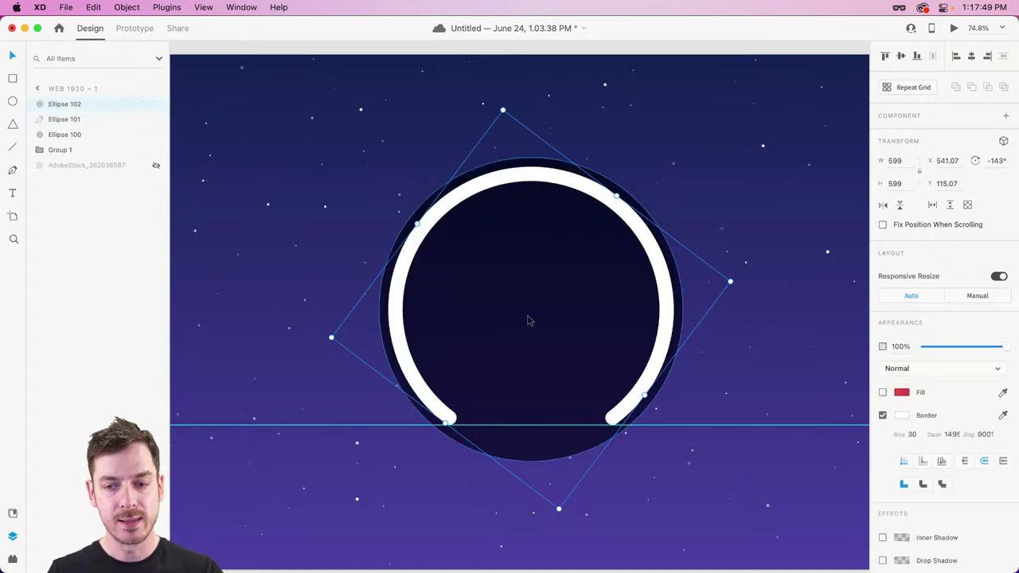
pyautogui.click(954, 434)
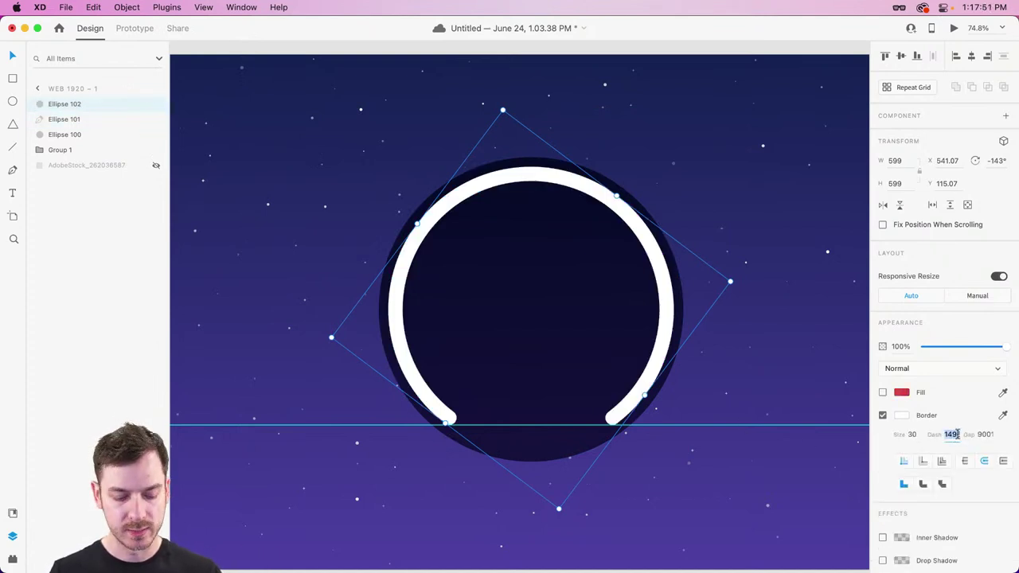
pyautogui.hotkey('shift', 'Down')
pyautogui.hotkey('shift', 'Down')
pyautogui.hotkey('shift', 'Down')
pyautogui.hotkey('shift', 'Down')
pyautogui.hotkey('shift', 'Down')
pyautogui.hotkey('shift', 'Down')
pyautogui.hotkey('shift', 'Down')
pyautogui.hotkey('shift', 'Down')
pyautogui.hotkey('shift', 'Down')
pyautogui.hotkey('shift', 'Down')
pyautogui.hotkey('shift', 'Down')
pyautogui.hotkey('shift', 'Down')
pyautogui.hotkey('shift', 'Down')
pyautogui.hotkey('shift', 'Down')
pyautogui.hotkey('shift', 'Down')
pyautogui.hotkey('shift', 'Down')
pyautogui.hotkey('shift', 'Down')
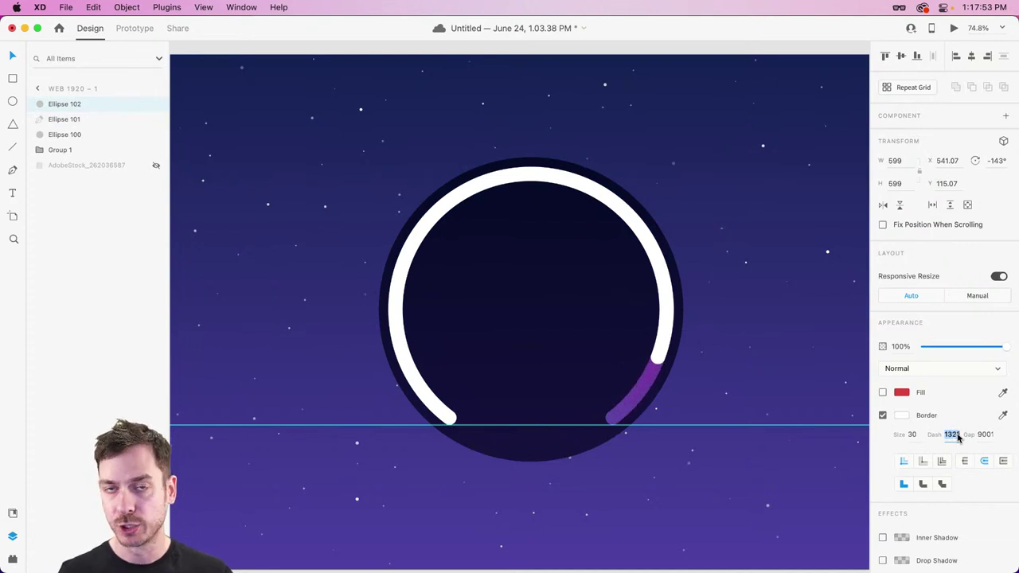
pyautogui.hotkey('shift', 'Down')
pyautogui.hotkey('shift', 'Down')
pyautogui.hotkey('shift', 'Down')
pyautogui.hotkey('shift', 'Down')
pyautogui.hotkey('shift', 'Down')
pyautogui.hotkey('shift', 'Down')
pyautogui.hotkey('shift', 'Down')
pyautogui.hotkey('shift', 'Down')
pyautogui.hotkey('shift', 'Down')
pyautogui.hotkey('shift', 'Down')
pyautogui.hotkey('shift', 'Down')
pyautogui.hotkey('shift', 'Down')
pyautogui.hotkey('shift', 'Down')
pyautogui.hotkey('shift', 'Down')
pyautogui.hotkey('shift', 'Down')
pyautogui.hotkey('shift', 'Down')
pyautogui.hotkey('shift', 'Down')
pyautogui.hotkey('shift', 'Down')
pyautogui.hotkey('shift', 'Down')
pyautogui.hotkey('shift', 'Down')
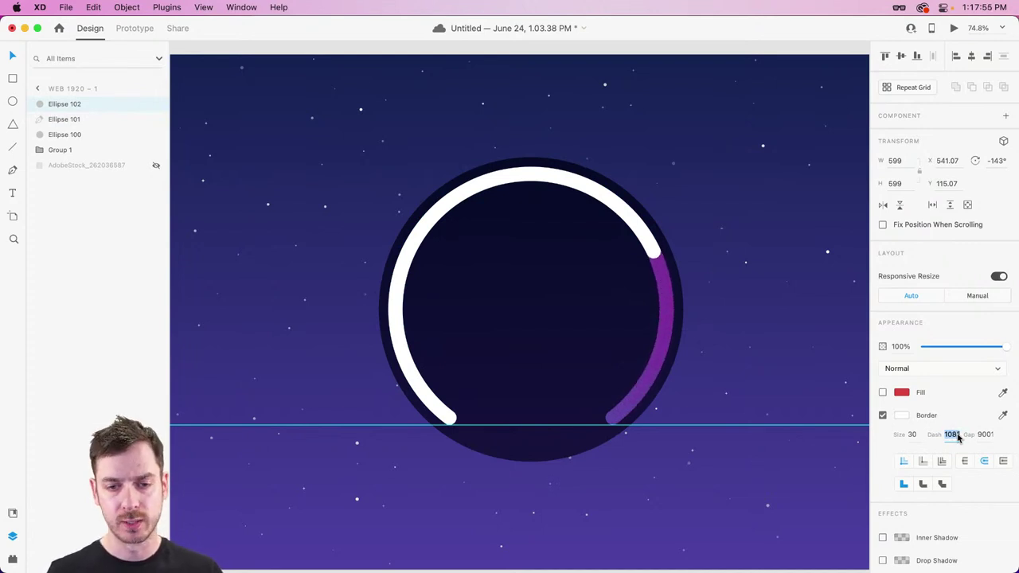
pyautogui.hotkey('shift', 'Down')
pyautogui.hotkey('shift', 'Down')
pyautogui.hotkey('shift', 'Down')
pyautogui.hotkey('shift', 'Down')
pyautogui.hotkey('shift', 'Down')
pyautogui.hotkey('shift', 'Down')
pyautogui.hotkey('shift', 'Down')
pyautogui.hotkey('shift', 'Down')
pyautogui.hotkey('shift', 'Down')
pyautogui.hotkey('shift', 'Down')
pyautogui.hotkey('shift', 'Down')
pyautogui.hotkey('shift', 'Down')
pyautogui.hotkey('shift', 'Down')
pyautogui.hotkey('shift', 'Down')
pyautogui.hotkey('shift', 'Down')
pyautogui.hotkey('shift', 'Down')
pyautogui.hotkey('shift', 'Down')
pyautogui.hotkey('shift', 'Down')
pyautogui.hotkey('shift', 'Down')
pyautogui.hotkey('shift', 'Down')
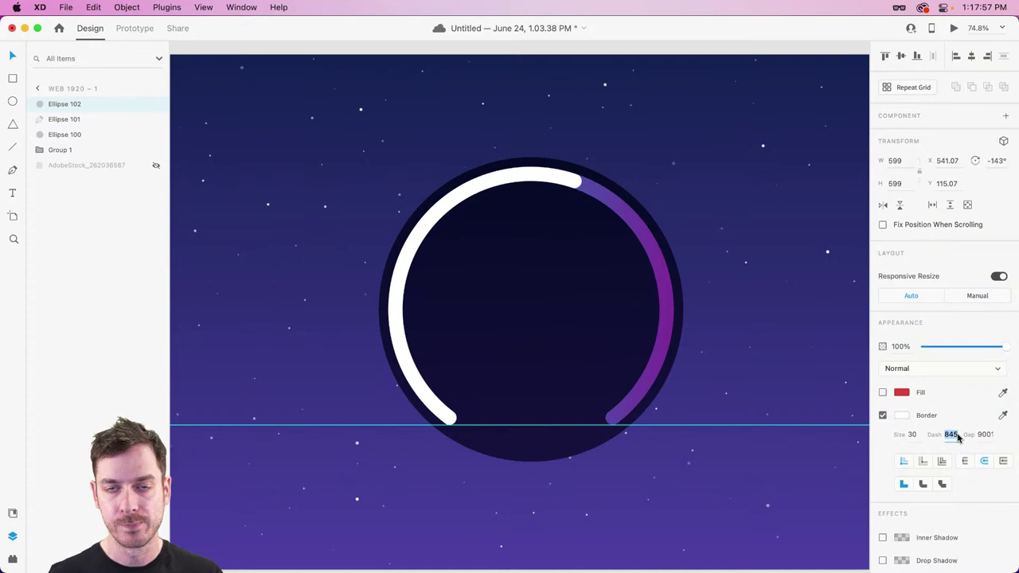
pyautogui.hotkey('shift', 'Down')
pyautogui.hotkey('shift', 'Down')
pyautogui.hotkey('shift', 'Down')
pyautogui.hotkey('shift', 'Down')
pyautogui.hotkey('shift', 'Down')
pyautogui.hotkey('shift', 'Down')
pyautogui.hotkey('shift', 'Down')
pyautogui.hotkey('shift', 'Down')
pyautogui.hotkey('shift', 'Down')
pyautogui.hotkey('shift', 'Down')
pyautogui.hotkey('shift', 'Down')
pyautogui.hotkey('shift', 'Down')
pyautogui.hotkey('shift', 'Down')
pyautogui.hotkey('shift', 'Down')
pyautogui.hotkey('shift', 'Down')
pyautogui.hotkey('shift', 'Down')
pyautogui.hotkey('shift', 'Down')
pyautogui.hotkey('shift', 'Down')
pyautogui.hotkey('shift', 'Down')
pyautogui.hotkey('shift', 'Down')
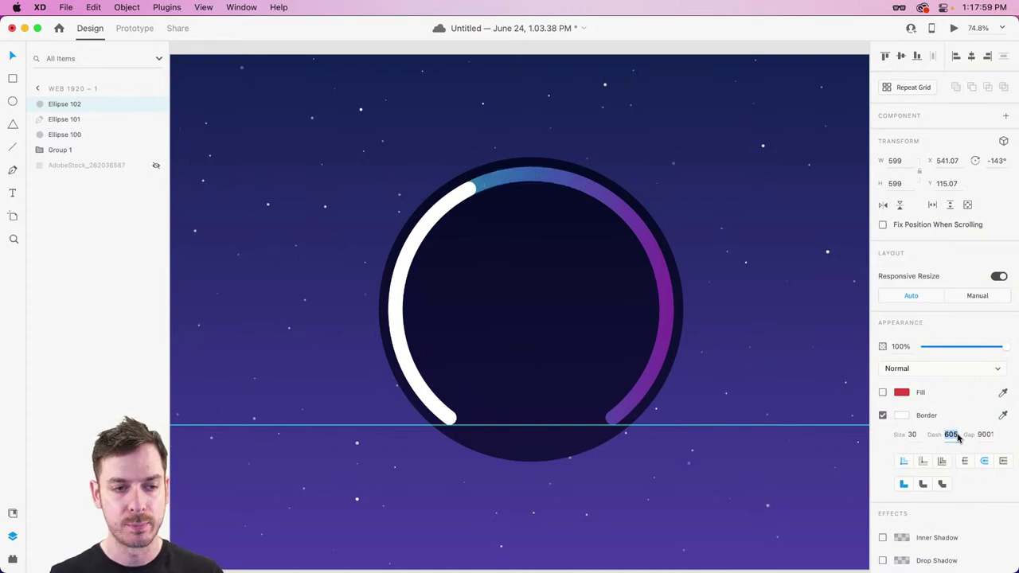
pyautogui.hotkey('shift', 'Down')
pyautogui.hotkey('shift', 'Down')
pyautogui.hotkey('shift', 'Down')
pyautogui.hotkey('shift', 'Down')
pyautogui.hotkey('shift', 'Down')
pyautogui.hotkey('shift', 'Down')
pyautogui.hotkey('shift', 'Down')
pyautogui.hotkey('shift', 'Down')
pyautogui.hotkey('shift', 'Down')
pyautogui.hotkey('shift', 'Down')
pyautogui.hotkey('shift', 'Down')
pyautogui.hotkey('shift', 'Down')
pyautogui.hotkey('shift', 'Down')
pyautogui.hotkey('shift', 'Down')
pyautogui.hotkey('shift', 'Down')
pyautogui.hotkey('shift', 'Down')
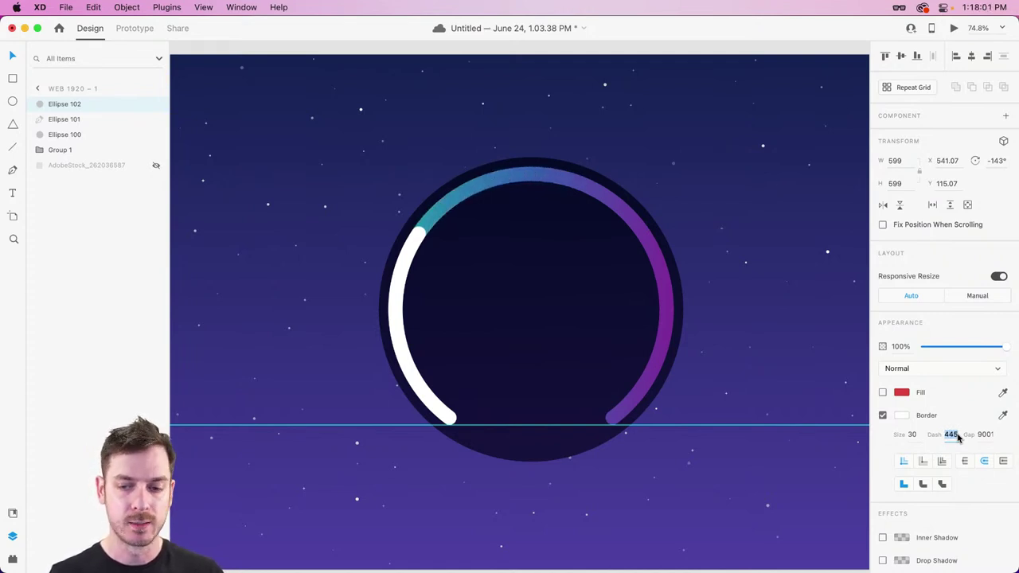
pyautogui.press('Return')
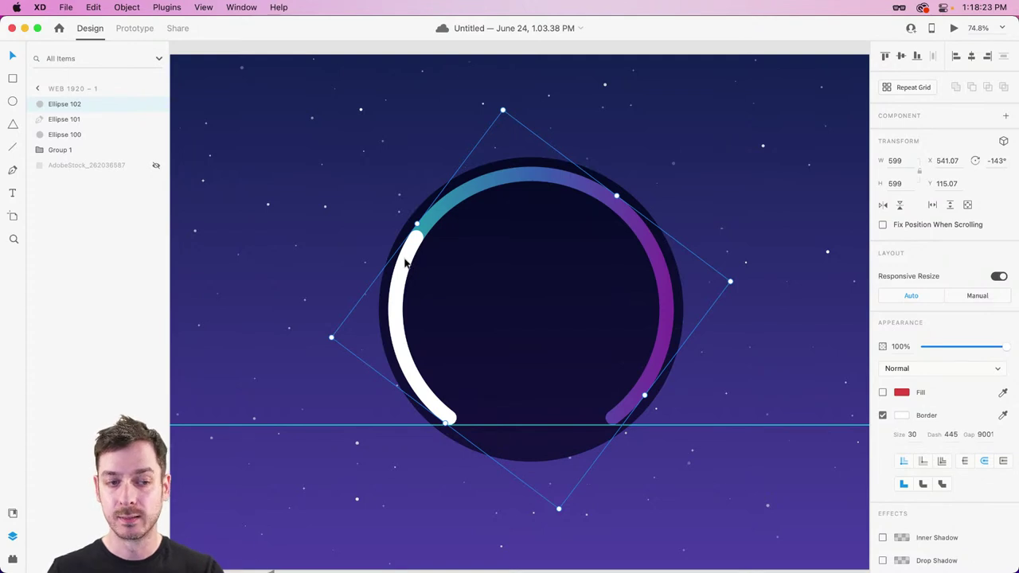
# Preview Ellipse 102 with Soft Light blending, then switch its blend mode to Overlay.
pyautogui.click(923, 371)
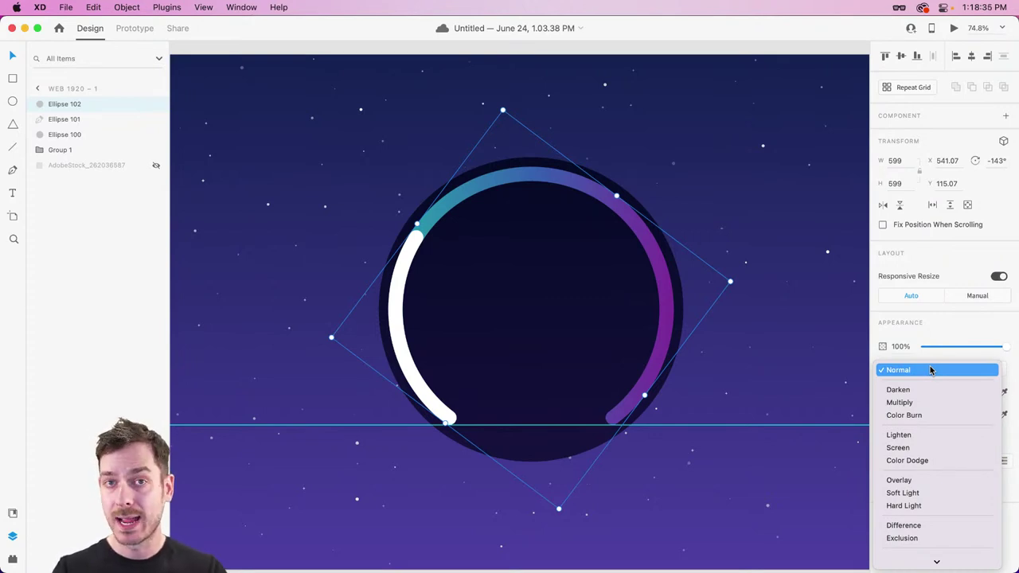
pyautogui.click(931, 495)
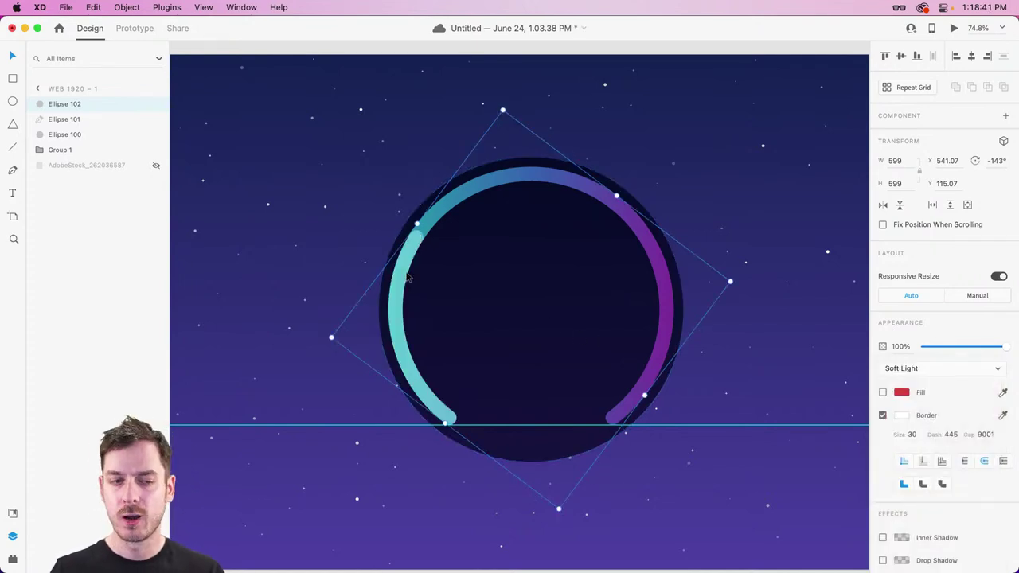
pyautogui.press('super+Return')
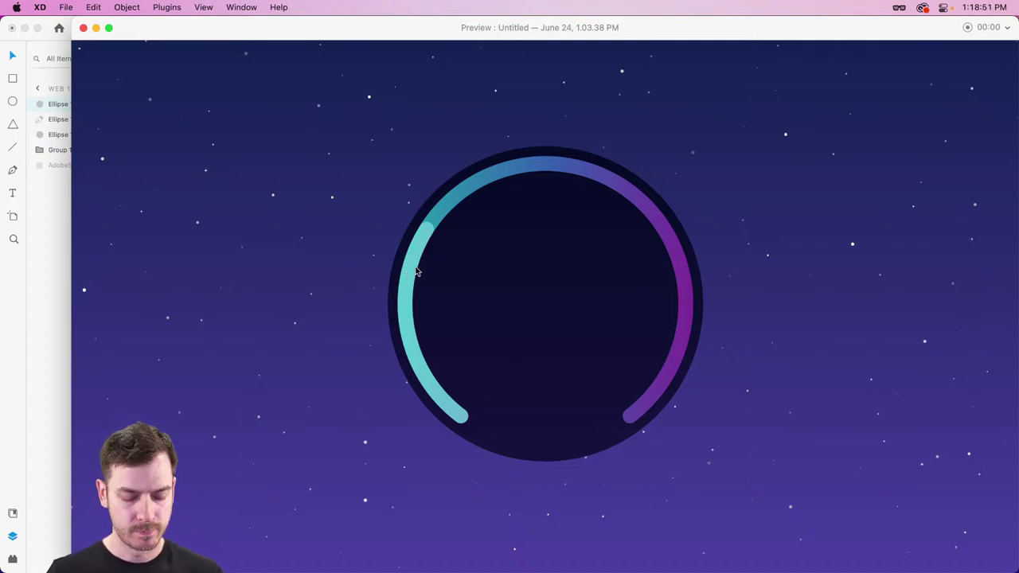
pyautogui.press('super+w')
pyautogui.click(918, 371)
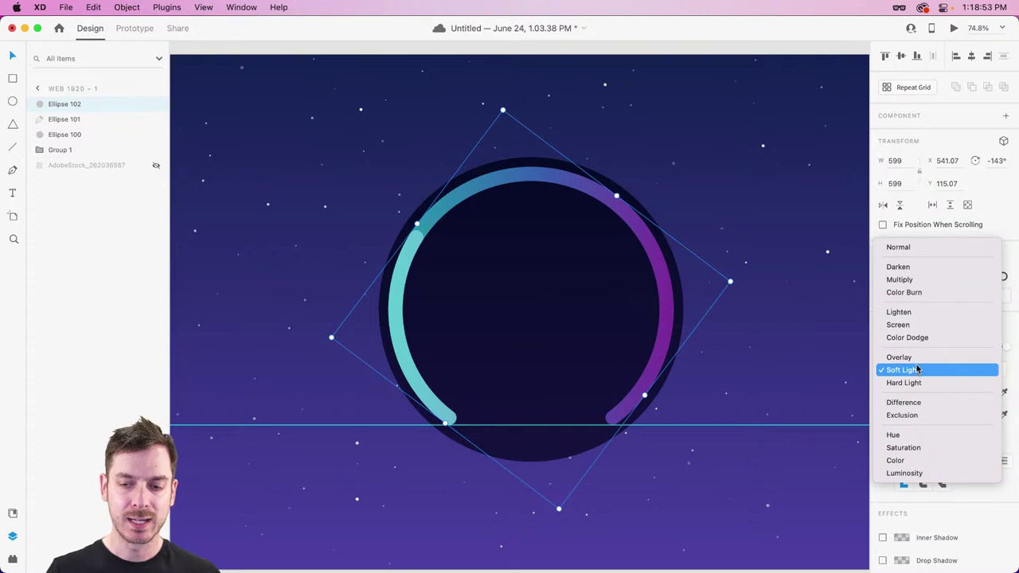
pyautogui.click(917, 360)
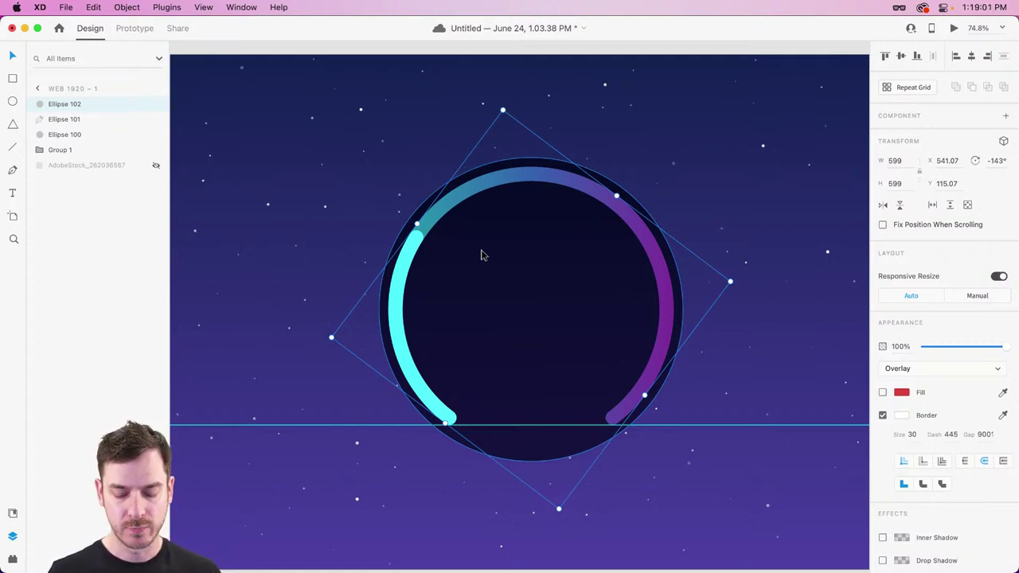
pyautogui.press('super+Return')
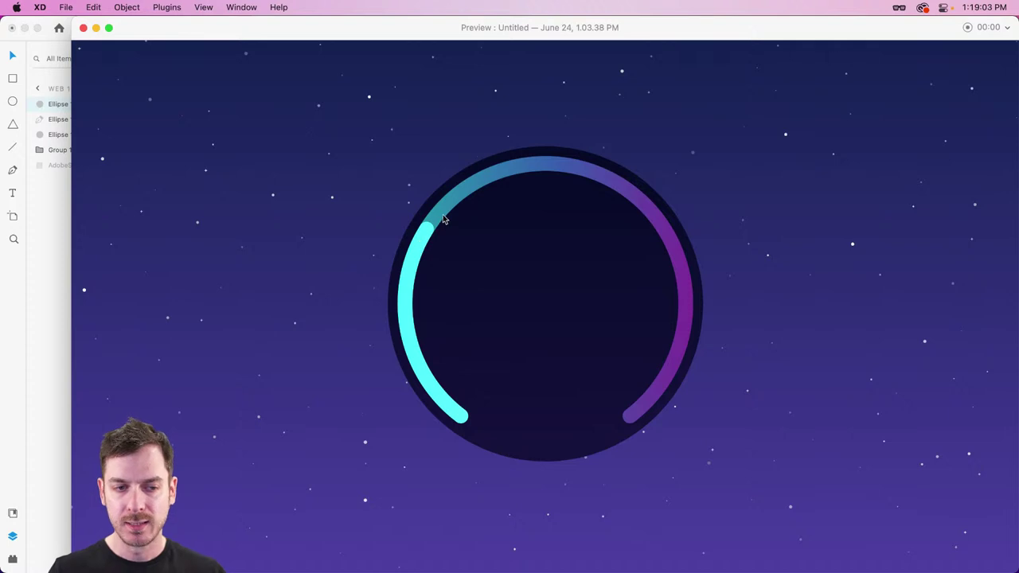
pyautogui.press('super+w')
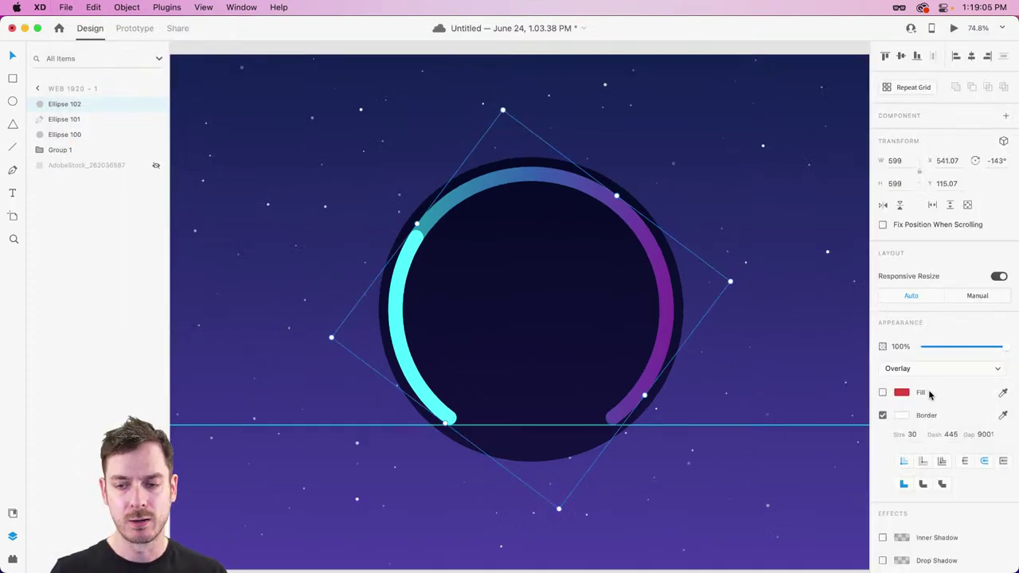
pyautogui.click(949, 434)
pyautogui.hotkey('shift', 'Up')
pyautogui.hotkey('shift', 'Up')
pyautogui.hotkey('shift', 'Up')
pyautogui.hotkey('shift', 'Up')
pyautogui.hotkey('shift', 'Up')
pyautogui.hotkey('shift', 'Up')
pyautogui.hotkey('shift', 'Up')
pyautogui.hotkey('shift', 'Up')
pyautogui.hotkey('shift', 'Up')
pyautogui.hotkey('shift', 'Up')
pyautogui.hotkey('shift', 'Up')
pyautogui.hotkey('shift', 'Up')
pyautogui.hotkey('shift', 'Up')
pyautogui.hotkey('shift', 'Up')
pyautogui.hotkey('shift', 'Up')
pyautogui.hotkey('shift', 'Up')
pyautogui.hotkey('shift', 'Up')
pyautogui.hotkey('shift', 'Up')
pyautogui.hotkey('shift', 'Up')
pyautogui.hotkey('shift', 'Up')
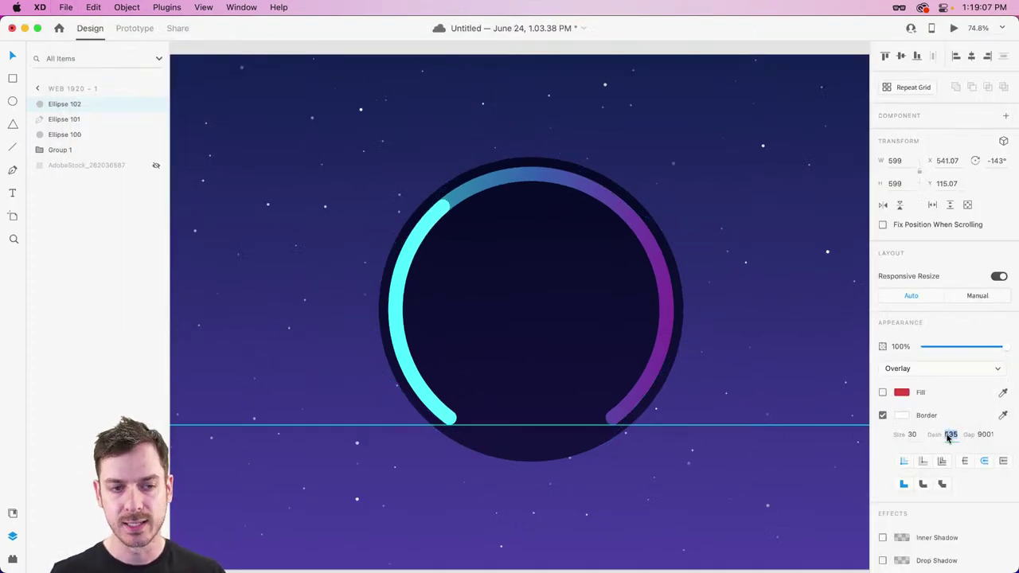
pyautogui.hotkey('shift', 'Up')
pyautogui.hotkey('shift', 'Up')
pyautogui.hotkey('shift', 'Up')
pyautogui.hotkey('shift', 'Up')
pyautogui.hotkey('shift', 'Up')
pyautogui.hotkey('shift', 'Up')
pyautogui.hotkey('shift', 'Up')
pyautogui.hotkey('shift', 'Up')
pyautogui.hotkey('shift', 'Up')
pyautogui.hotkey('shift', 'Up')
pyautogui.hotkey('shift', 'Up')
pyautogui.hotkey('shift', 'Up')
pyautogui.hotkey('shift', 'Up')
pyautogui.hotkey('shift', 'Up')
pyautogui.hotkey('shift', 'Up')
pyautogui.hotkey('shift', 'Up')
pyautogui.hotkey('shift', 'Up')
pyautogui.hotkey('shift', 'Up')
pyautogui.hotkey('shift', 'Up')
pyautogui.hotkey('shift', 'Up')
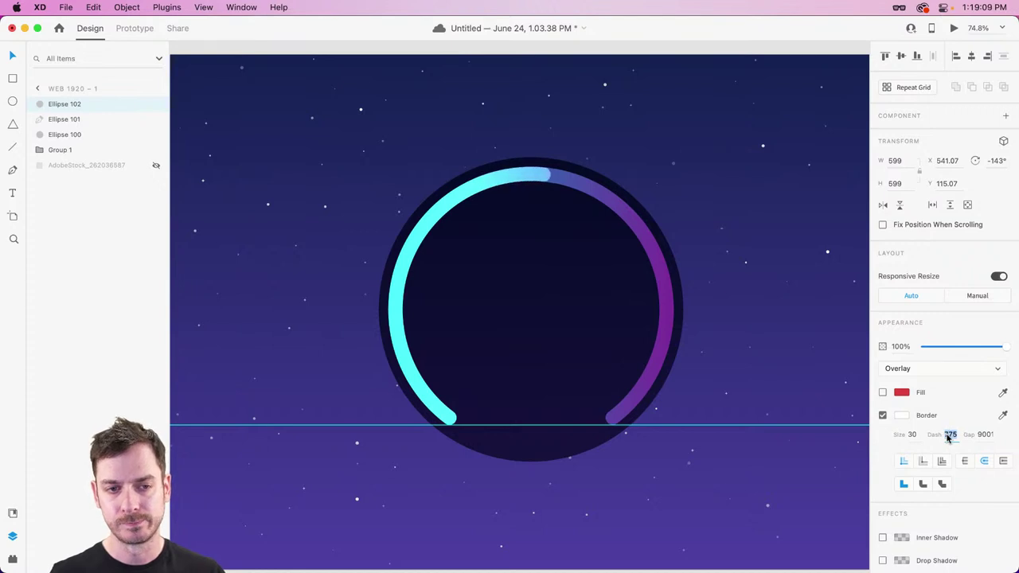
pyautogui.hotkey('shift', 'Up')
pyautogui.hotkey('shift', 'Up')
pyautogui.hotkey('shift', 'Up')
pyautogui.hotkey('shift', 'Up')
pyautogui.hotkey('shift', 'Up')
pyautogui.hotkey('shift', 'Up')
pyautogui.hotkey('shift', 'Up')
pyautogui.hotkey('shift', 'Up')
pyautogui.hotkey('shift', 'Up')
pyautogui.hotkey('shift', 'Up')
pyautogui.hotkey('shift', 'Up')
pyautogui.hotkey('shift', 'Up')
pyautogui.hotkey('shift', 'Up')
pyautogui.hotkey('shift', 'Up')
pyautogui.hotkey('shift', 'Up')
pyautogui.hotkey('shift', 'Up')
pyautogui.hotkey('shift', 'Up')
pyautogui.hotkey('shift', 'Up')
pyautogui.hotkey('shift', 'Up')
pyautogui.hotkey('shift', 'Up')
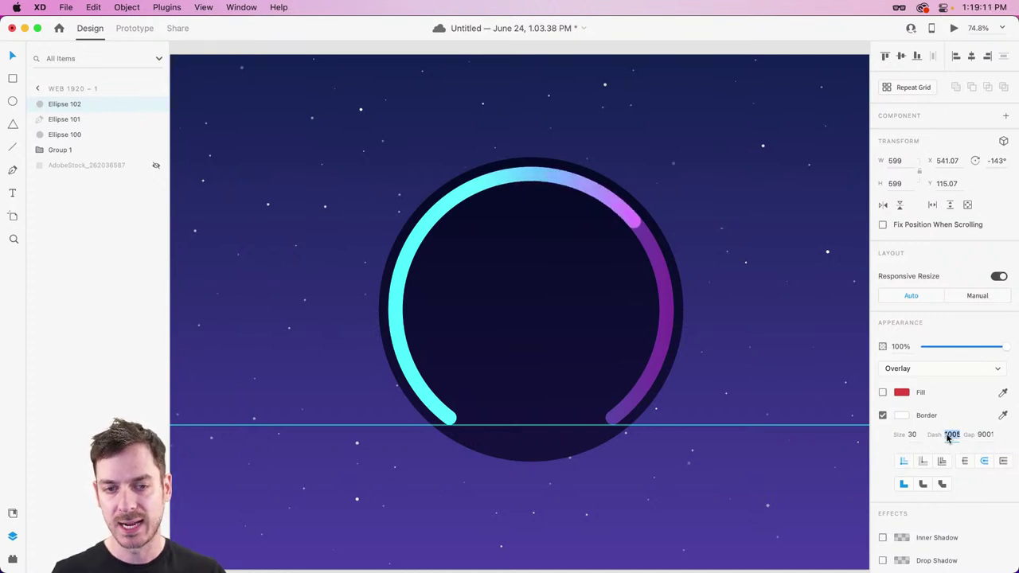
pyautogui.hotkey('shift', 'Up')
pyautogui.hotkey('shift', 'Up')
pyautogui.hotkey('shift', 'Up')
pyautogui.hotkey('shift', 'Up')
pyautogui.hotkey('shift', 'Up')
pyautogui.hotkey('shift', 'Up')
pyautogui.hotkey('shift', 'Up')
pyautogui.hotkey('shift', 'Up')
pyautogui.hotkey('shift', 'Up')
pyautogui.hotkey('shift', 'Up')
pyautogui.hotkey('shift', 'Up')
pyautogui.hotkey('shift', 'Up')
pyautogui.hotkey('shift', 'Up')
pyautogui.hotkey('shift', 'Up')
pyautogui.hotkey('shift', 'Up')
pyautogui.hotkey('shift', 'Up')
pyautogui.hotkey('shift', 'Up')
pyautogui.hotkey('shift', 'Up')
pyautogui.hotkey('shift', 'Up')
pyautogui.hotkey('shift', 'Up')
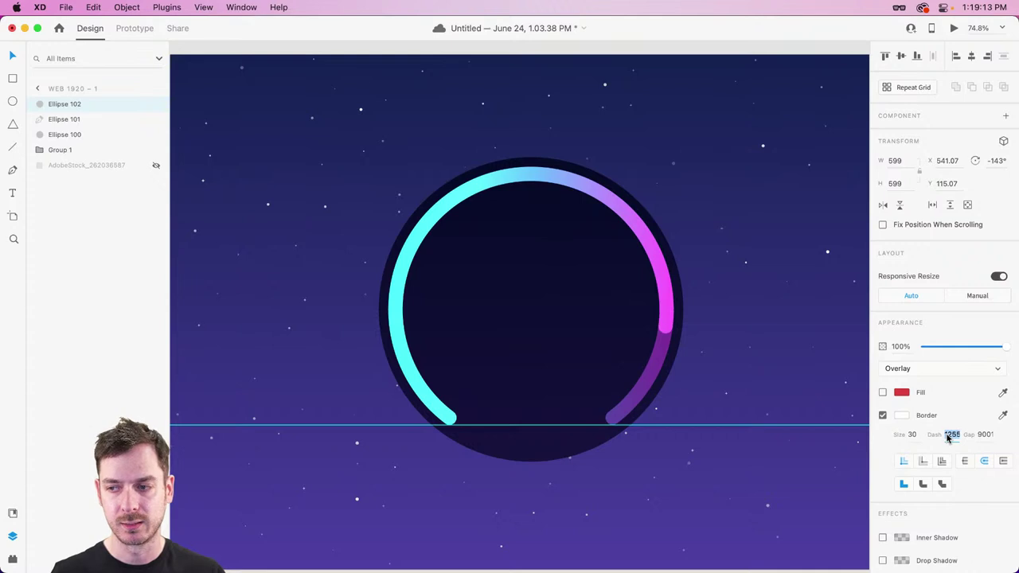
pyautogui.press('super+z')
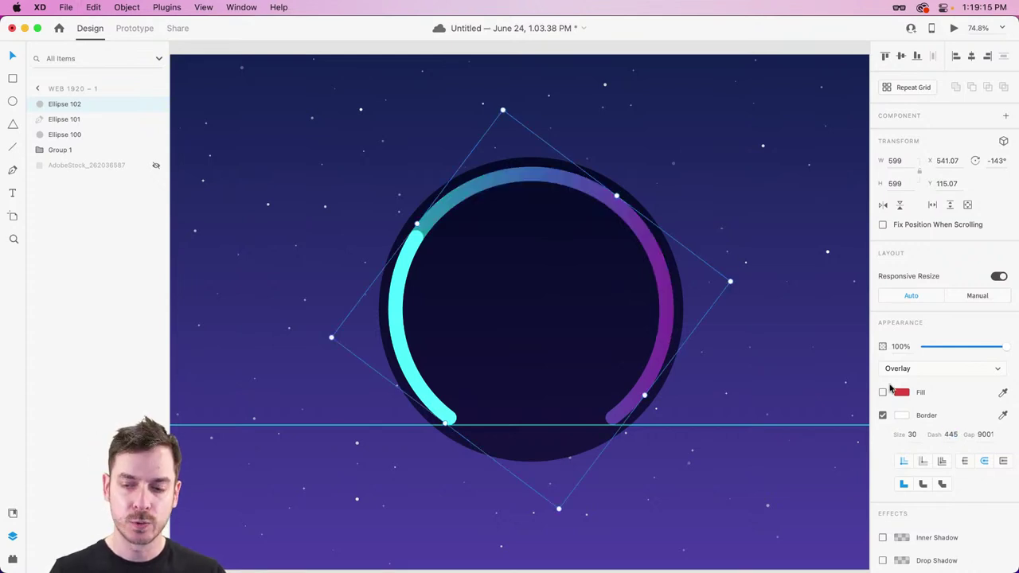
pyautogui.press('super+z')
pyautogui.press('super+z')
pyautogui.moveTo(1004, 348); pyautogui.dragTo(962, 348)
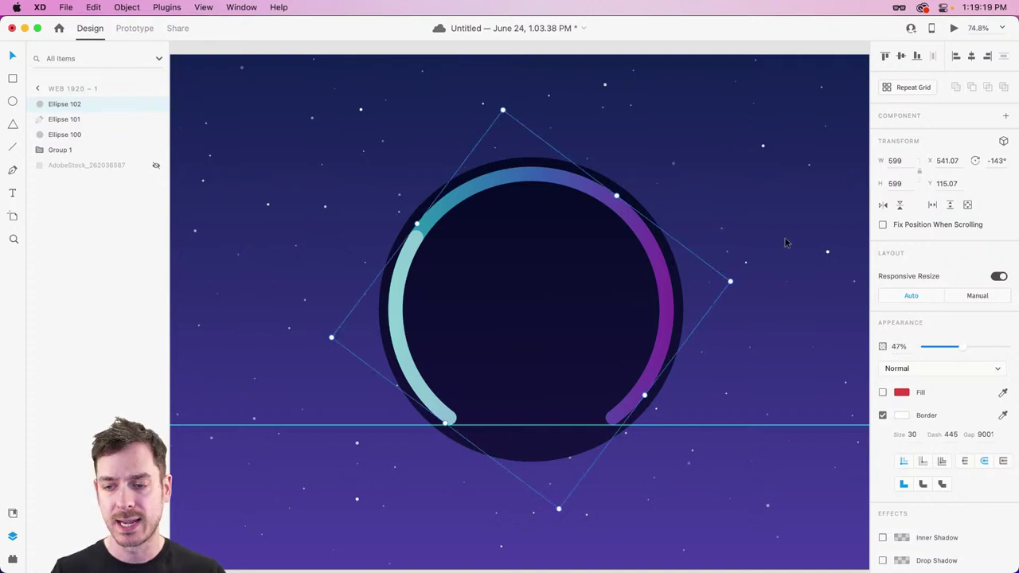
pyautogui.press('super+z')
pyautogui.click(915, 369)
pyautogui.click(911, 481)
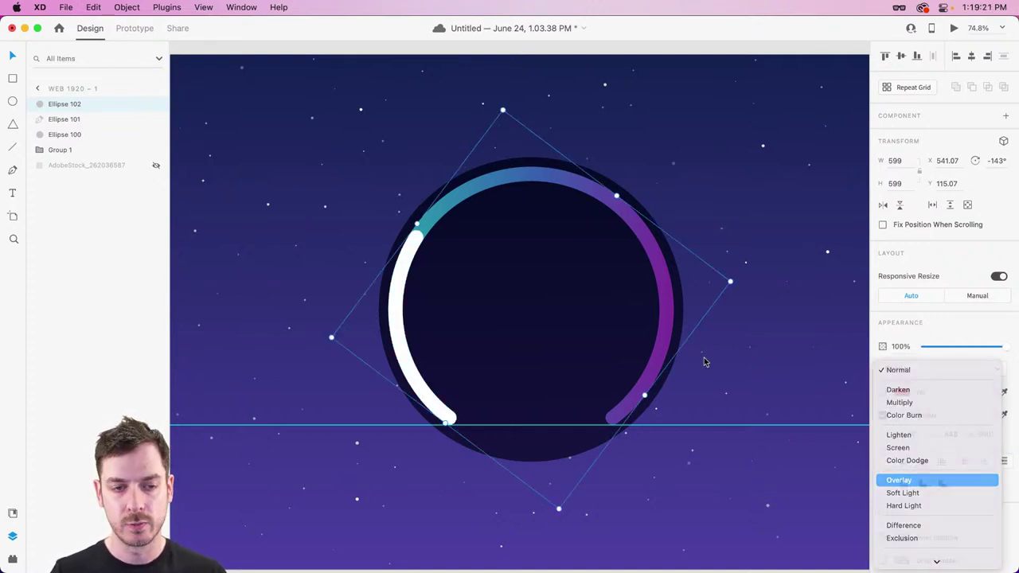
pyautogui.click(724, 216)
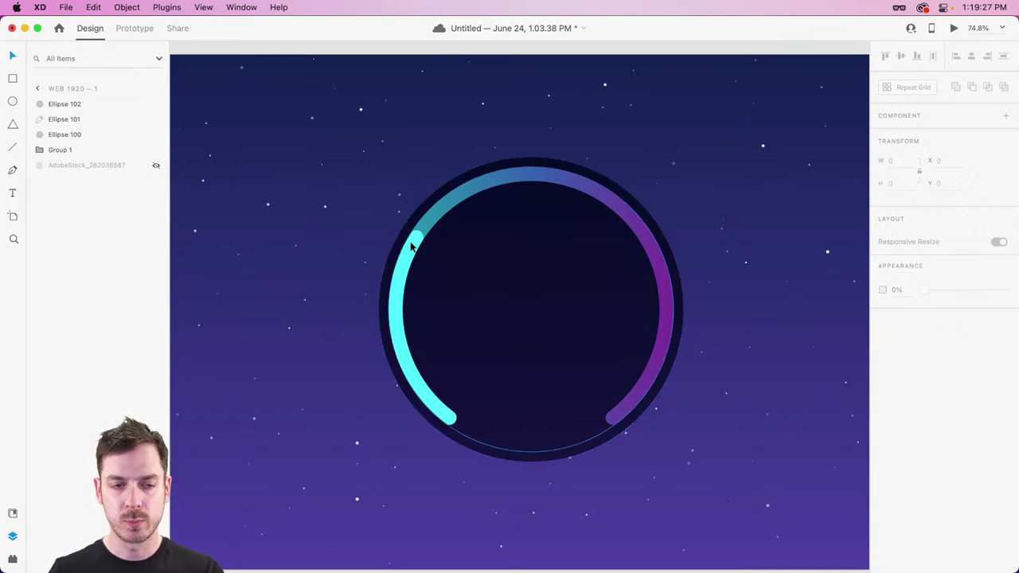
pyautogui.click(451, 212)
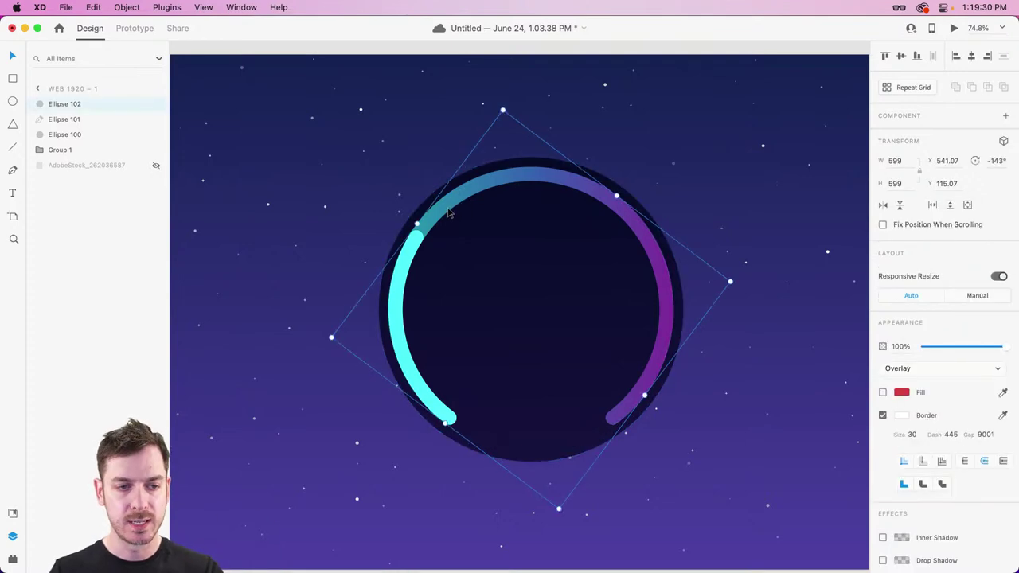
# Group Ellipse 101 and Ellipse 102 and name the group 'Speed'.
pyautogui.keyDown('shift'); pyautogui.click(82, 119); pyautogui.keyUp('shift')
pyautogui.press('super+g')
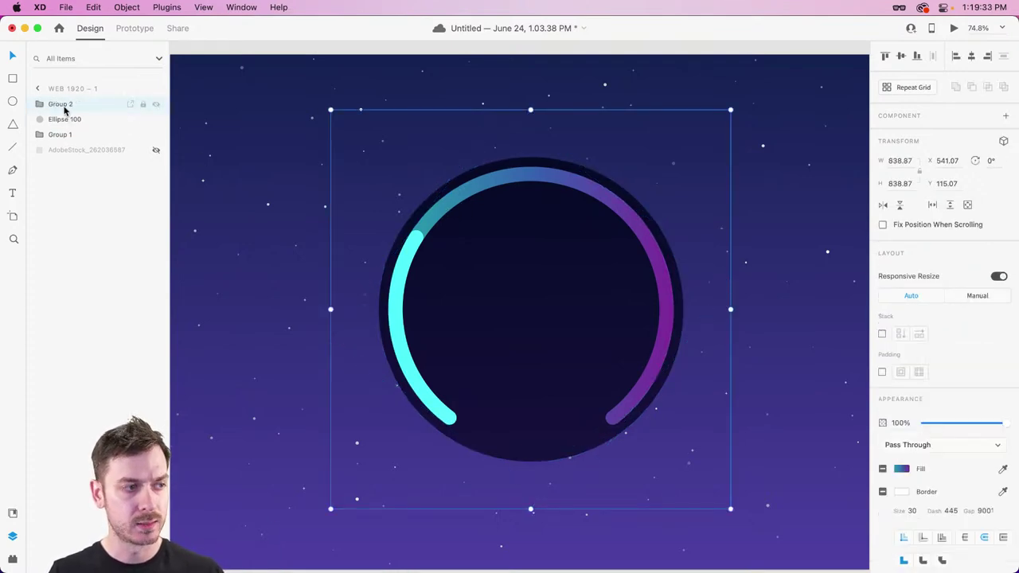
pyautogui.doubleClick(60, 104)
pyautogui.write('Speed')
pyautogui.press('Return')
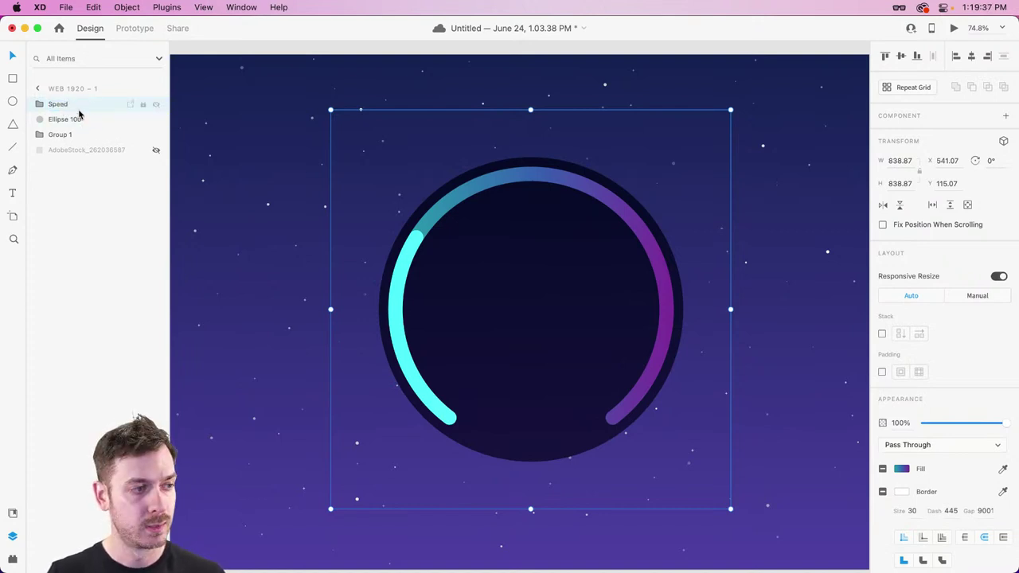
# Rename the dark background circle Ellipse 100 to 'Container'.
pyautogui.click(66, 121)
pyautogui.doubleClick(66, 121)
pyautogui.write('Container')
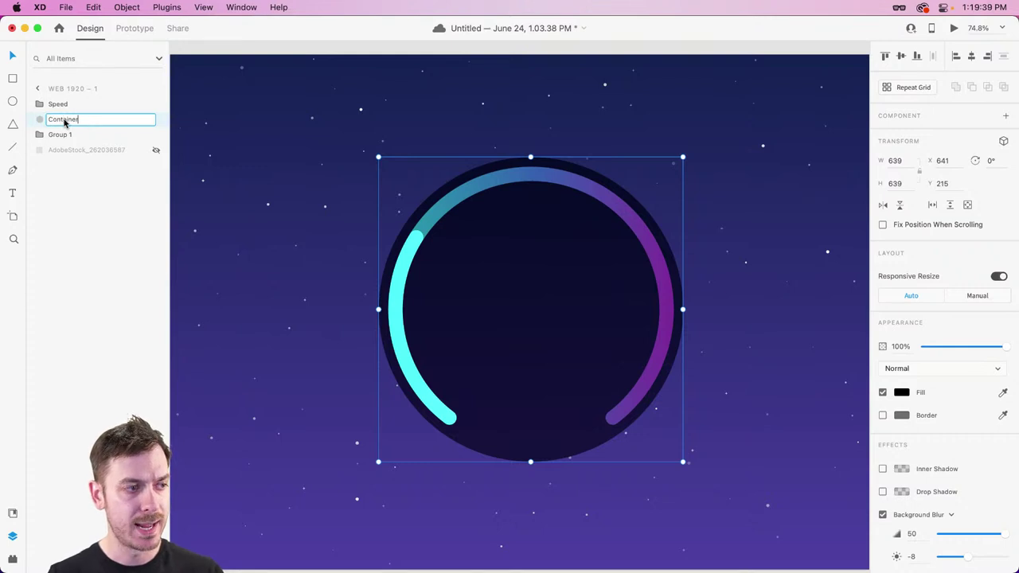
pyautogui.press('Return')
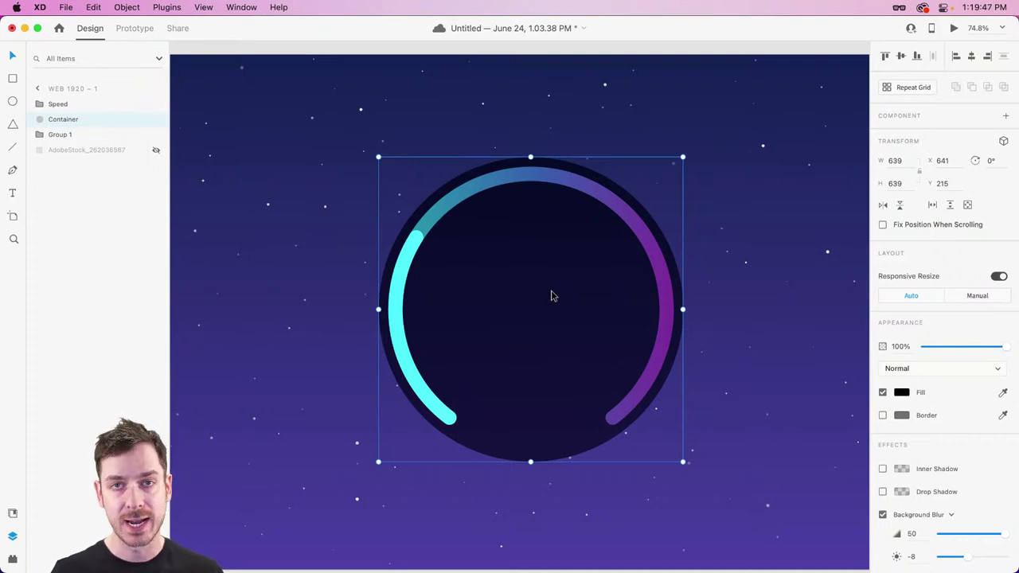
# Add a '40' text layer, enlarge it to size 153 and centre it in the ring.
pyautogui.press('t')
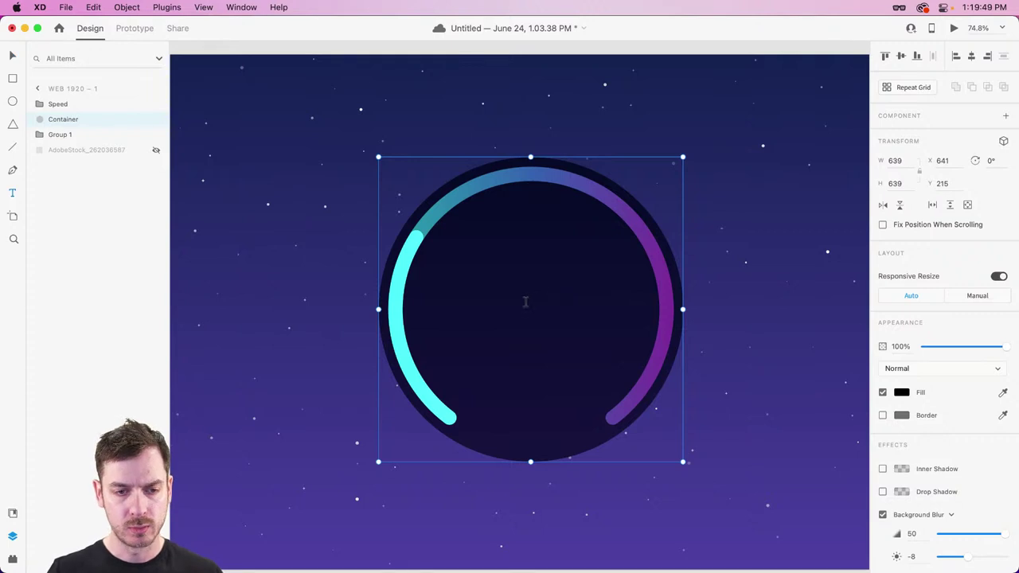
pyautogui.click(529, 301)
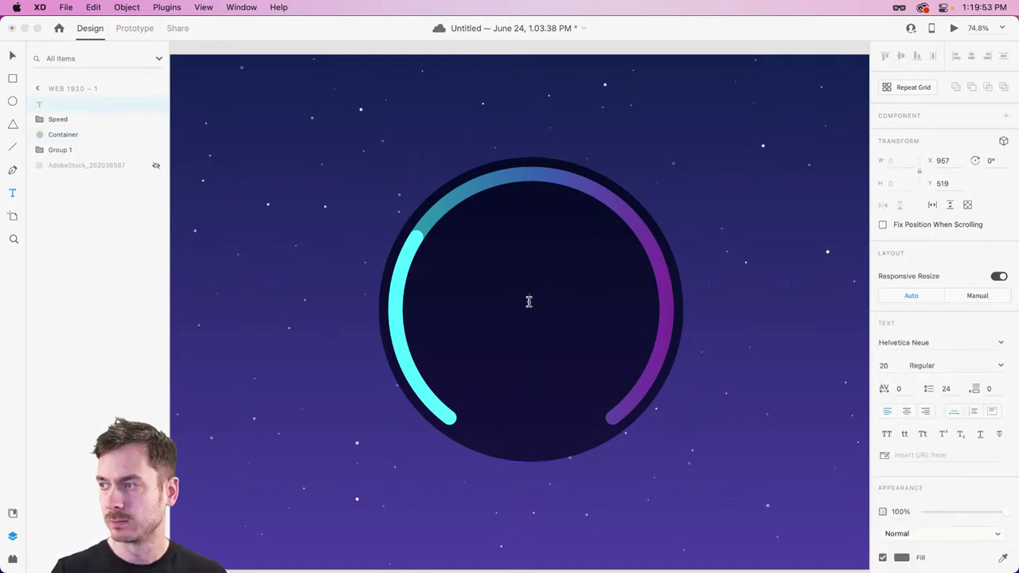
pyautogui.write('40')
pyautogui.press('Escape')
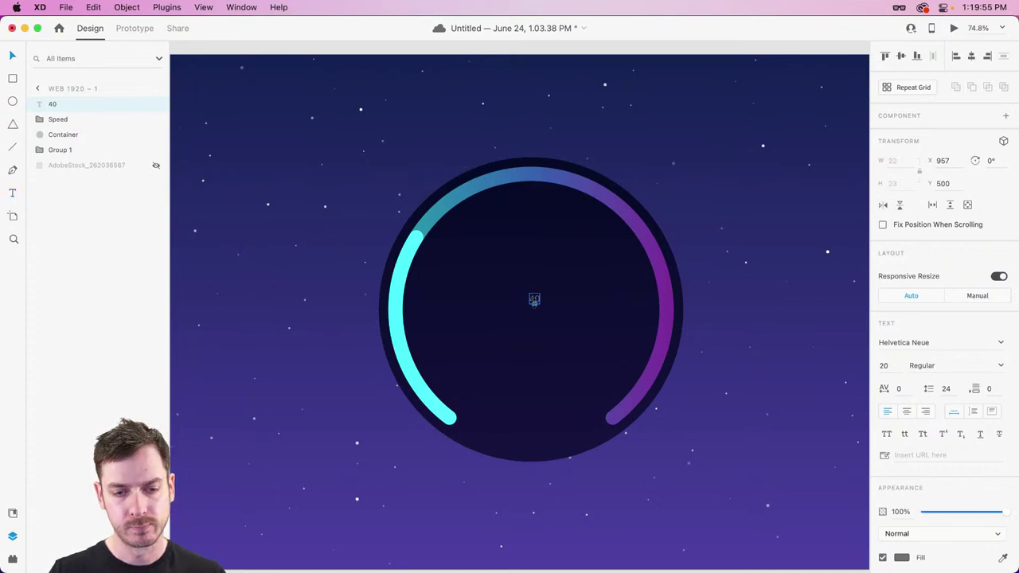
pyautogui.moveTo(535, 301)
pyautogui.mouseDown()
pyautogui.moveTo(534, 371)
pyautogui.moveTo(530, 303)
pyautogui.mouseUp()
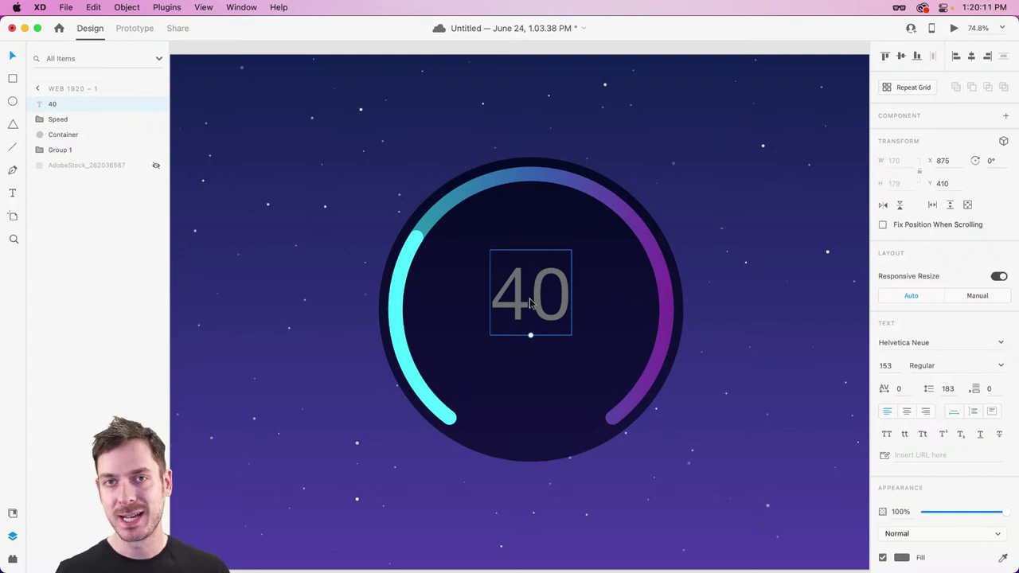
# Set the '40' to the Blenny Black font and recentre it in the dial.
pyautogui.click(934, 350)
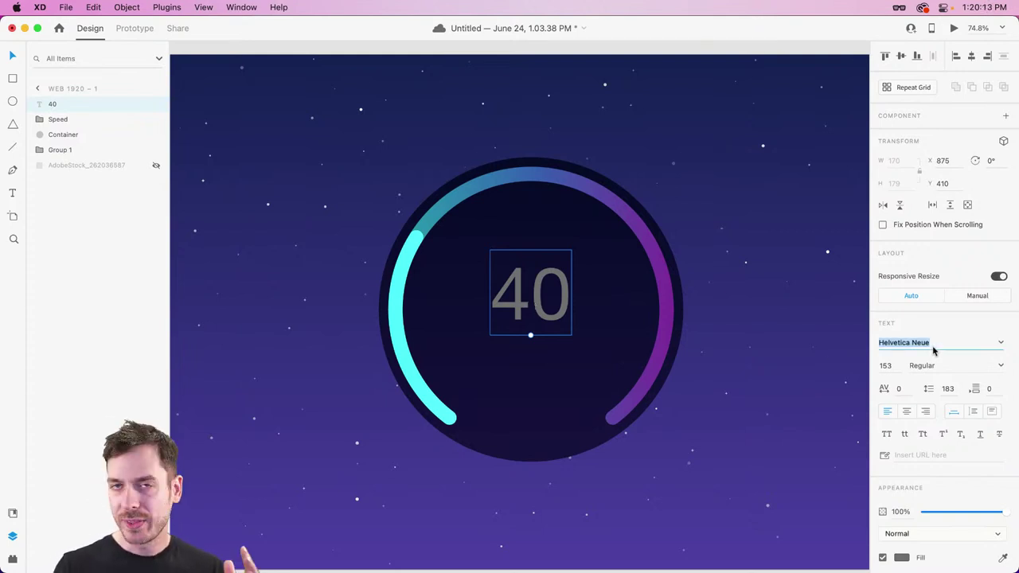
pyautogui.write('Blenny')
pyautogui.press('Return')
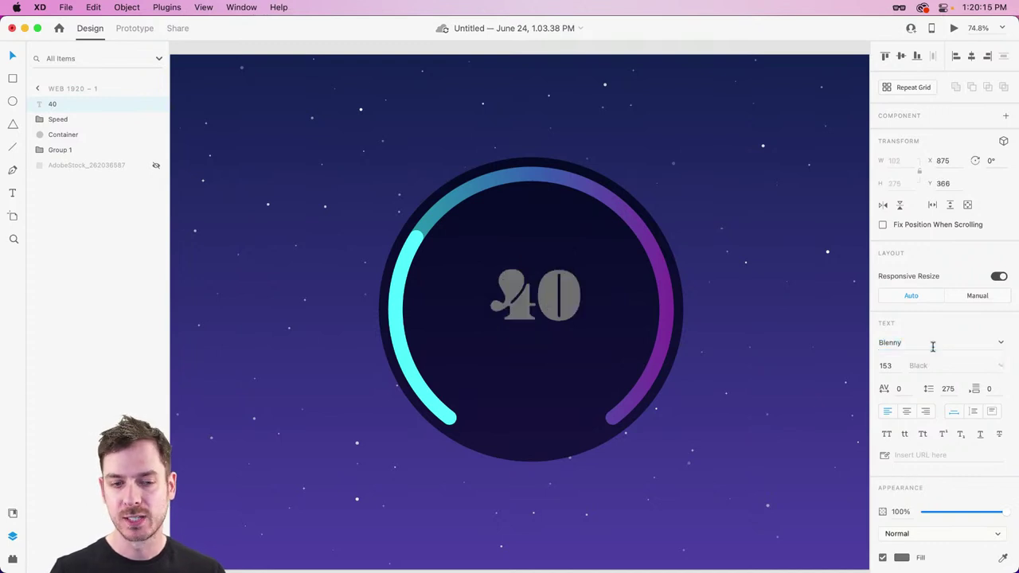
pyautogui.moveTo(549, 300); pyautogui.dragTo(544, 292)
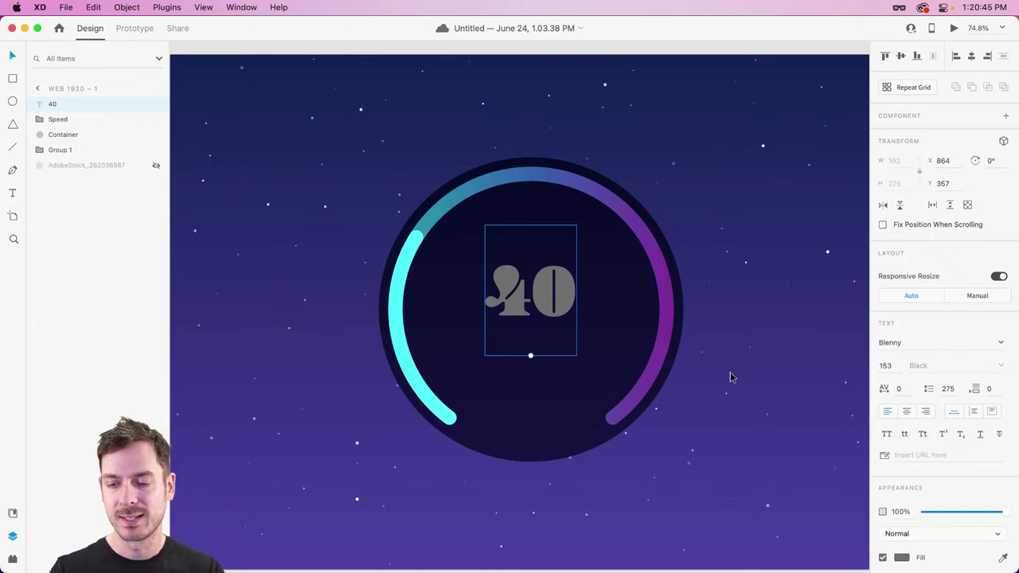
# Try SF Compact and SF Pro Rounded on the '40', settling on SF Compact Rounded.
pyautogui.click(922, 344)
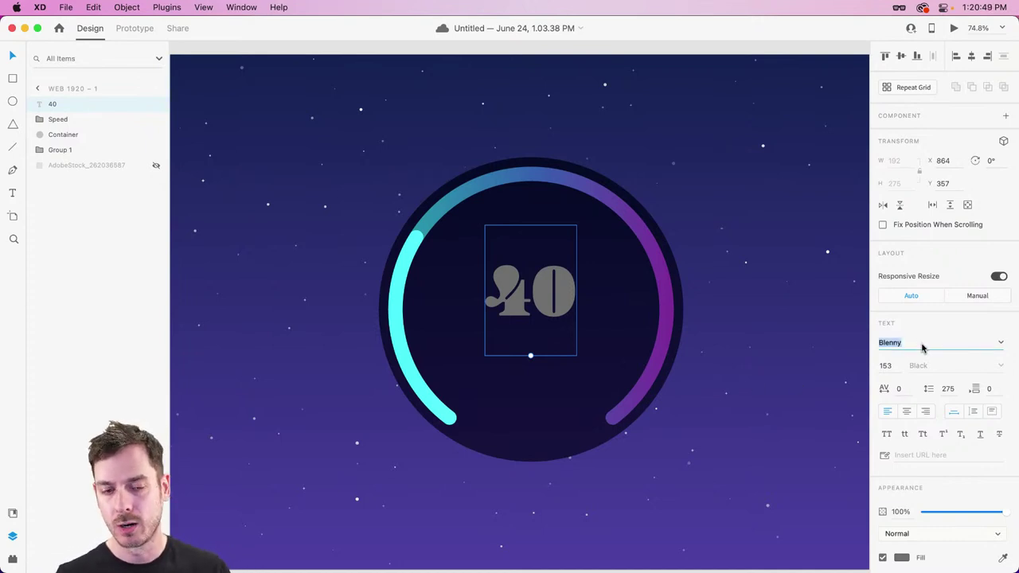
pyautogui.write('SF Compact')
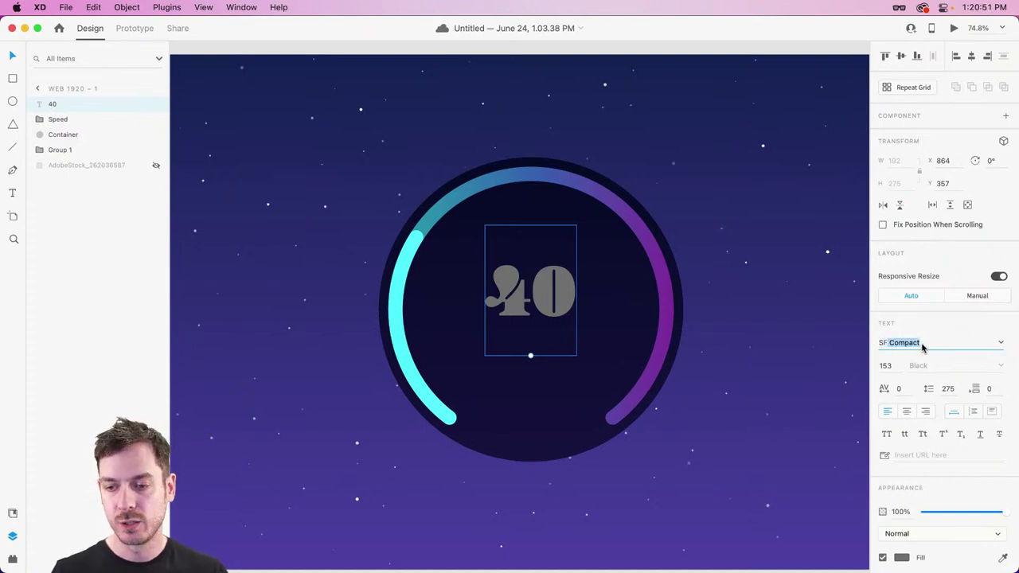
pyautogui.press('Return')
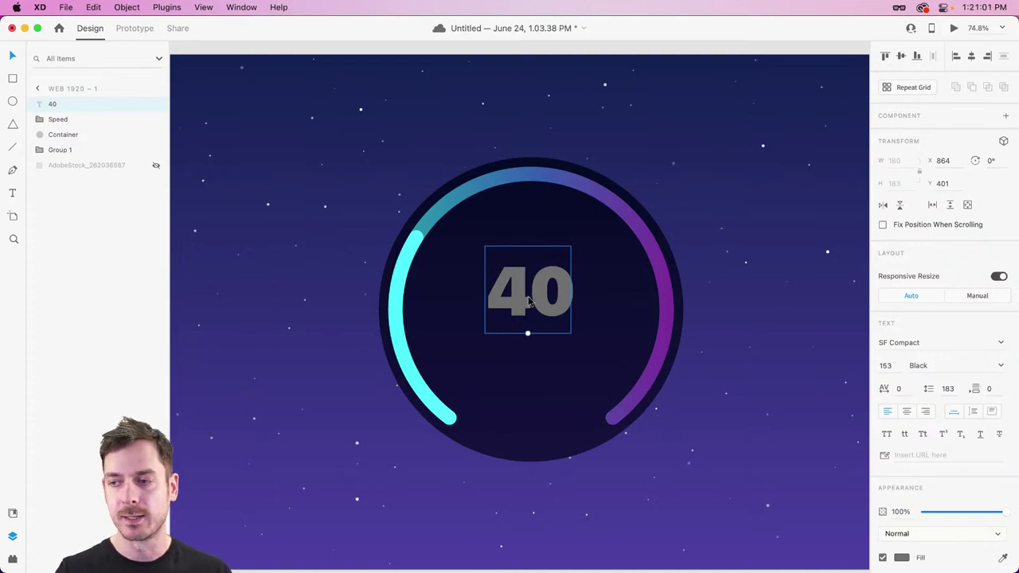
pyautogui.click(1001, 344)
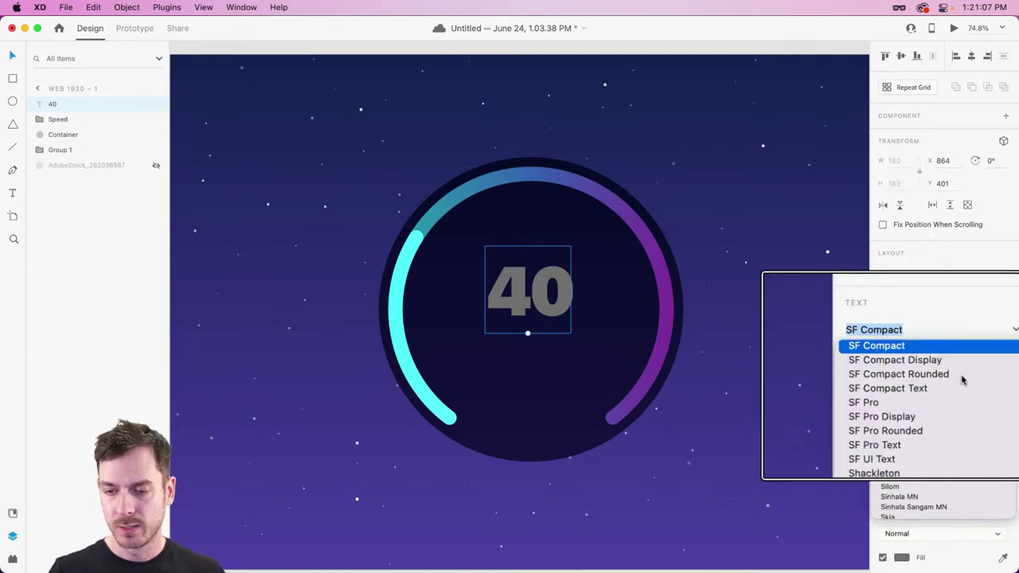
pyautogui.click(917, 446)
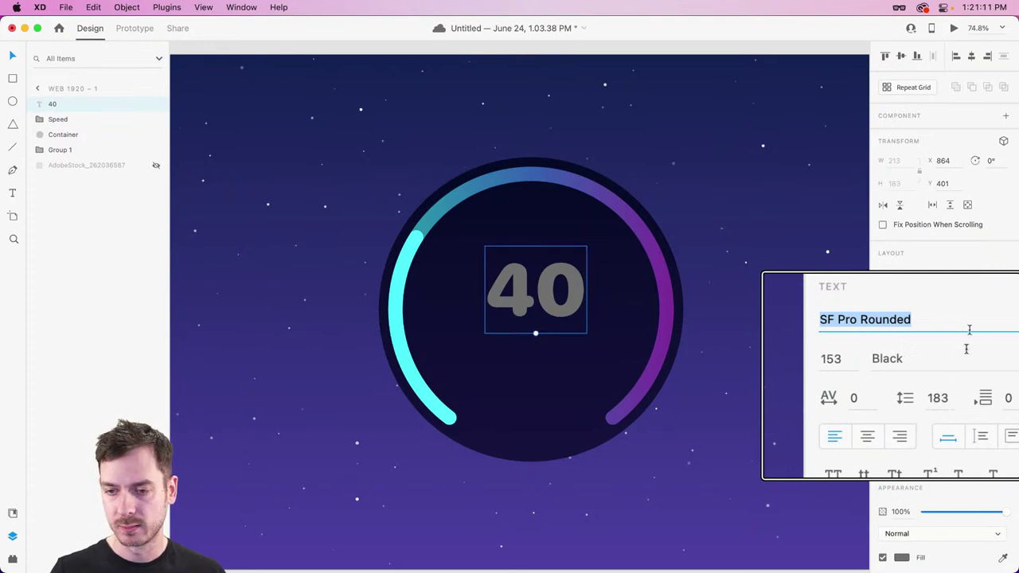
pyautogui.scroll(-5, 966, 348)
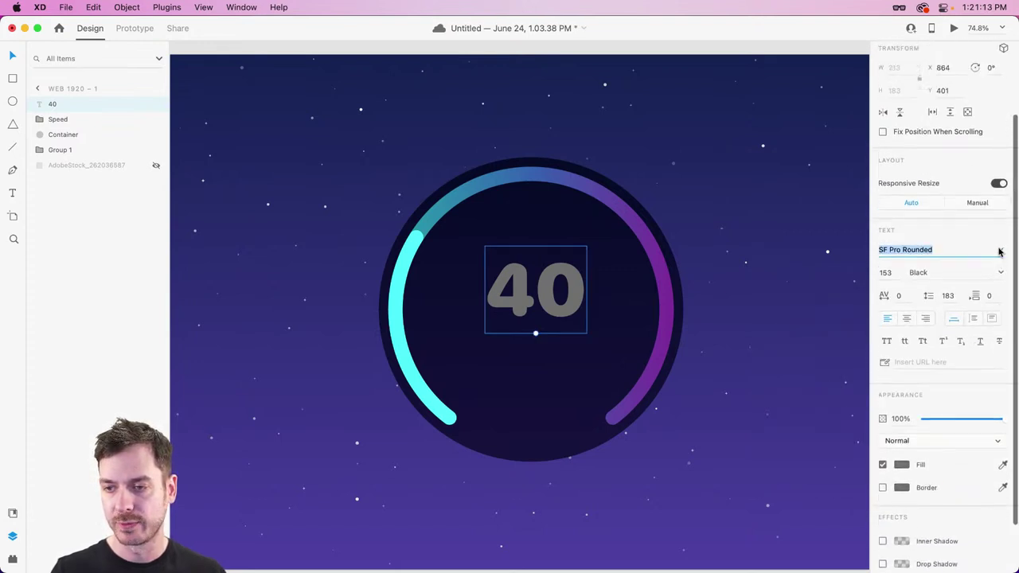
pyautogui.click(1000, 249)
pyautogui.scroll(3, 944, 302)
pyautogui.click(937, 270)
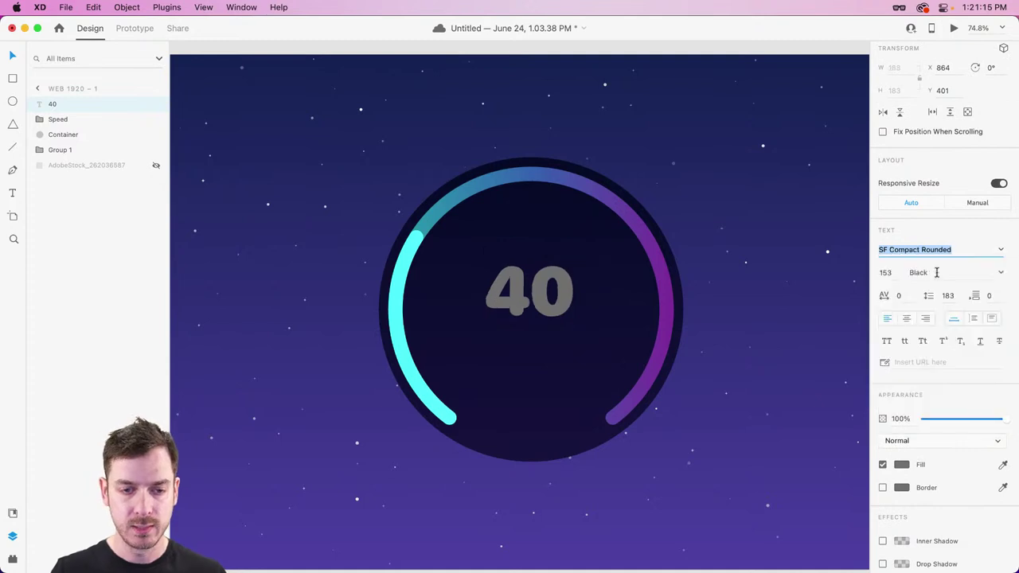
# Make the '40' white with Semibold weight.
pyautogui.click(902, 465)
pyautogui.moveTo(769, 436); pyautogui.dragTo(695, 337)
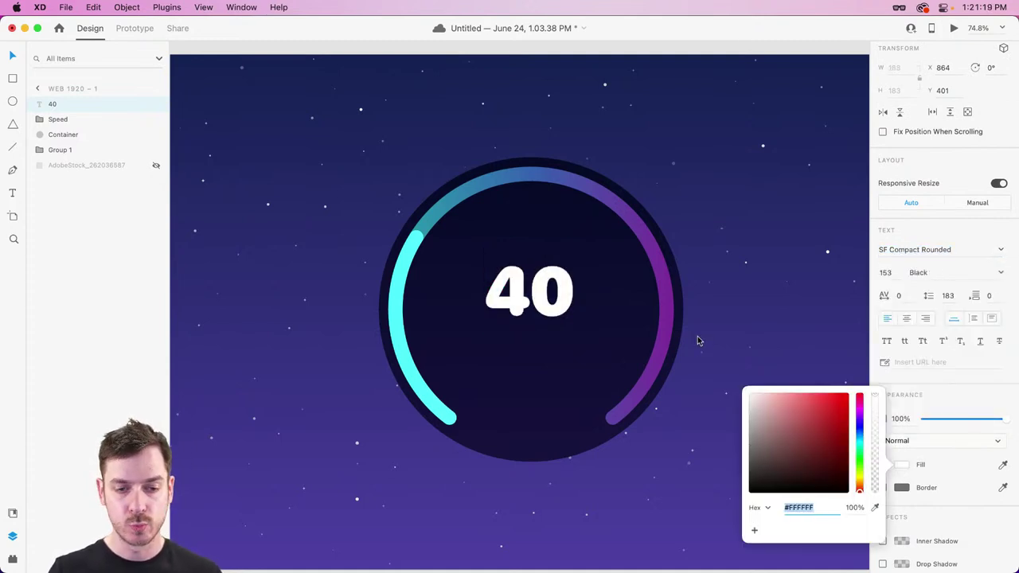
pyautogui.click(999, 273)
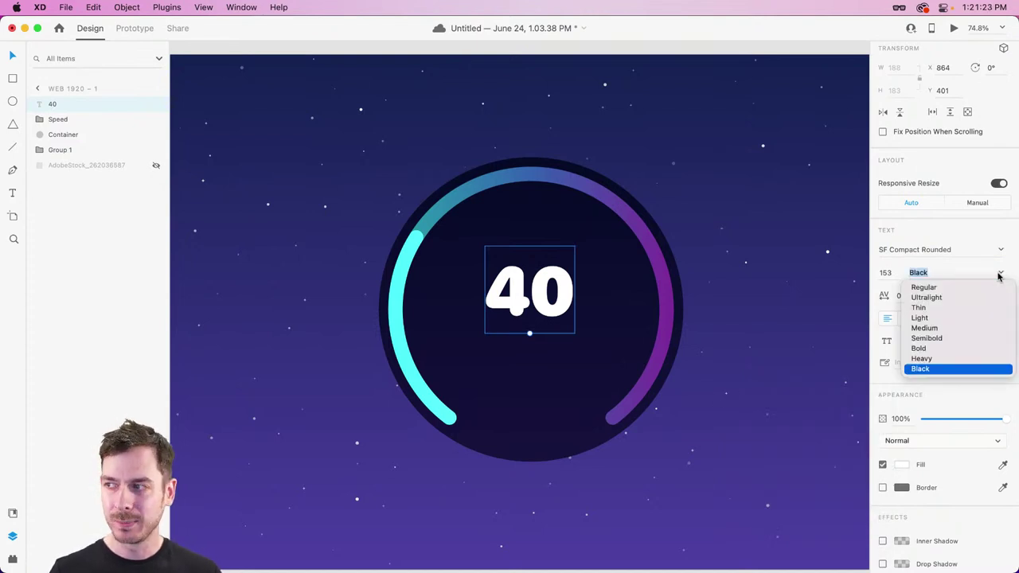
pyautogui.click(936, 337)
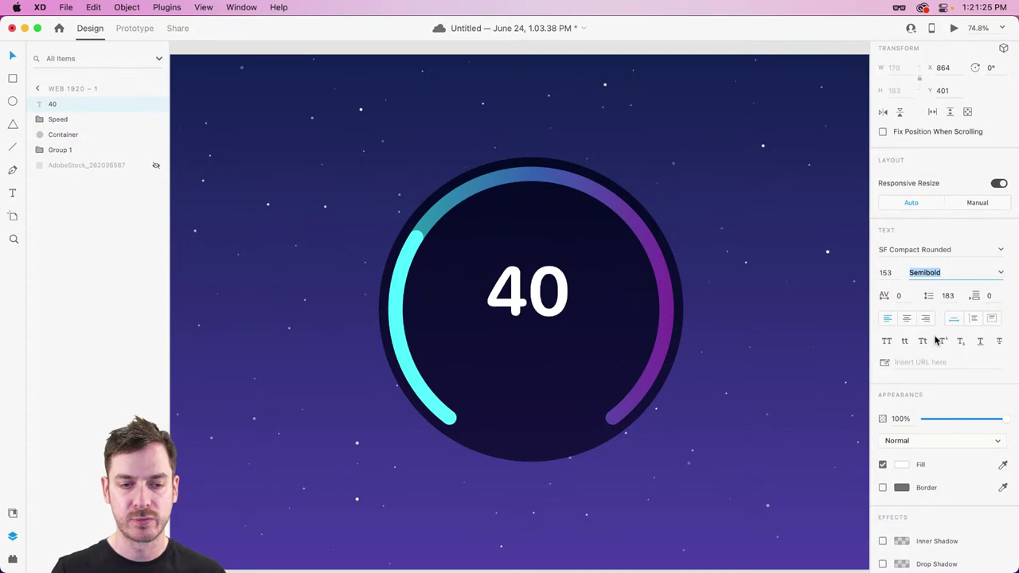
pyautogui.click(1001, 273)
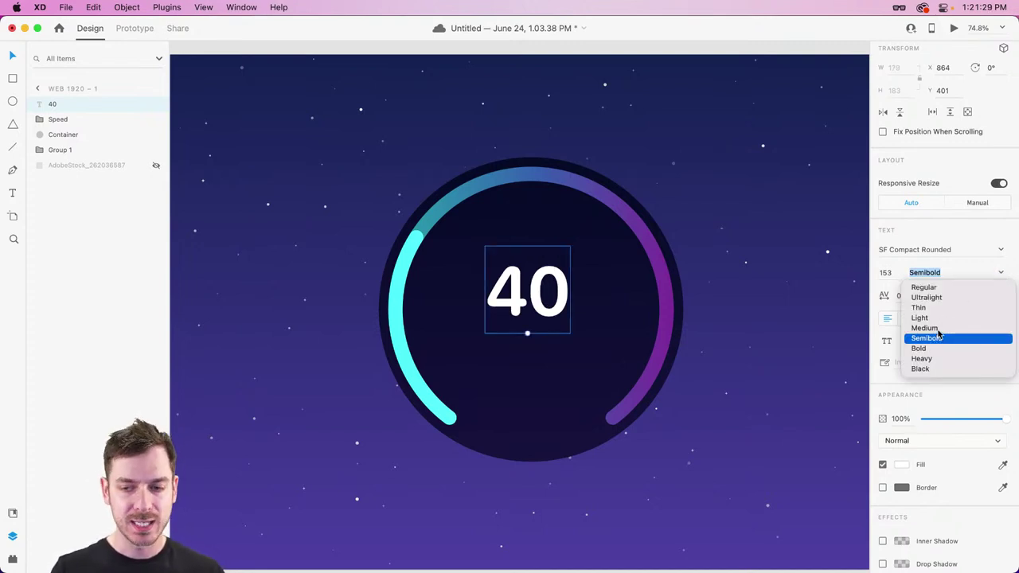
pyautogui.click(940, 339)
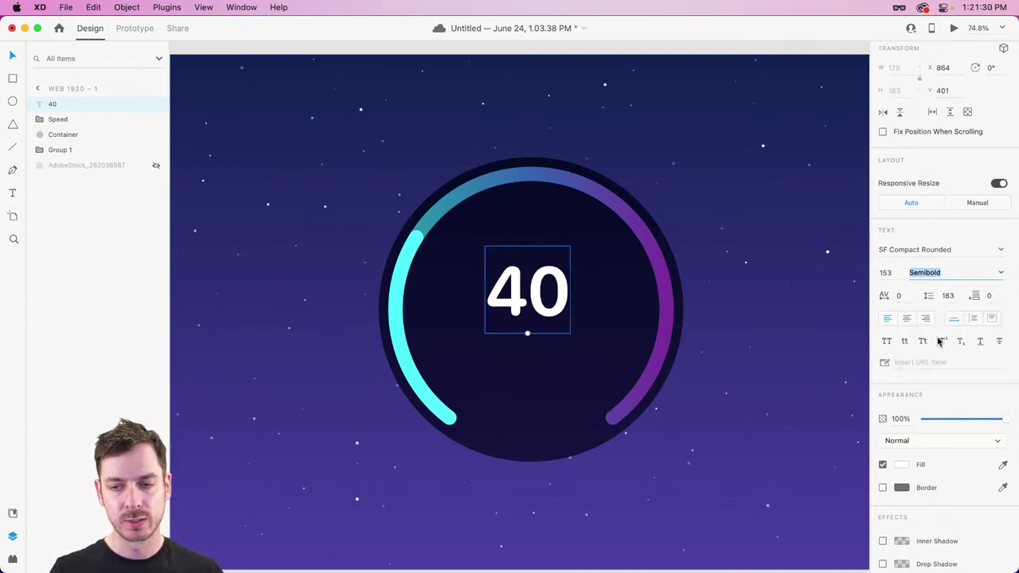
# Switch the '40' to SF Pro Rounded, centre-align it, and reposition it in the dial.
pyautogui.click(1000, 253)
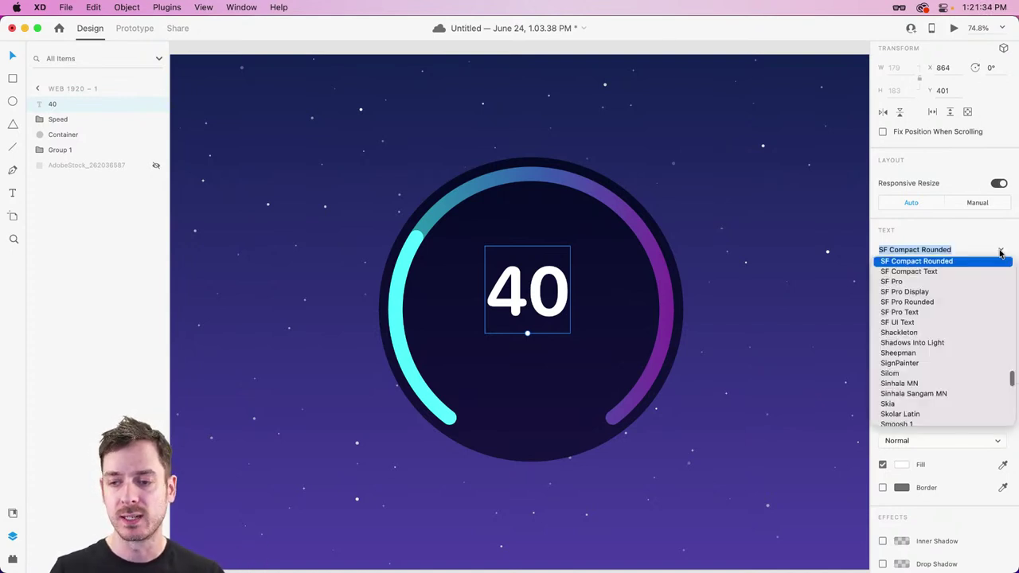
pyautogui.click(928, 303)
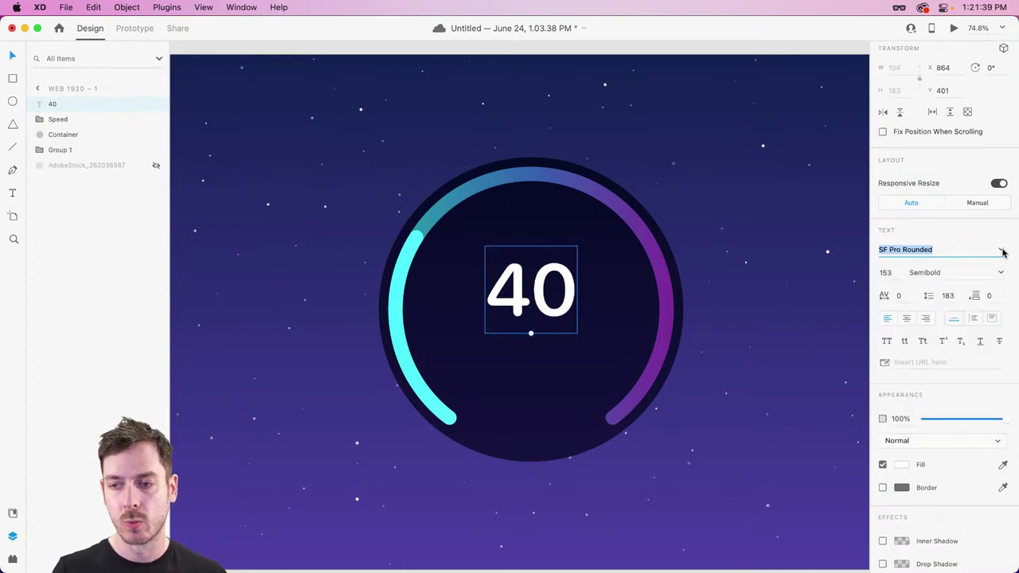
pyautogui.click(906, 318)
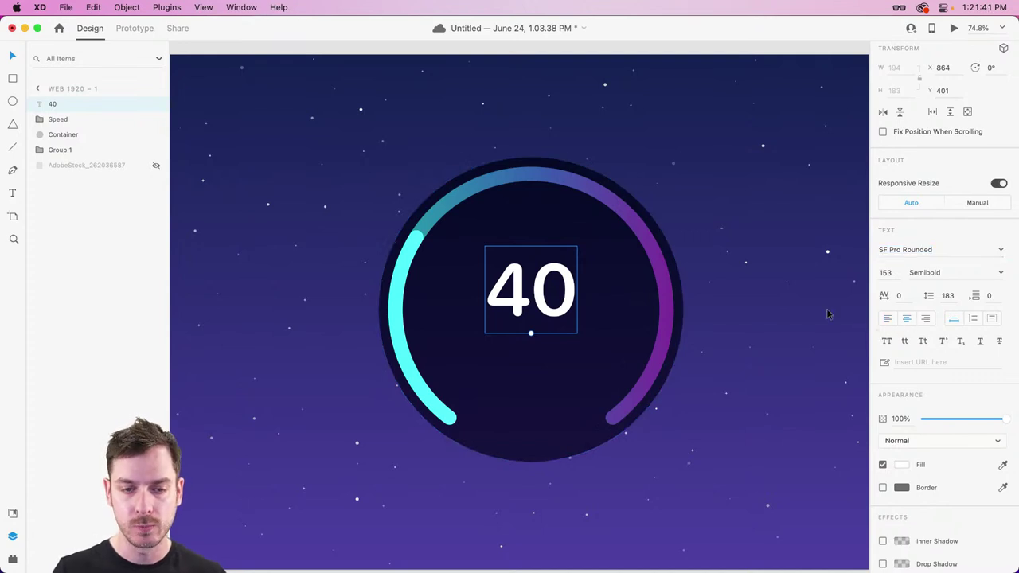
pyautogui.moveTo(568, 289); pyautogui.dragTo(518, 383)
pyautogui.scroll(5, 549, 315)
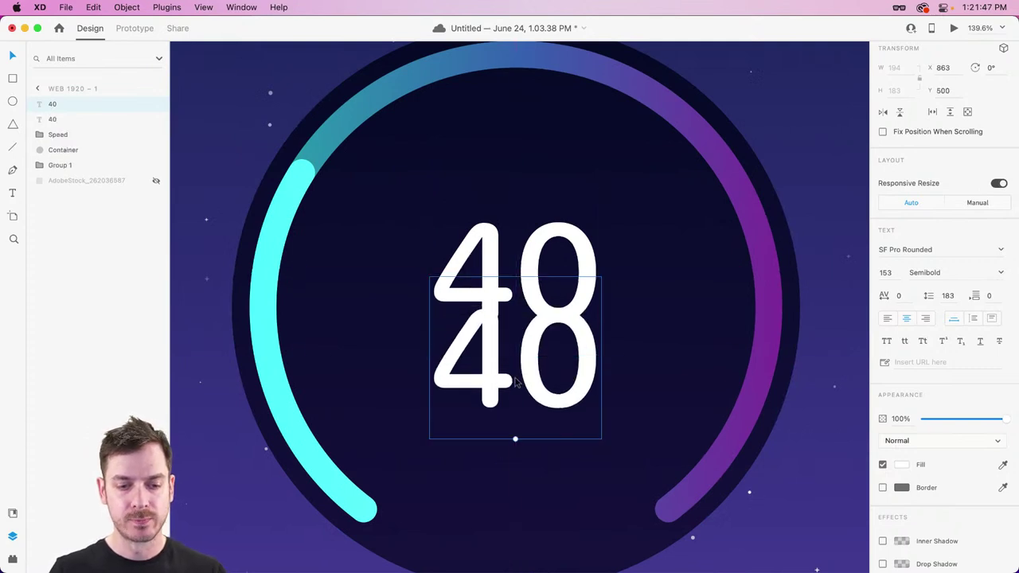
# Retype the duplicated '40' as 'mph', shrink it to size 28 and centre it just below the 40.
pyautogui.doubleClick(515, 378)
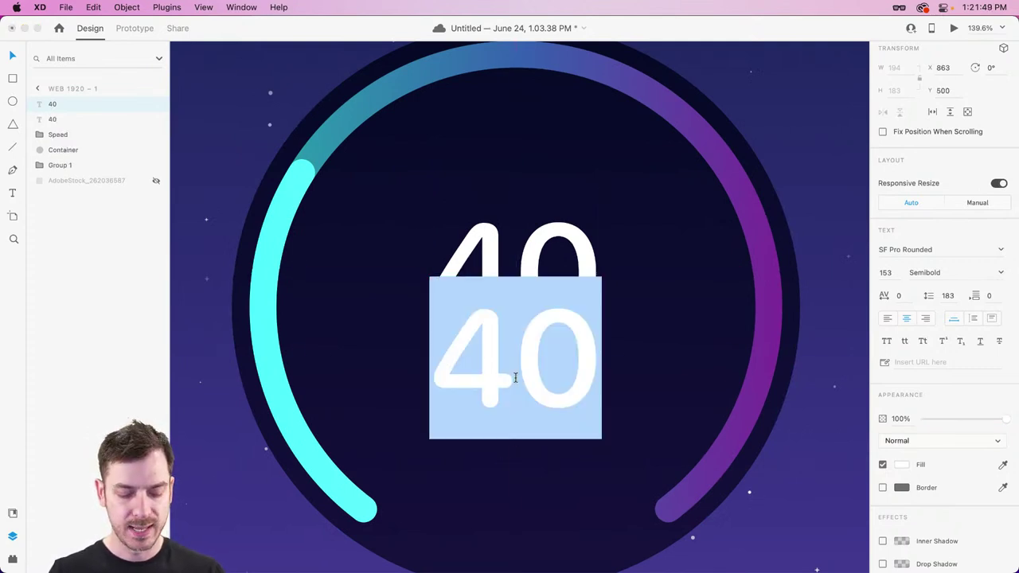
pyautogui.write('mop')
pyautogui.press('BackSpace')
pyautogui.press('BackSpace')
pyautogui.write('ph')
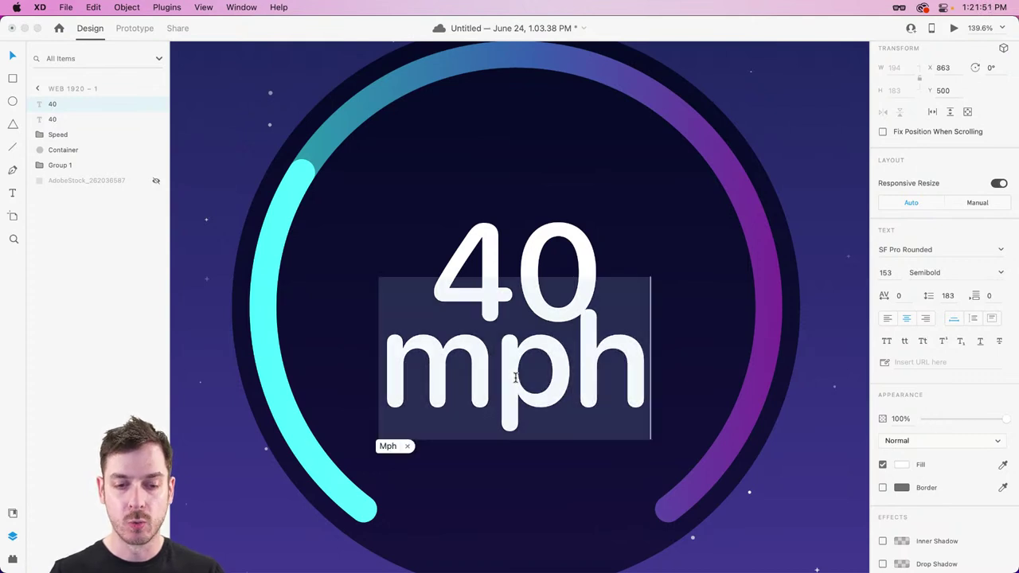
pyautogui.press('Escape')
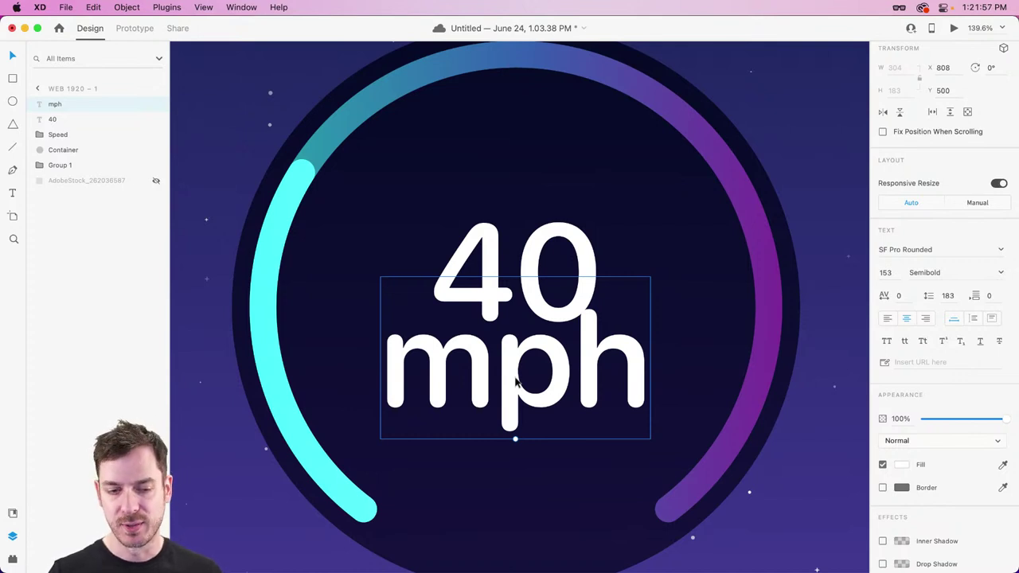
pyautogui.moveTo(515, 439); pyautogui.dragTo(515, 350)
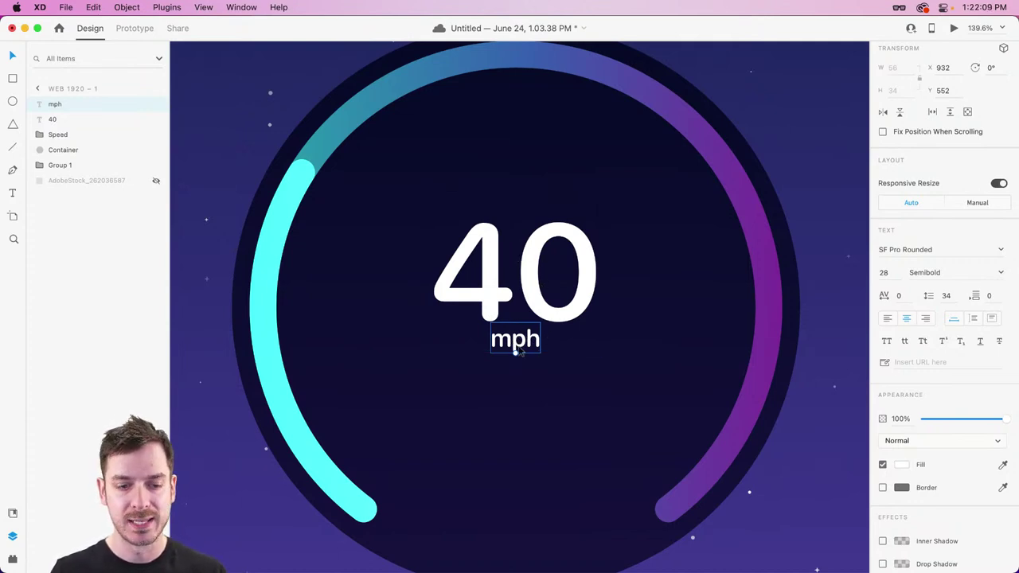
pyautogui.moveTo(522, 352); pyautogui.dragTo(518, 353)
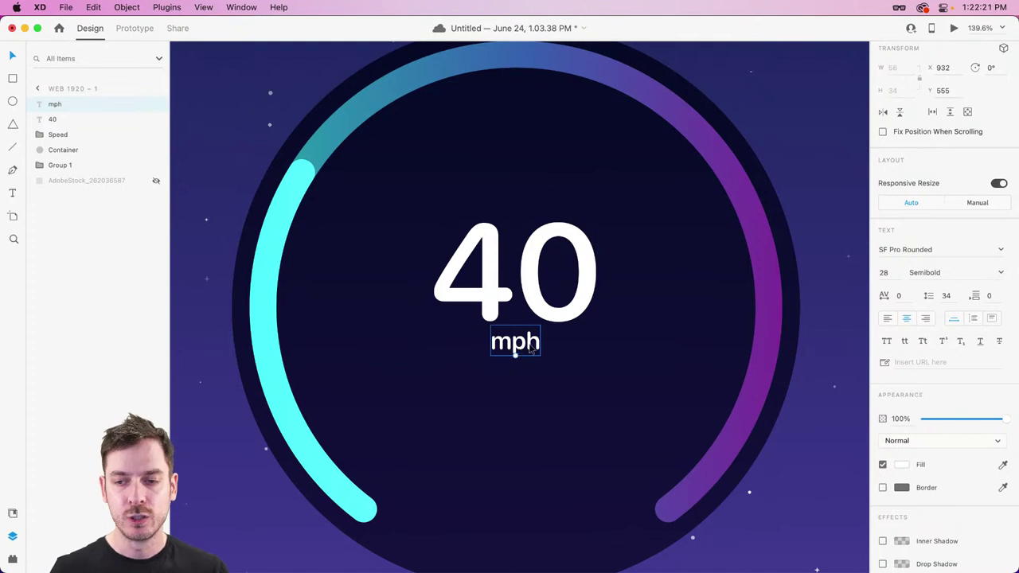
# Preview SF Pro Text, SF Pro Rounded and SF Pro Display from the font list on the mph label.
pyautogui.click(999, 249)
pyautogui.scroll(3, 921, 301)
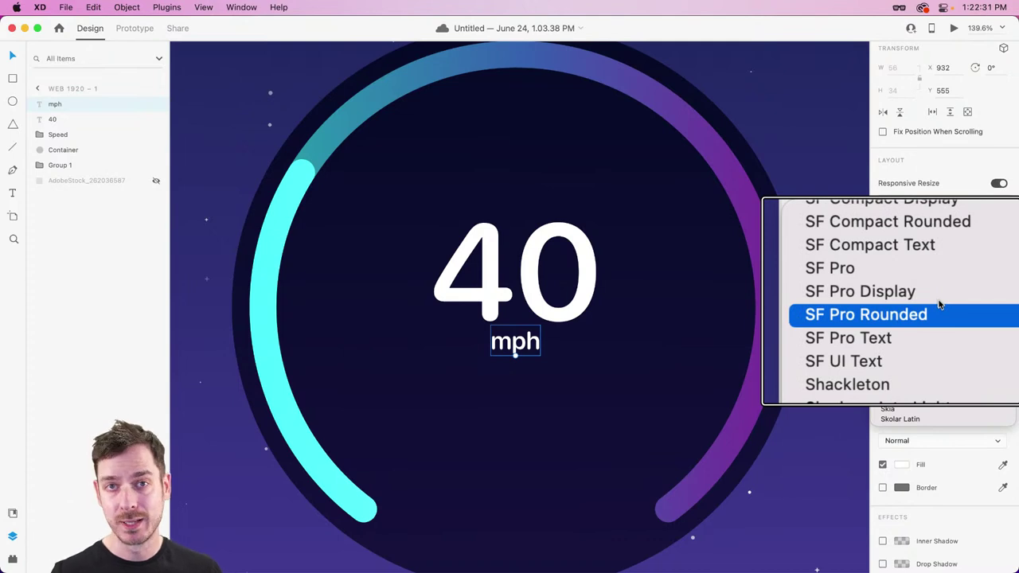
pyautogui.click(897, 342)
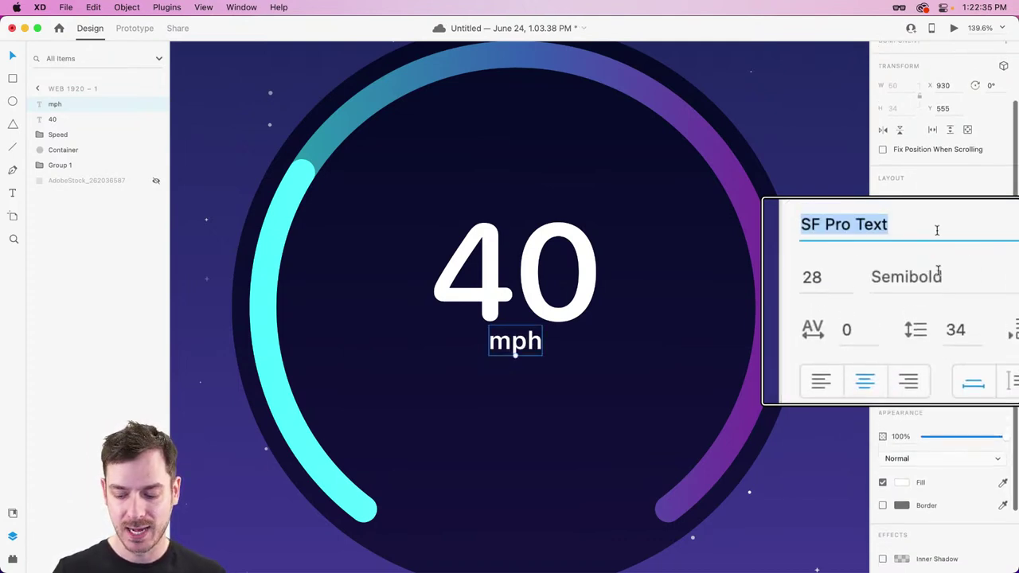
pyautogui.press('Up')
pyautogui.press('Up')
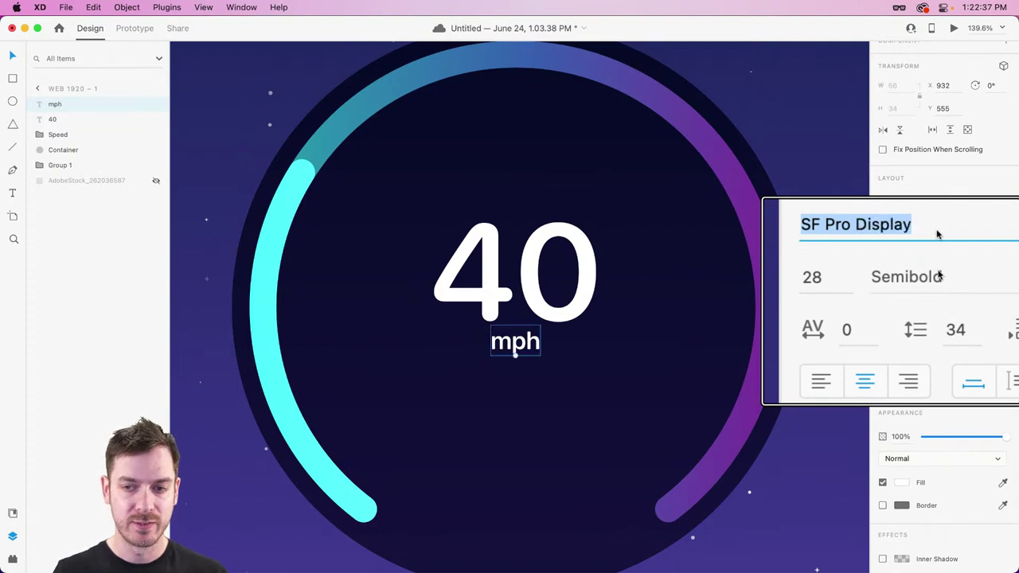
pyautogui.press('Up')
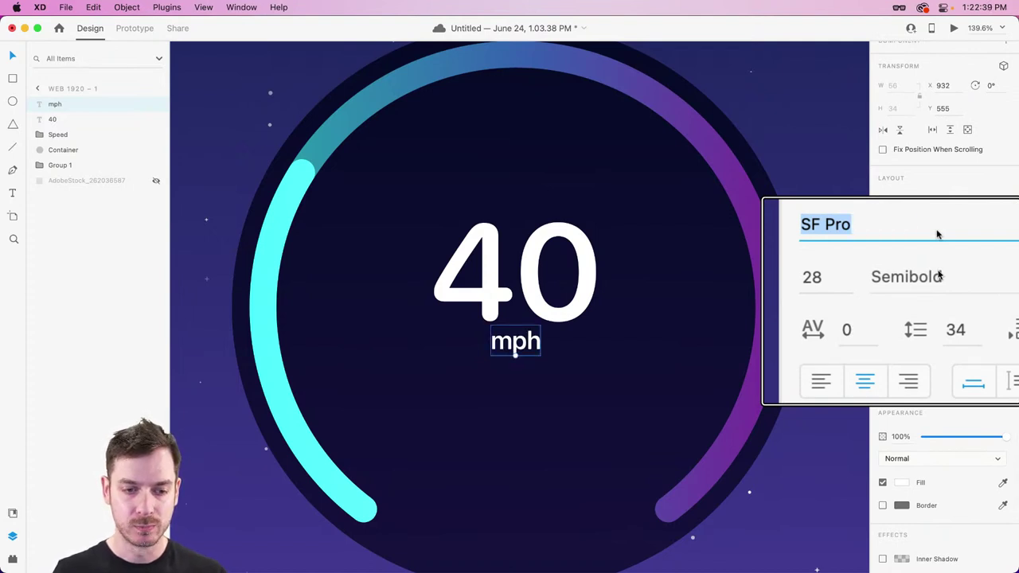
pyautogui.press('Down')
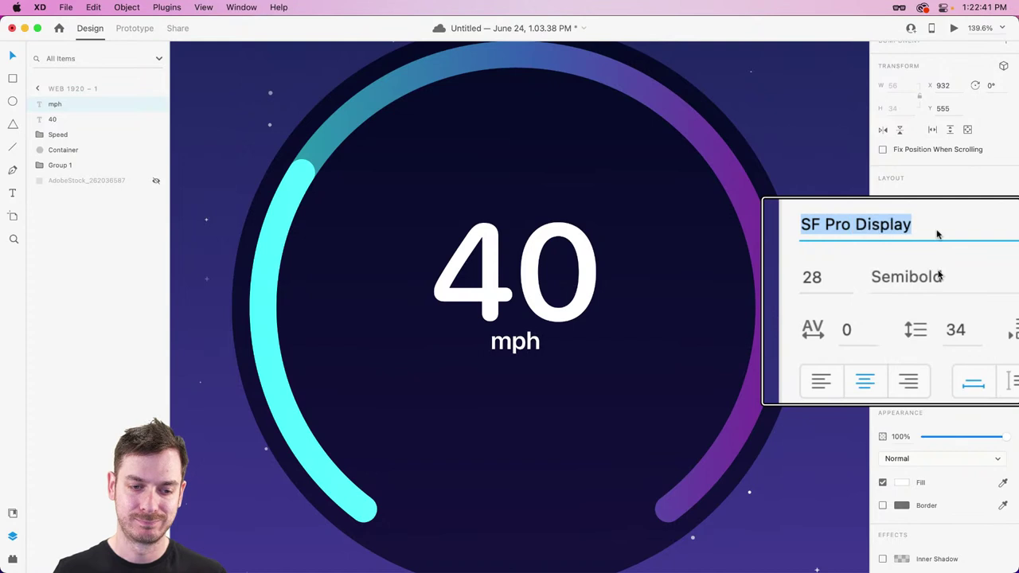
pyautogui.press('Up')
pyautogui.press('Down')
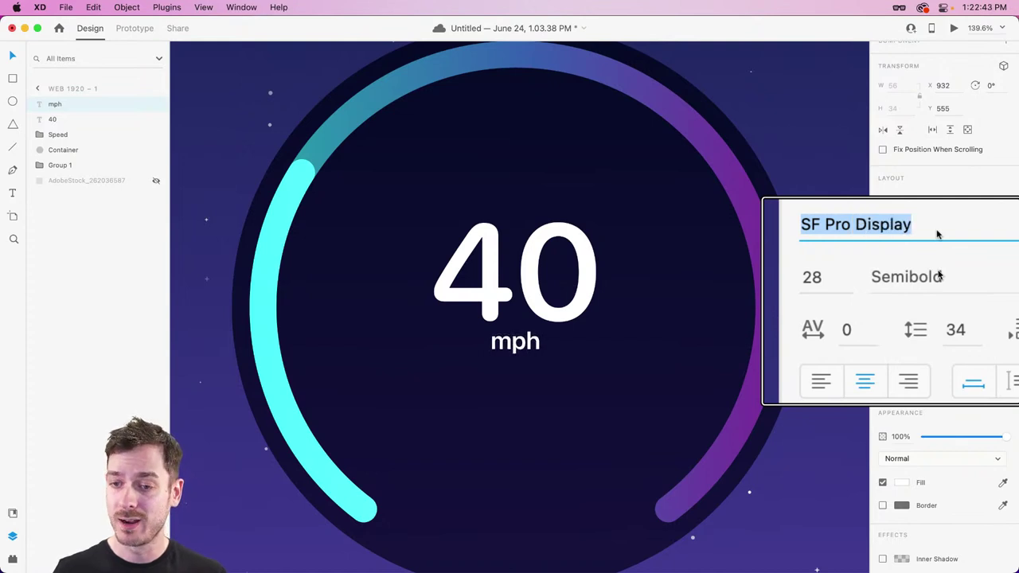
pyautogui.press('Down')
pyautogui.press('Down')
# Compare SF UI Text against SF Pro Text on mph and keep SF Pro Text Regular.
pyautogui.press('Down')
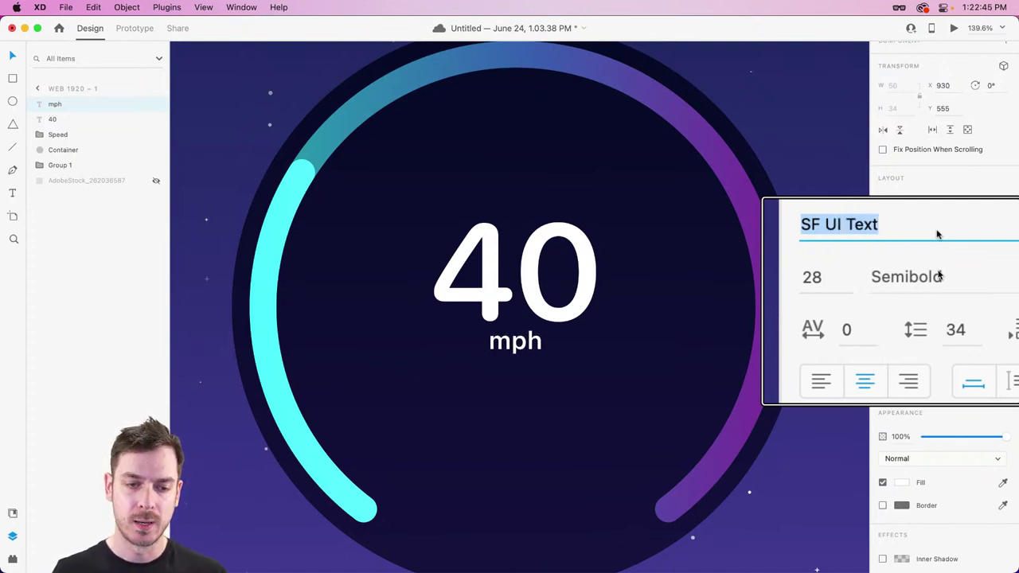
pyautogui.press('Up')
pyautogui.press('Down')
pyautogui.press('Up')
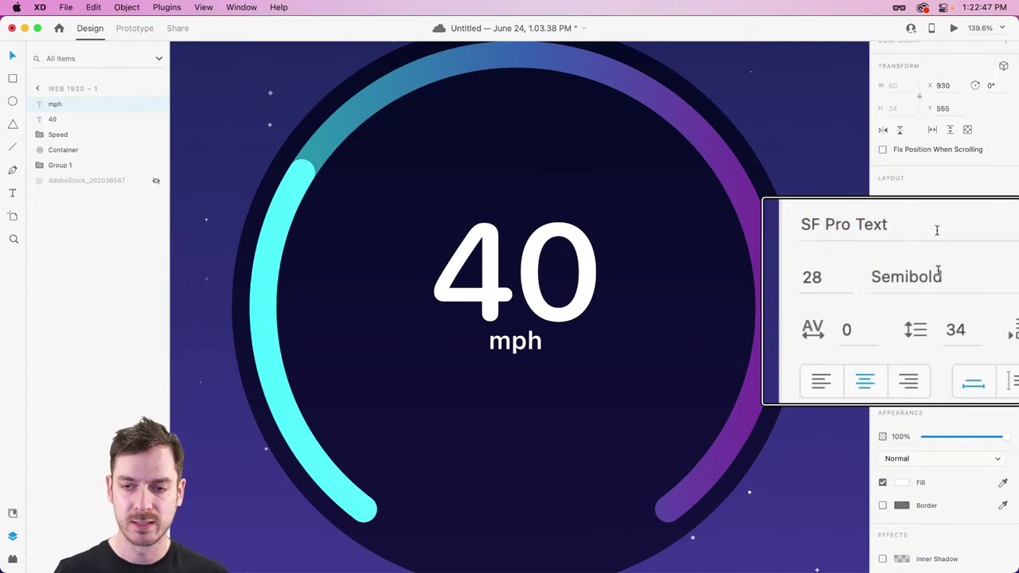
pyautogui.press('Return')
pyautogui.press('Down')
pyautogui.press('Down')
pyautogui.press('Up')
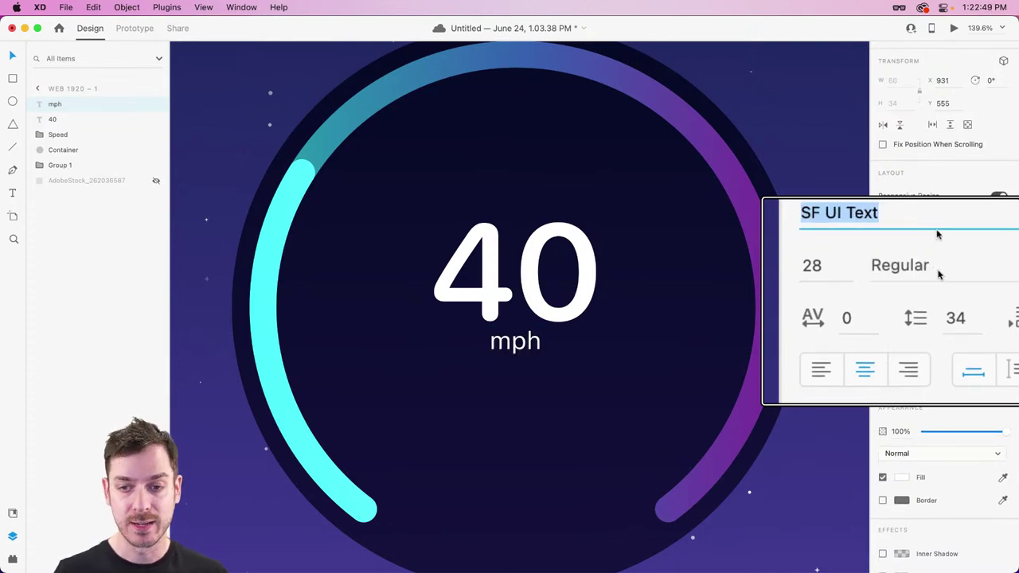
pyautogui.press('Return')
pyautogui.press('Down')
pyautogui.press('Up')
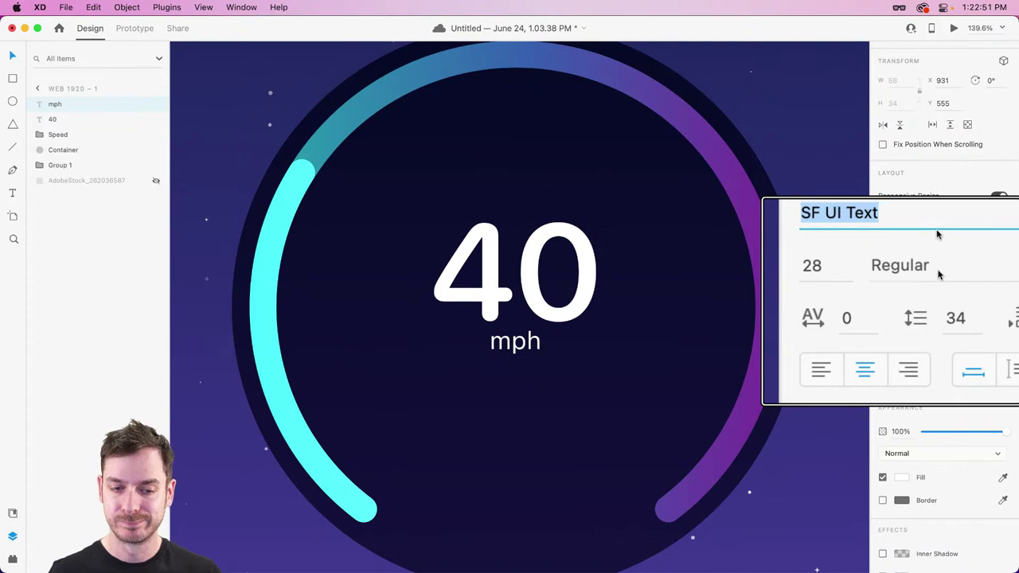
pyautogui.press('Down')
pyautogui.press('Up')
pyautogui.press('Up')
pyautogui.press('Down')
pyautogui.press('Up')
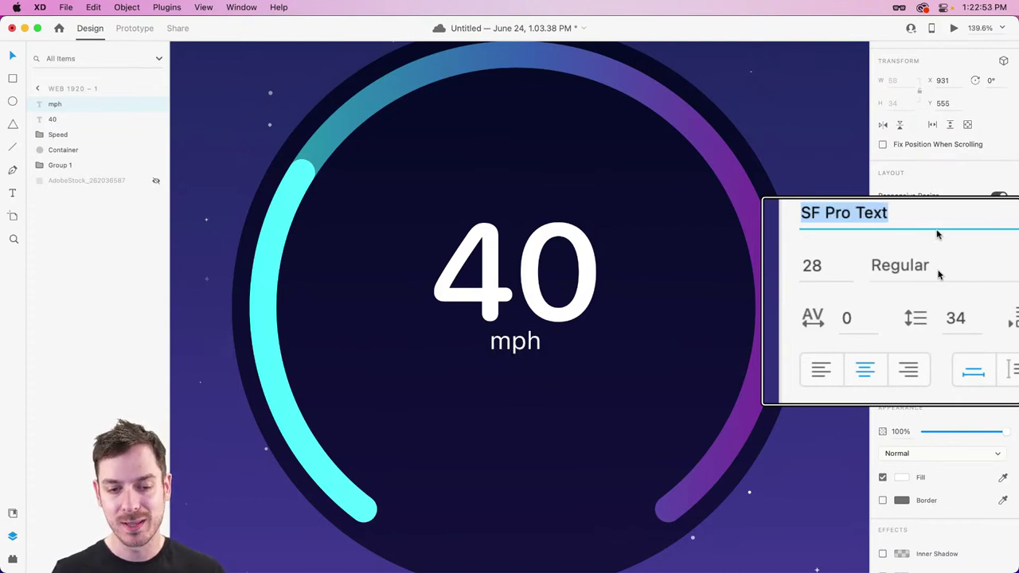
pyautogui.press('Down')
pyautogui.press('Up')
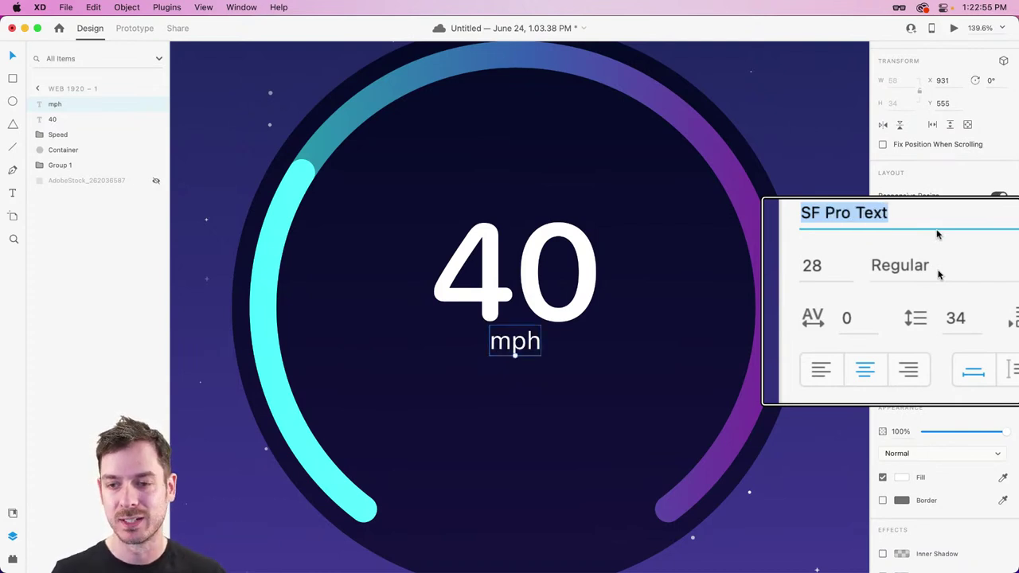
pyautogui.press('Return')
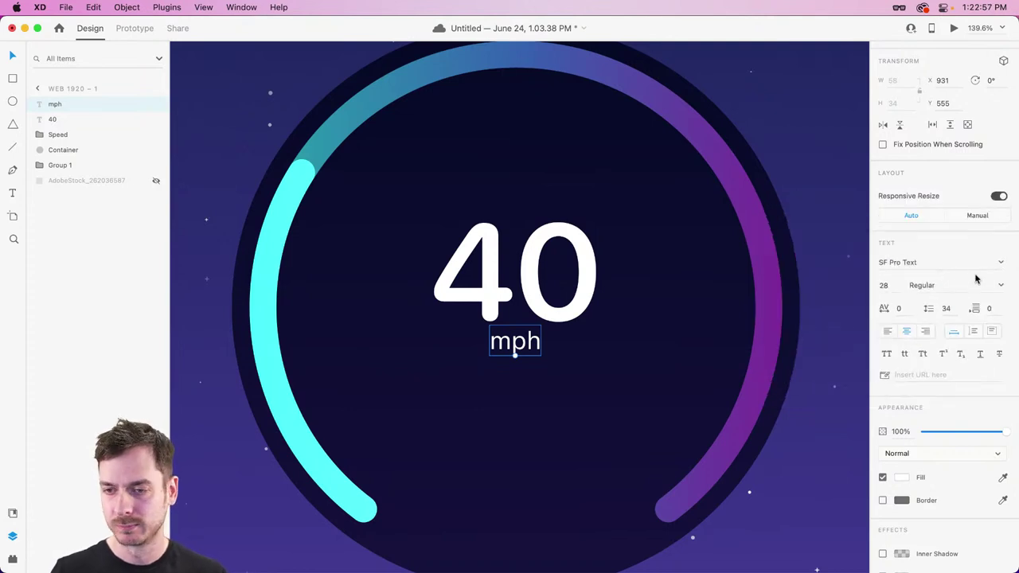
# Make mph Medium weight at 70% opacity and nudge it slightly up under the 40.
pyautogui.click(1001, 286)
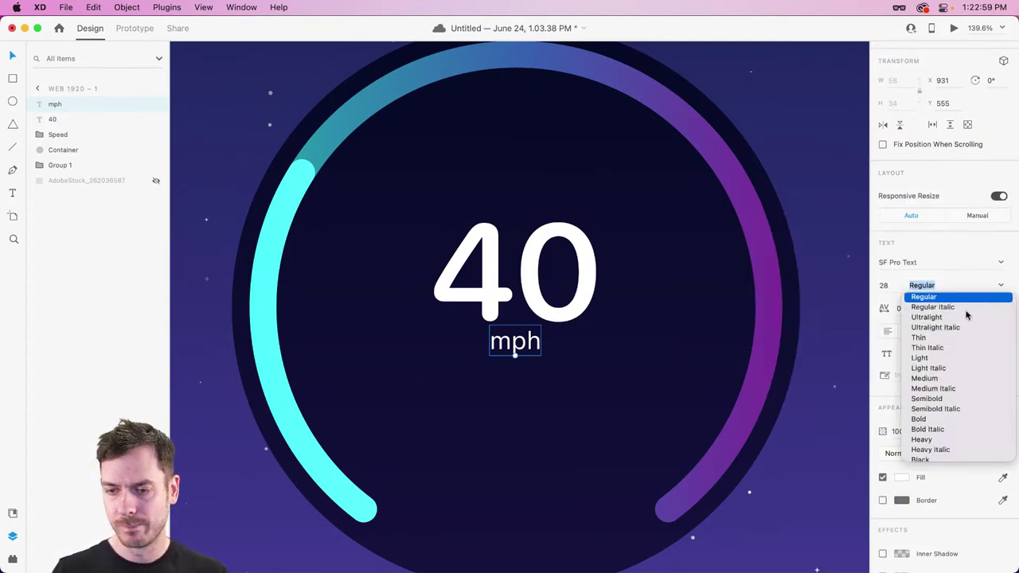
pyautogui.click(924, 378)
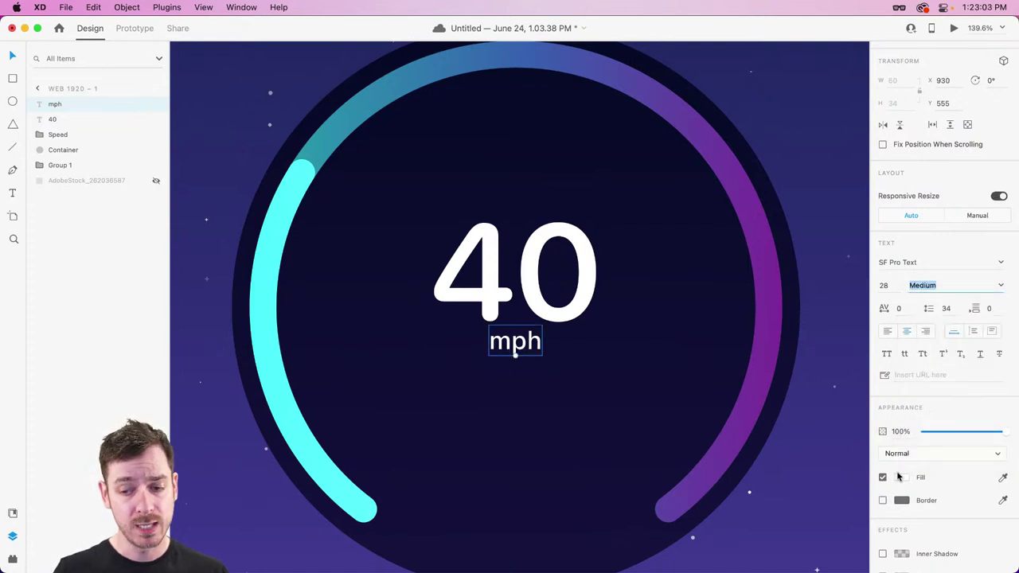
pyautogui.moveTo(1003, 431); pyautogui.dragTo(983, 432)
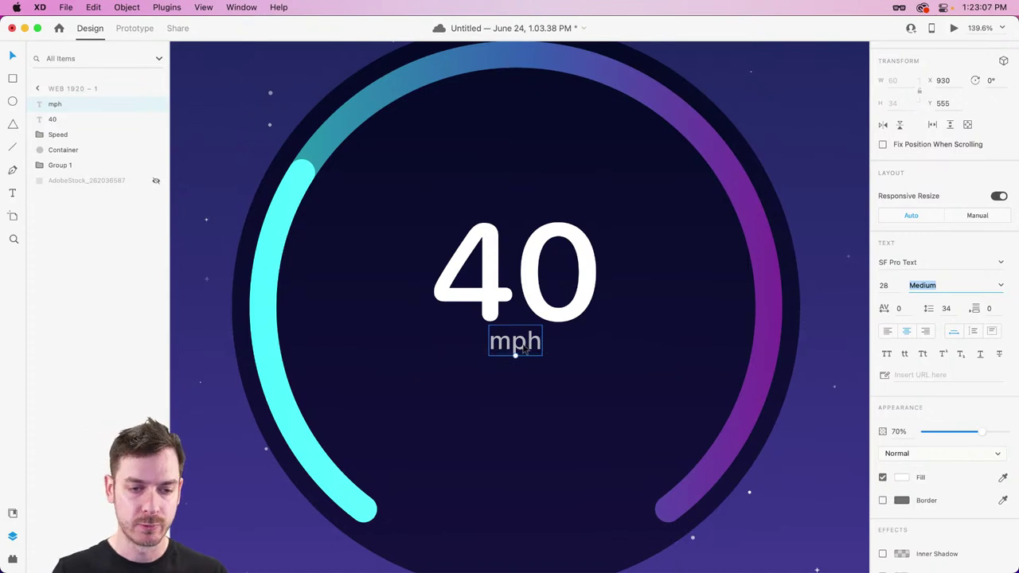
pyautogui.moveTo(516, 356); pyautogui.dragTo(518, 345)
pyautogui.scroll(-2, 523, 343)
# Duplicate the mph label downward and change its text to '63 km/h'.
pyautogui.moveTo(521, 307); pyautogui.dragTo(515, 465)
pyautogui.doubleClick(516, 456)
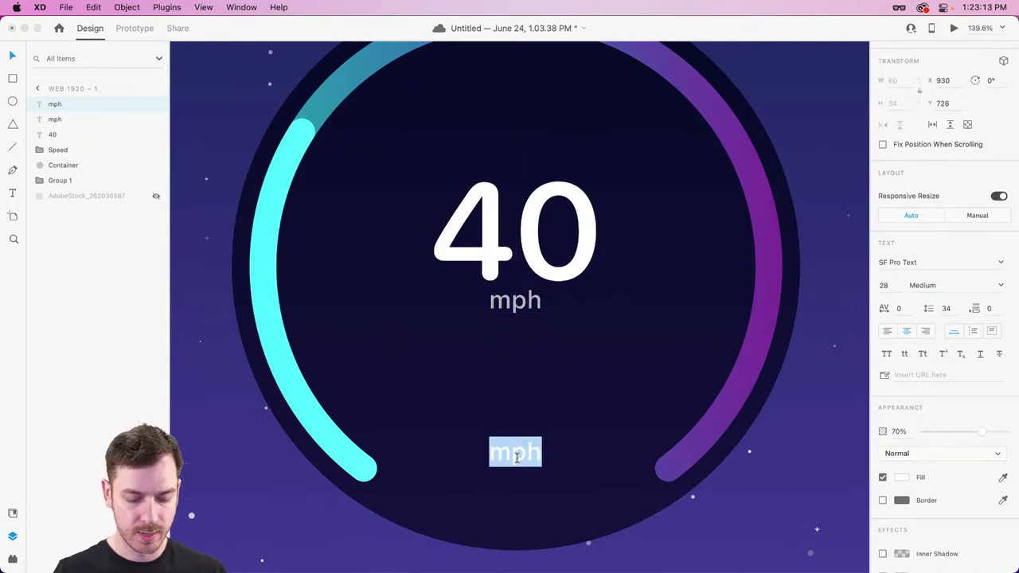
pyautogui.write('63')
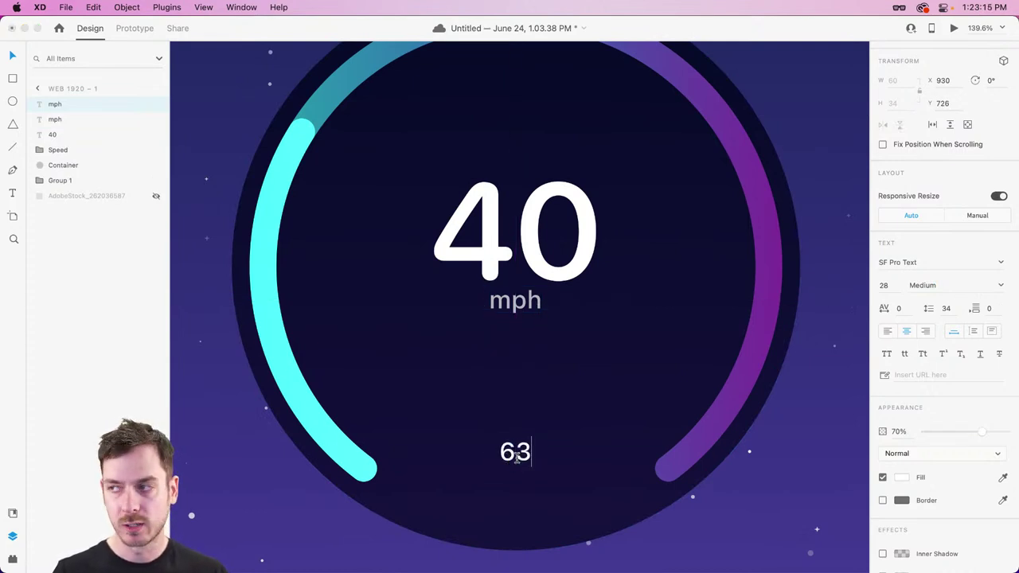
pyautogui.write(' km/')
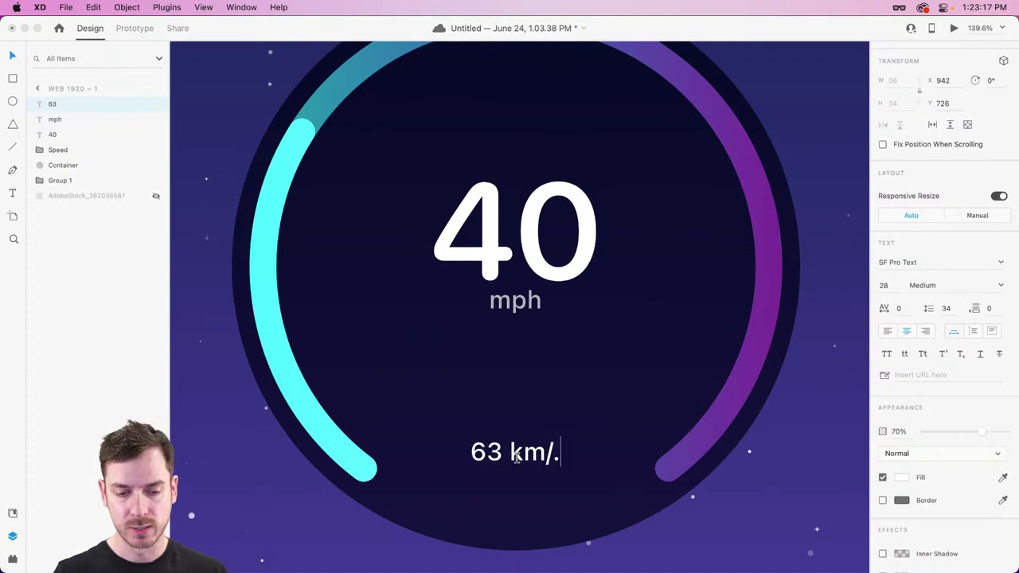
pyautogui.write('k')
pyautogui.press('BackSpace')
pyautogui.write('m')
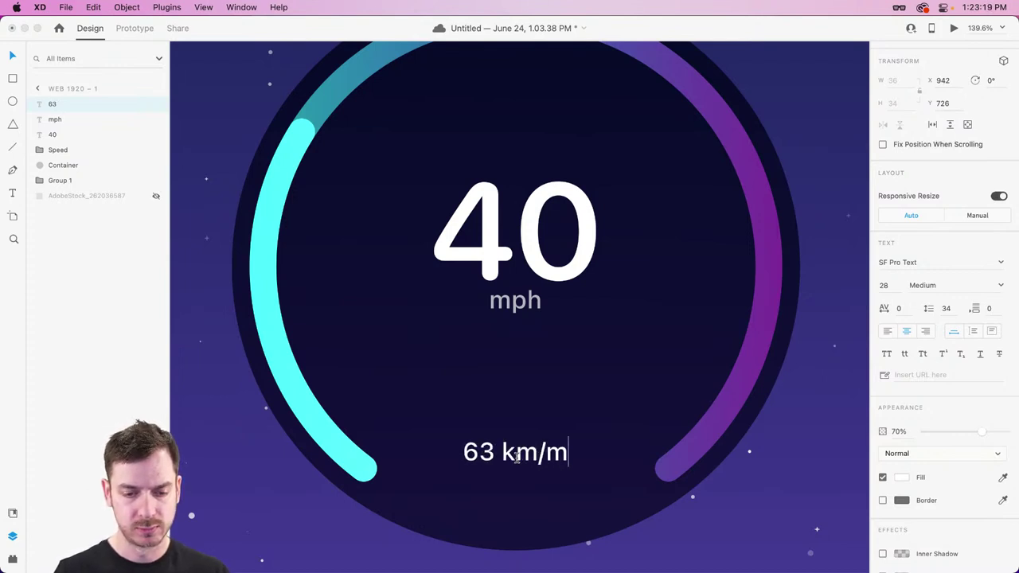
pyautogui.press('BackSpace')
pyautogui.write('h')
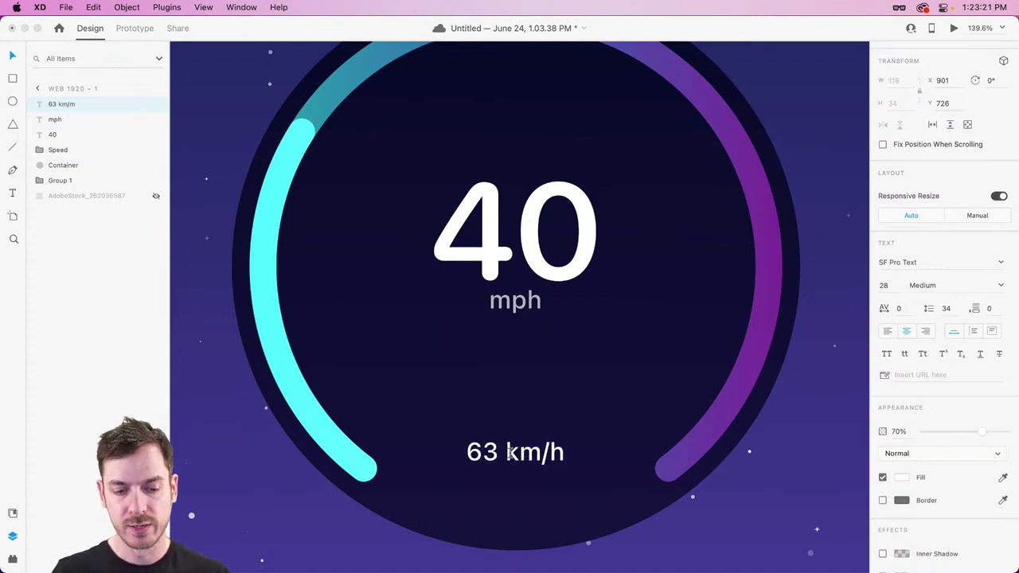
# Set '63 km/h' to 100% opacity, give its km/h part a #DDDDDD fill, and move it lower in the ring.
pyautogui.moveTo(507, 452); pyautogui.dragTo(571, 452)
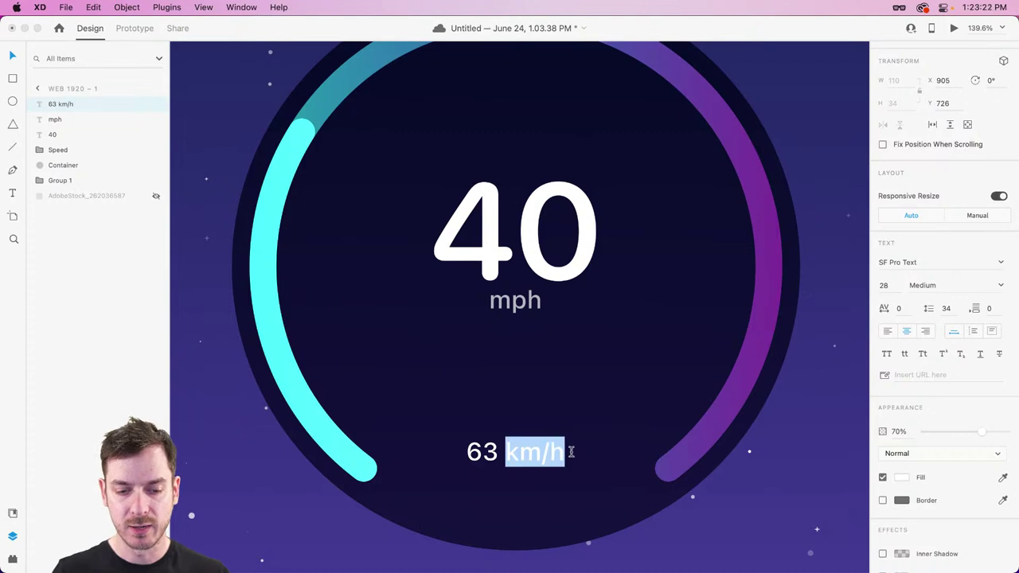
pyautogui.click(901, 477)
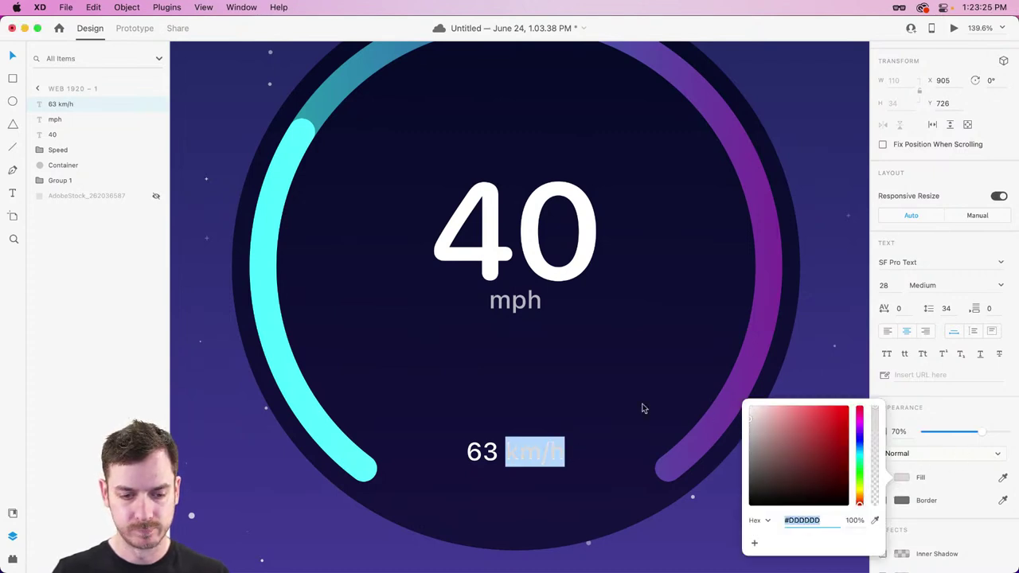
pyautogui.press('Escape')
pyautogui.doubleClick(486, 455)
pyautogui.click(497, 452)
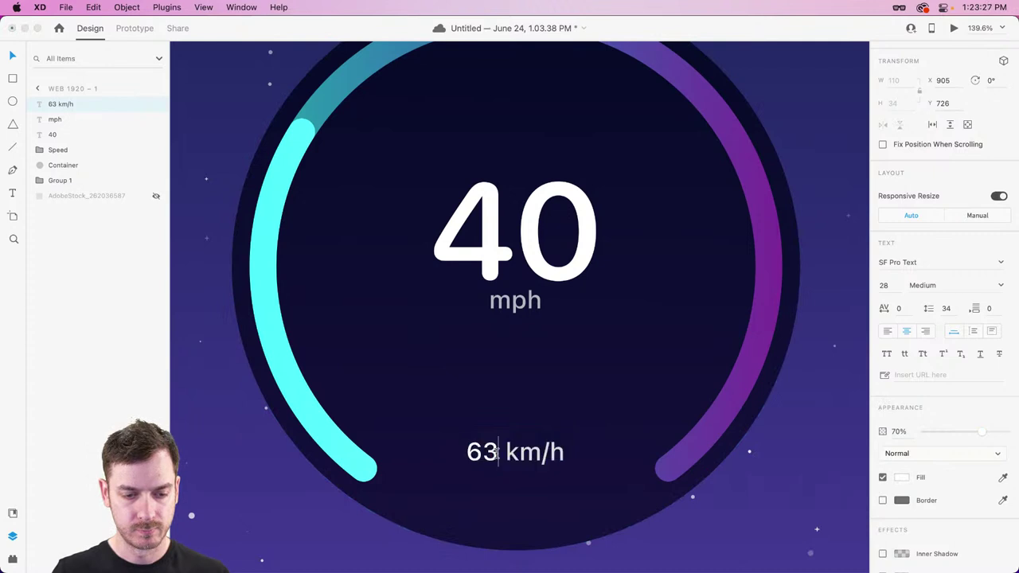
pyautogui.moveTo(987, 436); pyautogui.dragTo(1004, 434)
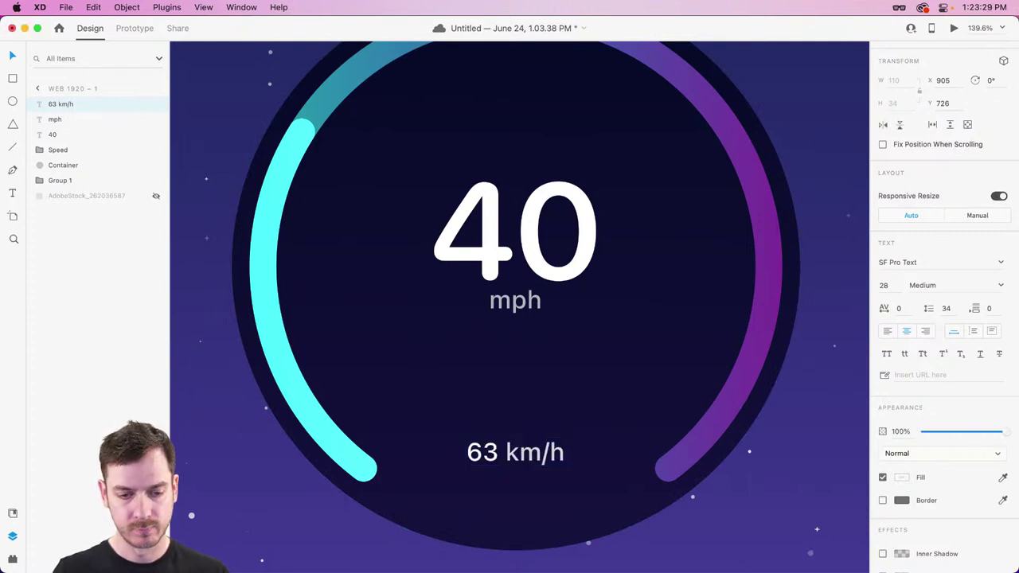
pyautogui.doubleClick(498, 448)
pyautogui.click(497, 448)
pyautogui.moveTo(498, 450); pyautogui.dragTo(433, 449)
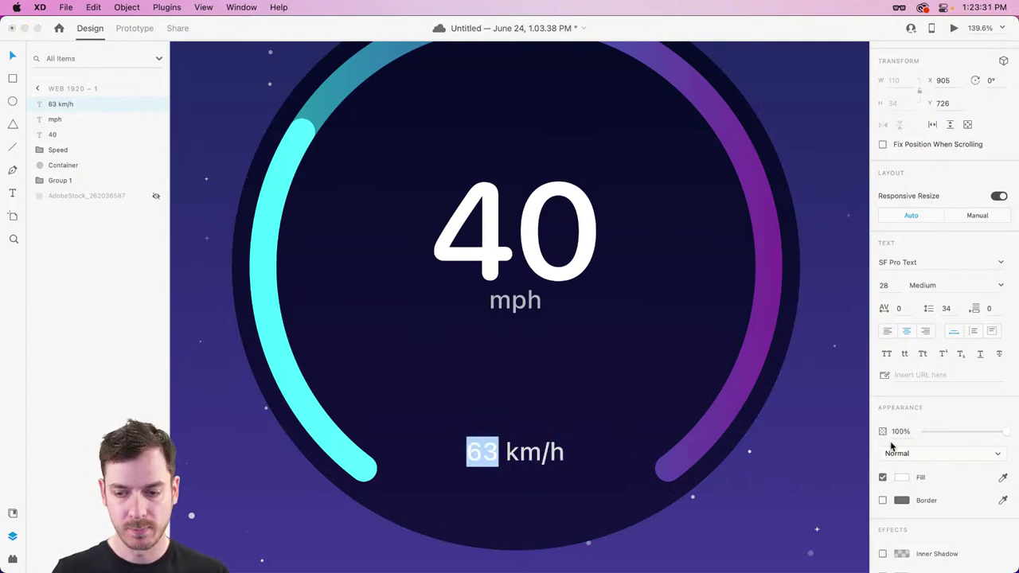
pyautogui.click(500, 452)
pyautogui.moveTo(502, 453); pyautogui.dragTo(565, 452)
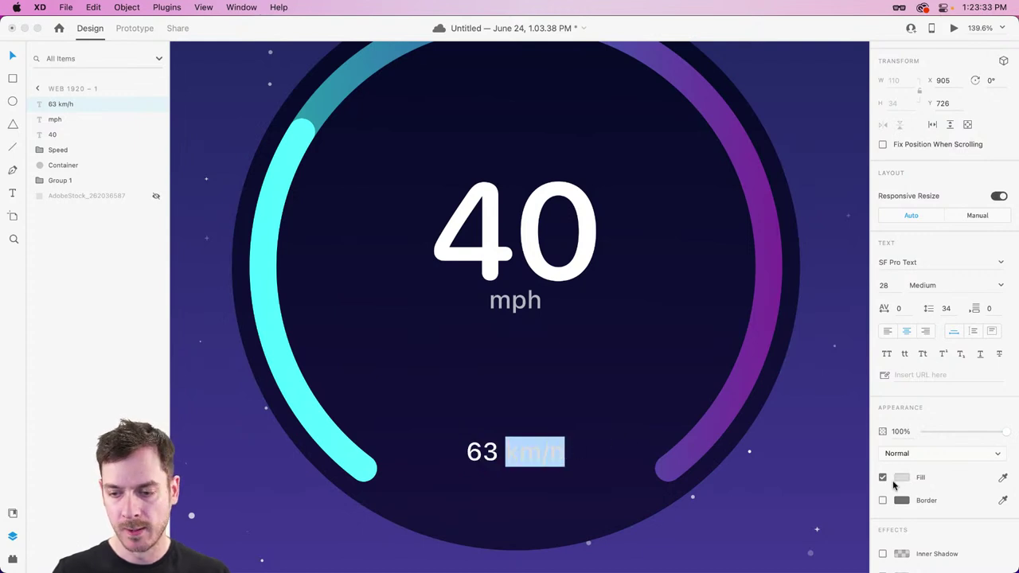
pyautogui.click(901, 477)
pyautogui.click(597, 431)
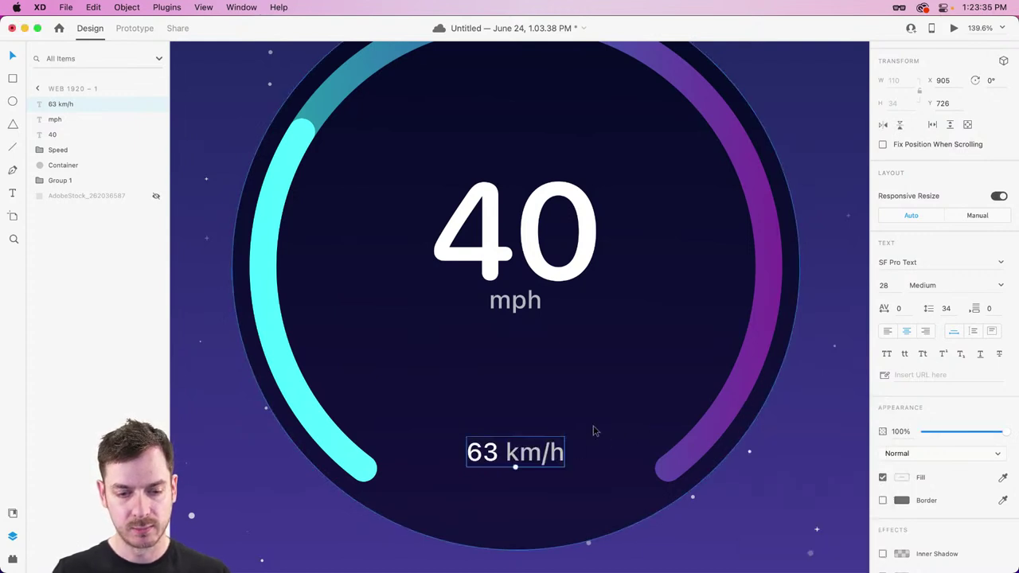
pyautogui.moveTo(532, 458); pyautogui.dragTo(531, 485)
pyautogui.scroll(-5, 524, 437)
# Move the 40 and mph labels down together to Y 429 along the centre guide.
pyautogui.click(520, 339)
pyautogui.keyDown('shift'); pyautogui.click(520, 372); pyautogui.keyUp('shift')
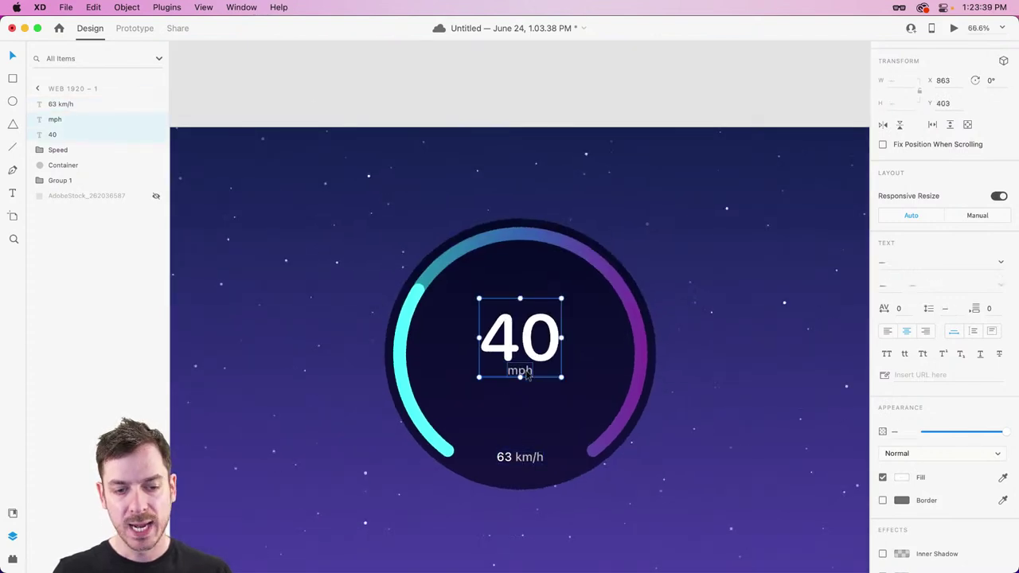
pyautogui.moveTo(522, 374); pyautogui.dragTo(530, 385)
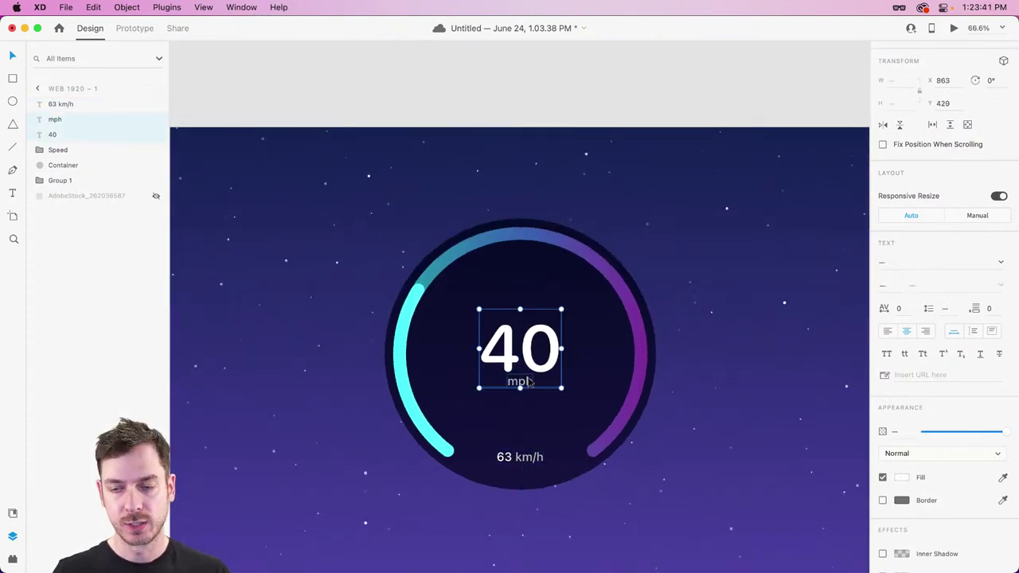
pyautogui.scroll(-2, 530, 385)
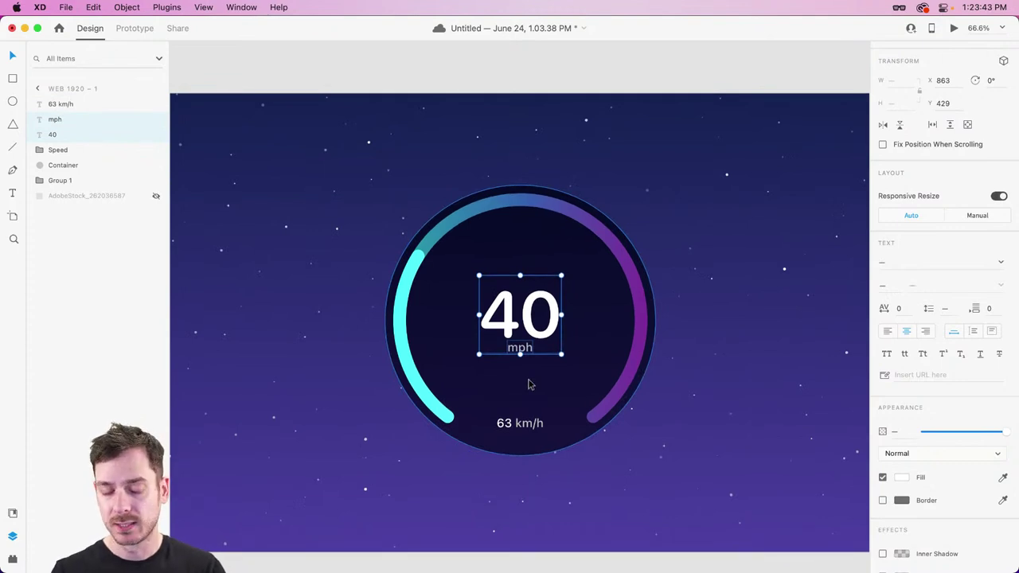
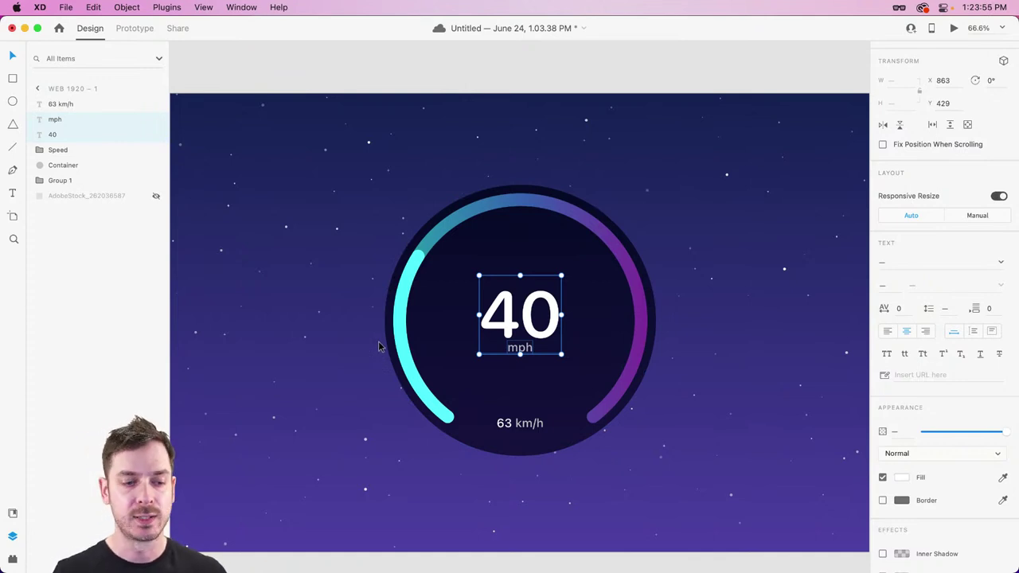
# Paste a copy of the Speed gauge arc and change its blend mode from Overlay to Normal.
pyautogui.click(397, 325)
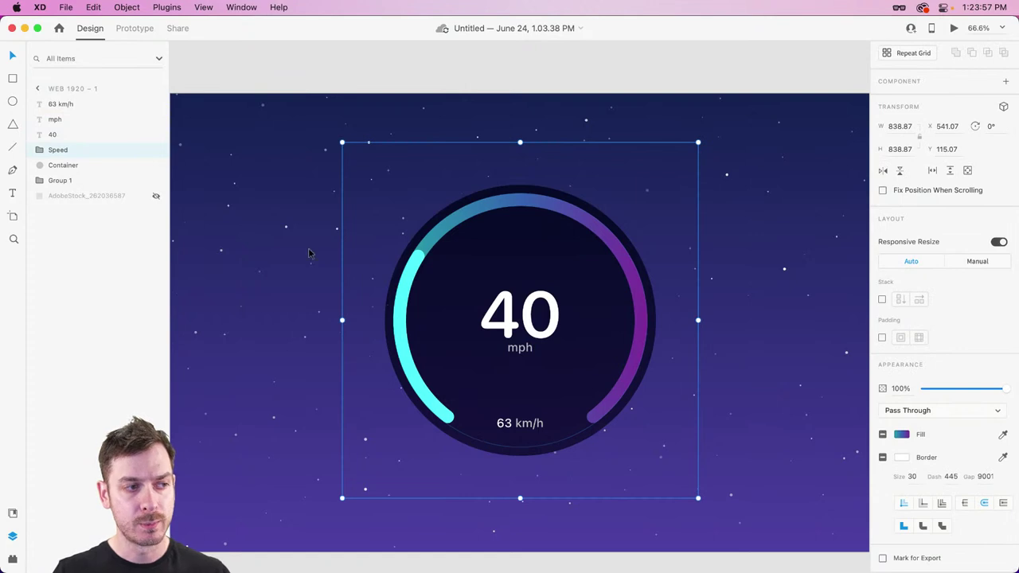
pyautogui.doubleClick(401, 321)
pyautogui.moveTo(400, 321); pyautogui.dragTo(377, 313)
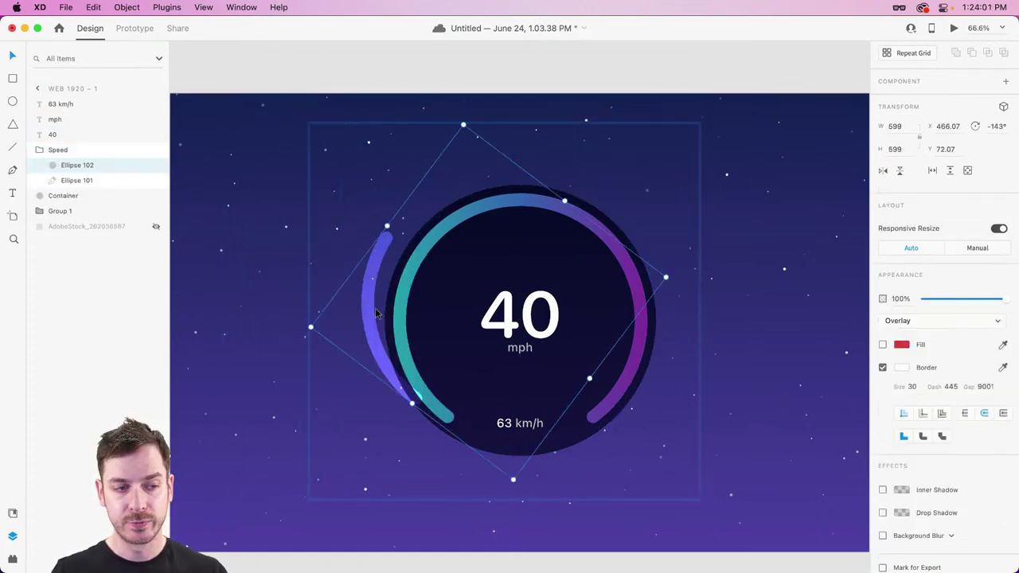
pyautogui.press('super+z')
pyautogui.click(100, 103)
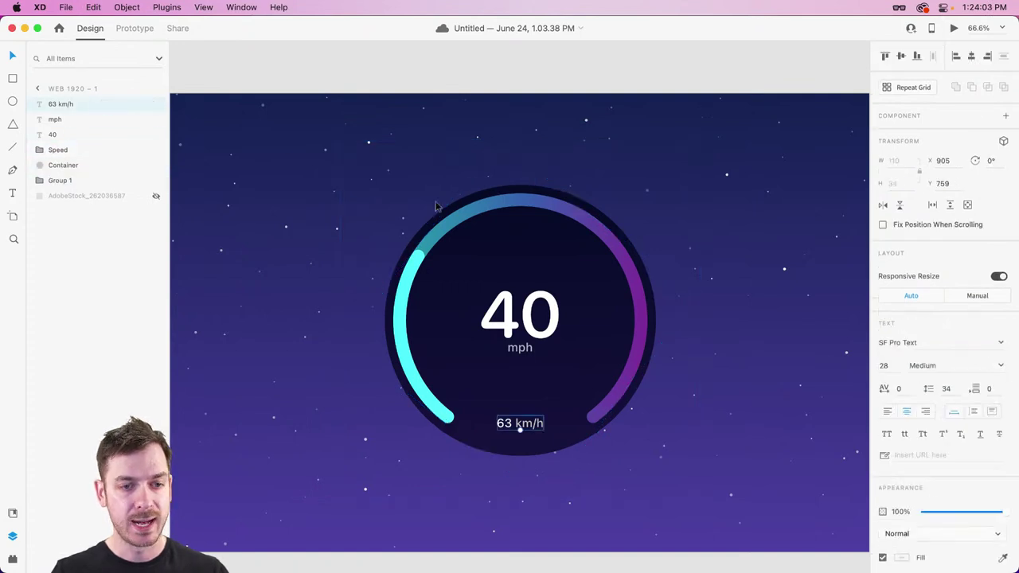
pyautogui.press('super+v')
pyautogui.click(909, 368)
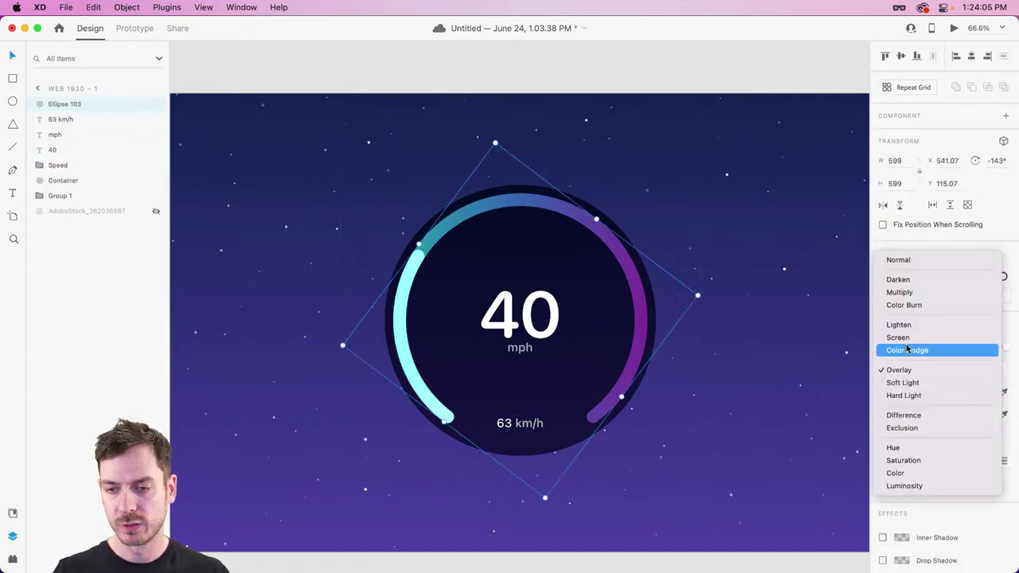
pyautogui.click(898, 259)
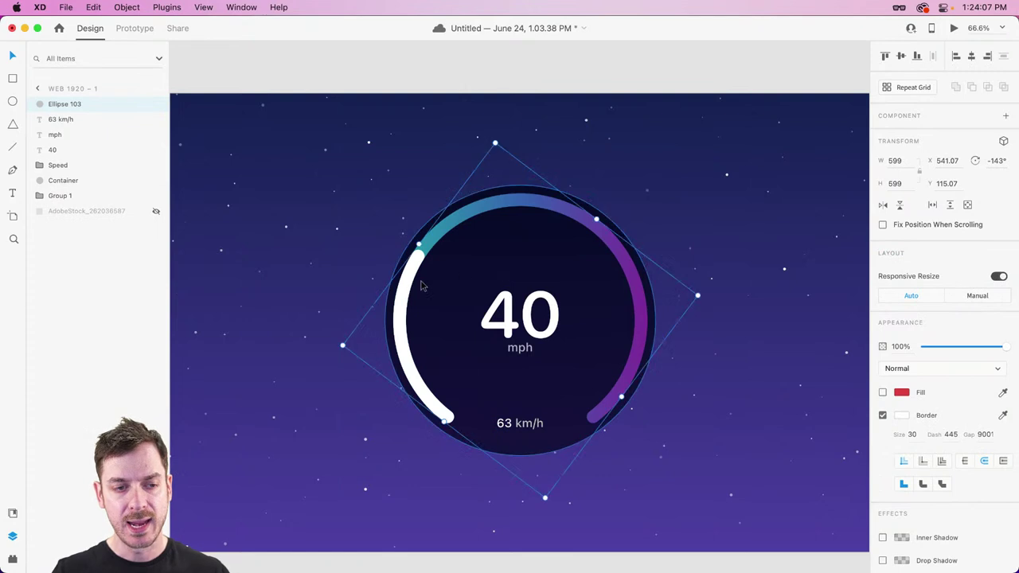
# Scale the white arc from its centre to 739×739, curving outside the speedometer ring.
pyautogui.moveTo(405, 286); pyautogui.dragTo(381, 288)
pyautogui.press('super+z')
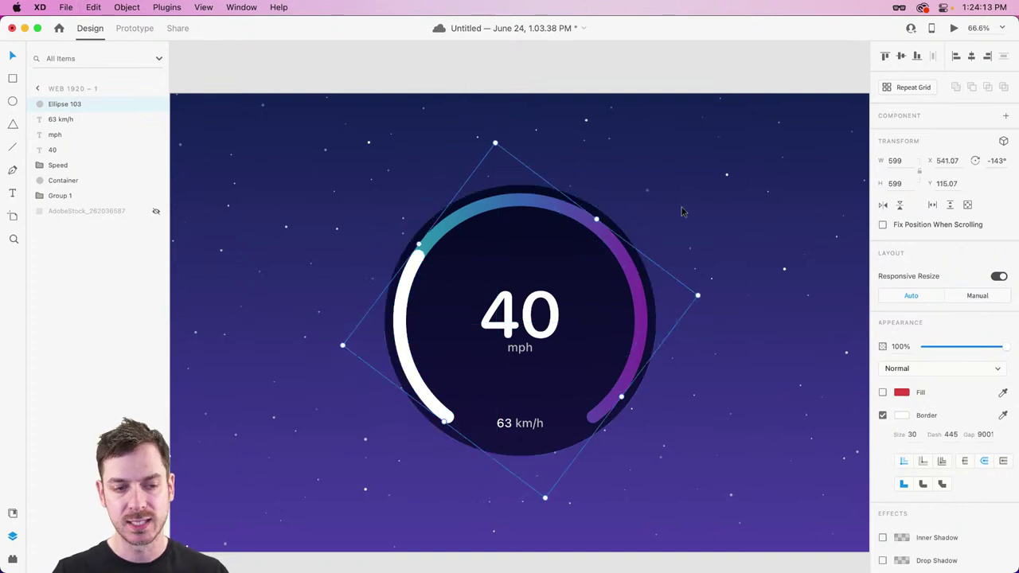
pyautogui.press('alt')
pyautogui.moveTo(698, 296); pyautogui.dragTo(744, 274)
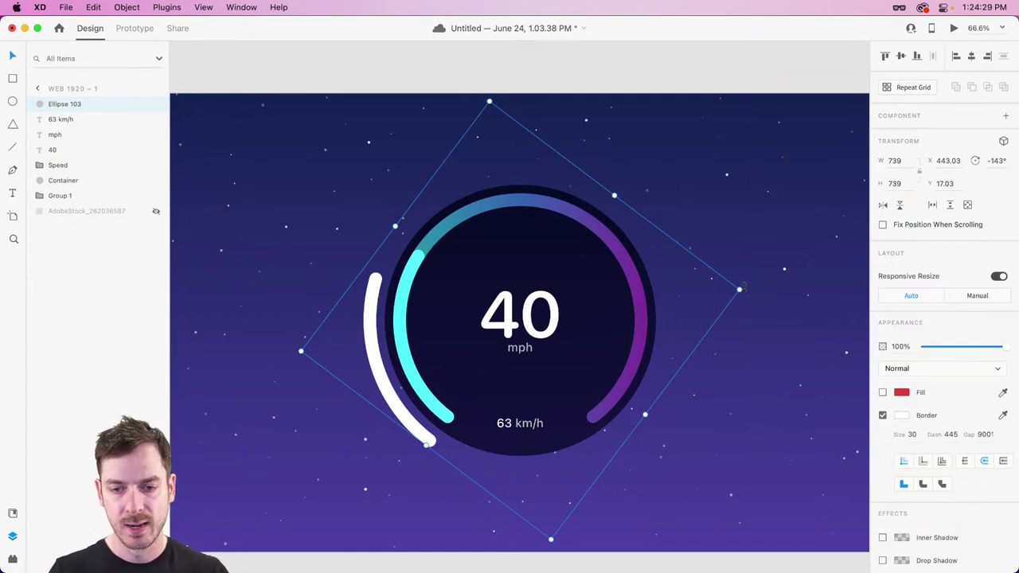
# Give the outer white arc border size 24, dash 275 and 38% opacity.
pyautogui.click(912, 434)
pyautogui.scroll(-1, 911, 434)
pyautogui.press('Down')
pyautogui.press('Down')
pyautogui.press('Down')
pyautogui.press('Down')
pyautogui.press('Down')
pyautogui.press('Down')
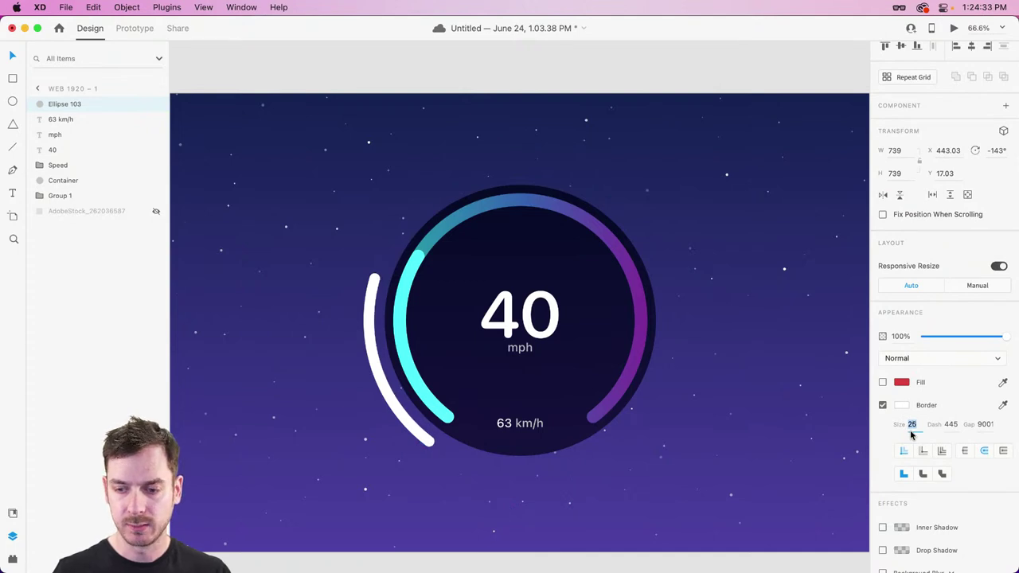
pyautogui.click(950, 424)
pyautogui.hotkey('shift', 'Down')
pyautogui.hotkey('shift', 'Down')
pyautogui.hotkey('shift', 'Down')
pyautogui.hotkey('shift', 'Down')
pyautogui.hotkey('shift', 'Down')
pyautogui.hotkey('shift', 'Down')
pyautogui.hotkey('shift', 'Down')
pyautogui.hotkey('shift', 'Down')
pyautogui.hotkey('shift', 'Down')
pyautogui.hotkey('shift', 'Down')
pyautogui.hotkey('shift', 'Down')
pyautogui.hotkey('shift', 'Down')
pyautogui.hotkey('shift', 'Down')
pyautogui.hotkey('shift', 'Down')
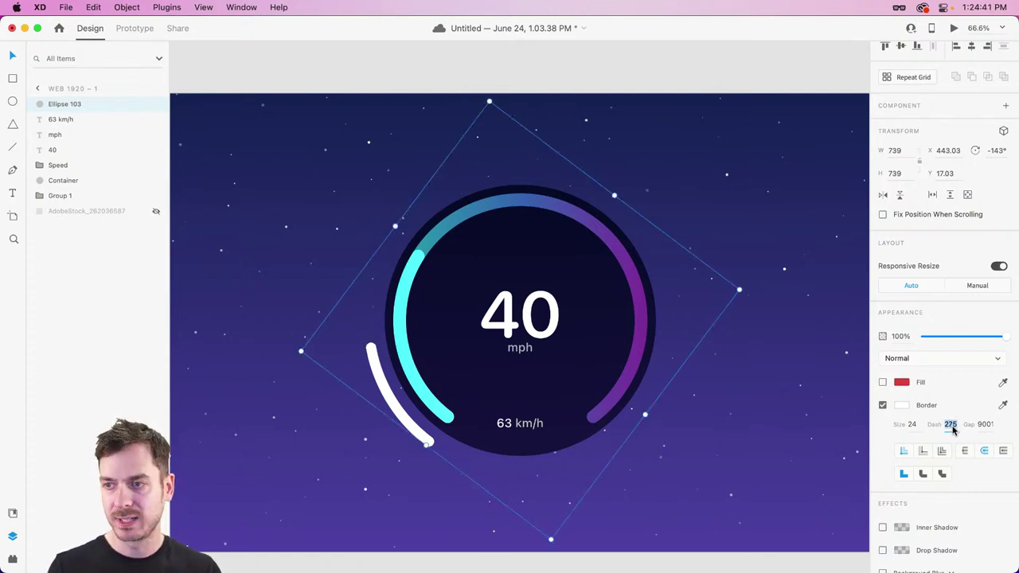
pyautogui.press('Return')
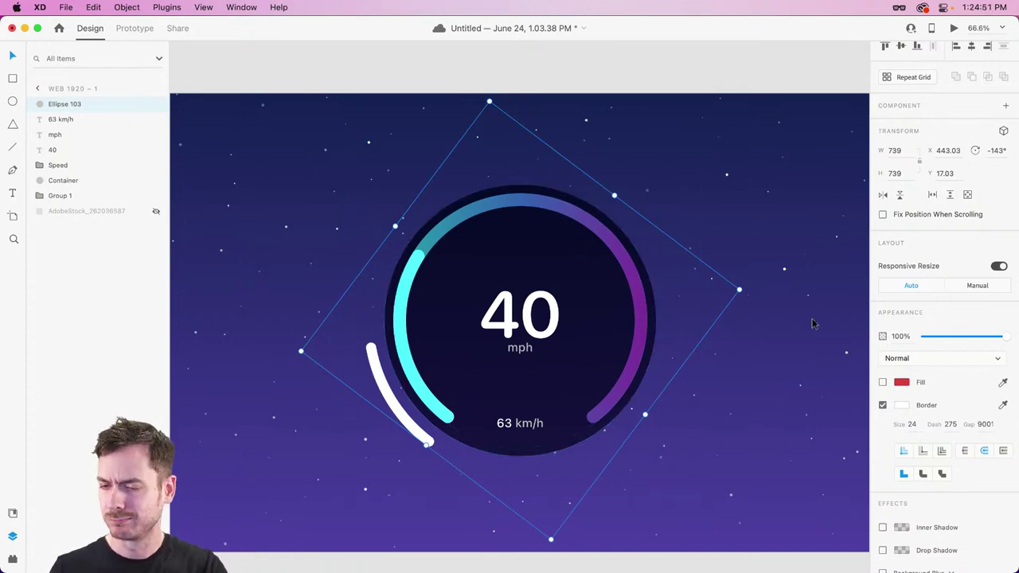
pyautogui.moveTo(1000, 337); pyautogui.dragTo(951, 336)
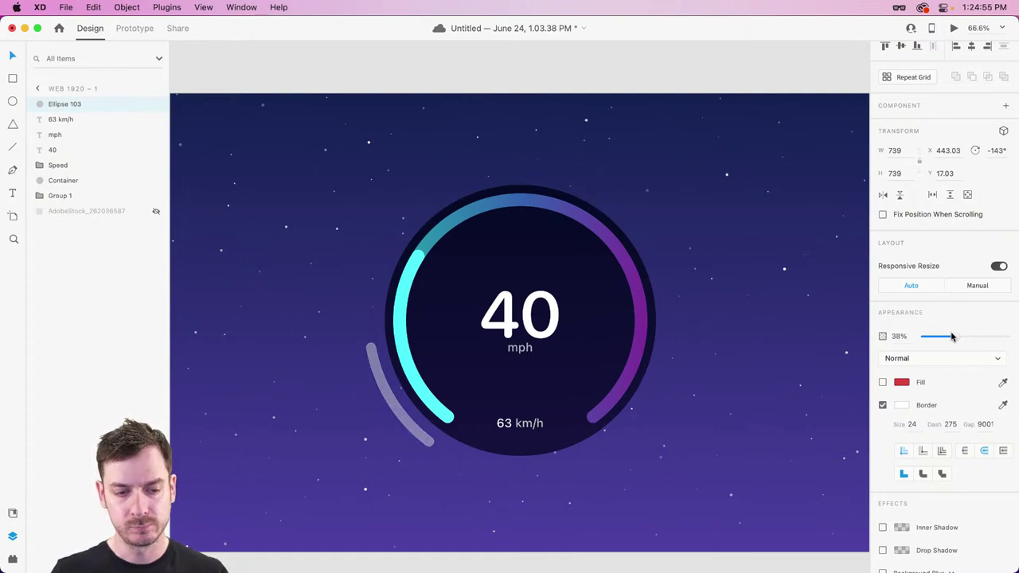
# Duplicate the faded arc, set the copy to 100% opacity and dash 105, then deselect.
pyautogui.press('super+d')
pyautogui.moveTo(953, 336); pyautogui.dragTo(1006, 336)
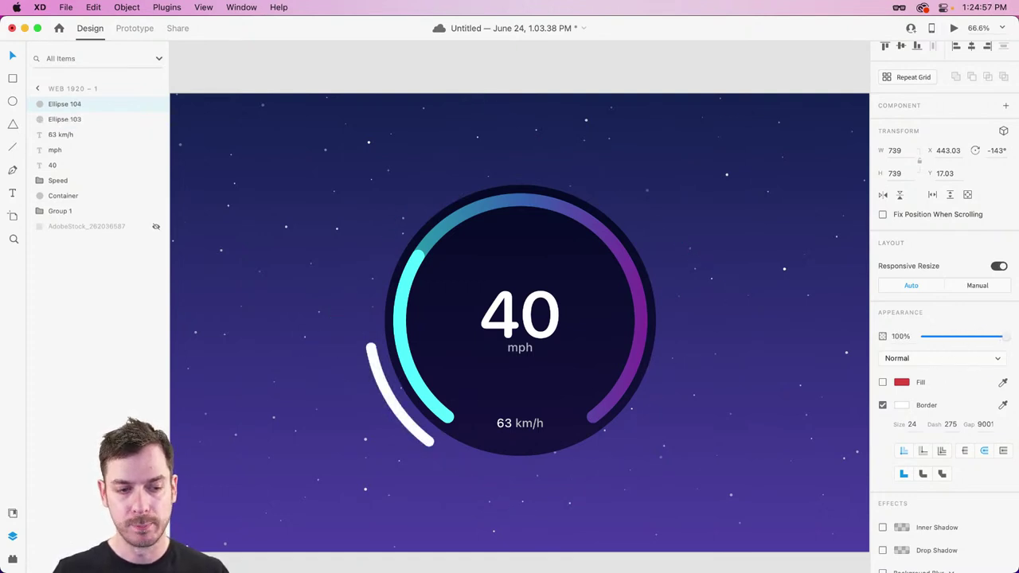
pyautogui.click(912, 424)
pyautogui.write('4')
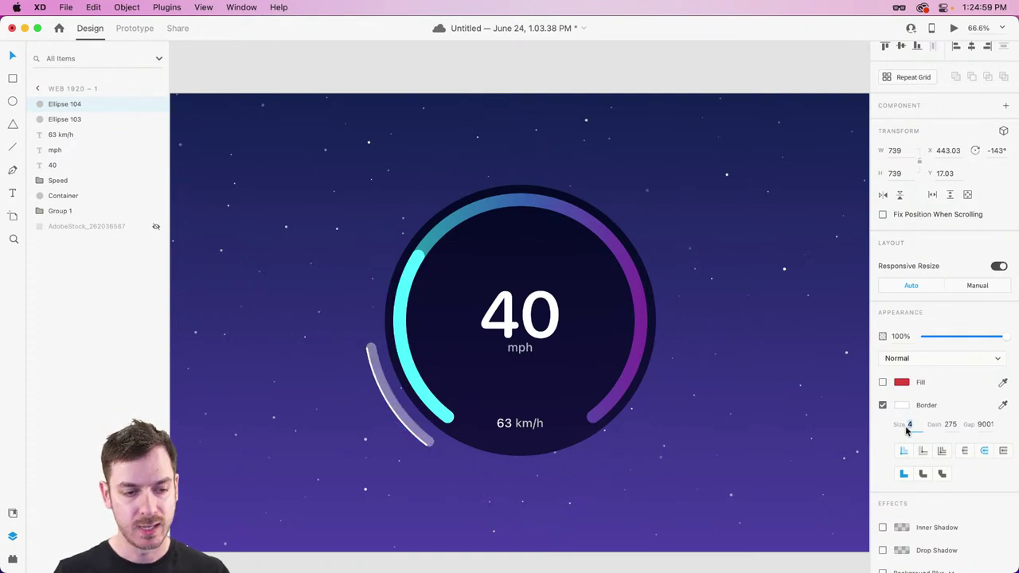
pyautogui.press('Escape')
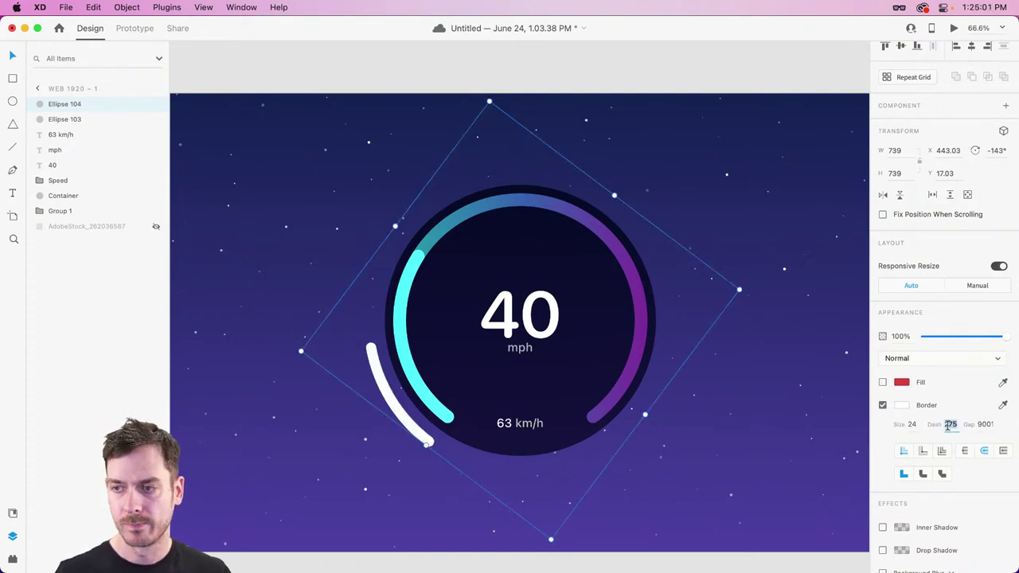
pyautogui.hotkey('shift', 'Down')
pyautogui.hotkey('shift', 'Down')
pyautogui.hotkey('shift', 'Down')
pyautogui.hotkey('shift', 'Down')
pyautogui.hotkey('shift', 'Down')
pyautogui.hotkey('shift', 'Down')
pyautogui.hotkey('shift', 'Down')
pyautogui.hotkey('shift', 'Down')
pyautogui.hotkey('shift', 'Down')
pyautogui.hotkey('shift', 'Down')
pyautogui.hotkey('shift', 'Down')
pyautogui.hotkey('shift', 'Down')
pyautogui.hotkey('shift', 'Down')
pyautogui.hotkey('shift', 'Down')
pyautogui.hotkey('shift', 'Down')
pyautogui.hotkey('shift', 'Down')
pyautogui.hotkey('shift', 'Down')
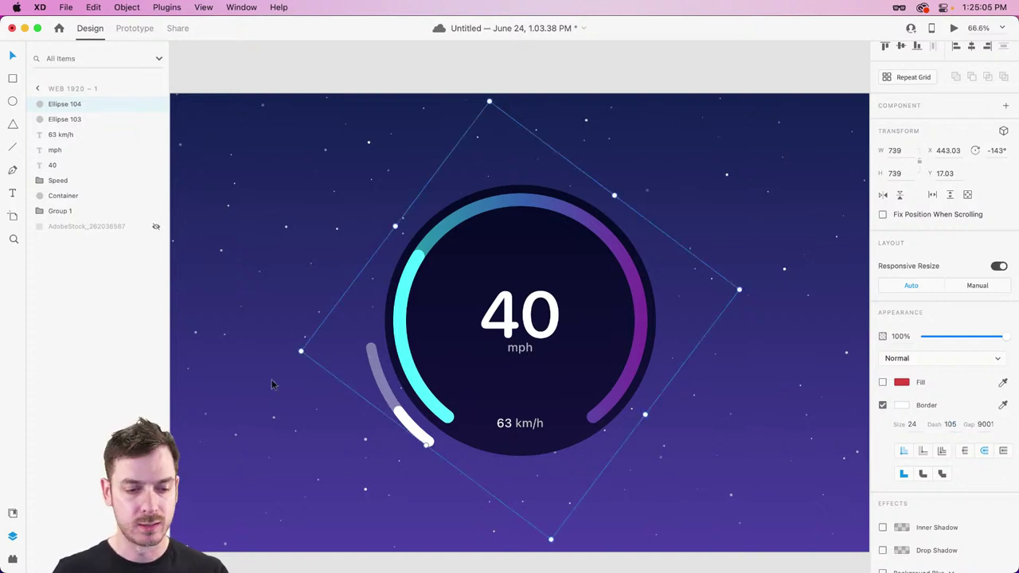
pyautogui.scroll(5, 377, 398)
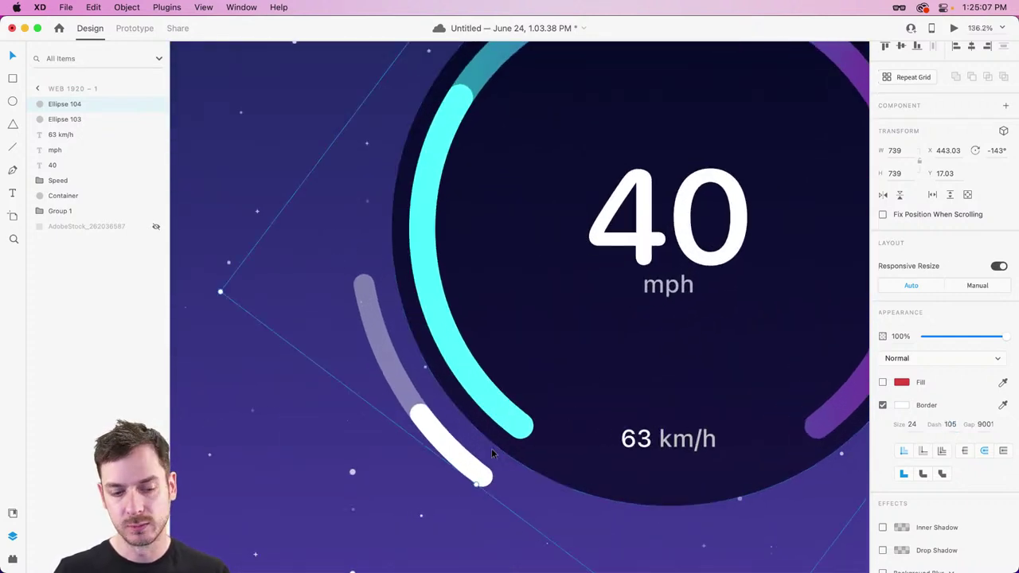
pyautogui.scroll(-4, 516, 488)
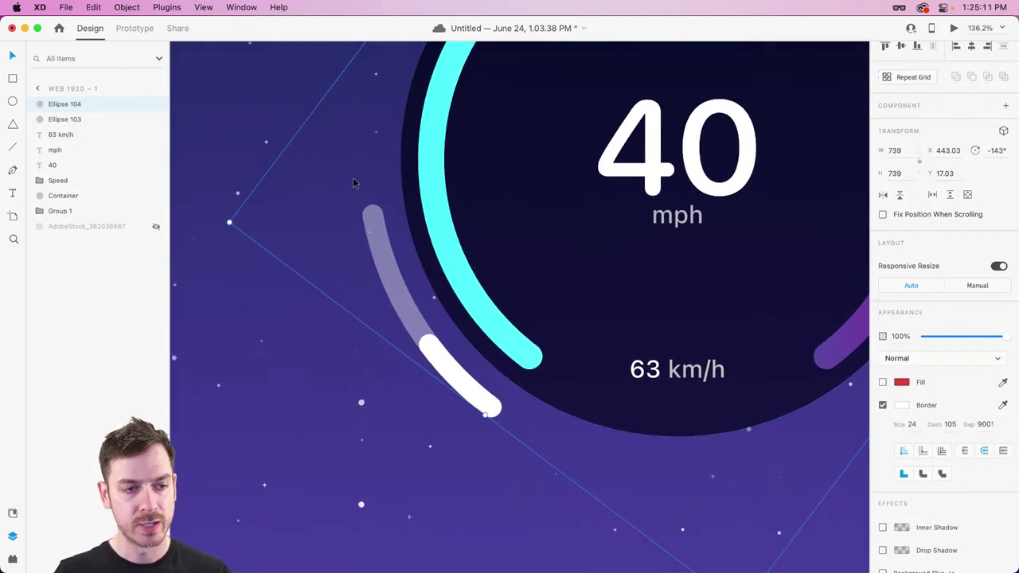
pyautogui.press('Escape')
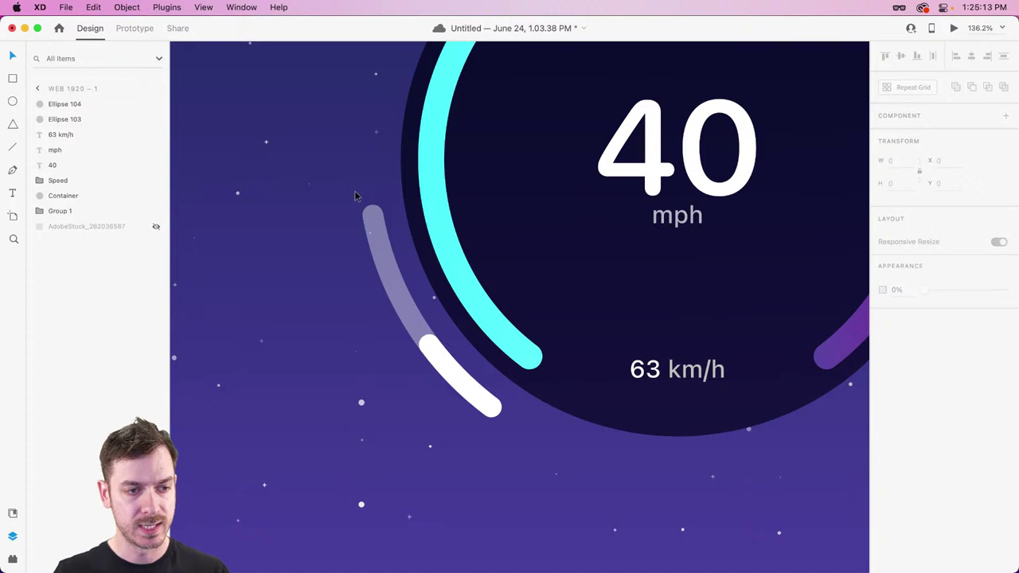
# Add a Bold 'F' label above the fuel arc's top end, rotated to follow the arc.
pyautogui.press('t')
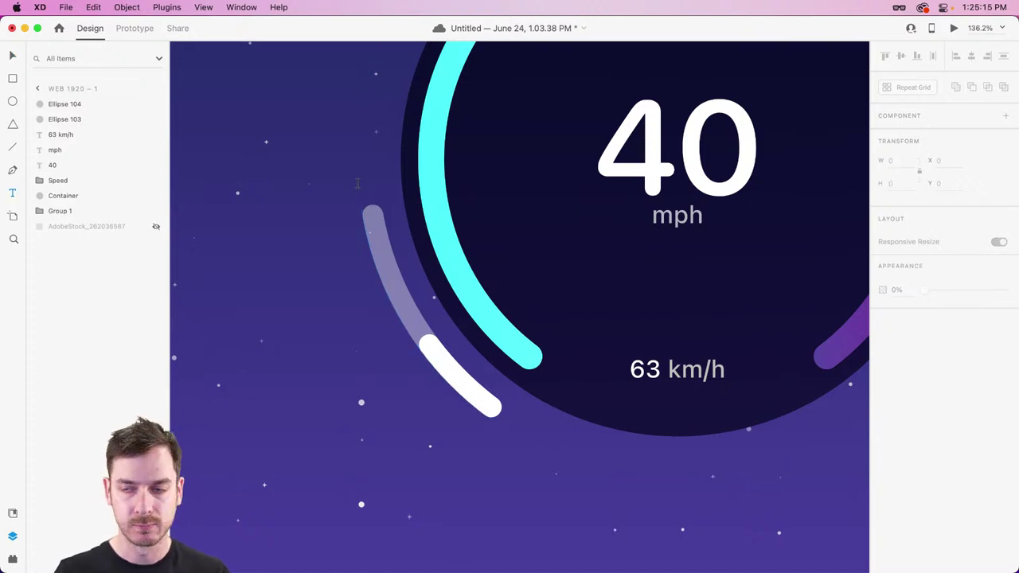
pyautogui.click(357, 183)
pyautogui.write('F')
pyautogui.press('Escape')
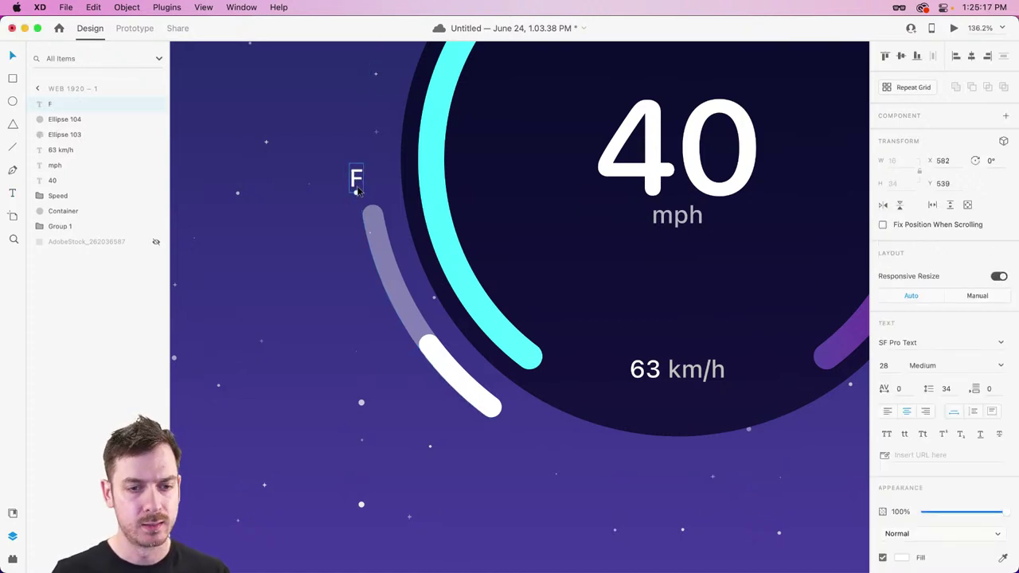
pyautogui.click(1001, 365)
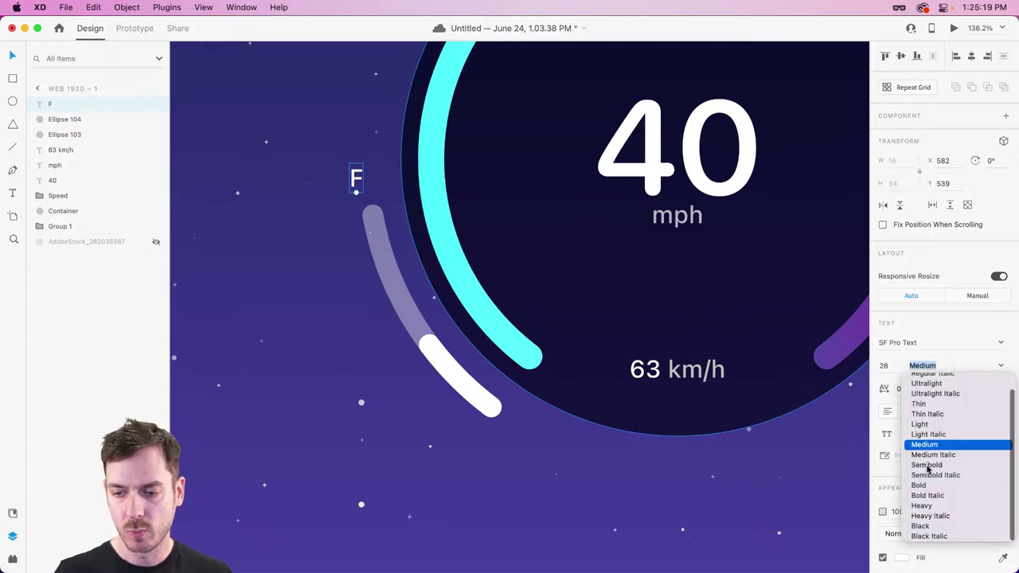
pyautogui.click(928, 466)
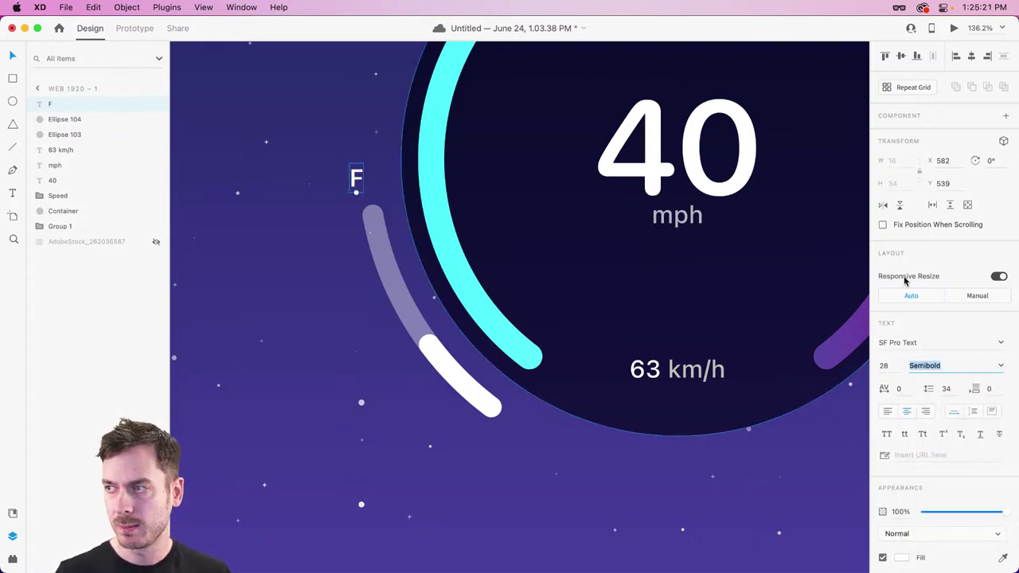
pyautogui.click(1001, 366)
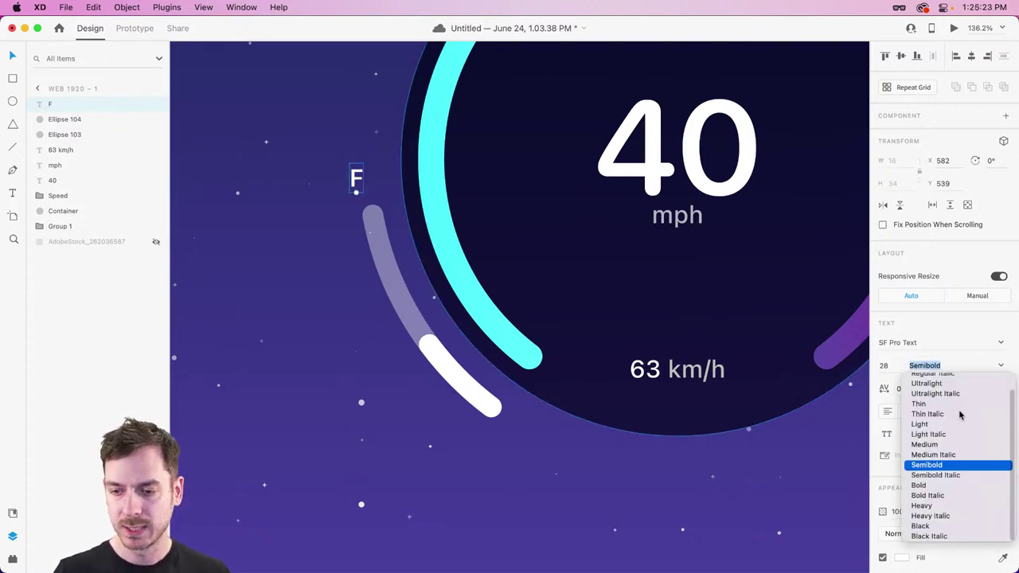
pyautogui.click(921, 487)
pyautogui.press('super+Return')
pyautogui.press('super+w')
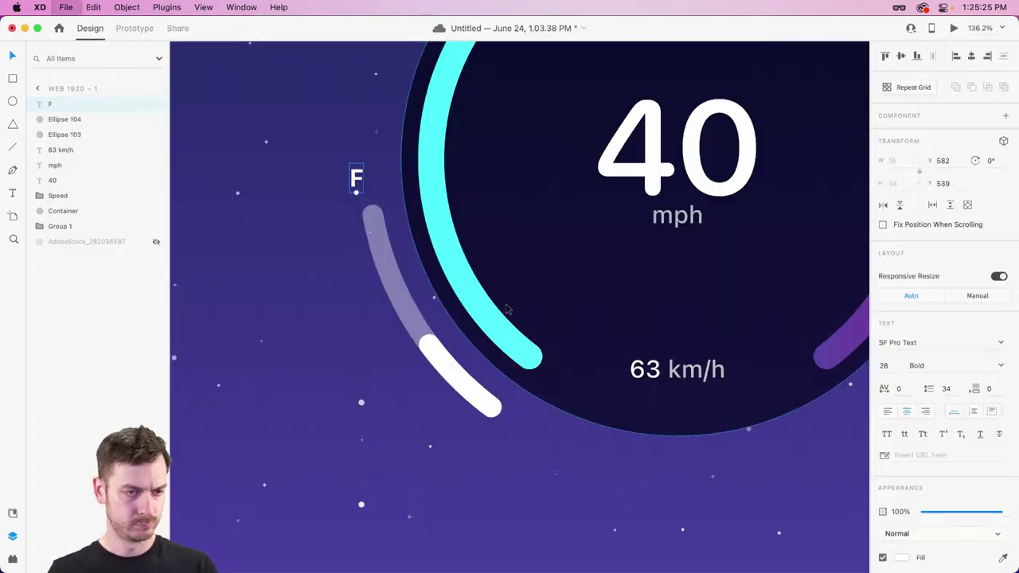
pyautogui.moveTo(342, 199); pyautogui.dragTo(522, 432)
# Change the copied label to 'E', rotated 36° at the arc's lower end, then switch to Safari.
pyautogui.doubleClick(510, 428)
pyautogui.write('E')
pyautogui.press('Up')
pyautogui.press('Up')
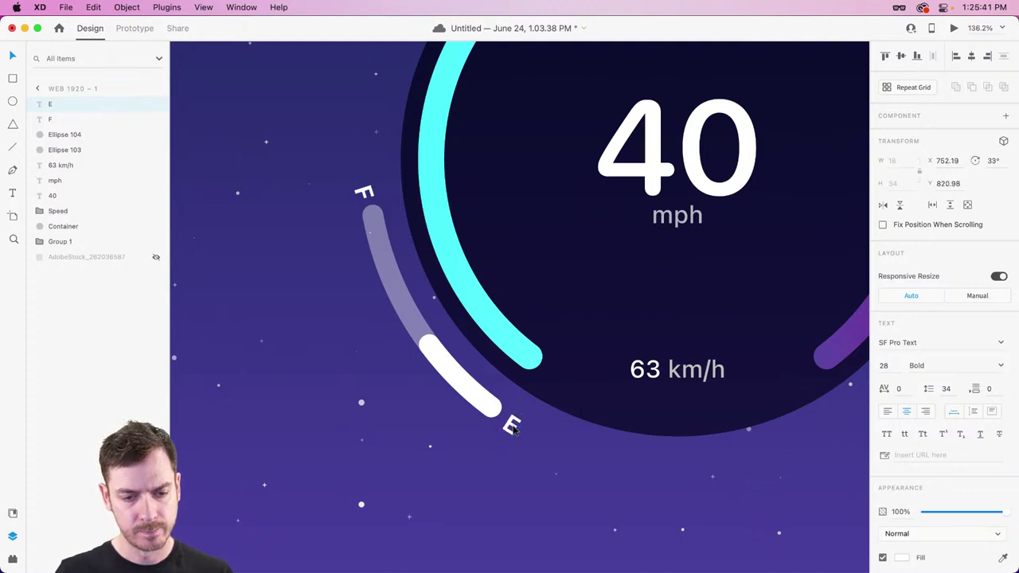
pyautogui.press('Left')
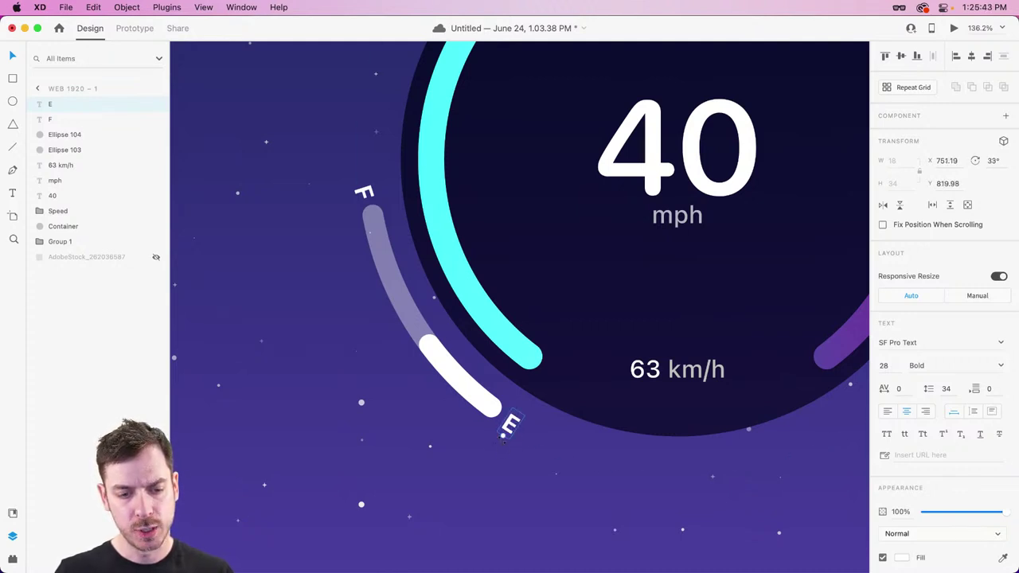
pyautogui.moveTo(503, 436); pyautogui.dragTo(512, 429)
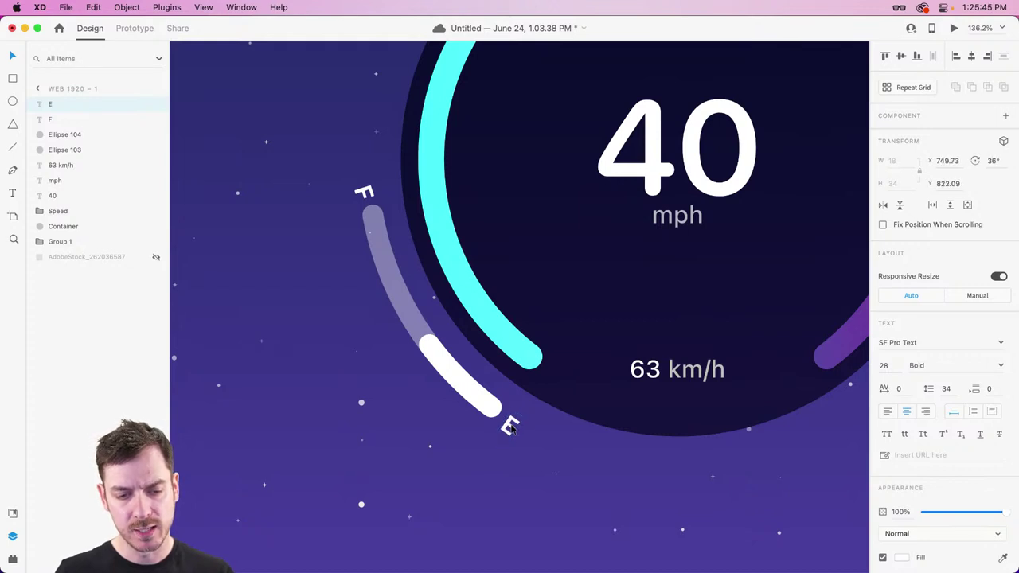
pyautogui.press('Up')
pyautogui.scroll(-1, 510, 428)
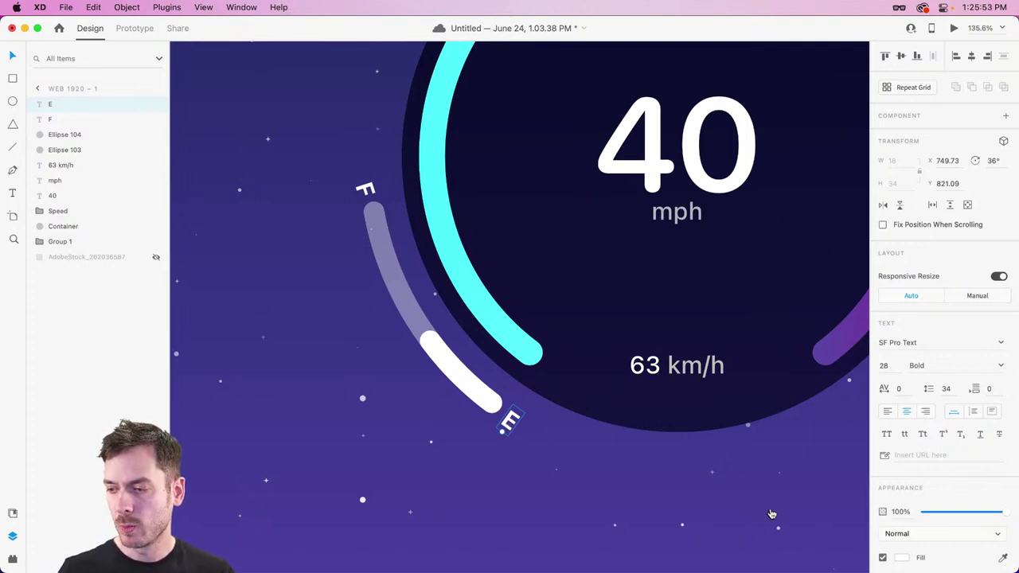
pyautogui.press('super+Tab')
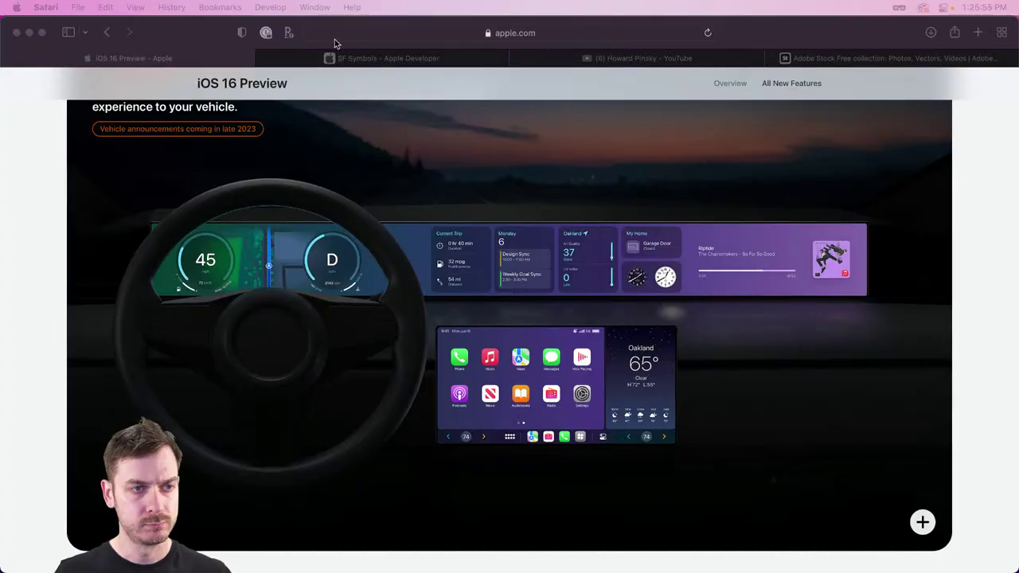
# Highlight the SF Symbols 4 heading on Apple's developer page, scroll it, then switch to the SF Symbols app.
pyautogui.click(368, 59)
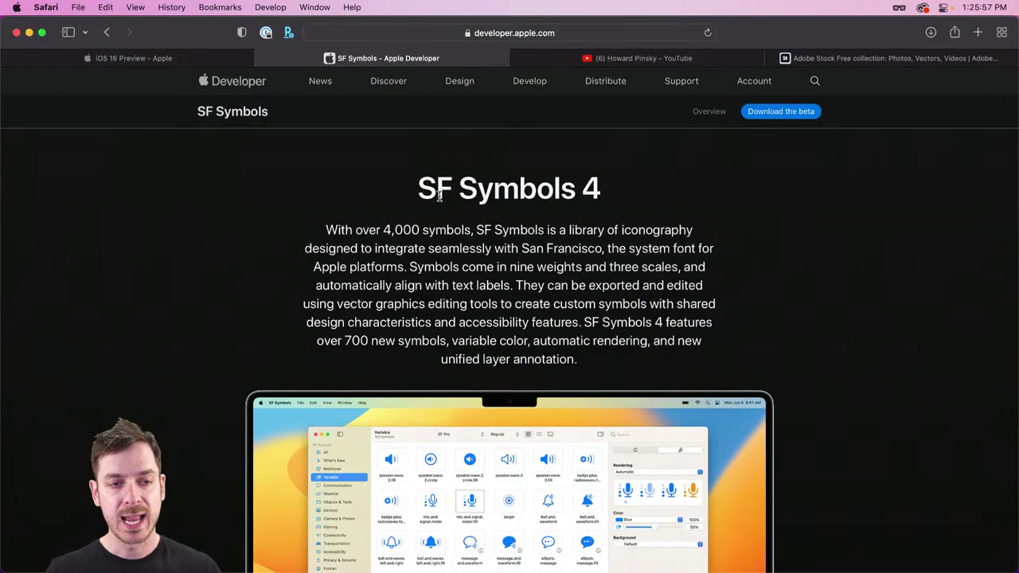
pyautogui.moveTo(425, 190); pyautogui.dragTo(575, 183)
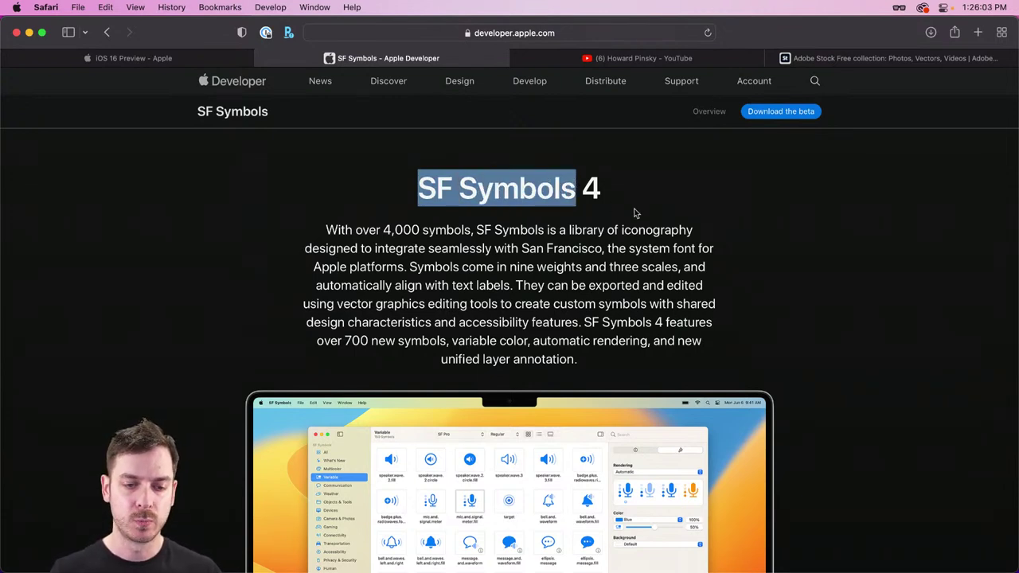
pyautogui.click(635, 197)
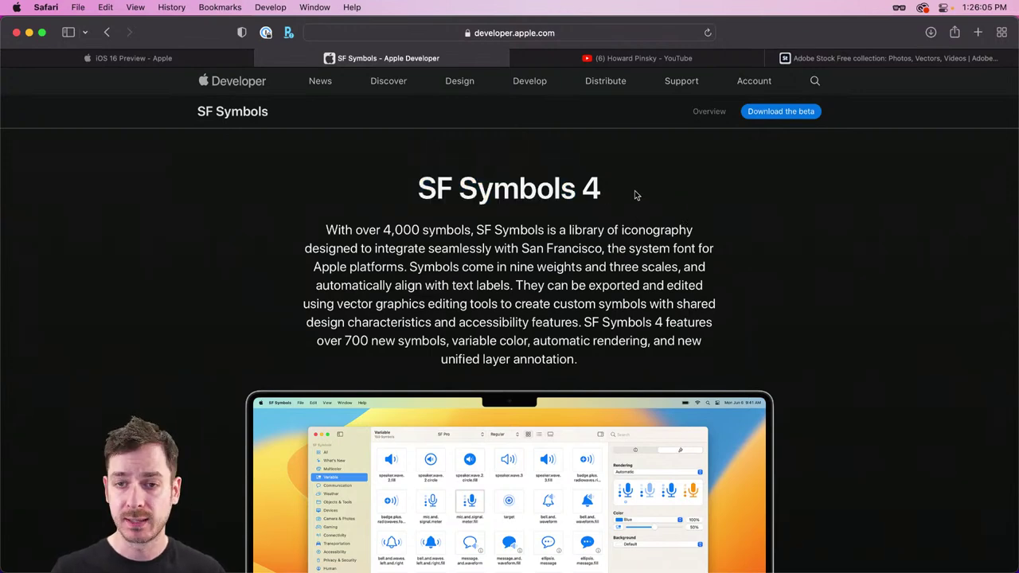
pyautogui.moveTo(634, 196); pyautogui.dragTo(420, 180)
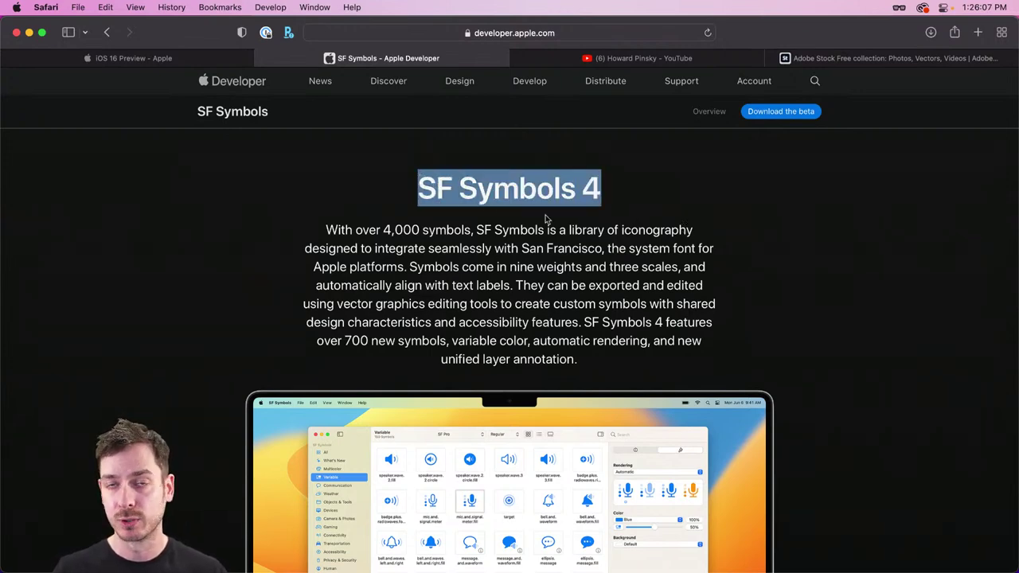
pyautogui.scroll(-5, 699, 231)
pyautogui.scroll(2, 698, 230)
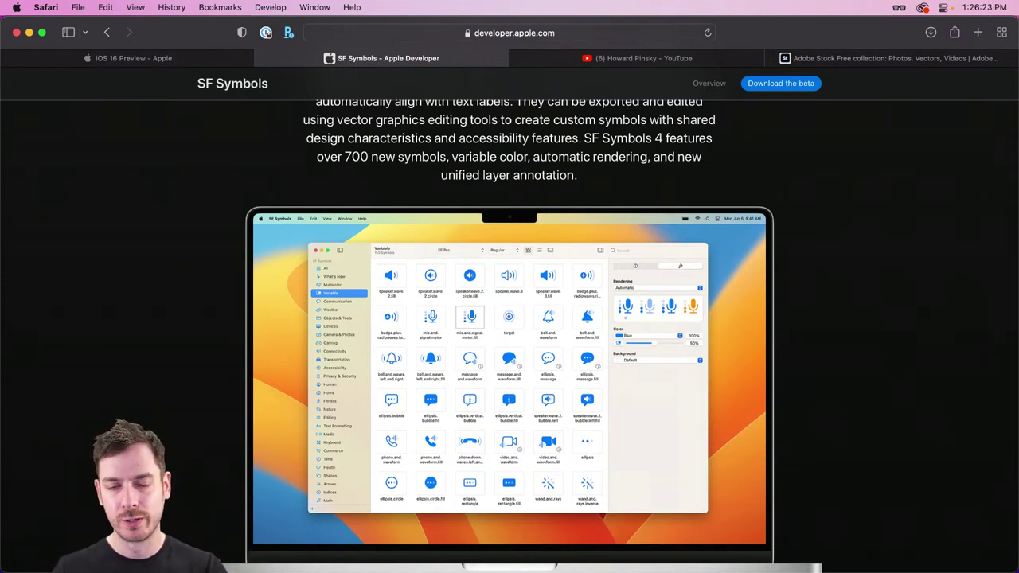
pyautogui.press('super+Tab')
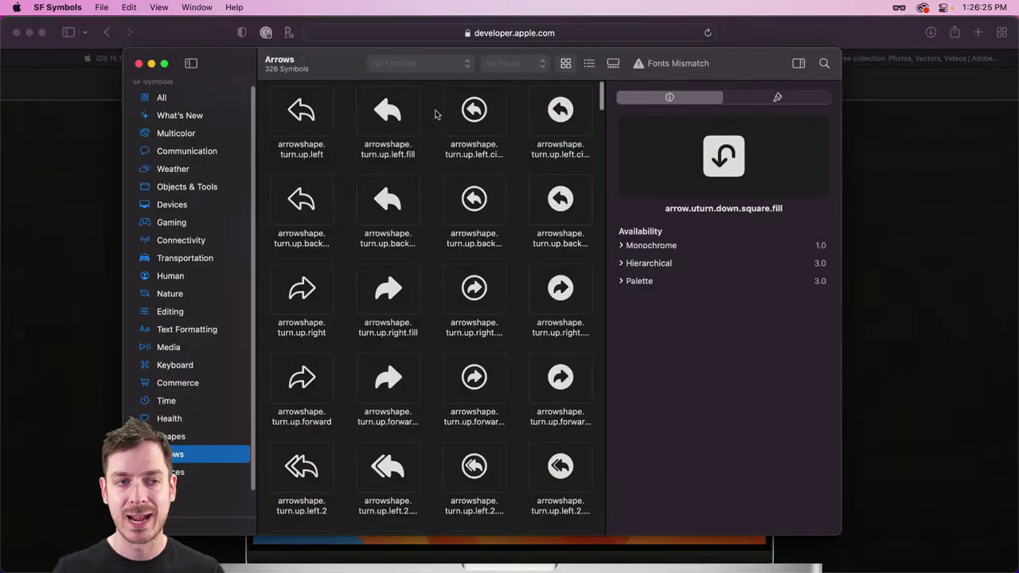
# Search the SF Symbols library for 'gas', then clear the search to browse all symbols.
pyautogui.click(824, 64)
pyautogui.write('gas')
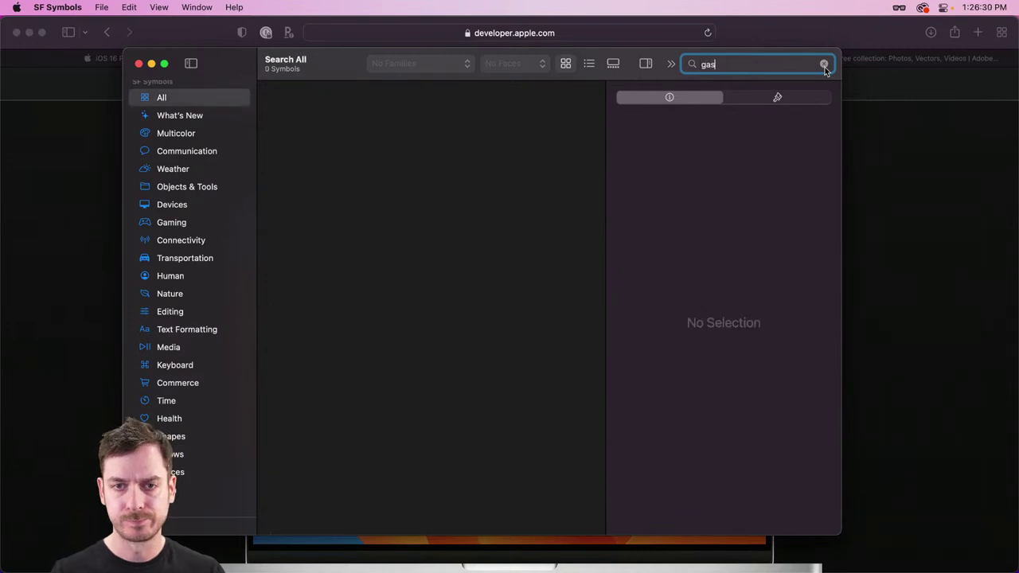
pyautogui.press('super+a')
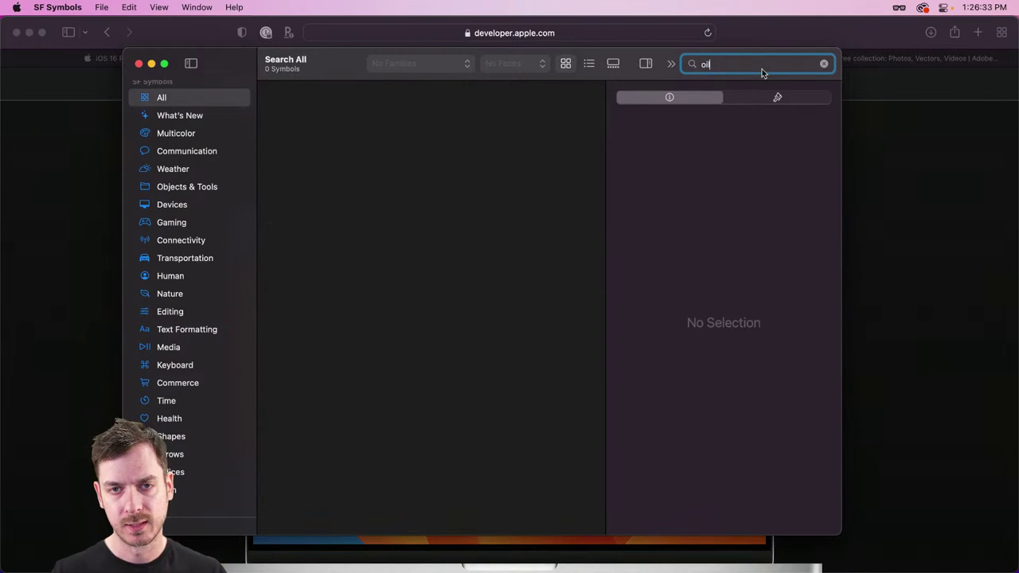
pyautogui.press('super+a')
pyautogui.press('BackSpace')
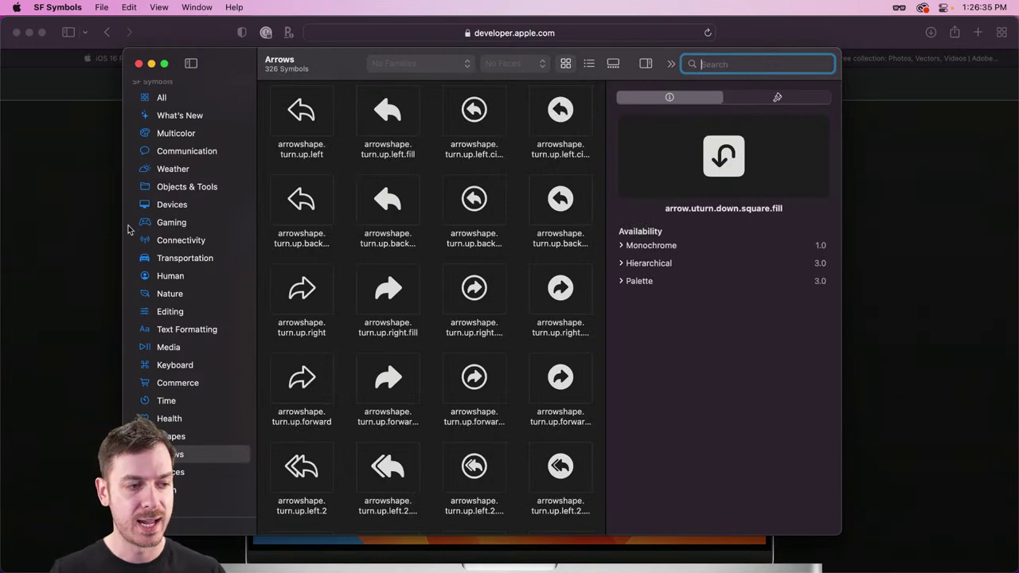
pyautogui.click(162, 97)
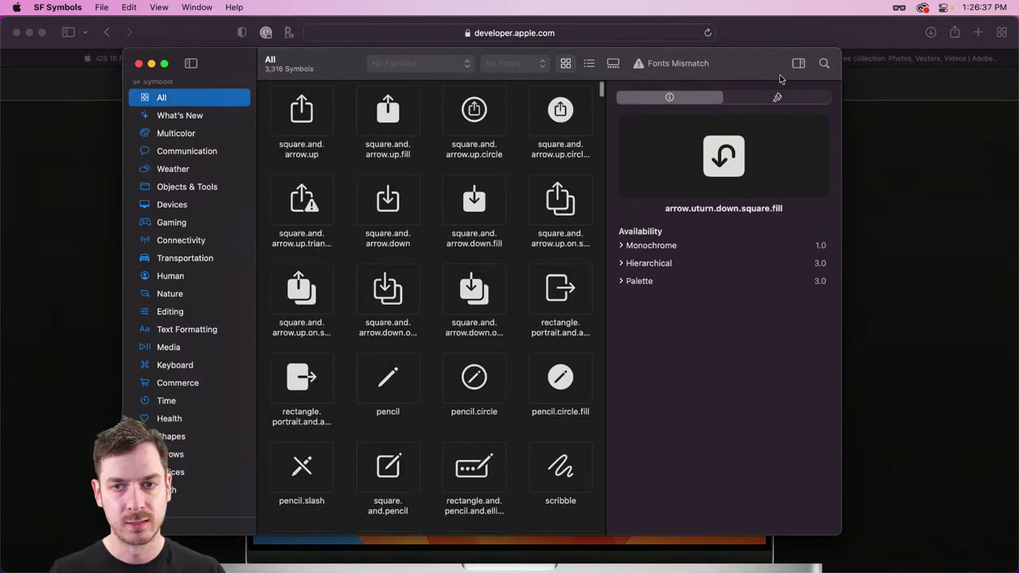
pyautogui.click(823, 63)
pyautogui.write('gas')
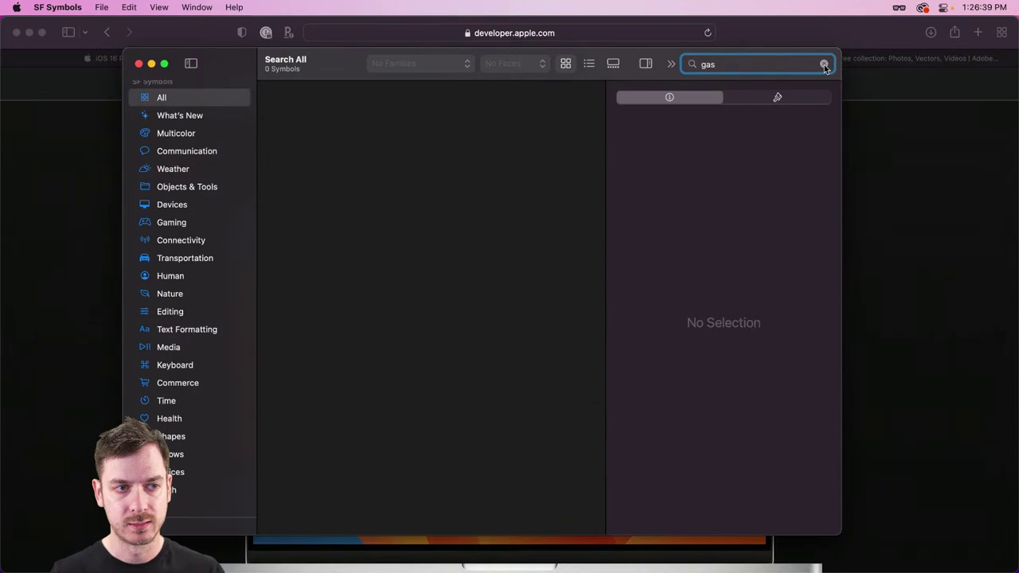
pyautogui.press('BackSpace')
pyautogui.press('BackSpace')
pyautogui.press('BackSpace')
pyautogui.scroll(-5, 458, 274)
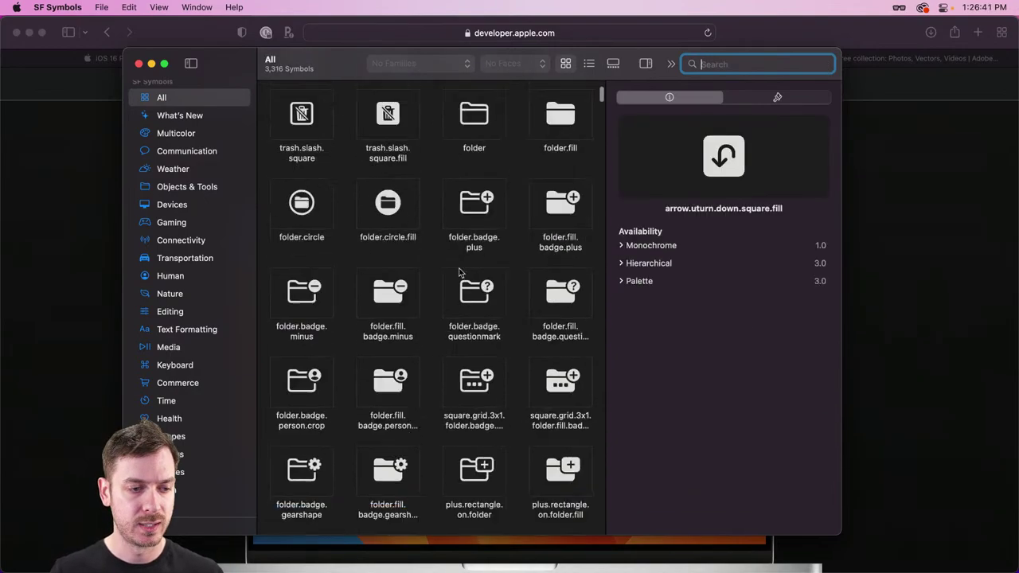
pyautogui.scroll(-20, 458, 273)
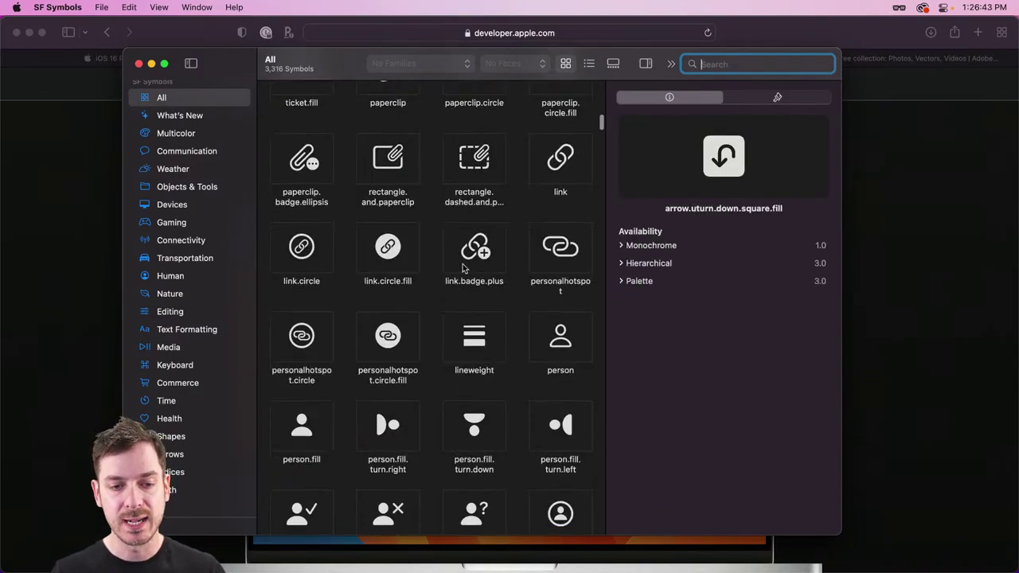
pyautogui.scroll(-10, 462, 269)
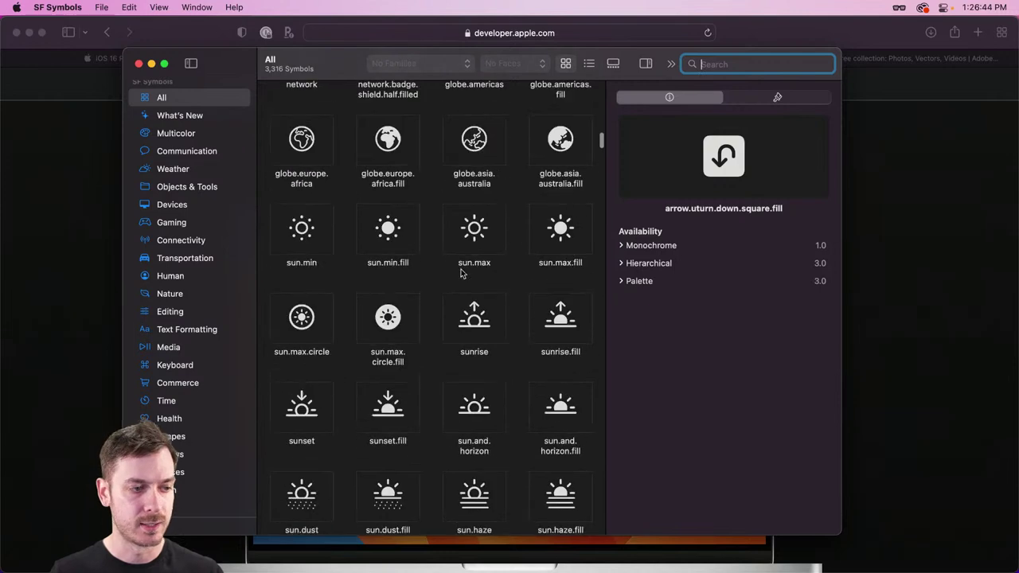
# Pick fuelpump.fill under Transportation, try copying it, cancel the alert, and return to Adobe XD.
pyautogui.click(167, 256)
pyautogui.scroll(-10, 468, 261)
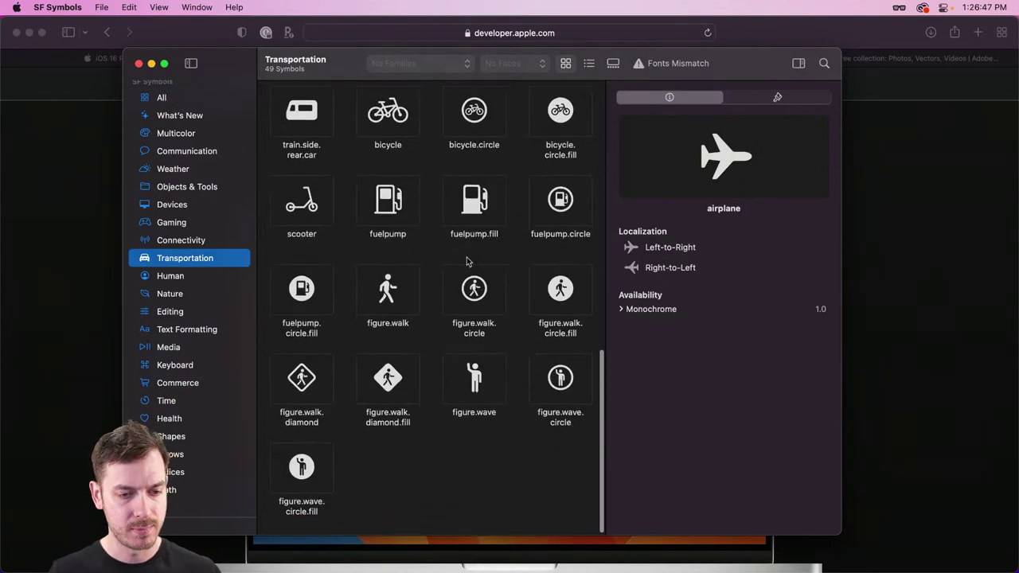
pyautogui.scroll(5, 466, 262)
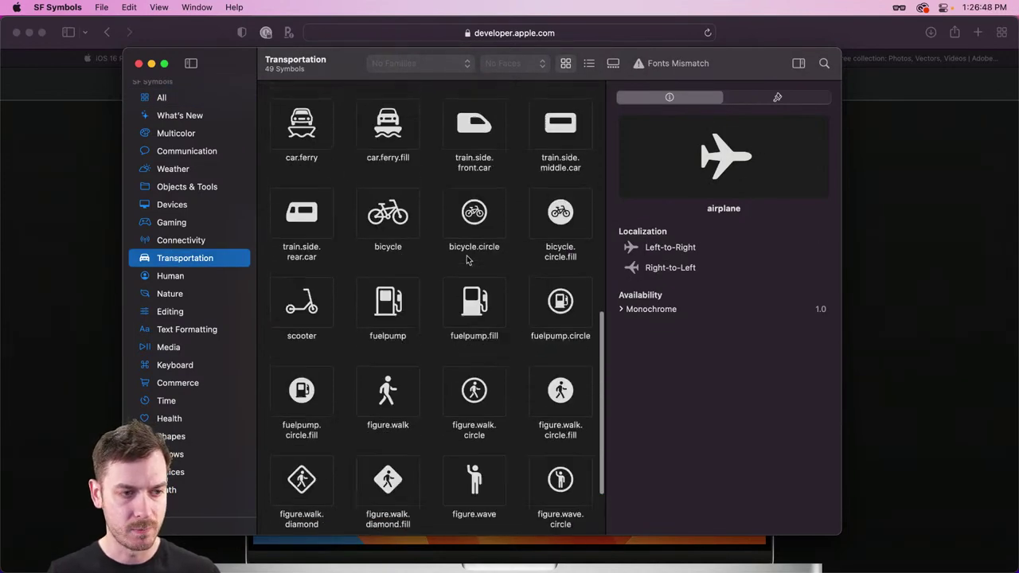
pyautogui.click(383, 334)
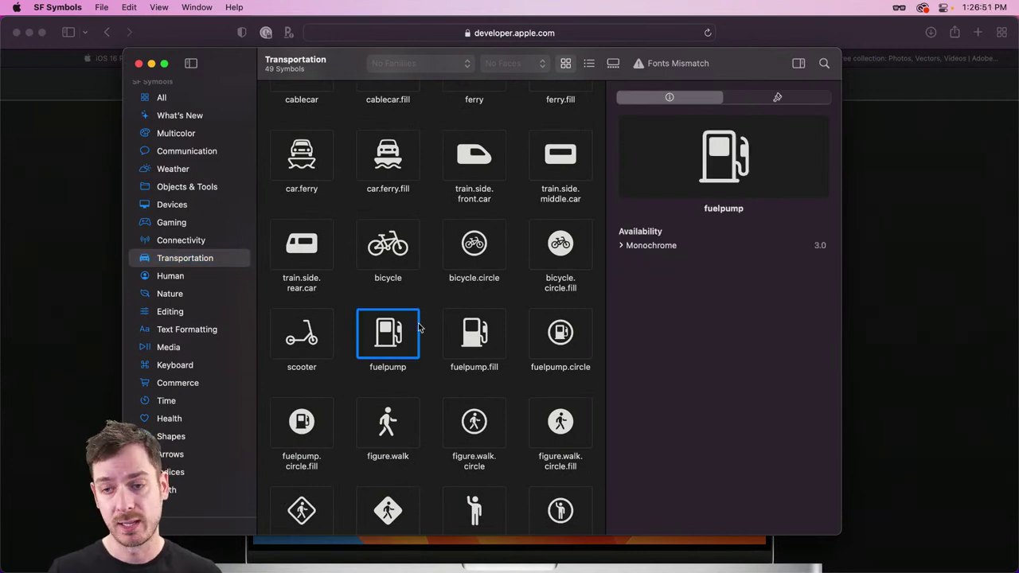
pyautogui.click(462, 339)
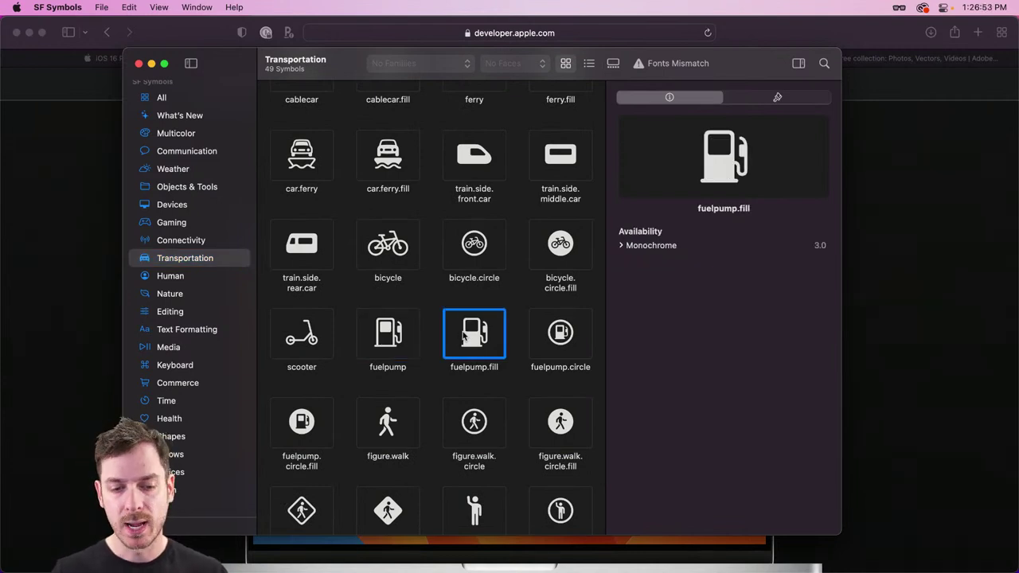
pyautogui.press('super+c')
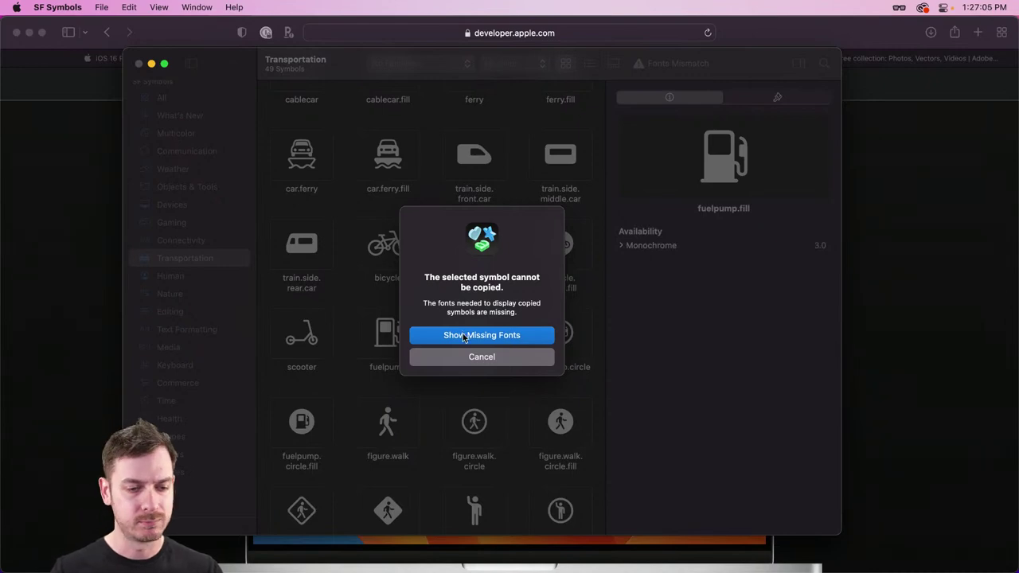
pyautogui.click(471, 356)
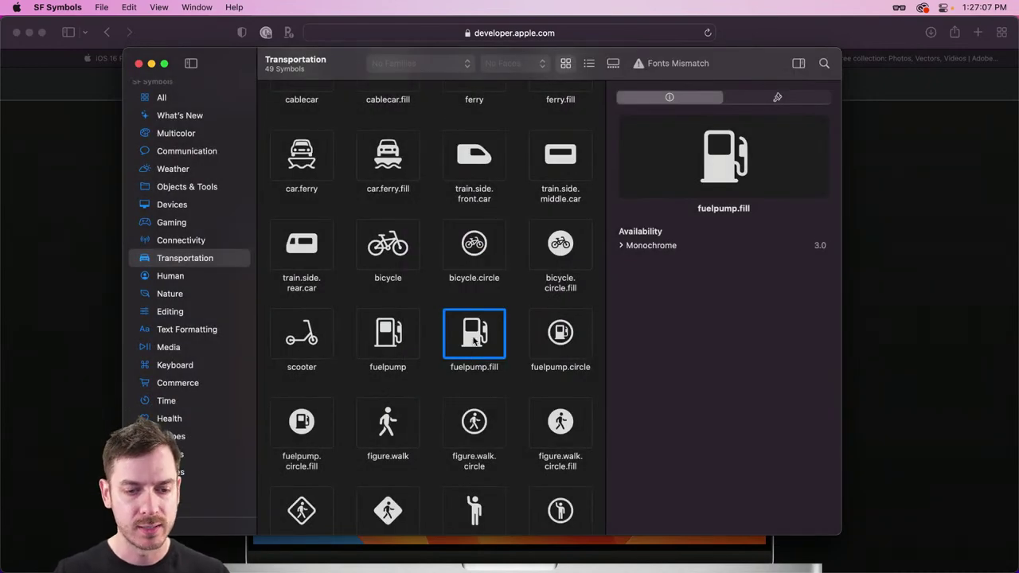
pyautogui.press('super+Tab')
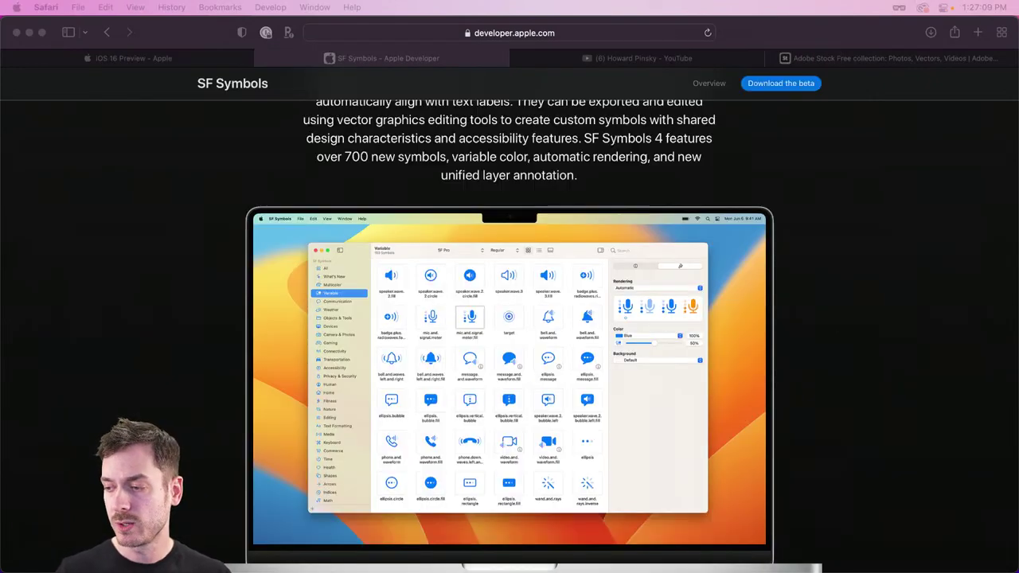
pyautogui.press('super+Tab')
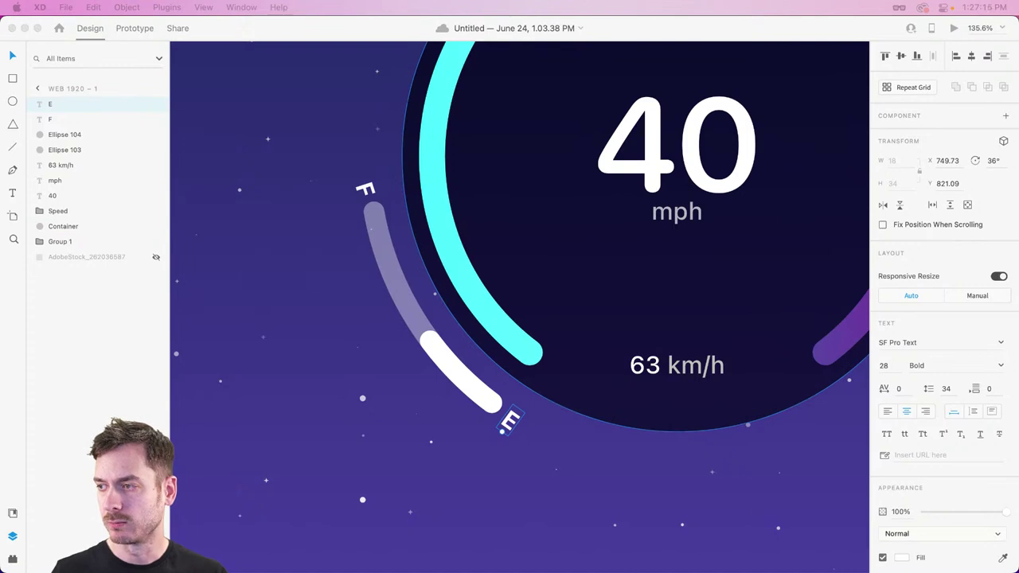
# Launch the Icons 4 Design plugin from the Plugins panel.
pyautogui.press('alt+super+y')
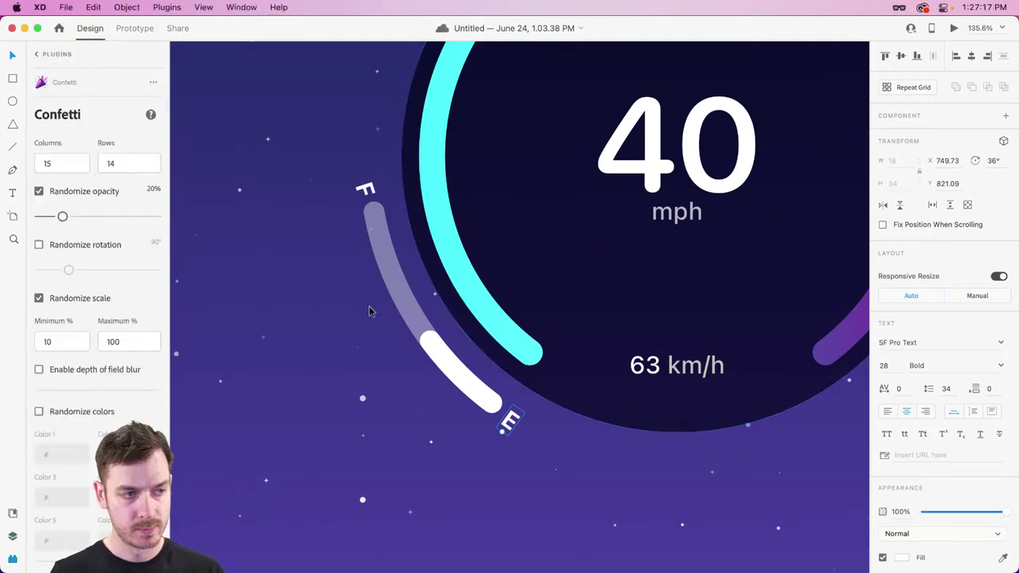
pyautogui.click(36, 54)
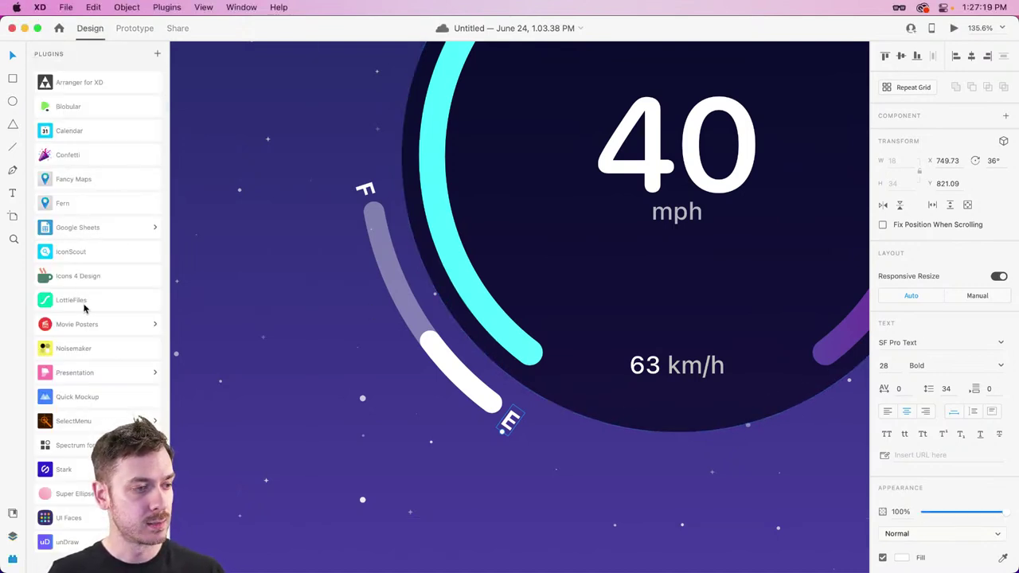
pyautogui.click(95, 277)
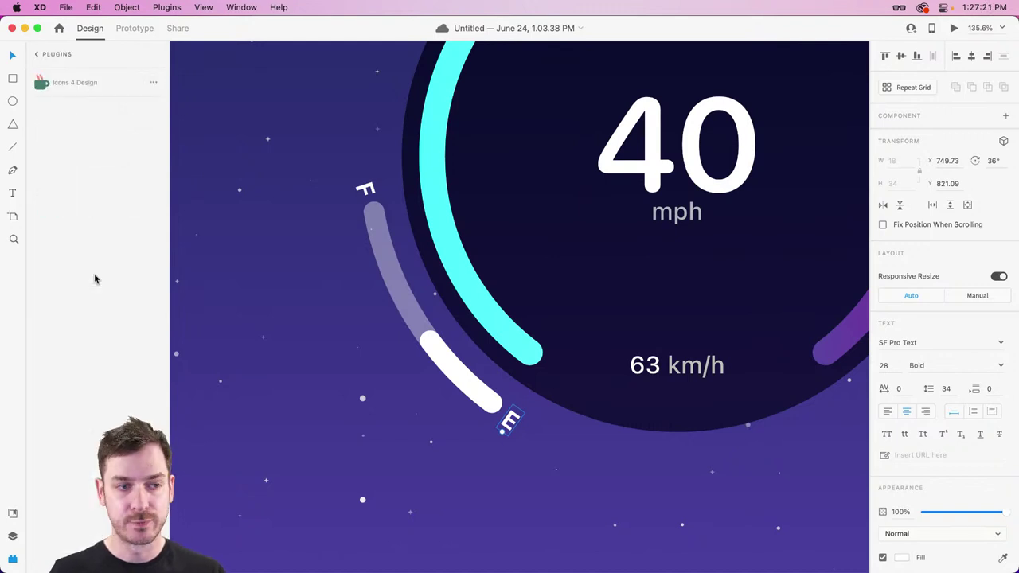
# Search icons for 'gas' (after trying 'fuel') and insert the 36×36 gas-pump icon.
pyautogui.click(80, 117)
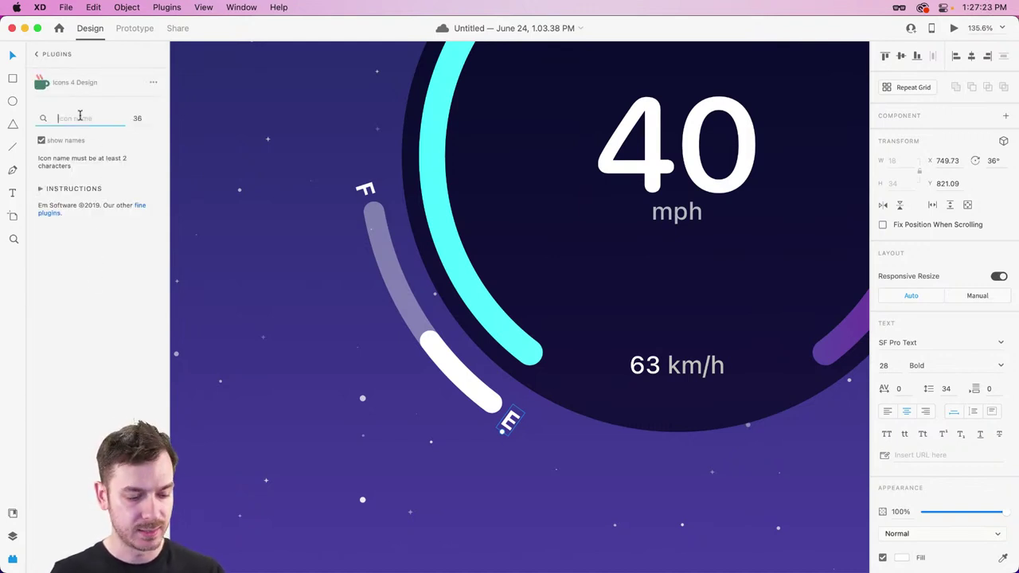
pyautogui.write('gas')
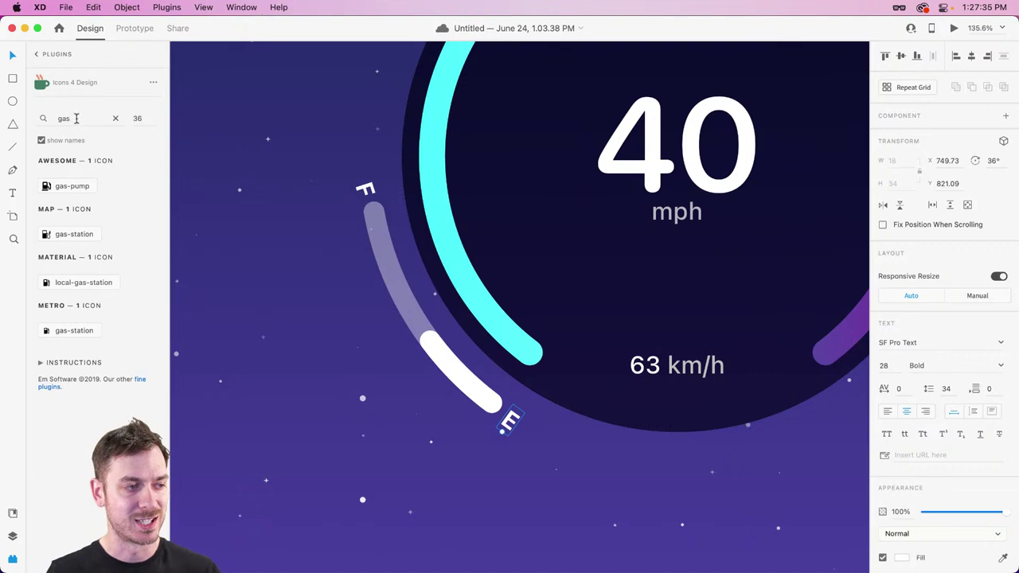
pyautogui.moveTo(75, 116); pyautogui.dragTo(51, 118)
pyautogui.write('fuil')
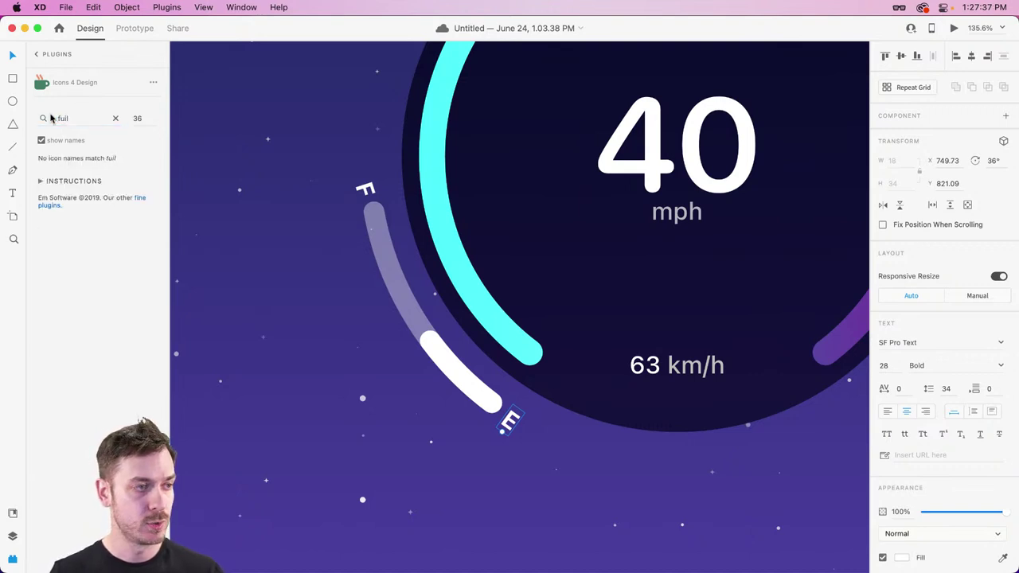
pyautogui.doubleClick(70, 118)
pyautogui.write('fu')
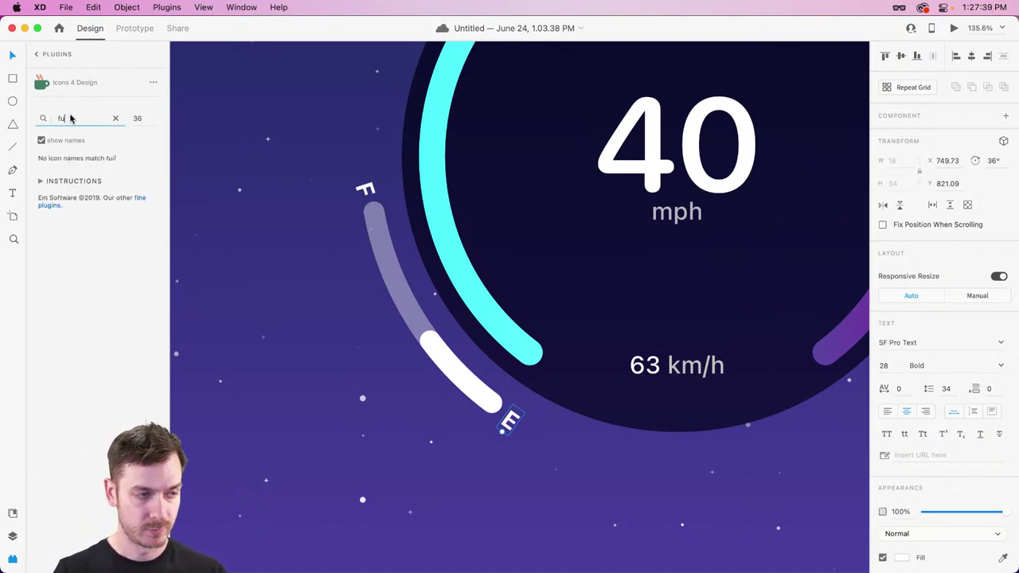
pyautogui.write('el')
pyautogui.doubleClick(71, 117)
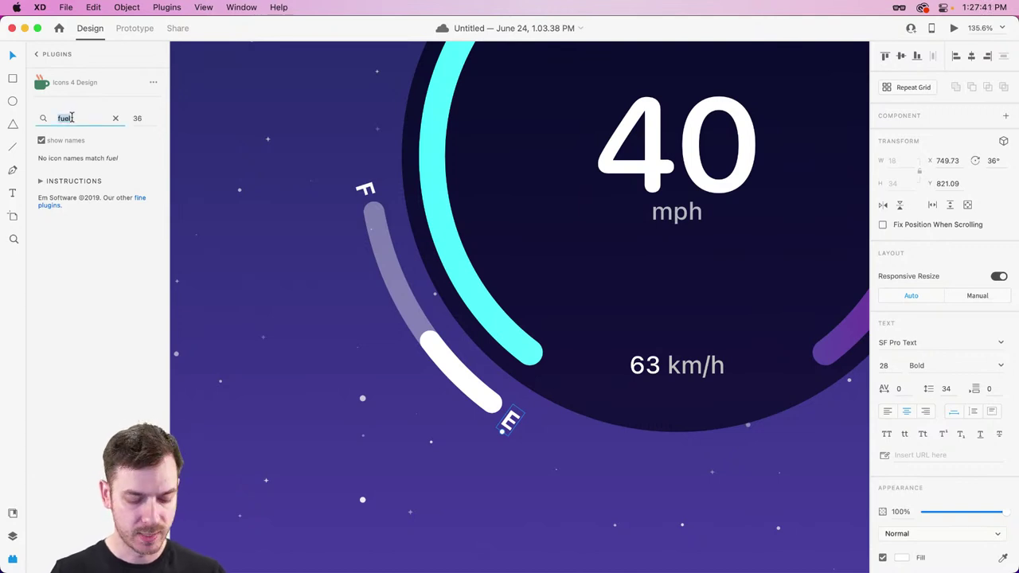
pyautogui.write('gas')
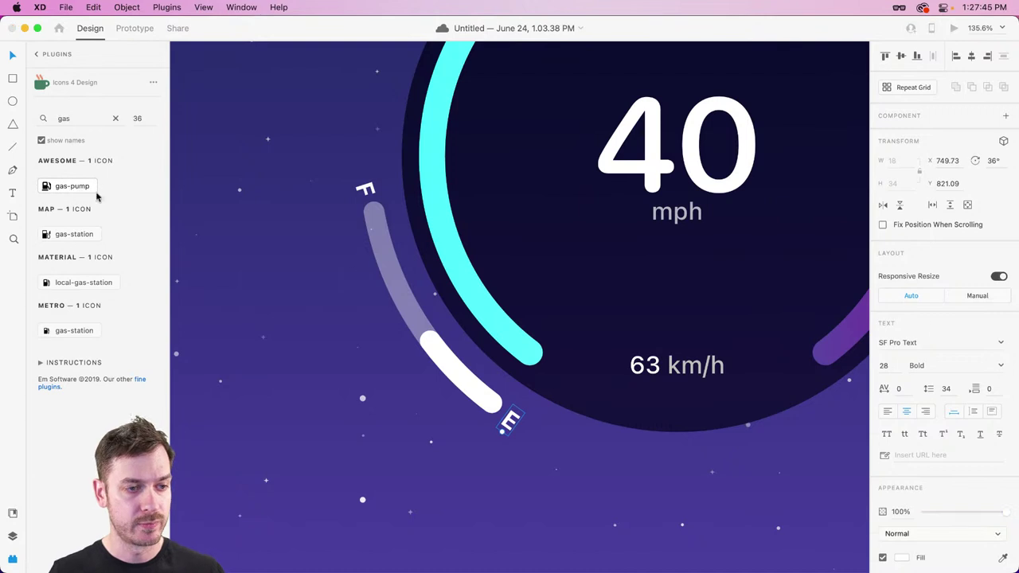
pyautogui.click(88, 191)
# Make the gas-pump icon white, enlarge it to 46.21×46.21, and place it beside the fuel arc's E end.
pyautogui.moveTo(519, 317); pyautogui.dragTo(537, 250)
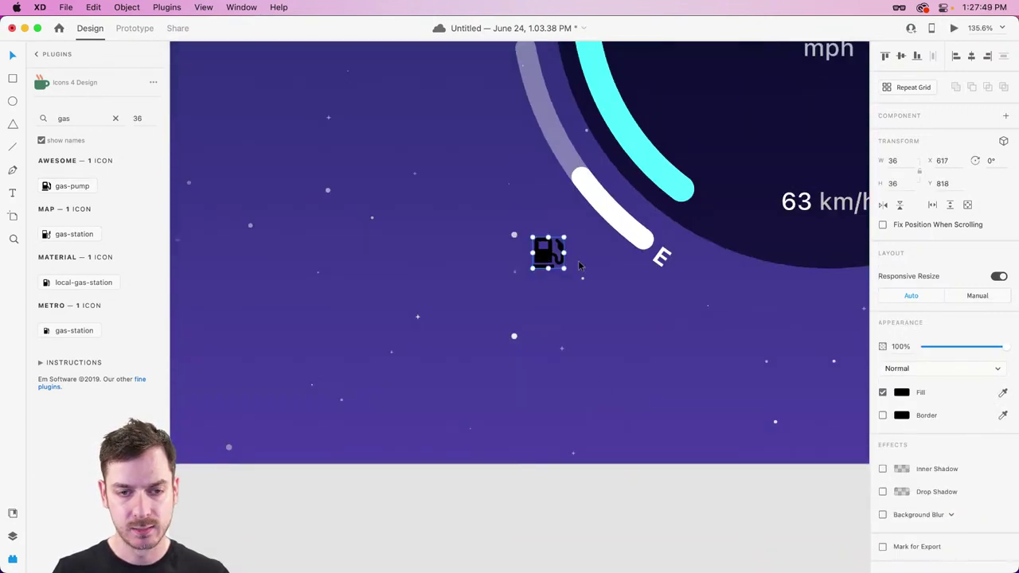
pyautogui.click(901, 393)
pyautogui.moveTo(806, 389); pyautogui.dragTo(719, 288)
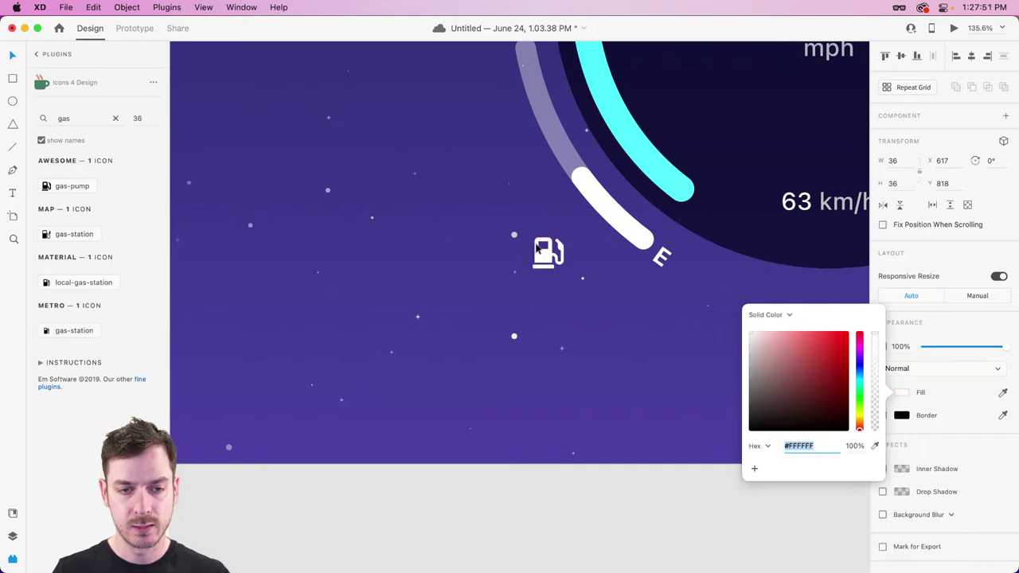
pyautogui.moveTo(548, 261); pyautogui.dragTo(553, 240)
pyautogui.press('super+Return')
pyautogui.press('super+w')
# Select all the speedometer's layers from the gas-pump icon down to Group 1.
pyautogui.scroll(-3, 551, 240)
pyautogui.scroll(-4, 552, 235)
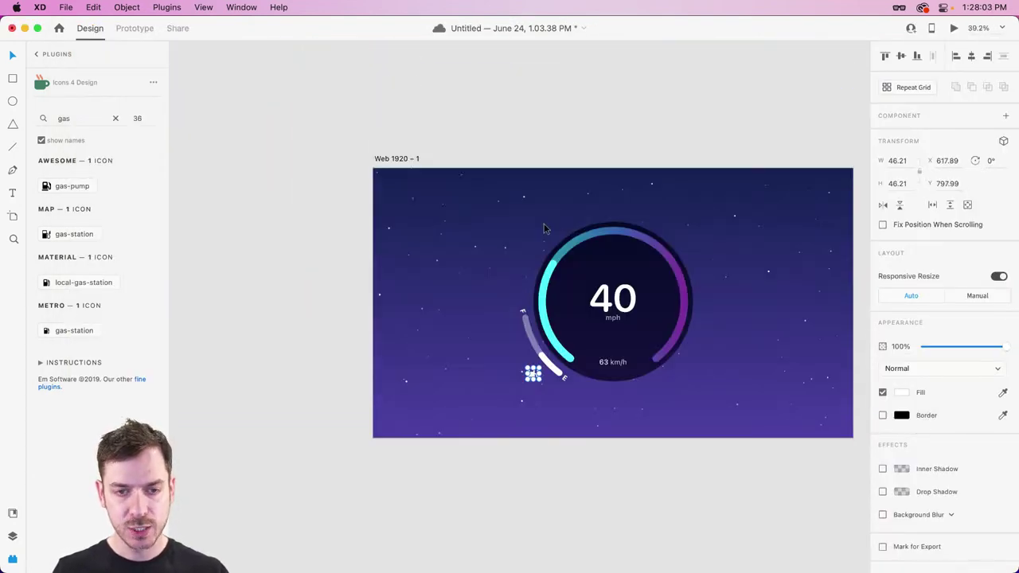
pyautogui.press('super+y')
pyautogui.moveTo(507, 116); pyautogui.dragTo(718, 425)
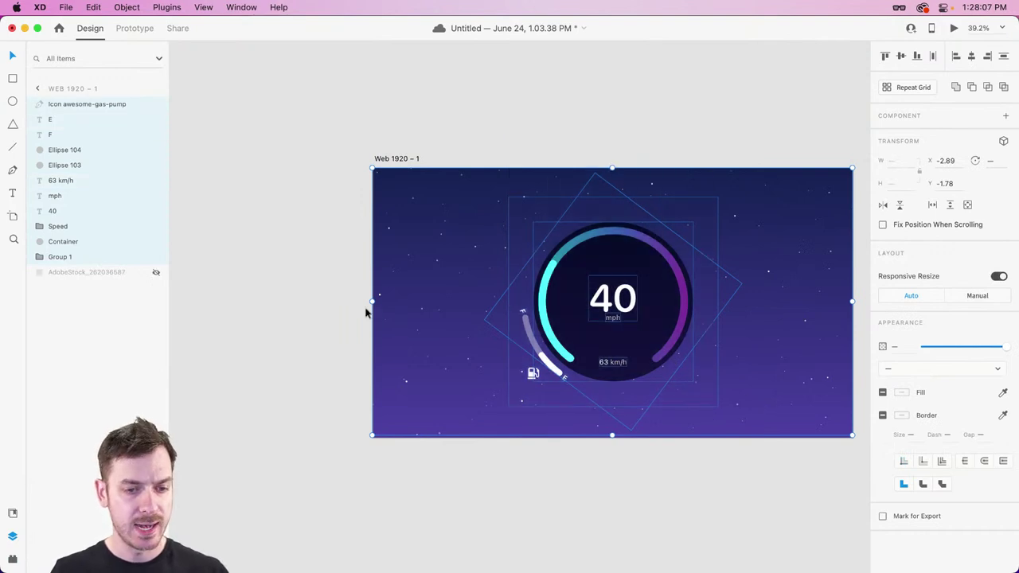
# Group the speedometer parts, name the group 'Gauge', and move it up to Y 0.
pyautogui.keyDown('super'); pyautogui.click(88, 260); pyautogui.keyUp('super')
pyautogui.press('super+g')
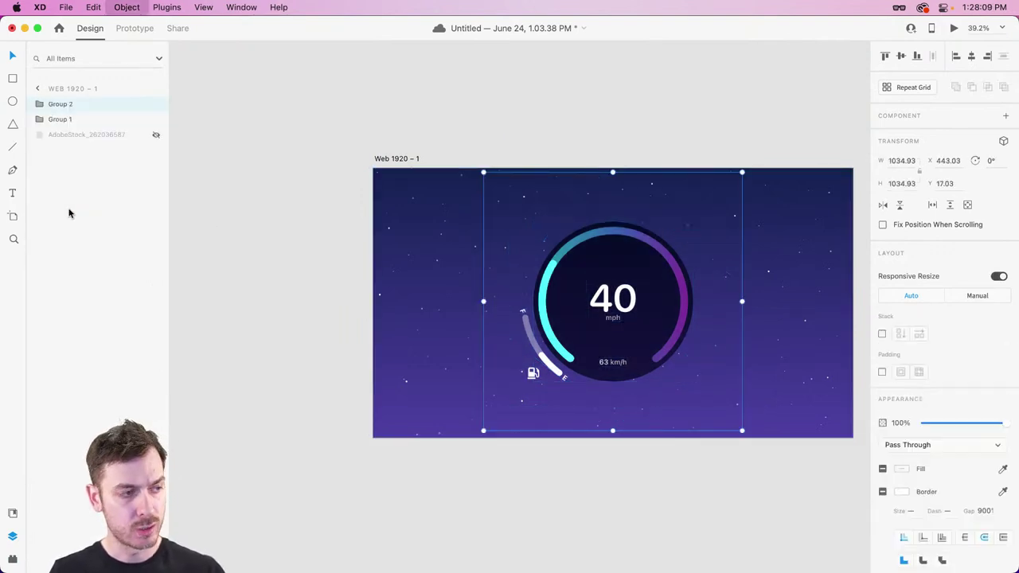
pyautogui.doubleClick(61, 103)
pyautogui.write('Gauge')
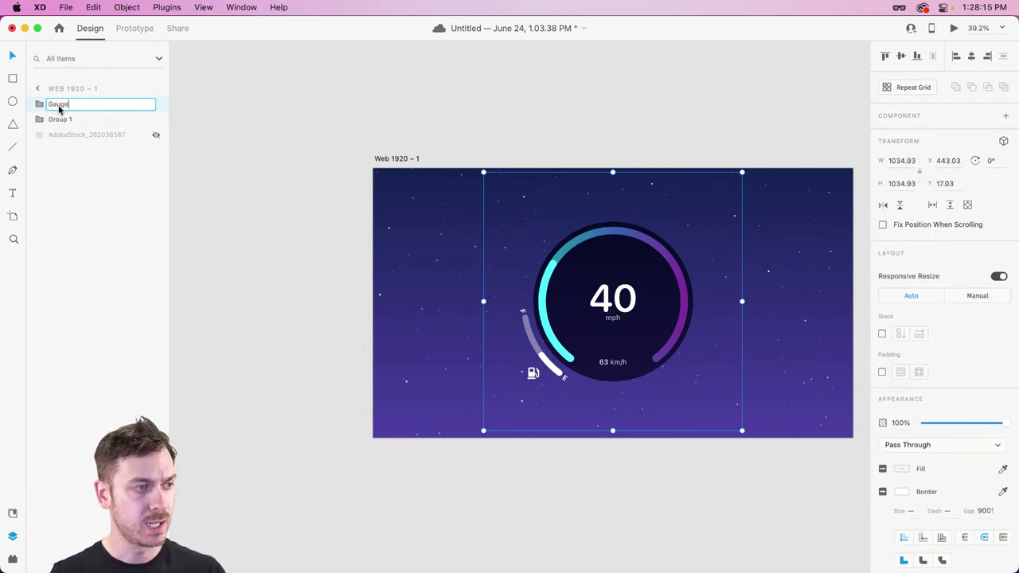
pyautogui.press('Return')
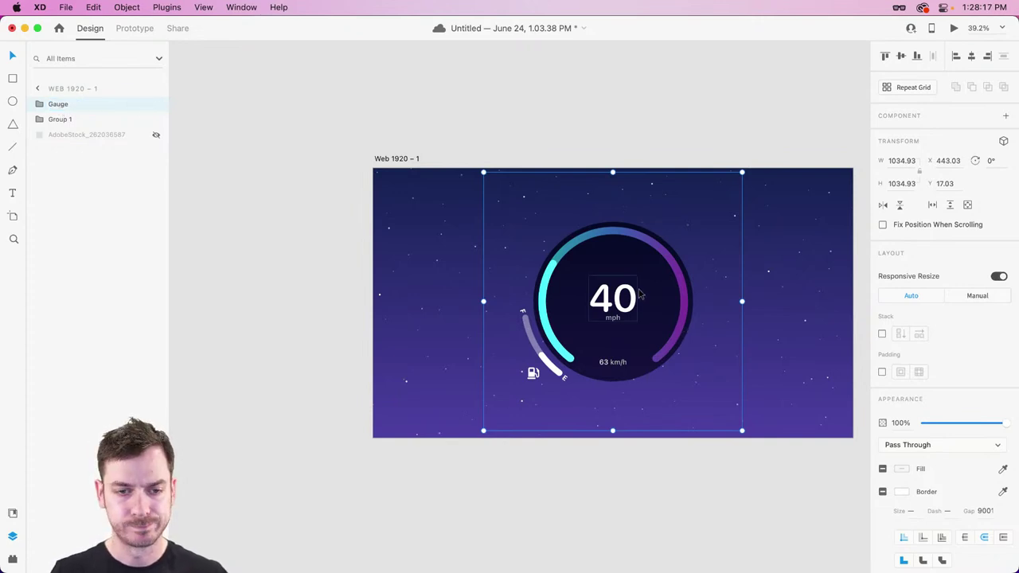
pyautogui.moveTo(641, 293); pyautogui.dragTo(639, 289)
pyautogui.hscroll(2, 598, 117)
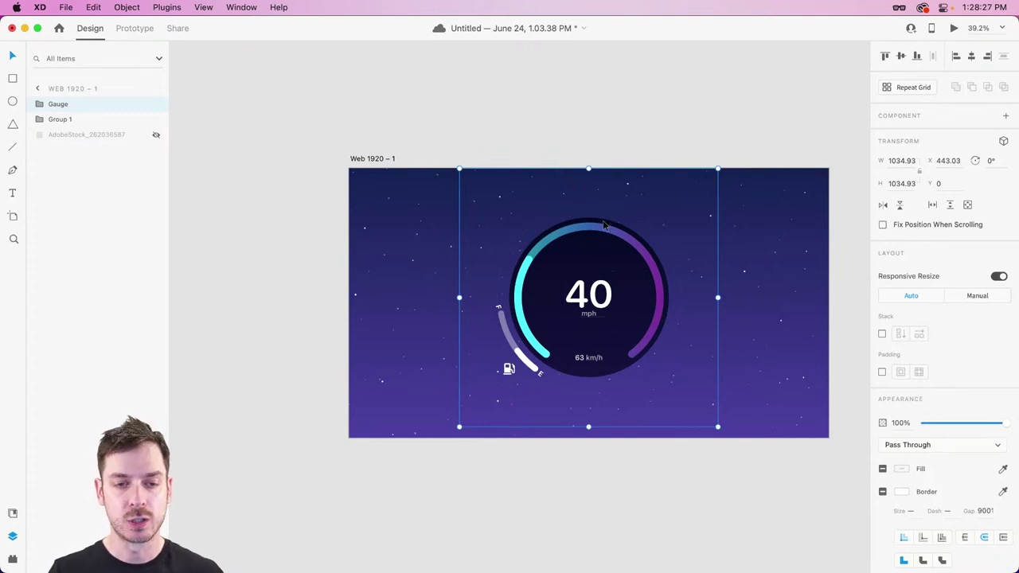
# Duplicate the Gauge, shrink the copy to 626.59×626.59, and place it at the artboard's top-left.
pyautogui.press('alt')
pyautogui.moveTo(595, 277); pyautogui.dragTo(466, 236)
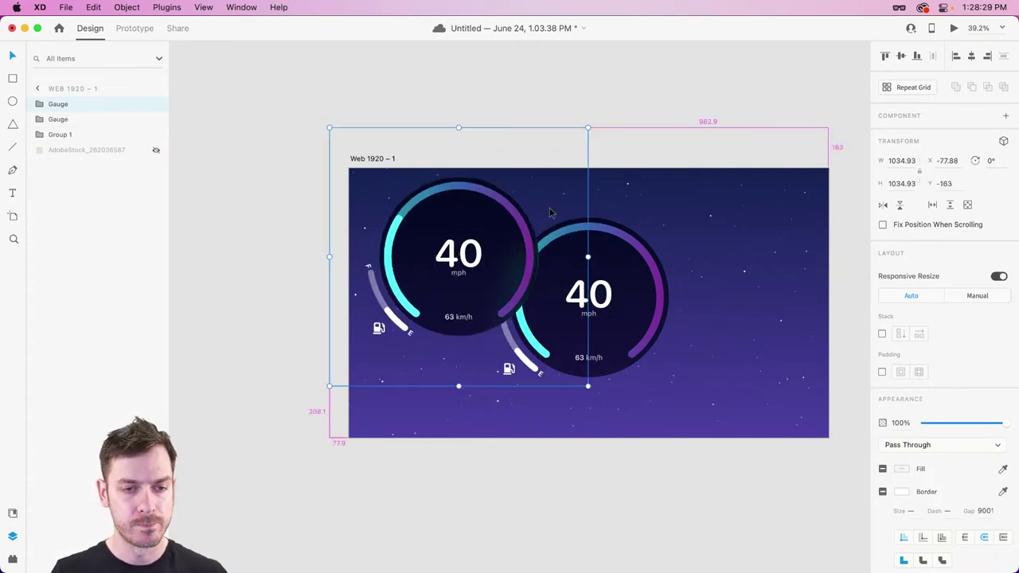
pyautogui.scroll(3, 430, 235)
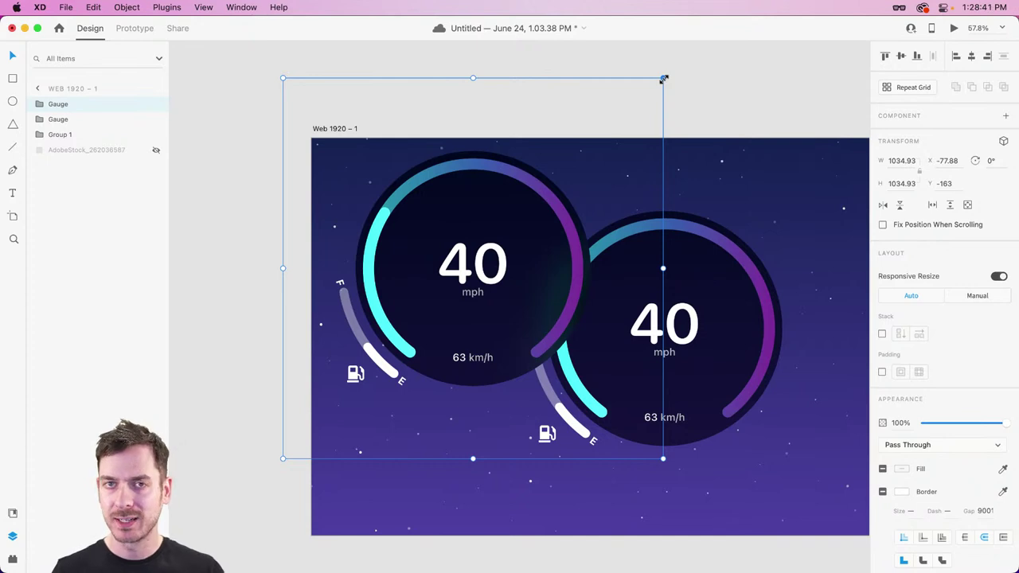
pyautogui.moveTo(664, 80); pyautogui.dragTo(589, 126)
pyautogui.moveTo(474, 265); pyautogui.dragTo(435, 249)
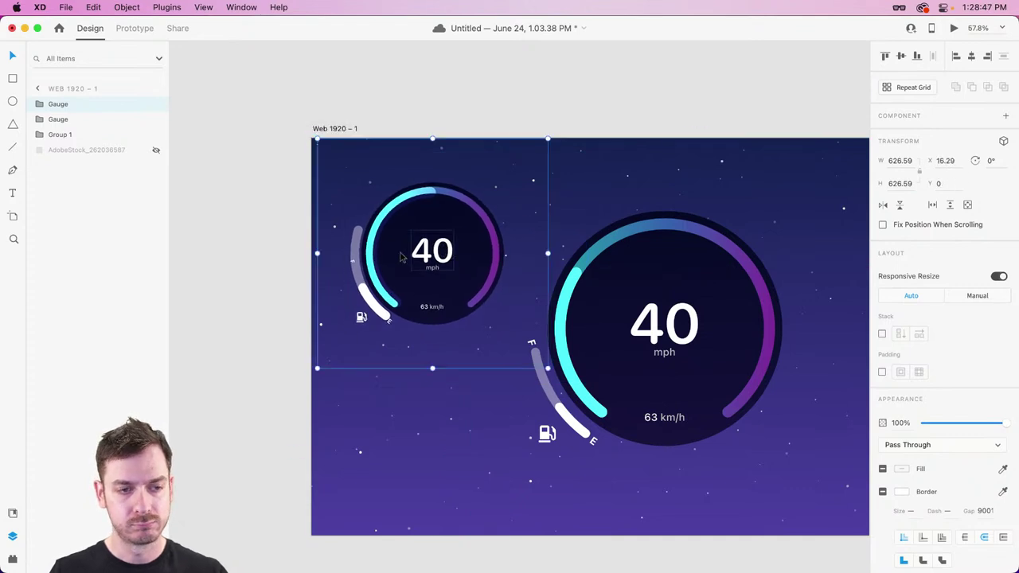
pyautogui.scroll(5, 360, 220)
# Set the small gauge's speed arc to border size 19 and dash 355.
pyautogui.keyDown('super'); pyautogui.click(413, 187); pyautogui.keyUp('super')
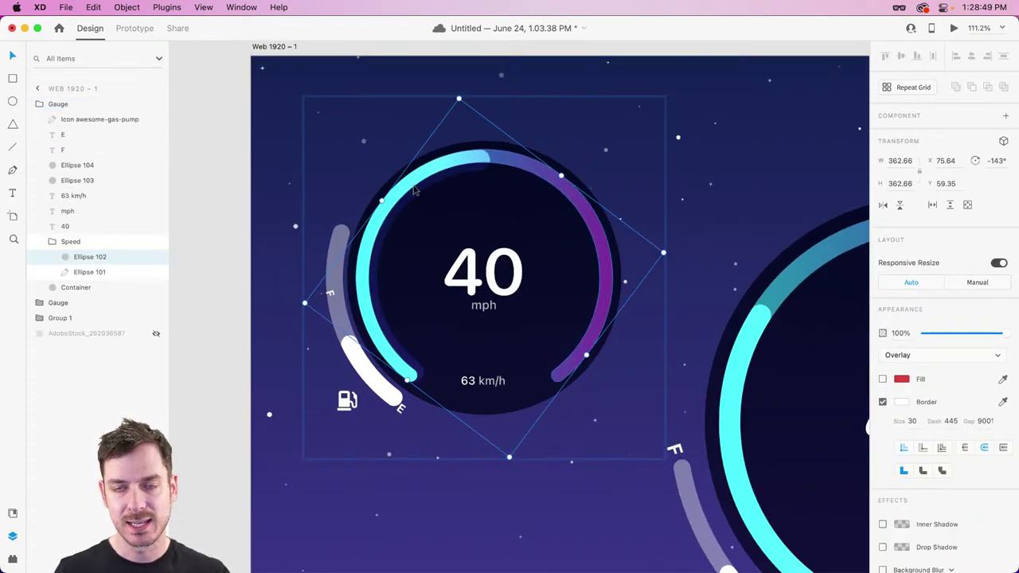
pyautogui.click(914, 421)
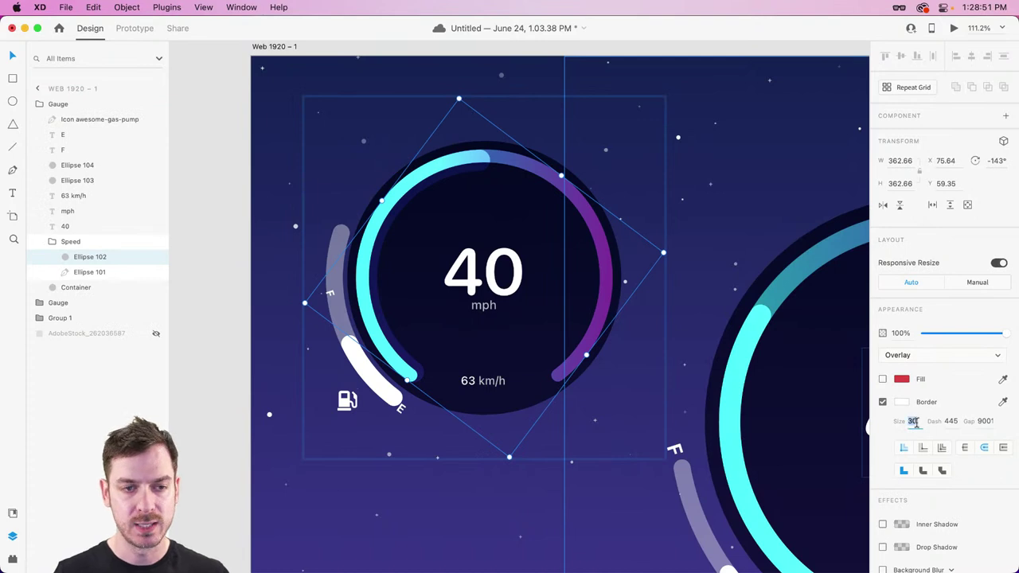
pyautogui.press('Down')
pyautogui.press('Down')
pyautogui.press('Down')
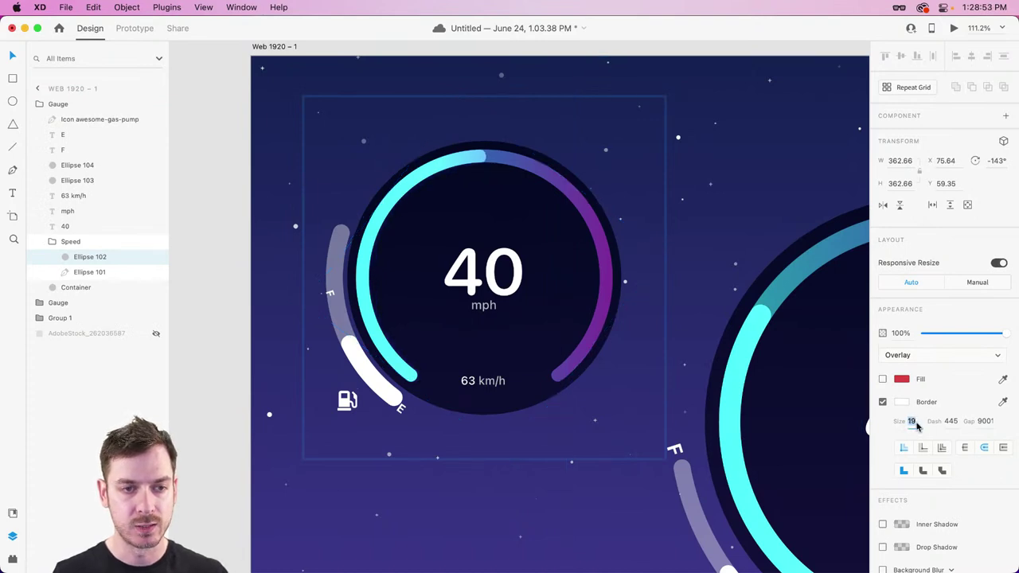
pyautogui.press('Down')
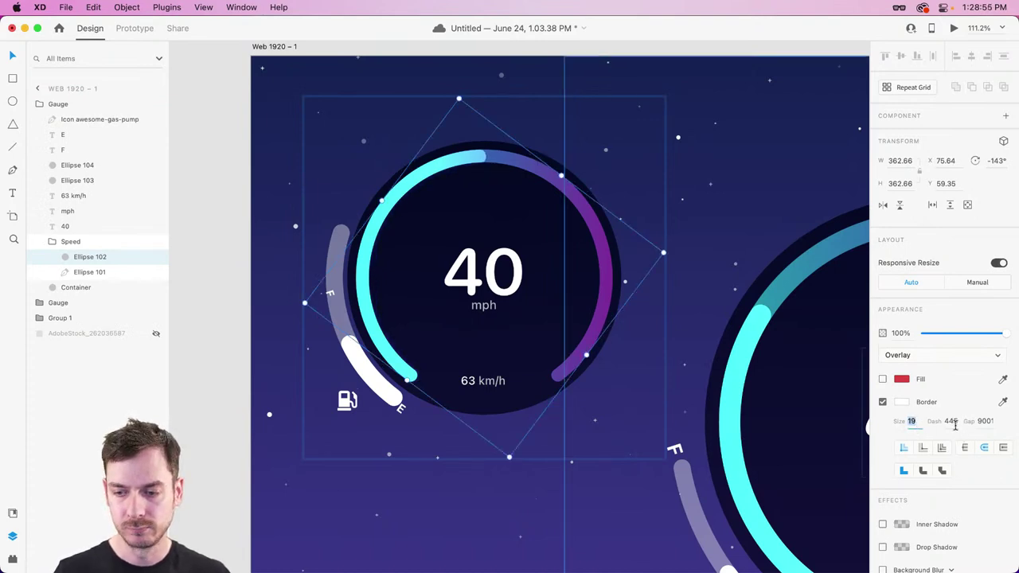
pyautogui.click(951, 421)
pyautogui.hotkey('shift', 'Down')
pyautogui.hotkey('shift', 'Down')
pyautogui.hotkey('shift', 'Down')
pyautogui.hotkey('shift', 'Down')
pyautogui.hotkey('shift', 'Down')
pyautogui.hotkey('shift', 'Down')
pyautogui.hotkey('shift', 'Down')
pyautogui.hotkey('shift', 'Down')
pyautogui.hotkey('shift', 'Down')
pyautogui.hotkey('shift', 'Down')
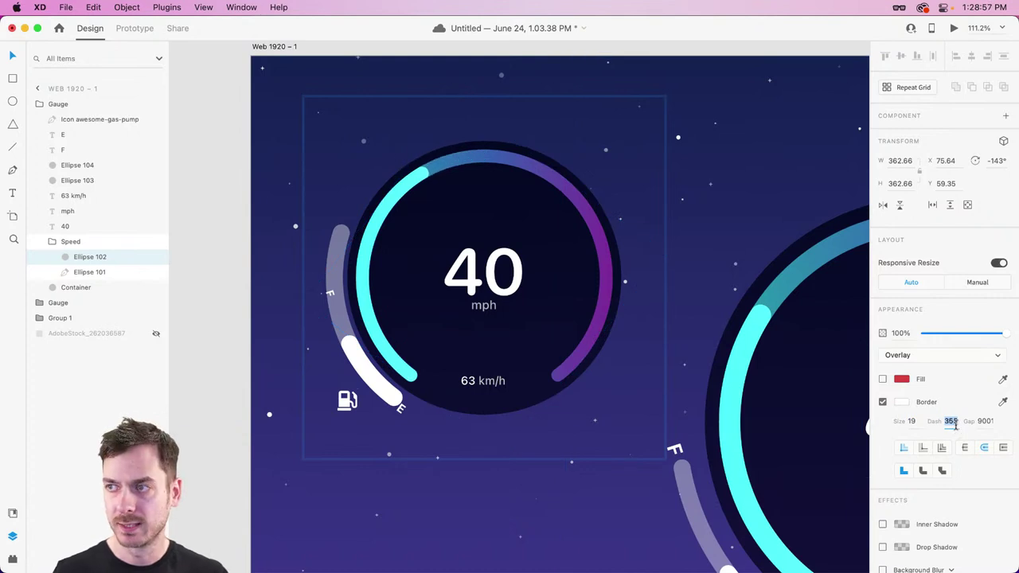
pyautogui.hotkey('shift', 'Up')
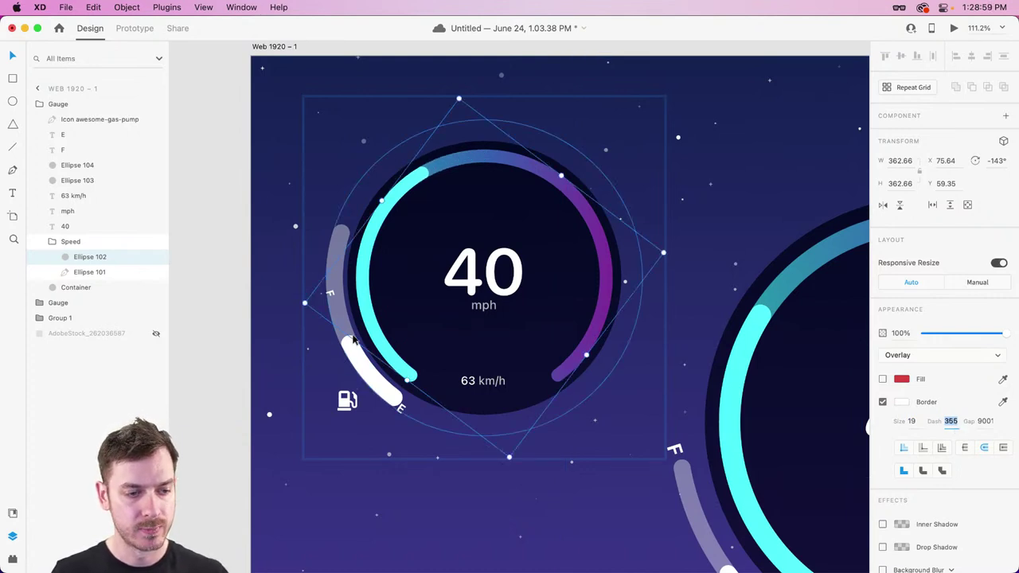
# Delete the white and grey fuel arcs, gas-pump icon and F/E letters, then edit the mph label to mpg.
pyautogui.click(352, 362)
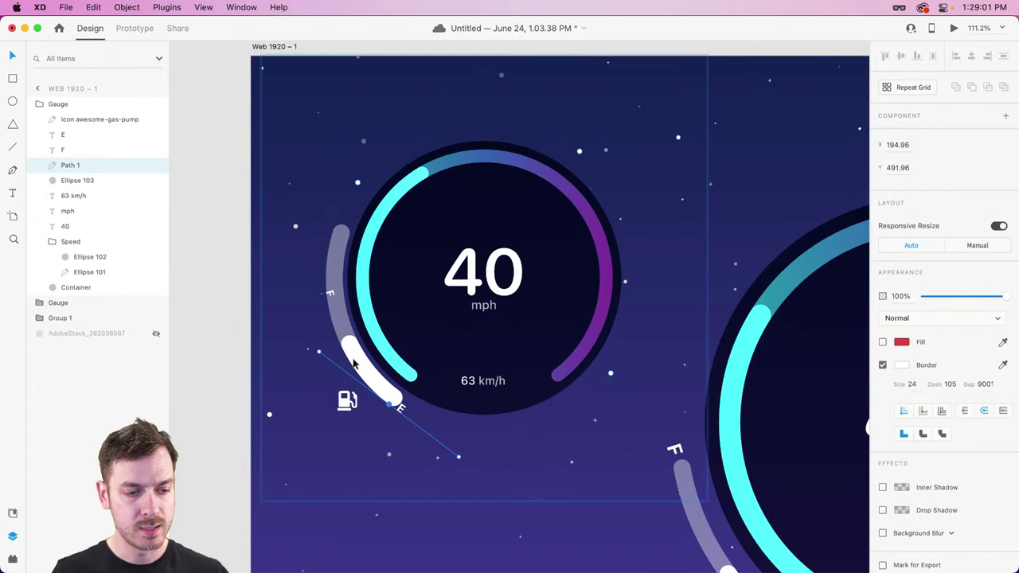
pyautogui.press('Escape')
pyautogui.press('Delete')
pyautogui.click(355, 365)
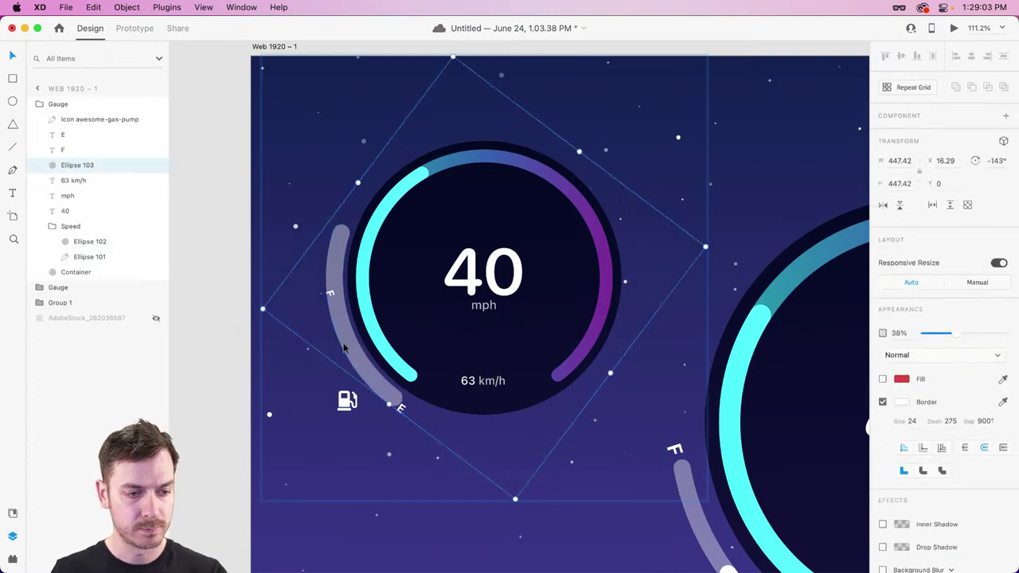
pyautogui.press('Delete')
pyautogui.click(347, 402)
pyautogui.press('Delete')
pyautogui.click(330, 293)
pyautogui.press('Delete')
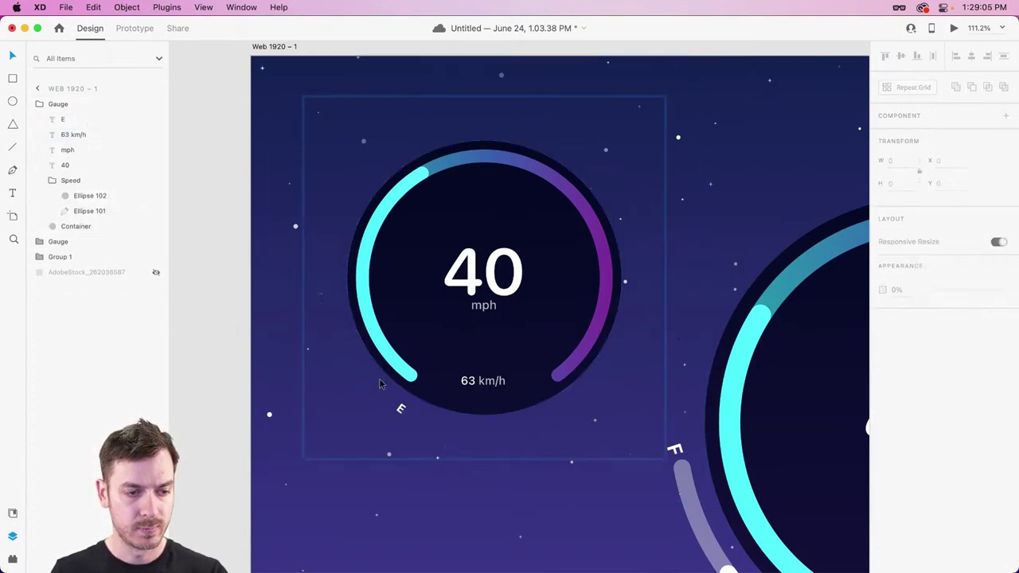
pyautogui.click(400, 409)
pyautogui.press('Delete')
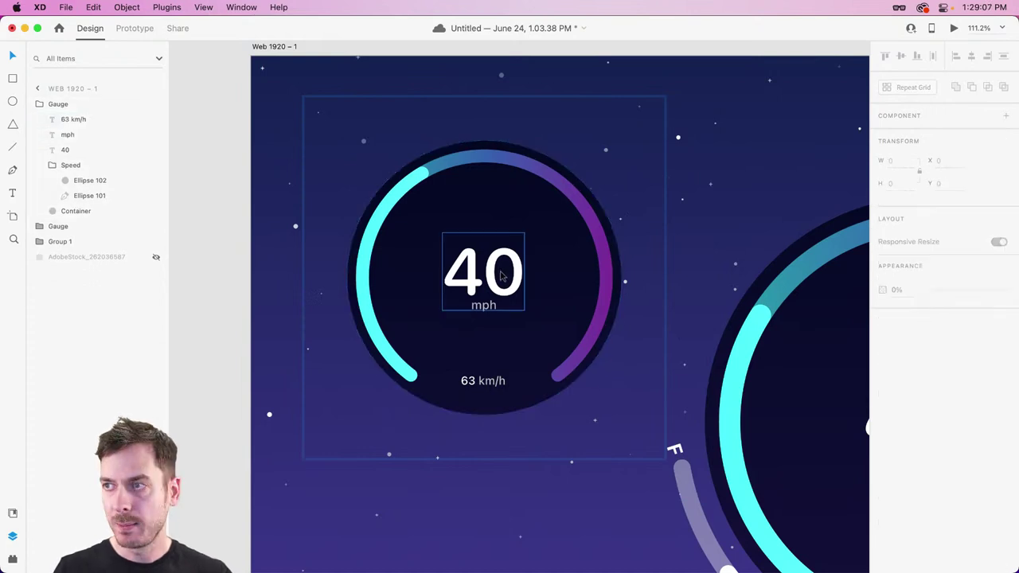
pyautogui.doubleClick(501, 273)
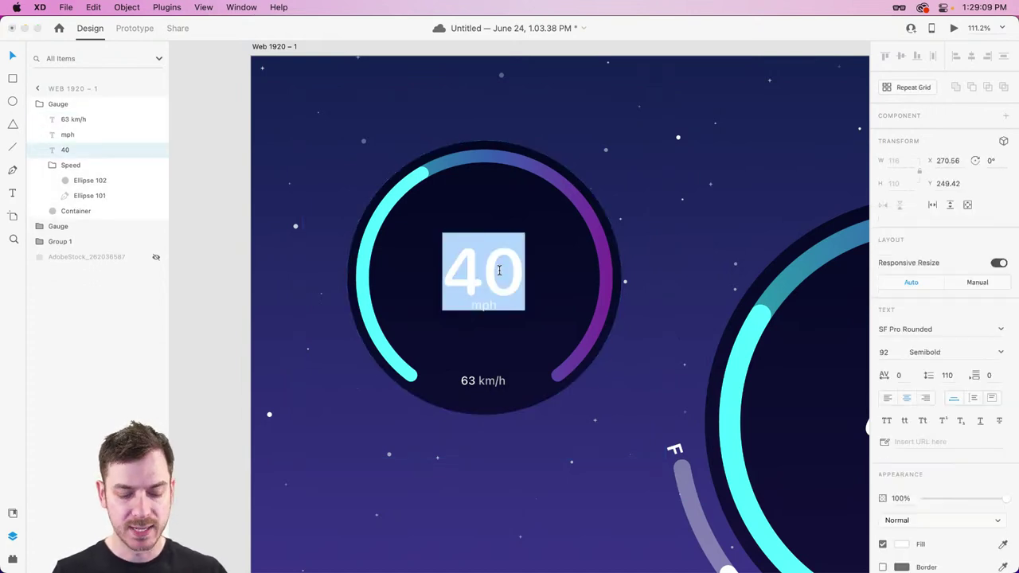
pyautogui.doubleClick(485, 307)
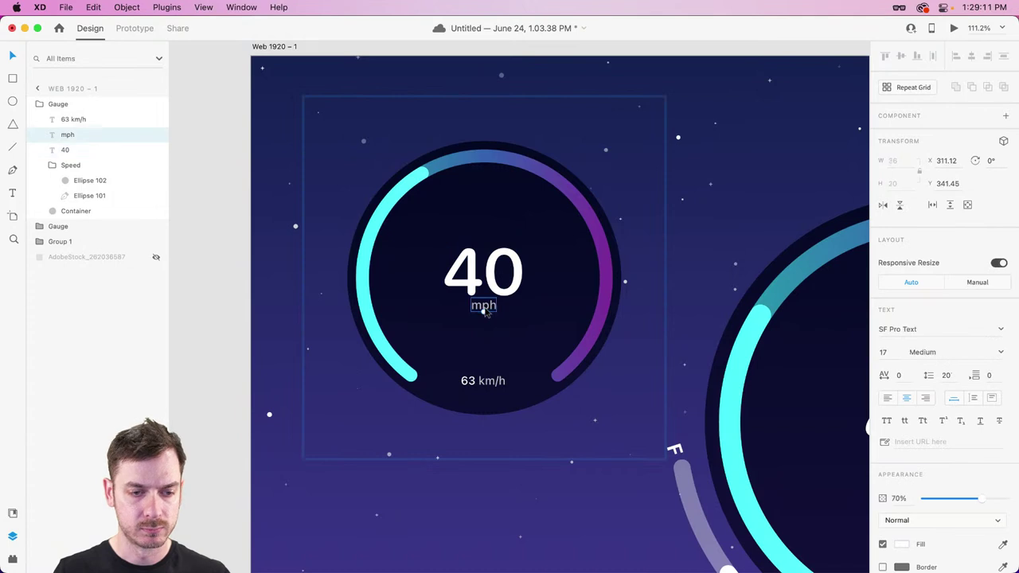
# Finish the mpg label and copy the large gauge's gas-pump icon.
pyautogui.write('mpg')
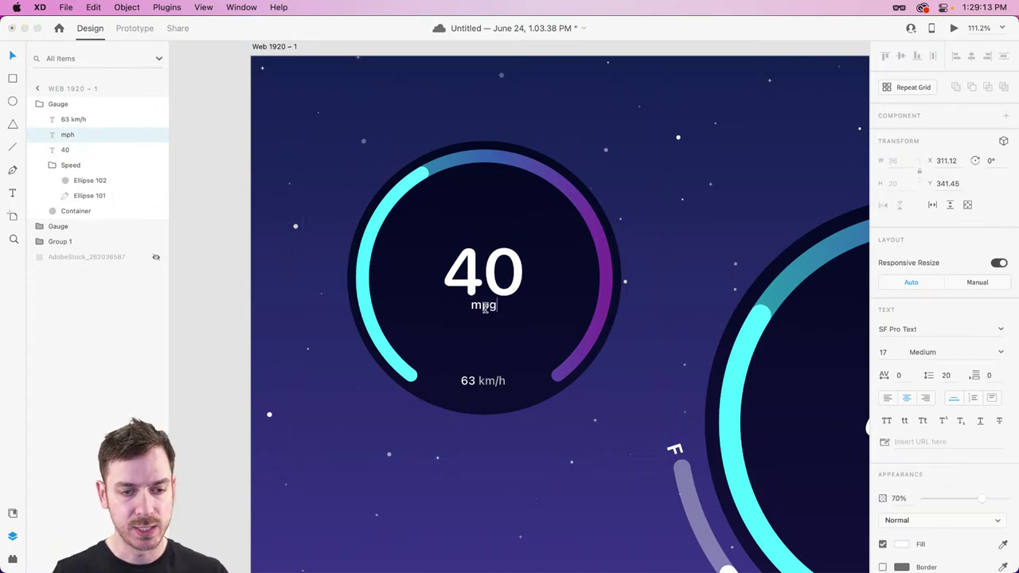
pyautogui.press('Escape')
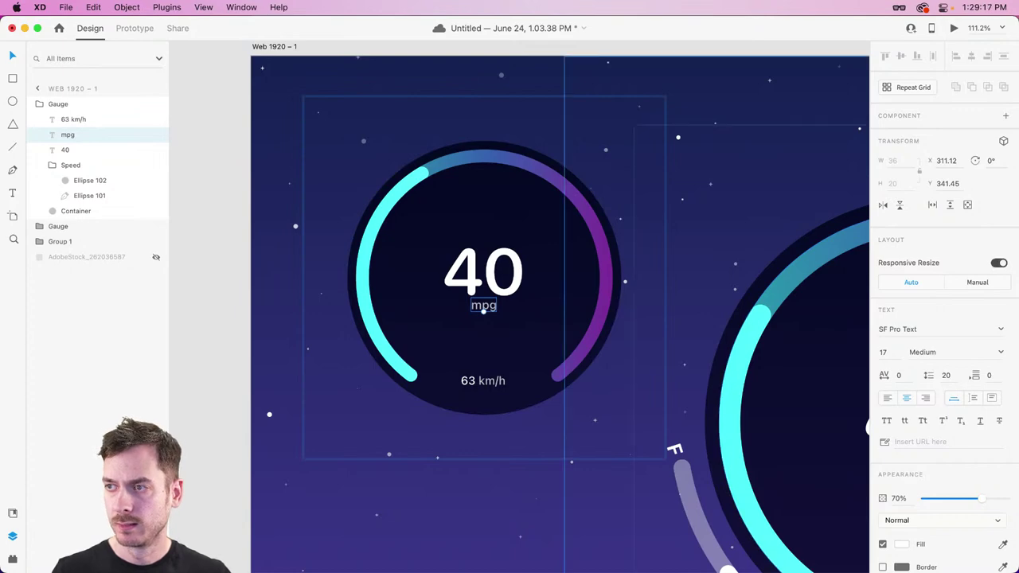
pyautogui.scroll(-10, 724, 224)
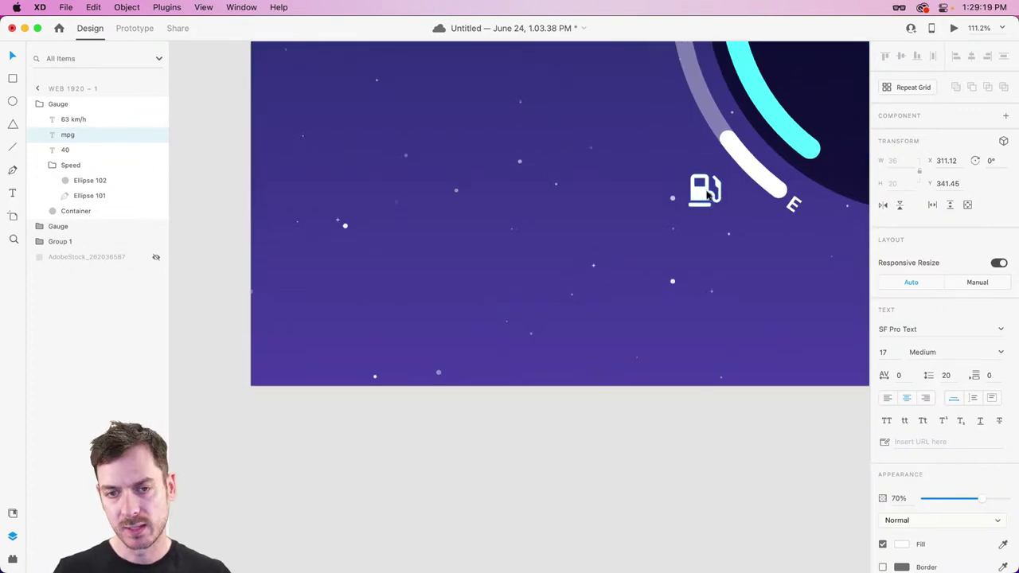
pyautogui.click(708, 193)
# Change the small gauge's 63 km/h readout to '207 mi' and shift it left.
pyautogui.scroll(10, 446, 167)
pyautogui.scroll(-9, 422, 317)
pyautogui.hscroll(9, 422, 317)
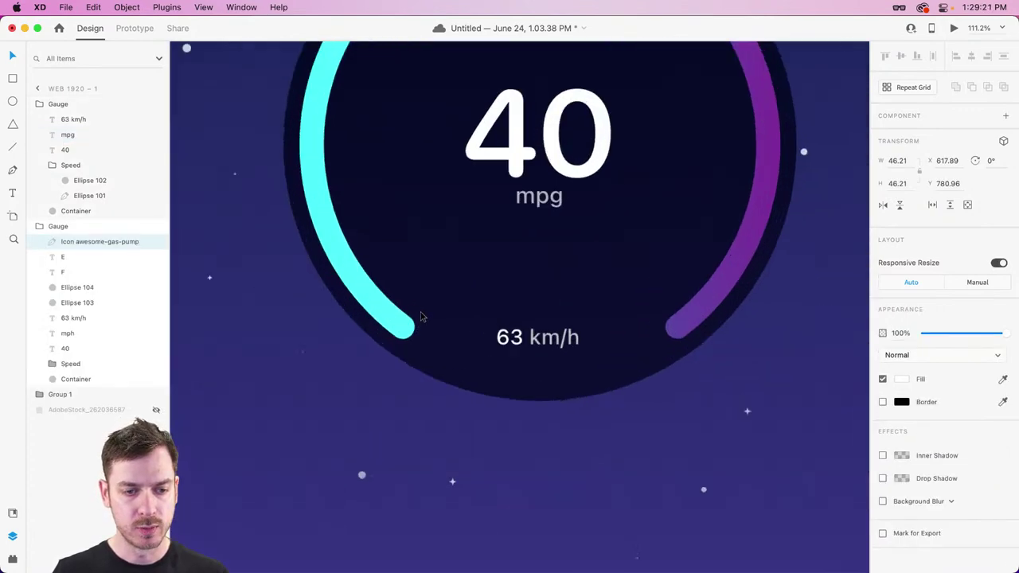
pyautogui.click(533, 337)
pyautogui.doubleClick(534, 338)
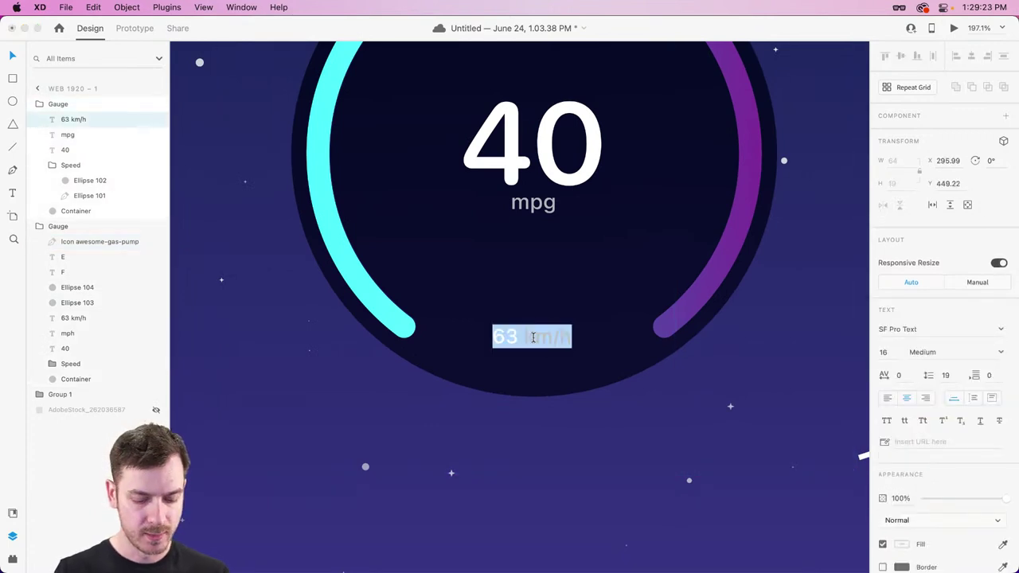
pyautogui.write('207')
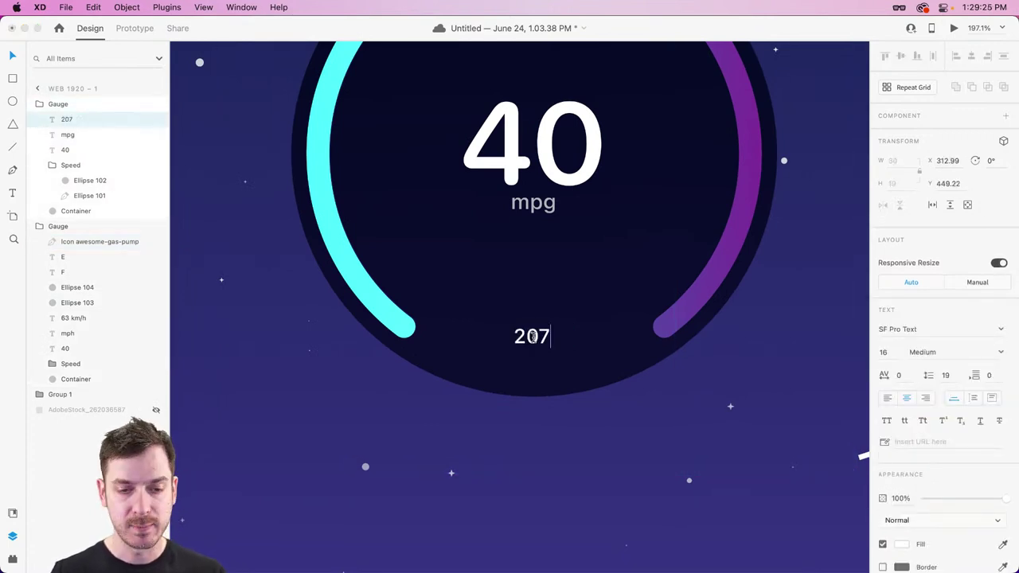
pyautogui.write(' mi')
pyautogui.press('Escape')
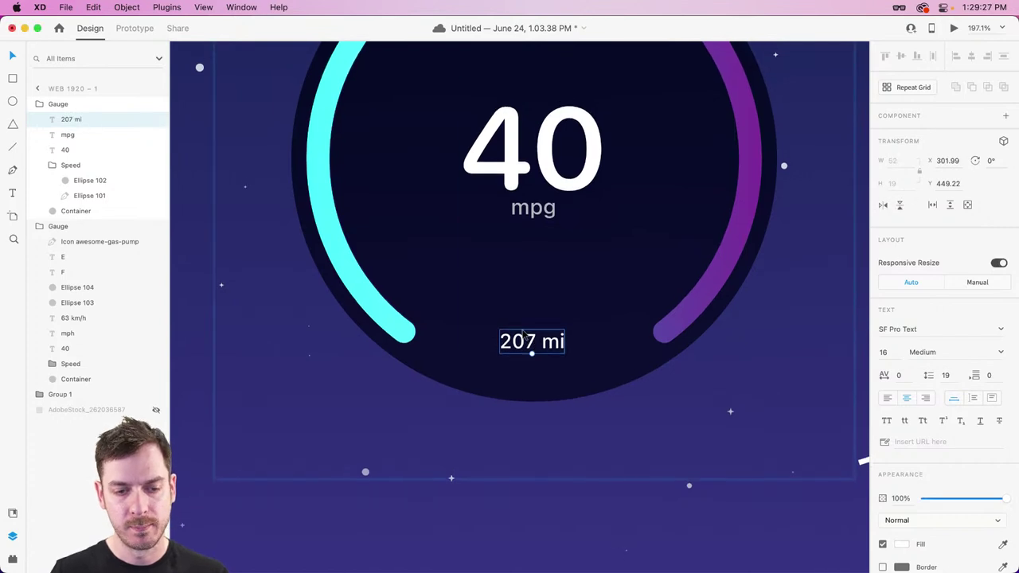
pyautogui.moveTo(534, 340); pyautogui.dragTo(481, 338)
# Paste the gas-pump icon just right of the 207 mi readout.
pyautogui.scroll(3, 481, 338)
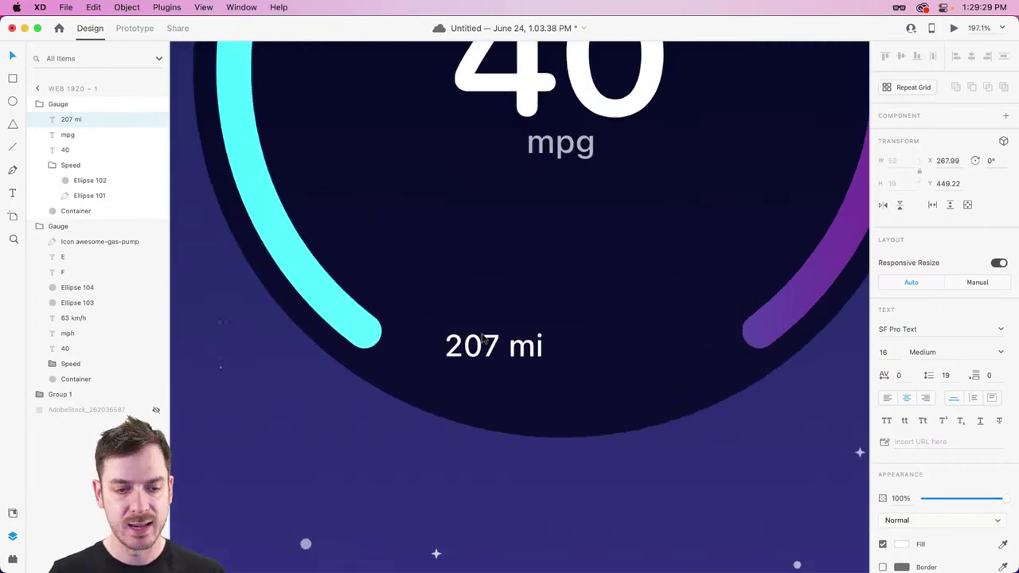
pyautogui.scroll(3, 448, 319)
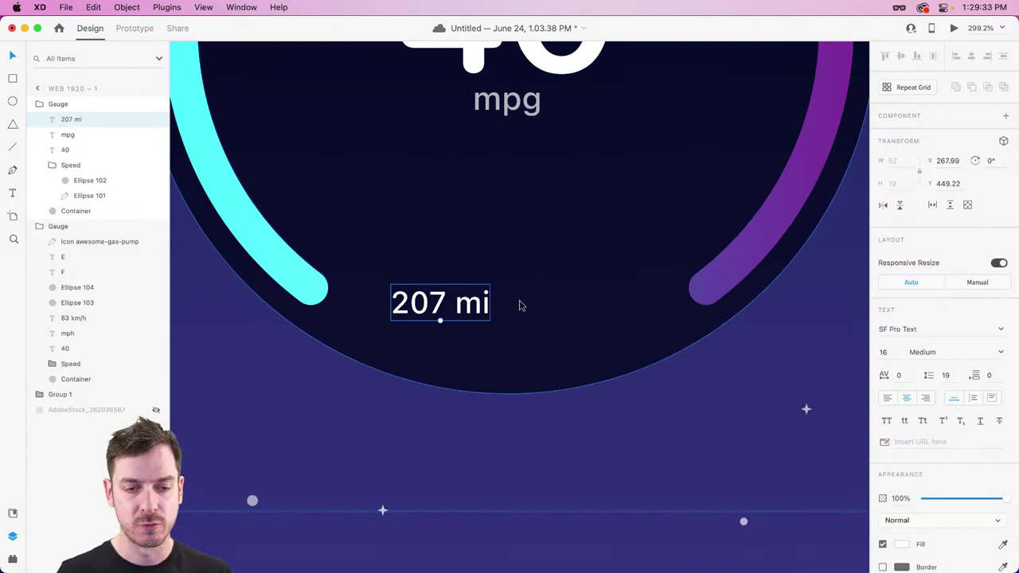
pyautogui.press('super+v')
pyautogui.moveTo(557, 302); pyautogui.dragTo(586, 304)
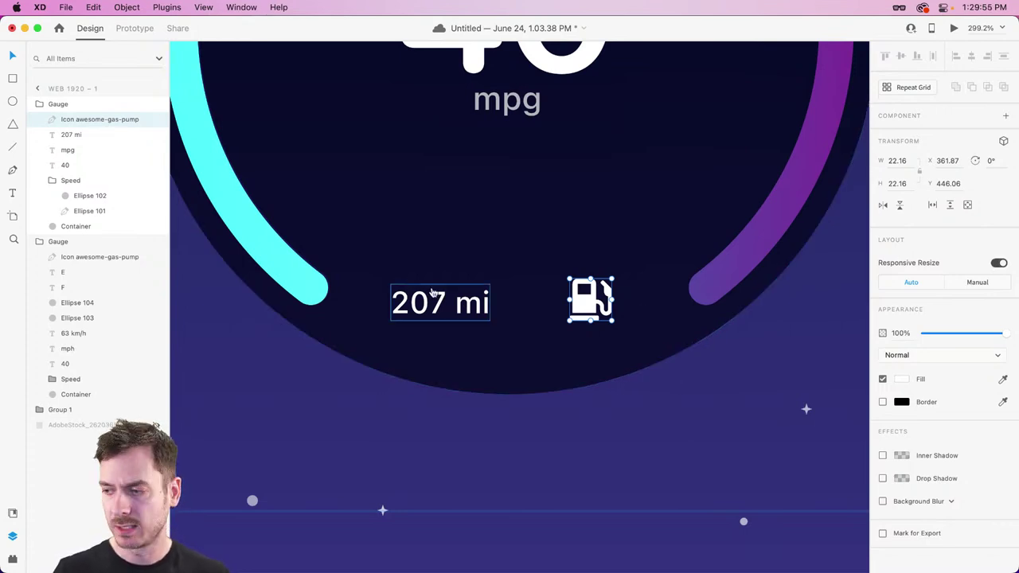
# In Safari's iOS 16 Preview page, zoom in on the CarPlay dashboard image's widgets.
pyautogui.press('super+Tab')
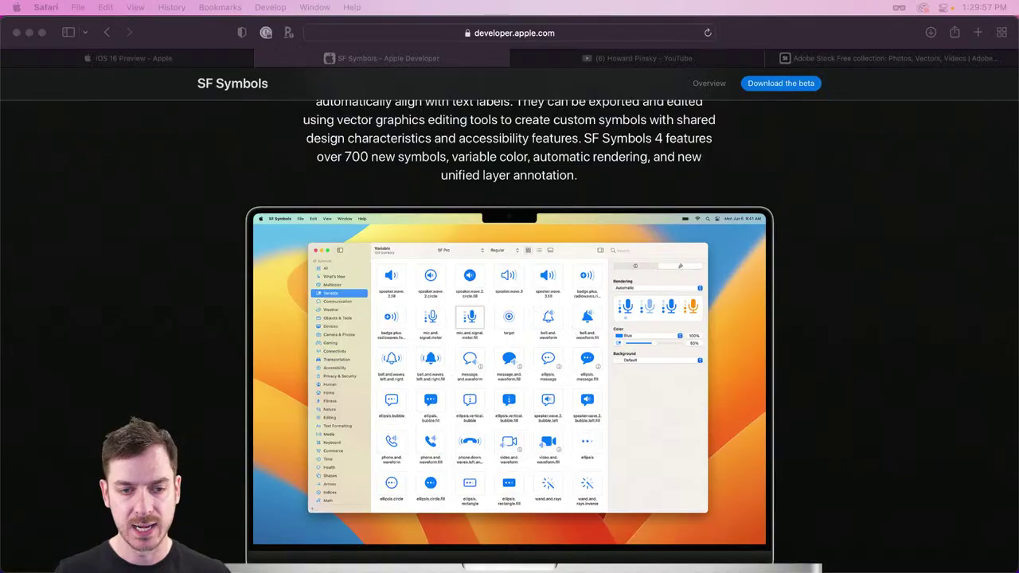
pyautogui.click(125, 57)
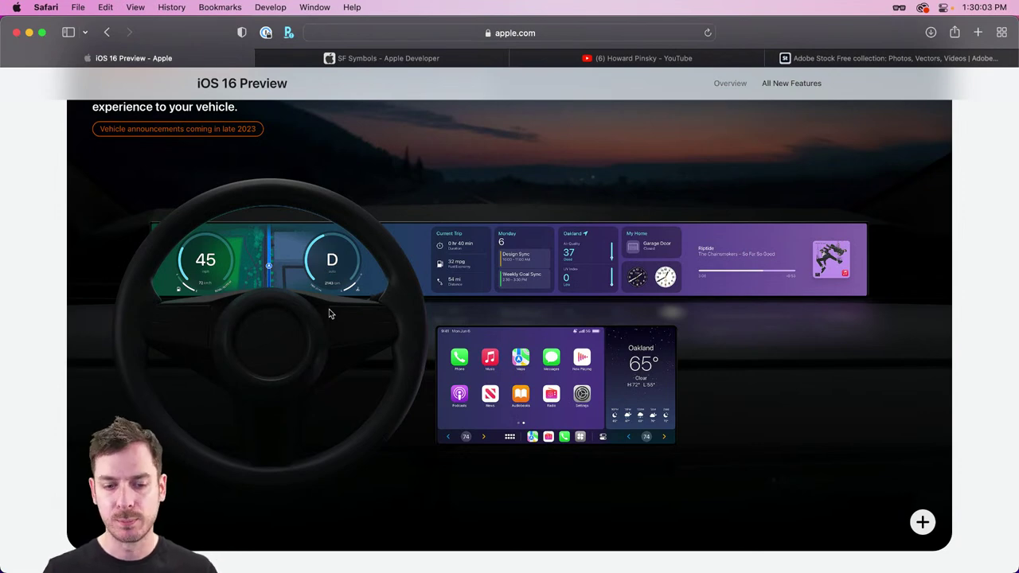
pyautogui.press('alt+super+8')
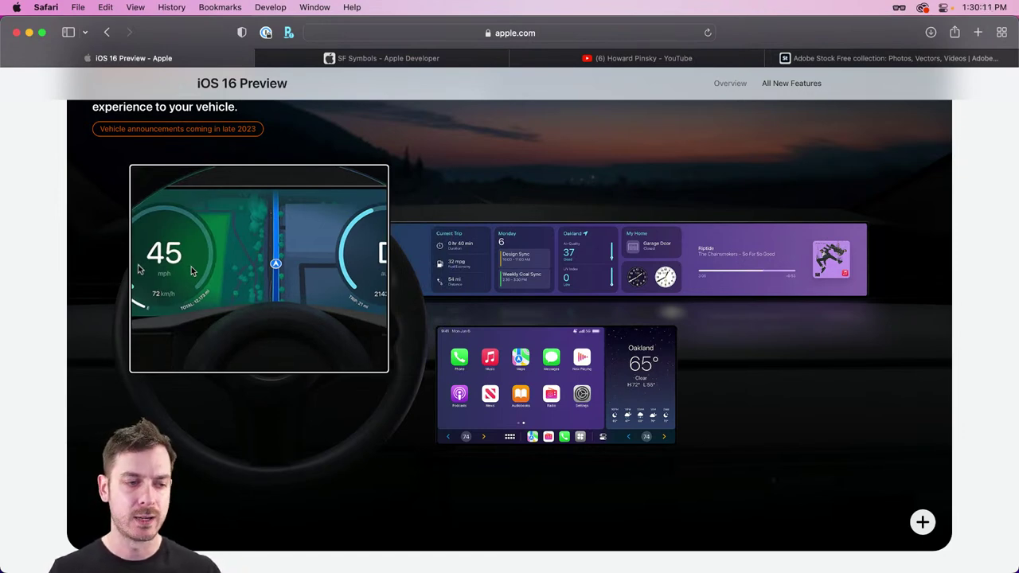
pyautogui.press('alt+super+8')
pyautogui.scroll(-2, 199, 267)
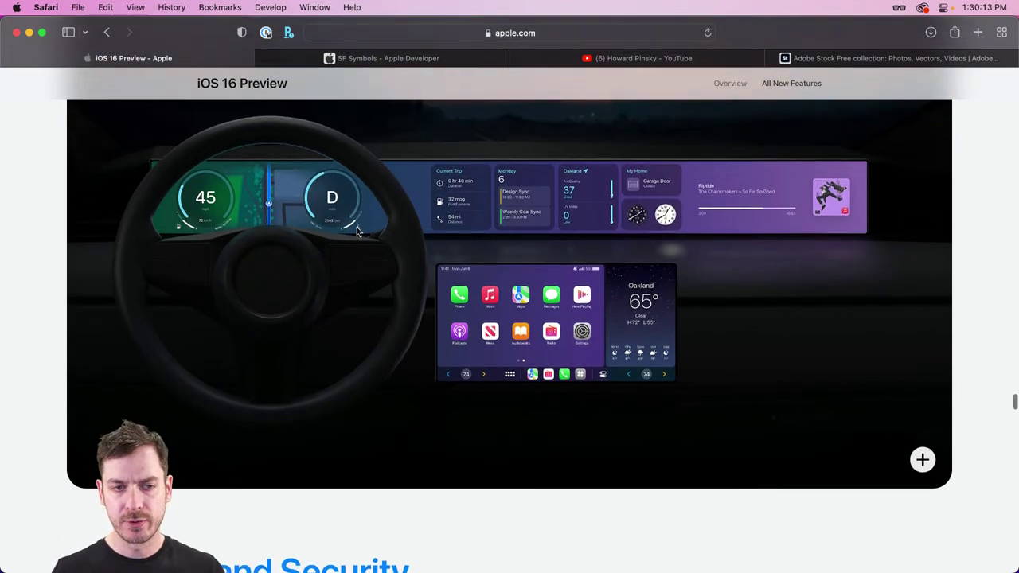
pyautogui.press('alt+super+8')
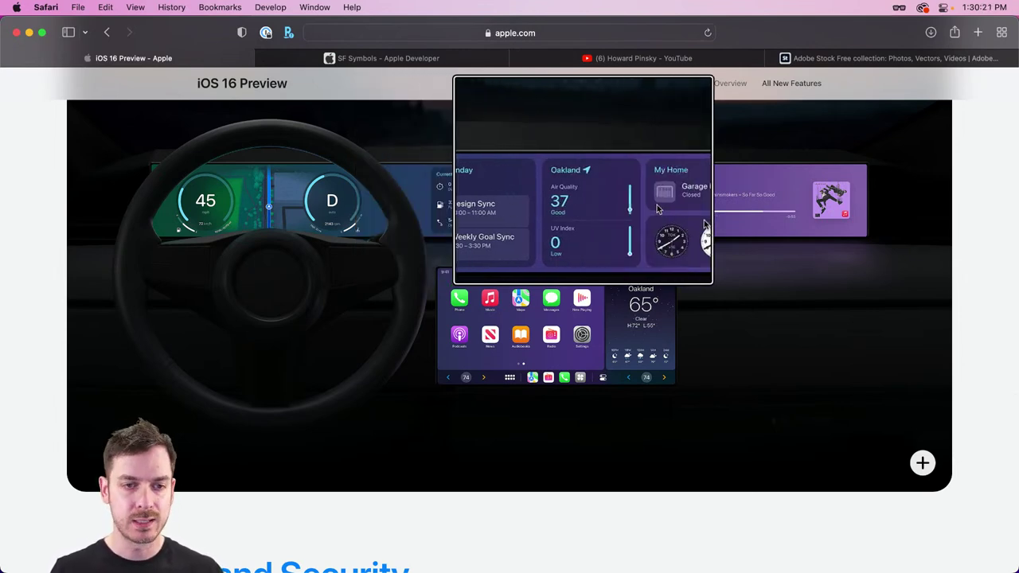
pyautogui.press('alt+super+8')
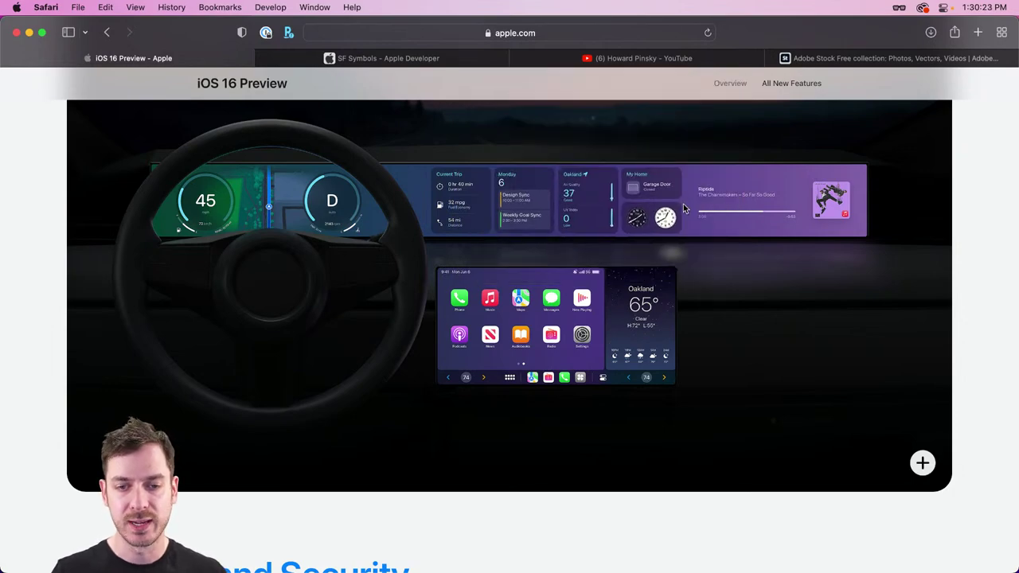
pyautogui.scroll(1, 683, 204)
# Back in Adobe XD, draw a small tall rectangle below the gauges.
pyautogui.press('super+Tab')
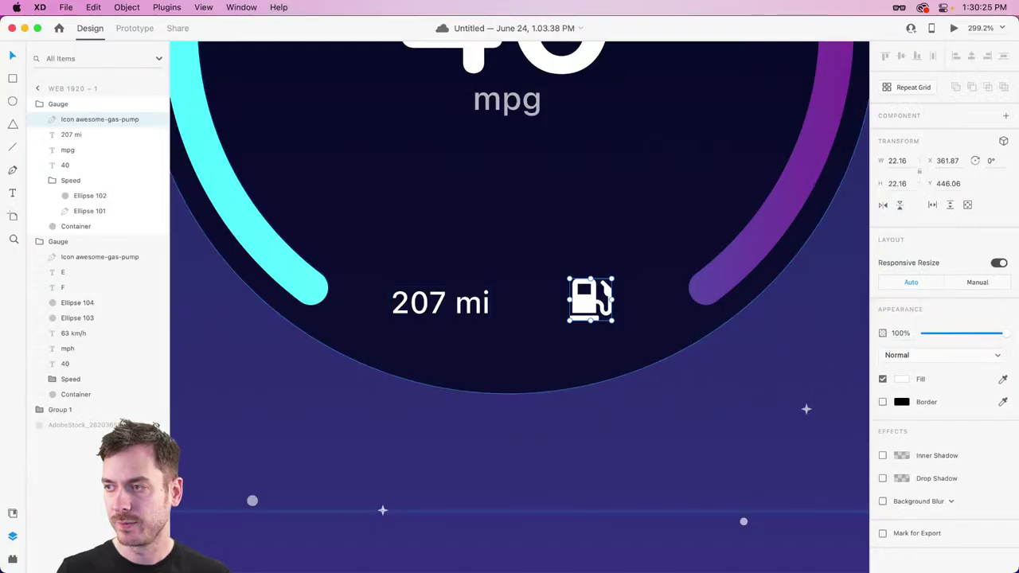
pyautogui.scroll(-1, 418, 435)
pyautogui.click(418, 436)
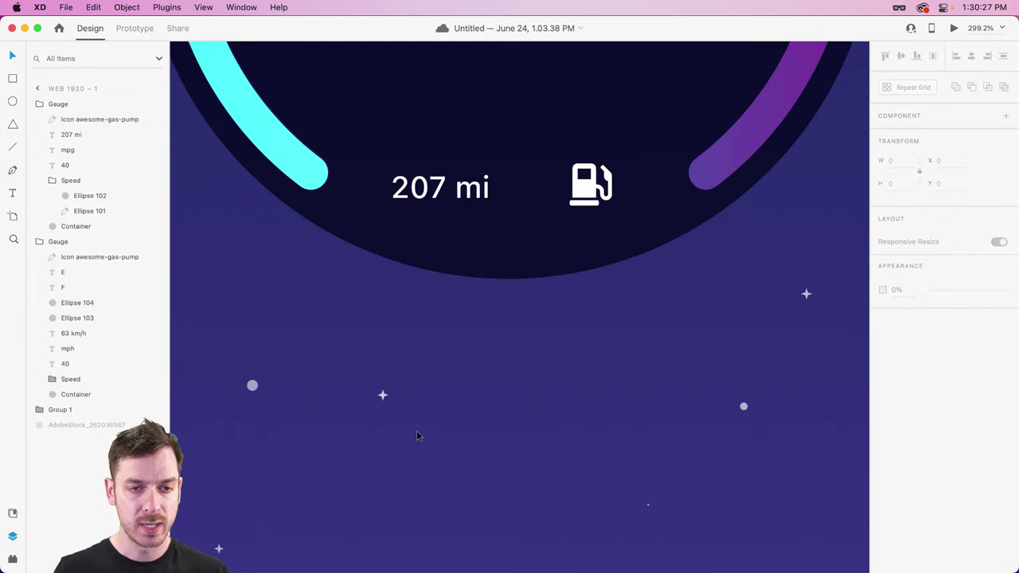
pyautogui.scroll(-5, 416, 430)
pyautogui.scroll(-2, 422, 422)
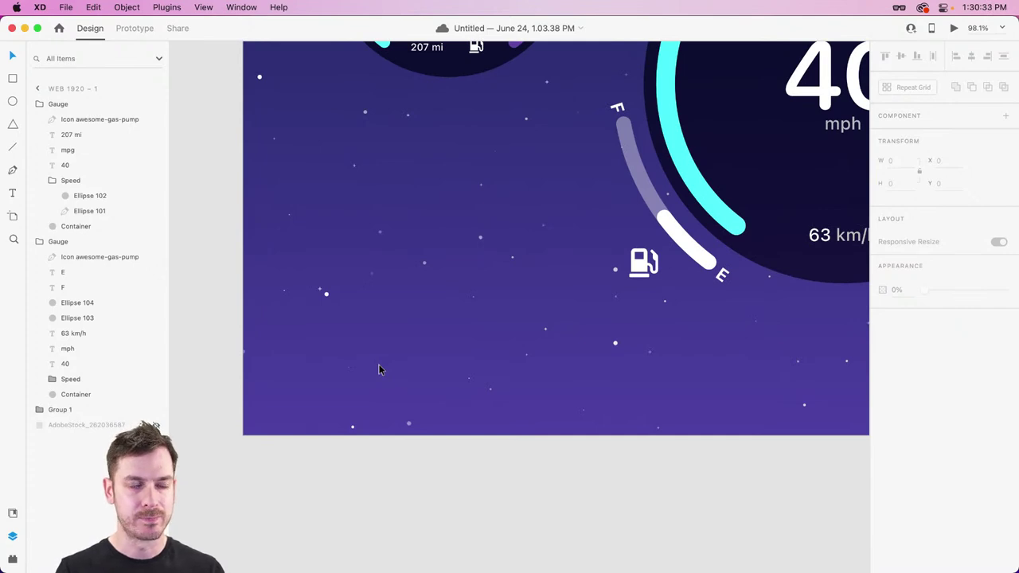
pyautogui.scroll(3, 337, 417)
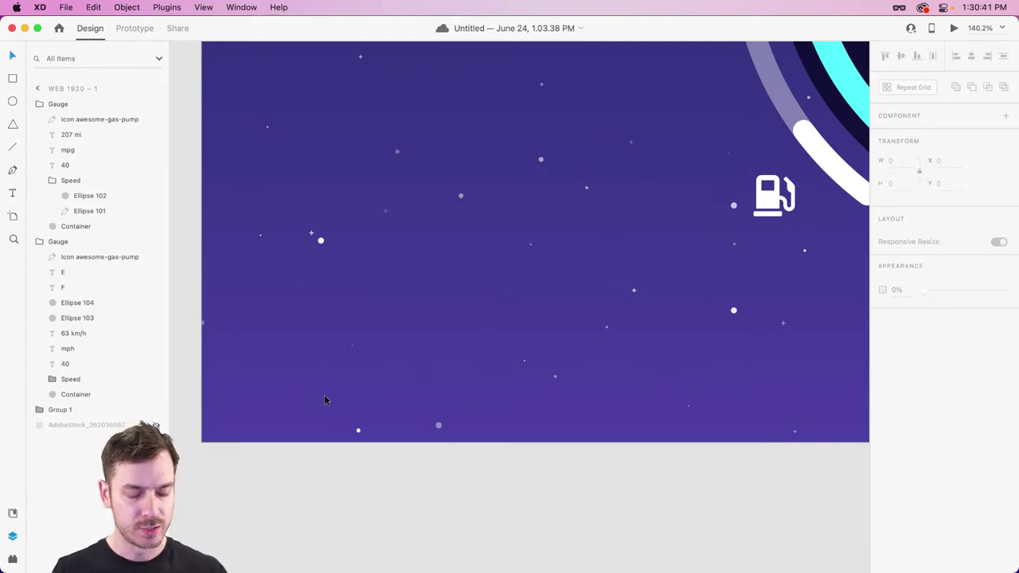
pyautogui.press('e')
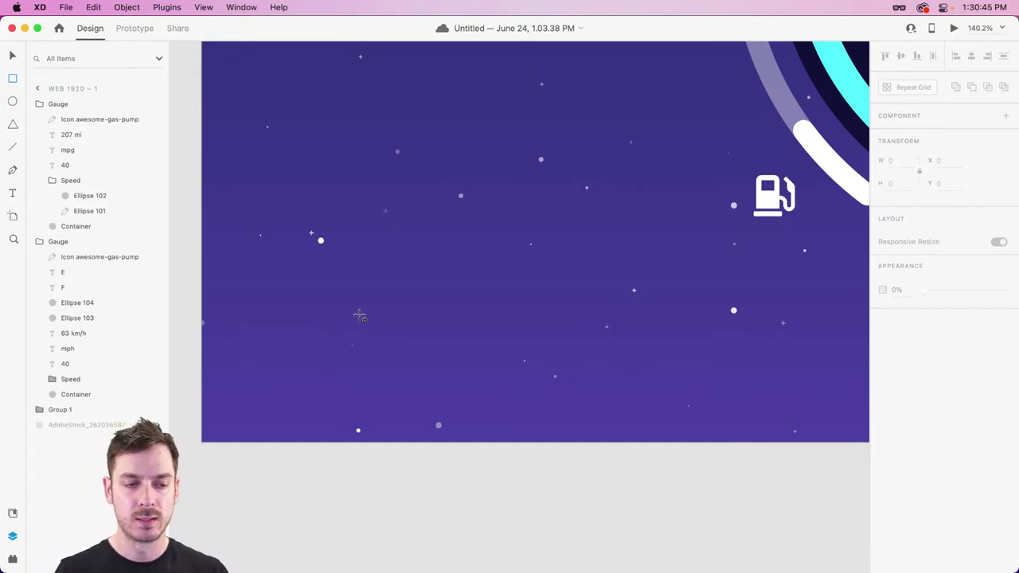
pyautogui.moveTo(350, 310); pyautogui.dragTo(355, 329)
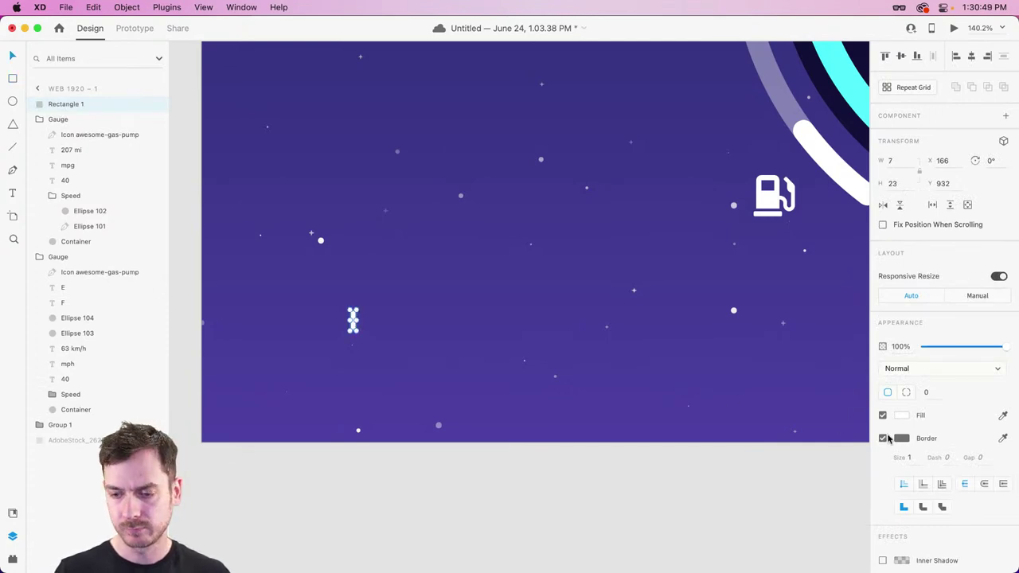
# Give the rectangle a green fill.
pyautogui.click(901, 414)
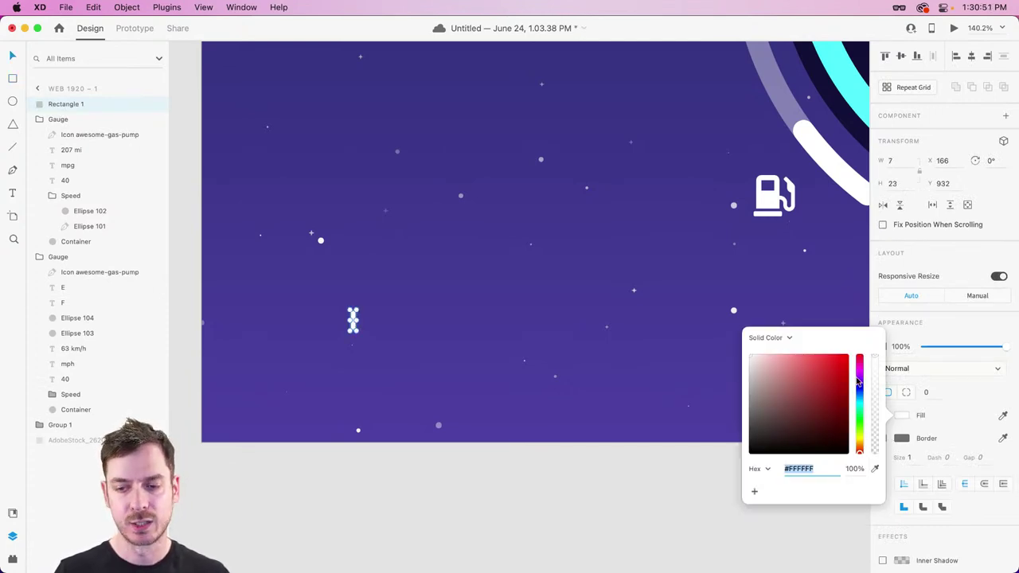
pyautogui.click(835, 360)
pyautogui.moveTo(857, 410); pyautogui.dragTo(860, 424)
pyautogui.press('Escape')
# Remove the rectangle's border and set its corner radius to 30, then preview.
pyautogui.scroll(5, 307, 322)
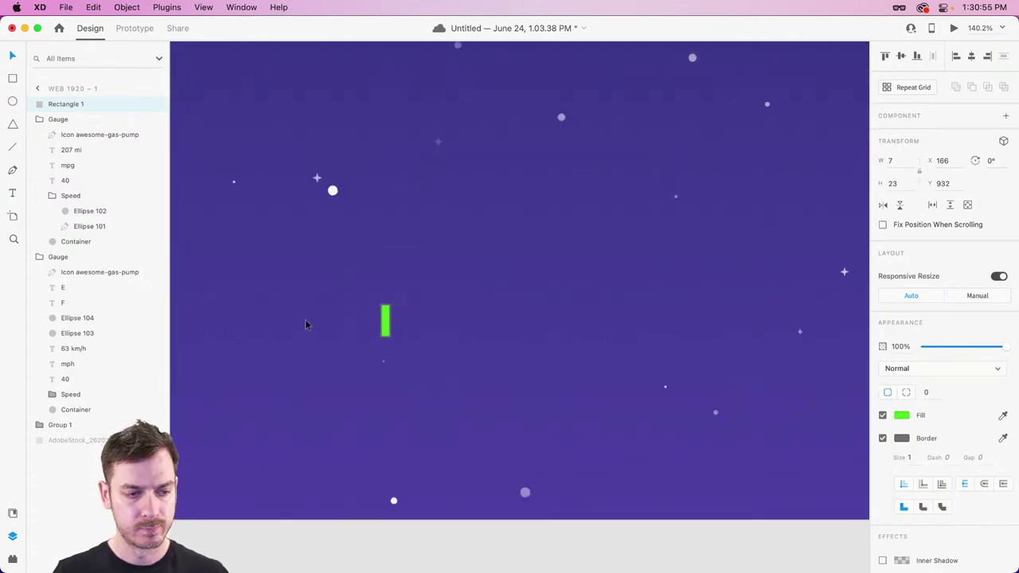
pyautogui.click(882, 438)
pyautogui.click(926, 393)
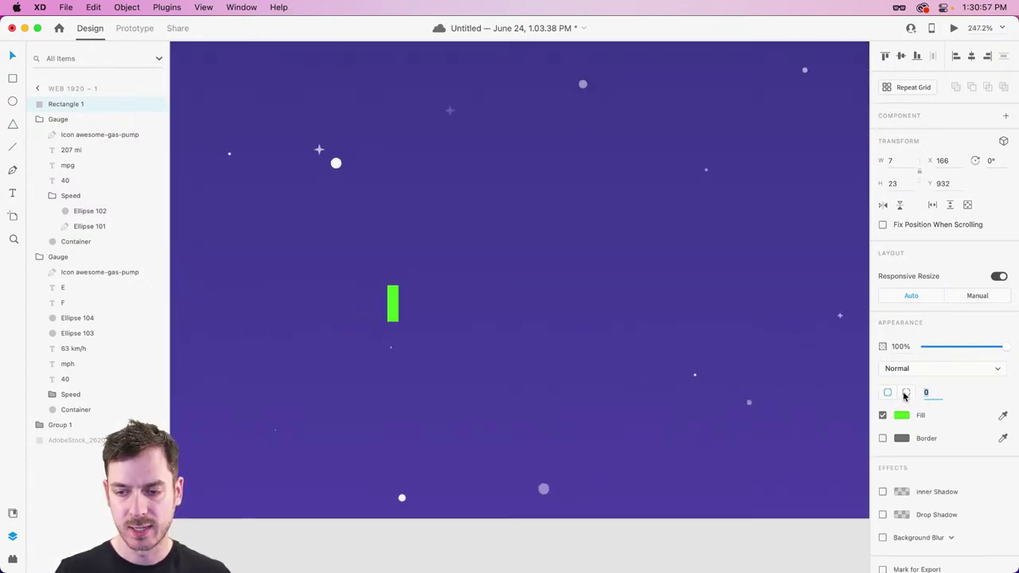
pyautogui.write('30')
pyautogui.press('Return')
pyautogui.press('super+Return')
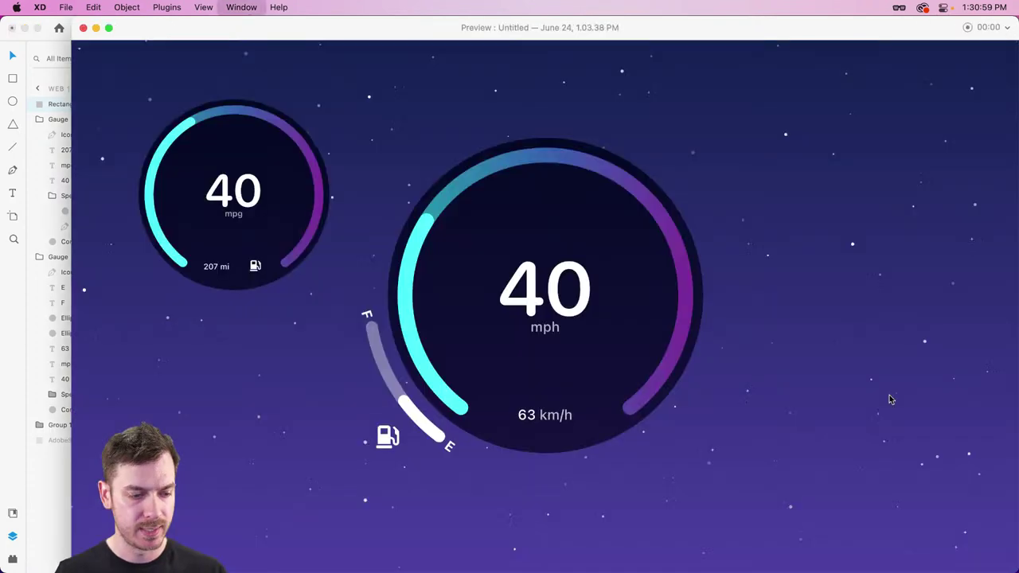
pyautogui.press('super+w')
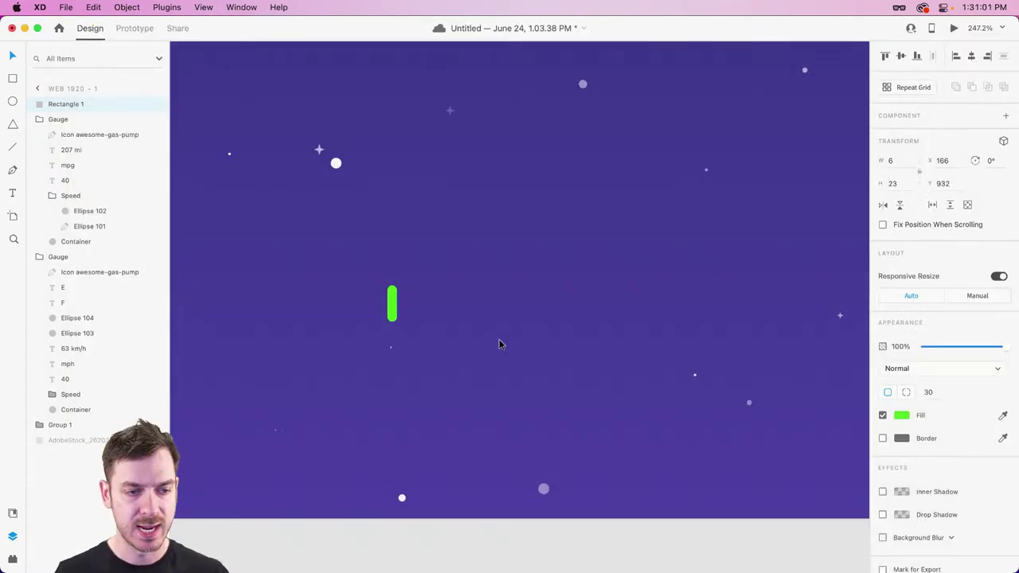
# Adjust the bar's fill to mint green #20EFA7.
pyautogui.click(902, 416)
pyautogui.moveTo(862, 402)
pyautogui.mouseDown()
pyautogui.moveTo(862, 426)
pyautogui.moveTo(863, 417)
pyautogui.mouseUp()
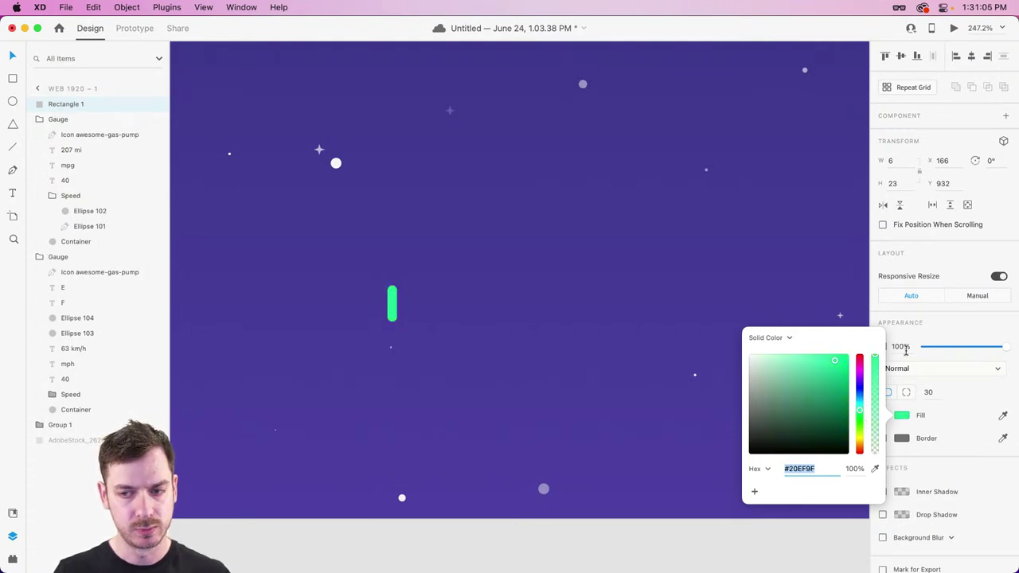
pyautogui.click(947, 320)
# Narrow the bar to 5 wide, nudge it left and convert it to a Repeat Grid.
pyautogui.press('super+Left')
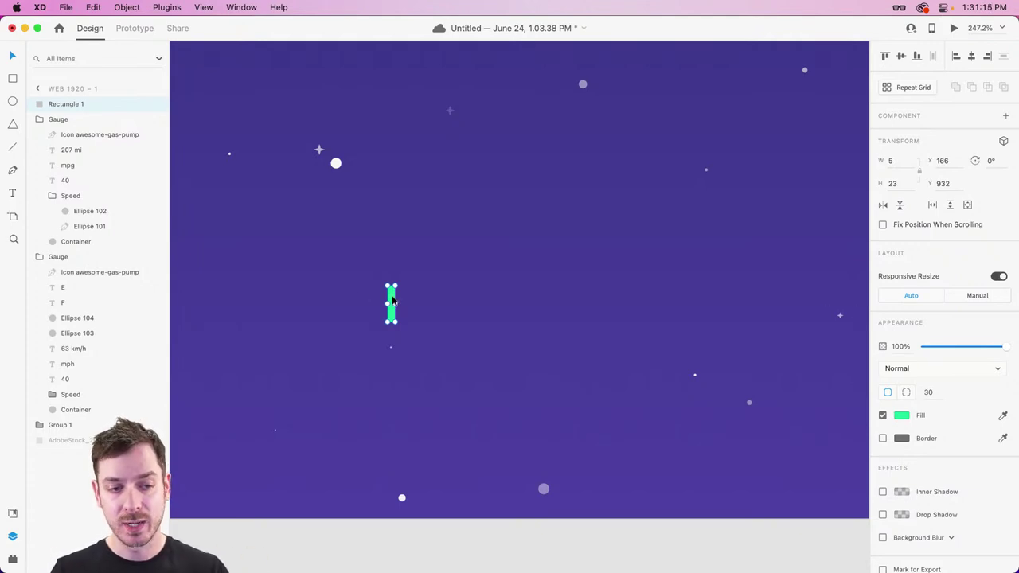
pyautogui.moveTo(391, 299); pyautogui.dragTo(363, 300)
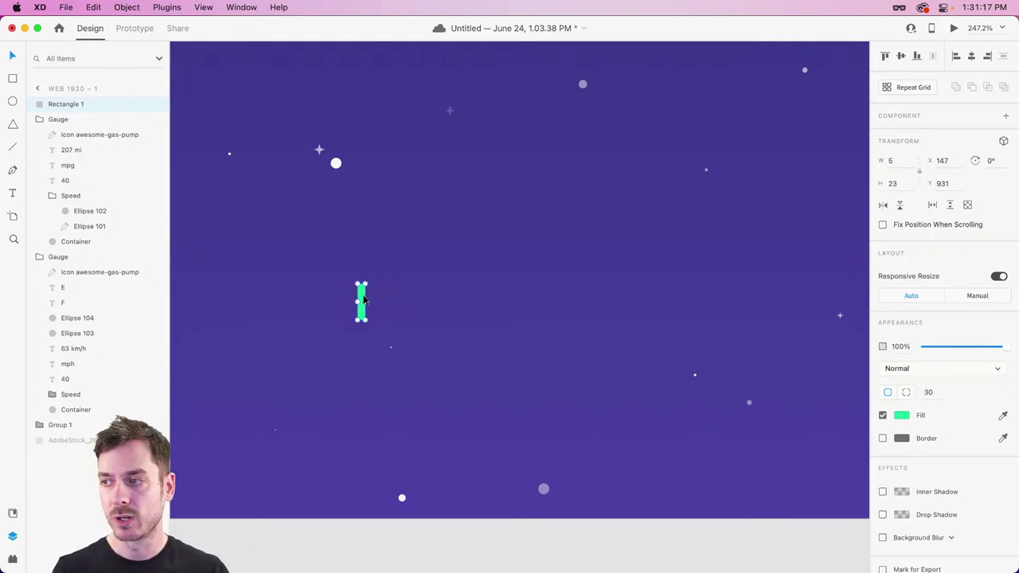
pyautogui.press('super+r')
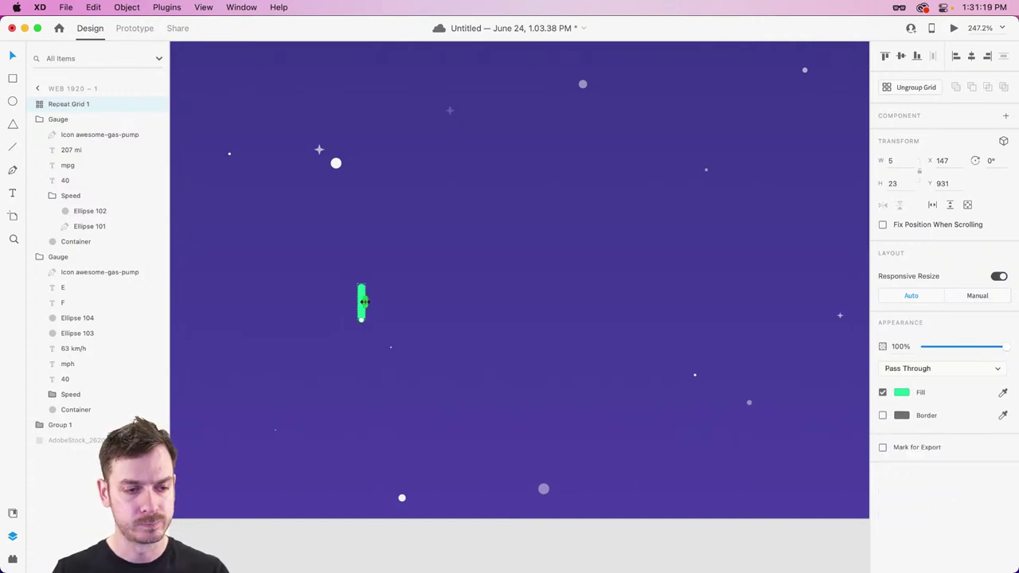
# Stretch the Repeat Grid into a long row of tightly spaced green bars.
pyautogui.moveTo(367, 302); pyautogui.dragTo(815, 301)
pyautogui.moveTo(577, 302); pyautogui.dragTo(409, 304)
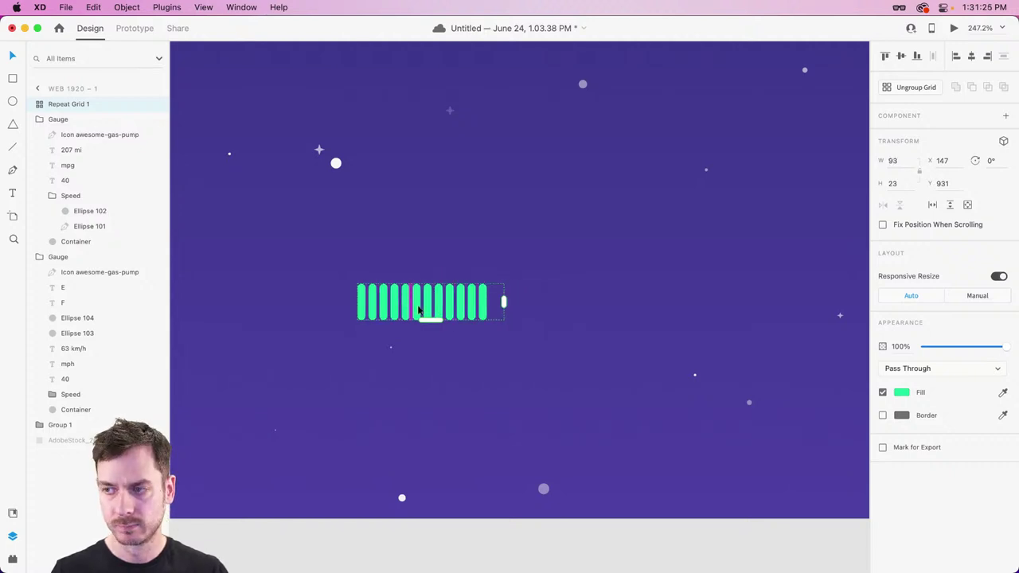
pyautogui.moveTo(503, 302); pyautogui.dragTo(807, 302)
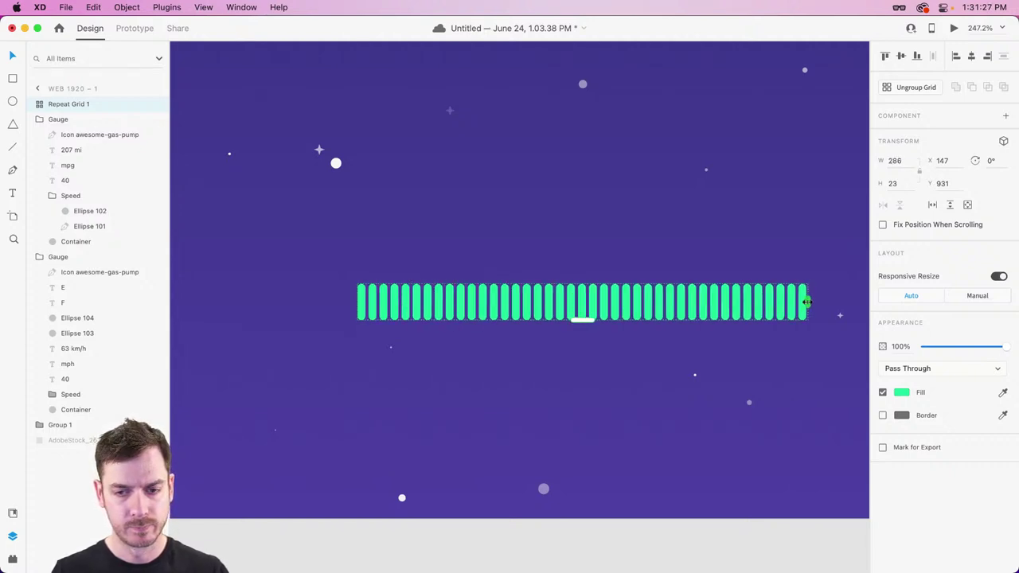
pyautogui.press('super+Return')
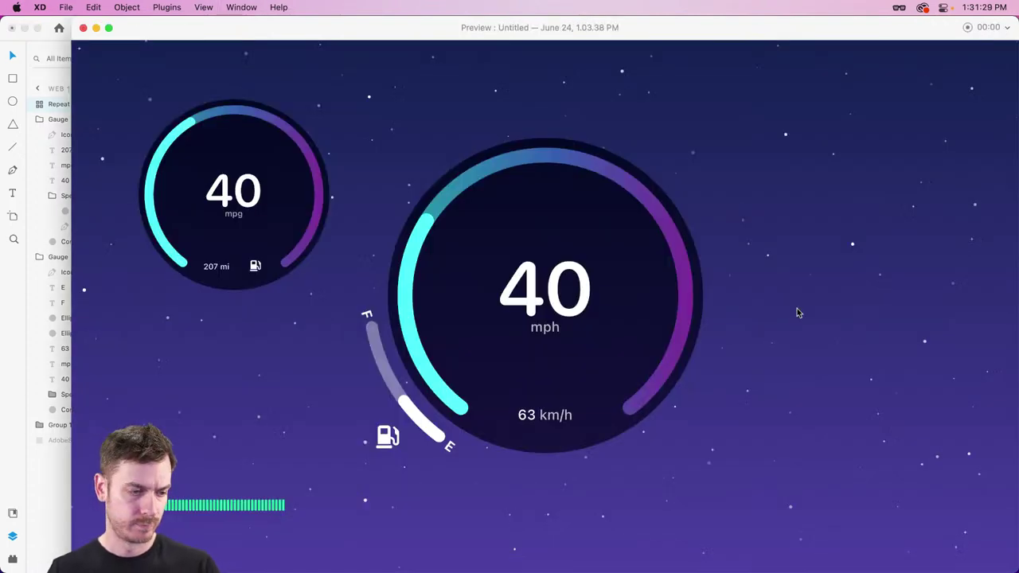
pyautogui.press('super+w')
pyautogui.hscroll(5, 799, 312)
pyautogui.moveTo(648, 302); pyautogui.dragTo(724, 300)
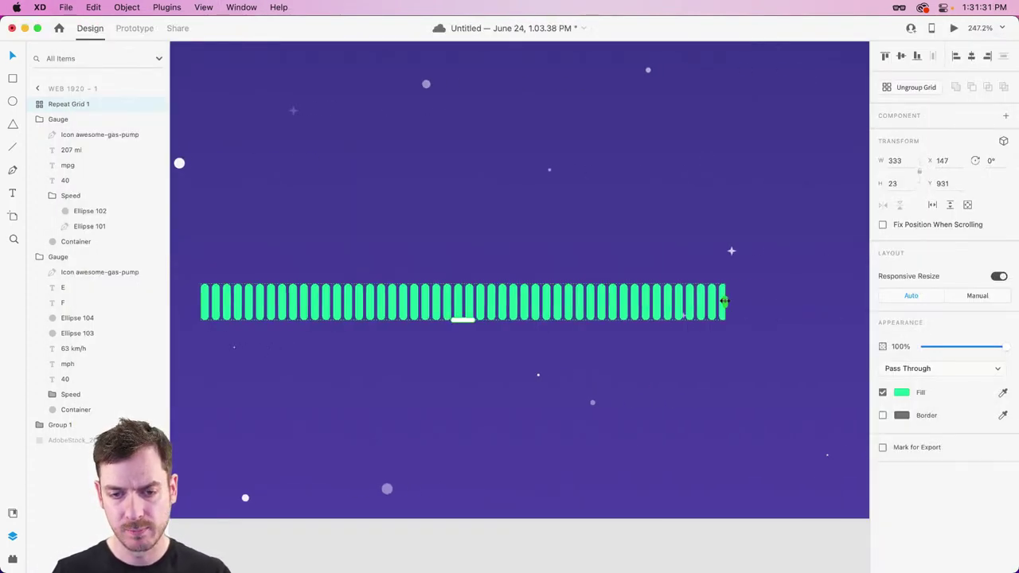
pyautogui.press('super+Return')
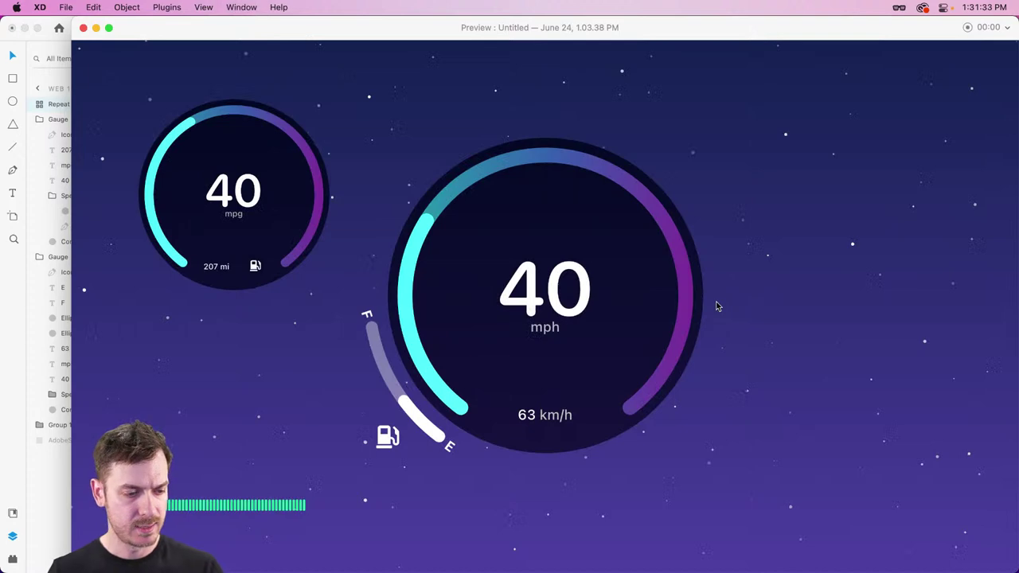
pyautogui.press('super+w')
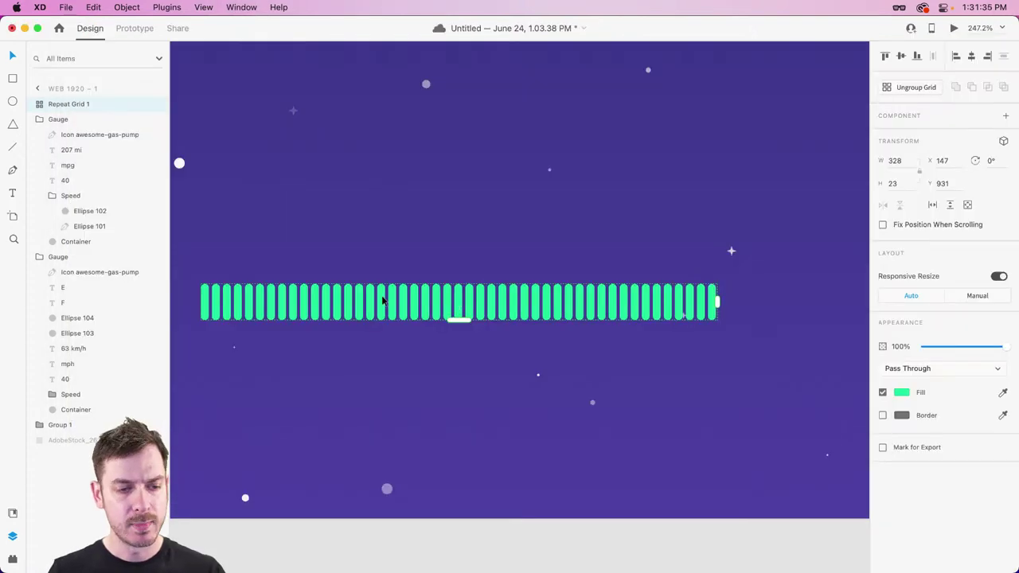
# Shorten all the bars in the grid by resizing one of them.
pyautogui.hscroll(-5, 382, 301)
pyautogui.hscroll(2, 381, 300)
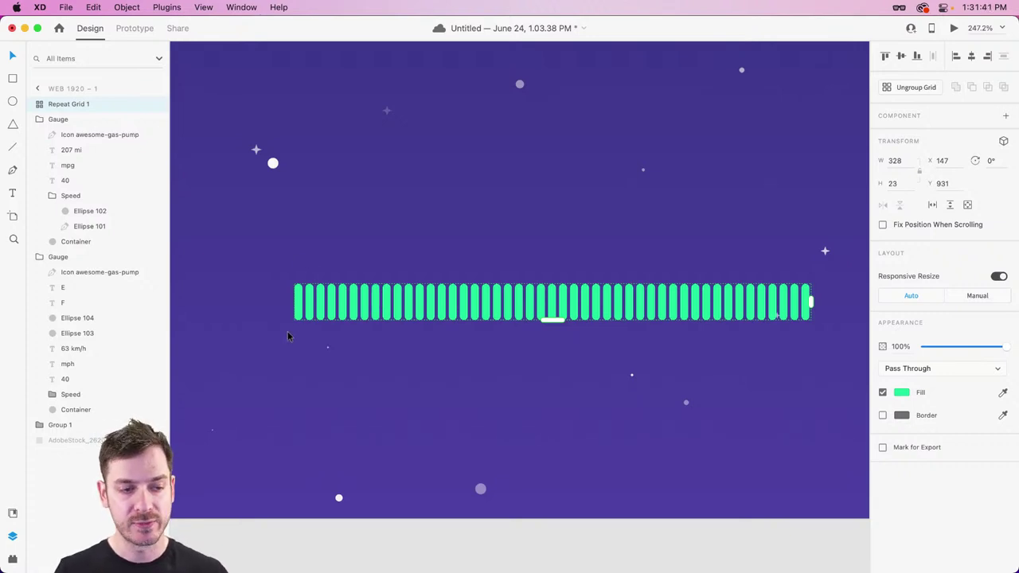
pyautogui.scroll(5, 289, 331)
pyautogui.doubleClick(306, 277)
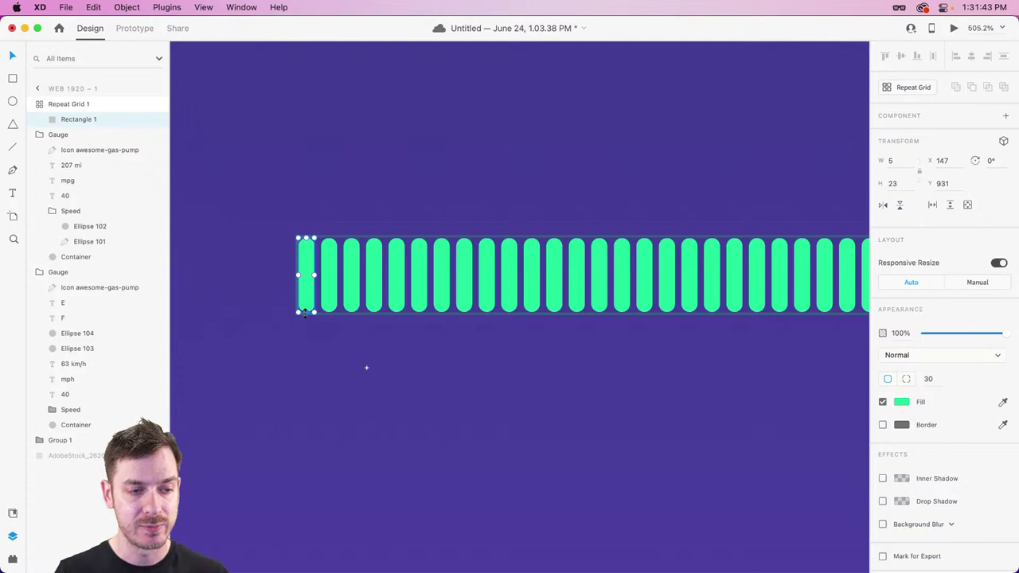
pyautogui.moveTo(306, 312); pyautogui.dragTo(306, 292)
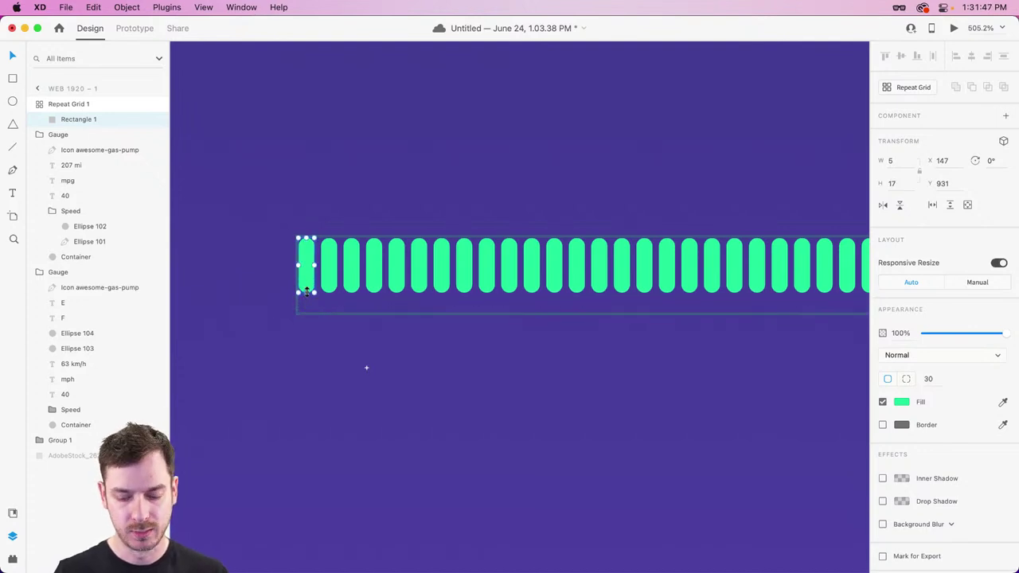
pyautogui.press('super+Return')
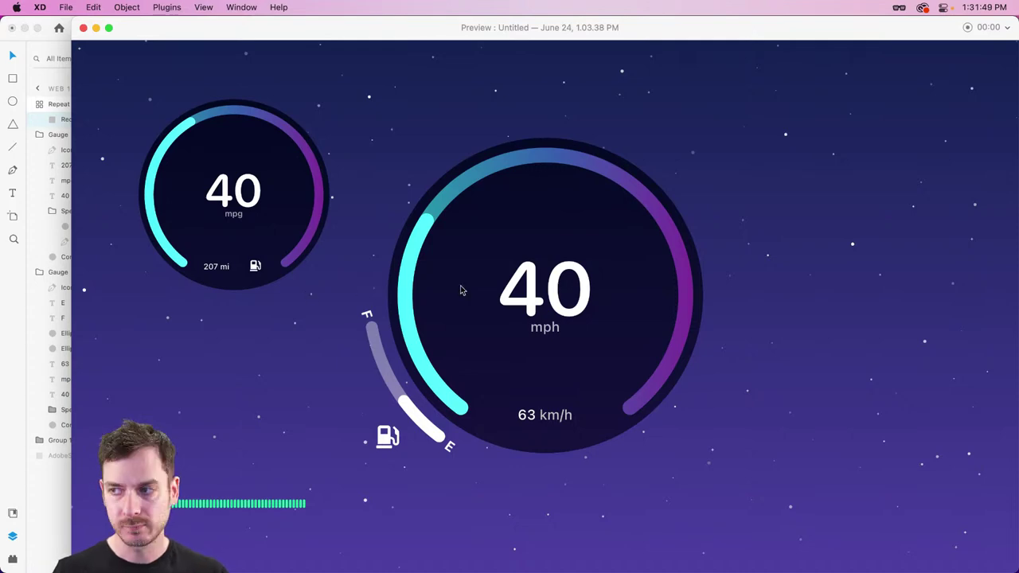
pyautogui.press('super+w')
# Move the row of bars down and to the left.
pyautogui.click(476, 310)
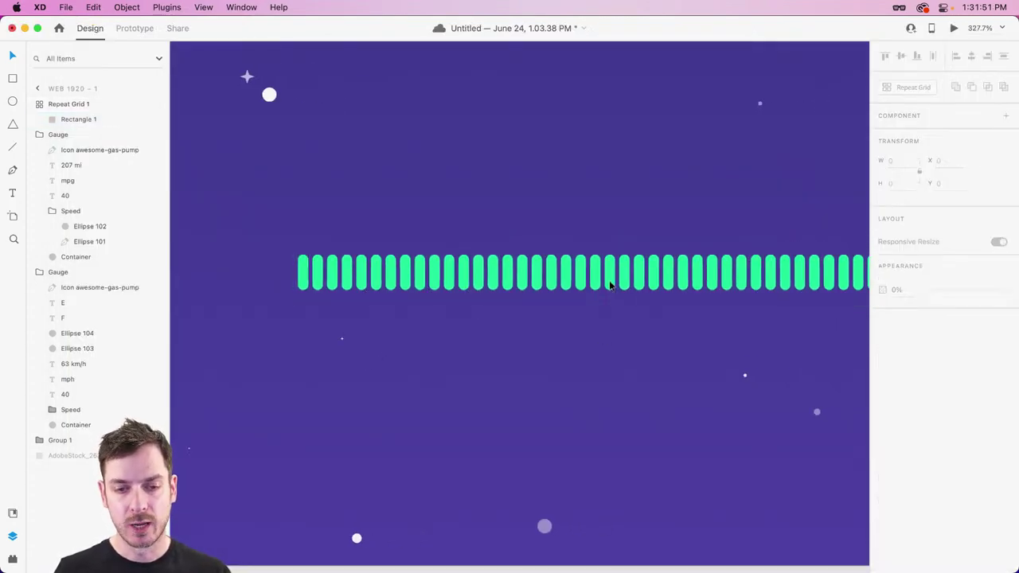
pyautogui.moveTo(626, 268); pyautogui.dragTo(567, 378)
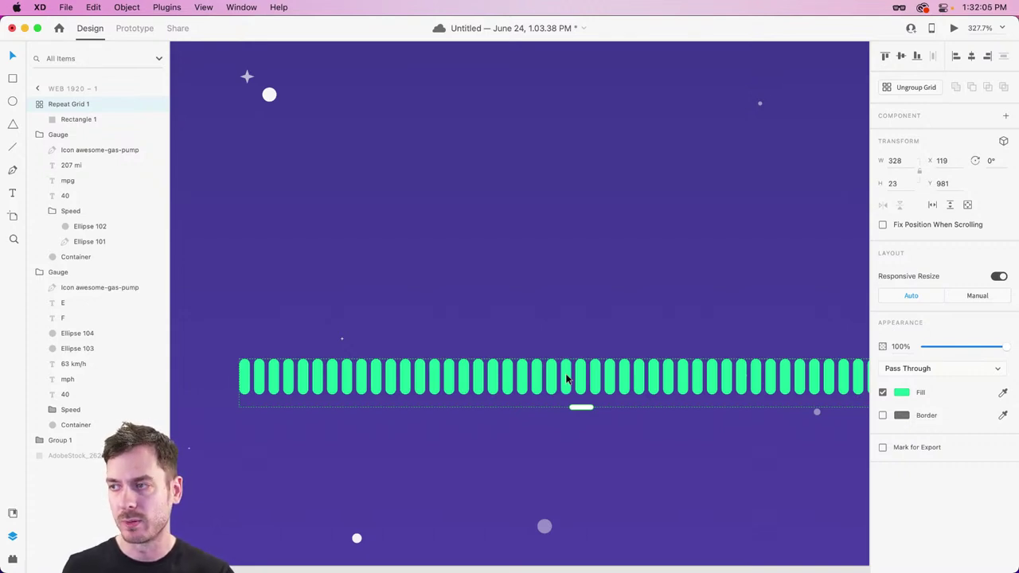
pyautogui.hscroll(5, 565, 380)
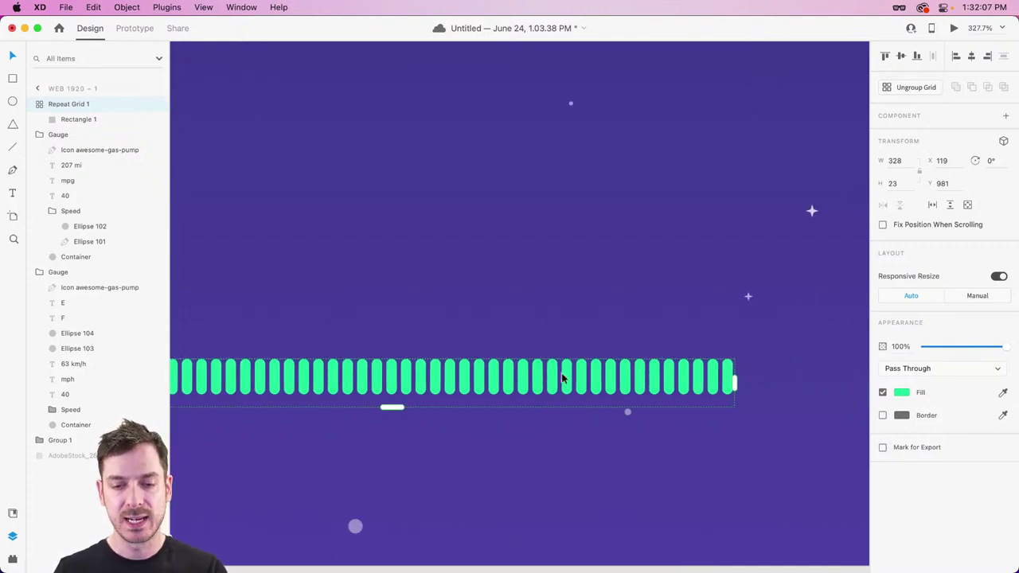
pyautogui.hscroll(-2, 562, 379)
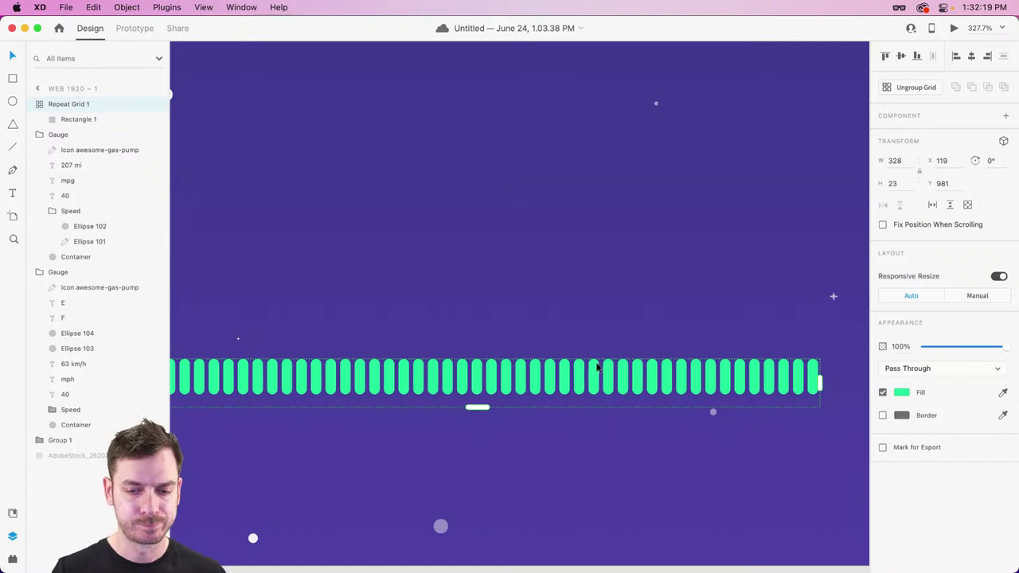
# Add a '336° NW' label above the bars at size 22 and place a copy above it.
pyautogui.click(678, 316)
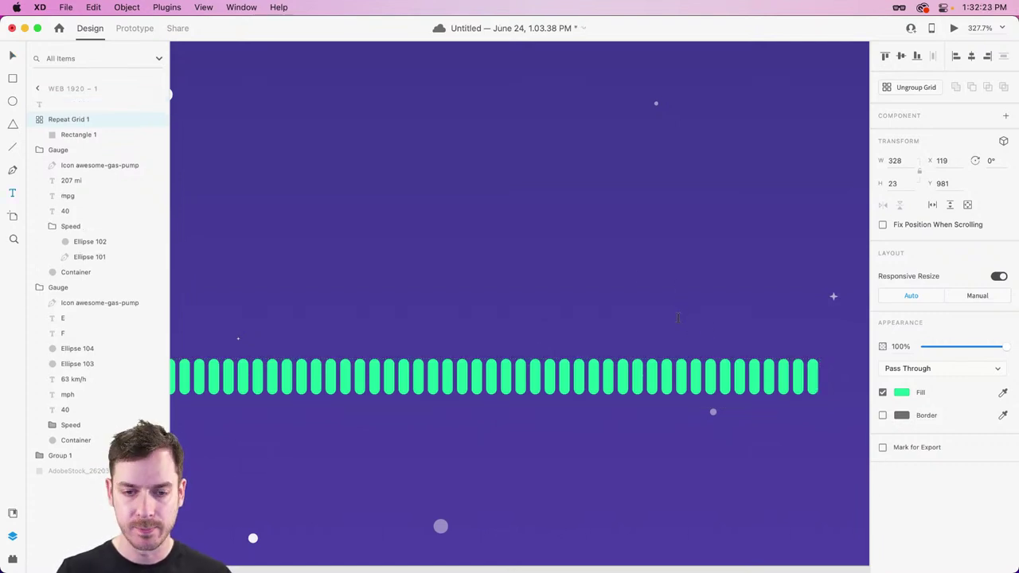
pyautogui.write('33')
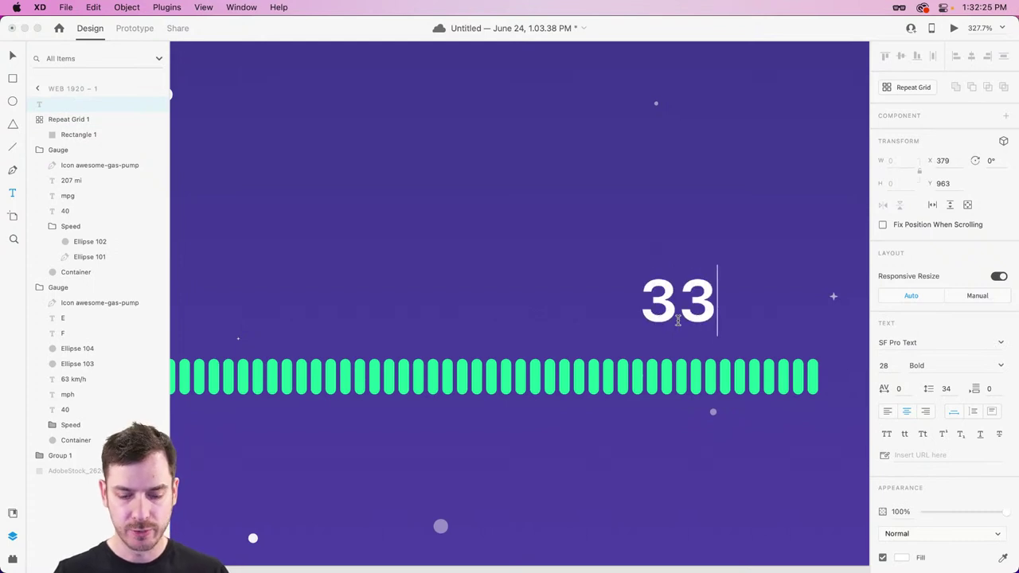
pyautogui.write('6')
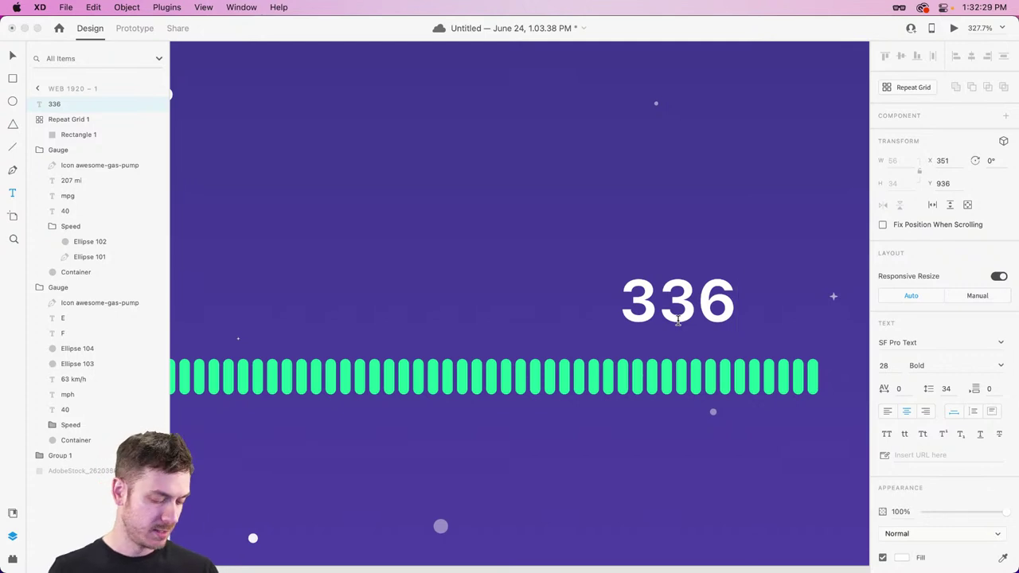
pyautogui.write('°')
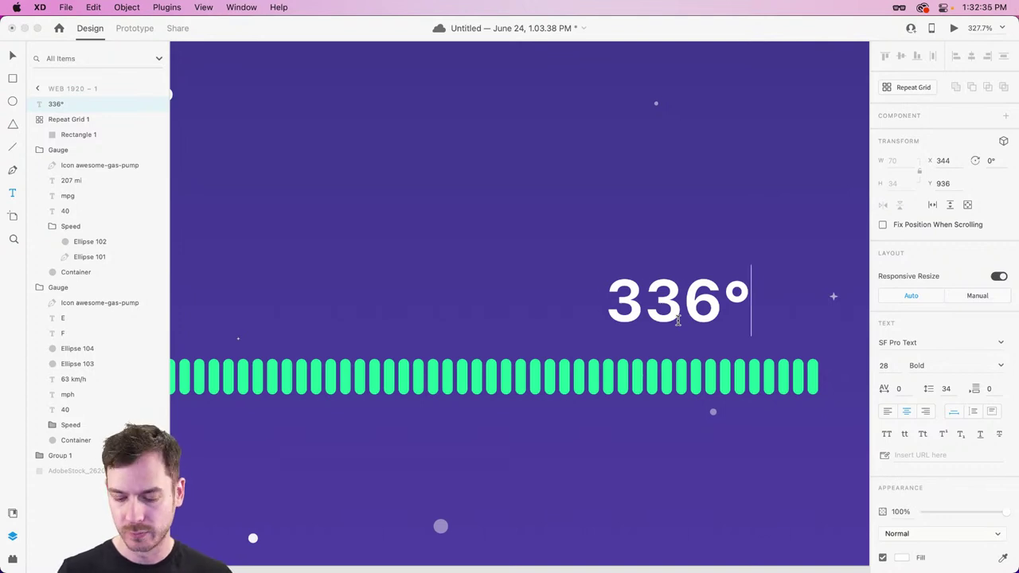
pyautogui.write(' NW')
pyautogui.press('Escape')
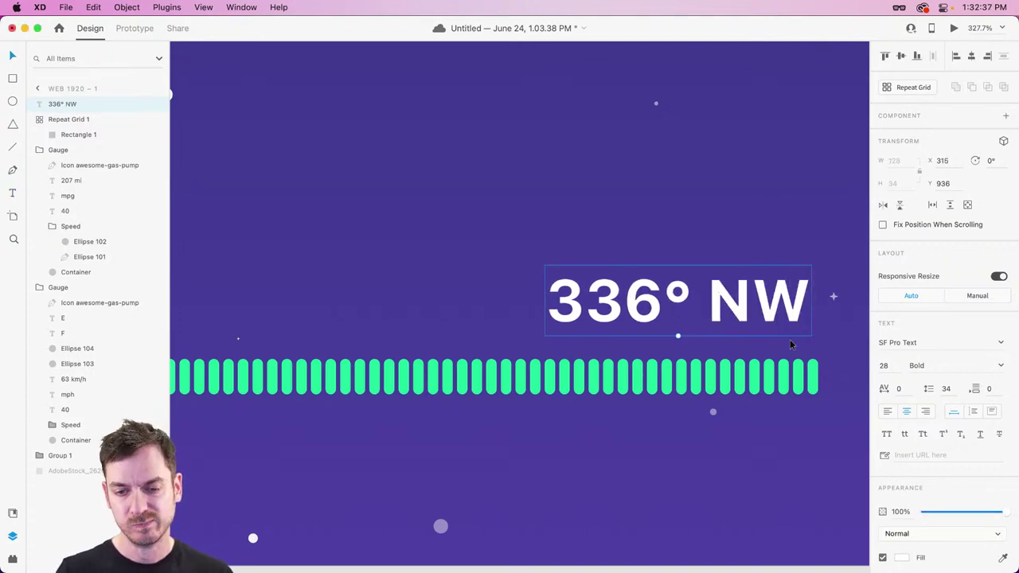
pyautogui.press('super+Return')
pyautogui.press('super+w')
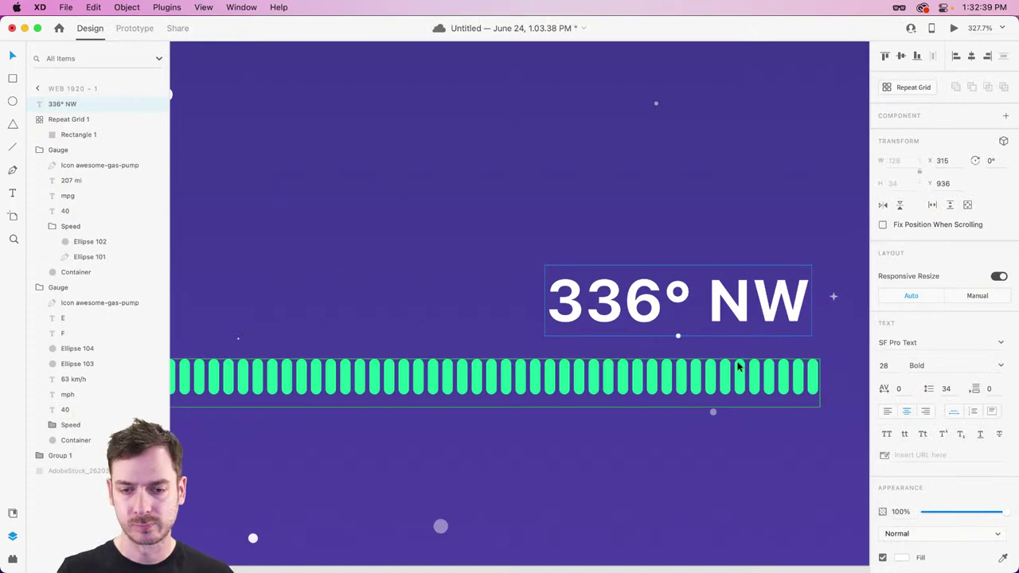
pyautogui.press('super+shift+comma')
pyautogui.press('super+shift+comma')
pyautogui.press('super+shift+comma')
pyautogui.press('super+shift+comma')
pyautogui.press('super+shift+comma')
pyautogui.press('super+shift+comma')
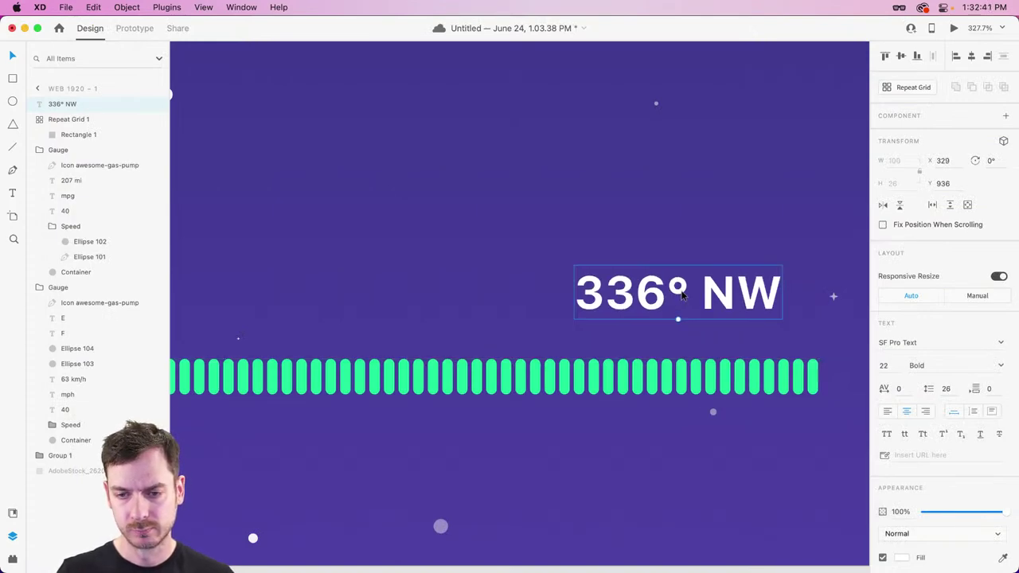
pyautogui.moveTo(681, 294); pyautogui.dragTo(715, 236)
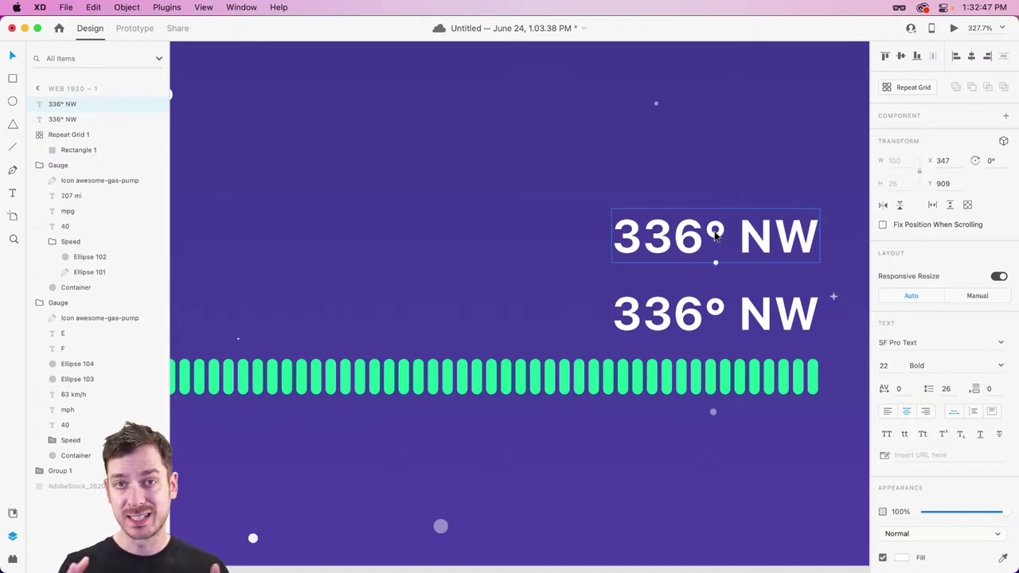
# Change the upper copy's text to '60°' at font size 14.
pyautogui.doubleClick(716, 235)
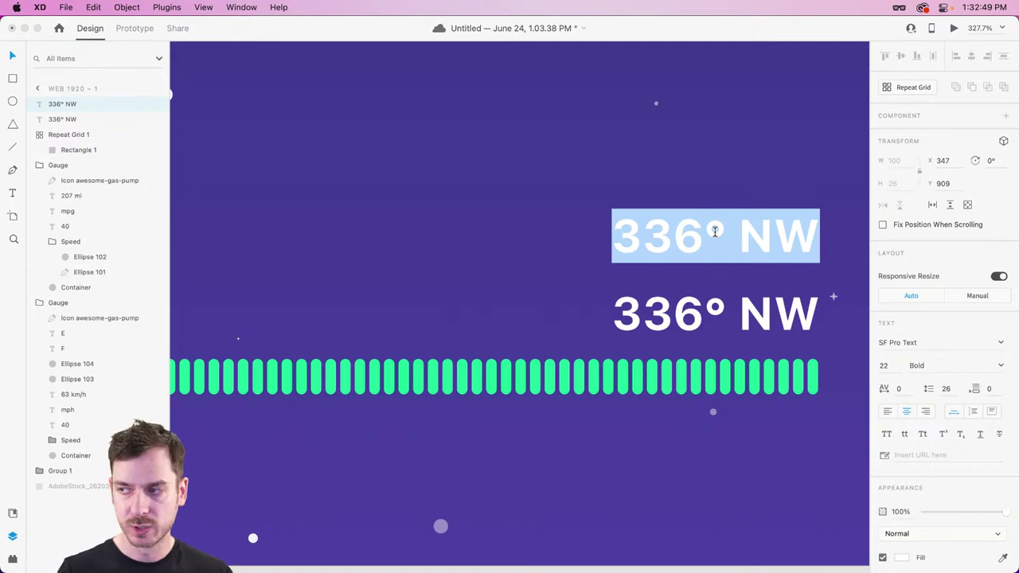
pyautogui.write('60')
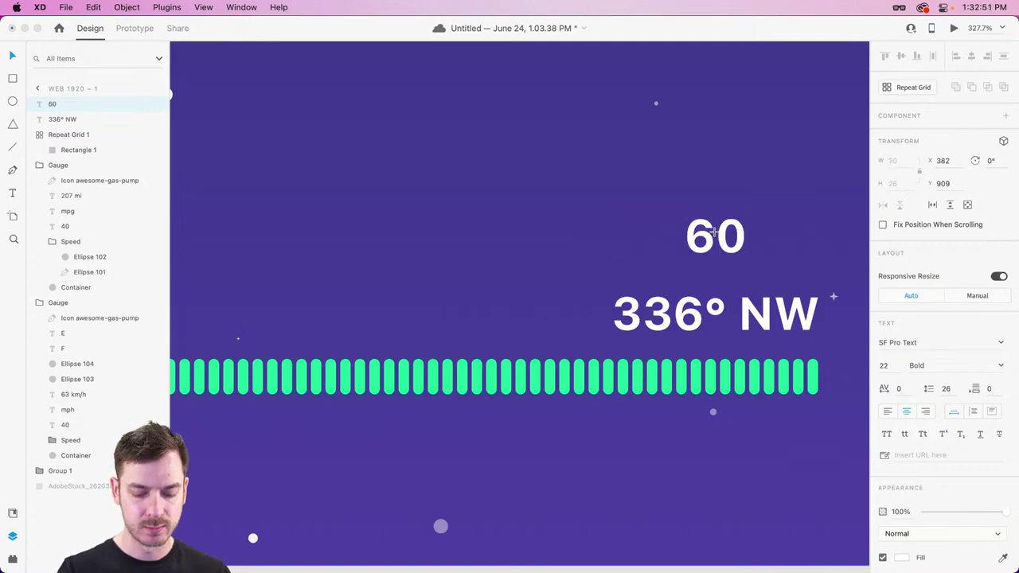
pyautogui.write('°')
pyautogui.press('Escape')
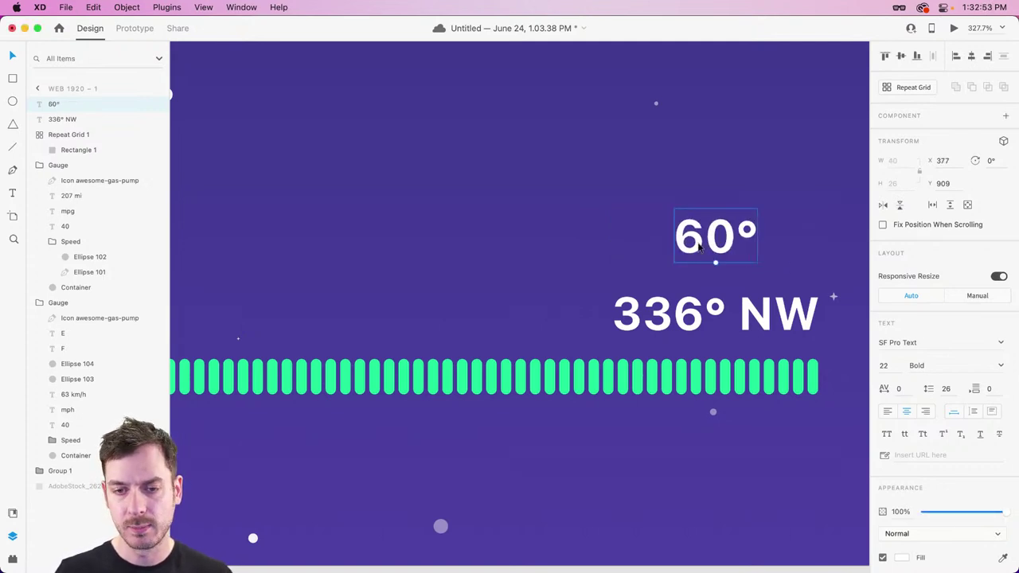
pyautogui.press('super+shift+comma')
pyautogui.press('super+shift+comma')
pyautogui.press('super+shift+comma')
pyautogui.press('super+shift+comma')
pyautogui.press('super+shift+comma')
pyautogui.press('super+shift+comma')
pyautogui.press('super+shift+comma')
pyautogui.press('super+shift+comma')
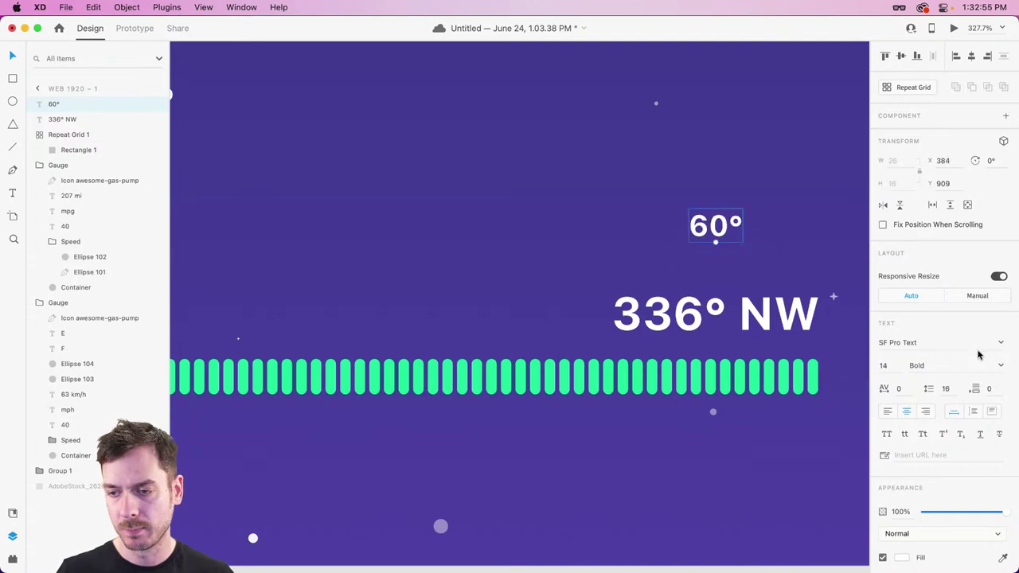
# Set the 60° label to Medium weight and duplicate it to the left.
pyautogui.click(999, 365)
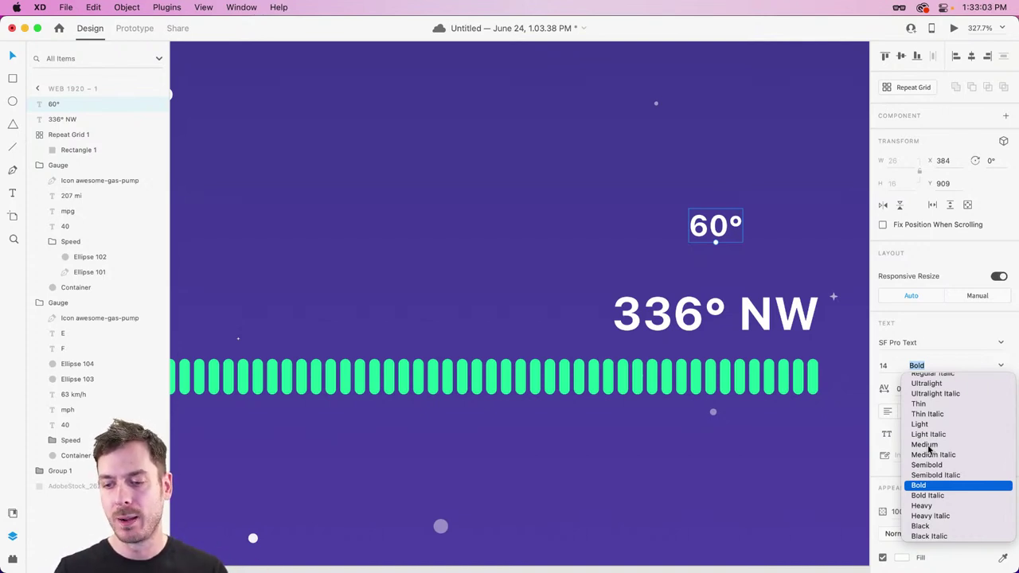
pyautogui.scroll(2, 933, 448)
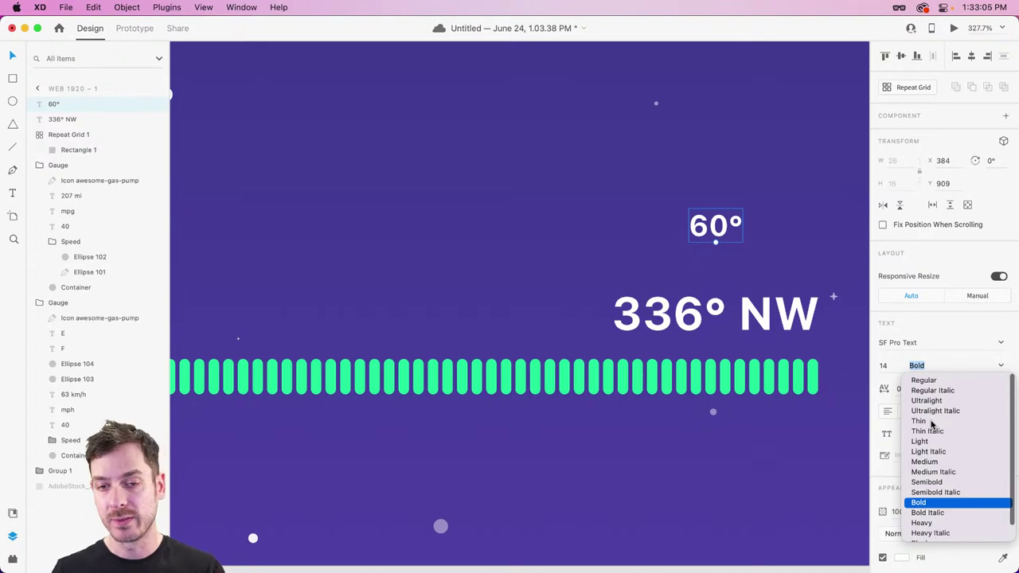
pyautogui.click(930, 422)
pyautogui.press('super+Return')
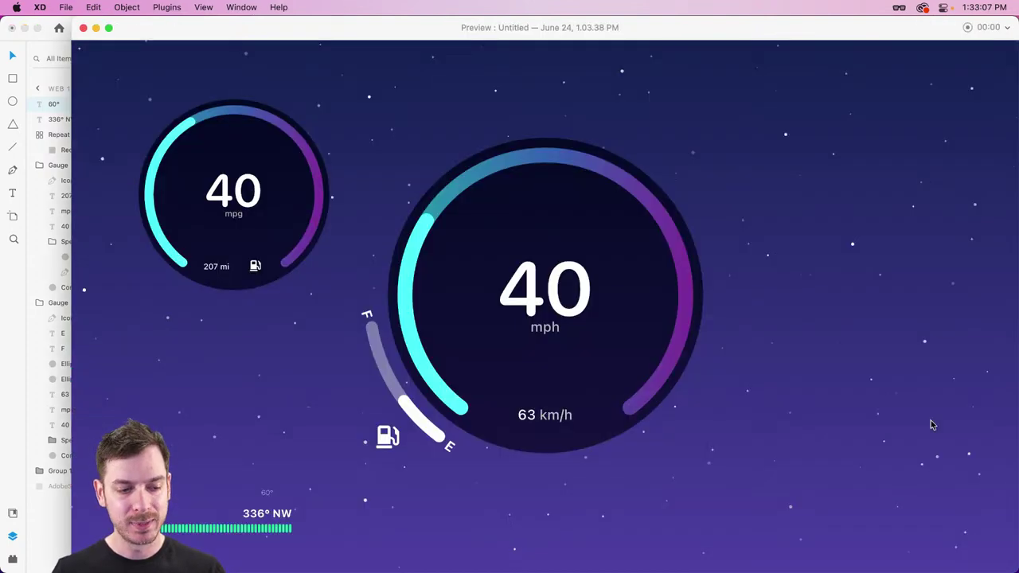
pyautogui.press('super+w')
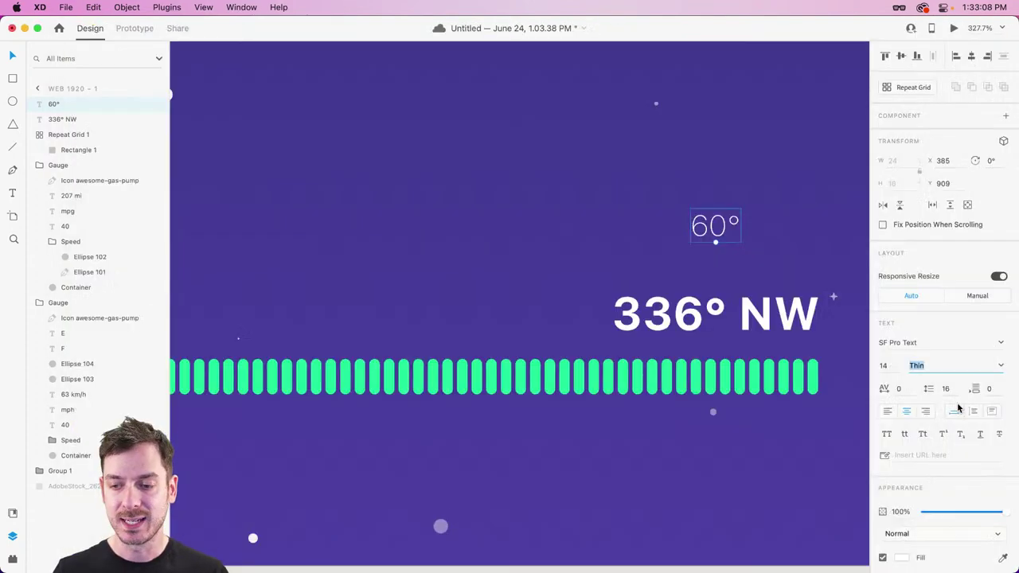
pyautogui.click(1001, 367)
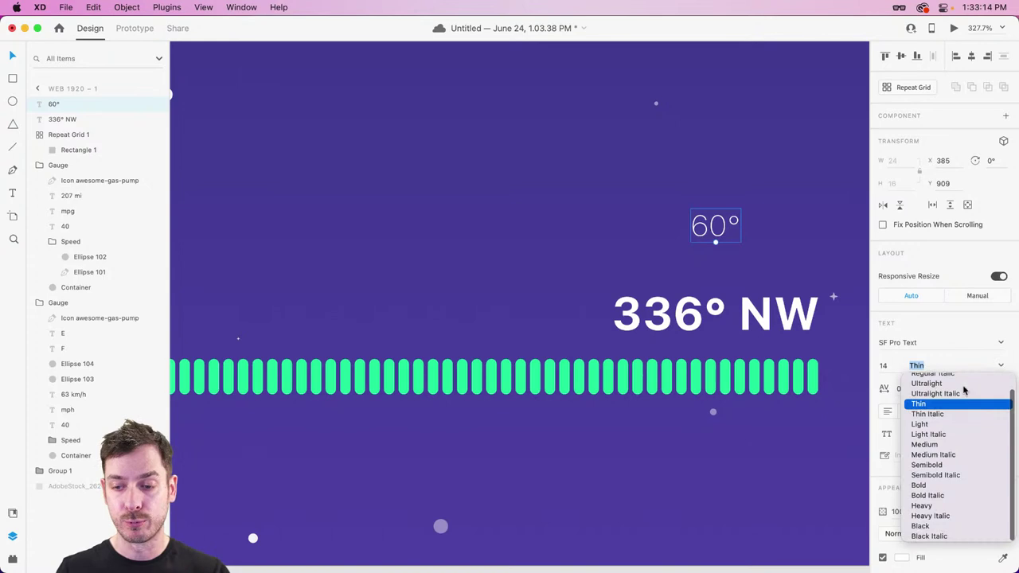
pyautogui.click(926, 445)
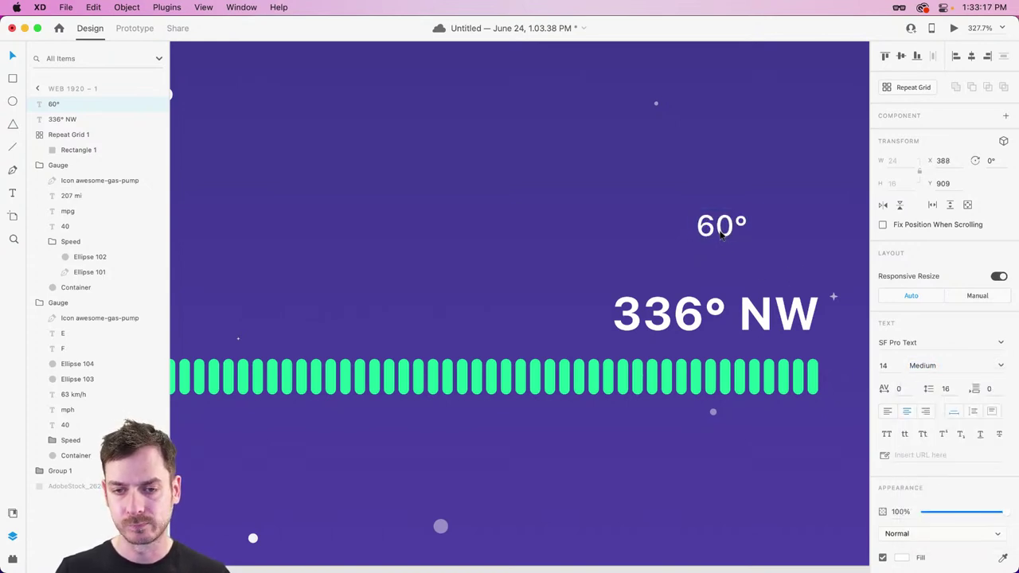
pyautogui.moveTo(720, 232); pyautogui.dragTo(597, 231)
# Change the copied label's text to 30°.
pyautogui.doubleClick(597, 232)
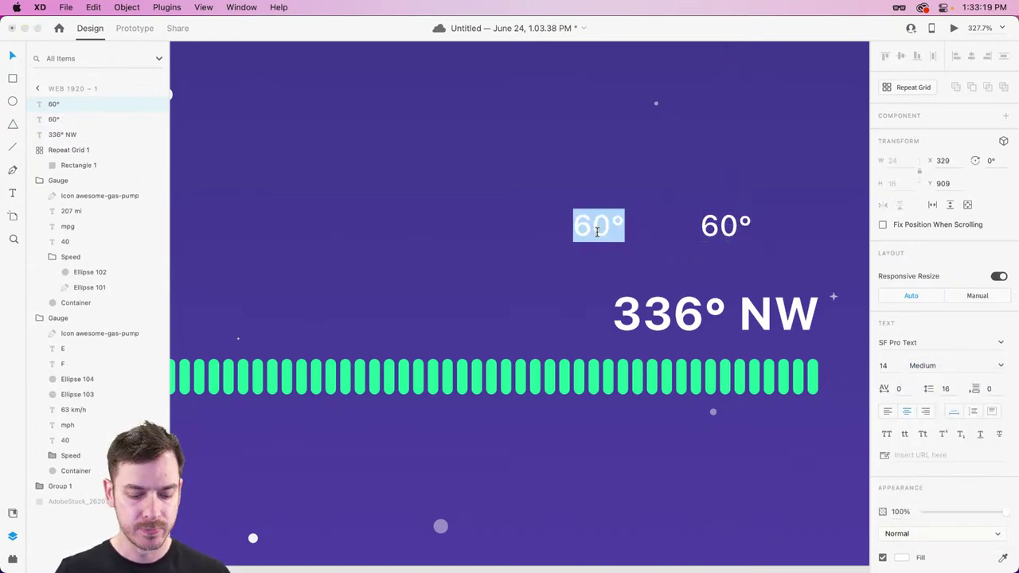
pyautogui.click(597, 232)
pyautogui.doubleClick(590, 226)
pyautogui.write('30')
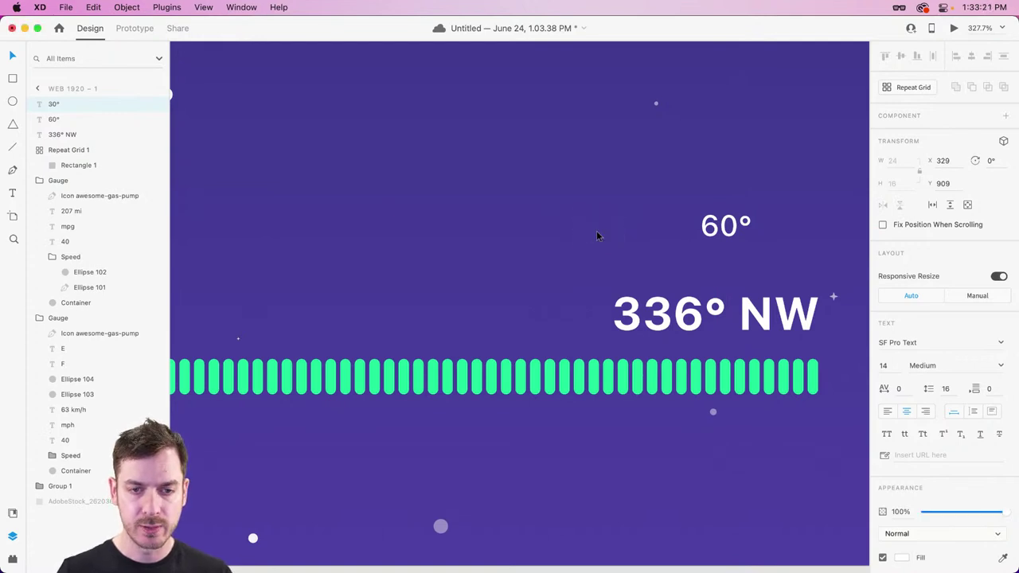
# Duplicate the label leftward and make it read 0°.
pyautogui.moveTo(597, 235); pyautogui.dragTo(491, 229)
pyautogui.doubleClick(491, 228)
pyautogui.doubleClick(487, 227)
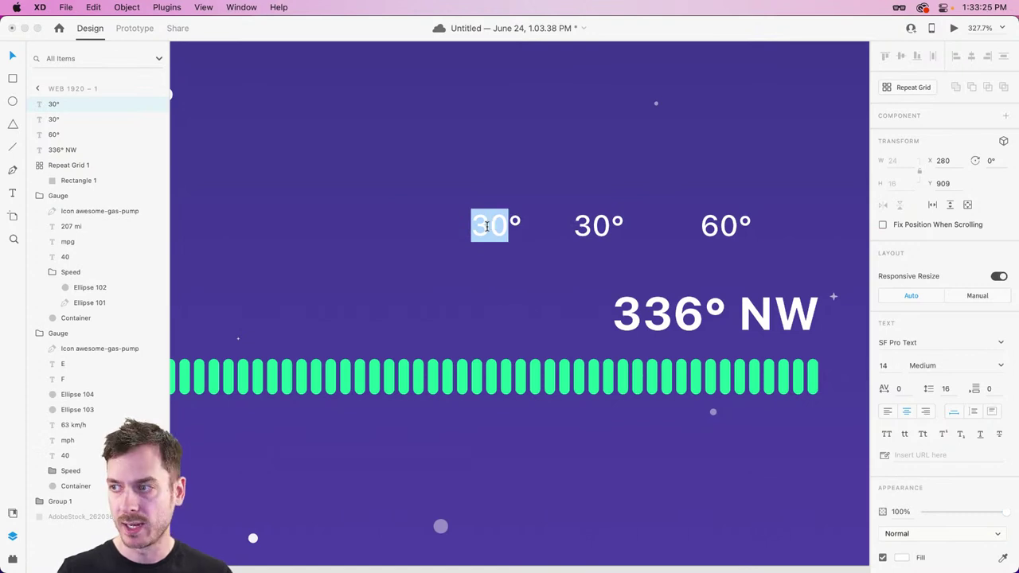
pyautogui.write('0')
pyautogui.press('Escape')
# Add a 330° label further left.
pyautogui.moveTo(495, 231); pyautogui.dragTo(407, 225)
pyautogui.doubleClick(408, 225)
pyautogui.press('BackSpace')
pyautogui.press('super+z')
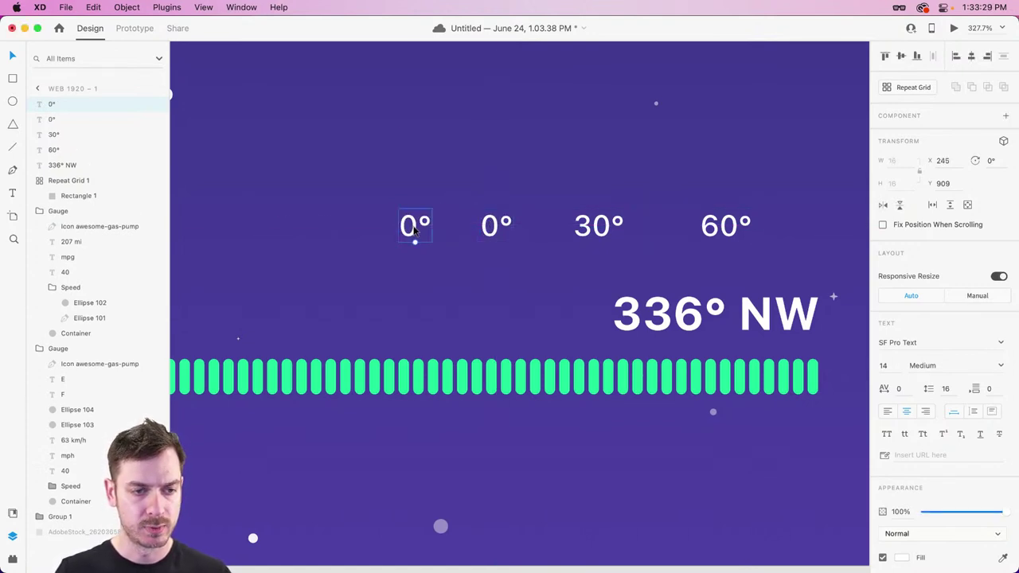
pyautogui.click(415, 225)
pyautogui.press('BackSpace')
pyautogui.write('330')
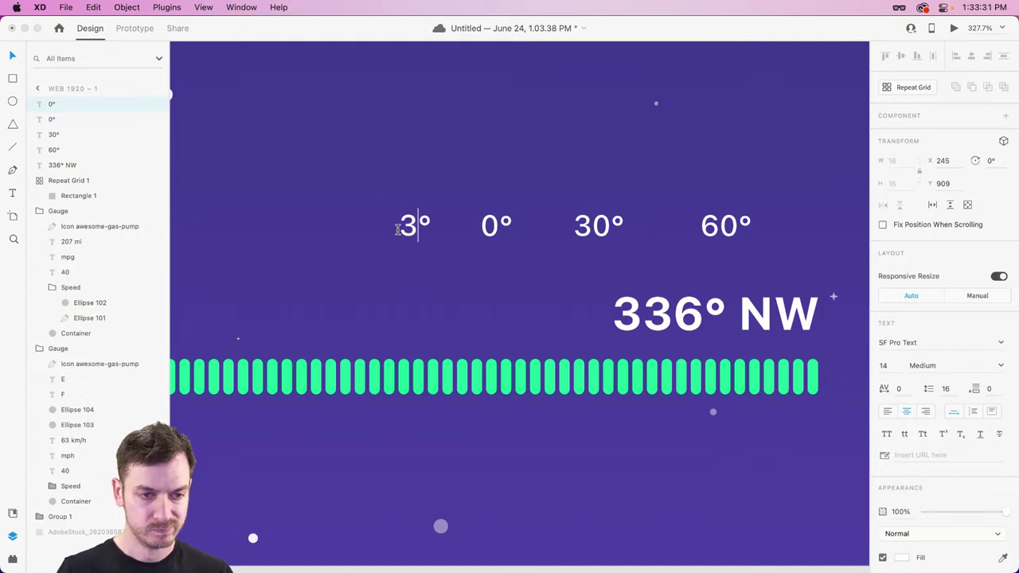
pyautogui.press('Escape')
# Add a 300° label to the left of 330°.
pyautogui.moveTo(398, 232); pyautogui.dragTo(310, 231)
pyautogui.doubleClick(324, 226)
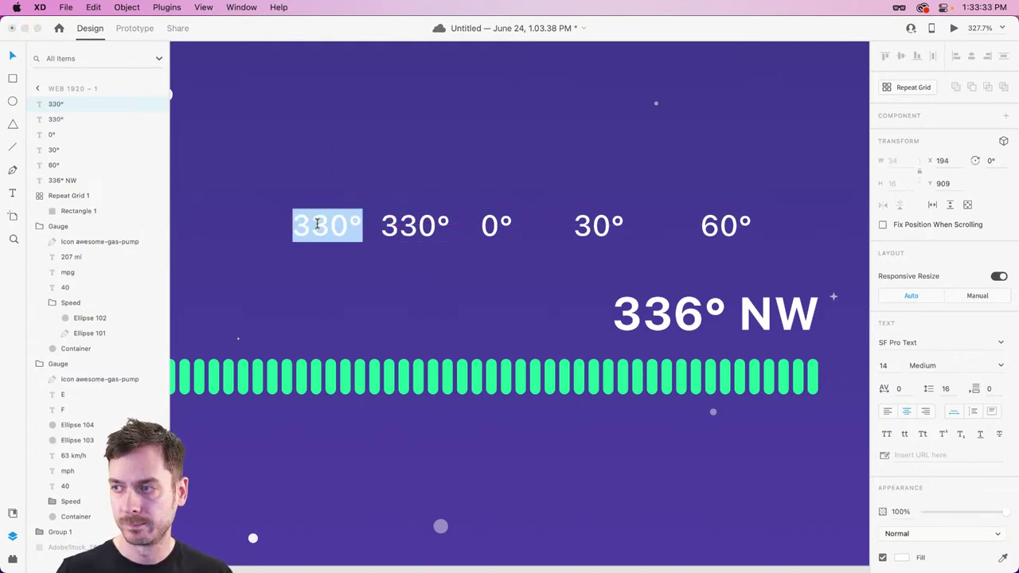
pyautogui.click(328, 225)
pyautogui.press('BackSpace')
pyautogui.write('0')
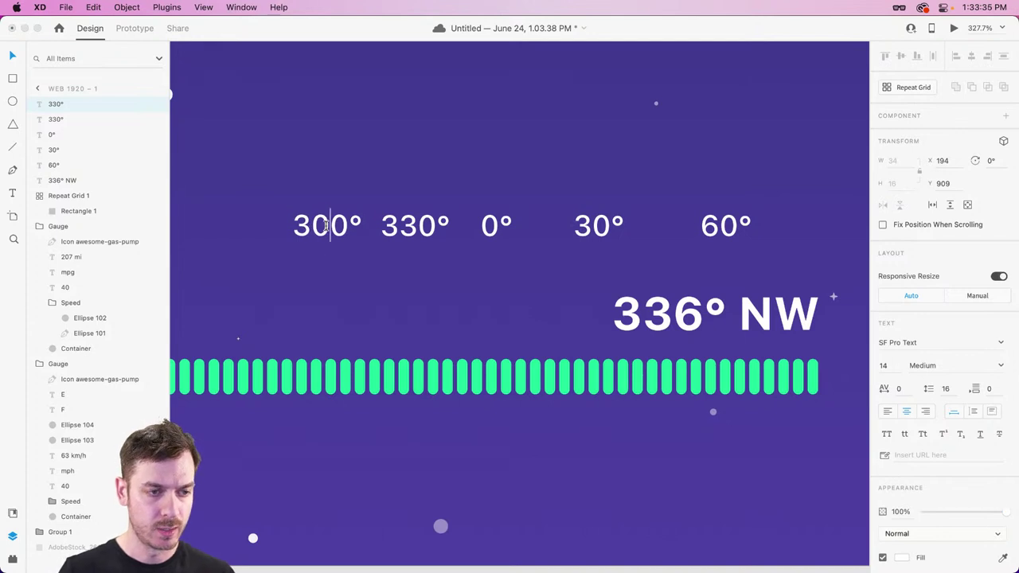
pyautogui.press('Escape')
# Add a 270° label at the far left of the row.
pyautogui.moveTo(336, 228); pyautogui.dragTo(236, 228)
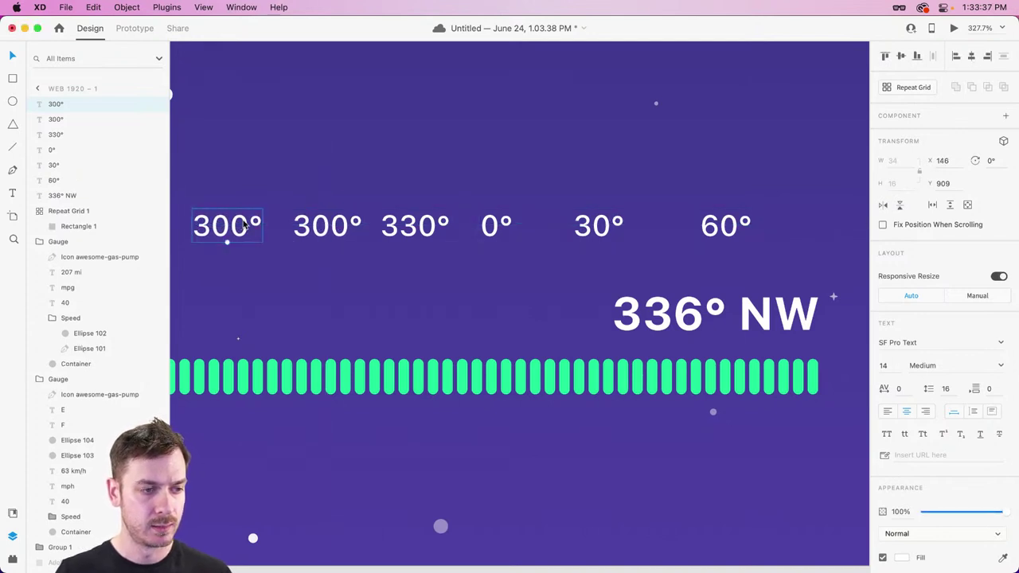
pyautogui.doubleClick(243, 226)
pyautogui.click(249, 225)
pyautogui.press('BackSpace')
pyautogui.press('BackSpace')
pyautogui.press('BackSpace')
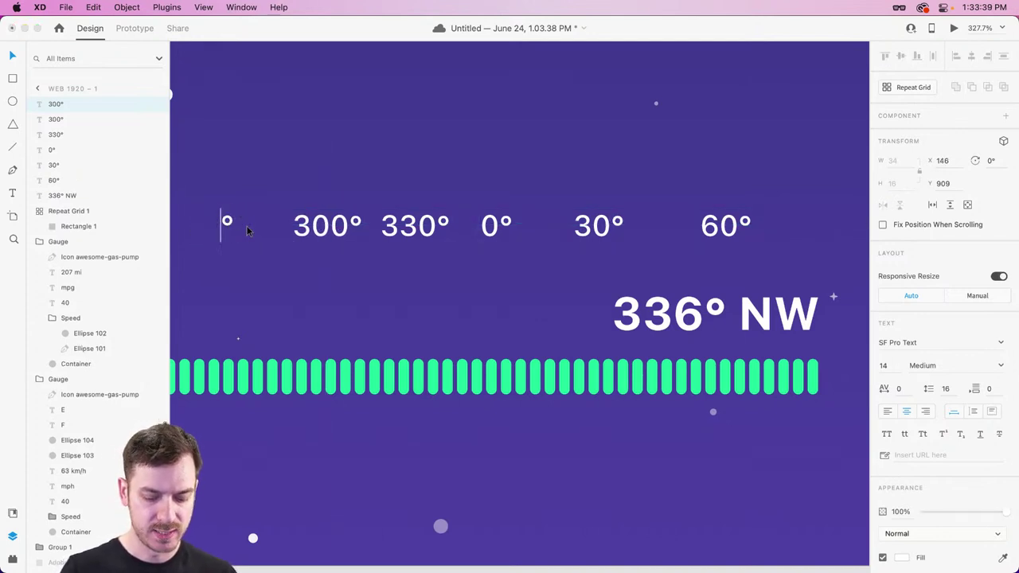
pyautogui.write('270')
pyautogui.press('Escape')
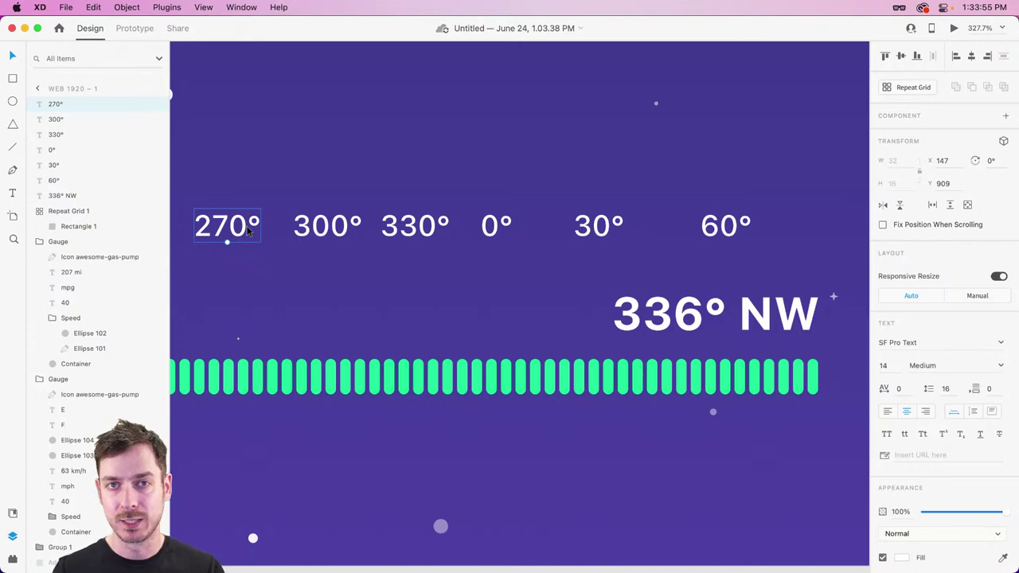
# Move the 270° label further left and the 60° label out to the right.
pyautogui.hscroll(-5, 246, 233)
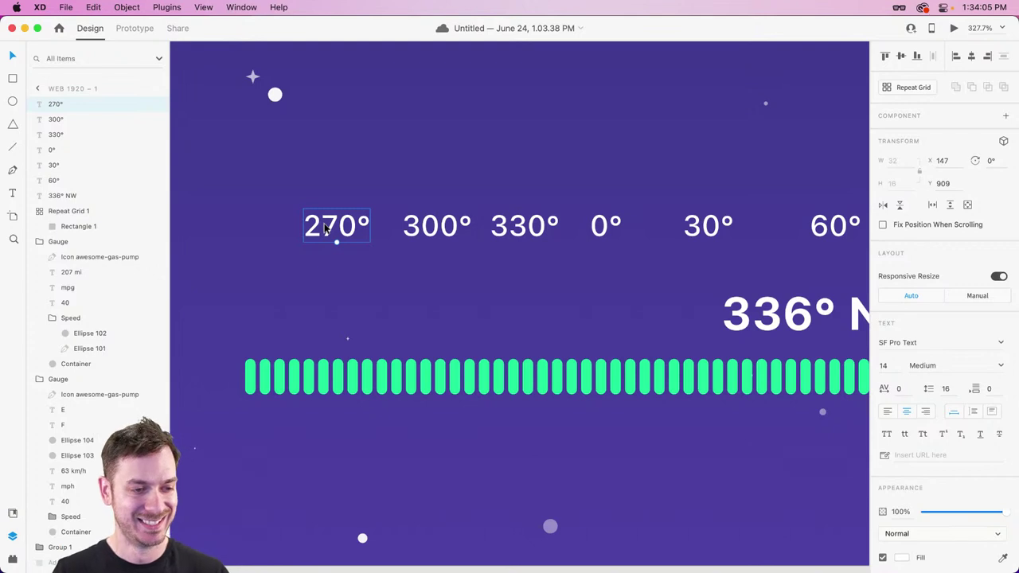
pyautogui.moveTo(324, 229); pyautogui.dragTo(279, 228)
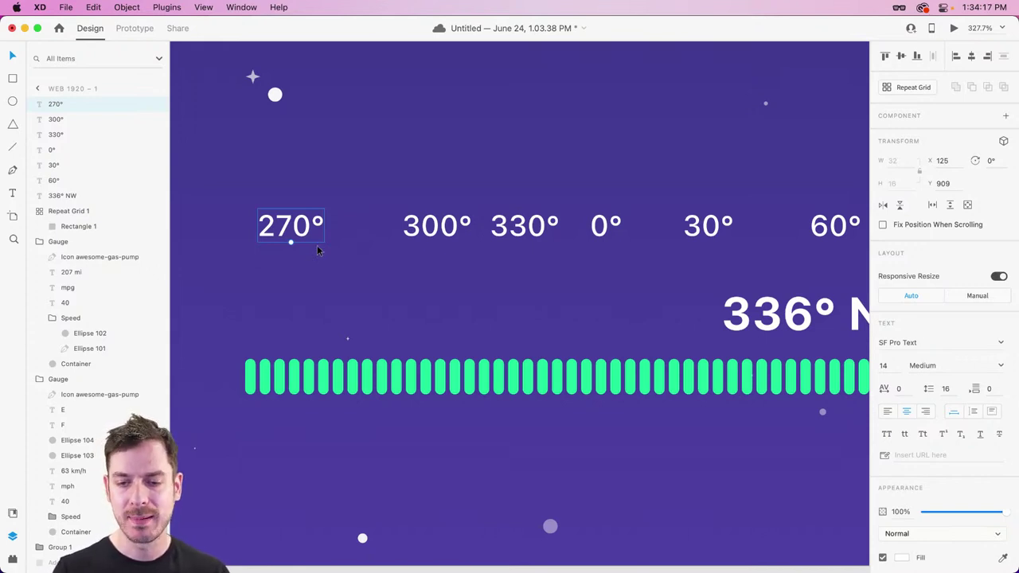
pyautogui.hscroll(5, 317, 250)
pyautogui.hscroll(-6, 332, 241)
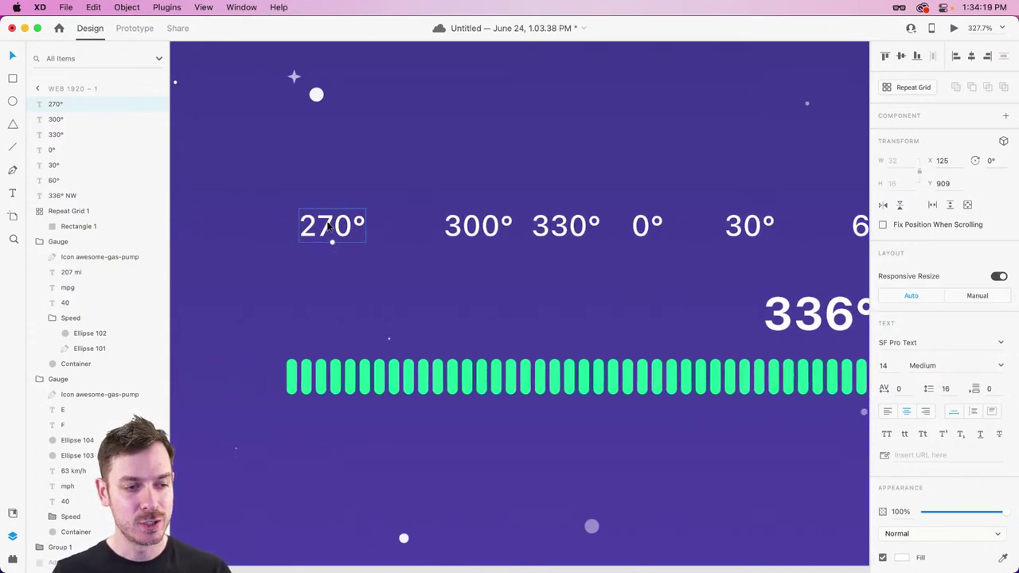
pyautogui.hscroll(10, 282, 232)
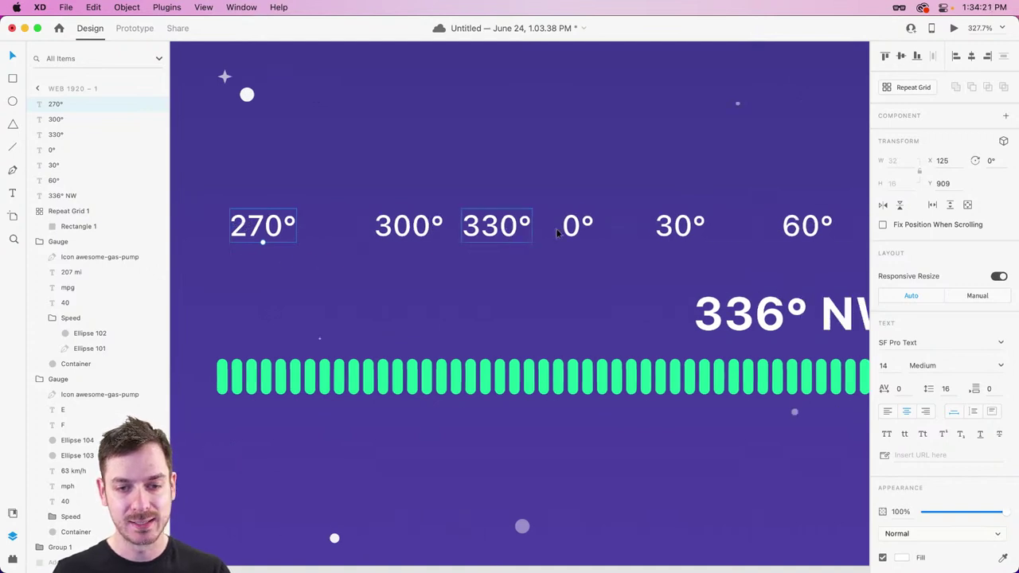
pyautogui.moveTo(561, 230); pyautogui.dragTo(637, 227)
pyautogui.hscroll(-4, 572, 229)
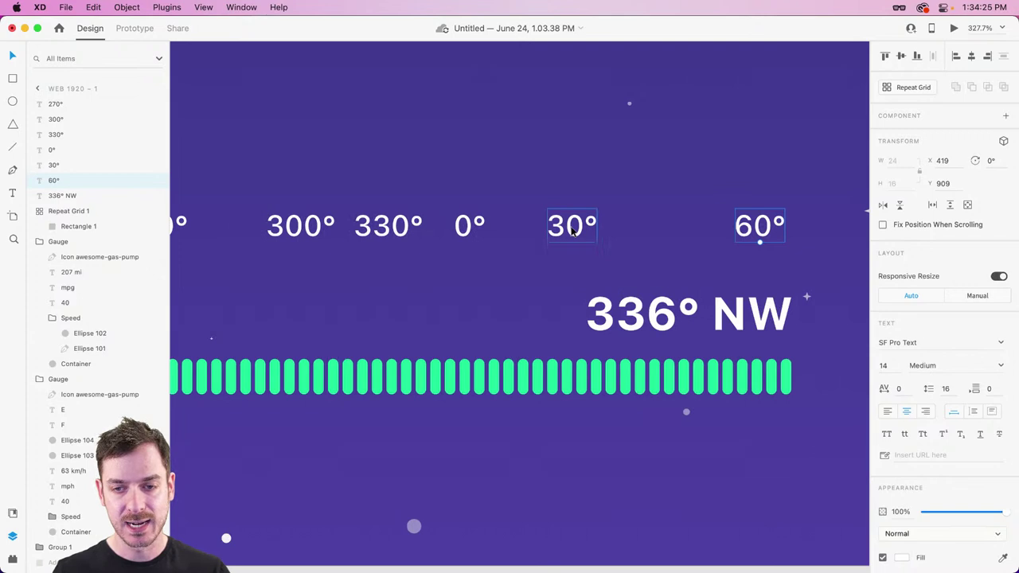
# Distribute the six degree labels, 270° through 60°, horizontally at even spacing.
pyautogui.keyDown('shift'); pyautogui.click(571, 227); pyautogui.keyUp('shift')
pyautogui.keyDown('shift'); pyautogui.click(469, 227); pyautogui.keyUp('shift')
pyautogui.keyDown('shift'); pyautogui.click(388, 227); pyautogui.keyUp('shift')
pyautogui.keyDown('shift'); pyautogui.click(301, 230); pyautogui.keyUp('shift')
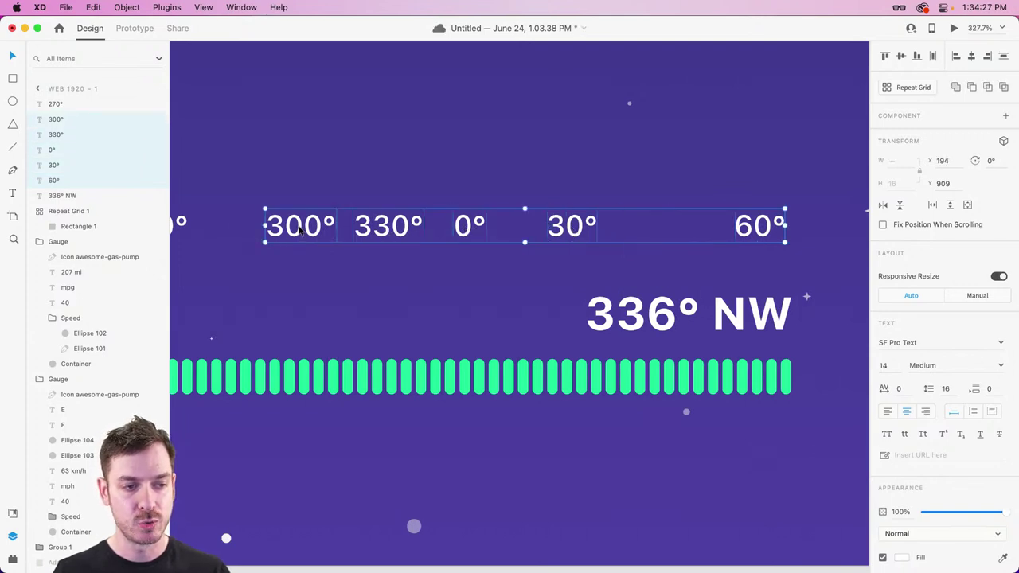
pyautogui.hscroll(-4, 301, 230)
pyautogui.keyDown('shift'); pyautogui.click(295, 229); pyautogui.keyUp('shift')
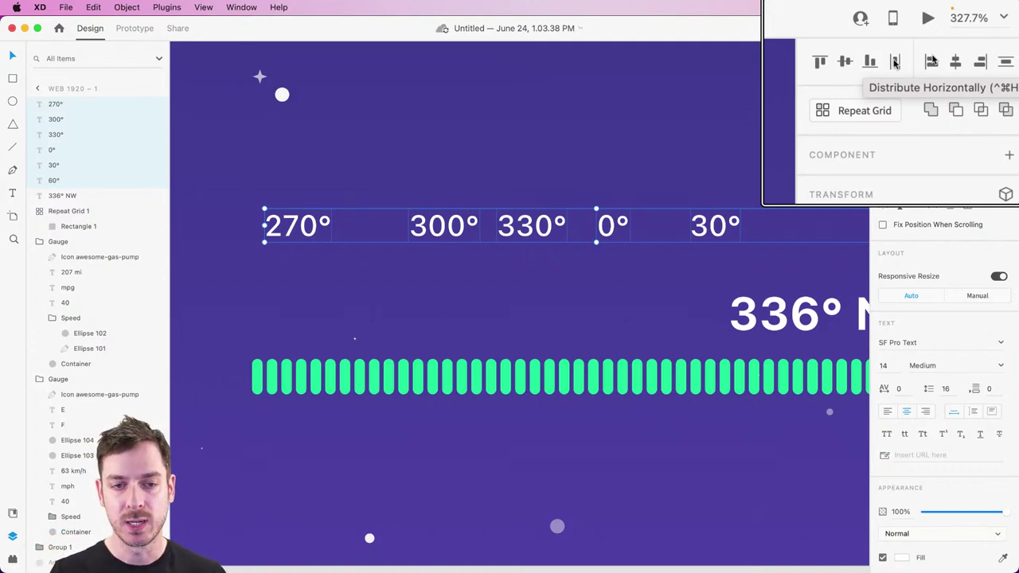
pyautogui.click(933, 57)
pyautogui.scroll(-5, 529, 178)
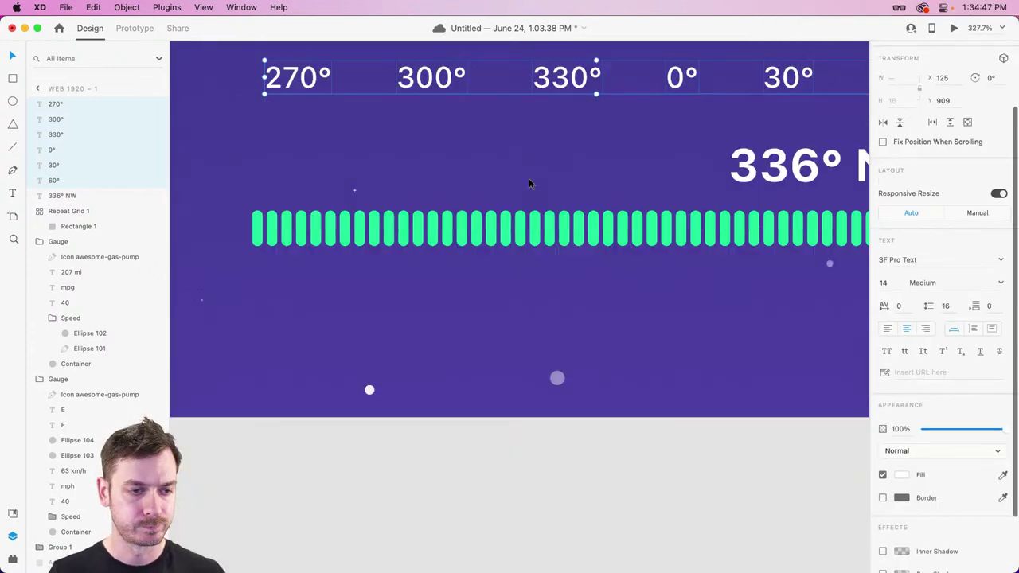
pyautogui.scroll(-2, 529, 178)
pyautogui.scroll(5, 477, 191)
pyautogui.scroll(-3, 653, 287)
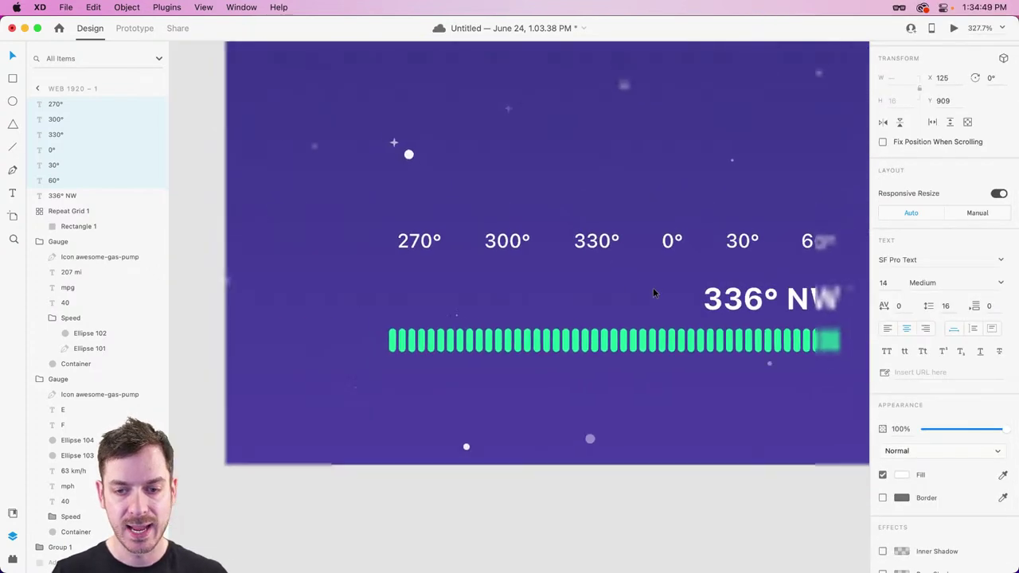
# Group the labels with the 336° NW heading and green bars as 'Directions'.
pyautogui.keyDown('shift'); pyautogui.click(752, 299); pyautogui.keyUp('shift')
pyautogui.keyDown('shift'); pyautogui.click(729, 337); pyautogui.keyUp('shift')
pyautogui.press('super+g')
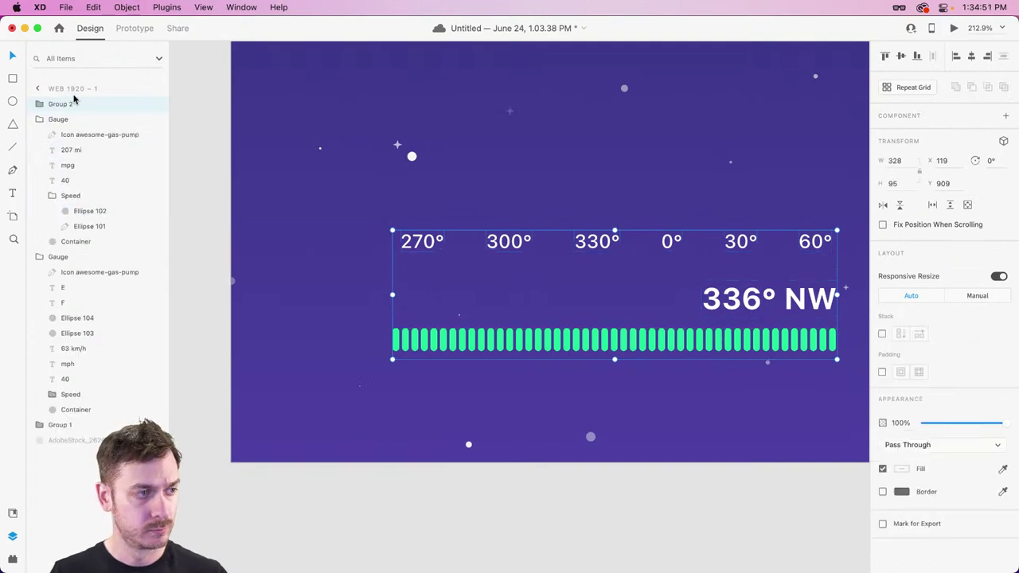
pyautogui.doubleClick(66, 107)
pyautogui.write('Direc')
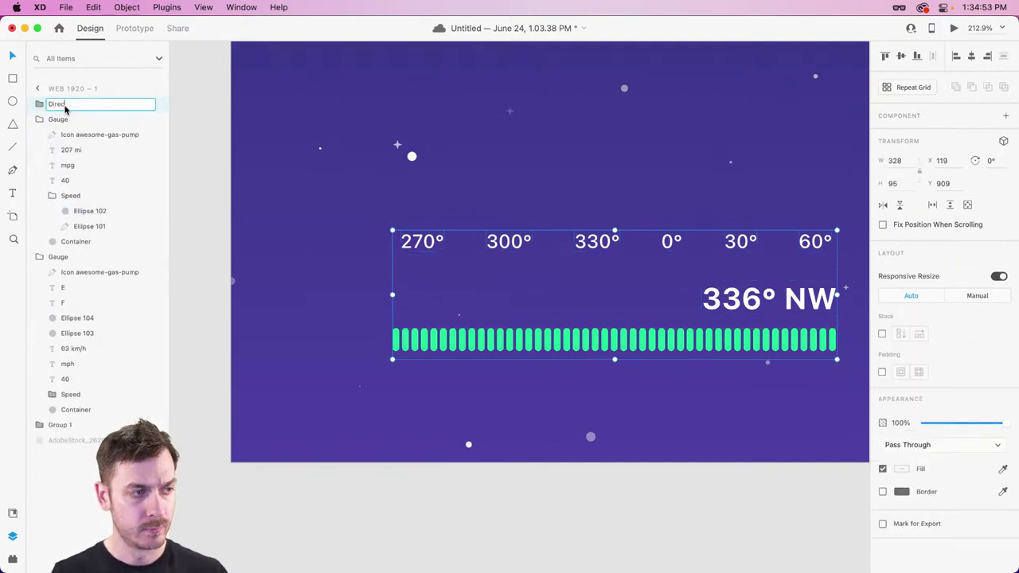
pyautogui.write('tions')
pyautogui.press('Return')
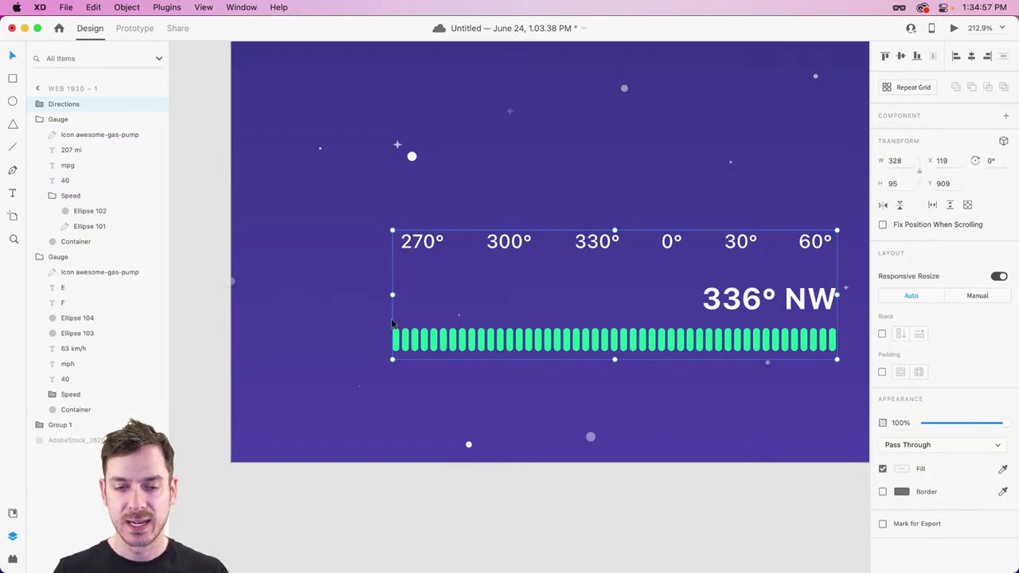
# Paste a copy of one green bar into Directions, stretch it taller and fill it white.
pyautogui.scroll(5, 620, 349)
pyautogui.hscroll(2, 621, 326)
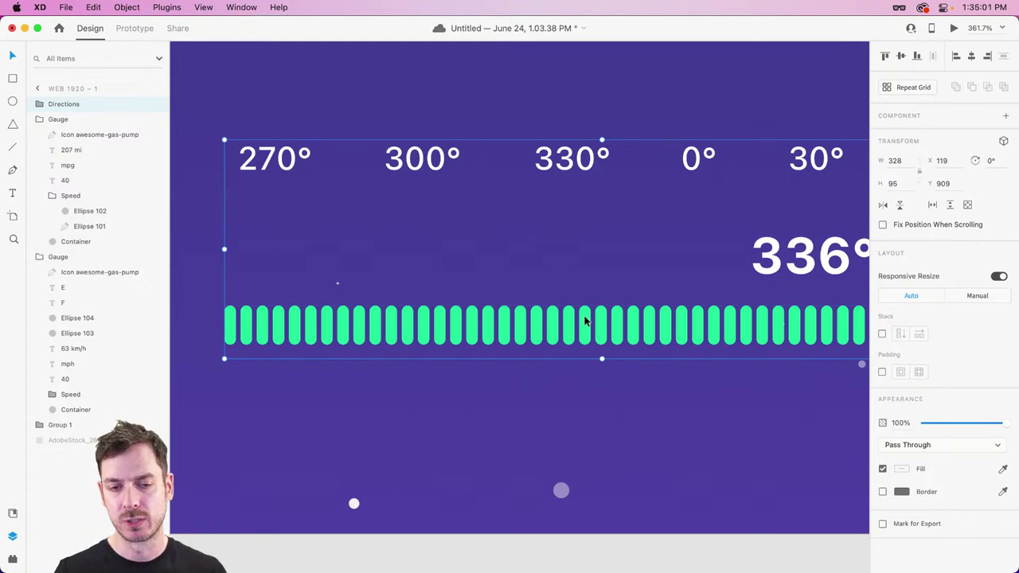
pyautogui.scroll(5, 585, 321)
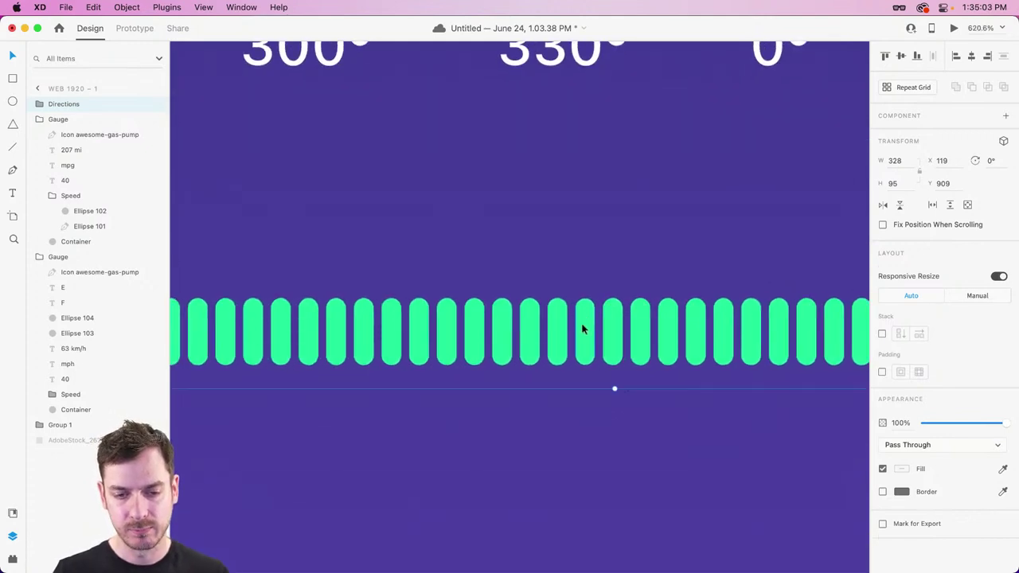
pyautogui.doubleClick(582, 328)
pyautogui.press('Escape')
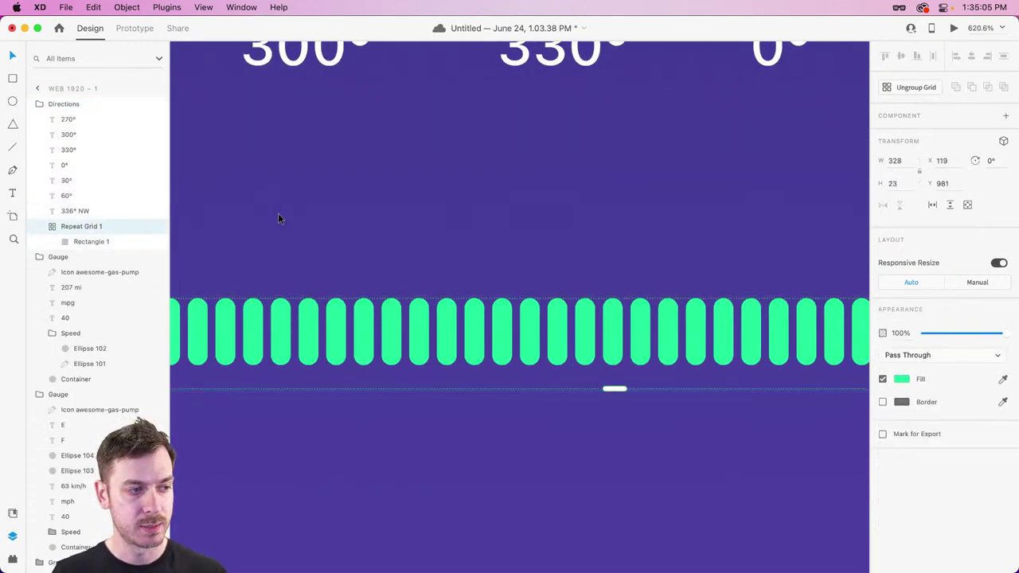
pyautogui.press('super+v')
pyautogui.moveTo(584, 298); pyautogui.dragTo(584, 250)
pyautogui.click(900, 402)
pyautogui.moveTo(772, 366); pyautogui.dragTo(718, 320)
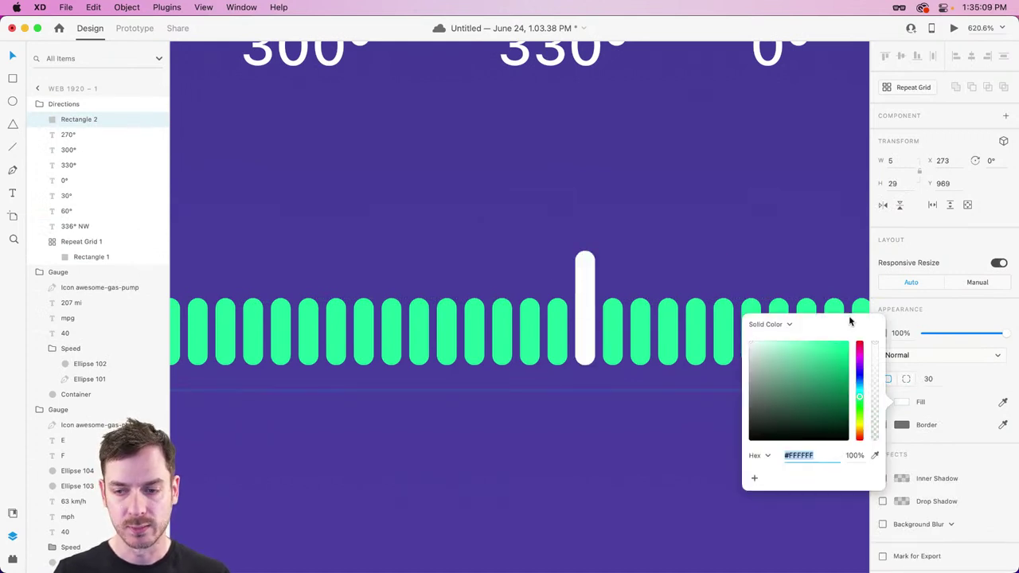
pyautogui.click(961, 320)
pyautogui.scroll(3, 640, 299)
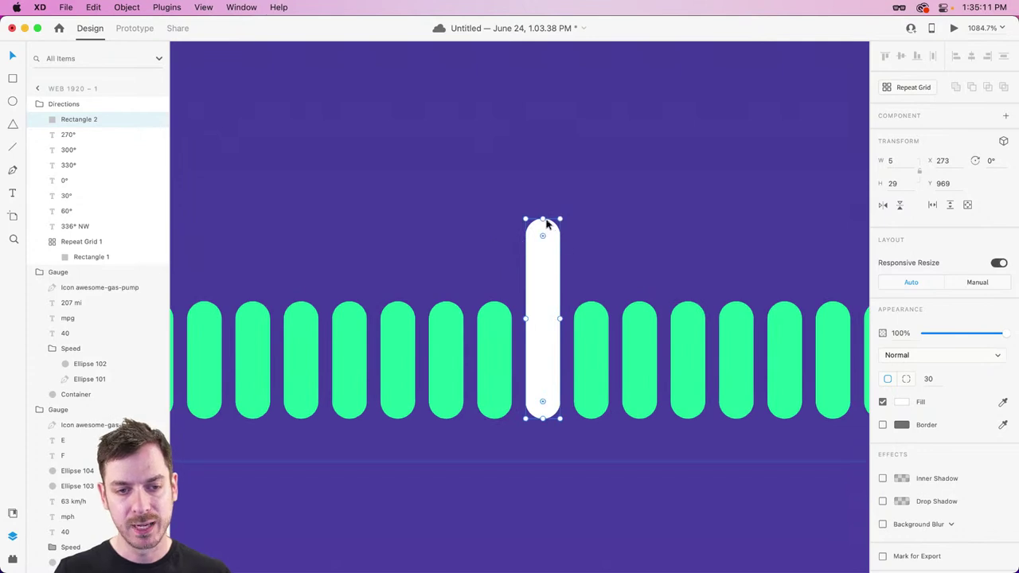
pyautogui.scroll(5, 547, 231)
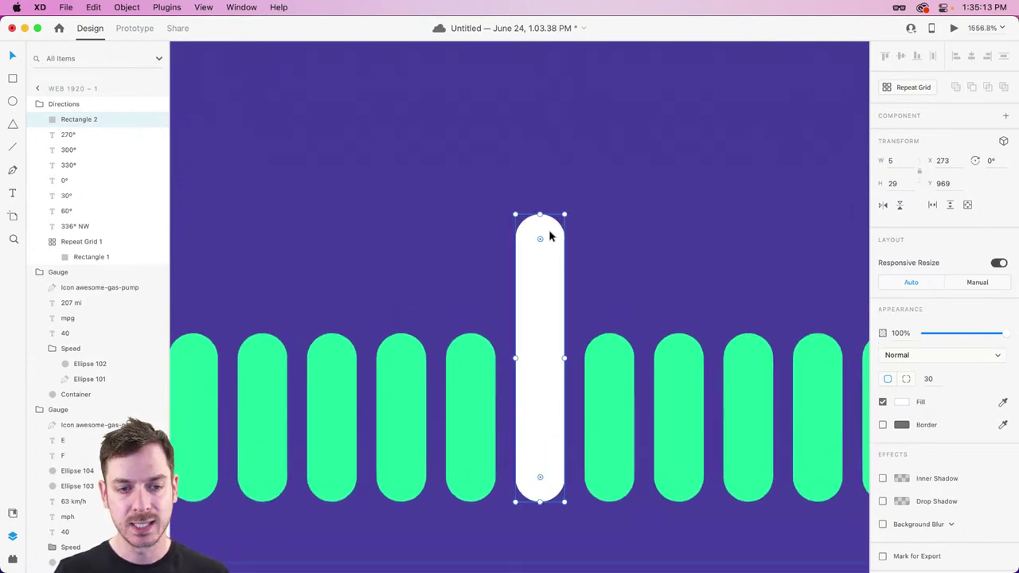
# Pull the white bar's top anchor up into a point and preview the dashboard.
pyautogui.doubleClick(550, 237)
pyautogui.moveTo(539, 215); pyautogui.dragTo(544, 191)
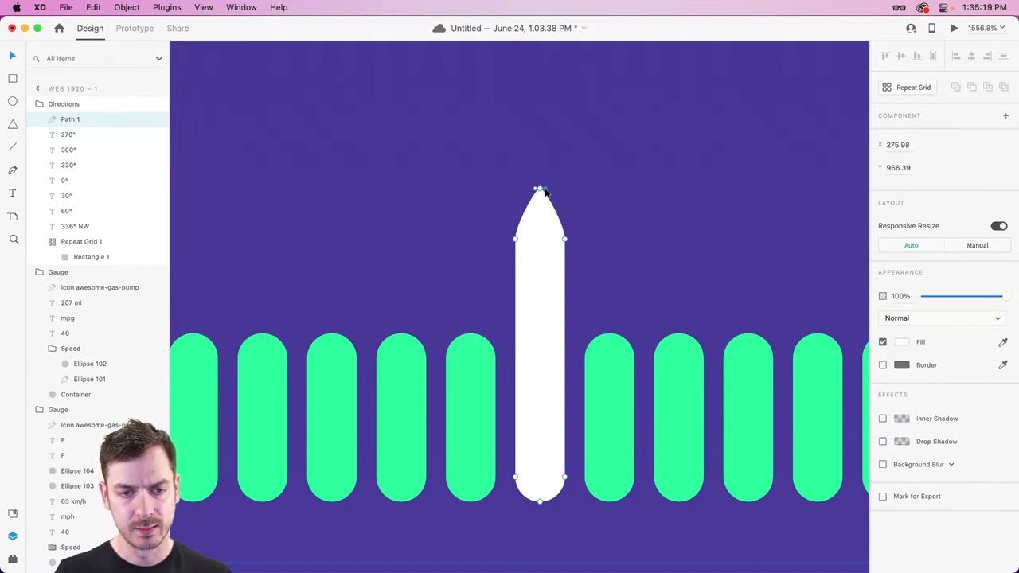
pyautogui.press('super+Return')
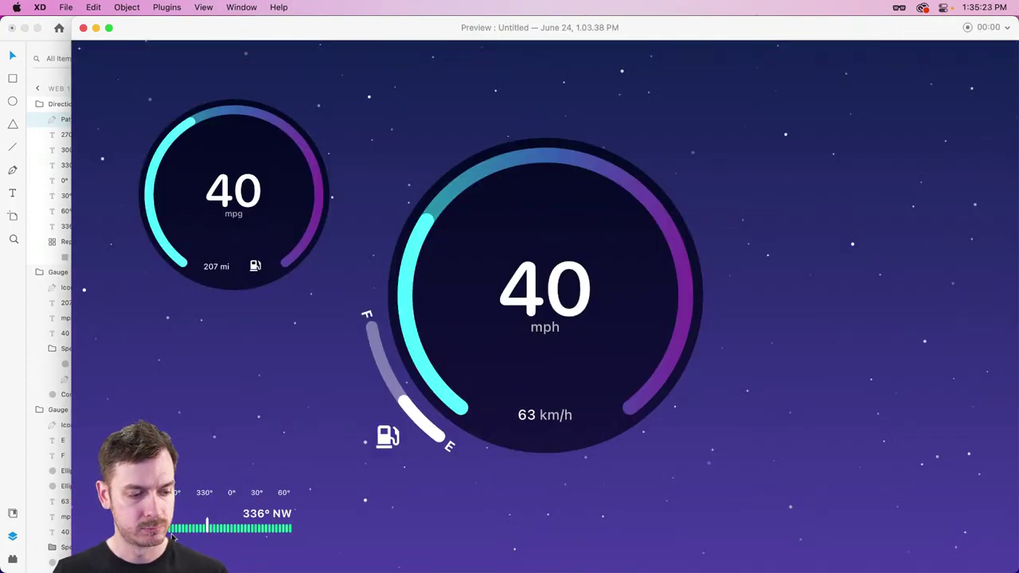
pyautogui.press('super+w')
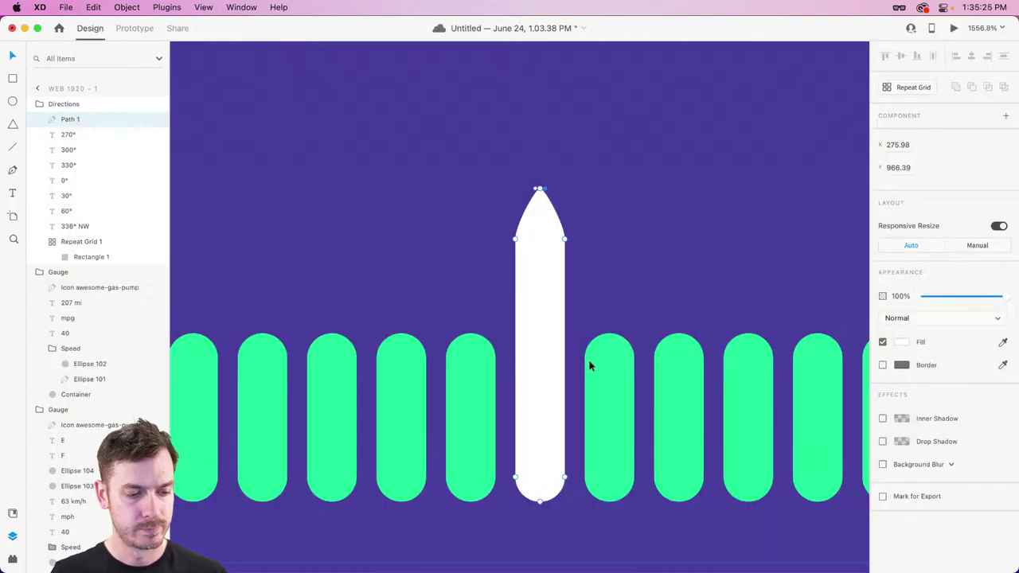
pyautogui.scroll(-5, 589, 364)
# Group the six degree labels, 270° through 60°, and name the group 'Degrees'.
pyautogui.click(601, 214)
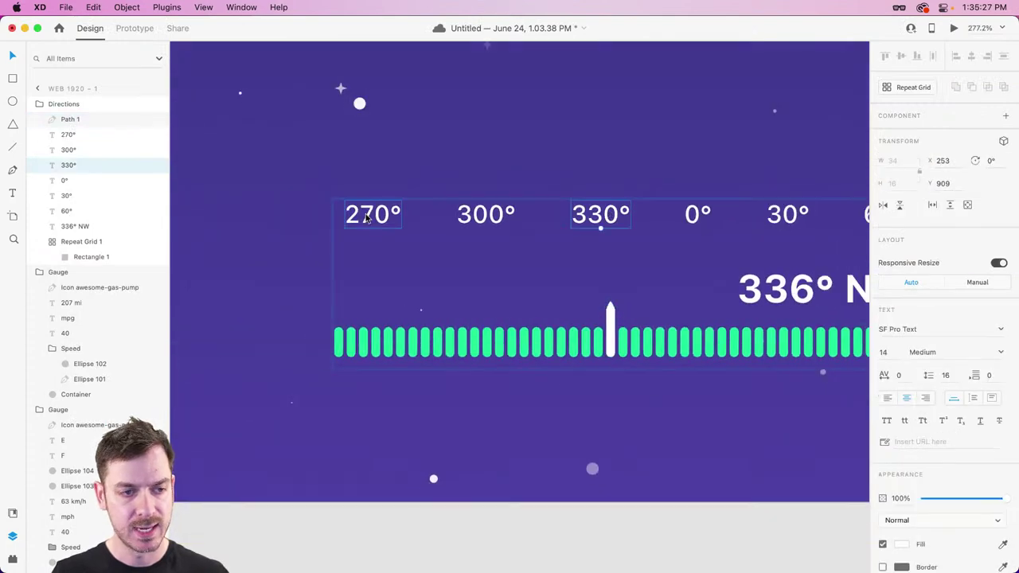
pyautogui.click(372, 214)
pyautogui.keyDown('shift'); pyautogui.click(486, 214); pyautogui.keyUp('shift')
pyautogui.keyDown('shift'); pyautogui.click(601, 213); pyautogui.keyUp('shift')
pyautogui.keyDown('shift'); pyautogui.click(694, 215); pyautogui.keyUp('shift')
pyautogui.keyDown('shift'); pyautogui.click(788, 215); pyautogui.keyUp('shift')
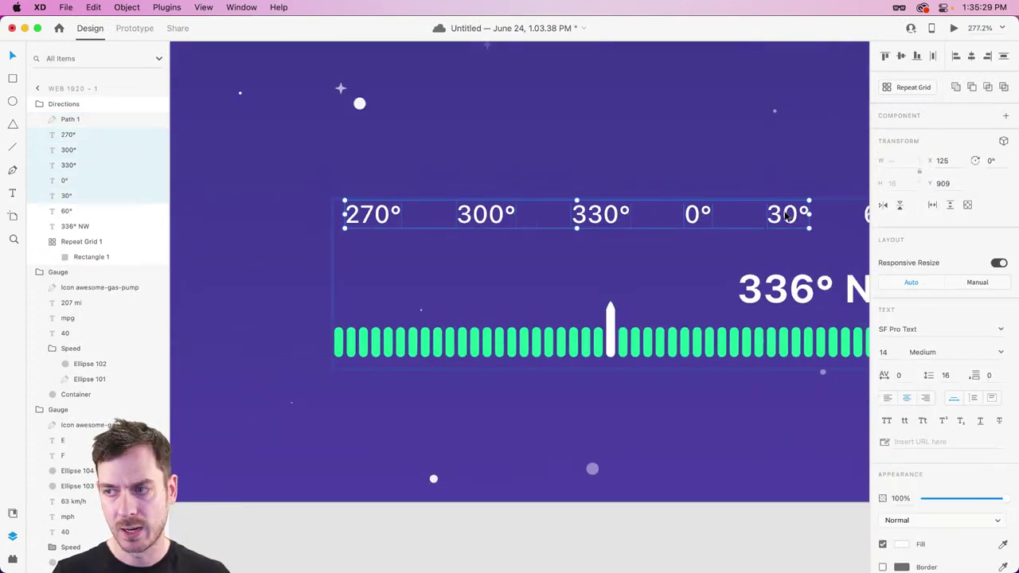
pyautogui.hscroll(3, 792, 215)
pyautogui.keyDown('shift'); pyautogui.click(752, 215); pyautogui.keyUp('shift')
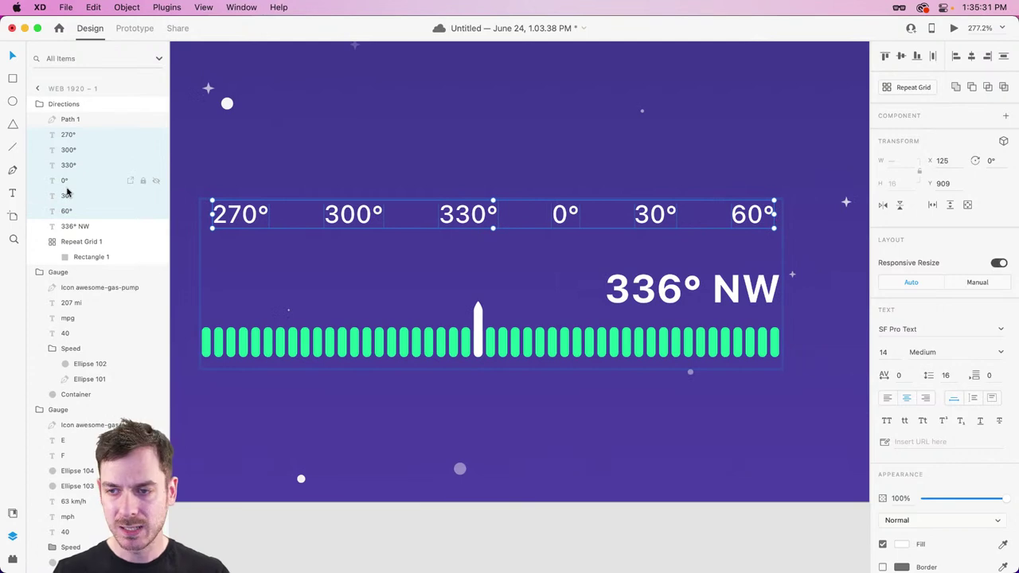
pyautogui.press('super+Return')
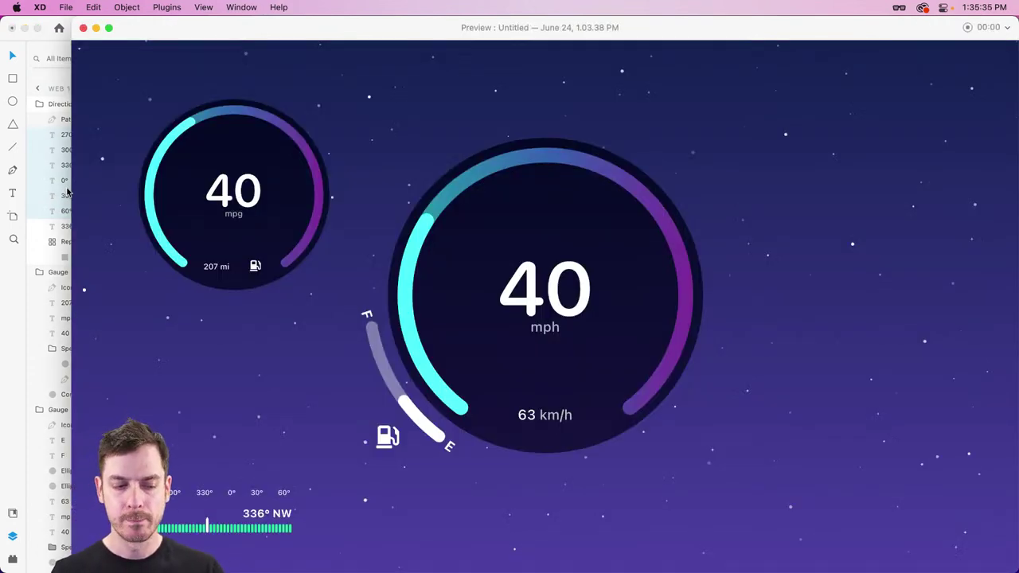
pyautogui.click(68, 191)
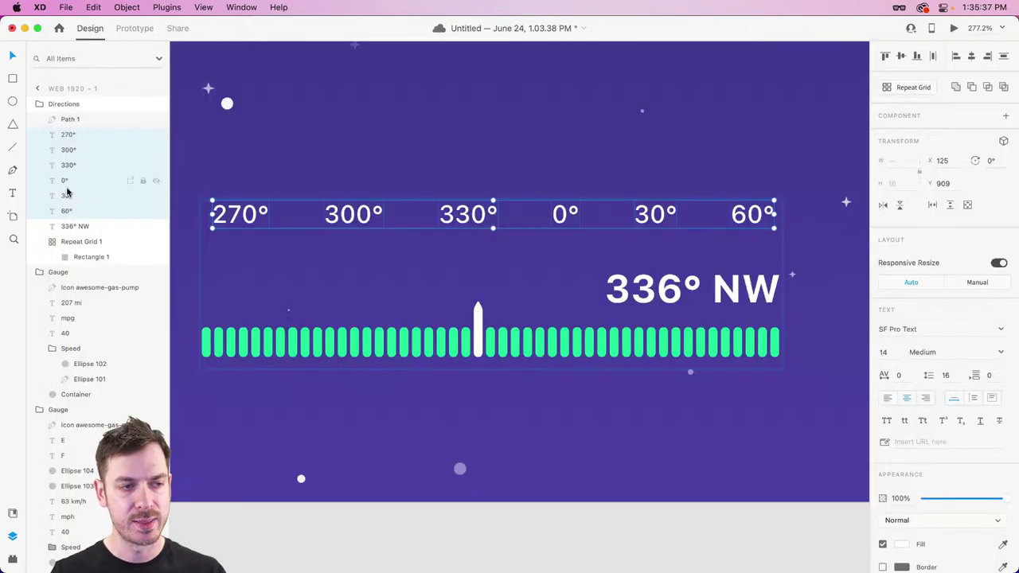
pyautogui.press('super+g')
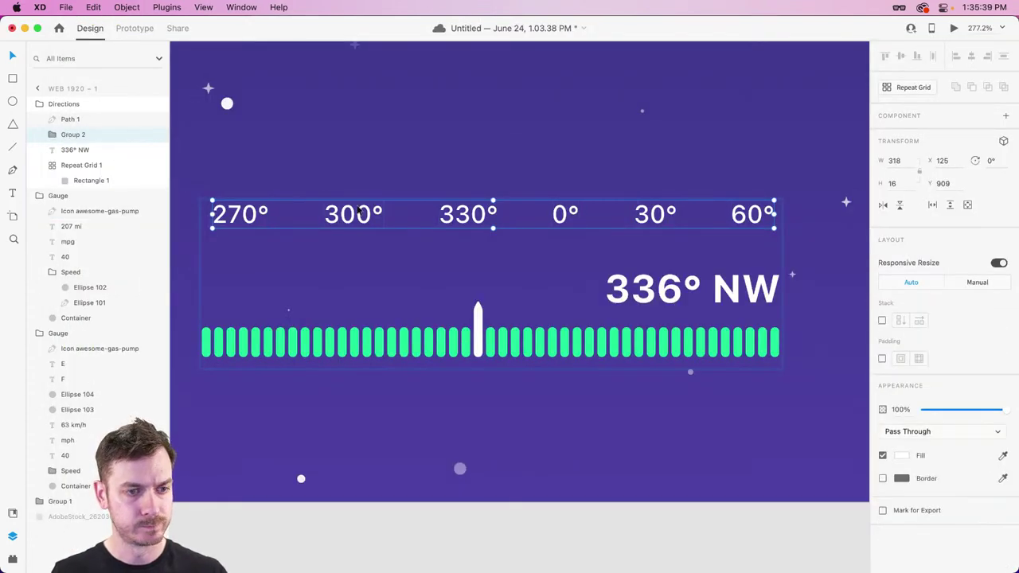
pyautogui.doubleClick(72, 137)
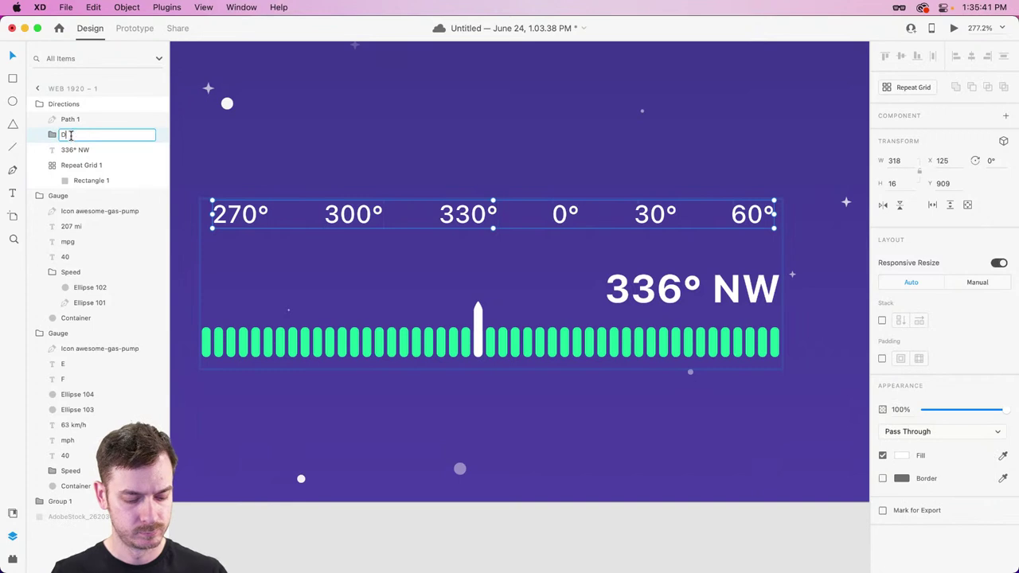
pyautogui.write('Degrees')
pyautogui.press('Return')
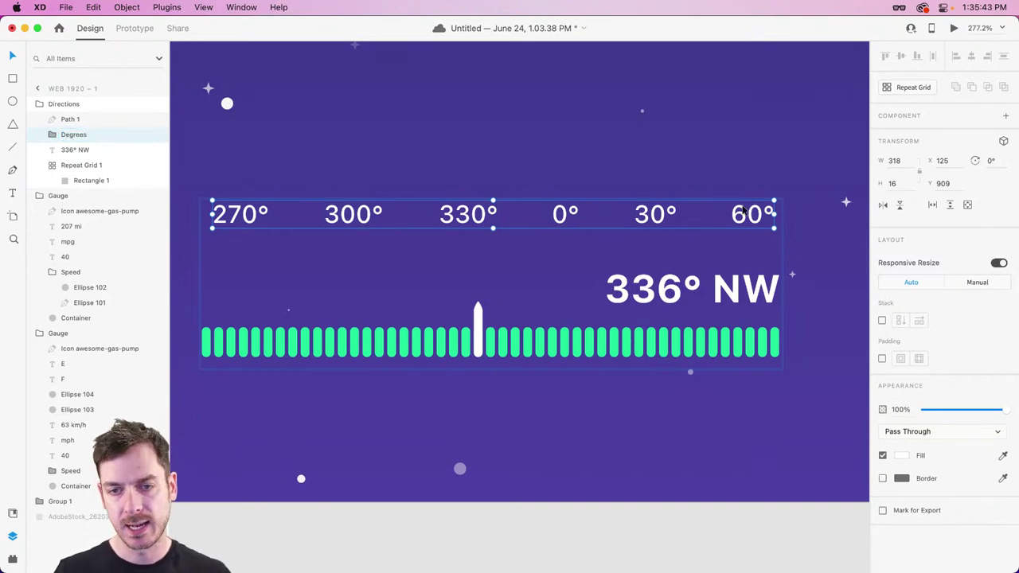
# Nudge Degrees down and widen it to 328 at X 119, then preview.
pyautogui.moveTo(747, 214); pyautogui.dragTo(777, 229)
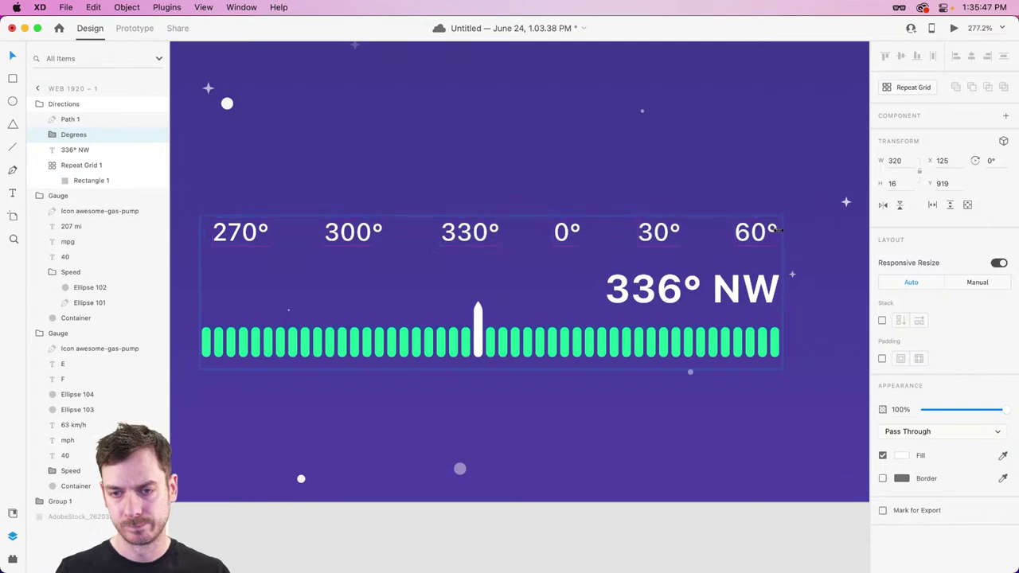
pyautogui.hscroll(-5, 409, 212)
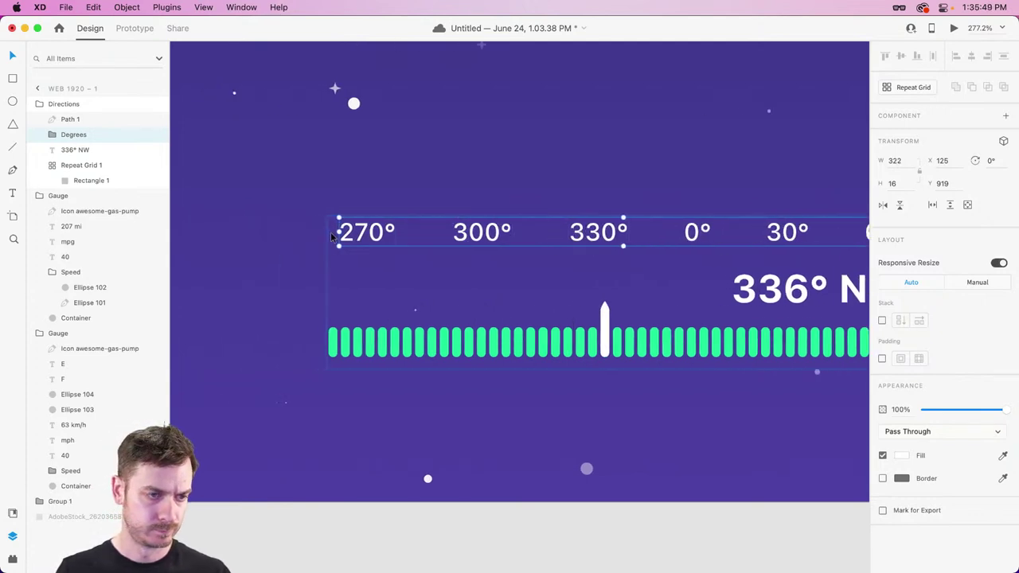
pyautogui.moveTo(338, 232); pyautogui.dragTo(325, 231)
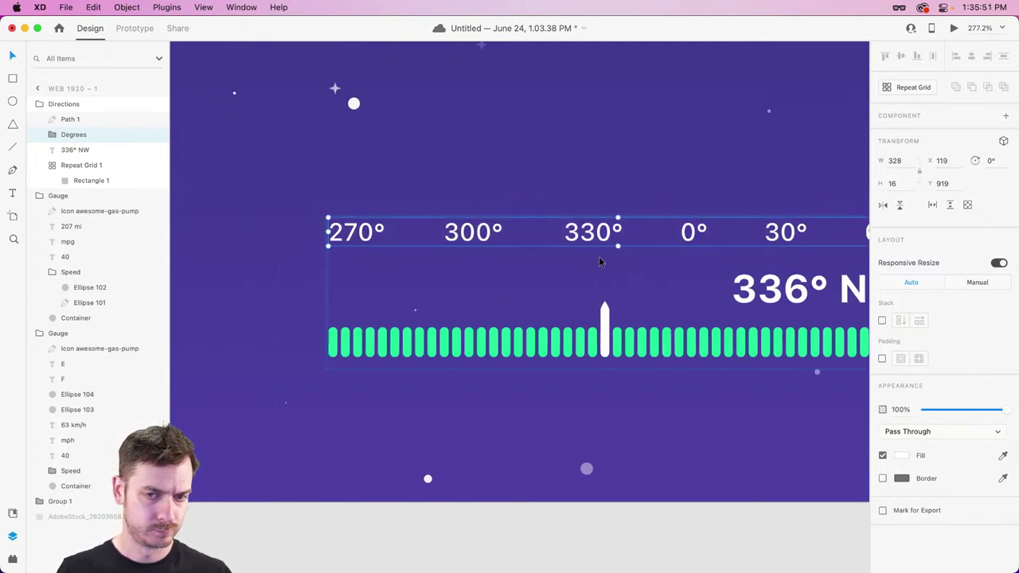
pyautogui.hscroll(5, 598, 260)
pyautogui.press('super+Return')
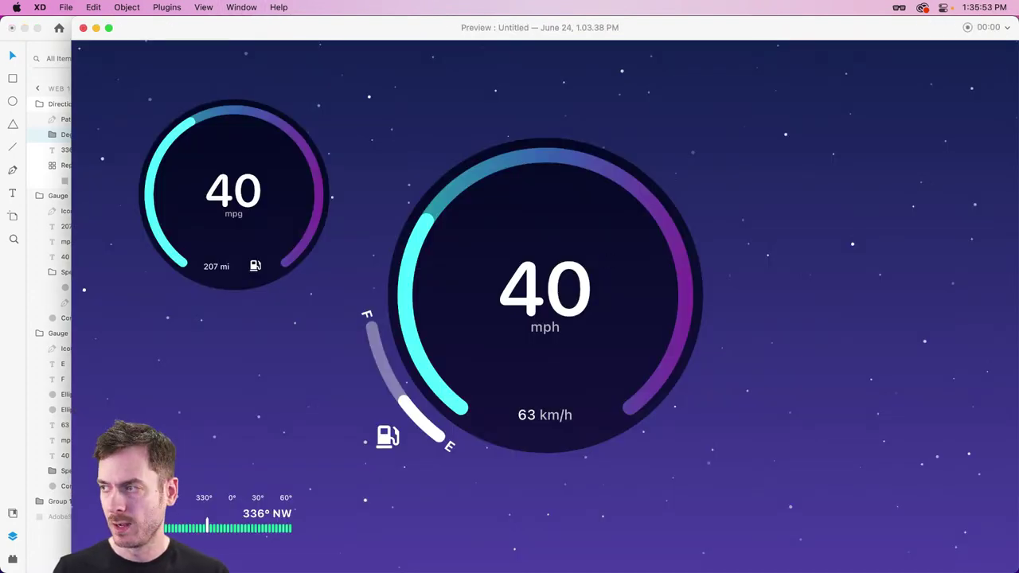
pyautogui.press('super+w')
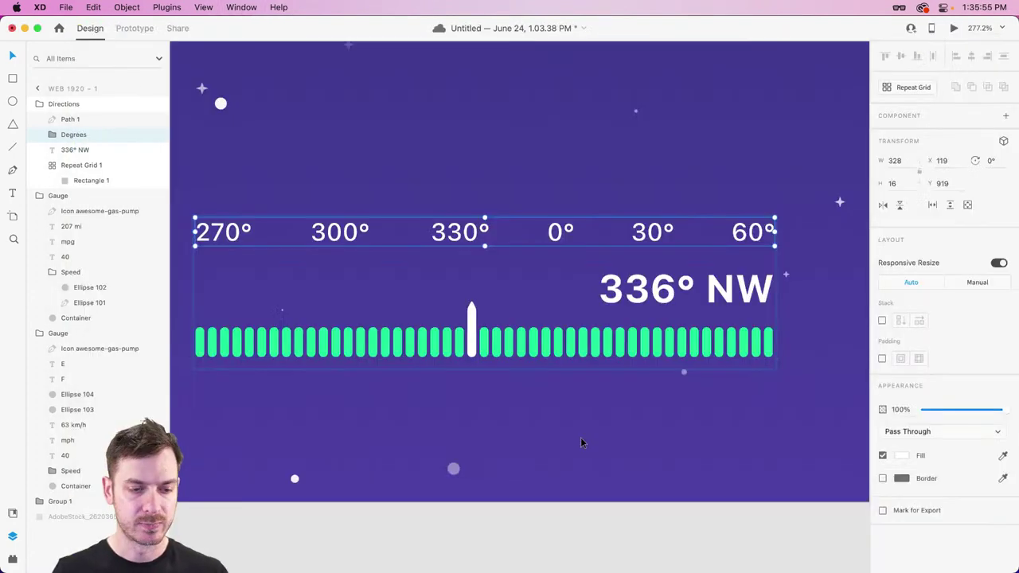
pyautogui.scroll(-5, 580, 437)
# Draw a long rectangle for the progress bar, round it into a pill and thin it.
pyautogui.click(671, 418)
pyautogui.scroll(-5, 593, 276)
pyautogui.scroll(2, 585, 282)
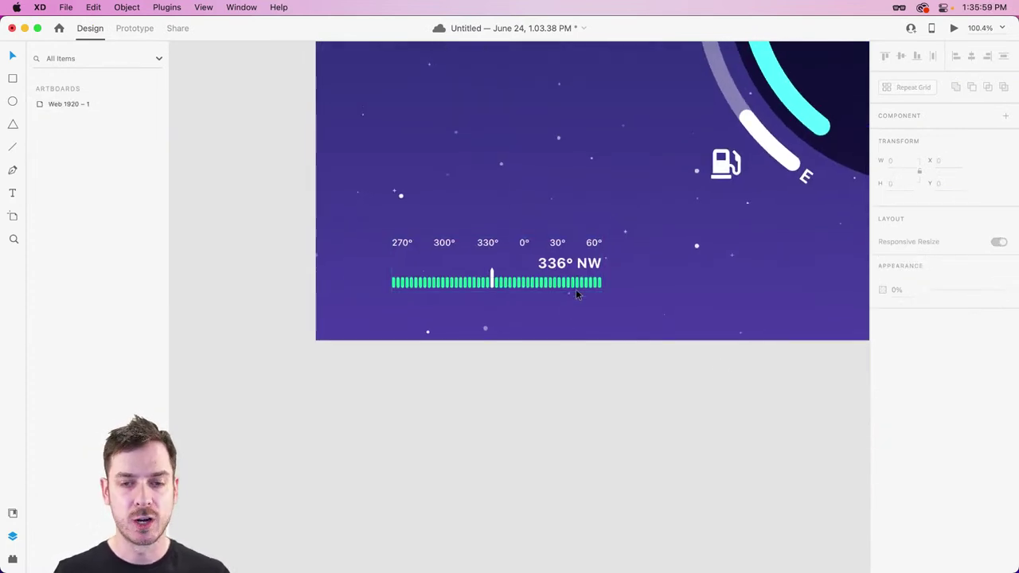
pyautogui.hscroll(10, 574, 288)
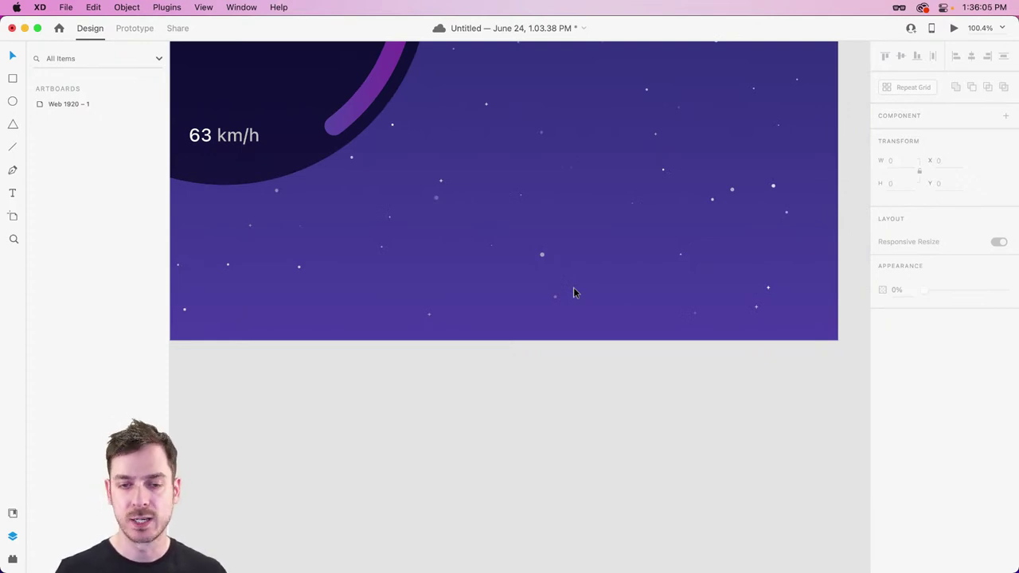
pyautogui.hscroll(1, 720, 284)
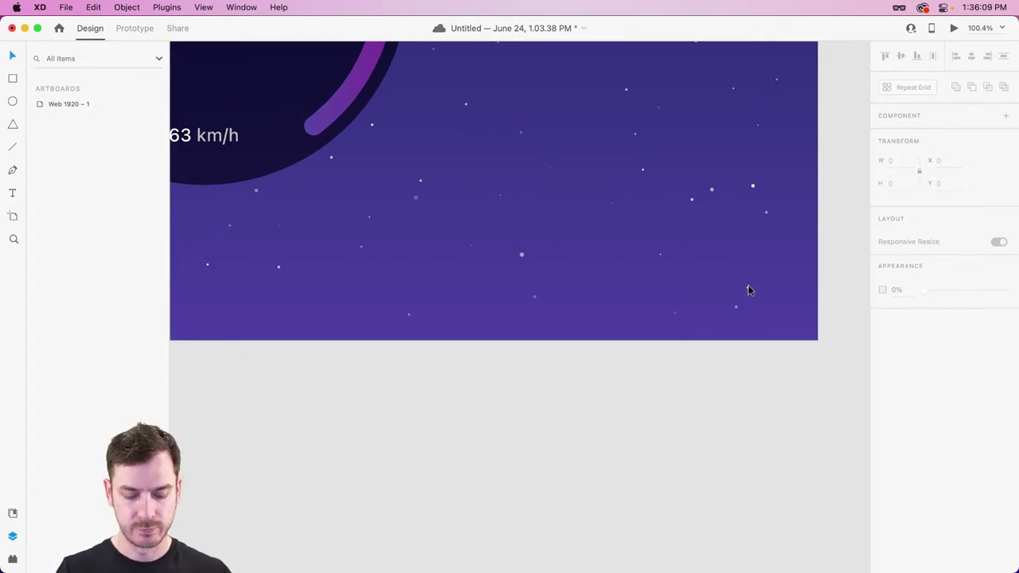
pyautogui.moveTo(782, 277)
pyautogui.mouseDown()
pyautogui.moveTo(548, 295)
pyautogui.moveTo(559, 293)
pyautogui.mouseUp()
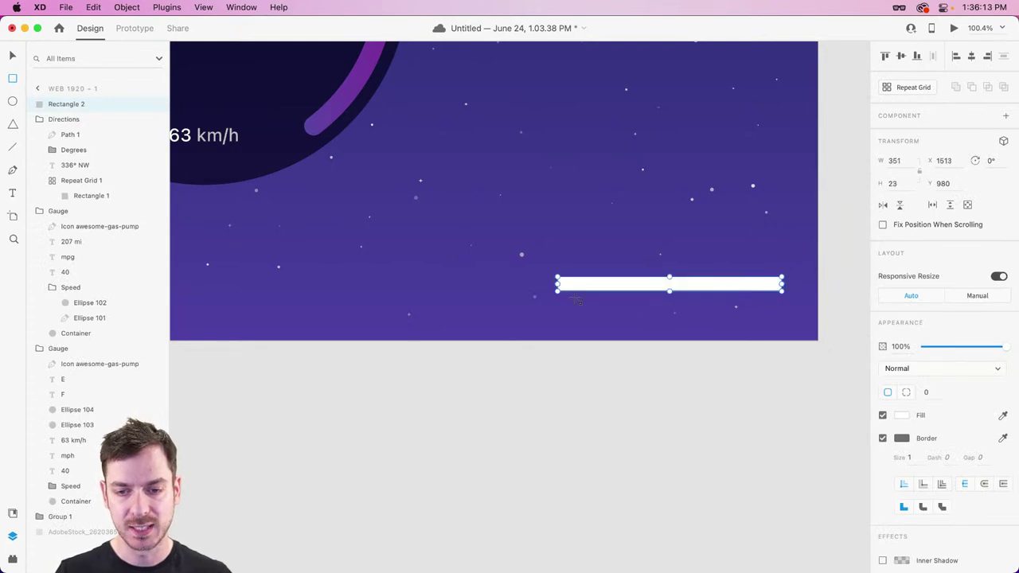
pyautogui.scroll(5, 691, 297)
pyautogui.moveTo(705, 273); pyautogui.dragTo(660, 274)
pyautogui.write('10')
pyautogui.press('Return')
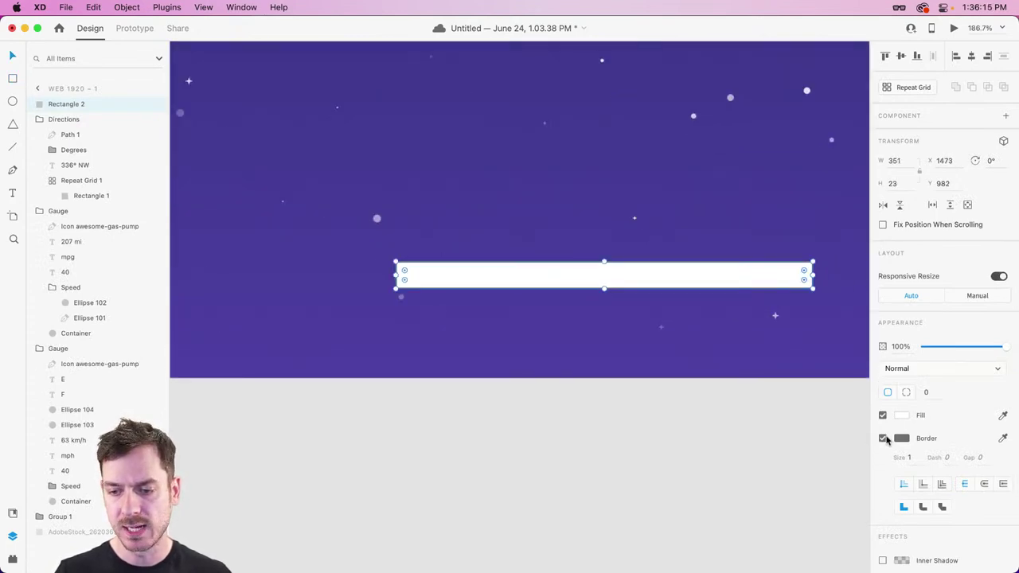
pyautogui.moveTo(792, 274); pyautogui.dragTo(768, 278)
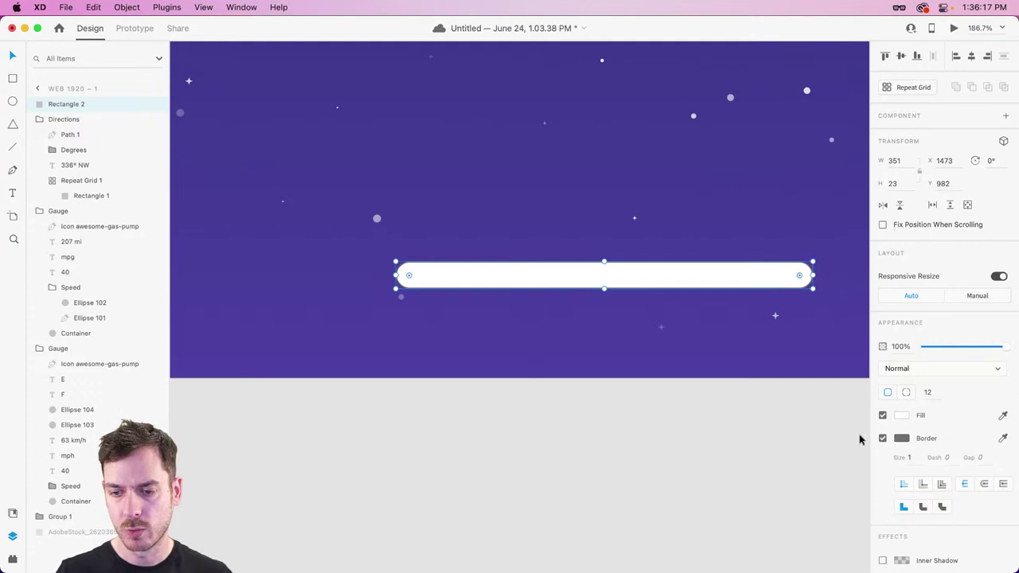
pyautogui.moveTo(602, 292); pyautogui.dragTo(602, 282)
# Remove the bar's border and fill it cyan blue (#27BDFF).
pyautogui.click(883, 438)
pyautogui.click(901, 415)
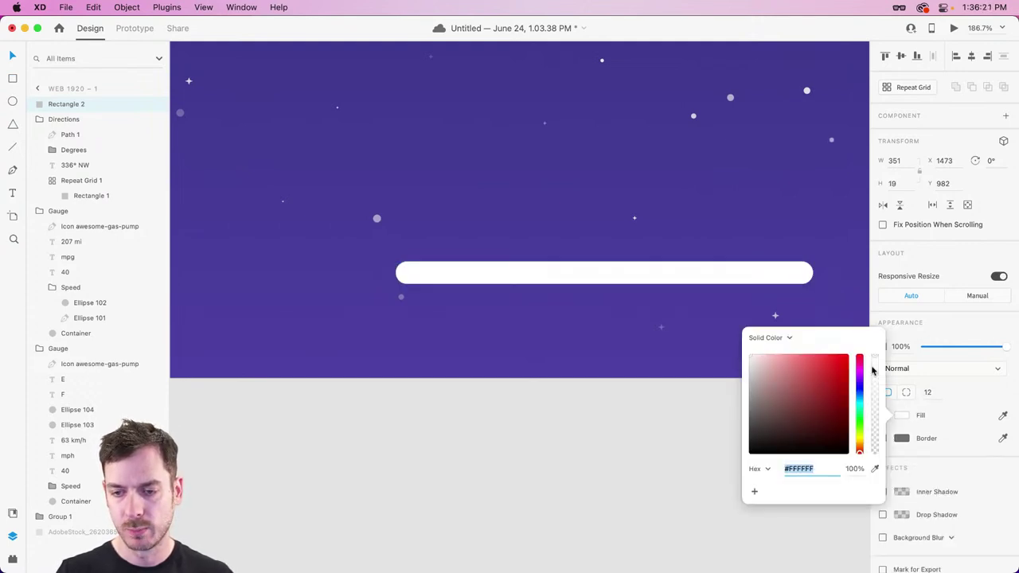
pyautogui.click(834, 358)
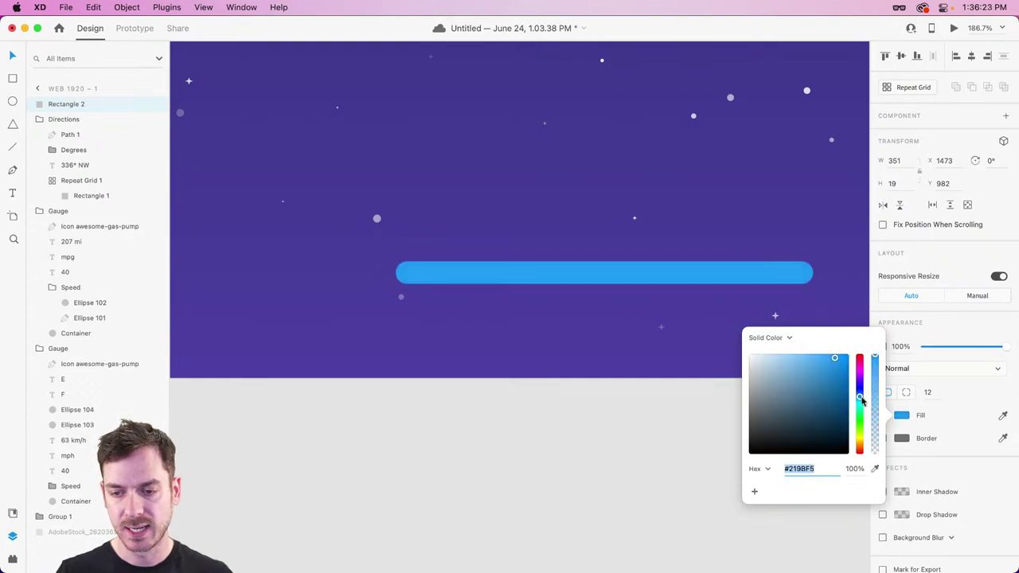
pyautogui.moveTo(862, 402); pyautogui.dragTo(832, 353)
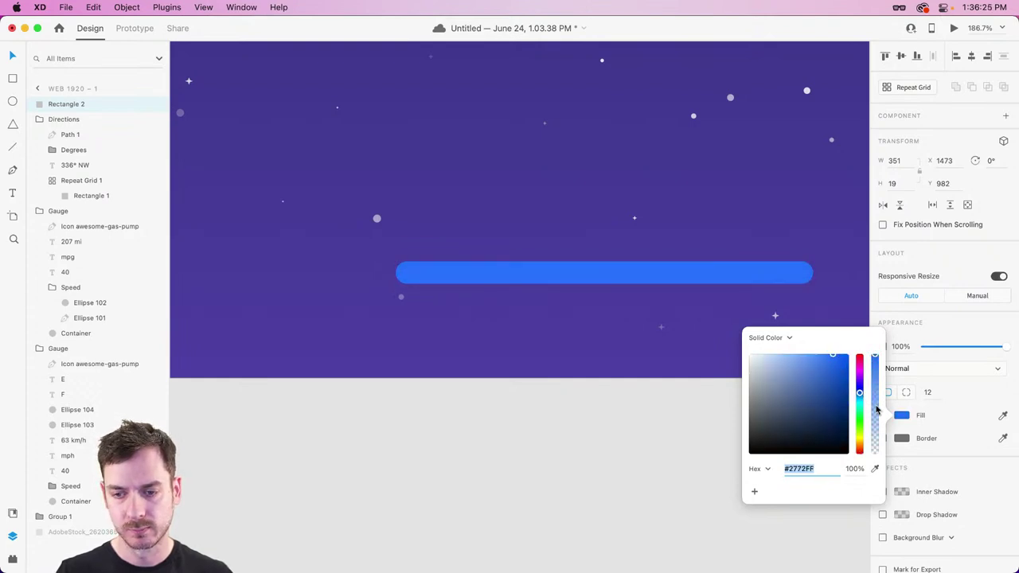
pyautogui.moveTo(860, 393); pyautogui.dragTo(860, 403)
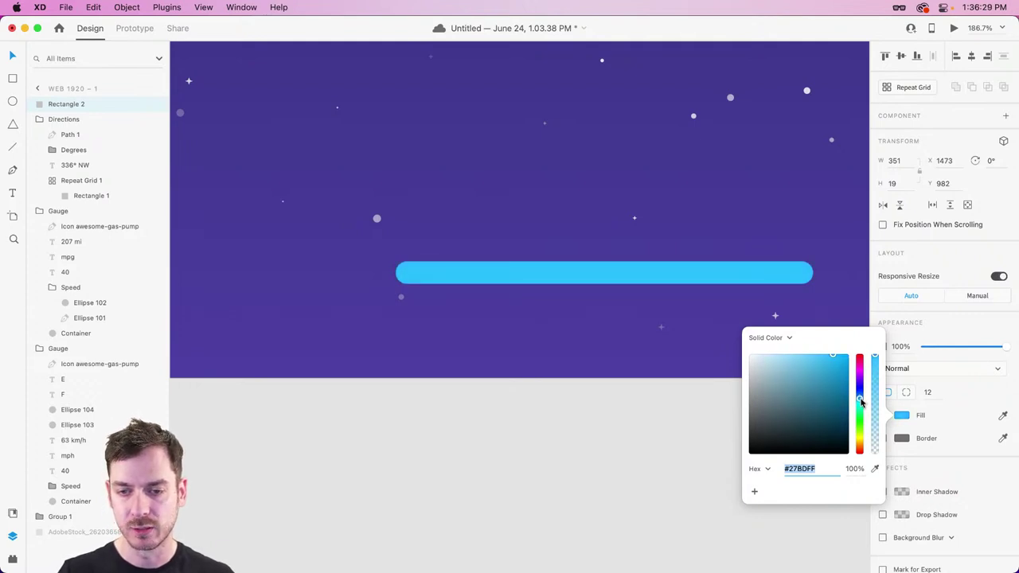
pyautogui.click(678, 267)
# Duplicate the bar into a translucent track with Background Blur 50 and brightness 10.
pyautogui.press('super+d')
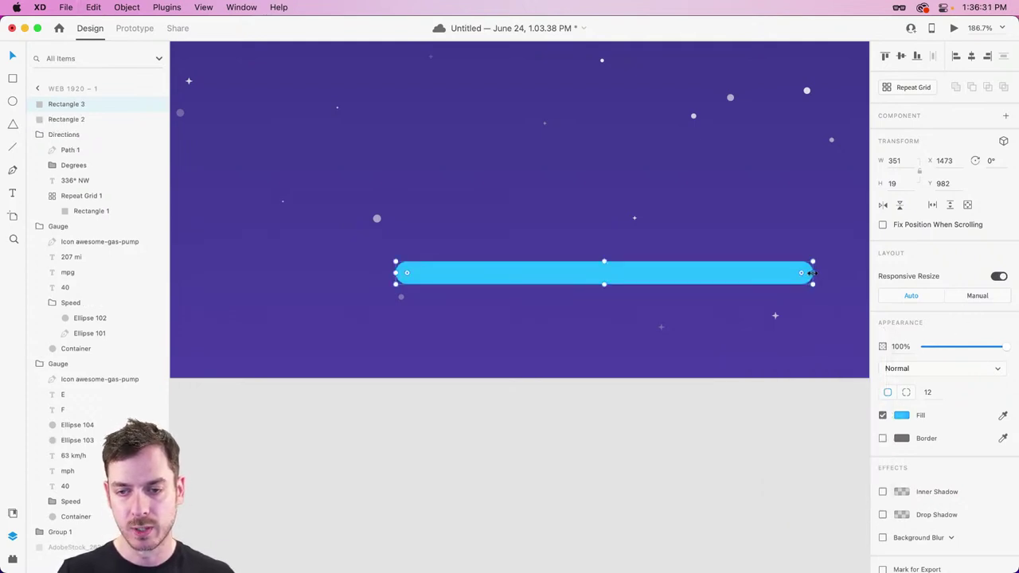
pyautogui.click(635, 269)
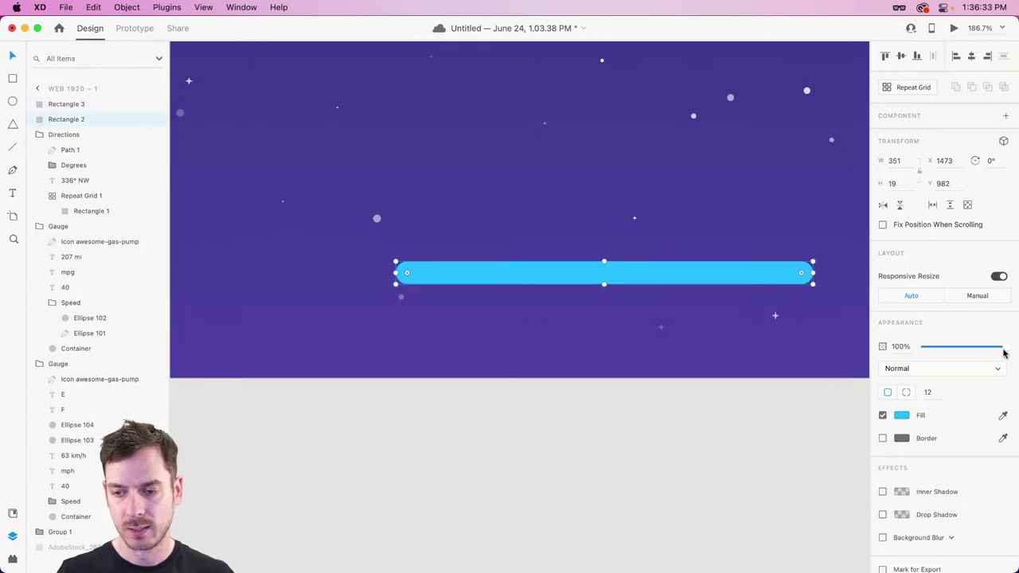
pyautogui.moveTo(1004, 353); pyautogui.dragTo(963, 361)
pyautogui.press('0')
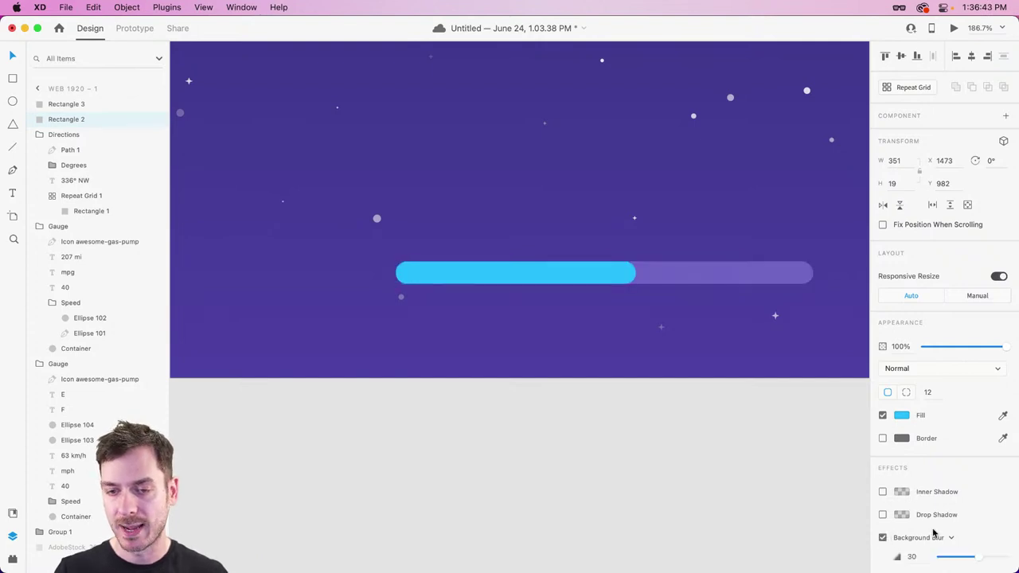
pyautogui.click(882, 539)
pyautogui.moveTo(980, 476); pyautogui.dragTo(1001, 476)
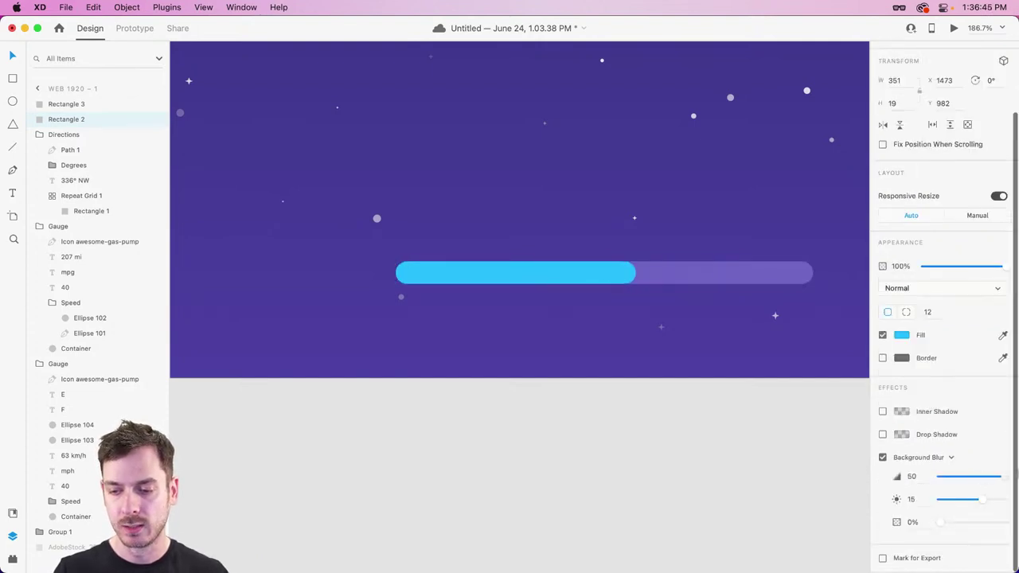
pyautogui.click(952, 523)
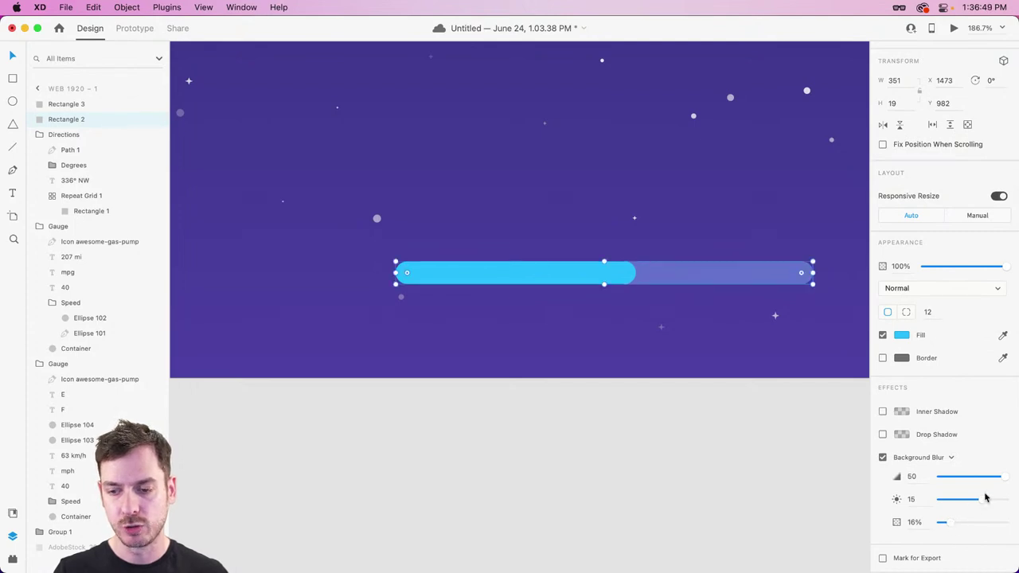
pyautogui.moveTo(983, 499); pyautogui.dragTo(979, 502)
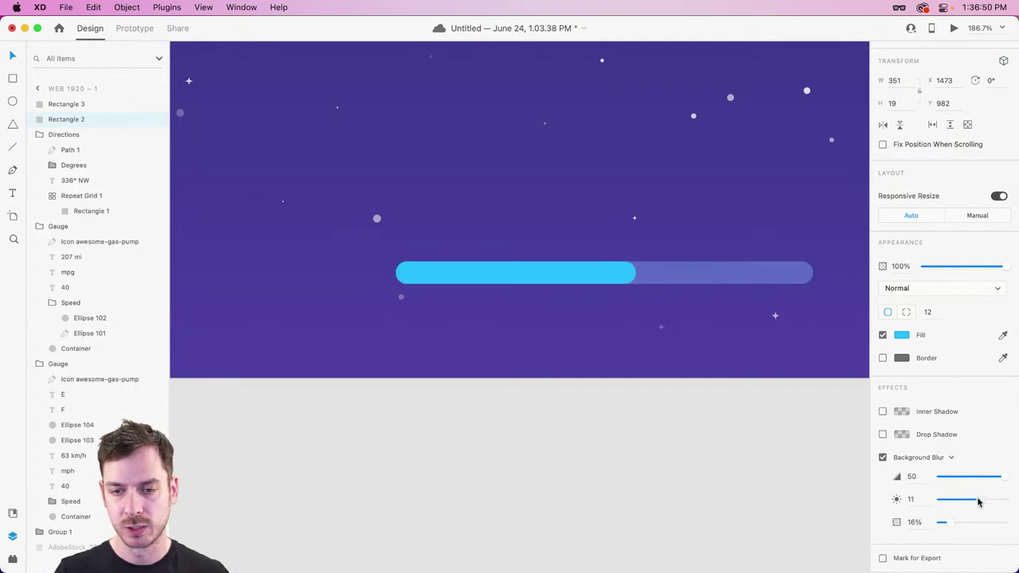
# Add a '0.2' distance label above the bright bar's right end.
pyautogui.click(522, 265)
pyautogui.press('e')
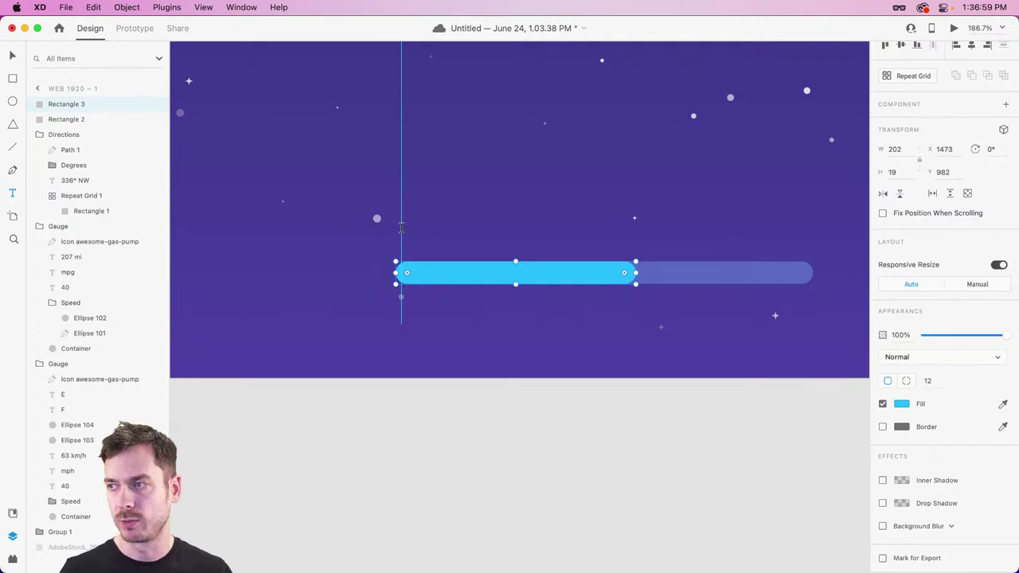
pyautogui.click(741, 234)
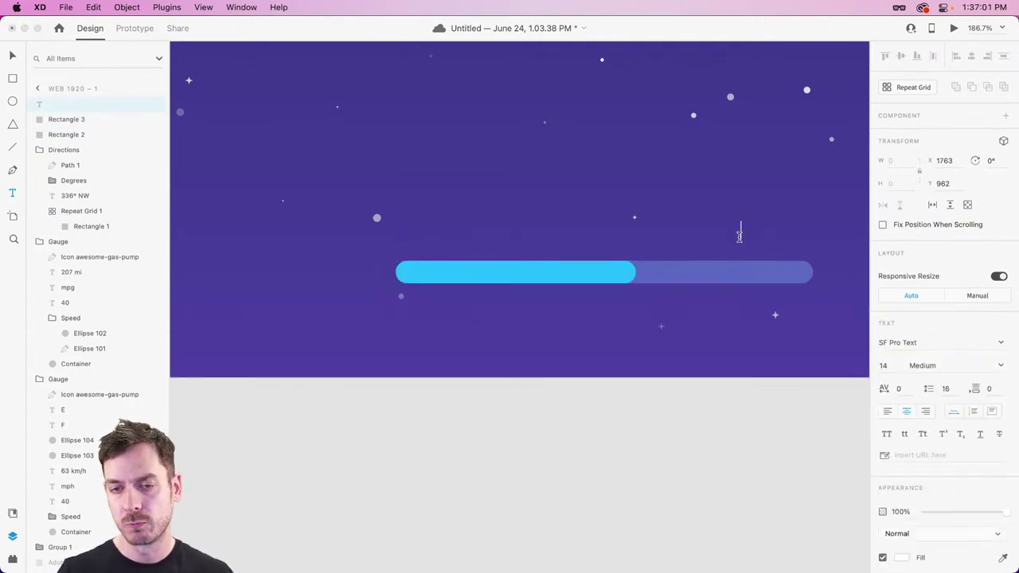
pyautogui.write('0.2')
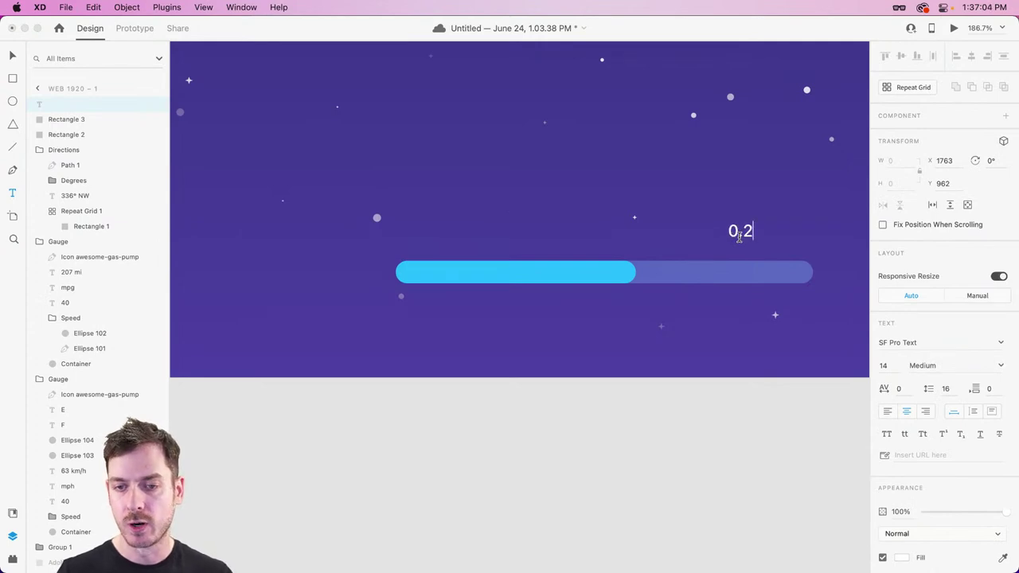
pyautogui.press('Escape')
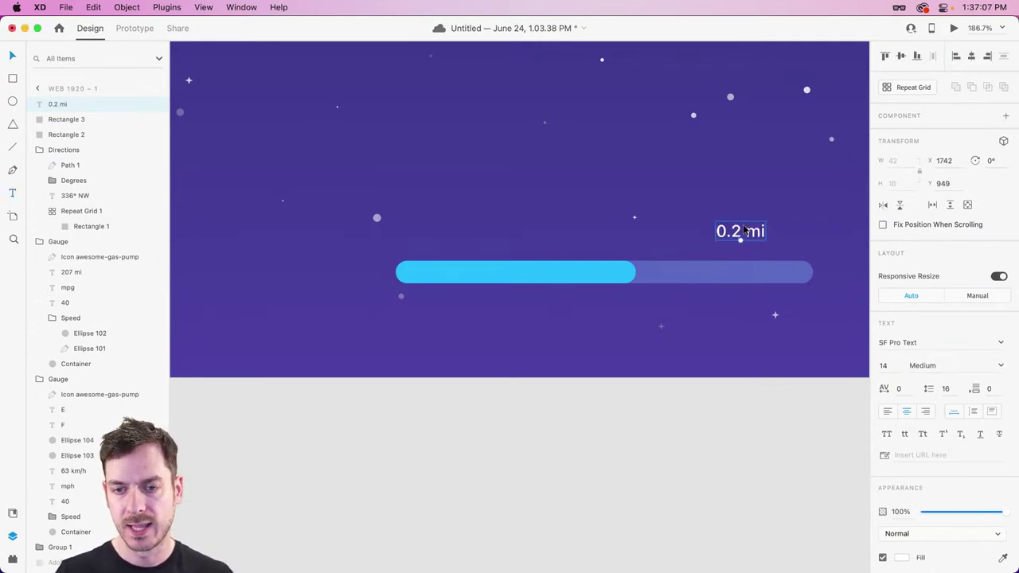
# Duplicate the 0.2 mi label, retype it as '24th Street' and line it up.
pyautogui.moveTo(739, 233); pyautogui.dragTo(767, 233)
pyautogui.doubleClick(766, 229)
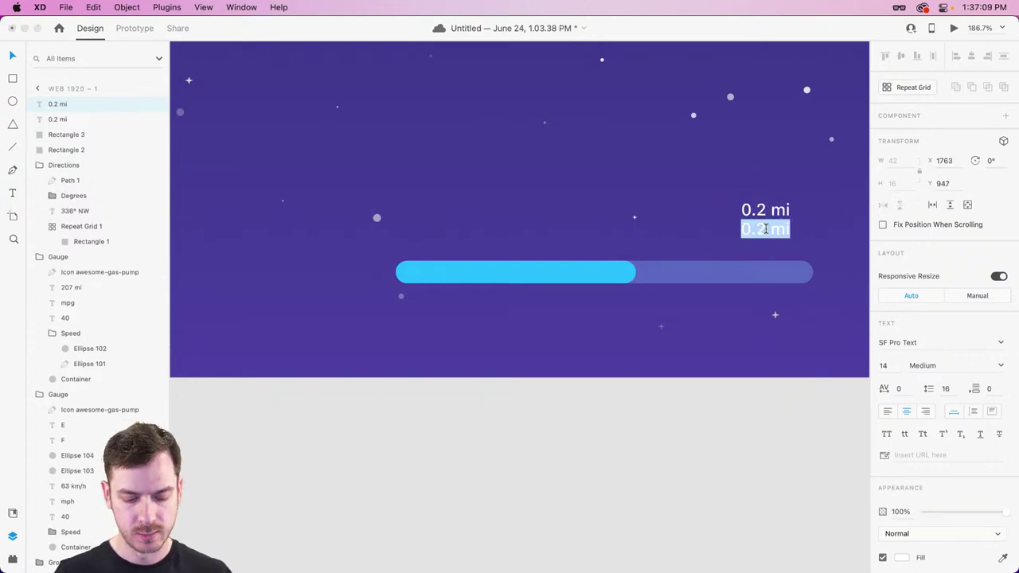
pyautogui.write('24th ')
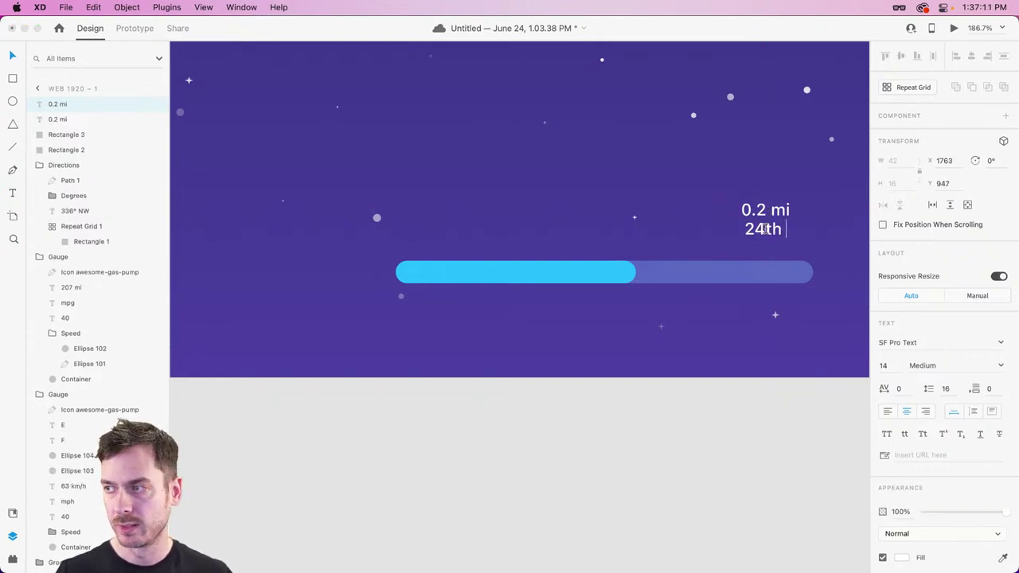
pyautogui.write('Street')
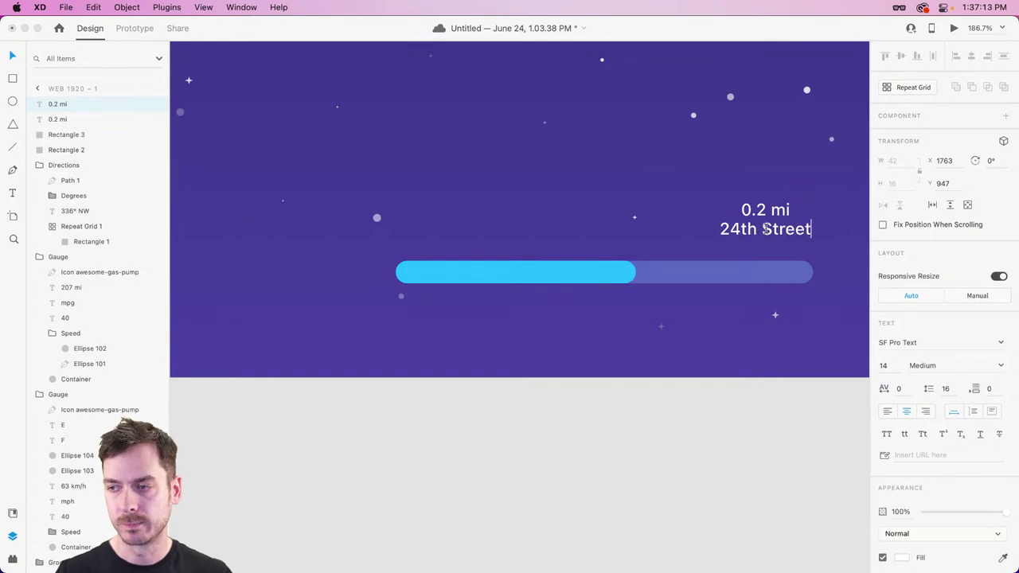
pyautogui.press('Escape')
pyautogui.moveTo(773, 233); pyautogui.dragTo(766, 206)
# Dim 24th Street to about 69% opacity and set both labels to Semibold.
pyautogui.keyDown('shift'); pyautogui.click(778, 213); pyautogui.keyUp('shift')
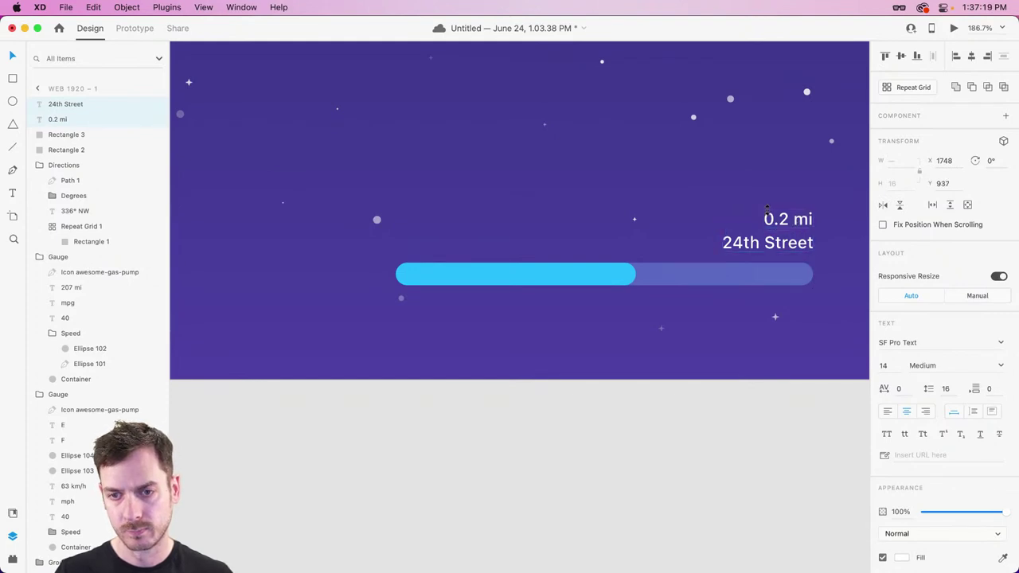
pyautogui.click(836, 248)
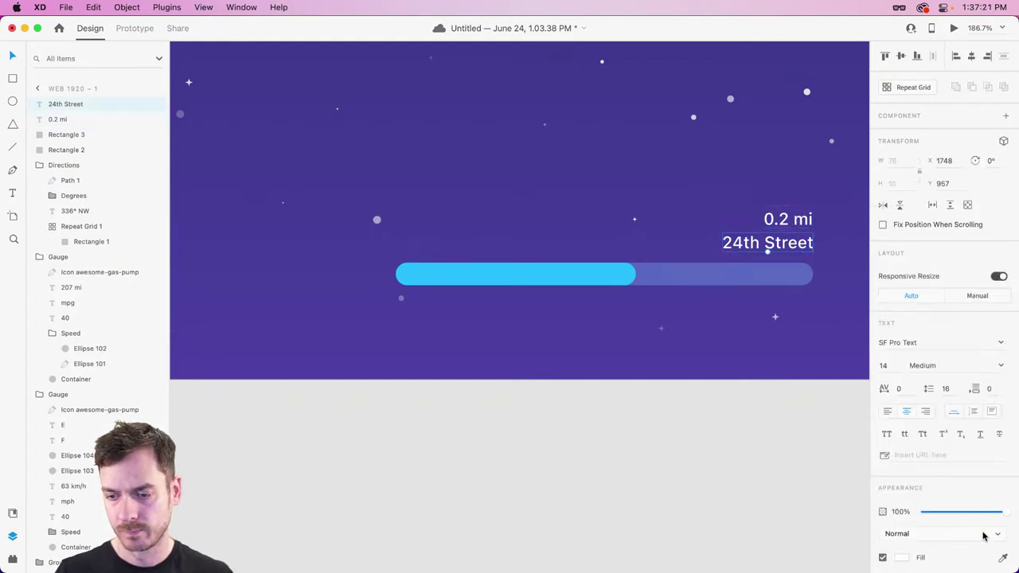
pyautogui.moveTo(1007, 515); pyautogui.dragTo(978, 515)
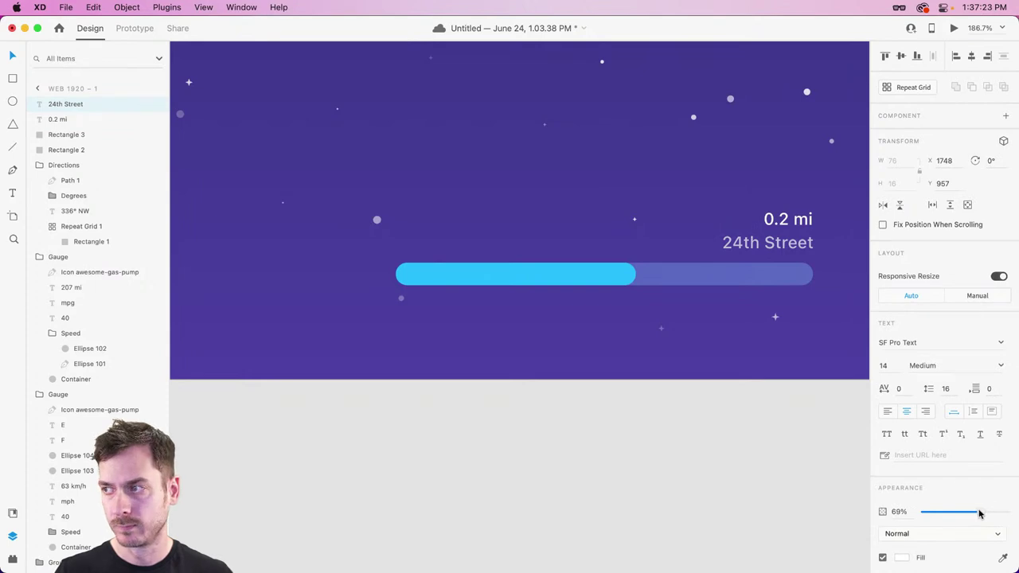
pyautogui.keyDown('shift'); pyautogui.click(801, 217); pyautogui.keyUp('shift')
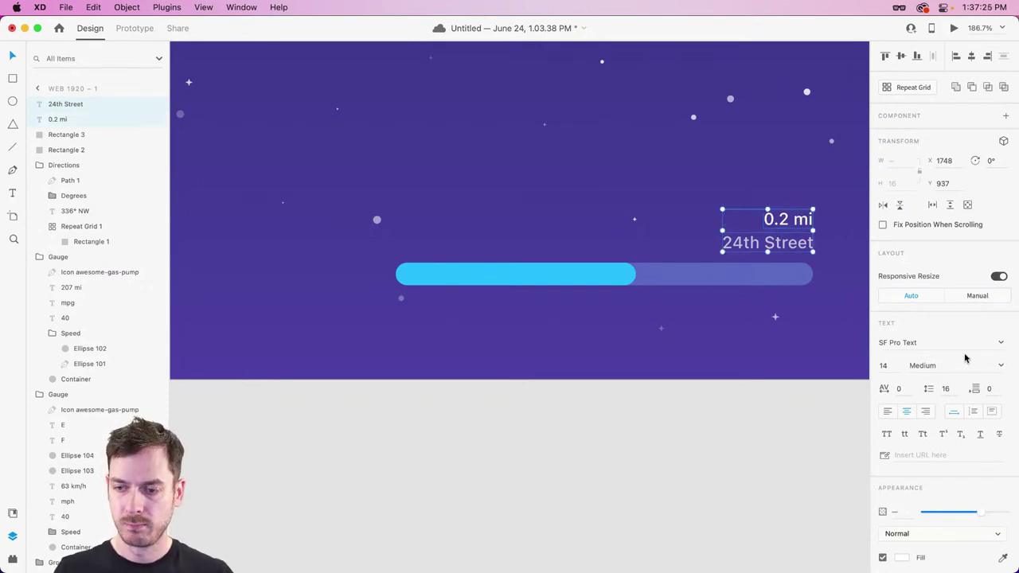
pyautogui.click(1001, 365)
pyautogui.click(930, 466)
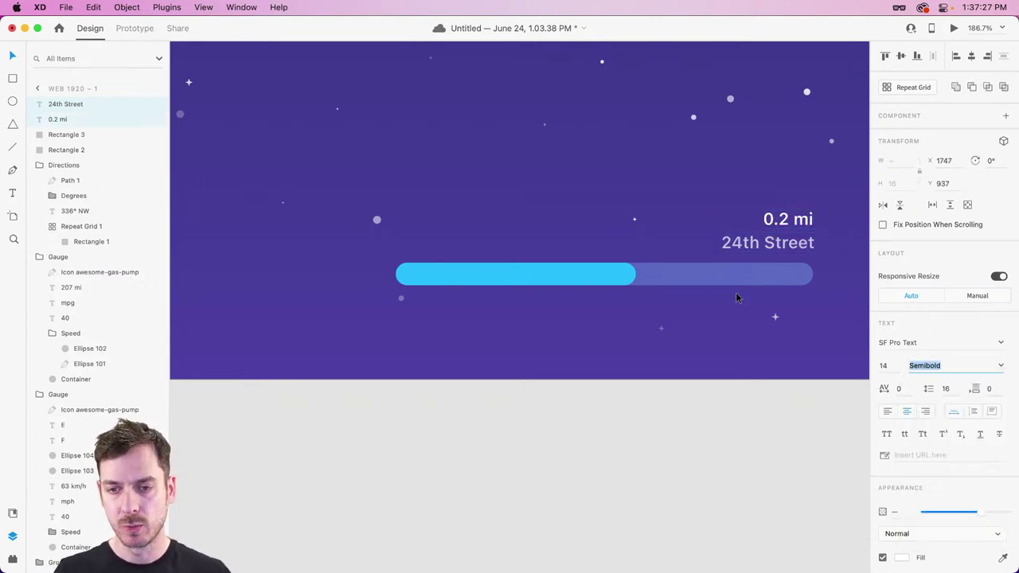
pyautogui.click(397, 253)
pyautogui.scroll(3, 400, 252)
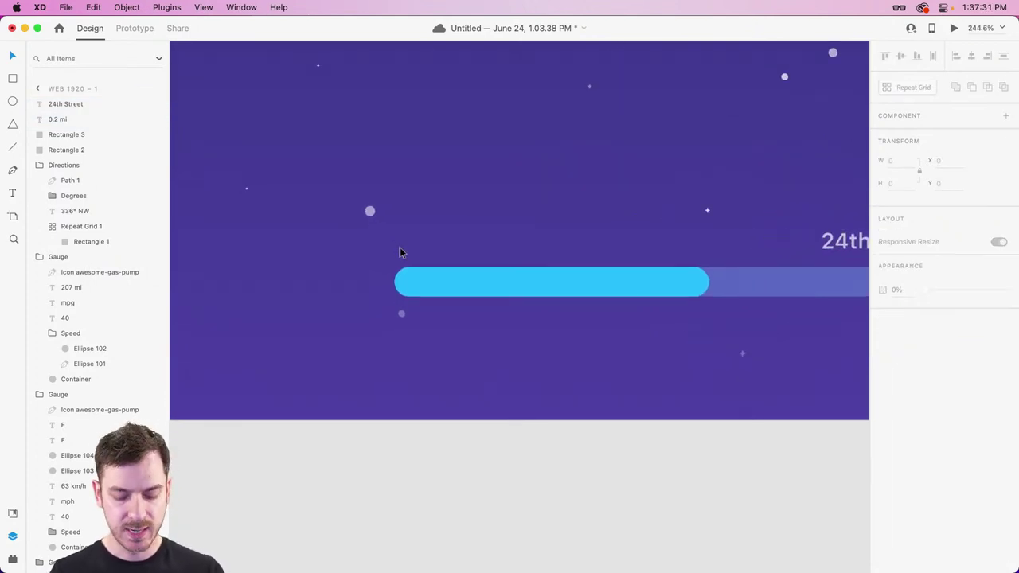
# Try copying the bicycle symbol from SF Symbols, dismissing the copy-failure alert.
pyautogui.press('super+alt+p')
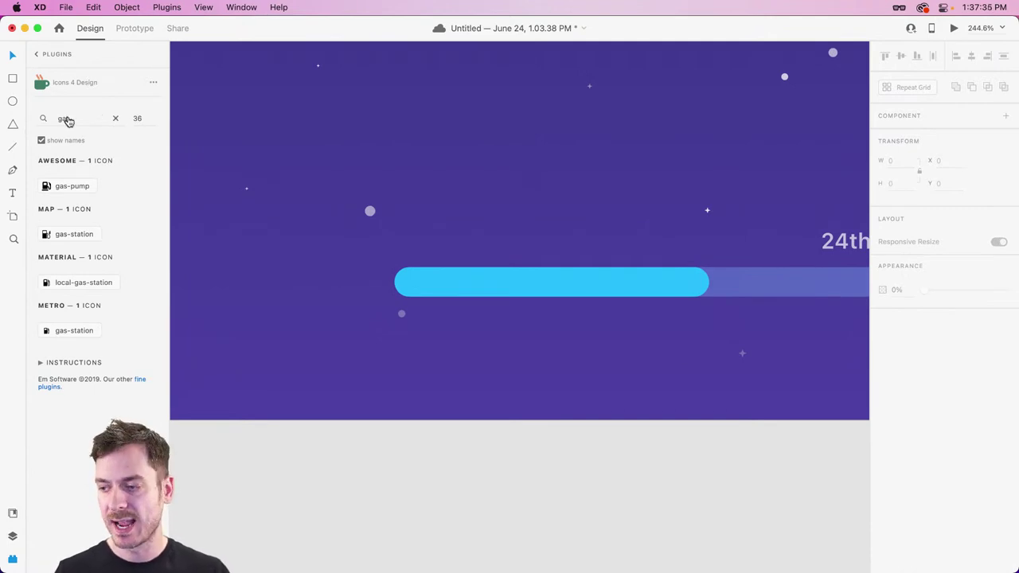
pyautogui.press('super+Tab')
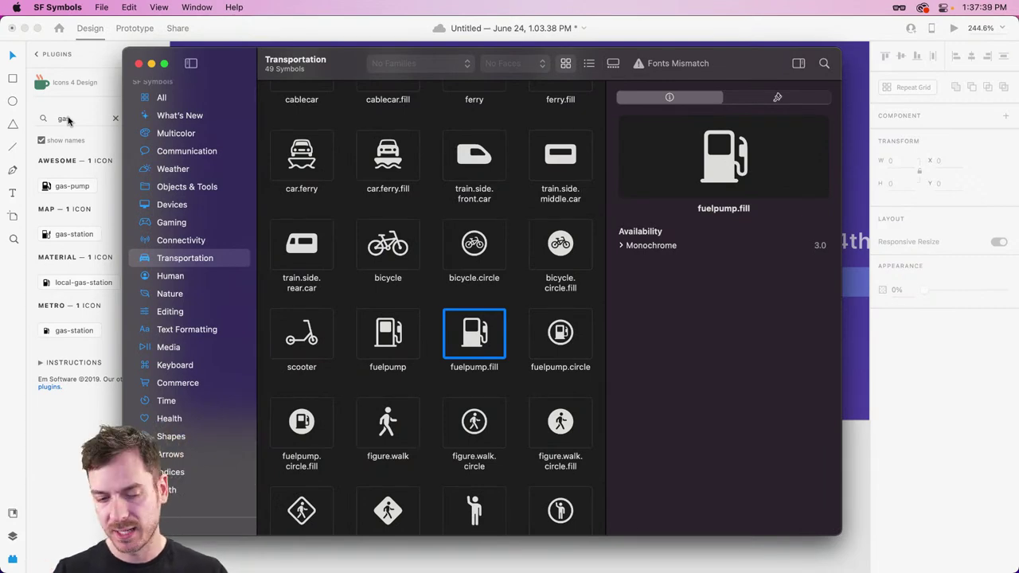
pyautogui.click(374, 266)
pyautogui.press('Left')
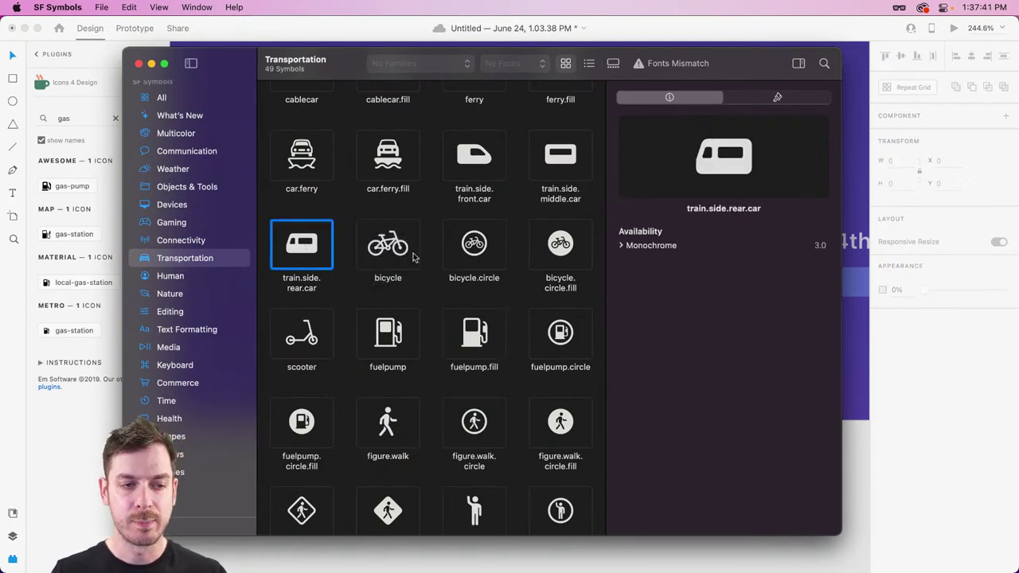
pyautogui.click(374, 247)
pyautogui.press('super+c')
pyautogui.click(482, 357)
# Search 'right' in Icons 4 Design and insert the Feather corner-up-right arrow.
pyautogui.press('super+Tab')
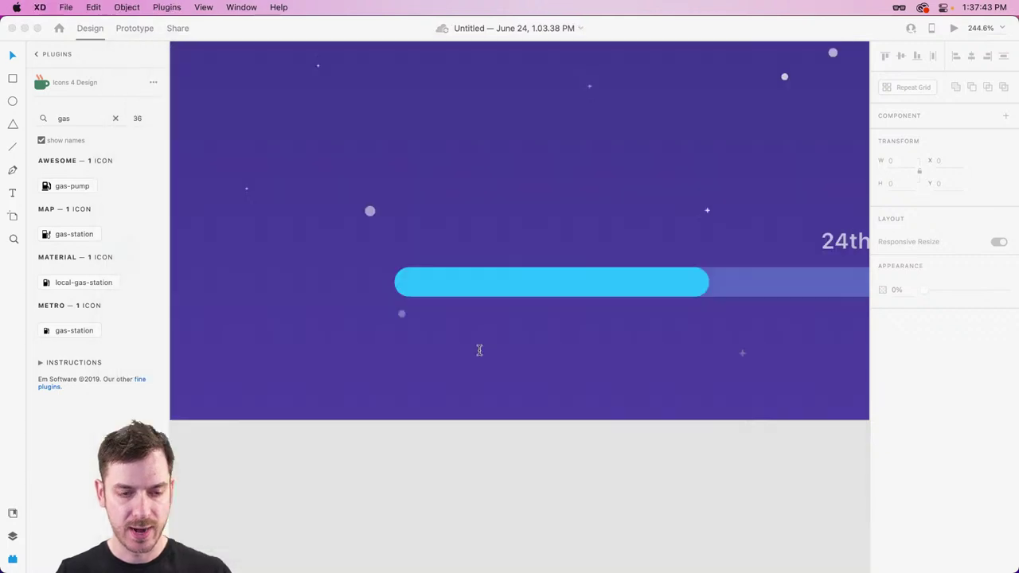
pyautogui.doubleClick(70, 118)
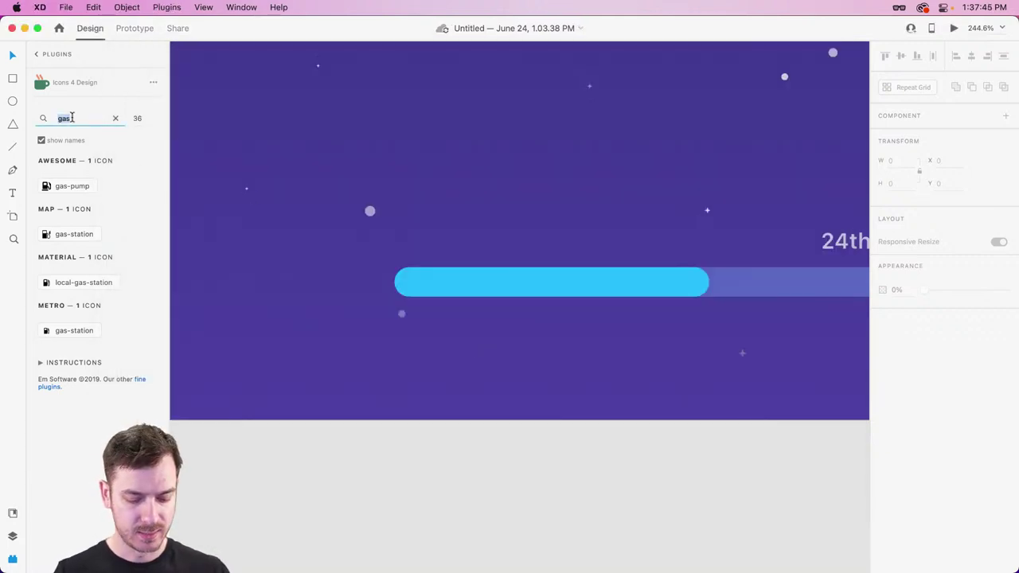
pyautogui.write('turn right')
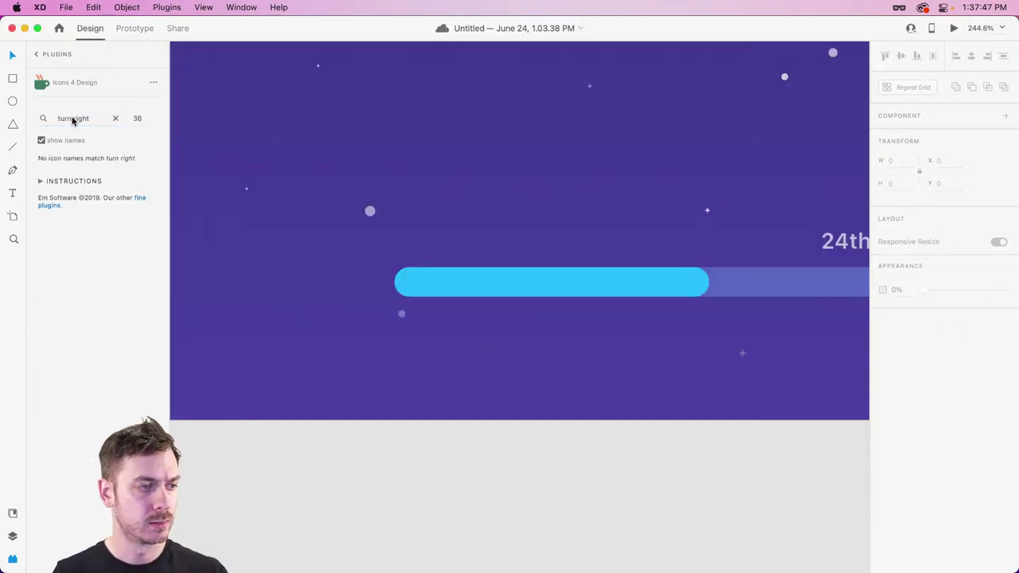
pyautogui.tripleClick(79, 120)
pyautogui.write('righ')
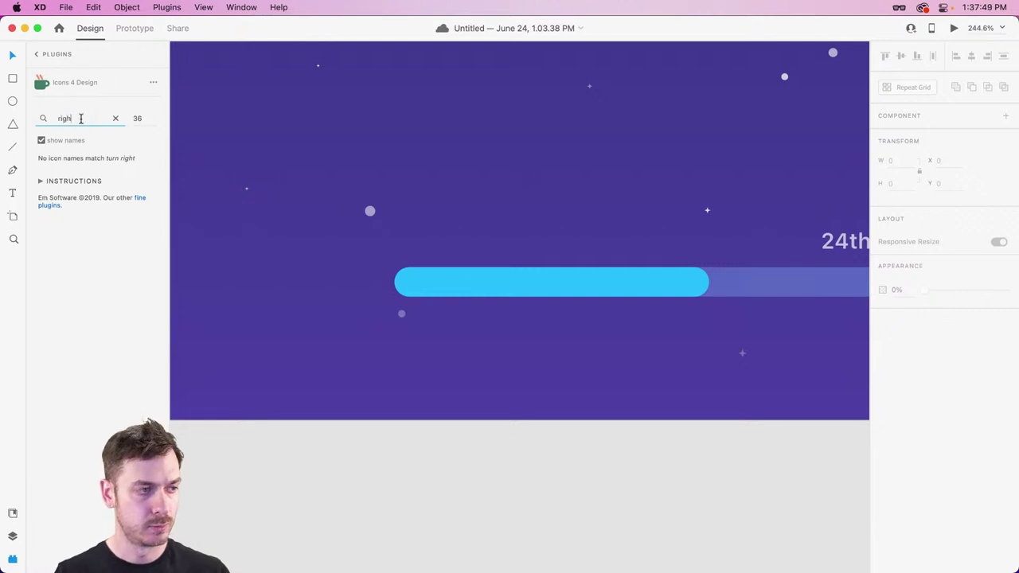
pyautogui.write('t')
pyautogui.scroll(-5, 61, 303)
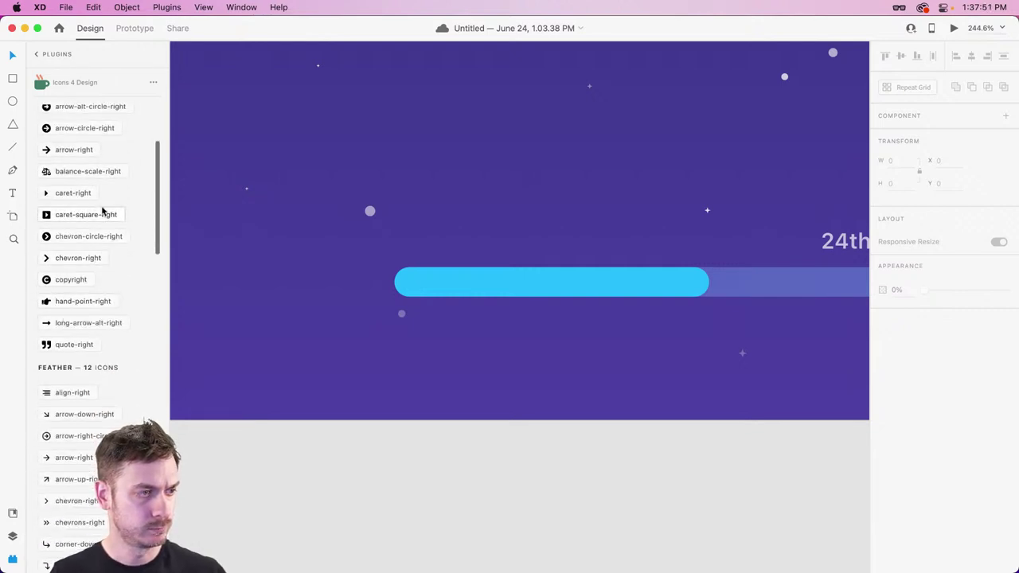
pyautogui.scroll(-5, 100, 223)
pyautogui.scroll(-5, 98, 236)
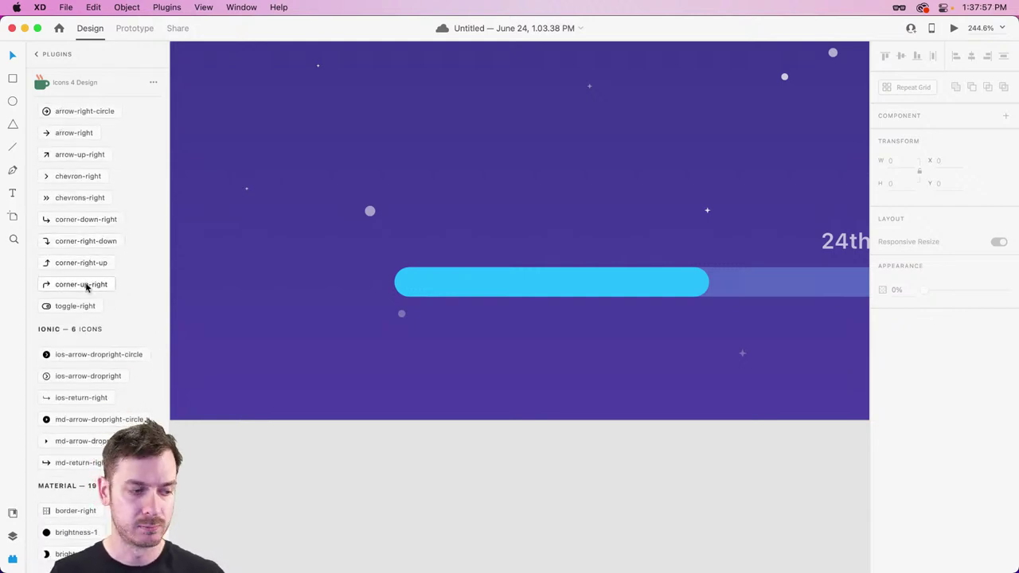
pyautogui.click(87, 286)
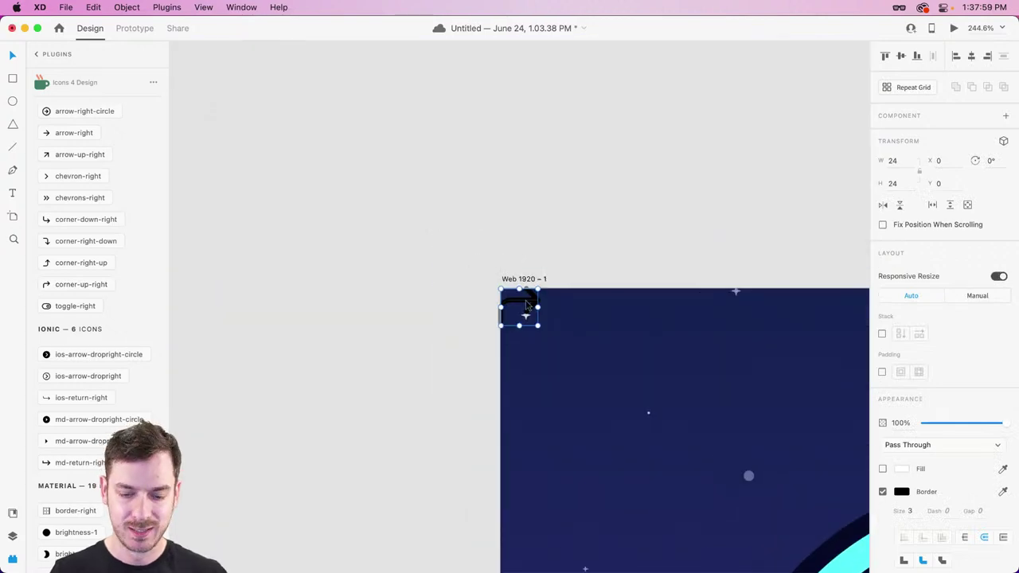
# Move the arrow icon from the artboard corner to above the progress bar's left end.
pyautogui.press('Delete')
pyautogui.scroll(-5, 476, 307)
pyautogui.scroll(-5, 467, 274)
pyautogui.hscroll(5, 467, 274)
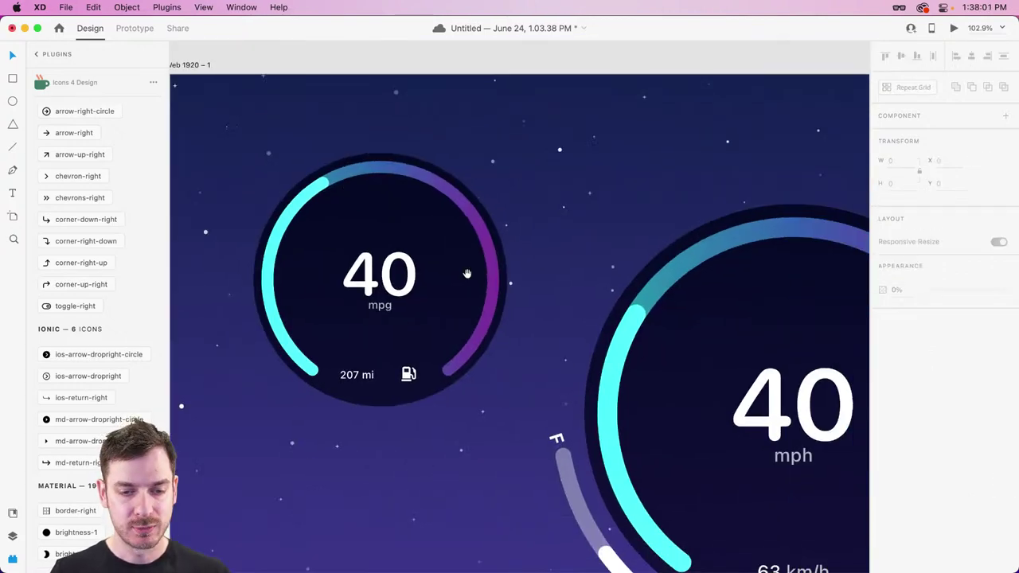
pyautogui.scroll(-5, 467, 274)
pyautogui.hscroll(5, 467, 274)
pyautogui.hscroll(5, 468, 274)
pyautogui.scroll(5, 536, 334)
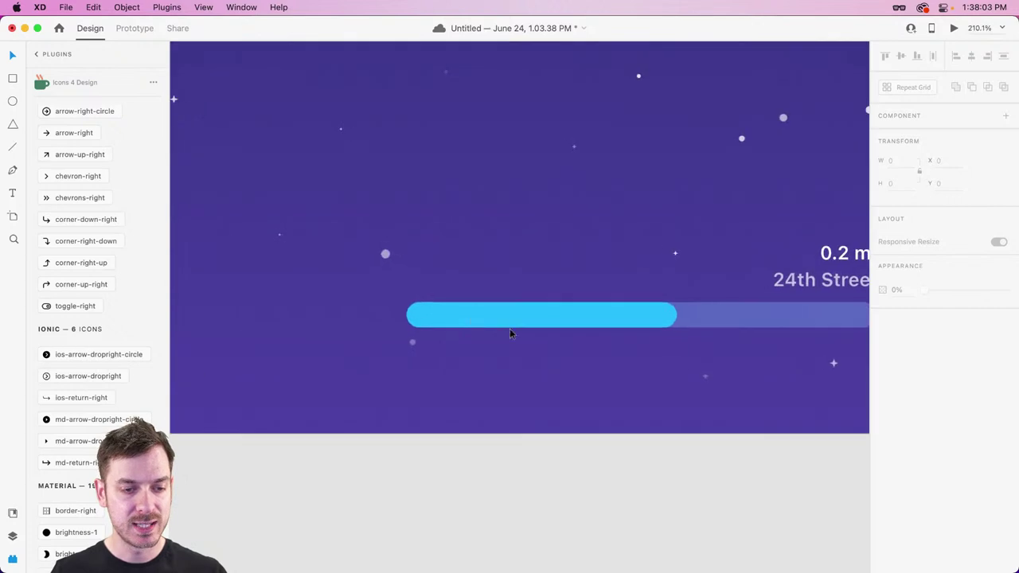
pyautogui.scroll(1, 404, 286)
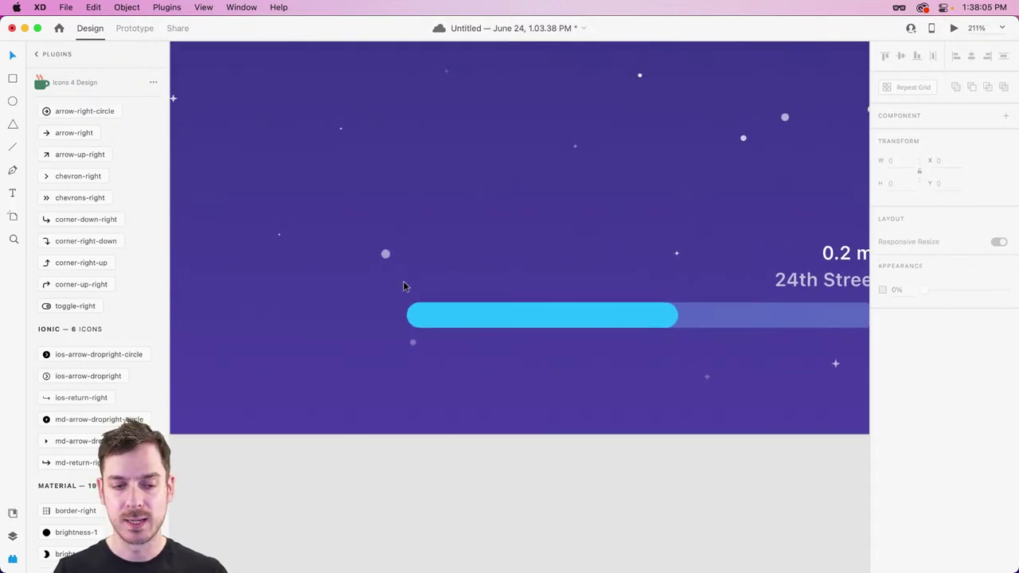
pyautogui.click(426, 305)
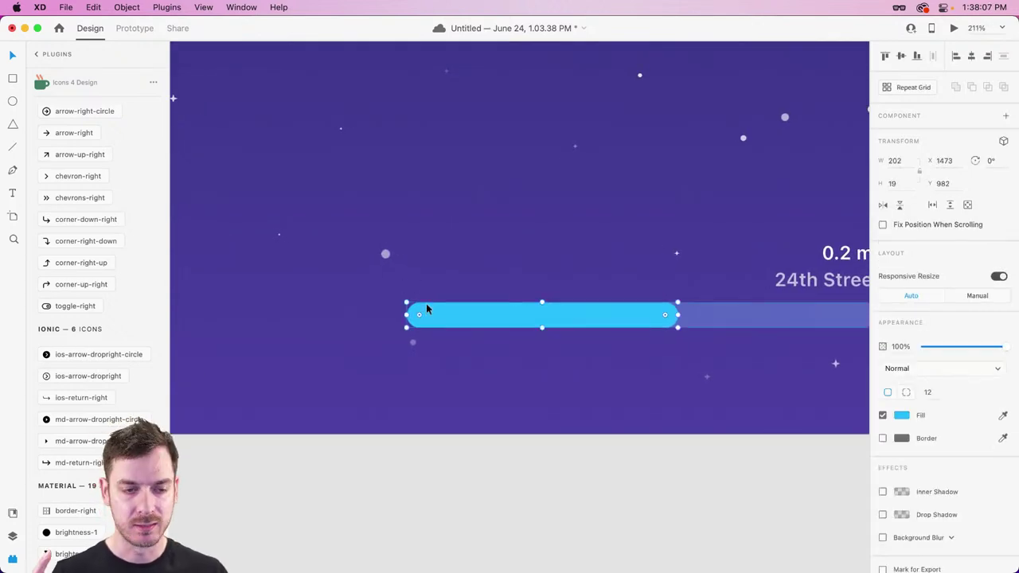
pyautogui.press('super+v')
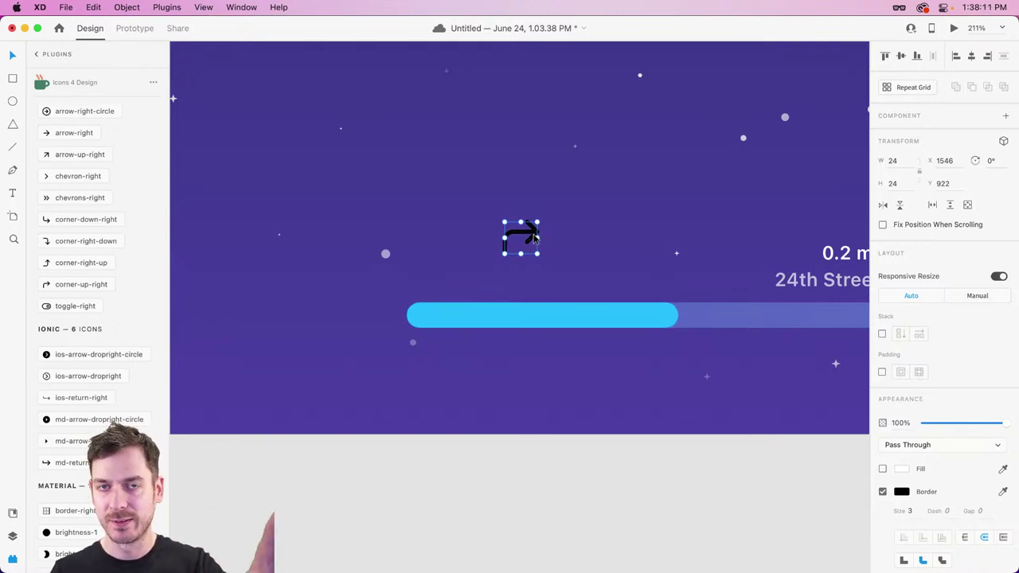
pyautogui.moveTo(535, 237); pyautogui.dragTo(443, 259)
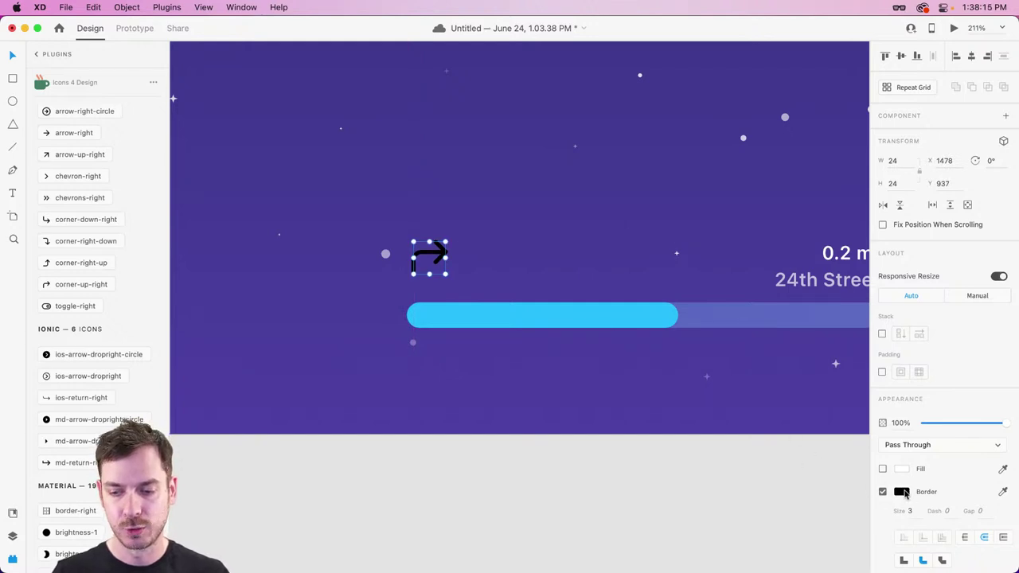
# Give the arrow a white #fff border, enlarge it to 29.44 px and preview.
pyautogui.click(904, 493)
pyautogui.write('fff')
pyautogui.press('Return')
pyautogui.click(930, 339)
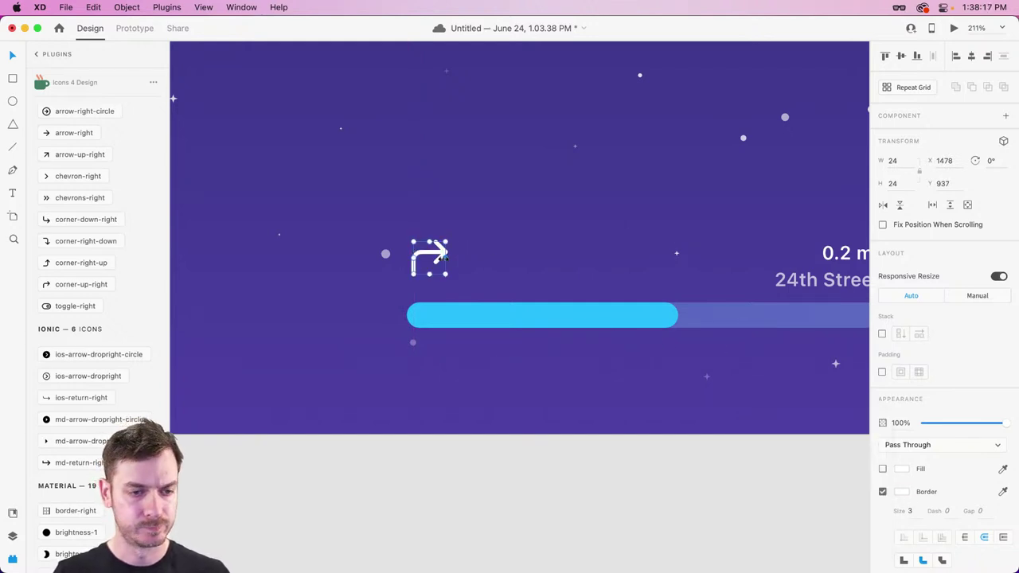
pyautogui.moveTo(445, 257); pyautogui.dragTo(448, 263)
pyautogui.press('super+Return')
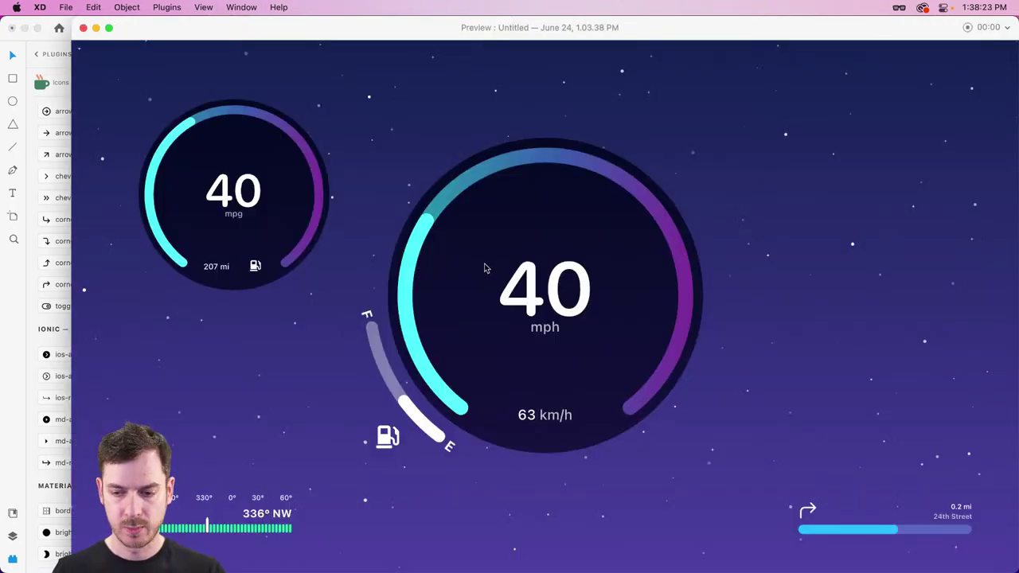
# Close the preview and group the turn arrow, distance, street and progress bar as 'Upcoming Direction'.
pyautogui.press('super+w')
pyautogui.press('super+minus')
pyautogui.press('super+minus')
pyautogui.press('super+minus')
pyautogui.press('super+minus')
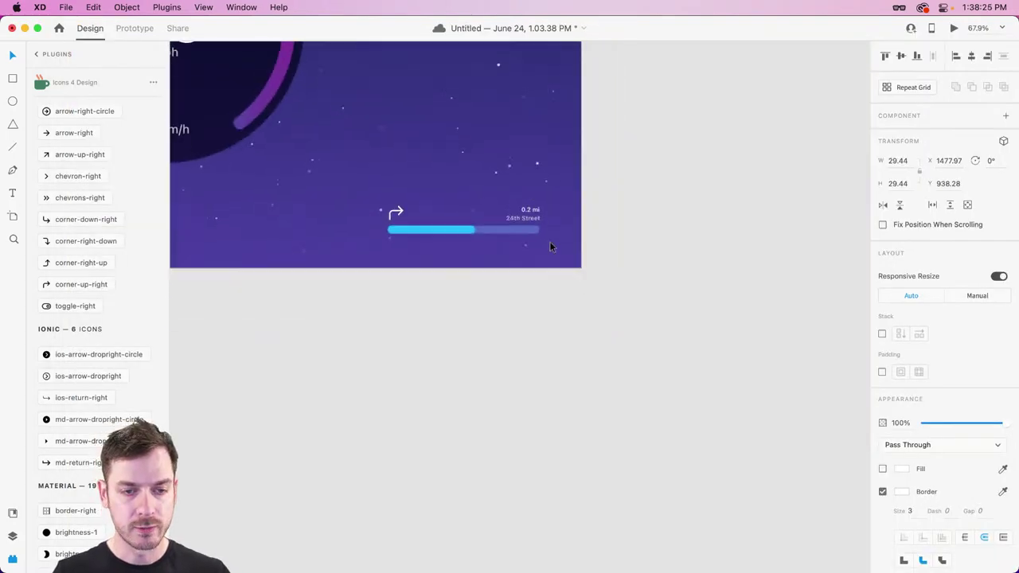
pyautogui.scroll(-1, 549, 241)
pyautogui.moveTo(621, 234); pyautogui.dragTo(381, 181)
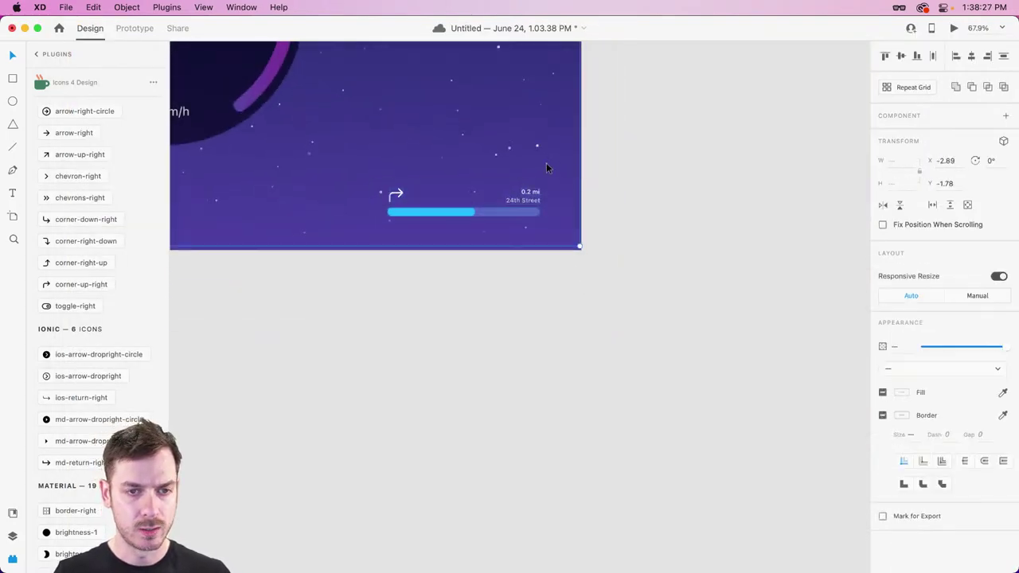
pyautogui.press('super+y')
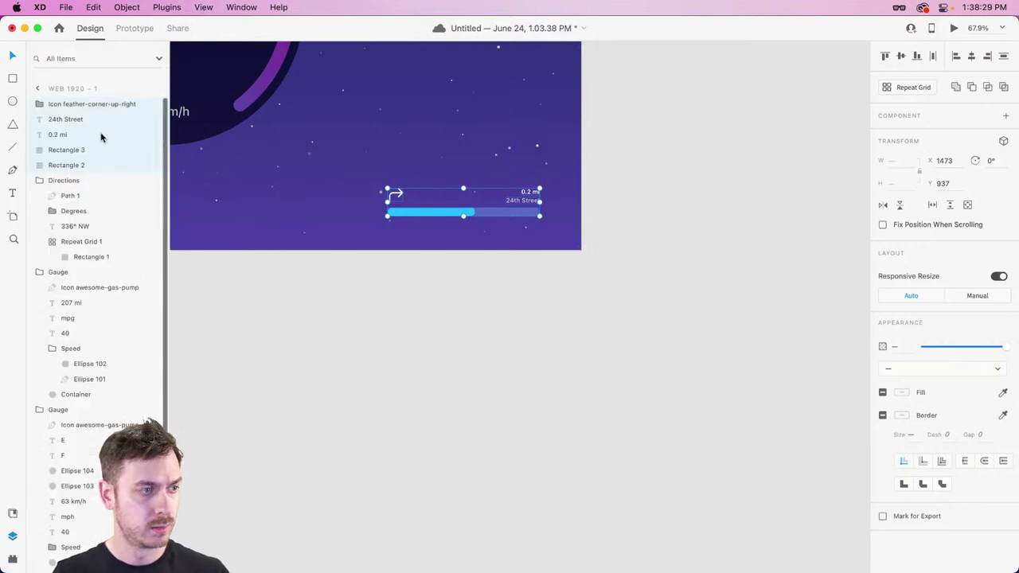
pyautogui.press('super+g')
pyautogui.doubleClick(54, 104)
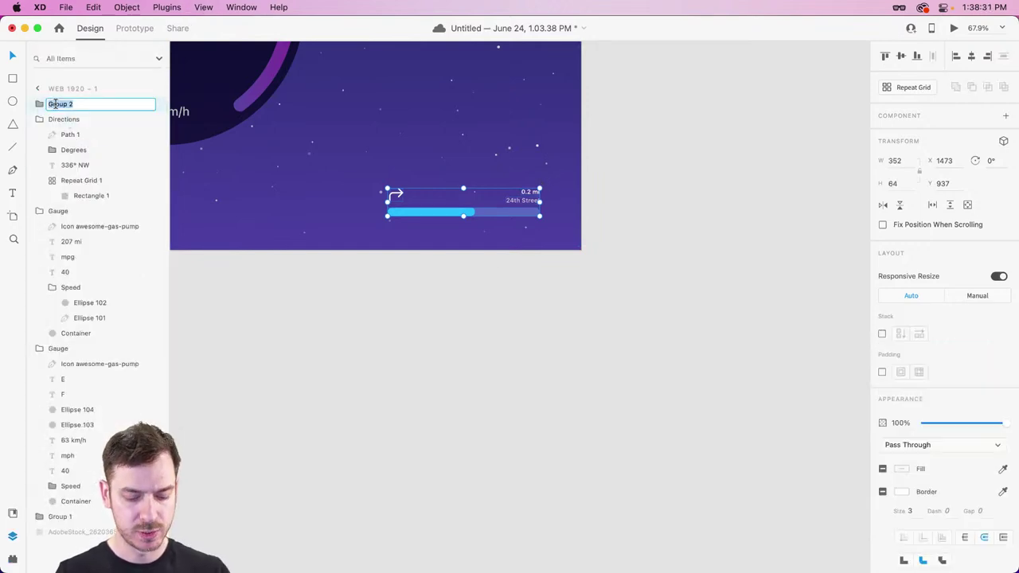
pyautogui.write('Upcoming Direction')
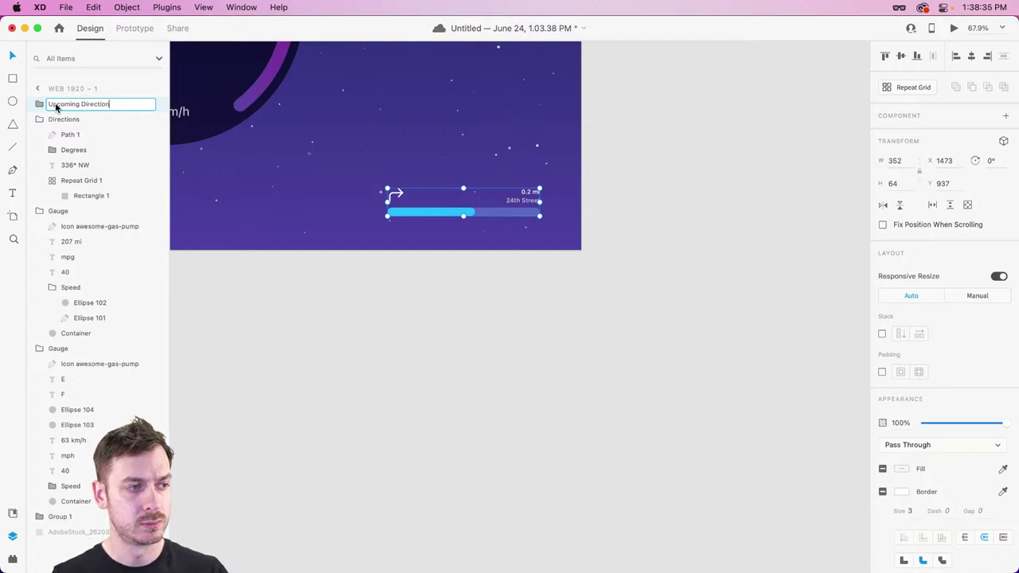
pyautogui.press('Return')
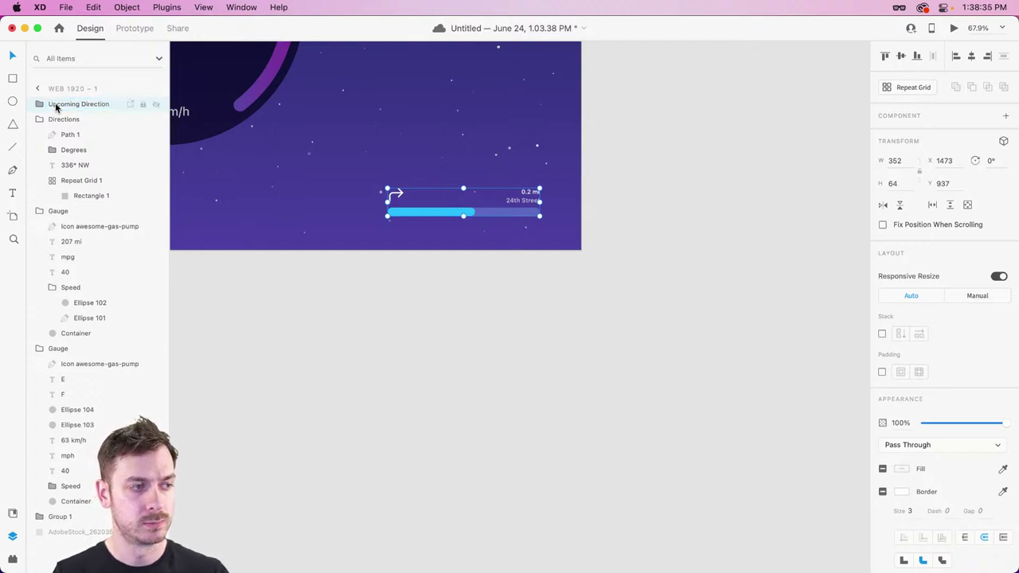
# Nudge the Directions compass group slightly upward.
pyautogui.hscroll(-10, 451, 223)
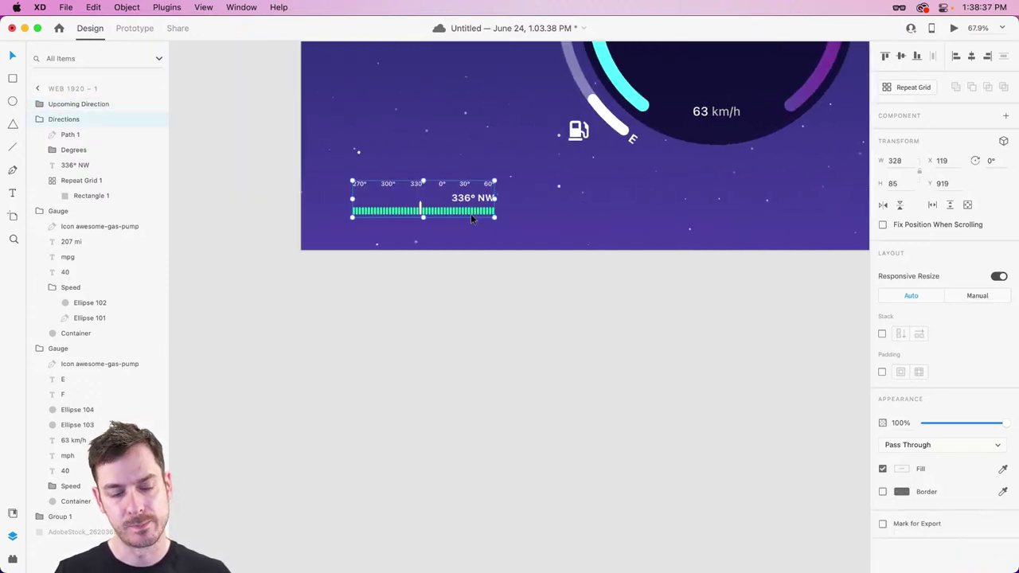
pyautogui.scroll(-3, 471, 214)
pyautogui.hscroll(2, 458, 199)
pyautogui.click(444, 187)
pyautogui.scroll(2, 443, 183)
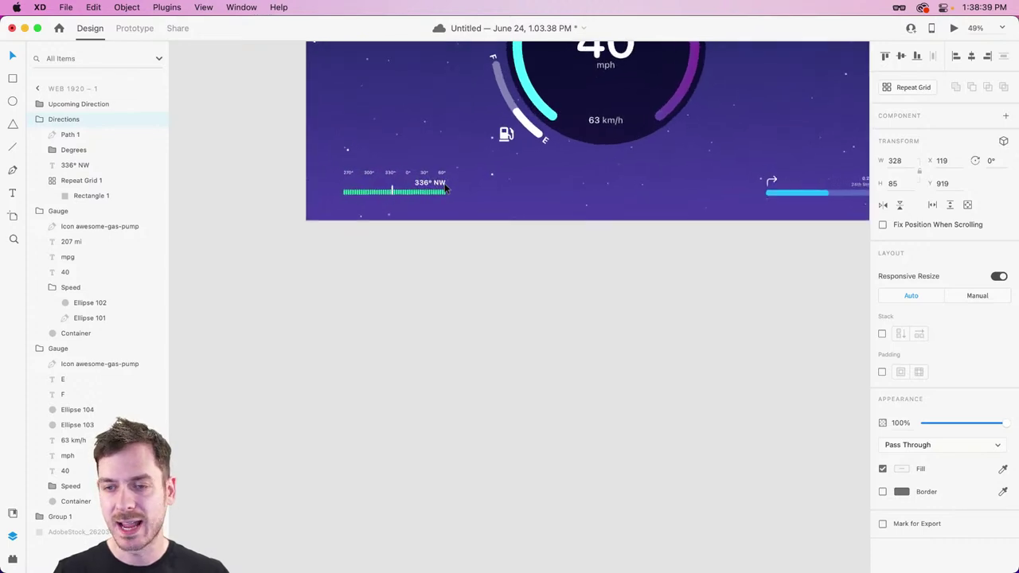
pyautogui.moveTo(442, 185); pyautogui.dragTo(442, 185)
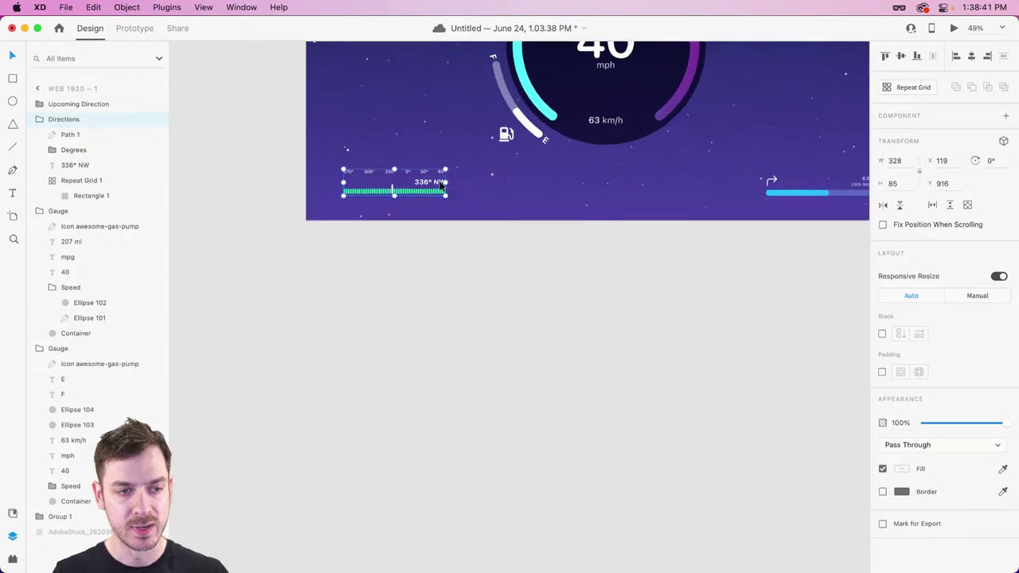
# Check the speedometer Gauge group, clear the selection, and switch to Safari's iOS 16 Preview page.
pyautogui.scroll(5, 361, 184)
pyautogui.scroll(-6, 526, 195)
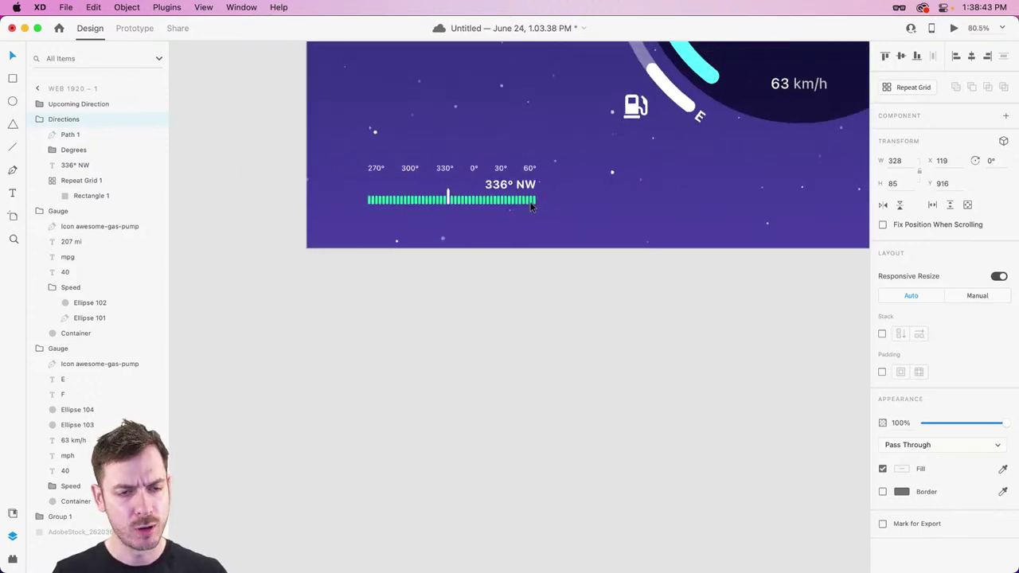
pyautogui.hscroll(5, 524, 195)
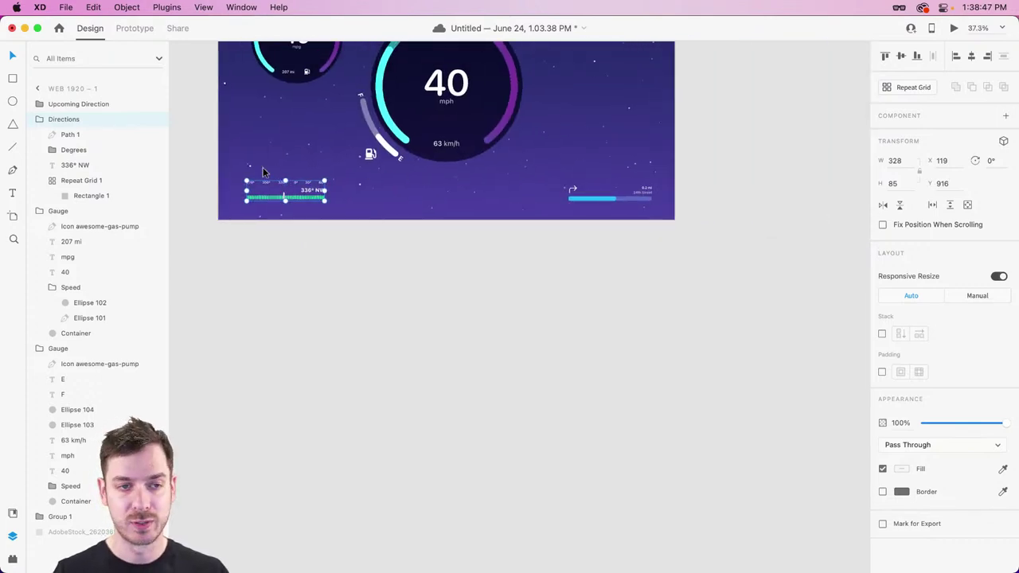
pyautogui.scroll(4, 263, 171)
pyautogui.click(440, 208)
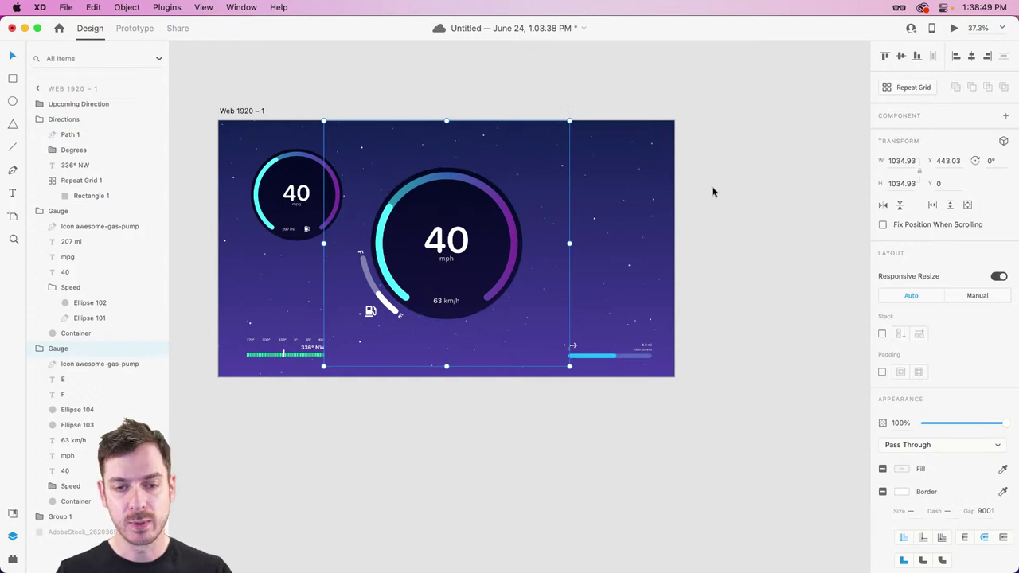
pyautogui.click(607, 231)
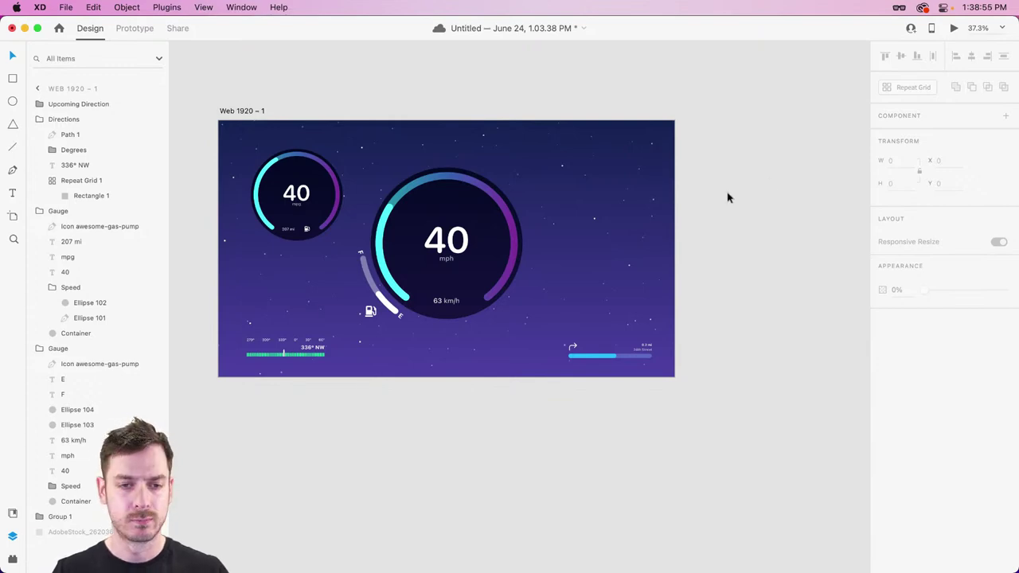
pyautogui.press('super+Tab')
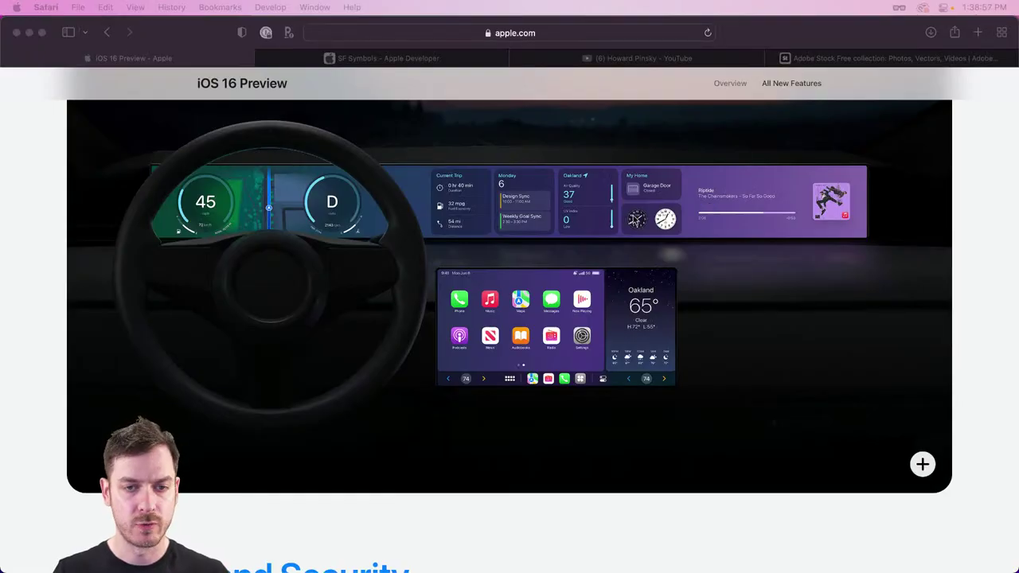
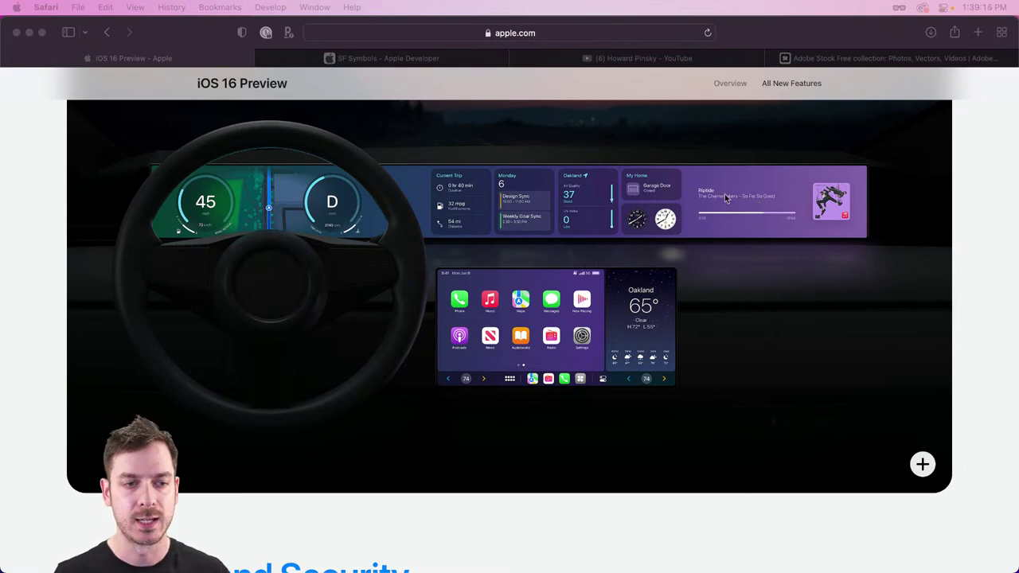
# Magnify the Current Trip widget on the iOS 16 CarPlay preview, then return to the XD design.
pyautogui.press('alt+super+8')
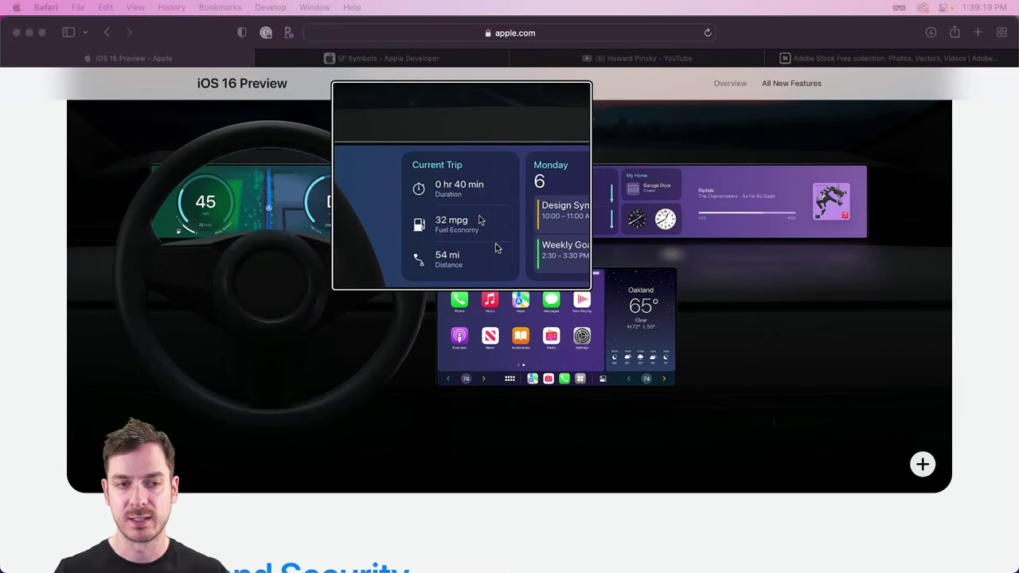
pyautogui.press('alt+super+8')
pyautogui.scroll(-3, 479, 215)
pyautogui.scroll(4, 436, 116)
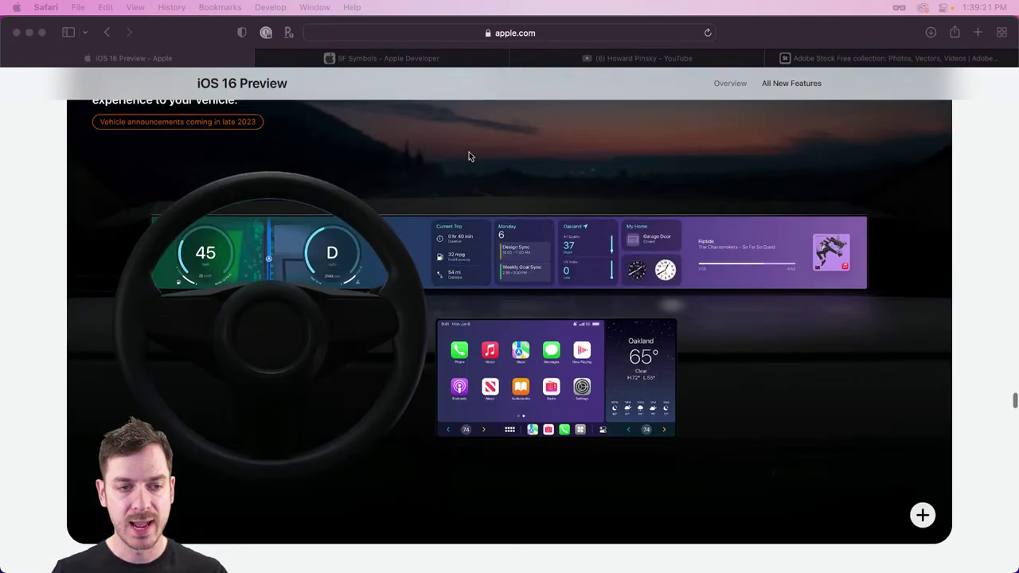
pyautogui.press('super+Tab')
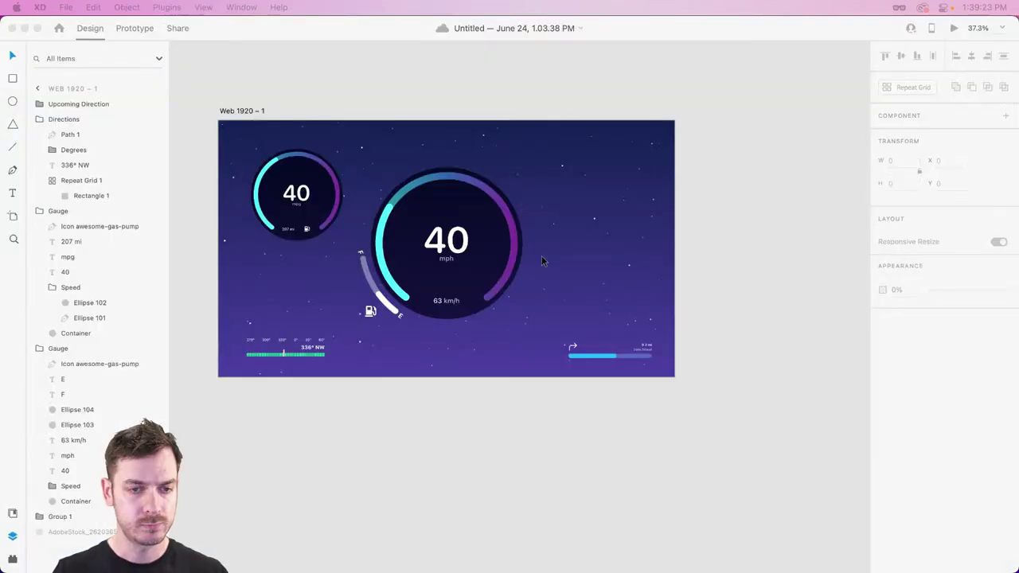
# Draw a 389×468 white rectangle to the right of the speed gauge.
pyautogui.scroll(3, 589, 213)
pyautogui.press('r')
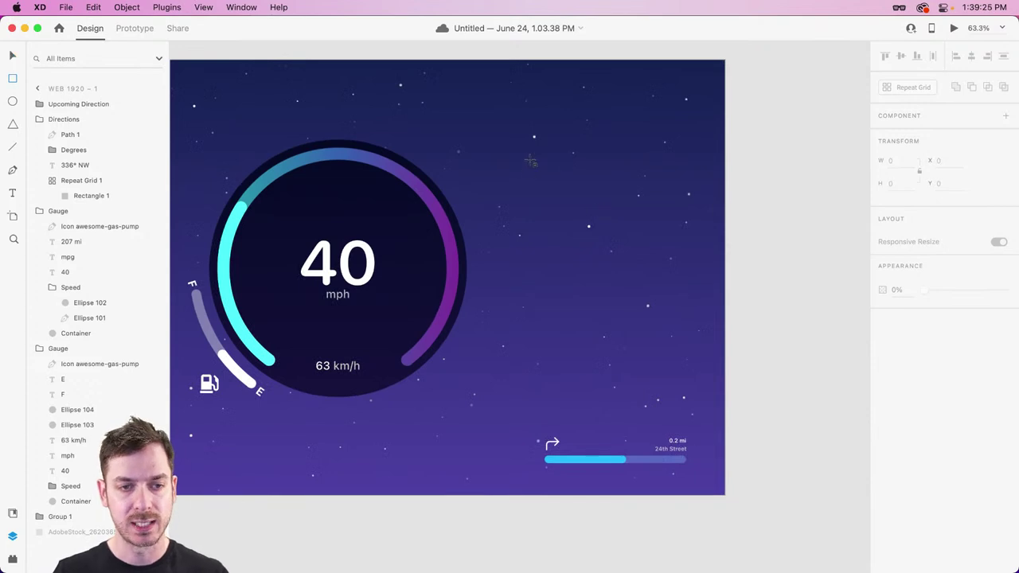
pyautogui.moveTo(531, 160); pyautogui.dragTo(684, 348)
pyautogui.moveTo(610, 257)
pyautogui.mouseDown()
pyautogui.moveTo(591, 269)
pyautogui.moveTo(601, 276)
pyautogui.mouseUp()
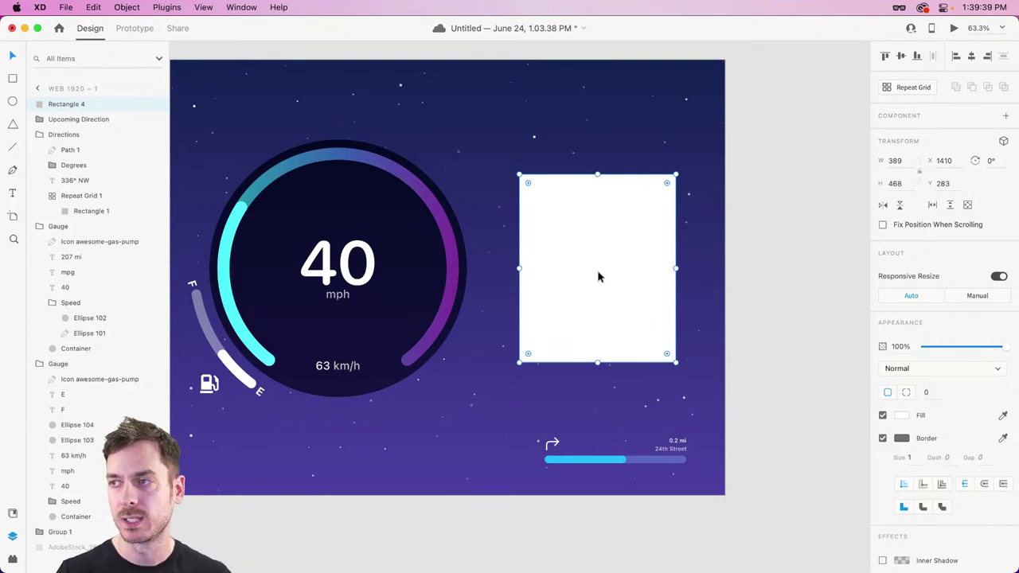
# Round the card's corners to a 40 radius and nudge it slightly left.
pyautogui.moveTo(668, 183); pyautogui.dragTo(664, 191)
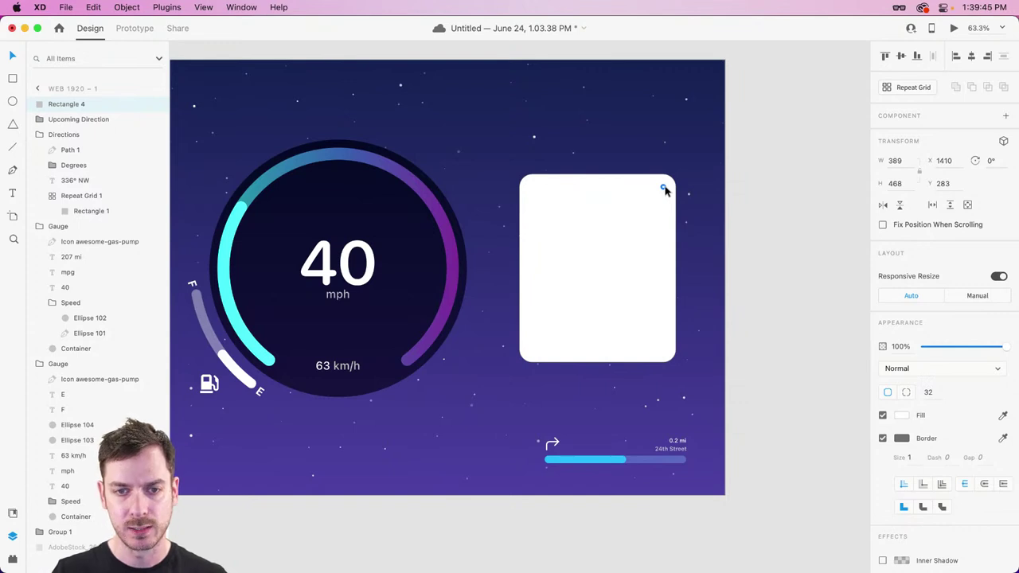
pyautogui.moveTo(665, 191); pyautogui.dragTo(663, 196)
pyautogui.moveTo(617, 251); pyautogui.dragTo(613, 252)
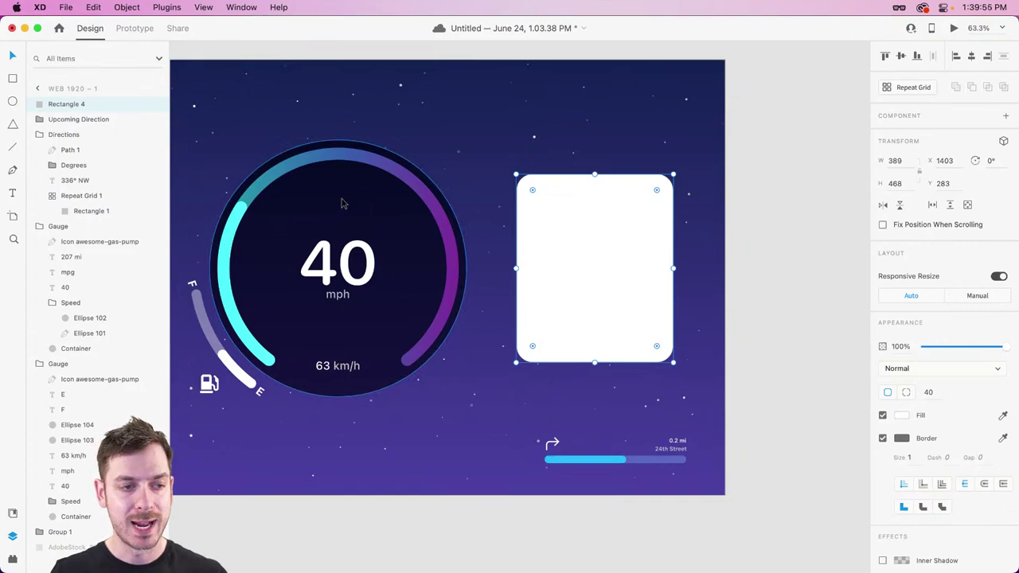
pyautogui.press('super+Tab')
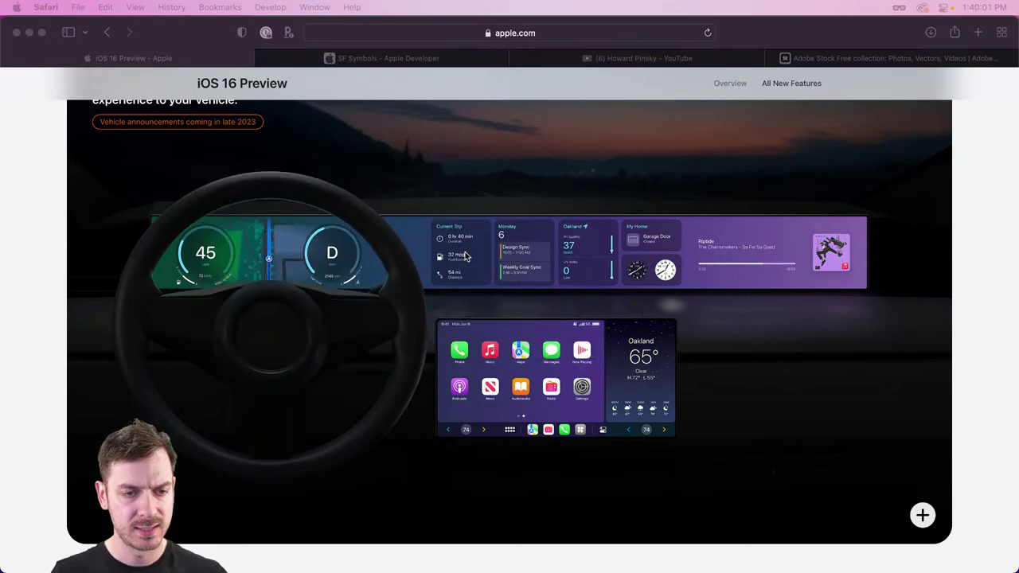
# Give the new card the speed gauge container's dark black-fill appearance.
pyautogui.press('super+Tab')
pyautogui.click(338, 213)
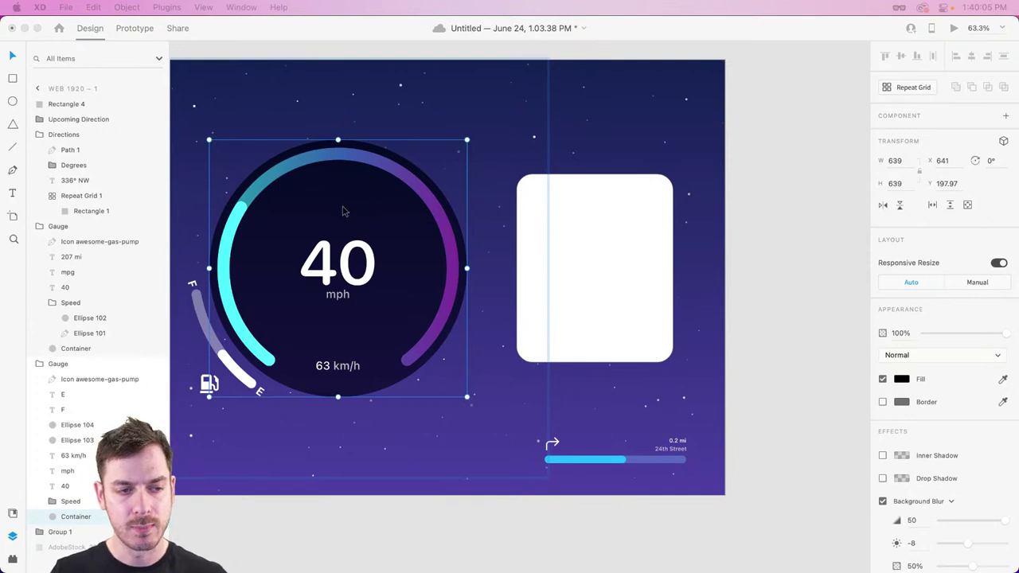
pyautogui.click(596, 240)
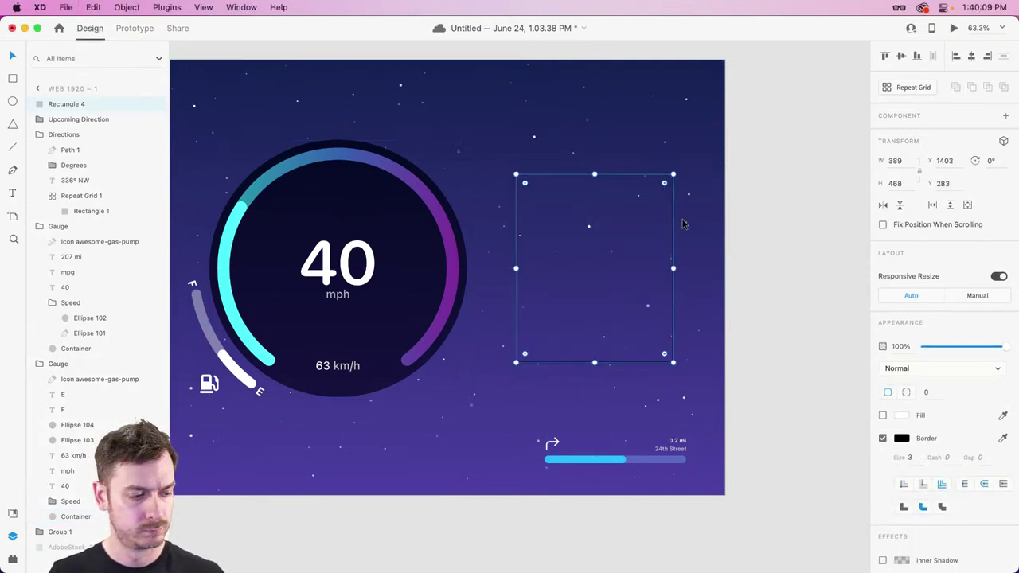
pyautogui.press('super+z')
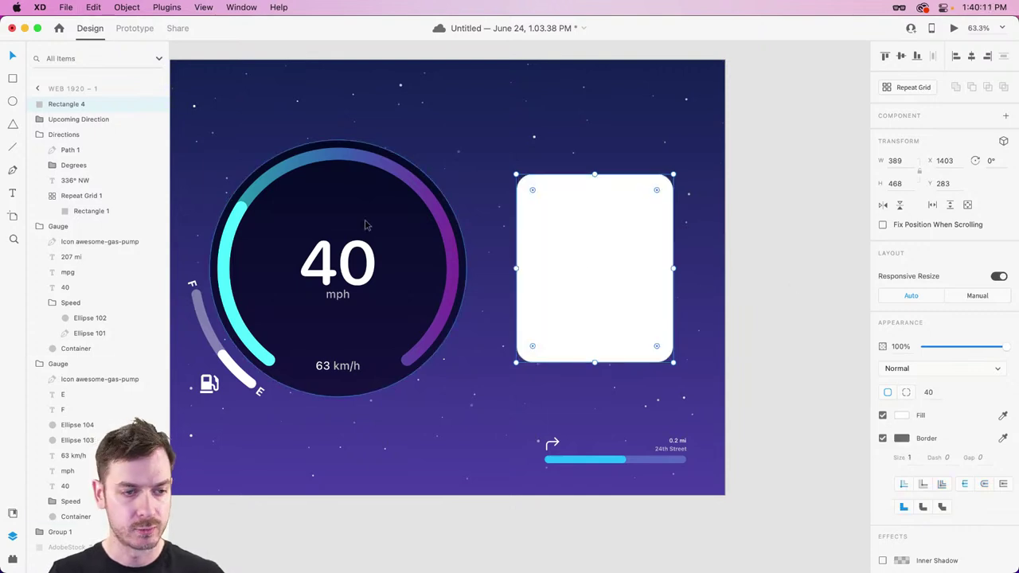
pyautogui.click(388, 233)
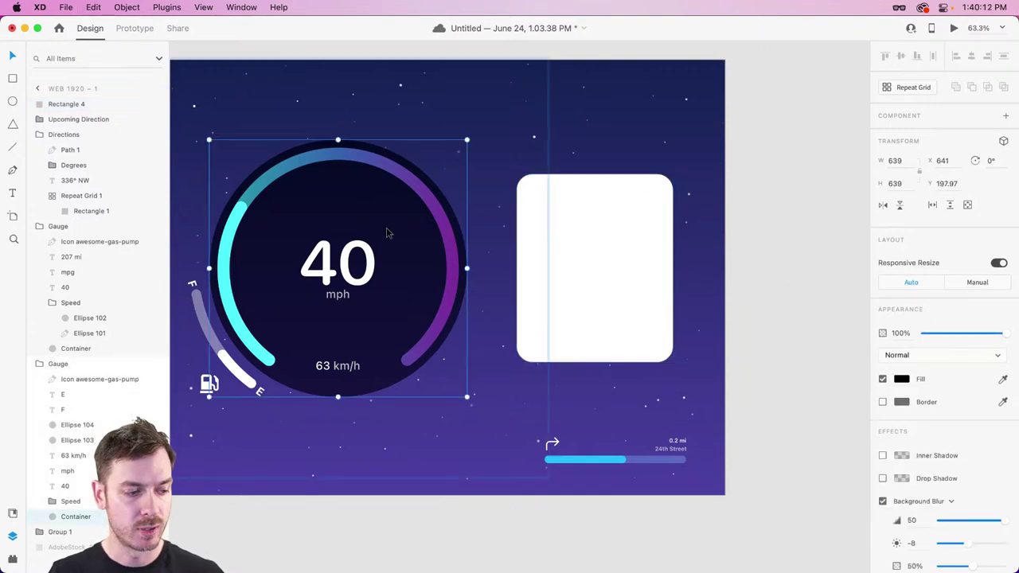
pyautogui.click(630, 243)
pyautogui.click(749, 296)
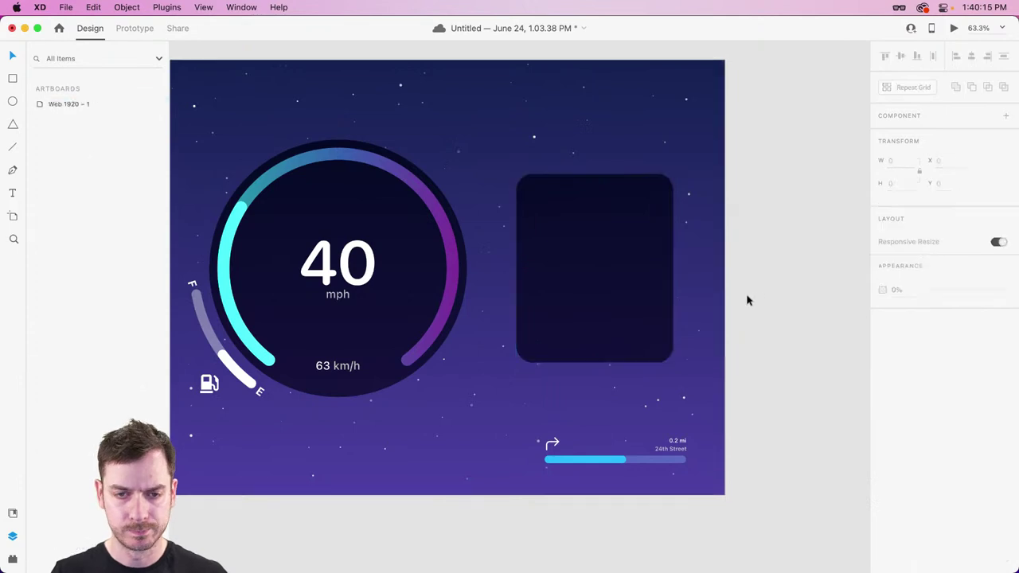
pyautogui.click(570, 261)
# Set the card's background blur to brightness 0 and opacity 40%.
pyautogui.click(950, 538)
pyautogui.scroll(-2, 951, 485)
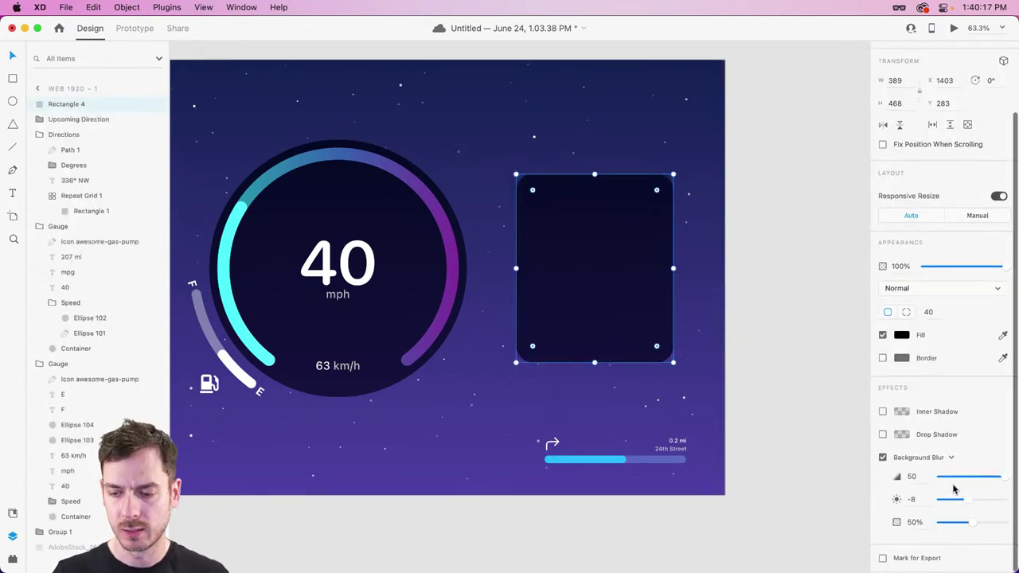
pyautogui.moveTo(968, 503); pyautogui.dragTo(967, 523)
pyautogui.click(404, 247)
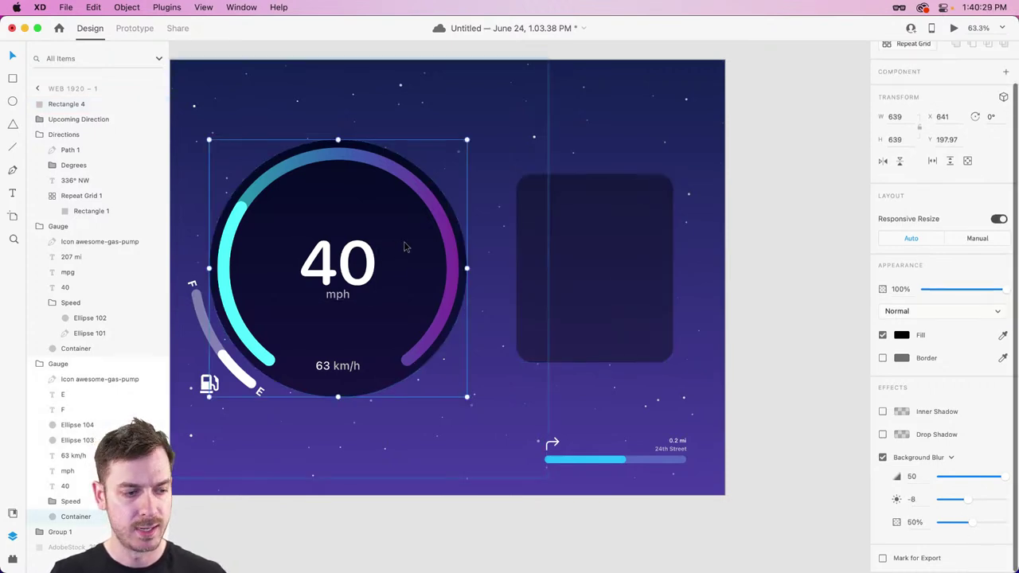
pyautogui.click(605, 295)
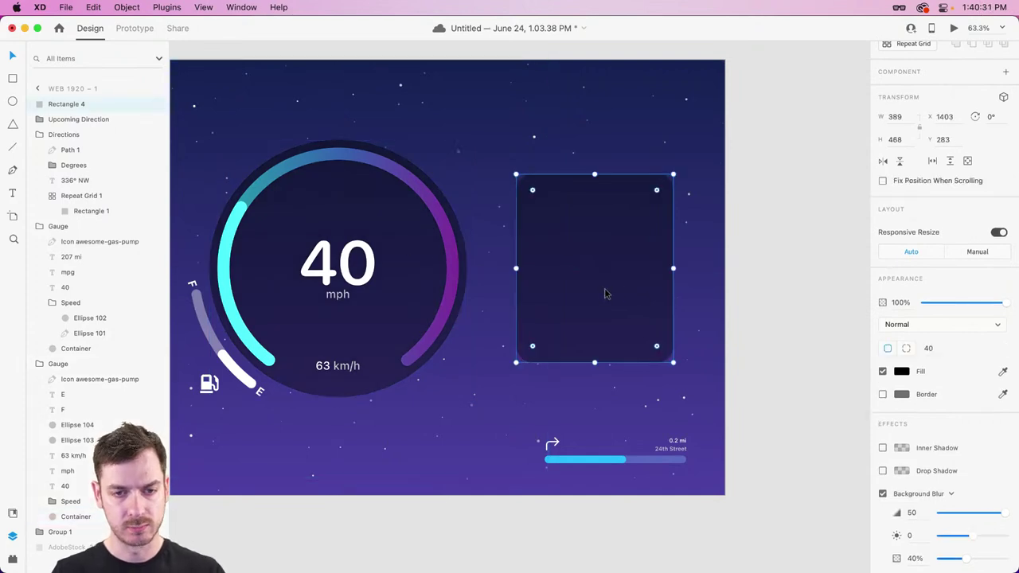
pyautogui.scroll(3, 619, 271)
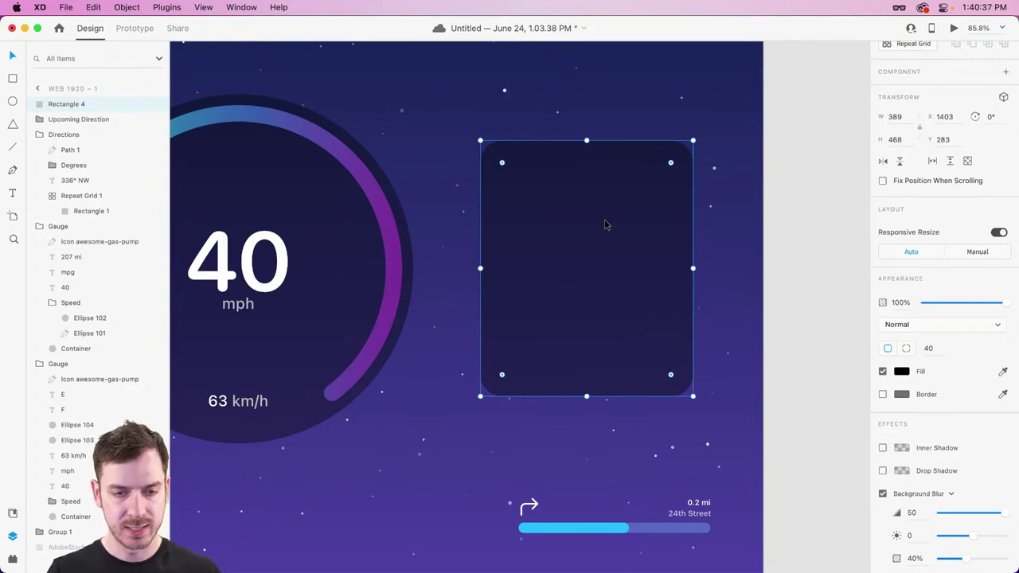
# Add a 'Current Trip' heading inside the card near its top.
pyautogui.press('t')
pyautogui.click(511, 180)
pyautogui.write('Curre')
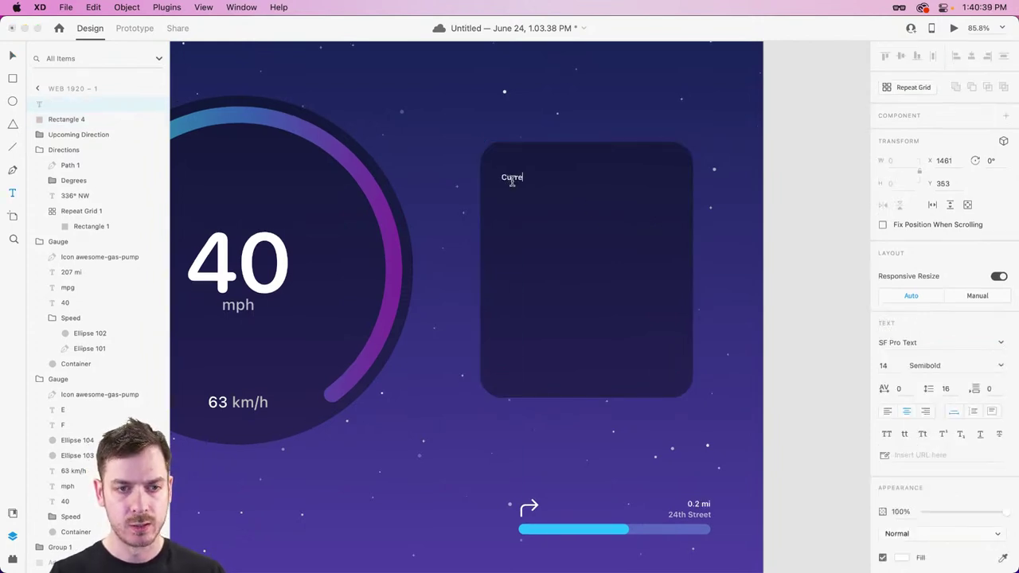
pyautogui.write('nt Trip')
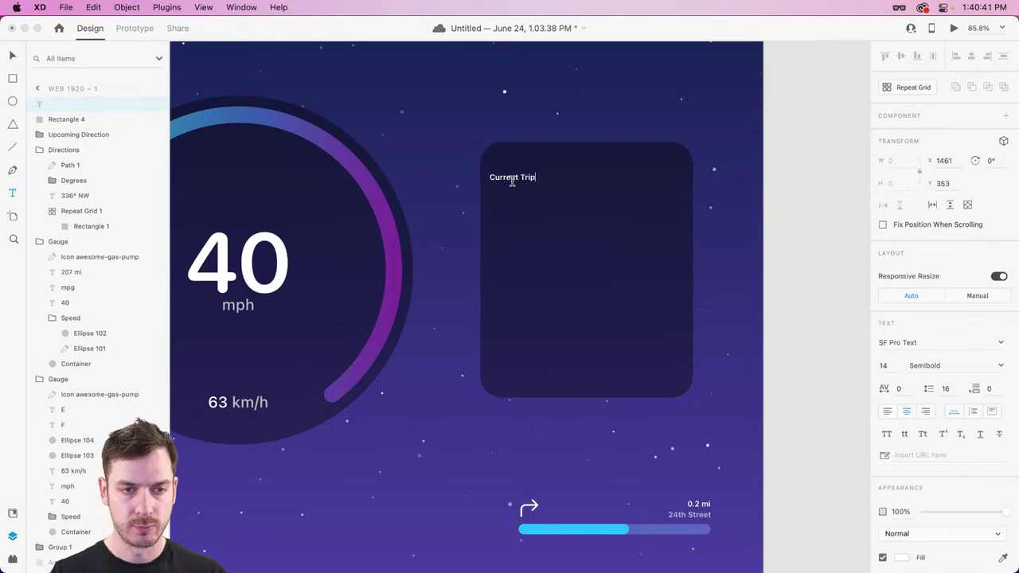
pyautogui.press('Escape')
pyautogui.moveTo(511, 180); pyautogui.dragTo(606, 182)
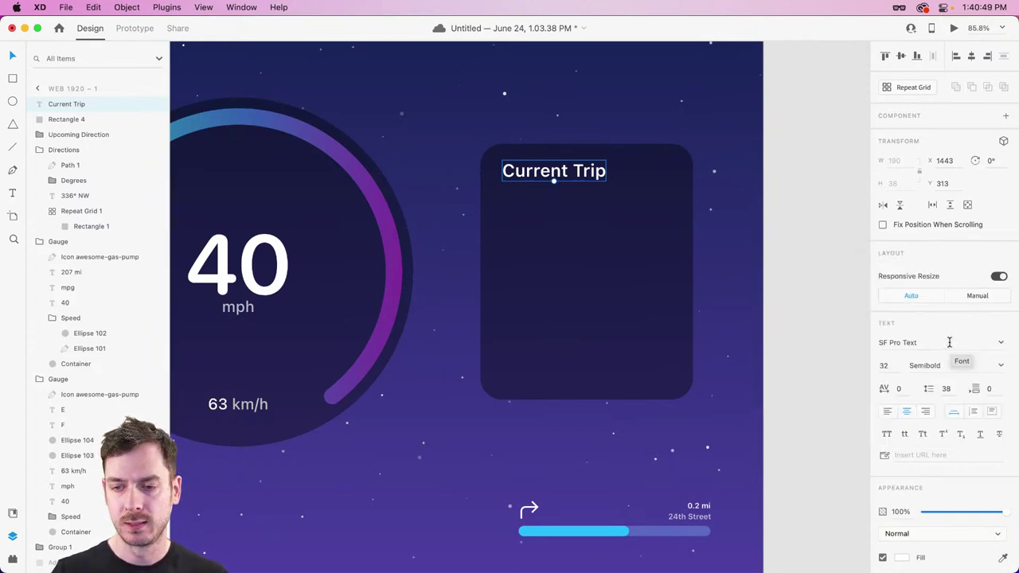
# Style the heading light blue #80C9FF at 29 pt Medium and shift it left.
pyautogui.click(903, 558)
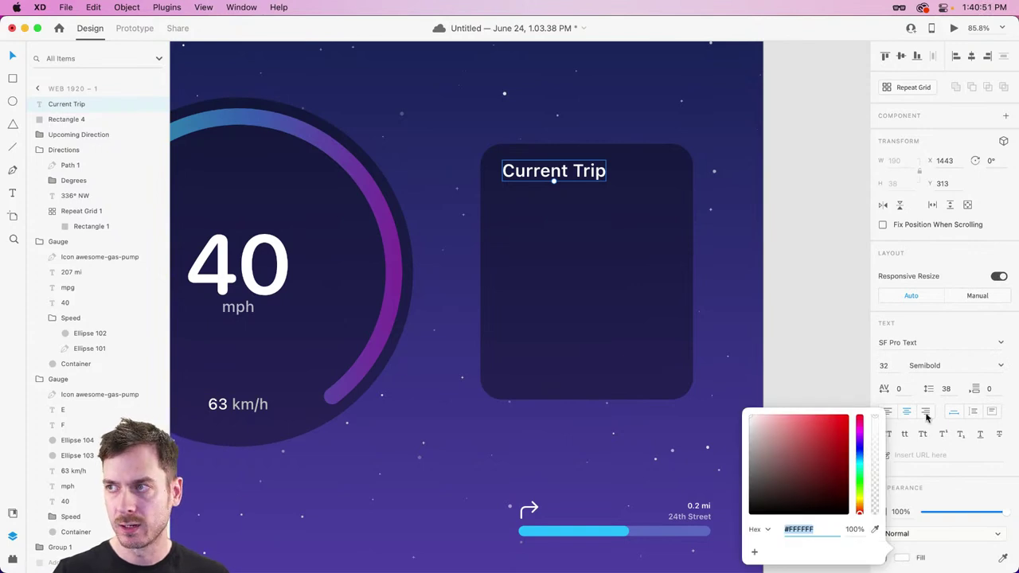
pyautogui.click(860, 460)
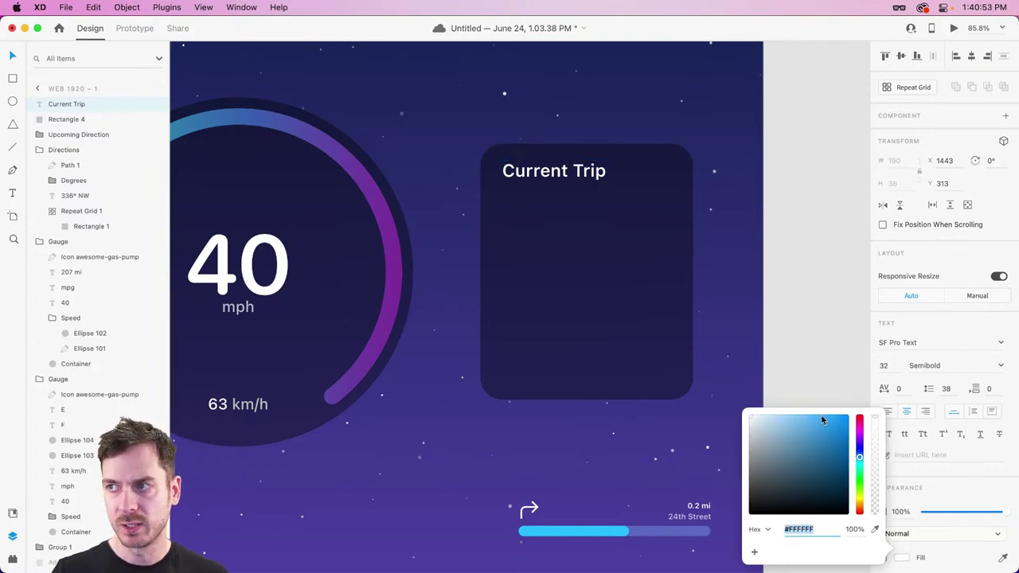
pyautogui.moveTo(823, 420); pyautogui.dragTo(800, 406)
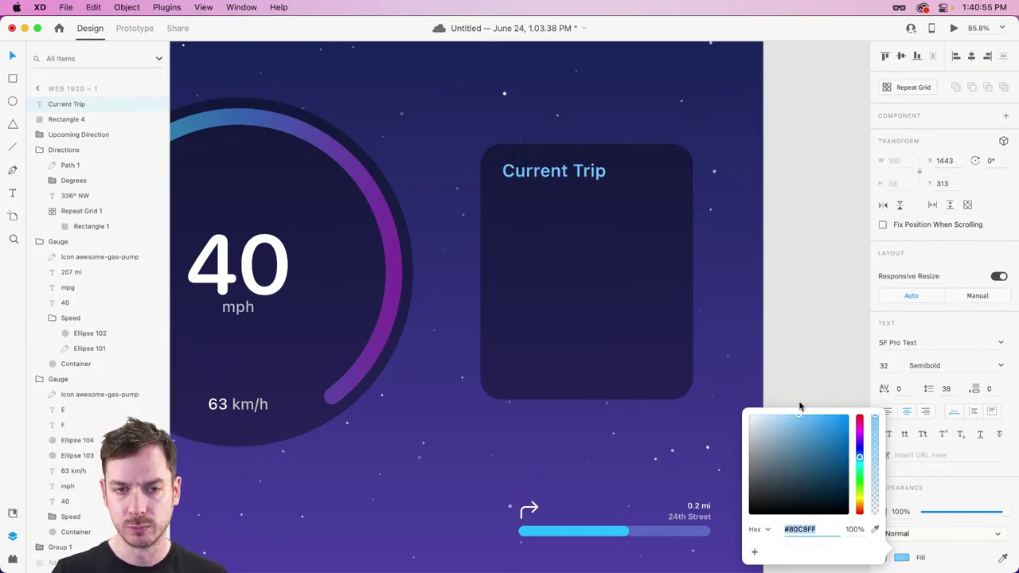
pyautogui.click(558, 185)
pyautogui.press('super+shift+comma')
pyautogui.press('super+shift+comma')
pyautogui.press('super+shift+comma')
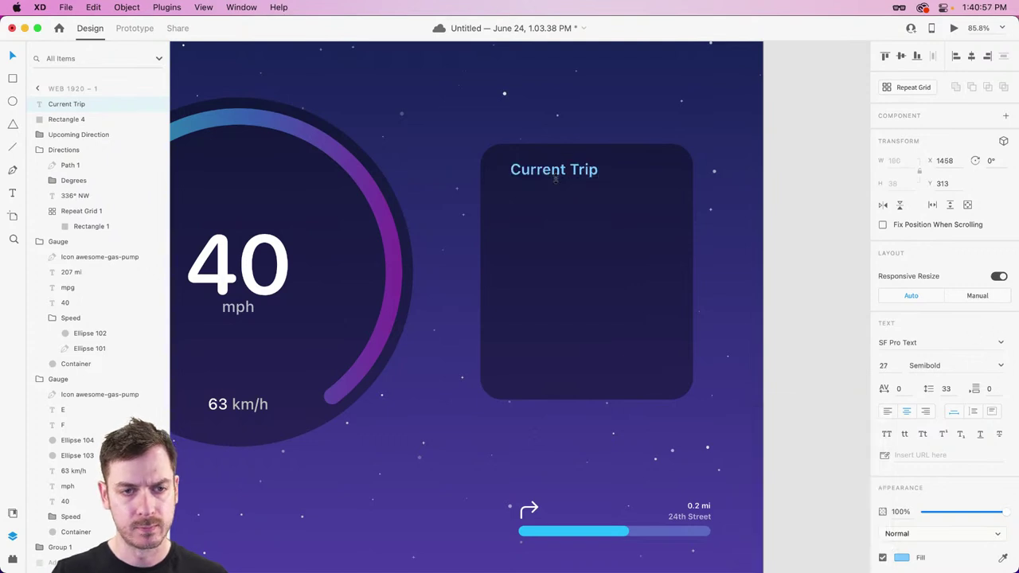
pyautogui.click(998, 366)
pyautogui.click(923, 446)
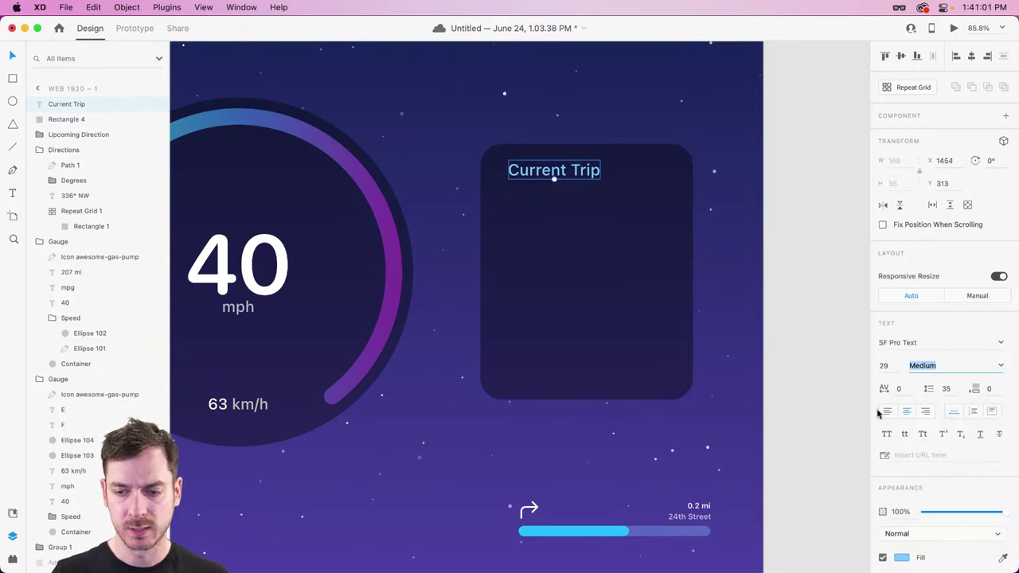
pyautogui.moveTo(529, 177); pyautogui.dragTo(518, 176)
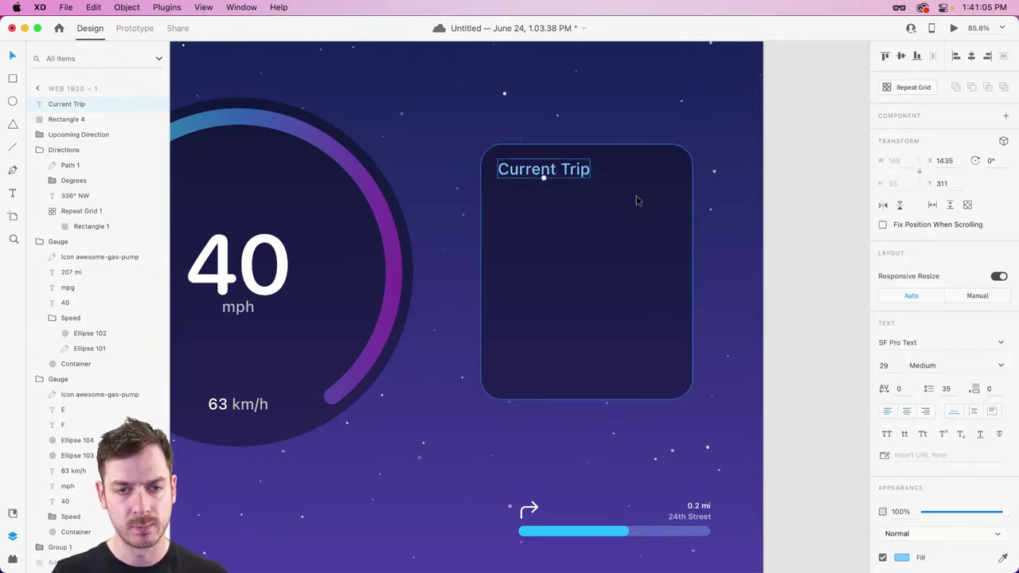
pyautogui.scroll(5, 637, 200)
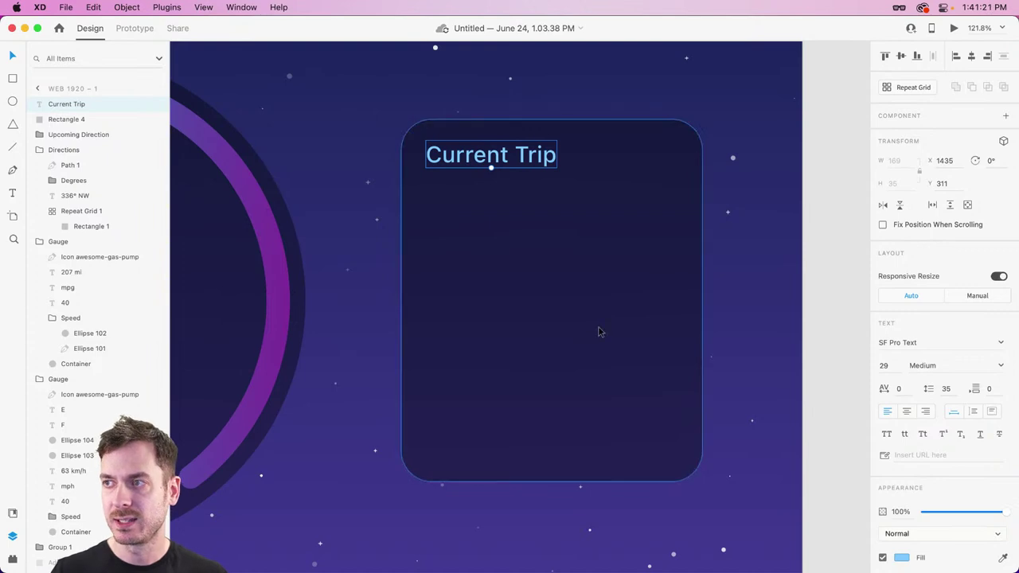
pyautogui.press('super+alt+p')
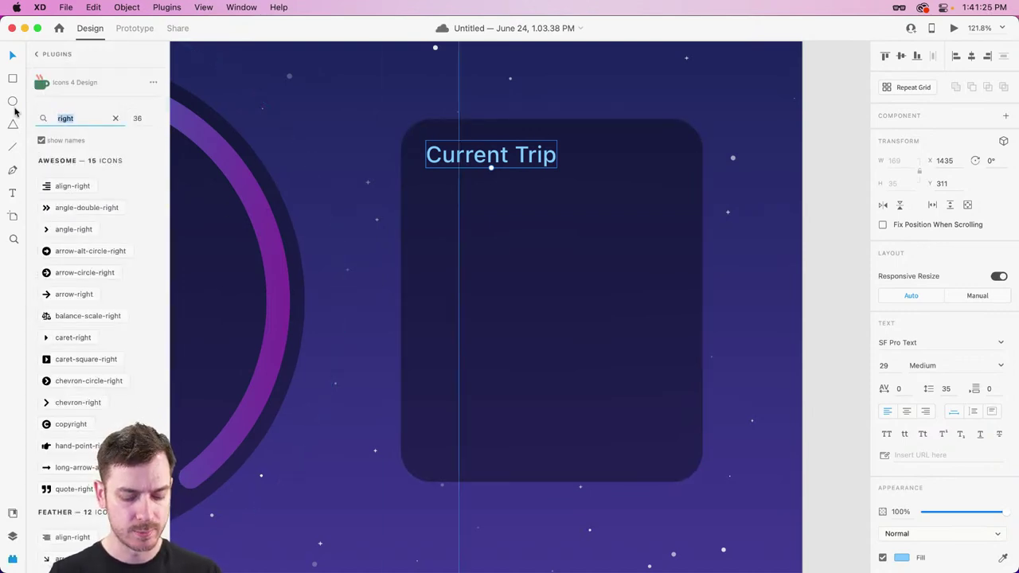
# Search the icon plugin for a stopwatch and insert the md-stopwatch icon.
pyautogui.write('spo')
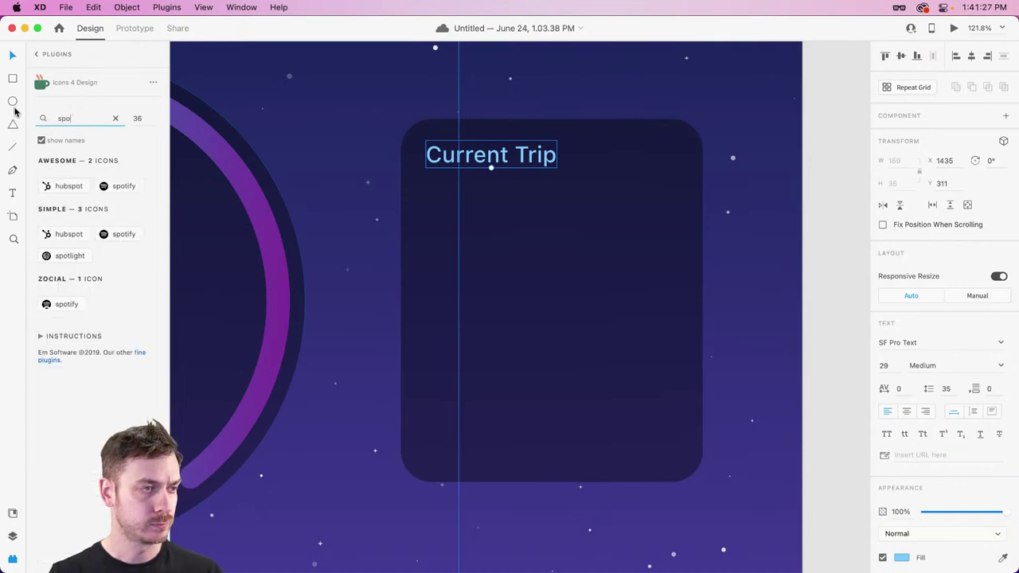
pyautogui.write('pwat')
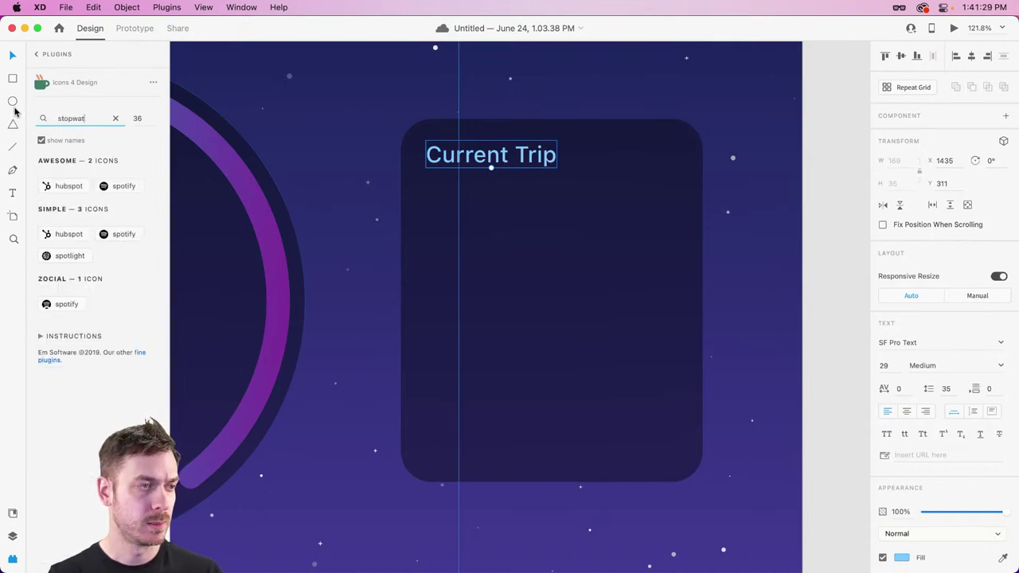
pyautogui.write('ch')
pyautogui.press('Return')
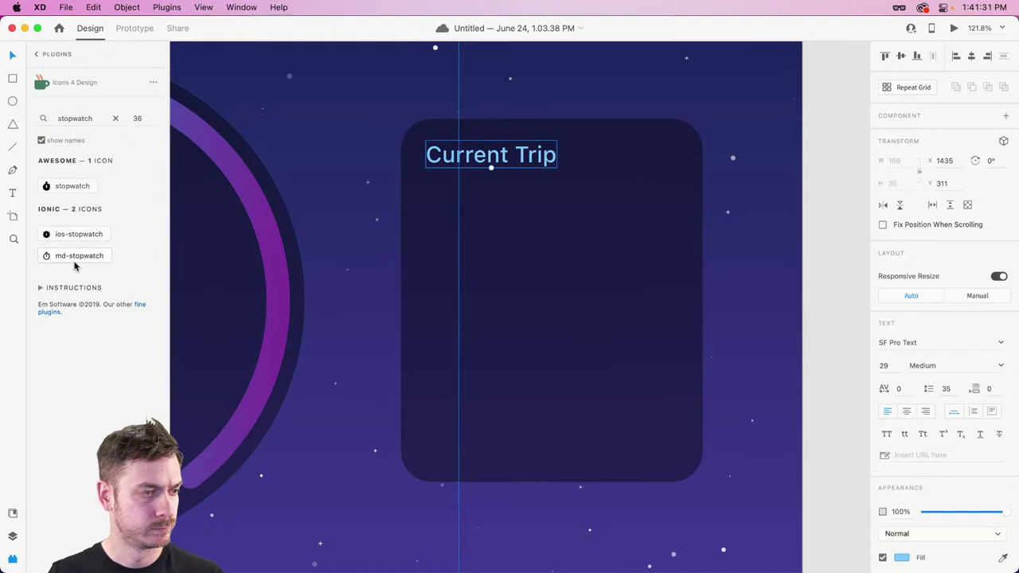
pyautogui.click(79, 257)
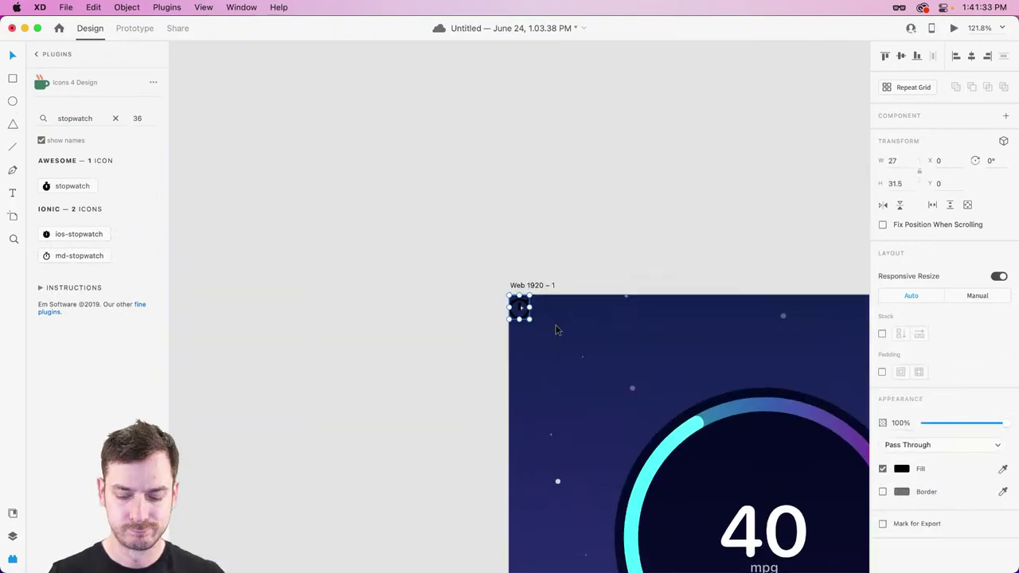
pyautogui.press('Escape')
pyautogui.hscroll(15, 625, 351)
pyautogui.scroll(-5, 625, 350)
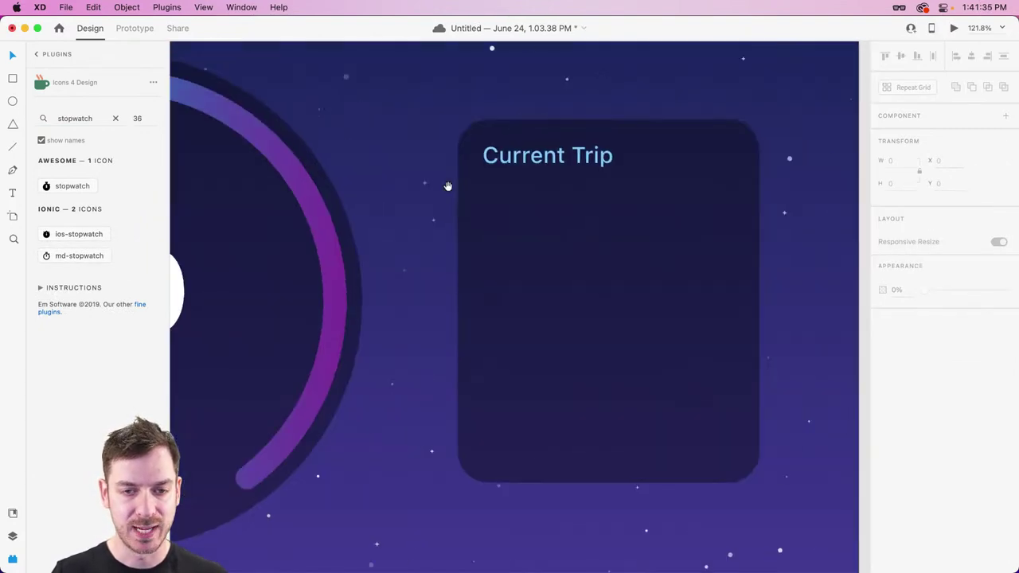
pyautogui.hscroll(3, 448, 186)
pyautogui.scroll(3, 455, 186)
pyautogui.press('super+v')
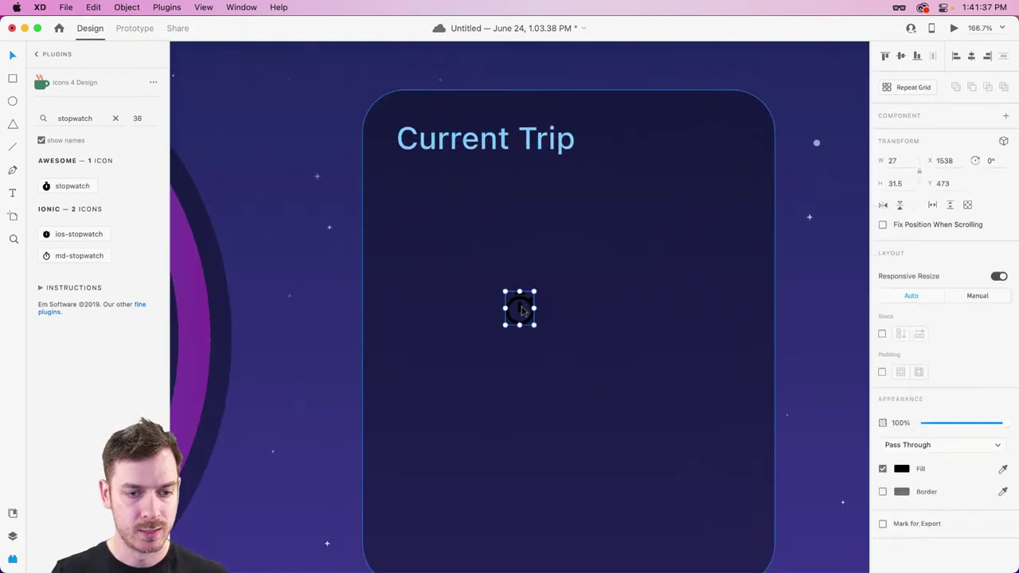
# Place the stopwatch below Current Trip, fill it FFFFFF and enlarge it to 44.25×51.62.
pyautogui.moveTo(522, 311); pyautogui.dragTo(410, 195)
pyautogui.click(901, 468)
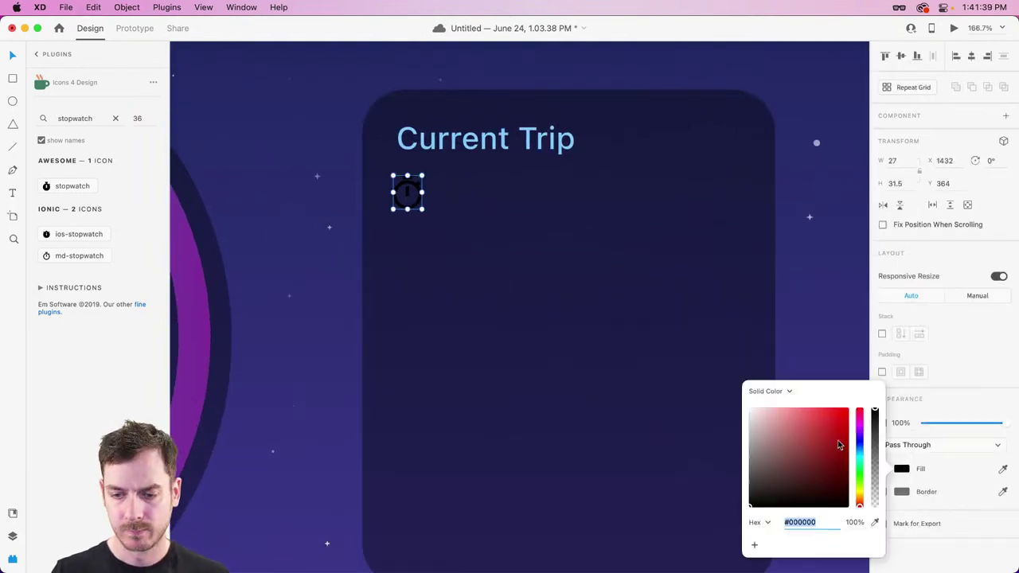
pyautogui.write('ffffff')
pyautogui.click(948, 255)
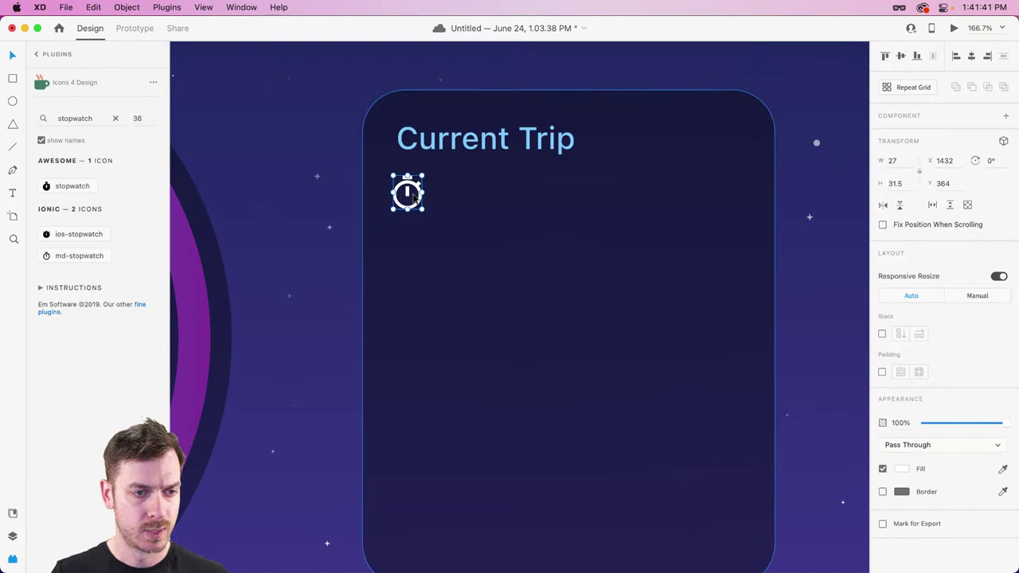
pyautogui.moveTo(414, 199); pyautogui.dragTo(420, 235)
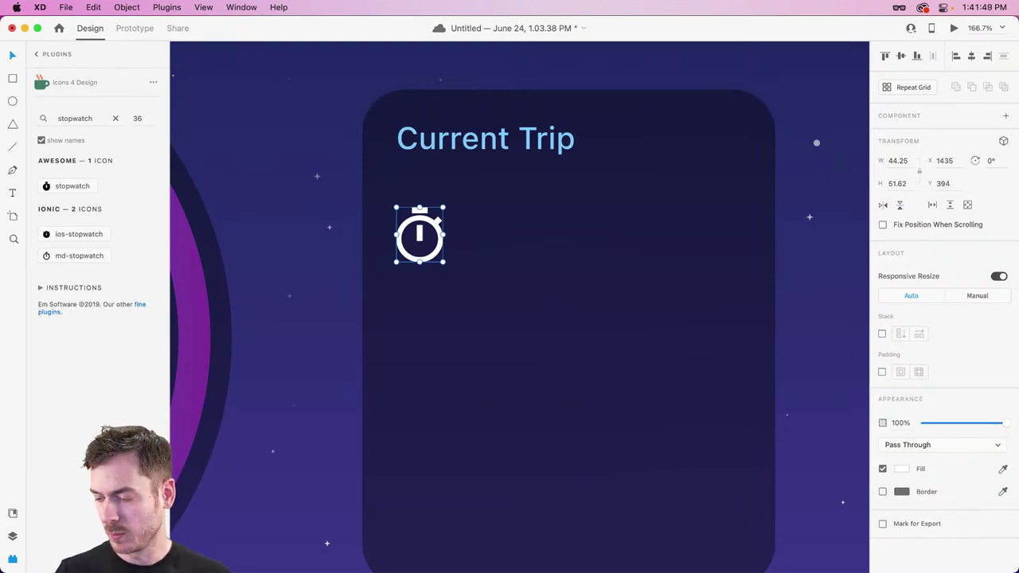
# Search SF Symbols for the stopwatch symbol and attempt to copy it.
pyautogui.press('super+Tab')
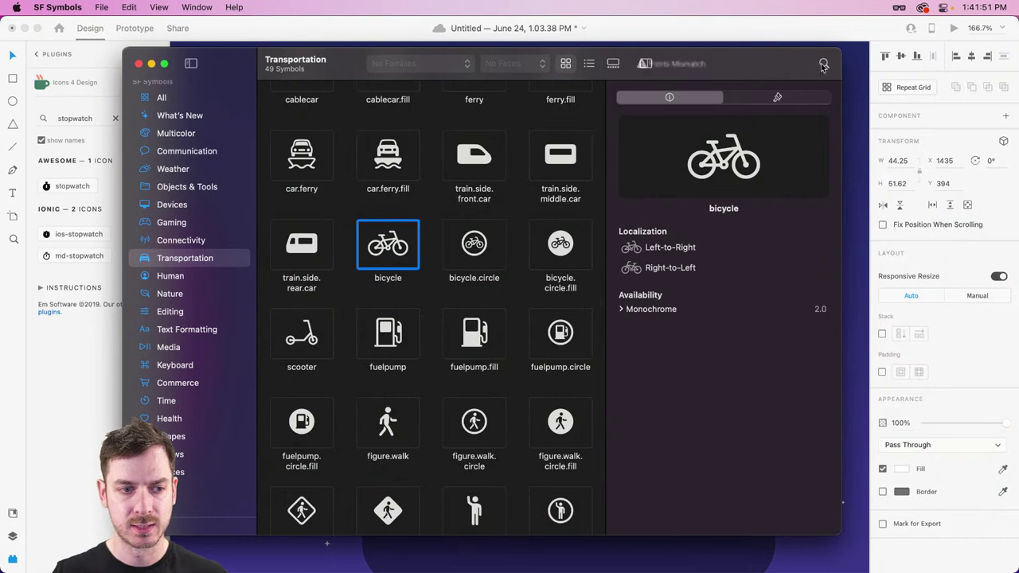
pyautogui.write('stop')
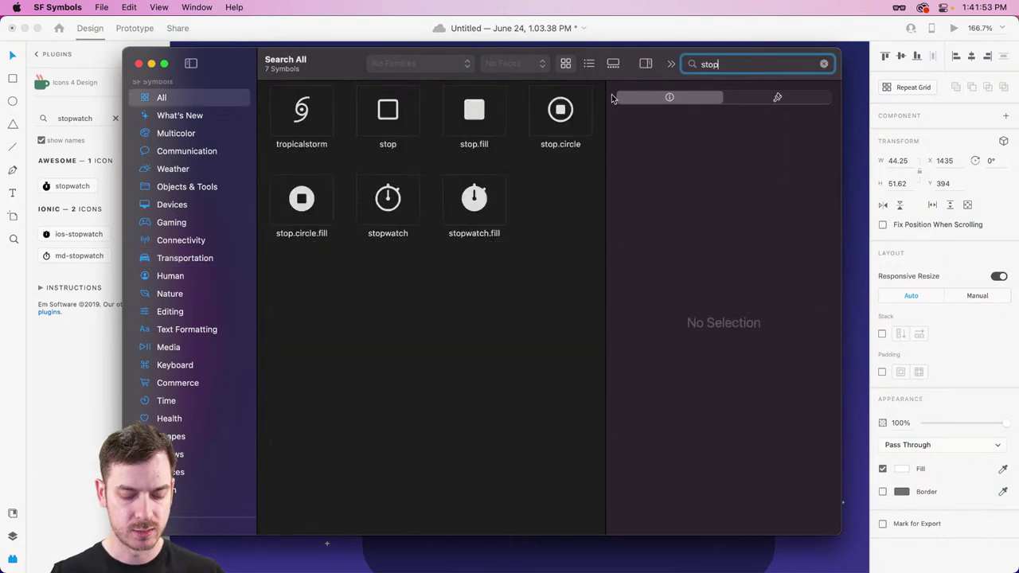
pyautogui.write('watch')
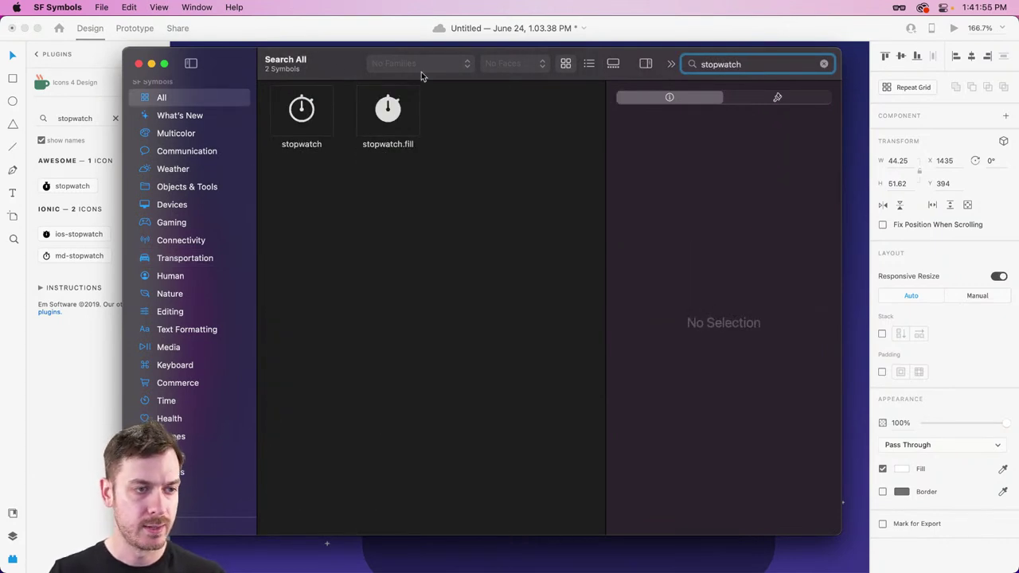
pyautogui.click(290, 107)
pyautogui.moveTo(324, 72); pyautogui.dragTo(372, 183)
pyautogui.moveTo(350, 221)
pyautogui.mouseDown()
pyautogui.moveTo(353, 80)
pyautogui.moveTo(364, 107)
pyautogui.moveTo(351, 231)
pyautogui.moveTo(382, 102)
pyautogui.moveTo(350, 223)
pyautogui.mouseUp()
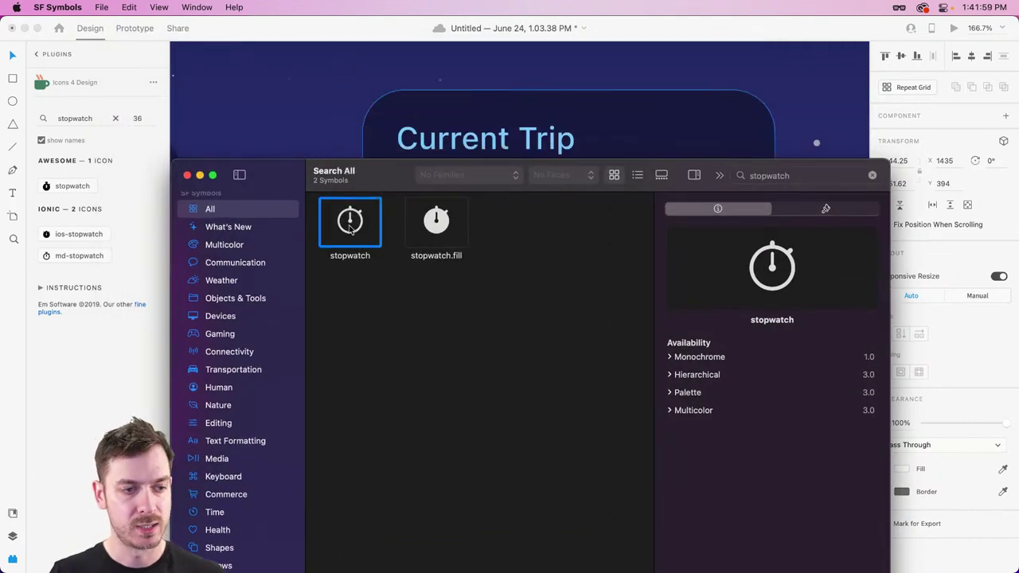
pyautogui.rightClick(350, 225)
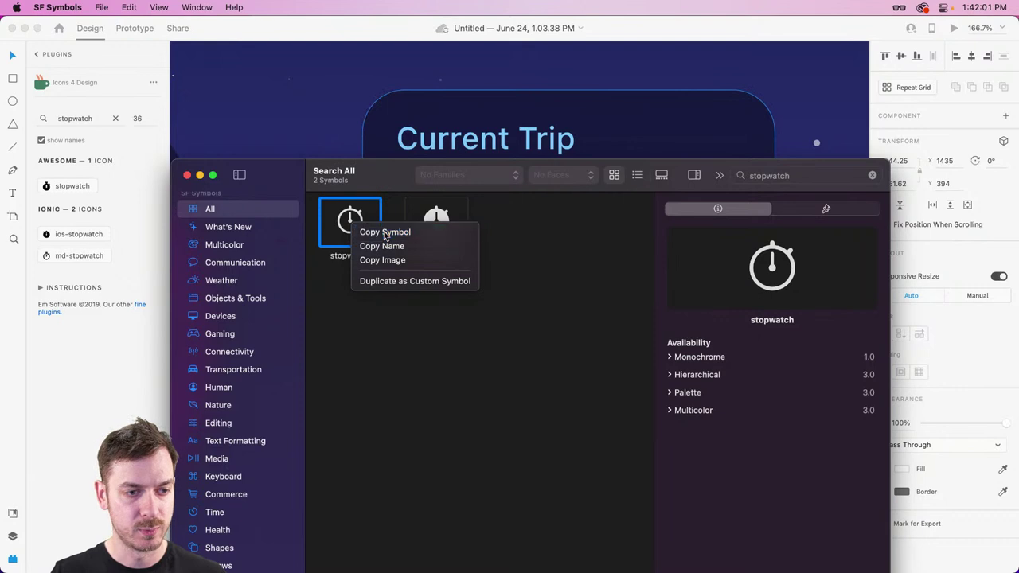
pyautogui.click(385, 231)
pyautogui.click(530, 469)
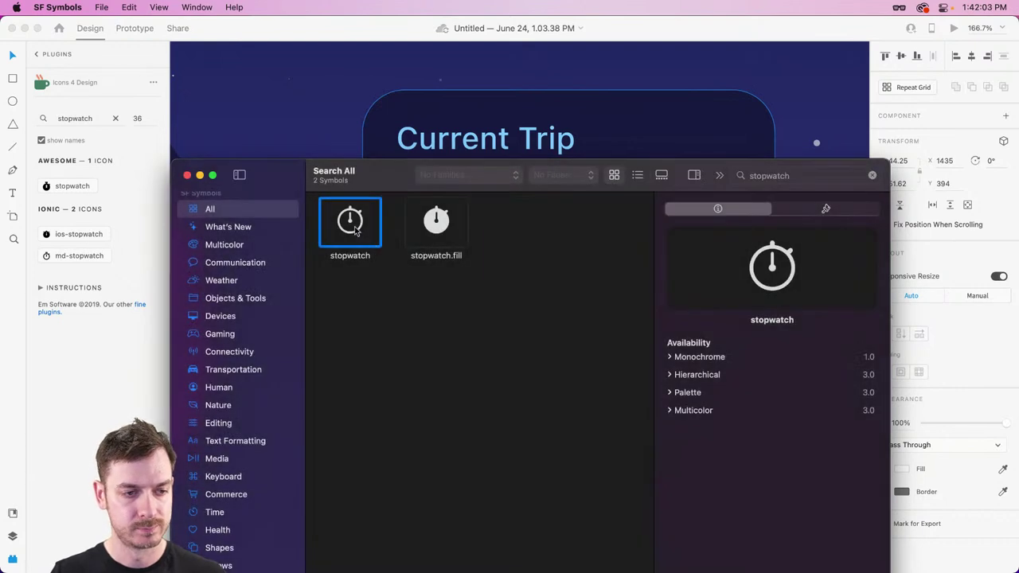
# Copy the stopwatch as an image, paste it onto the card, then remove it.
pyautogui.rightClick(350, 224)
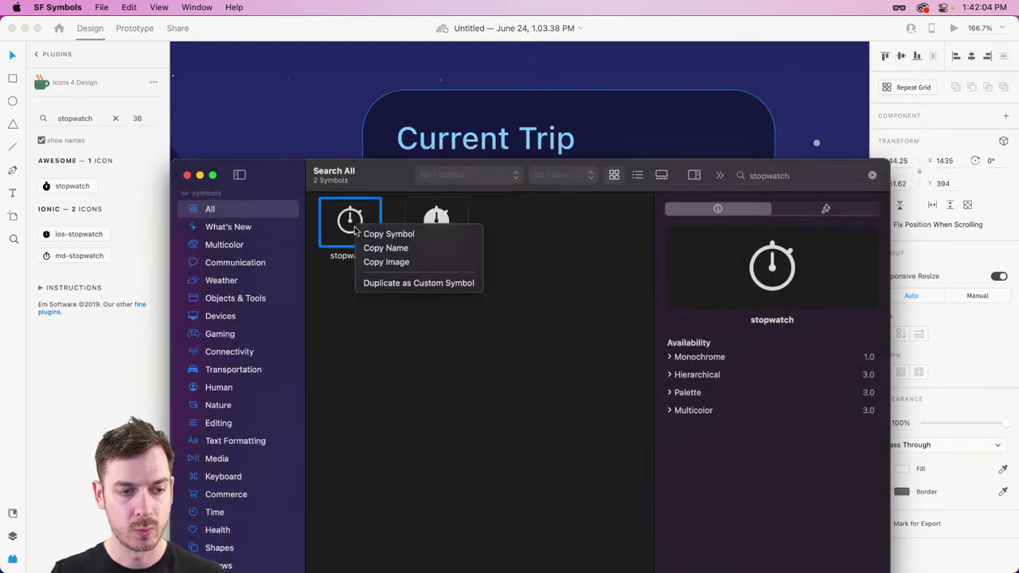
pyautogui.click(377, 262)
pyautogui.click(486, 140)
pyautogui.press('super+v')
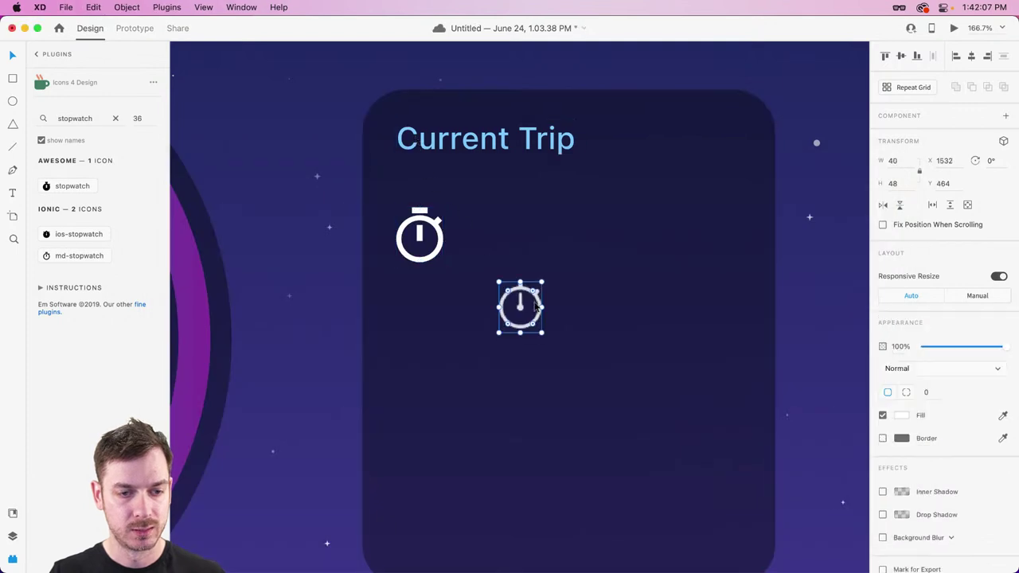
pyautogui.press('Delete')
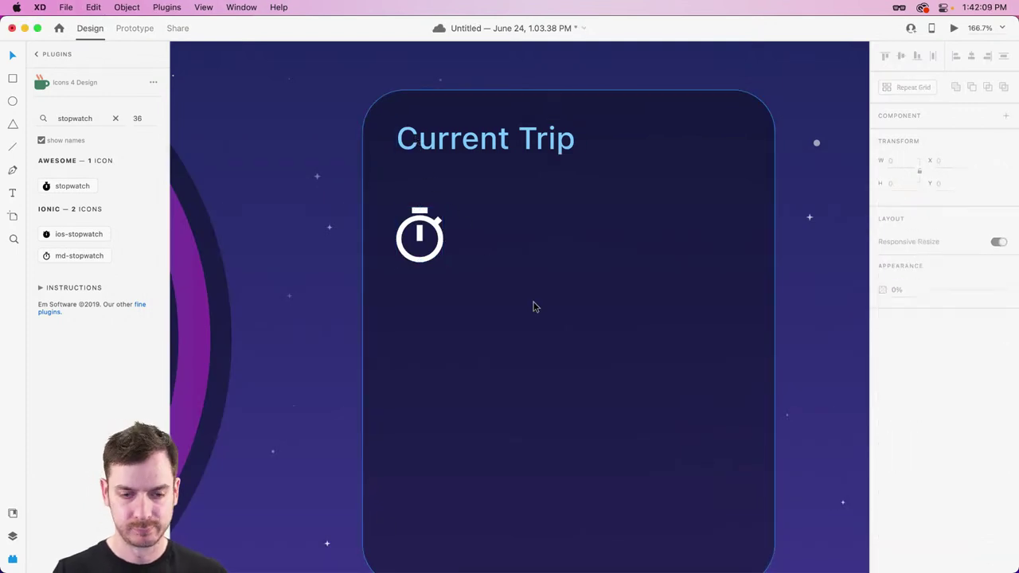
# Add a '0 hr 40 min' text label beside the white stopwatch icon.
pyautogui.click(430, 227)
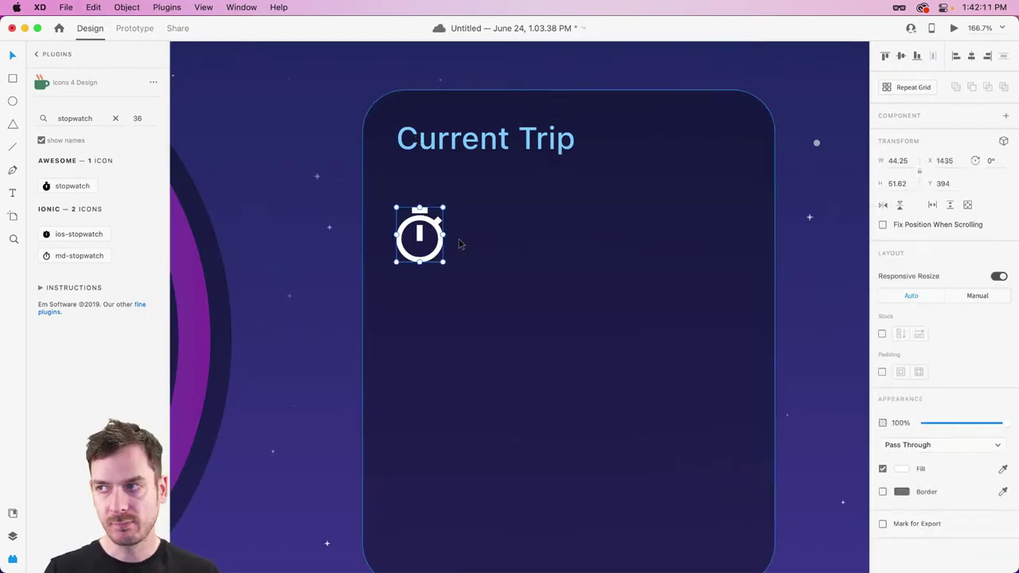
pyautogui.press('t')
pyautogui.click(467, 240)
pyautogui.write('0')
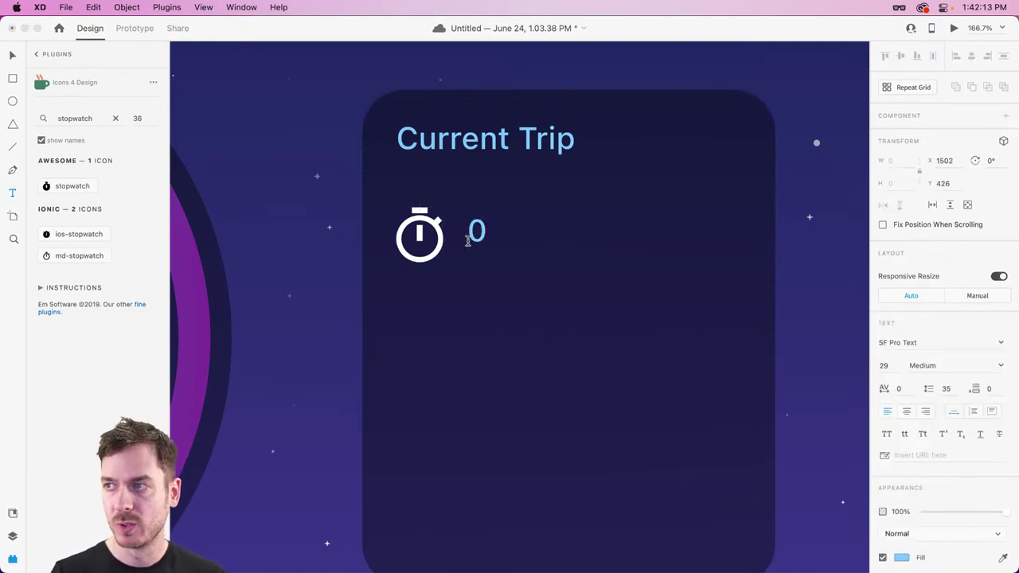
pyautogui.write(' hr ')
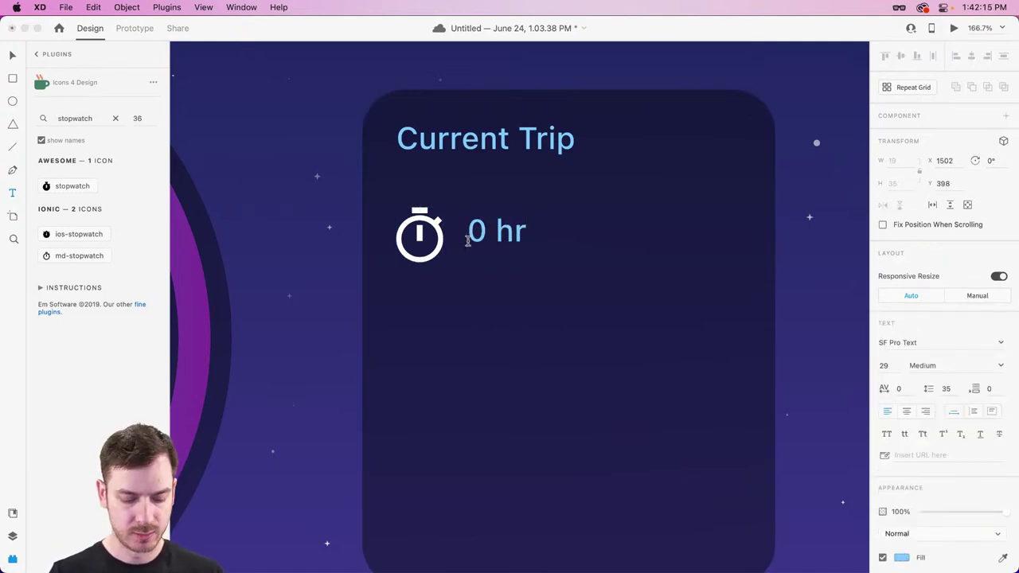
pyautogui.write('40 min')
# Make the '0 hr 40 min' text white and adjust its position.
pyautogui.press('Escape')
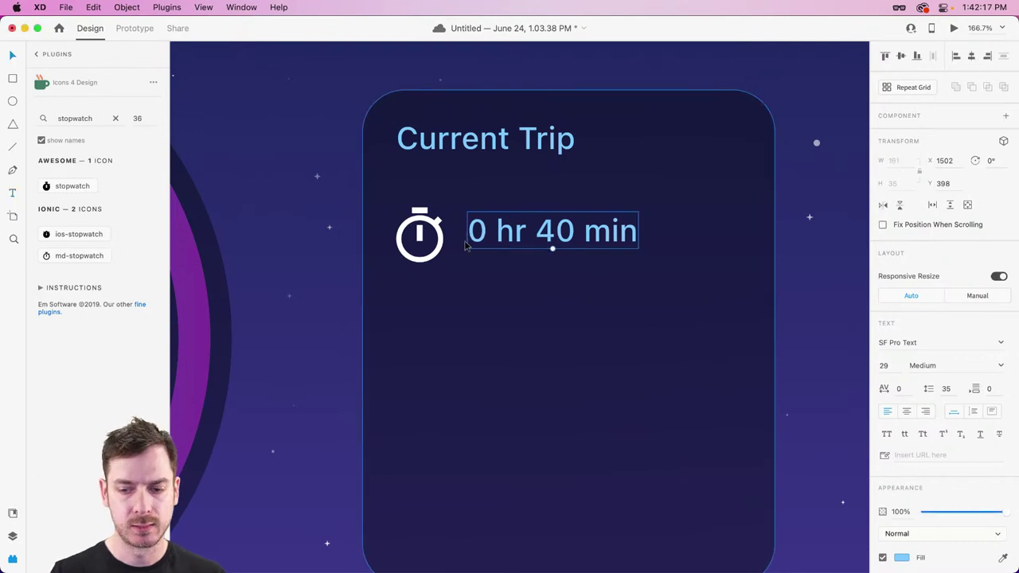
pyautogui.click(903, 560)
pyautogui.moveTo(791, 480); pyautogui.dragTo(635, 325)
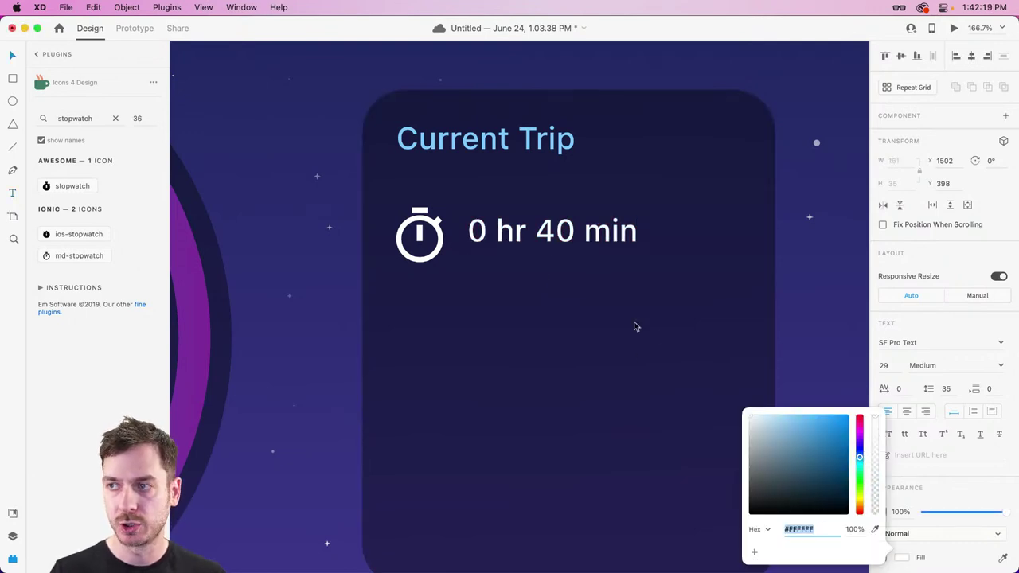
pyautogui.click(509, 249)
pyautogui.moveTo(510, 225); pyautogui.dragTo(511, 256)
# Turn the duplicate into a 22 pt Medium 'Duration' label and resize '0 hr 40 min' to 28.
pyautogui.doubleClick(511, 256)
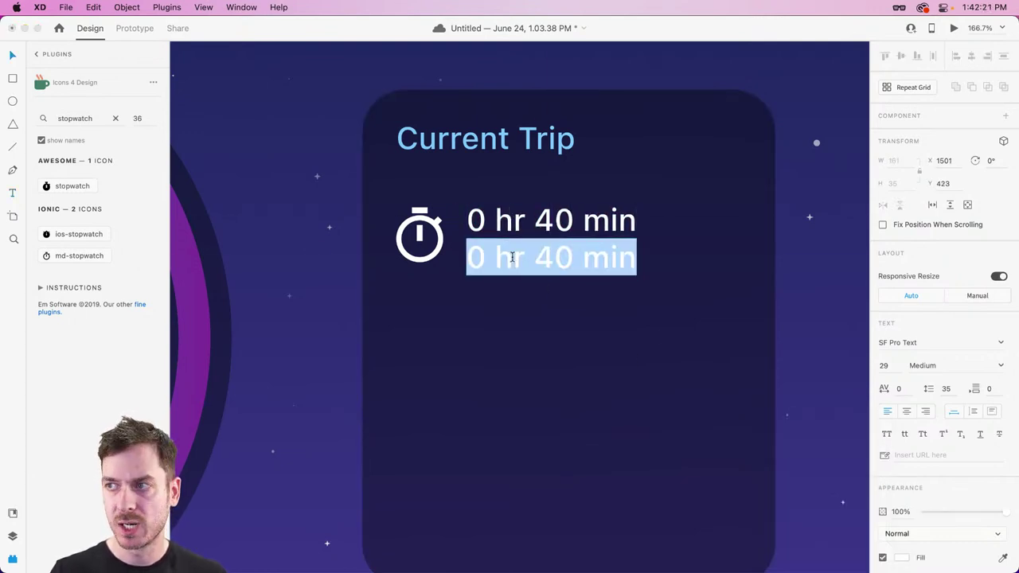
pyautogui.write('Duration')
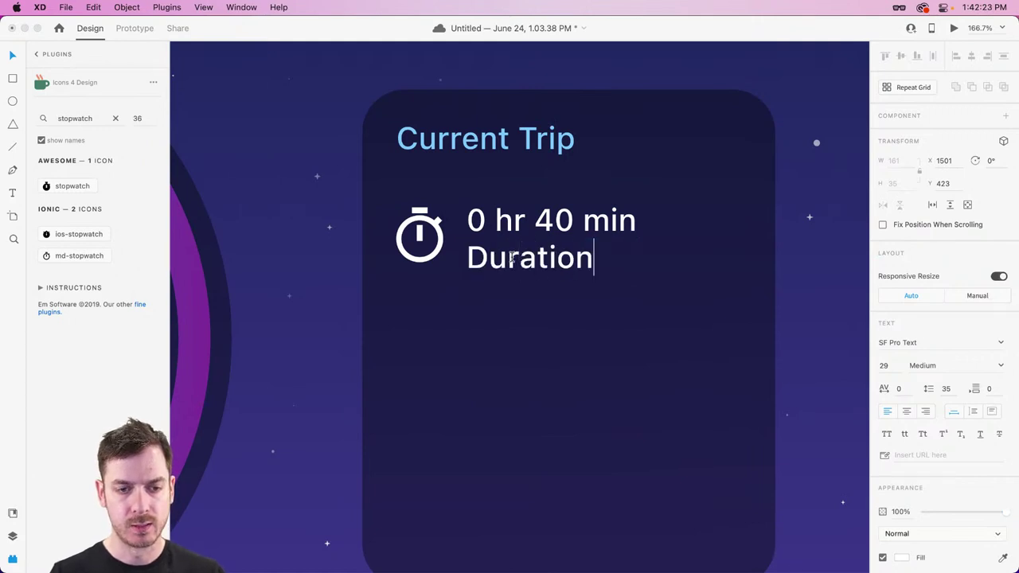
pyautogui.press('Escape')
pyautogui.click(1002, 366)
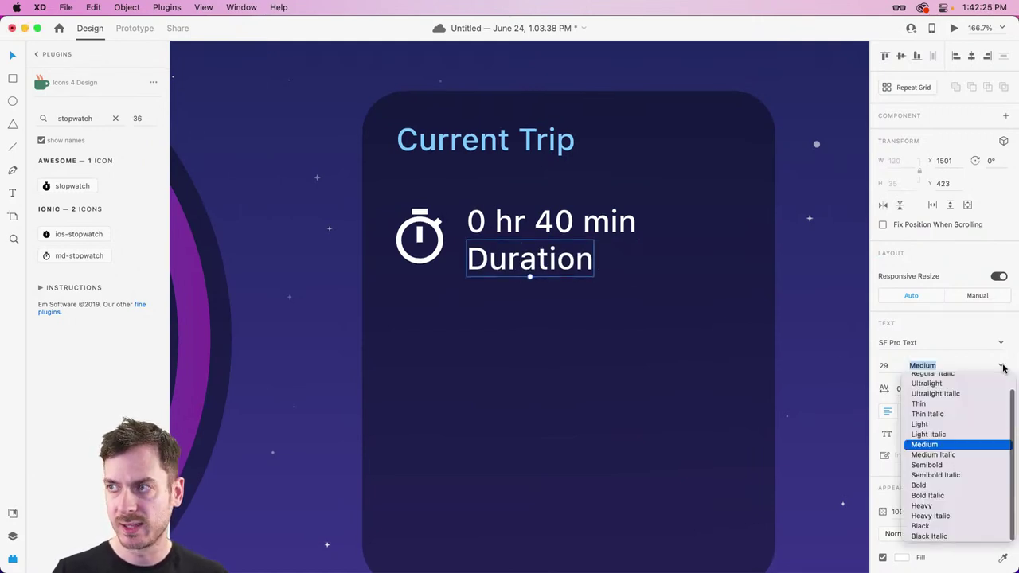
pyautogui.click(934, 448)
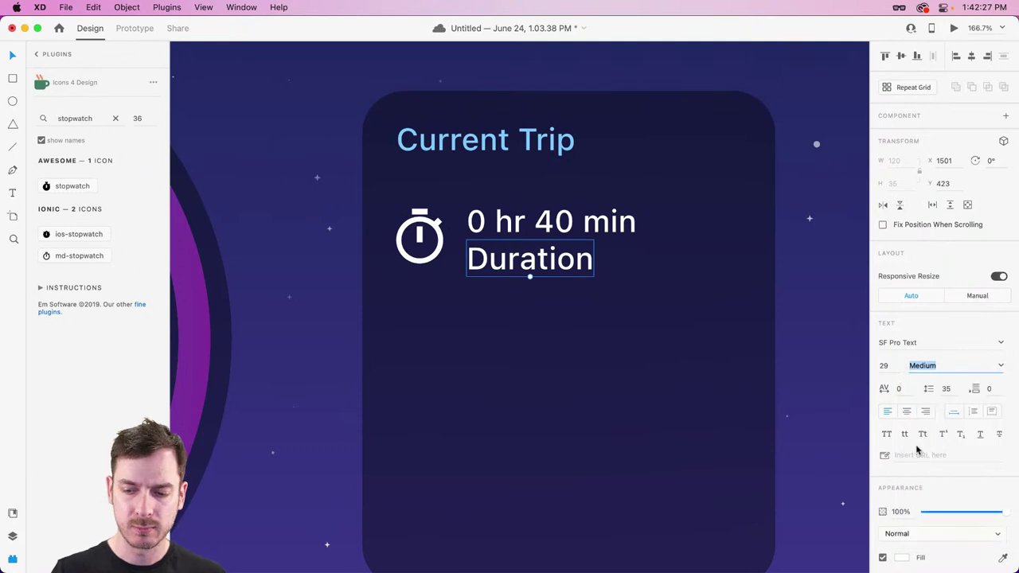
pyautogui.click(885, 367)
pyautogui.write('27')
pyautogui.press('Return')
pyautogui.press('Down')
pyautogui.press('Down')
pyautogui.press('Down')
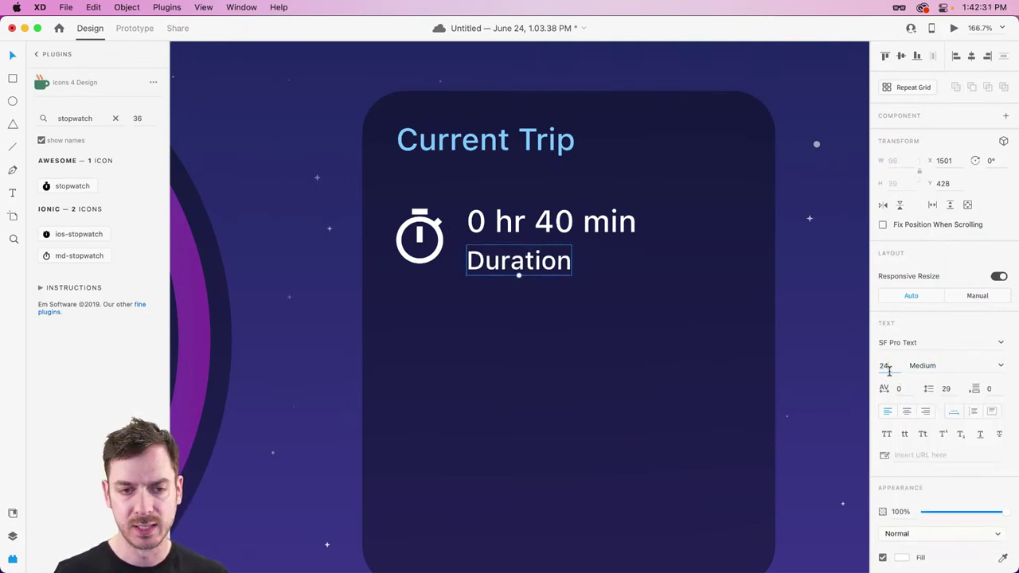
pyautogui.press('Down')
pyautogui.press('Down')
pyautogui.click(621, 231)
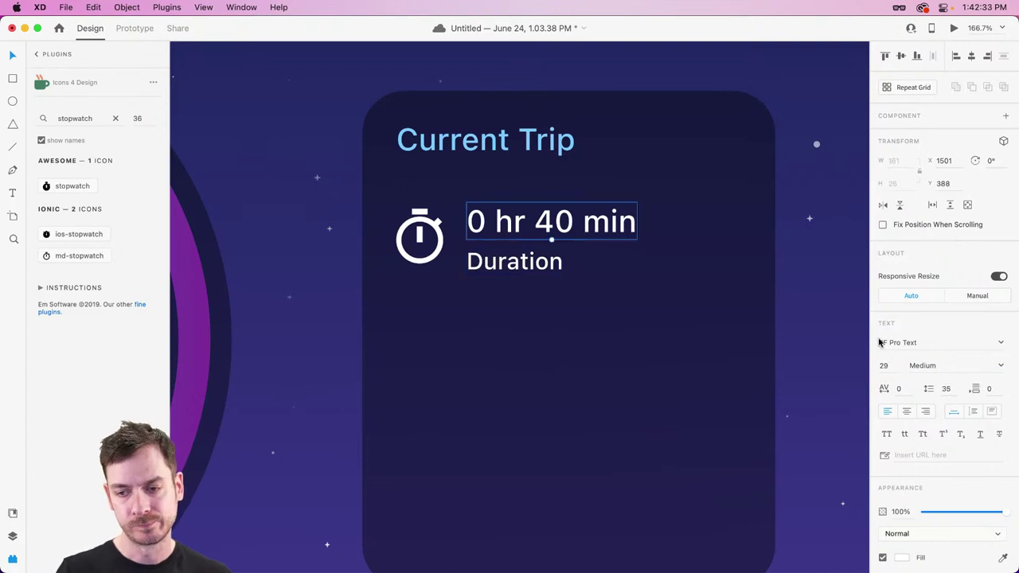
pyautogui.click(899, 367)
pyautogui.press('Down')
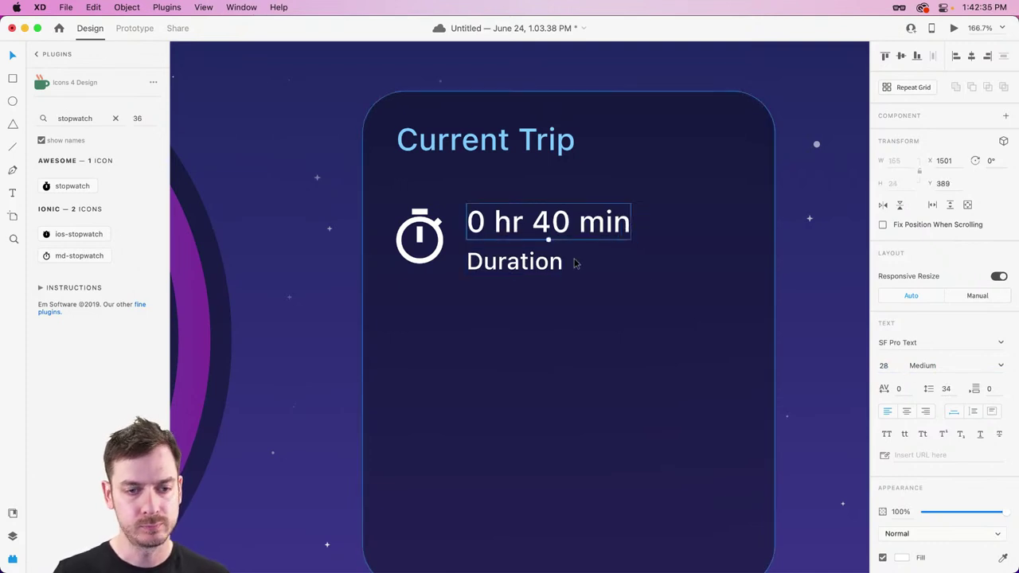
# Make Duration white at 50% opacity, tuck it under the trip time, and preview.
pyautogui.click(549, 267)
pyautogui.scroll(-3, 927, 512)
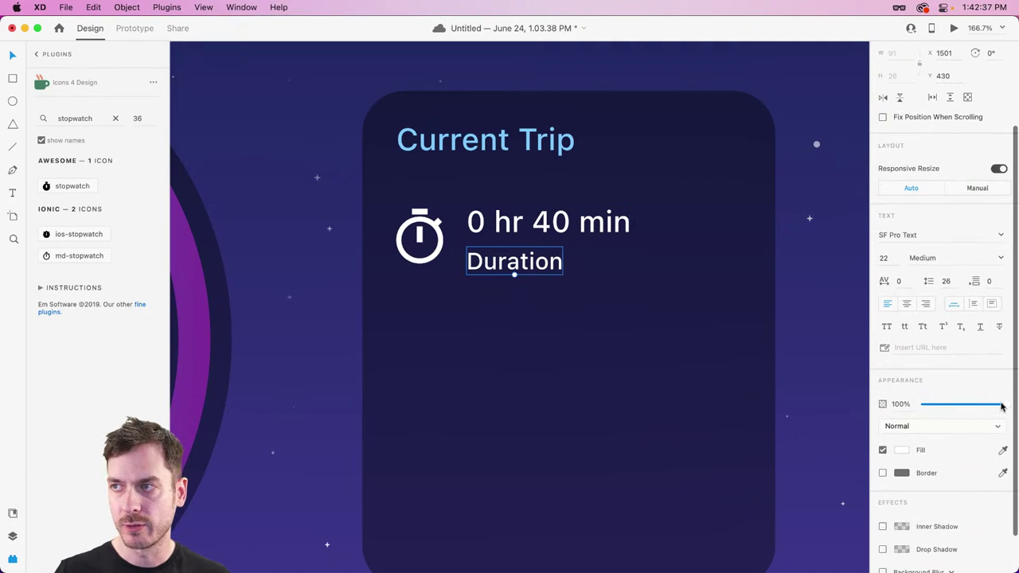
pyautogui.click(901, 450)
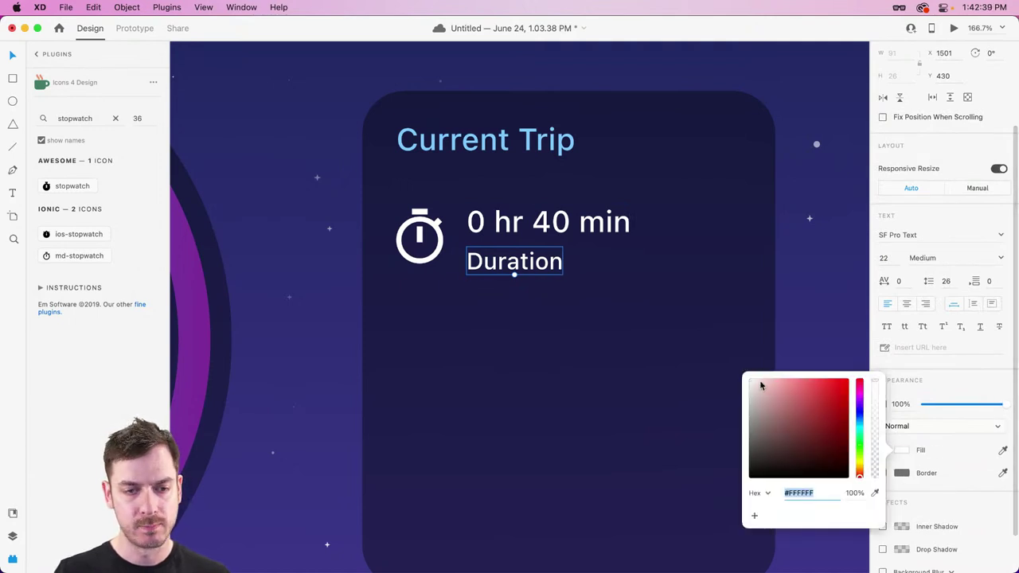
pyautogui.write('ffffff')
pyautogui.press('Return')
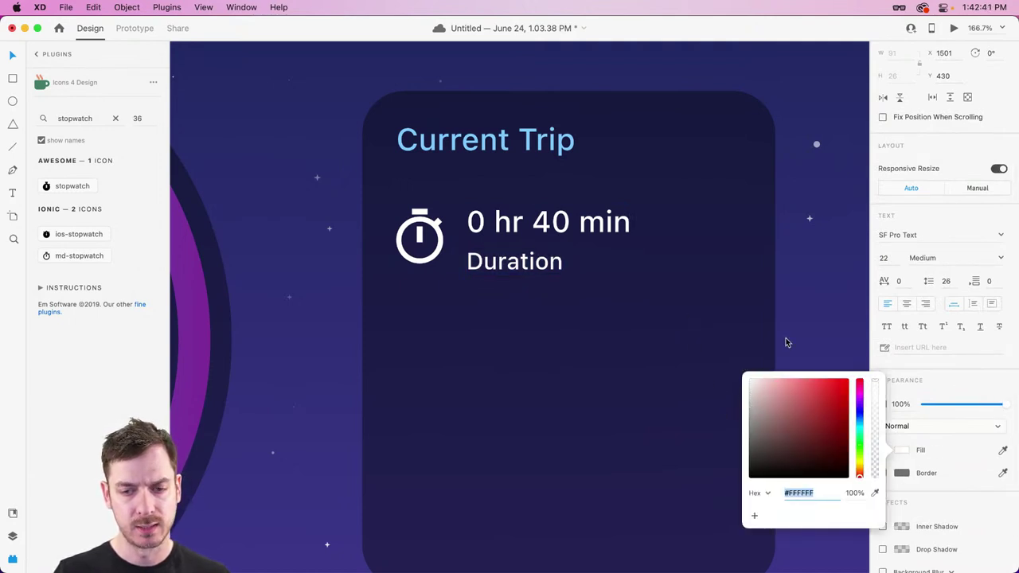
pyautogui.moveTo(1005, 405); pyautogui.dragTo(966, 405)
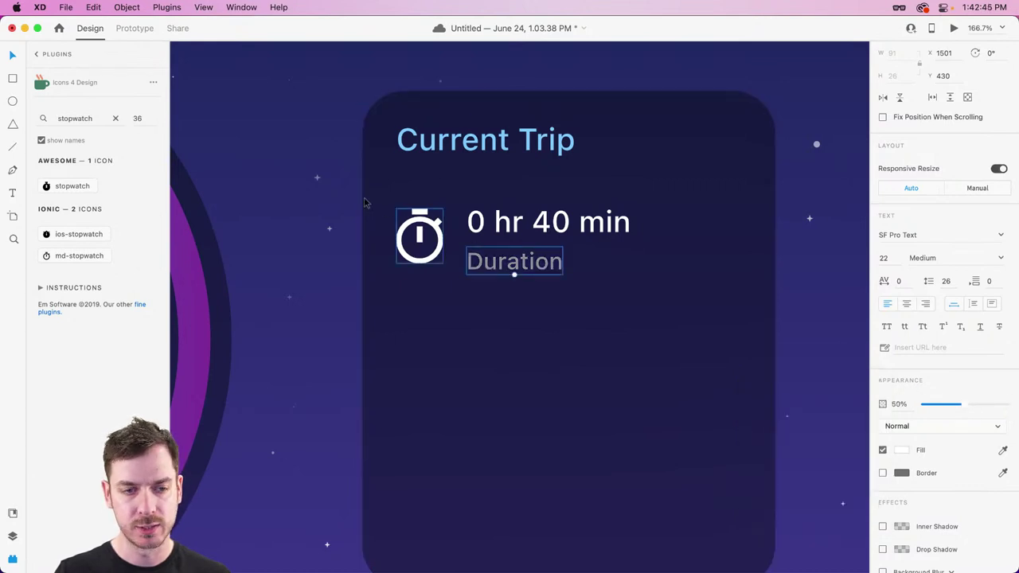
pyautogui.moveTo(514, 268); pyautogui.dragTo(473, 261)
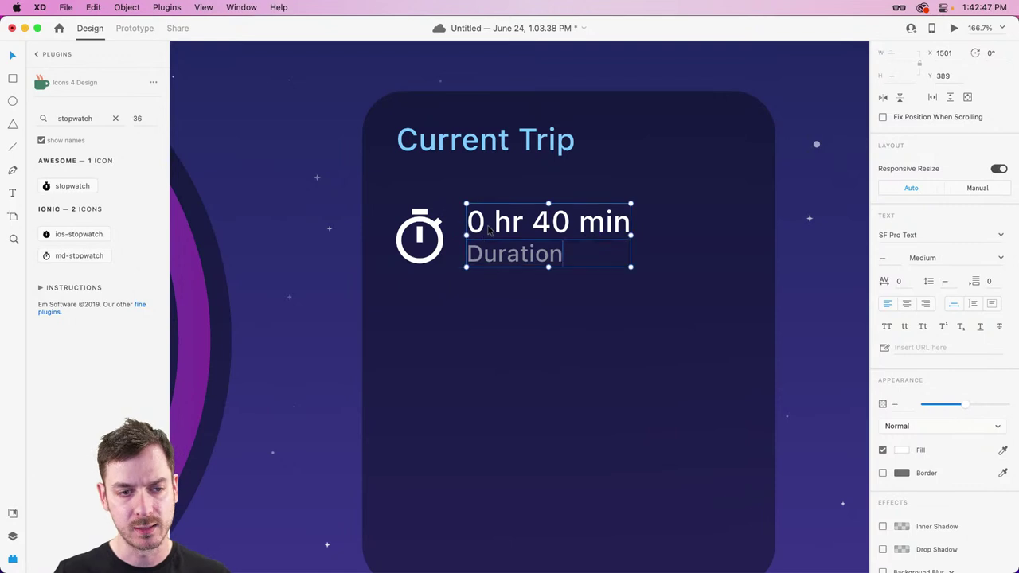
pyautogui.press('super+Return')
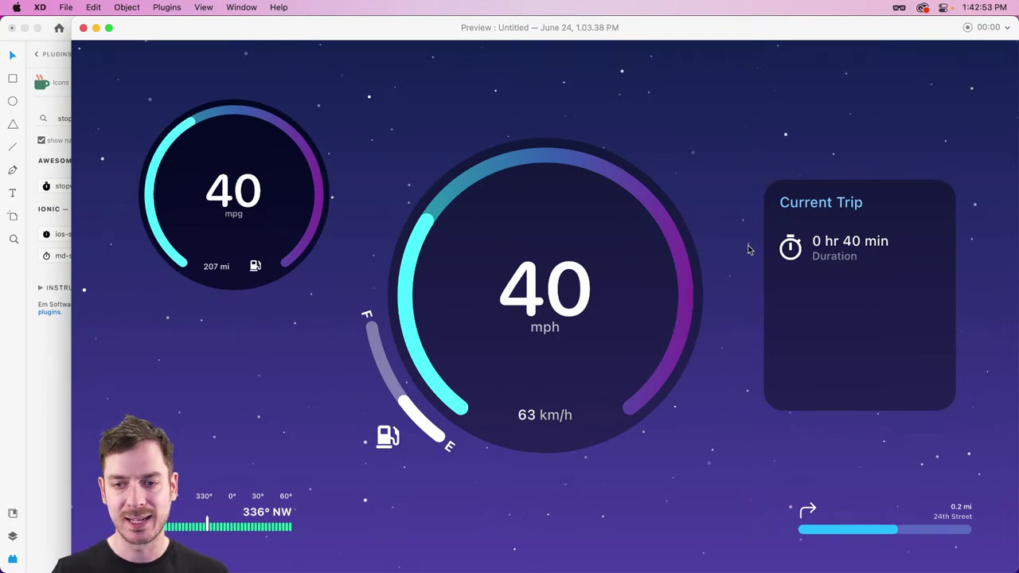
pyautogui.press('super+w')
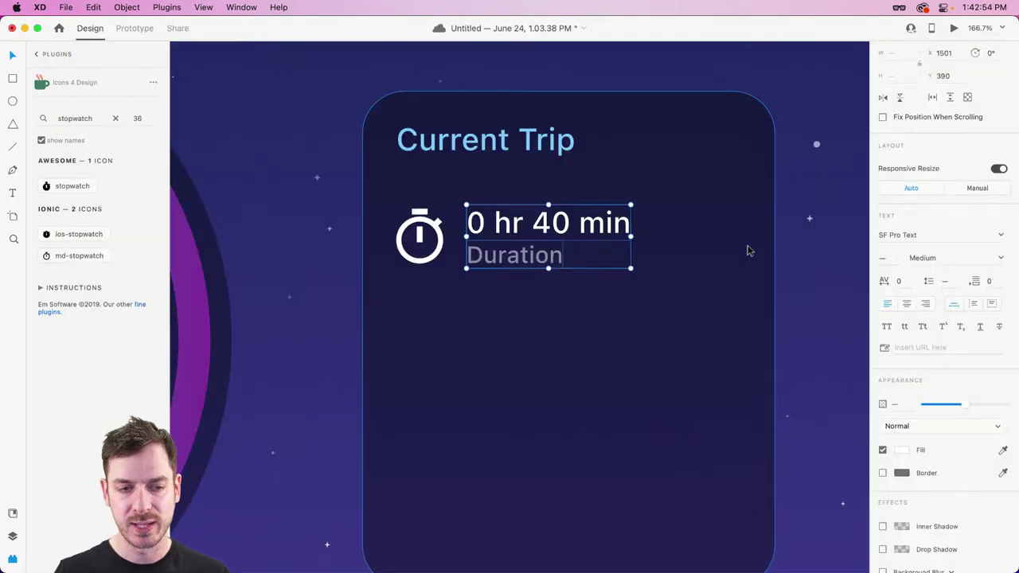
# Find a light-style outlined stopwatch icon in the Nucleo library.
pyautogui.click(431, 224)
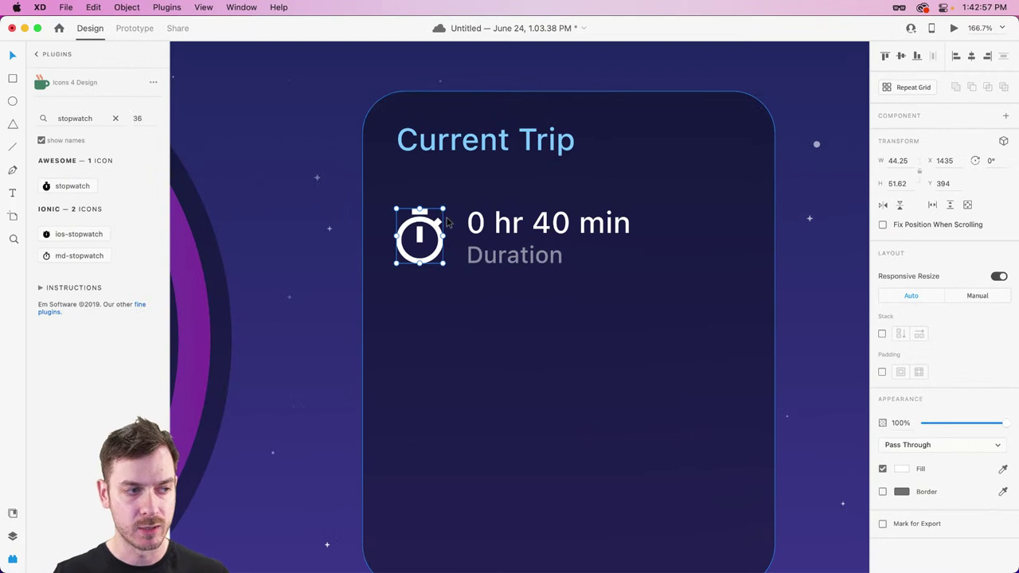
pyautogui.press('super+shift+n')
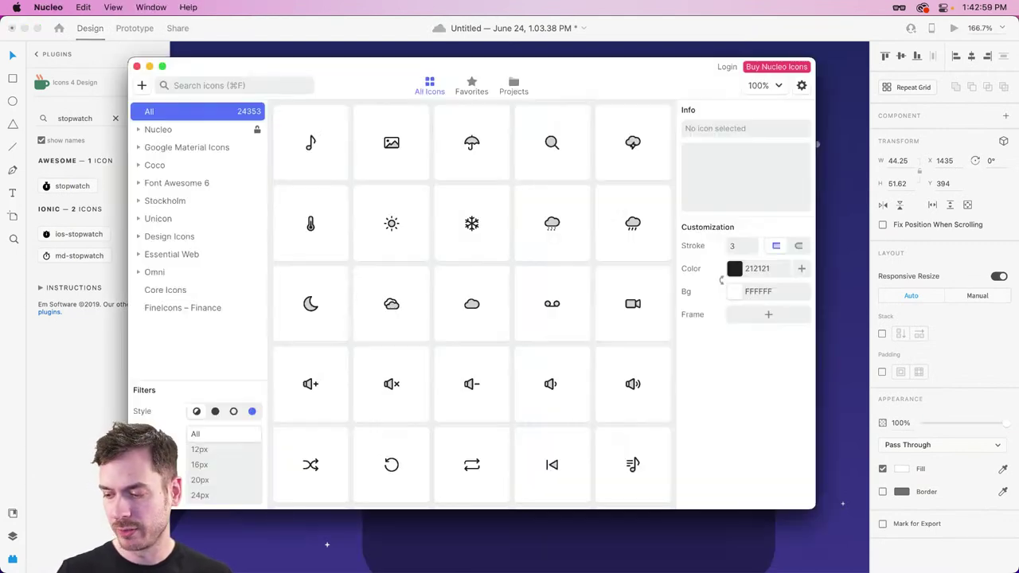
pyautogui.click(225, 85)
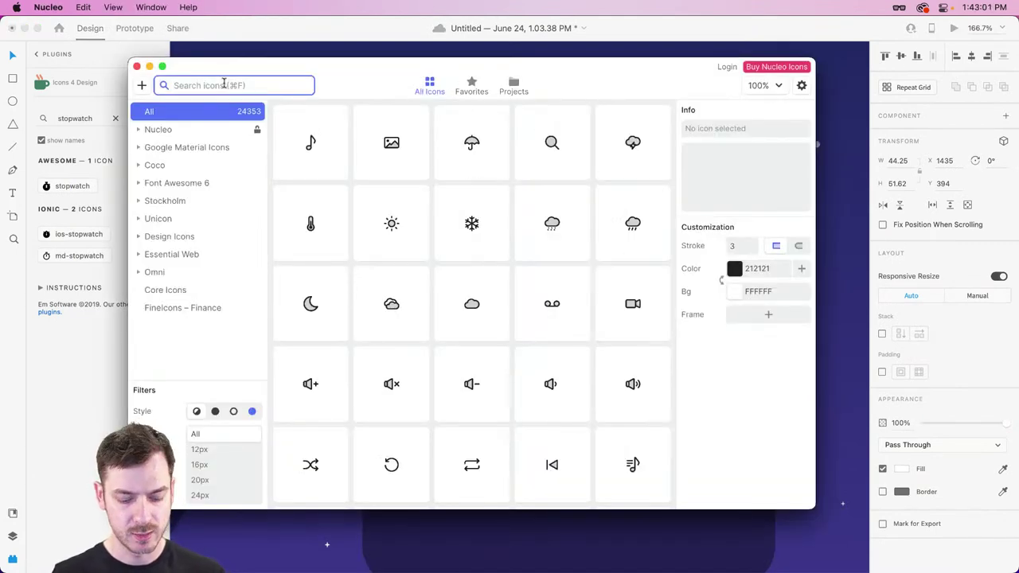
pyautogui.write('stopwatc')
pyautogui.write('h')
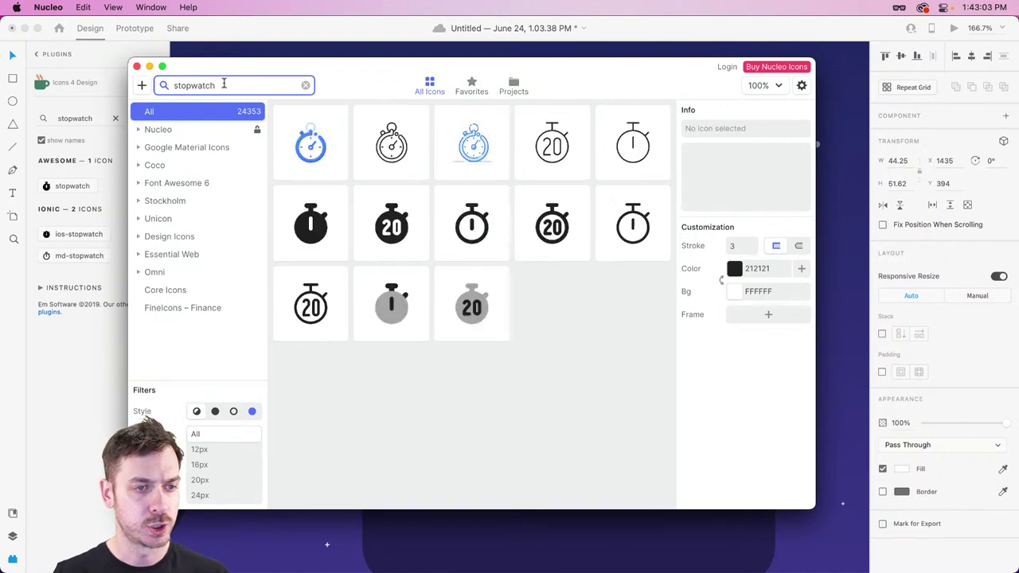
pyautogui.click(471, 216)
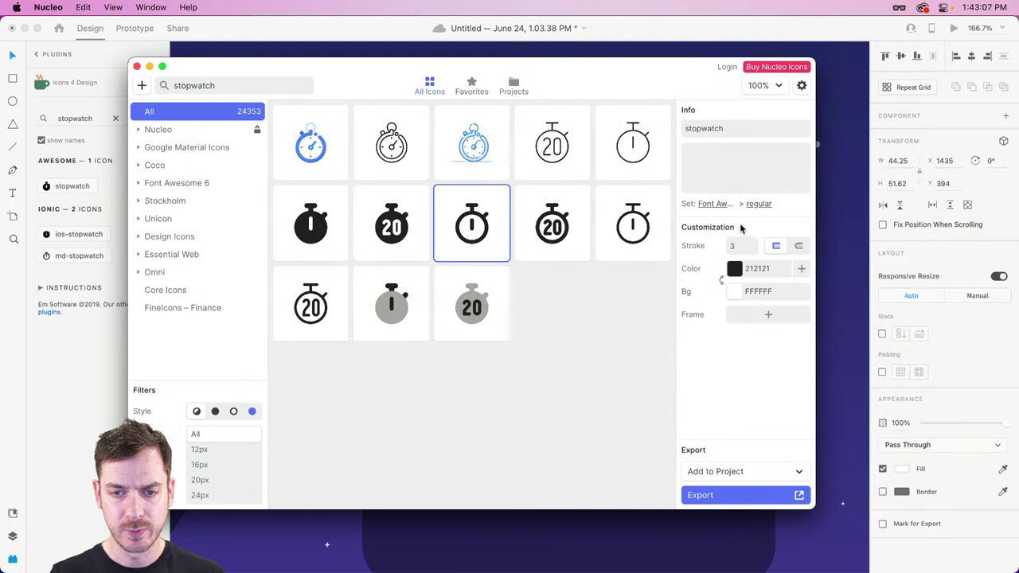
pyautogui.click(637, 233)
# Insert the thin Nucleo stopwatch, fill it white, set it beside '0 hr 40 min', and remove the old icon.
pyautogui.doubleClick(620, 208)
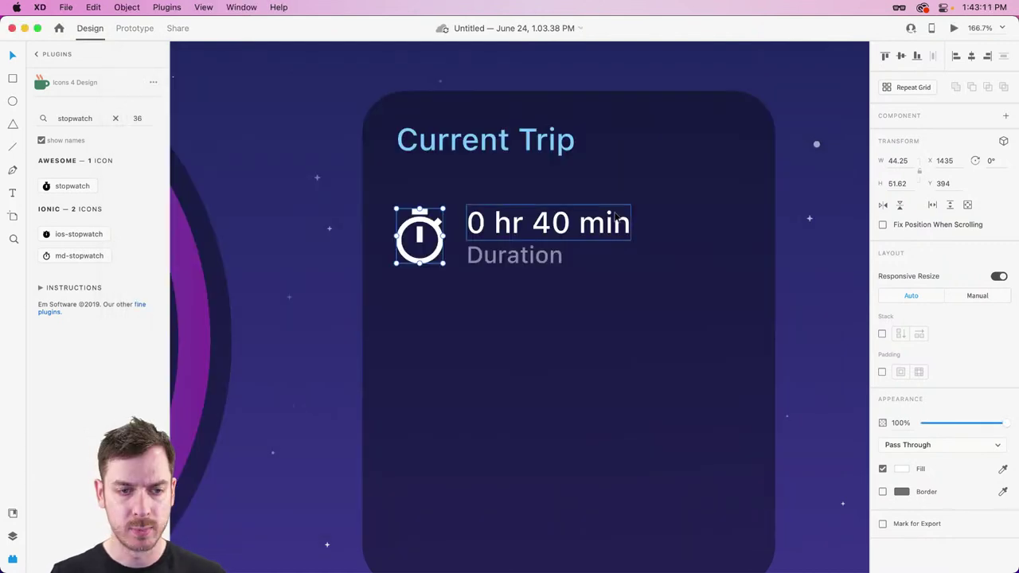
pyautogui.scroll(-1, 714, 157)
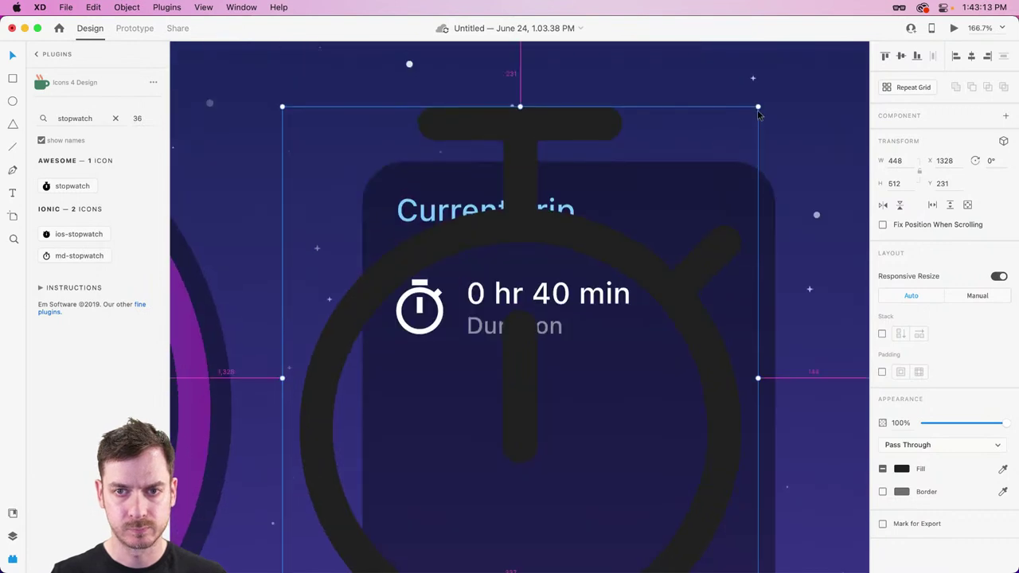
pyautogui.moveTo(758, 108); pyautogui.dragTo(567, 325)
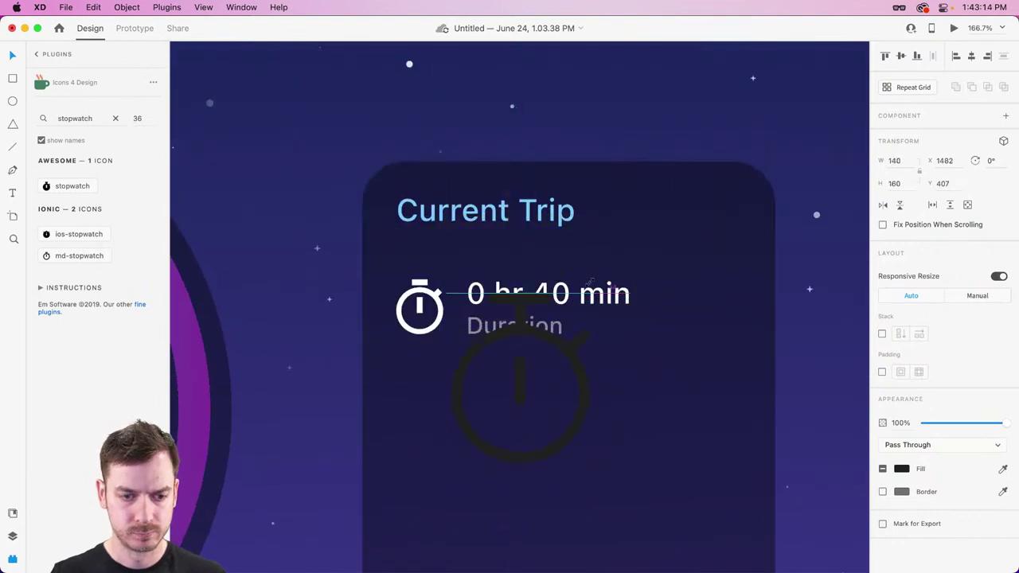
pyautogui.click(902, 473)
pyautogui.moveTo(777, 441); pyautogui.dragTo(445, 279)
pyautogui.moveTo(469, 235); pyautogui.dragTo(419, 289)
pyautogui.press('super+y')
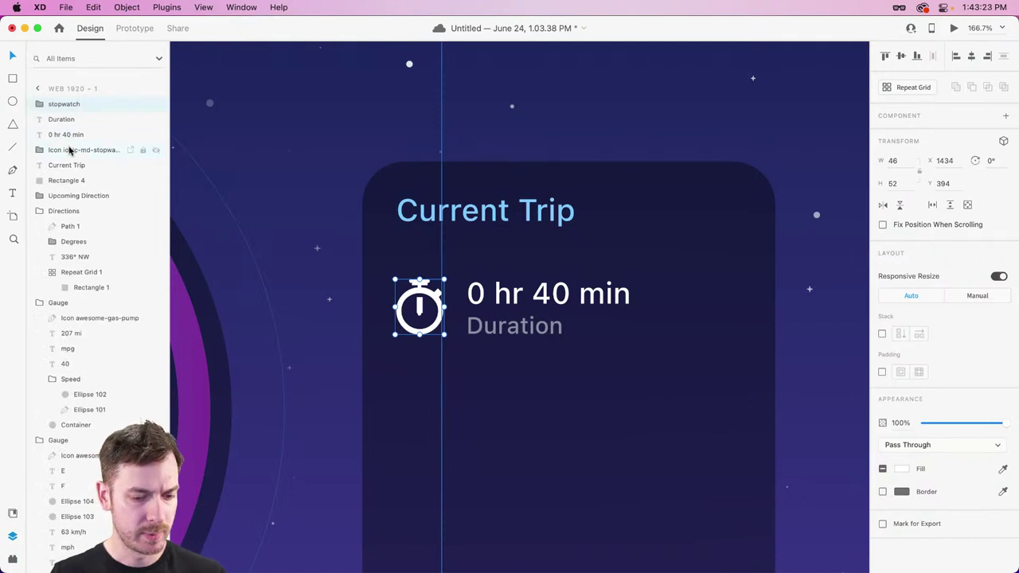
pyautogui.press('Escape')
# Draw a white divider line under the Duration row at 20% opacity.
pyautogui.click(439, 302)
pyautogui.scroll(-3, 438, 301)
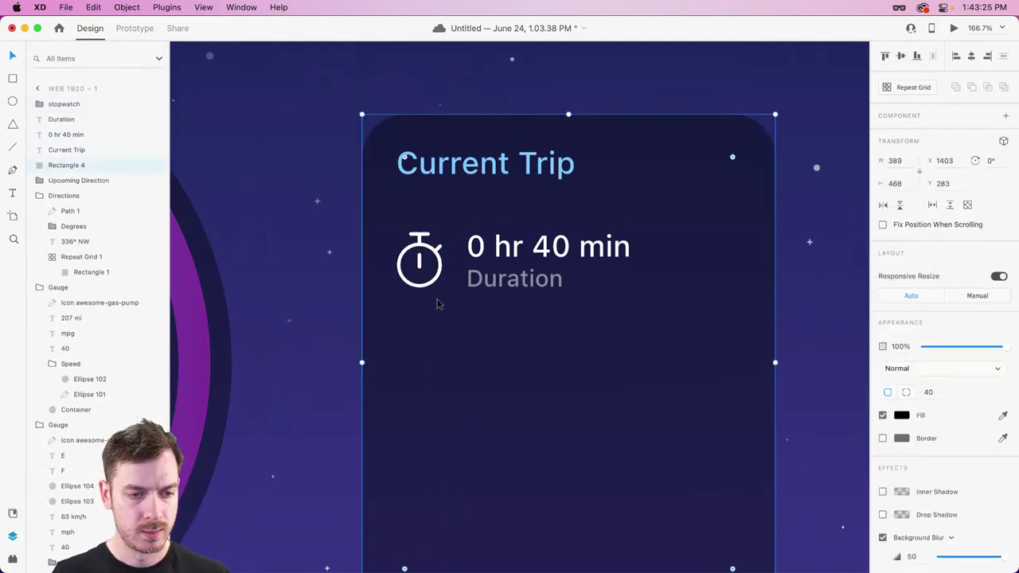
pyautogui.press('l')
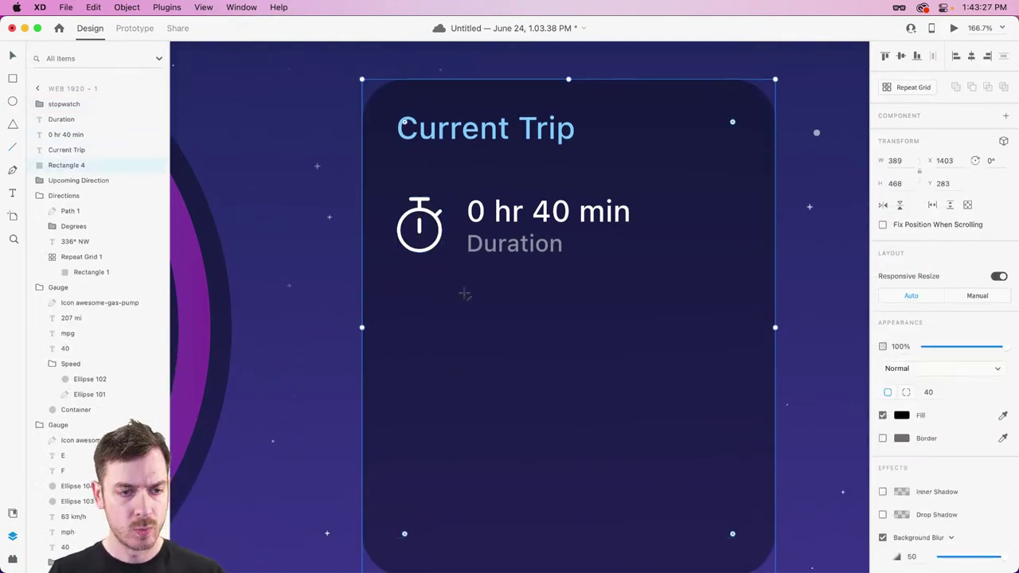
pyautogui.moveTo(466, 195)
pyautogui.mouseDown()
pyautogui.moveTo(467, 292)
pyautogui.moveTo(743, 291)
pyautogui.mouseUp()
pyautogui.click(902, 393)
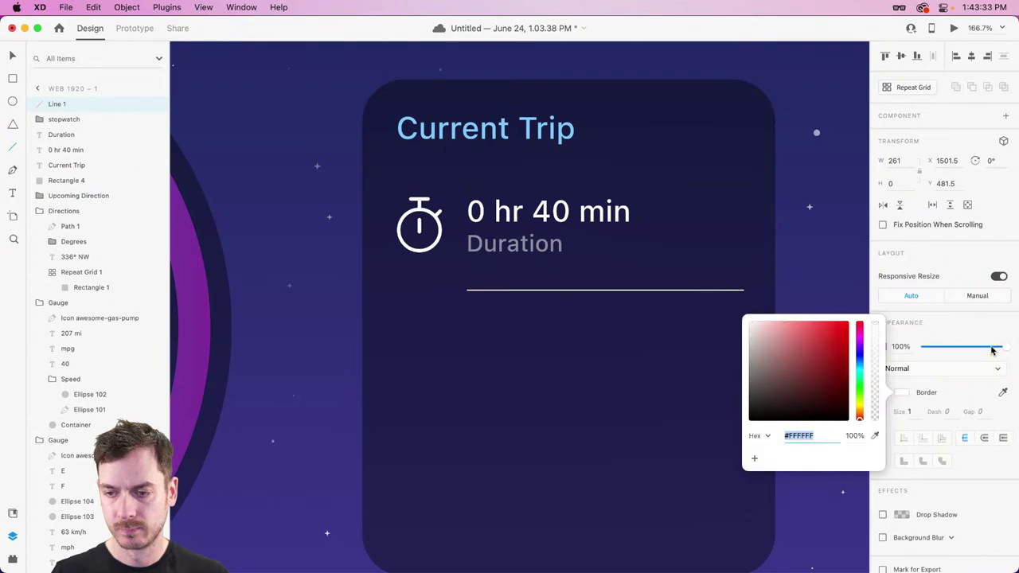
pyautogui.moveTo(992, 350); pyautogui.dragTo(933, 348)
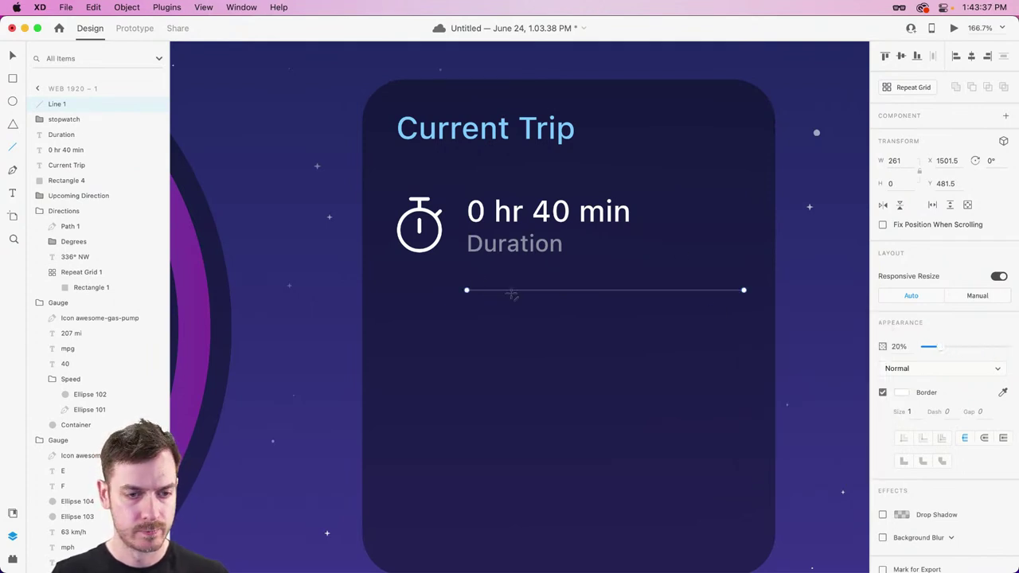
pyautogui.press('Escape')
pyautogui.press('v')
pyautogui.moveTo(510, 291); pyautogui.dragTo(510, 276)
# Group the stopwatch, '0 hr 40 min' and Duration into Group 5.
pyautogui.keyDown('shift'); pyautogui.click(514, 243); pyautogui.keyUp('shift')
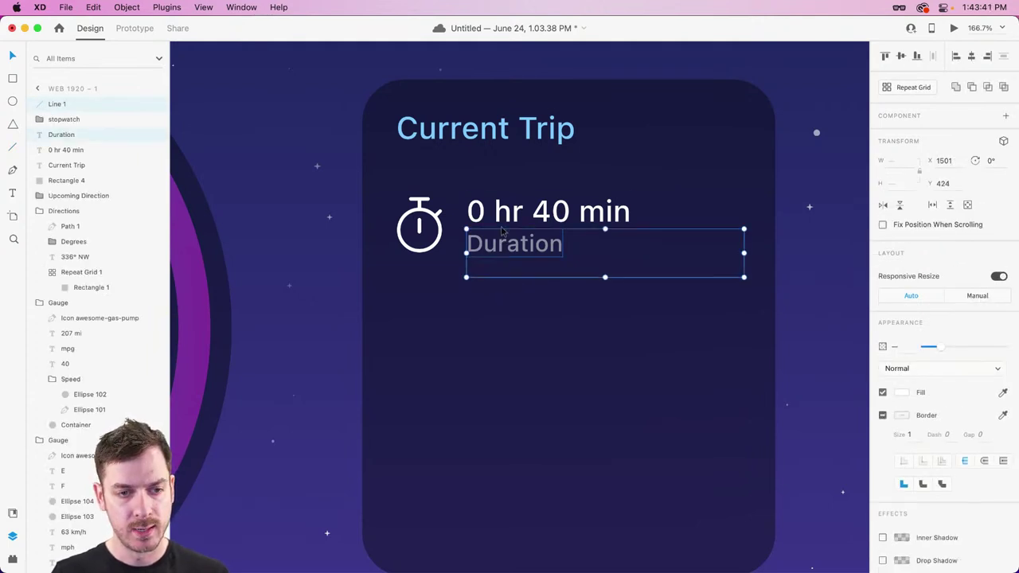
pyautogui.keyDown('shift'); pyautogui.click(482, 218); pyautogui.keyUp('shift')
pyautogui.keyDown('shift'); pyautogui.click(434, 231); pyautogui.keyUp('shift')
pyautogui.press('super+g')
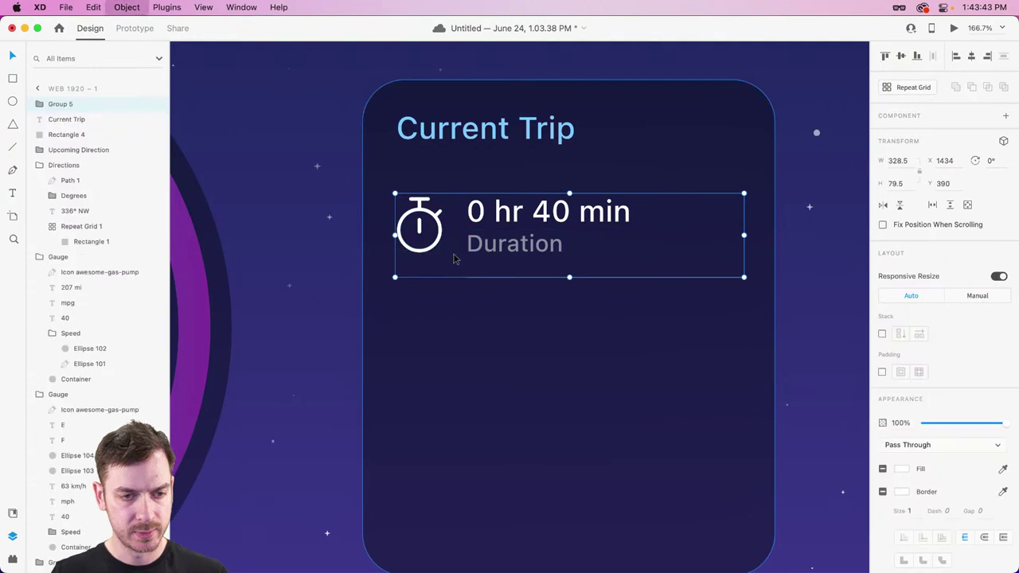
pyautogui.click(510, 321)
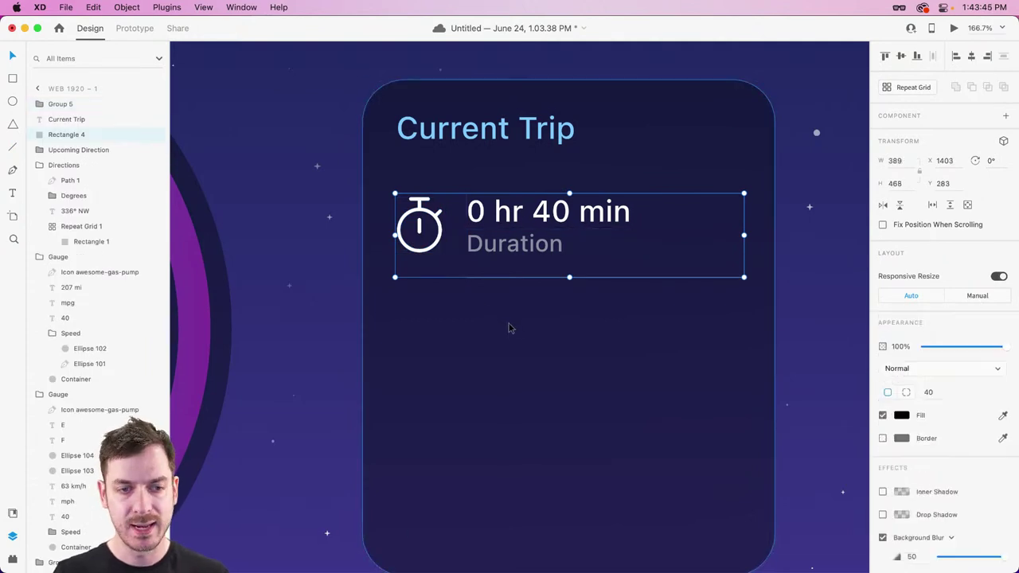
# Alt-drag a copy of the duration row below it and retype it as '32 mpg' labelled 'Fuel Economy'.
pyautogui.click(507, 217)
pyautogui.moveTo(507, 213); pyautogui.dragTo(519, 328)
pyautogui.doubleClick(518, 326)
pyautogui.doubleClick(515, 323)
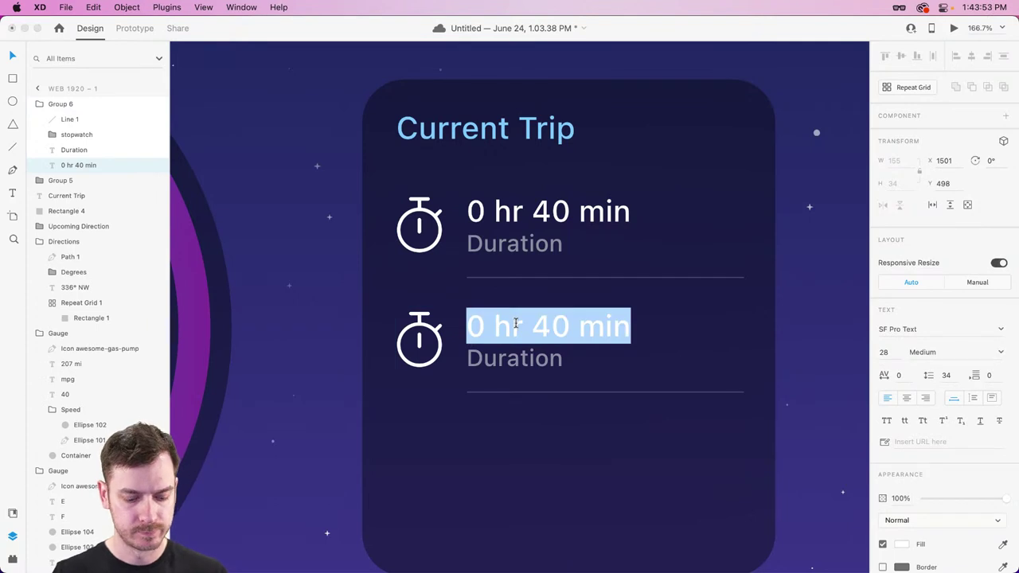
pyautogui.write('32 mpg')
pyautogui.press('Escape')
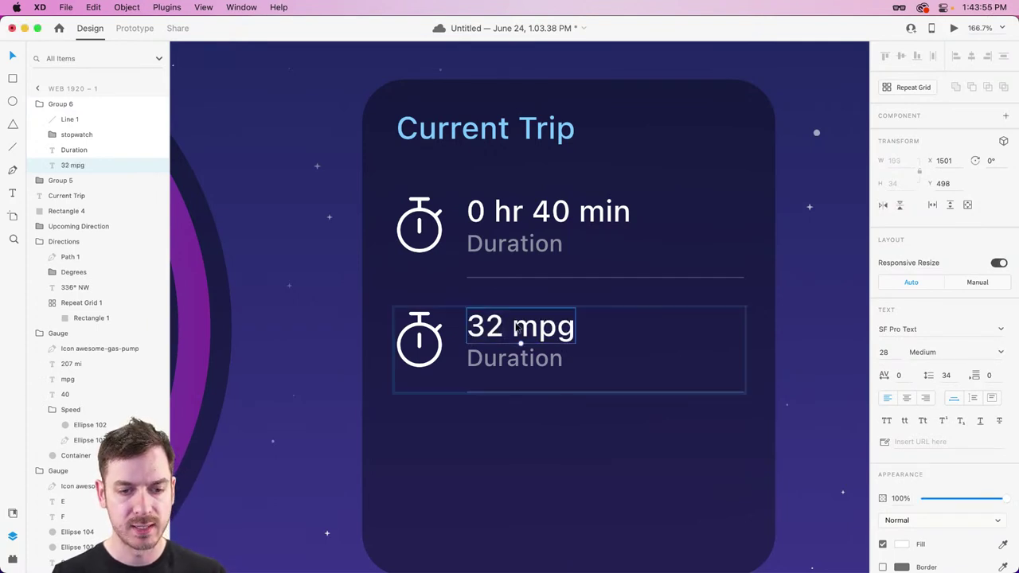
pyautogui.doubleClick(505, 361)
pyautogui.write('F')
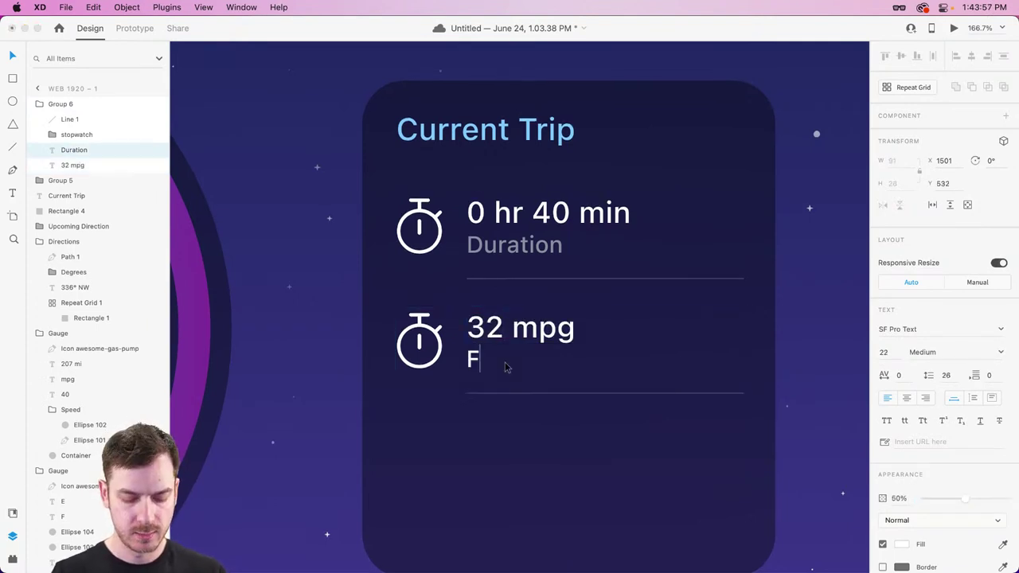
pyautogui.write('uel Economy')
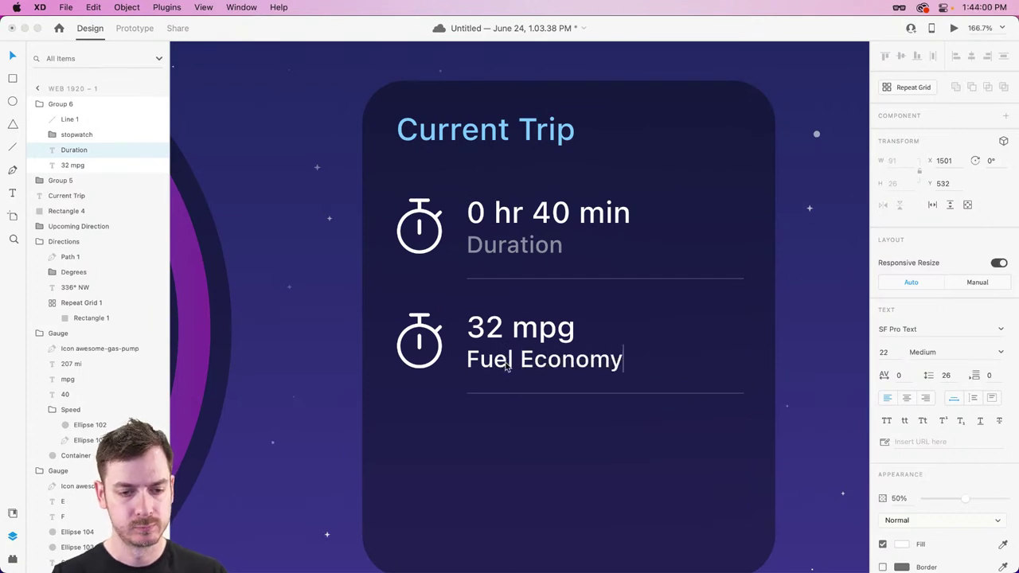
pyautogui.press('Escape')
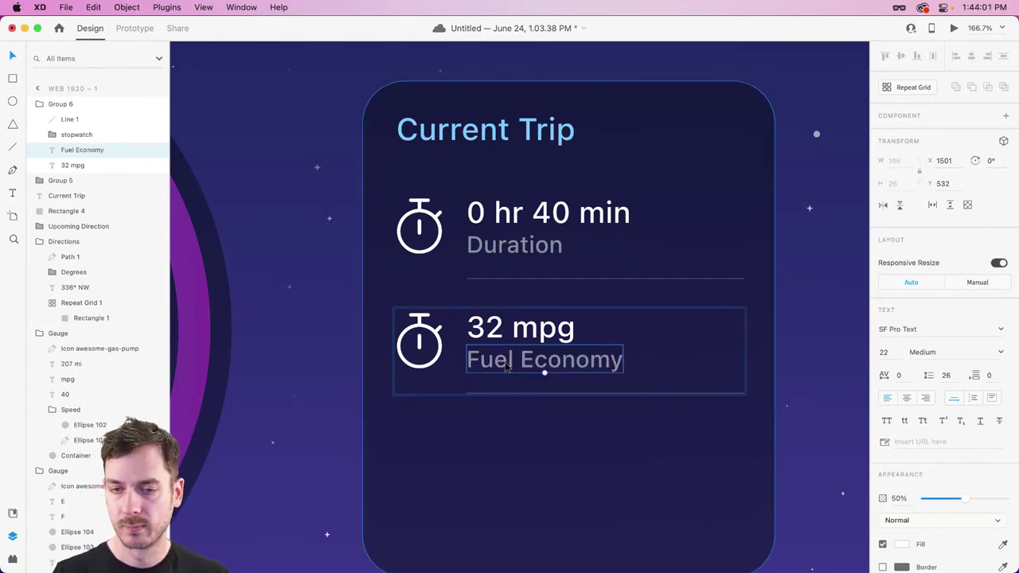
# Paste a copy of the fuel gauge's gas-pump icon onto the second row's stopwatch.
pyautogui.hscroll(-10, 509, 364)
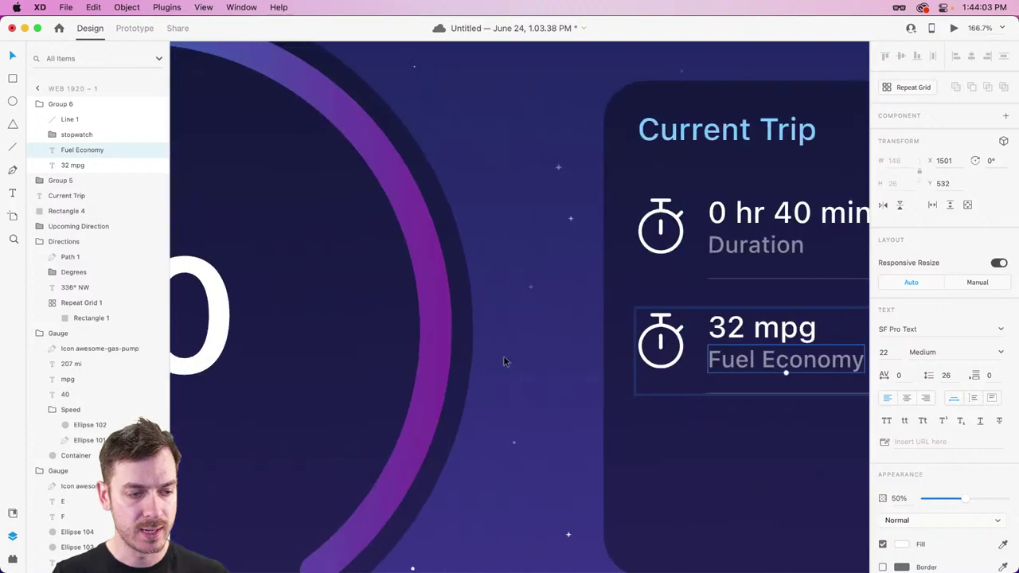
pyautogui.scroll(-5, 505, 359)
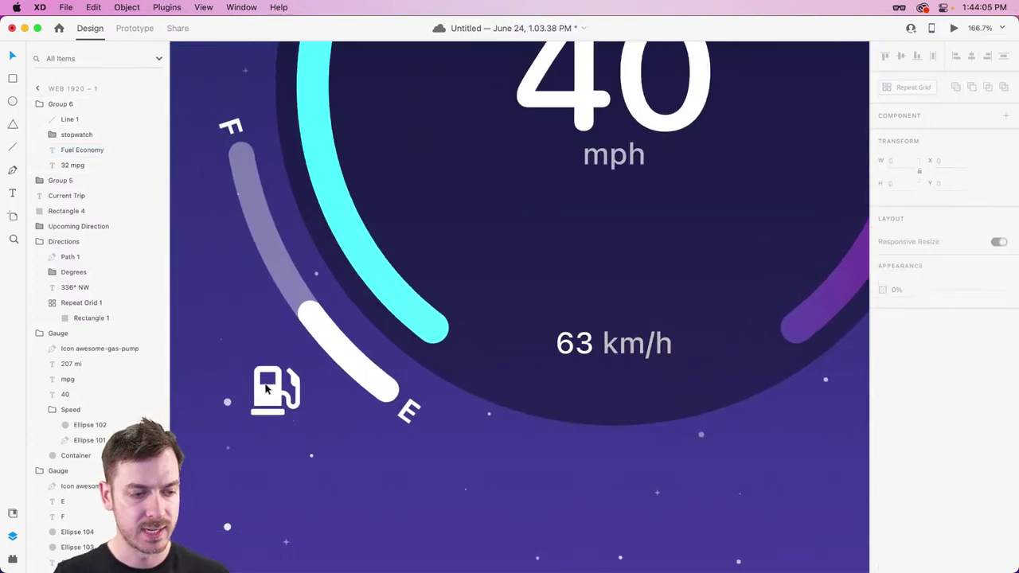
pyautogui.click(271, 388)
pyautogui.click(269, 404)
pyautogui.hscroll(10, 514, 355)
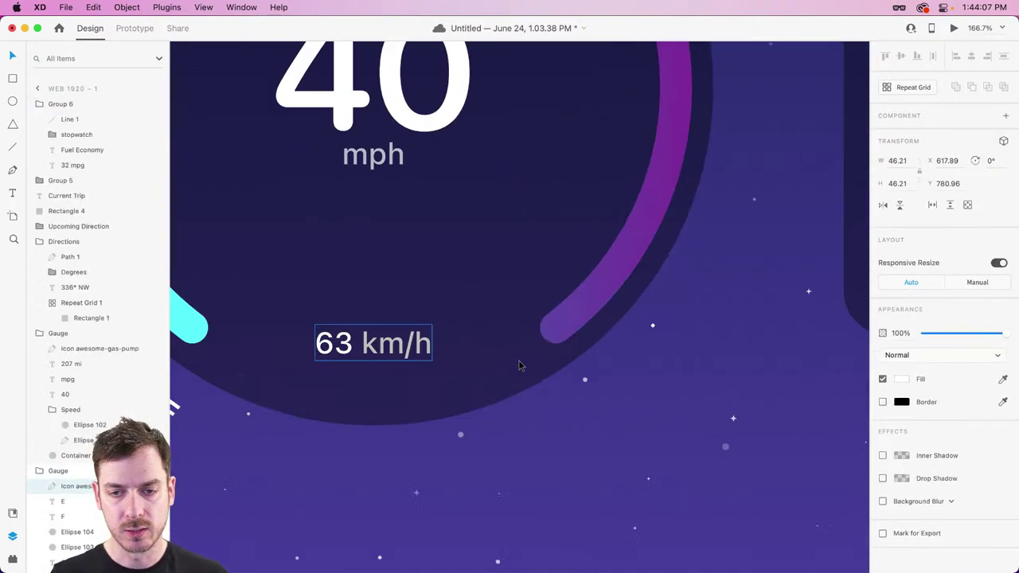
pyautogui.scroll(5, 514, 355)
pyautogui.scroll(5, 439, 290)
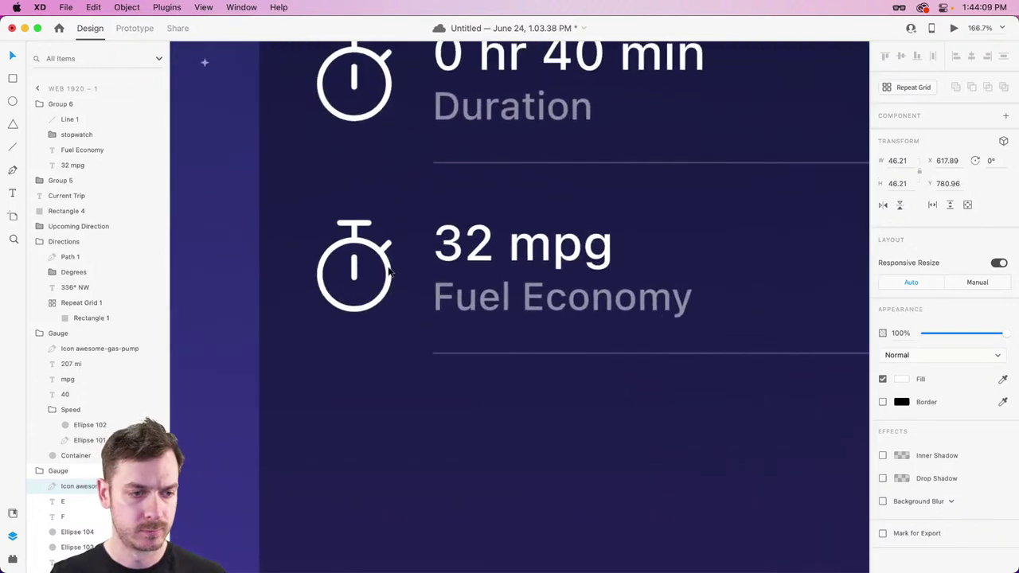
pyautogui.scroll(2, 439, 290)
pyautogui.press('super+v')
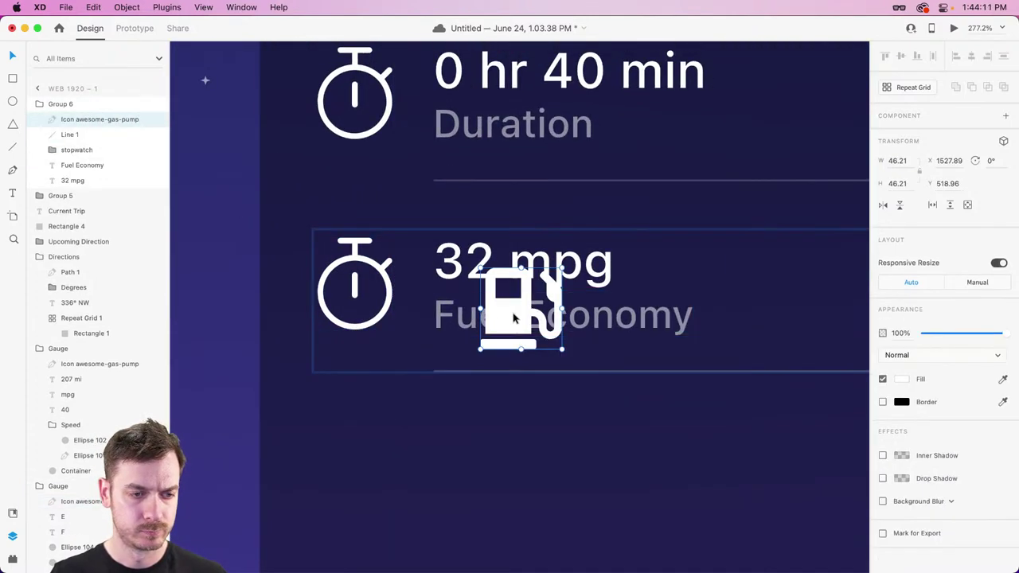
pyautogui.moveTo(517, 316); pyautogui.dragTo(358, 297)
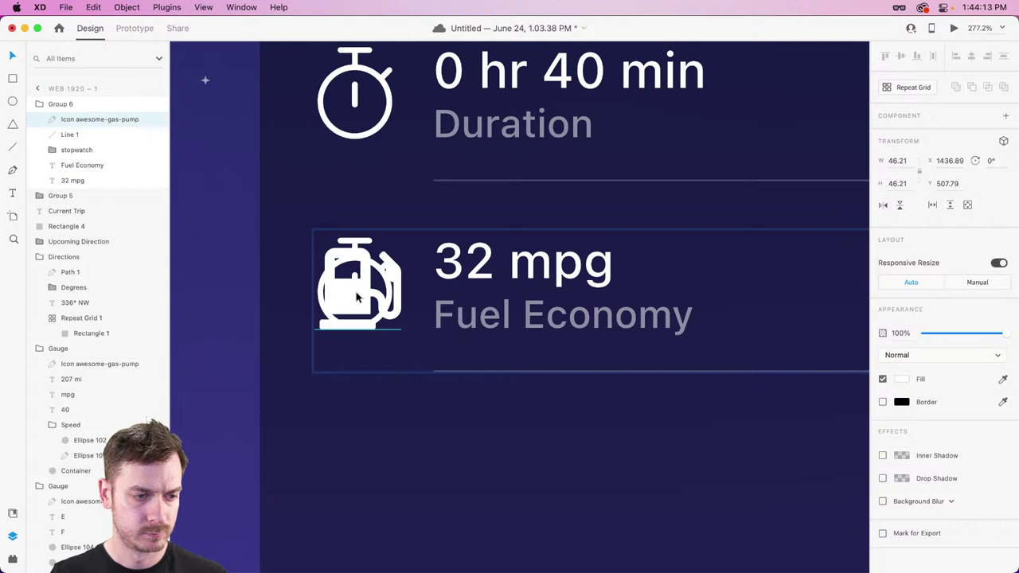
# Enlarge the gas-pump icon to 52 px, delete the stopwatch, and duplicate the row below.
pyautogui.keyDown('shift'); pyautogui.click(398, 269); pyautogui.keyUp('shift')
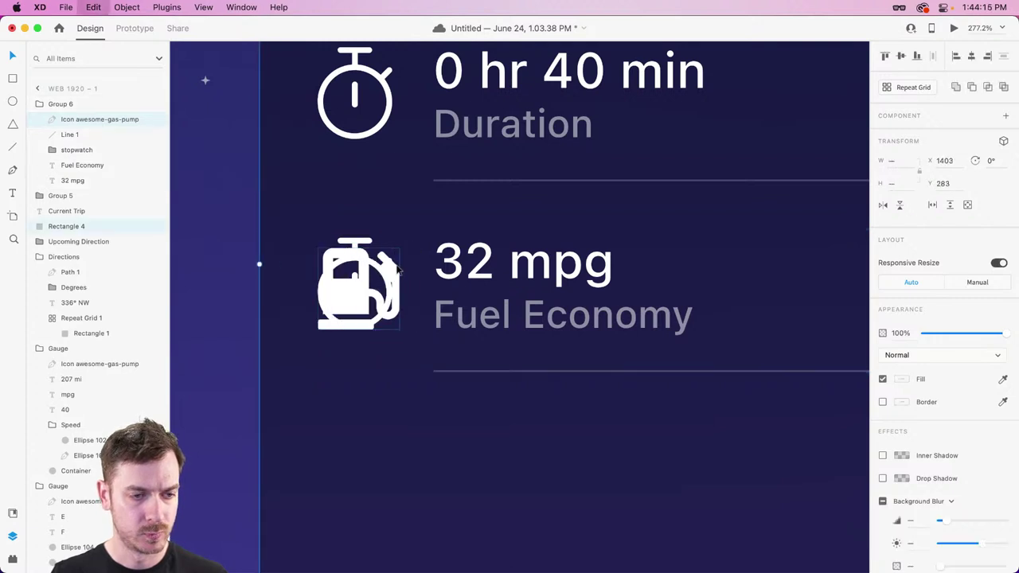
pyautogui.click(400, 267)
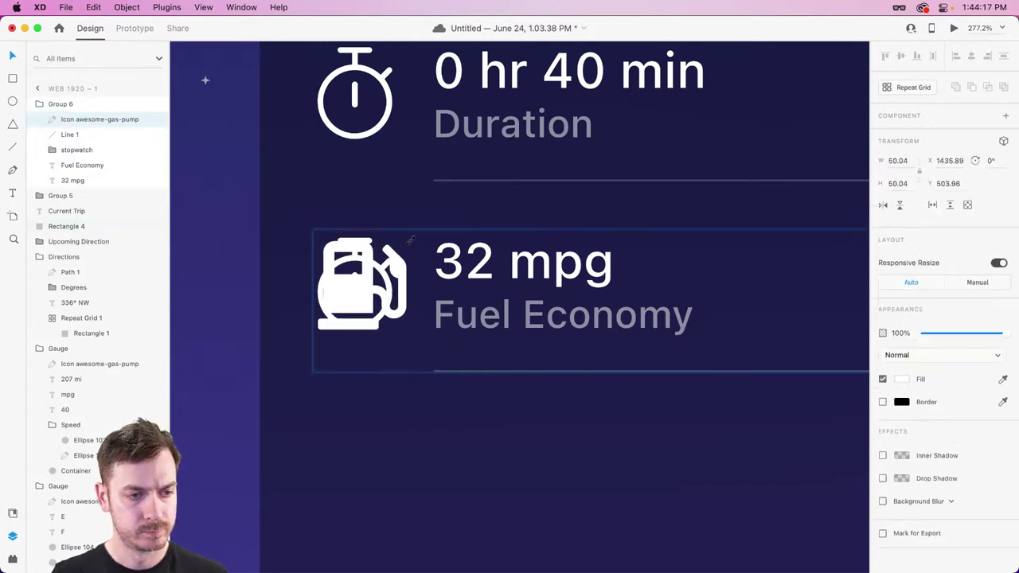
pyautogui.moveTo(410, 239); pyautogui.dragTo(357, 279)
pyautogui.click(119, 152)
pyautogui.press('Delete')
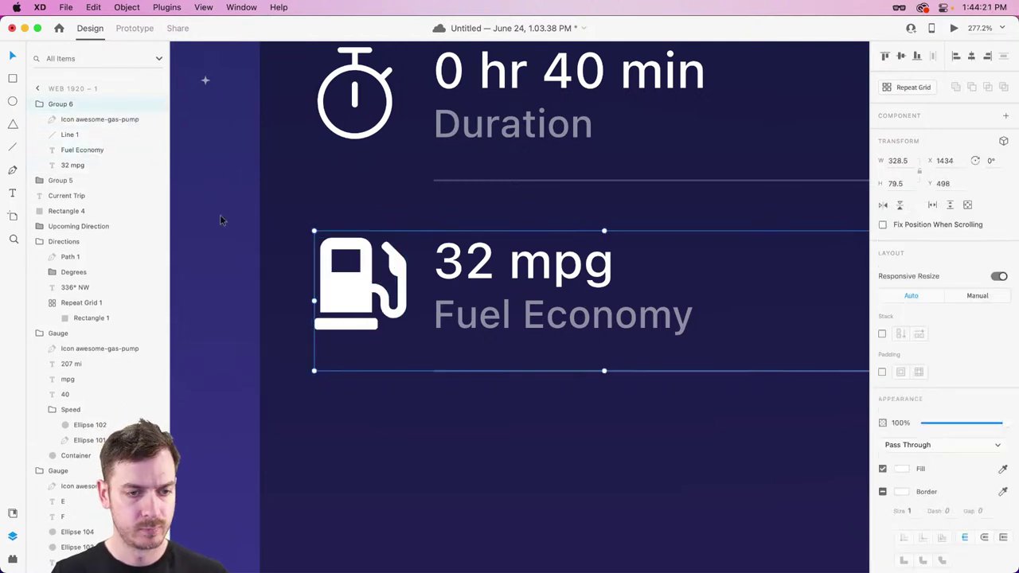
pyautogui.moveTo(498, 262); pyautogui.dragTo(497, 447)
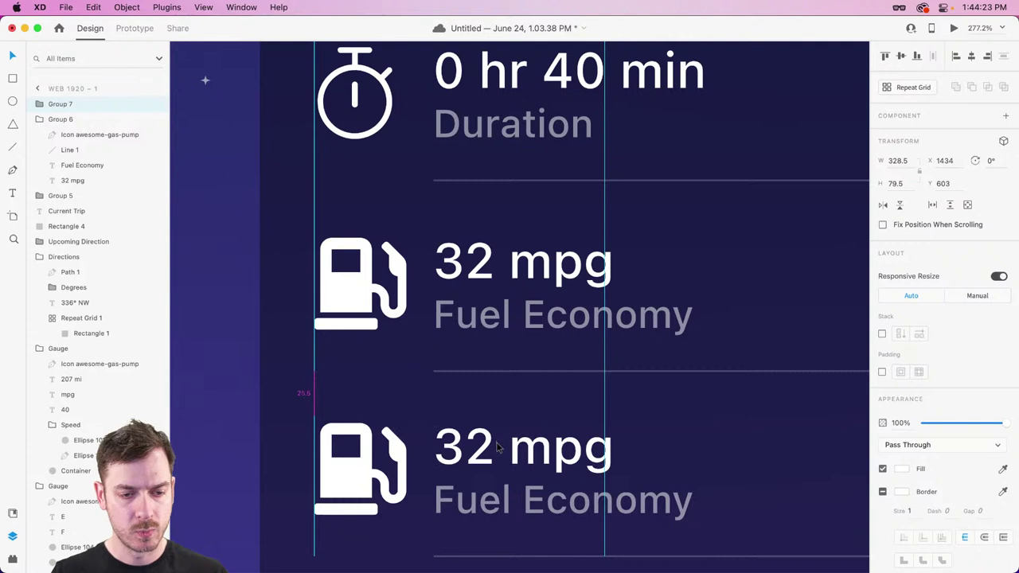
# Retype the copied row's '32 mpg' as '54 mi' and 'Fuel Economy' as 'Distance'.
pyautogui.doubleClick(493, 451)
pyautogui.doubleClick(492, 451)
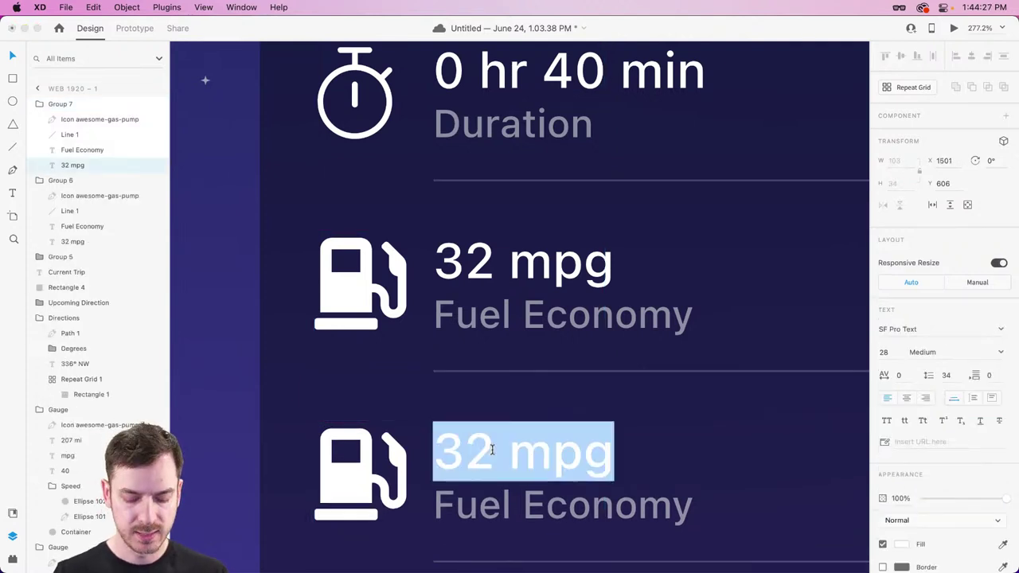
pyautogui.write('54 mi')
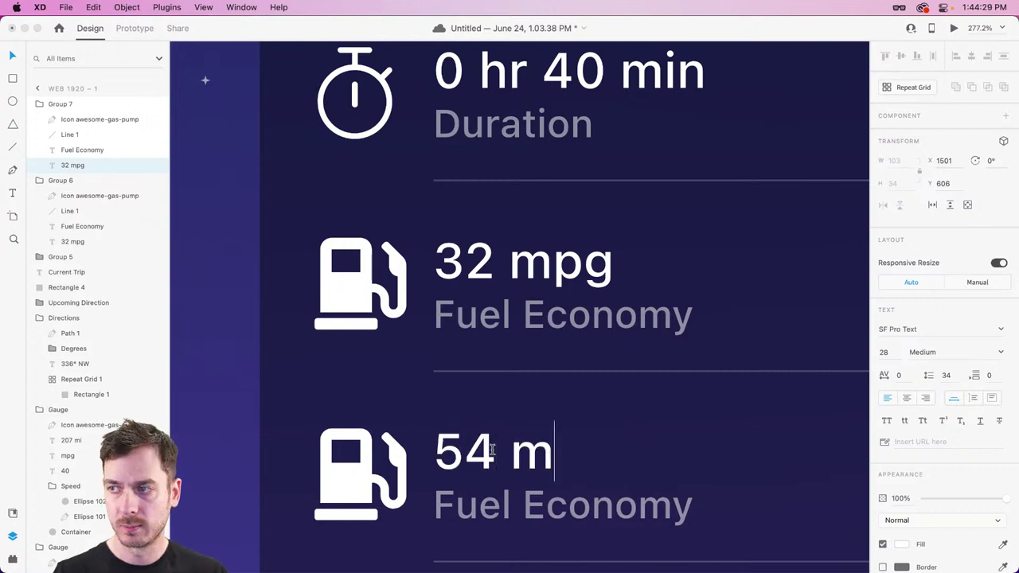
pyautogui.press('Escape')
pyautogui.doubleClick(485, 499)
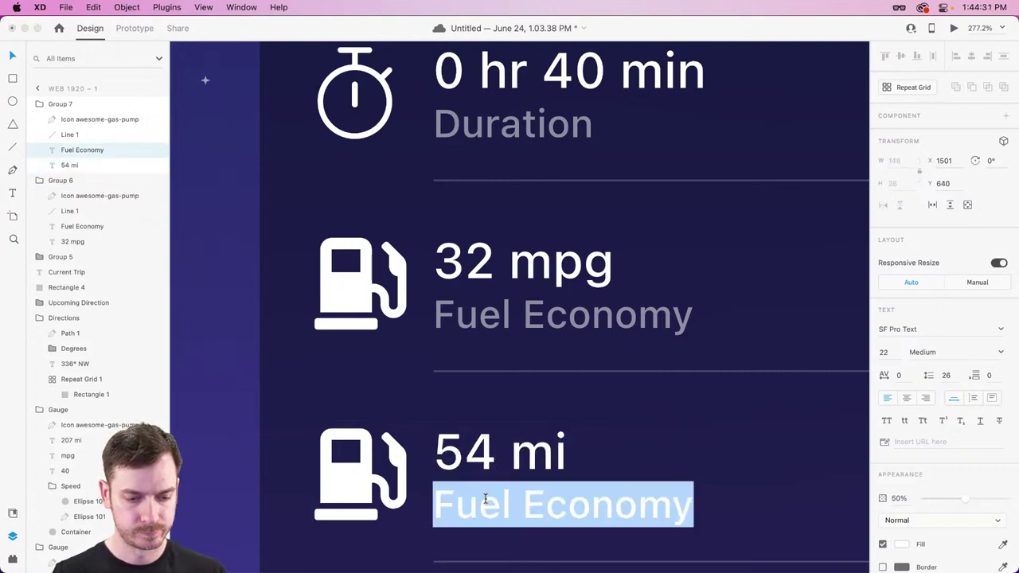
pyautogui.write('Distance')
pyautogui.press('Escape')
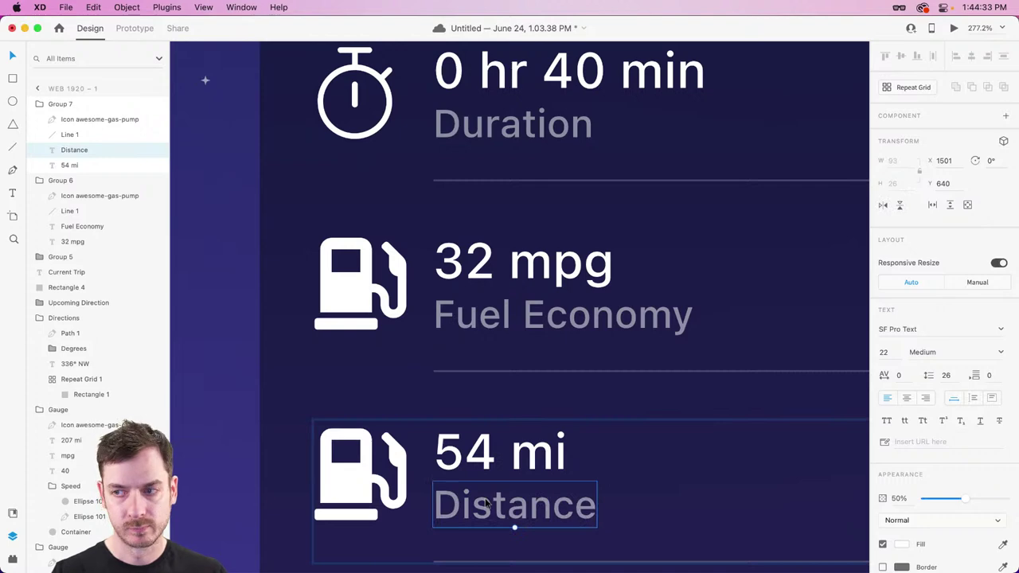
pyautogui.scroll(-5, 478, 495)
pyautogui.click(351, 347)
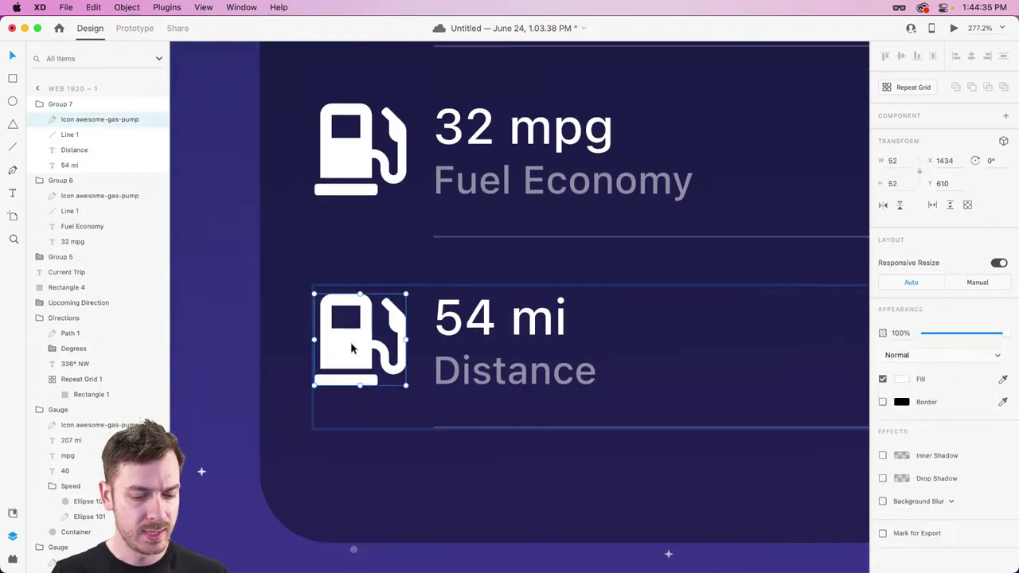
# Search Nucleo for 'path' after 'distance' finds nothing, and choose the journey path icon.
pyautogui.press('super+alt+p')
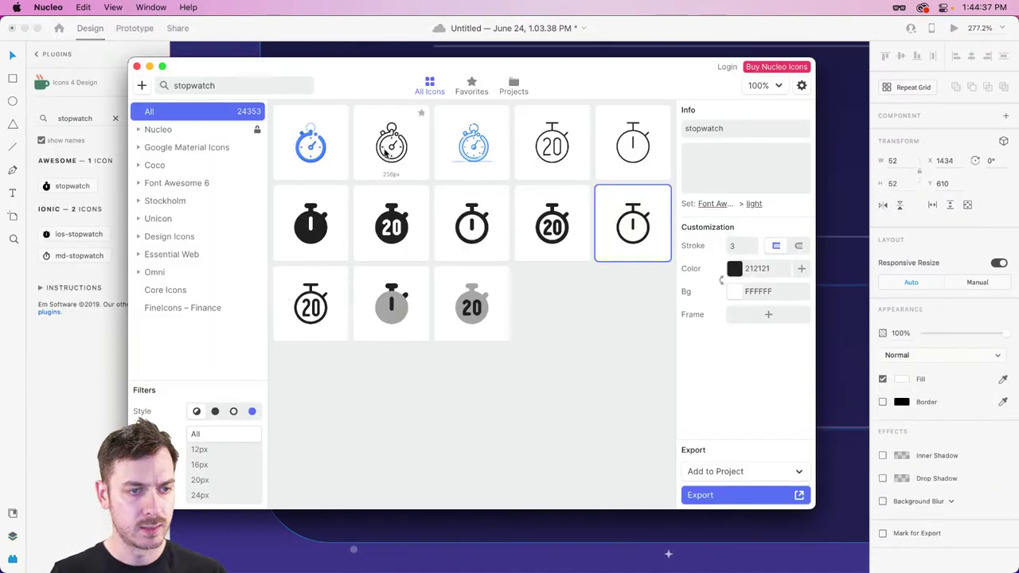
pyautogui.press('super+Tab')
pyautogui.doubleClick(219, 86)
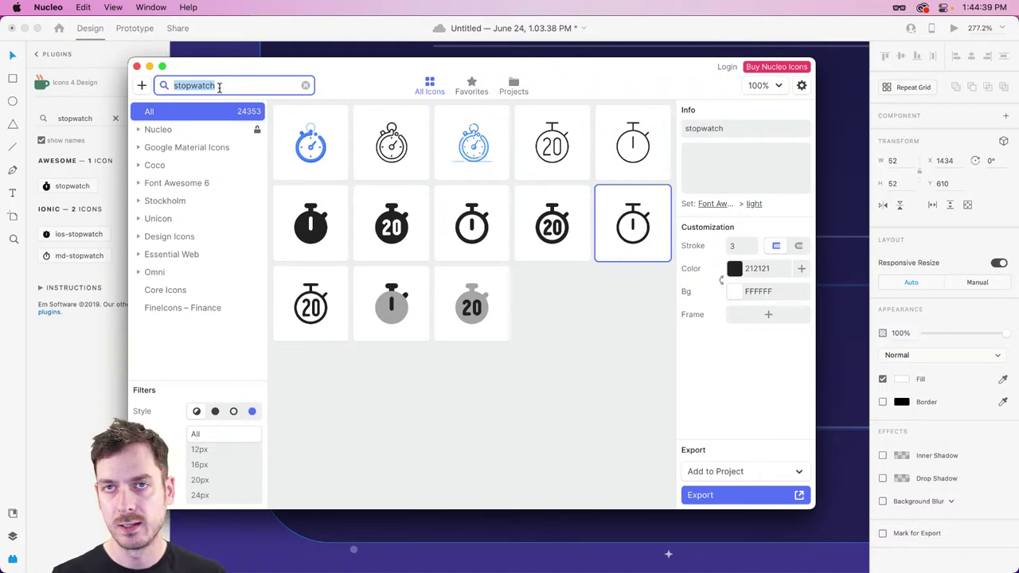
pyautogui.write('di')
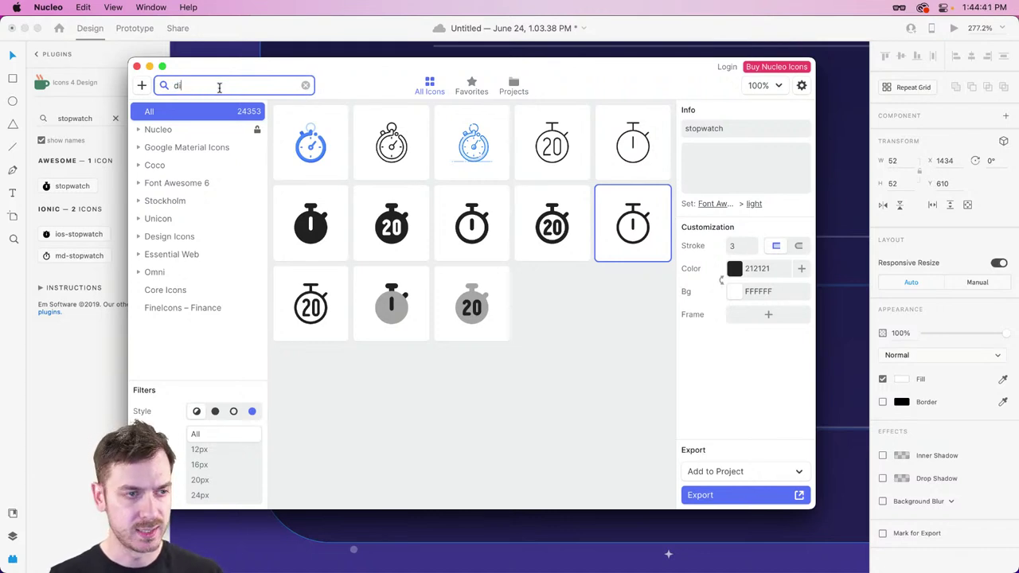
pyautogui.write('stance')
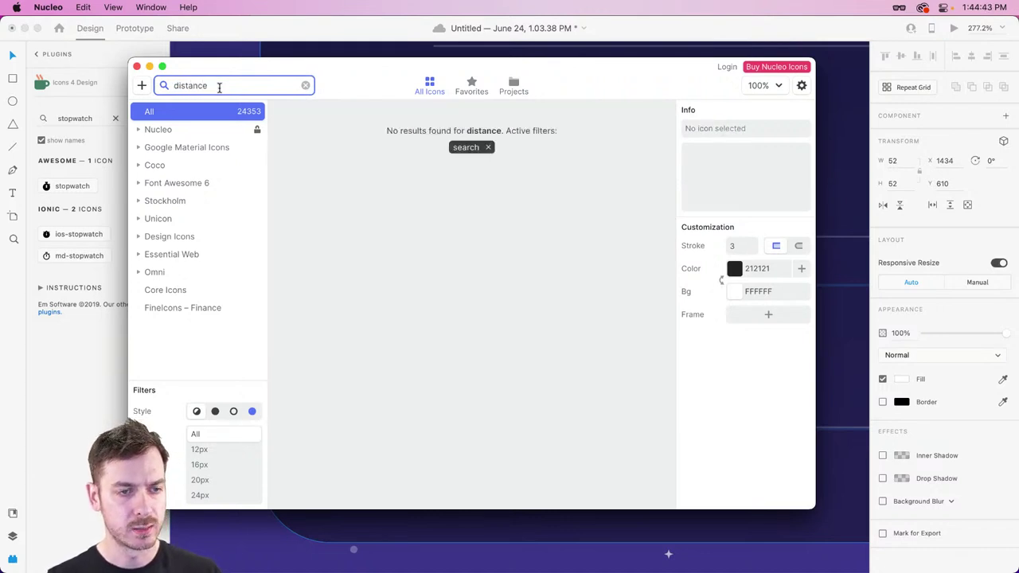
pyautogui.press('Escape')
pyautogui.write('path')
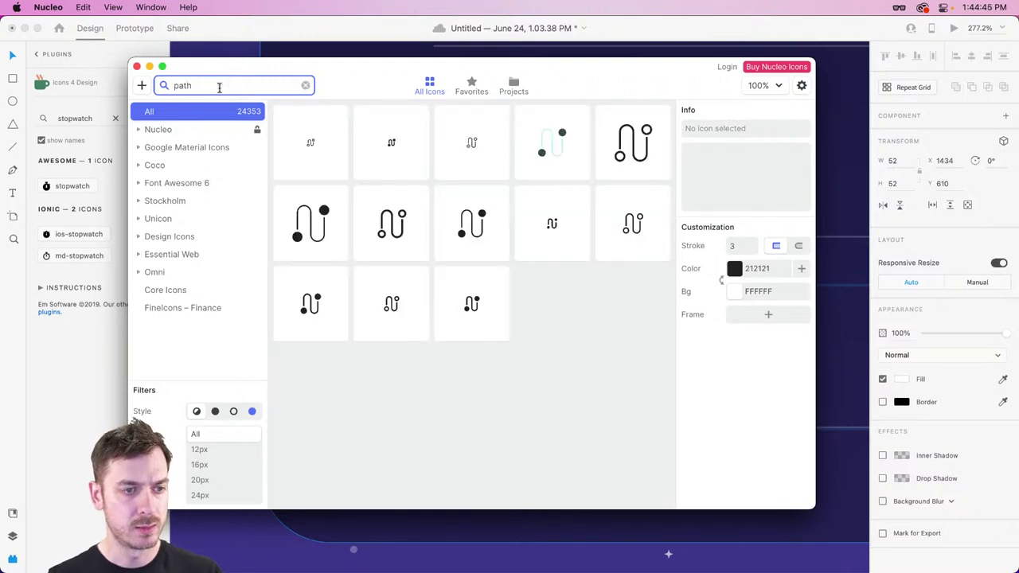
pyautogui.click(479, 231)
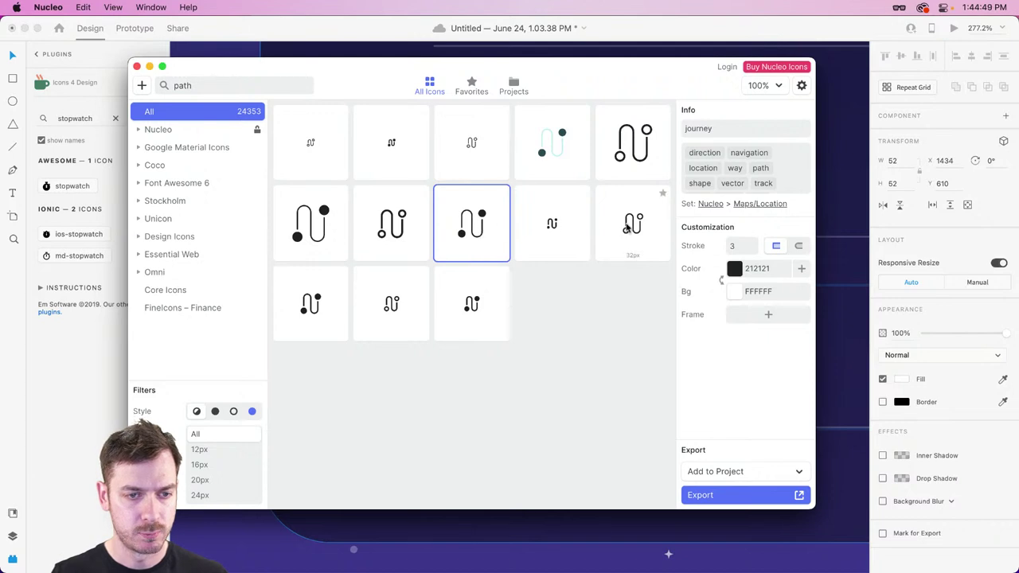
pyautogui.click(625, 225)
pyautogui.click(479, 226)
pyautogui.click(390, 293)
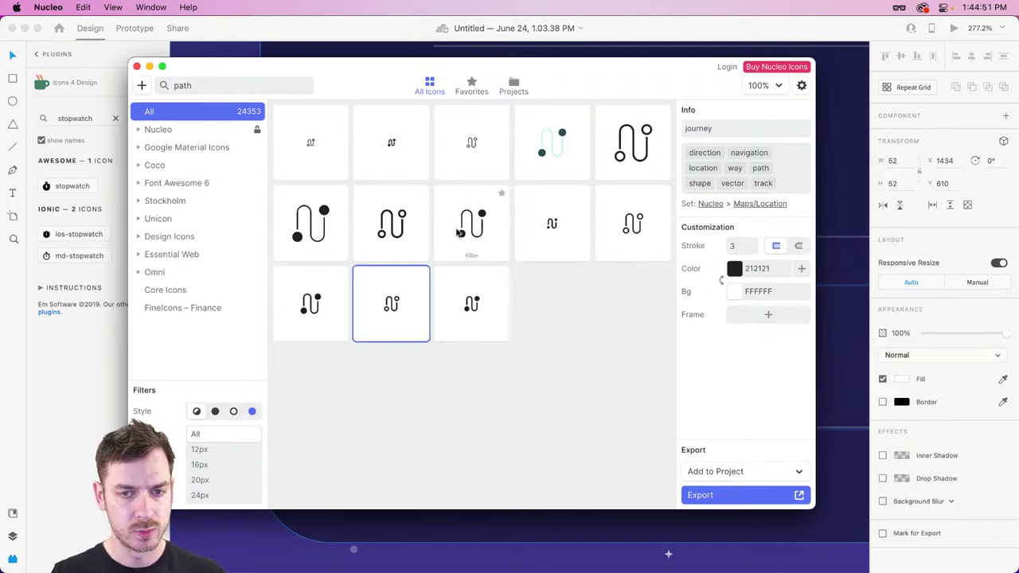
pyautogui.click(461, 232)
# Drag the journey icon into XD over the 54 mi row's gas-pump icon.
pyautogui.press('Escape')
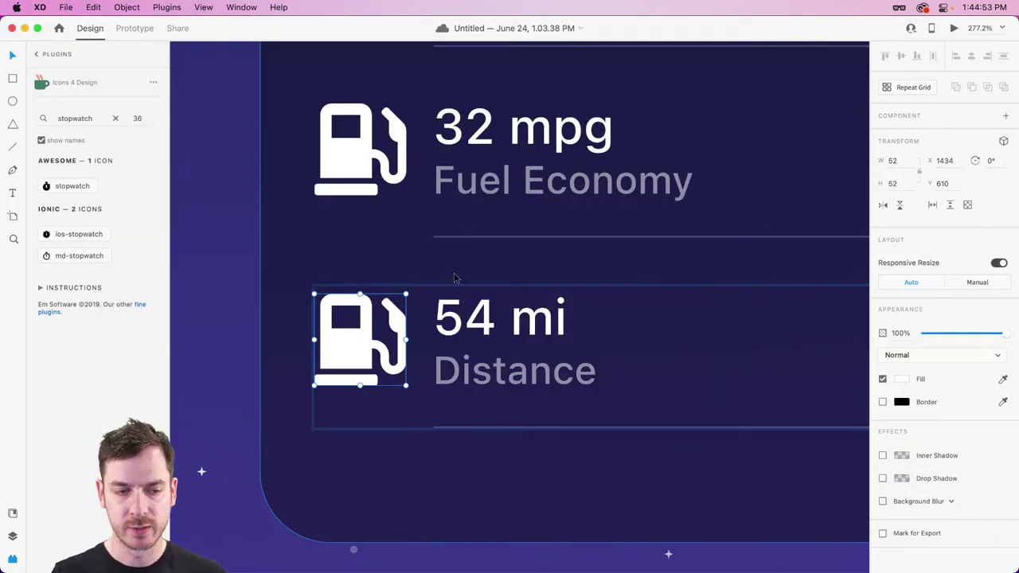
pyautogui.press('super+Tab')
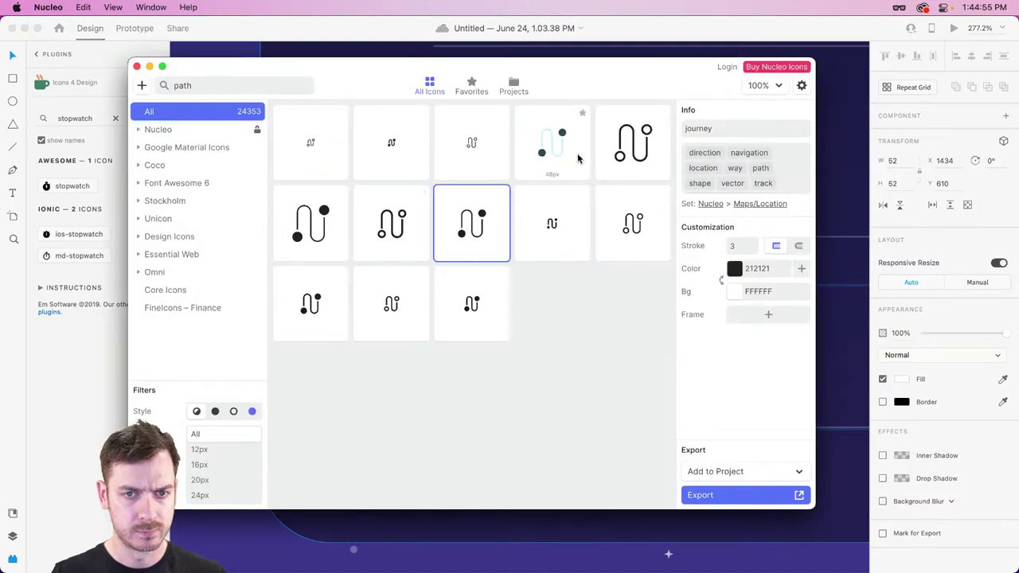
pyautogui.moveTo(524, 259); pyautogui.dragTo(389, 325)
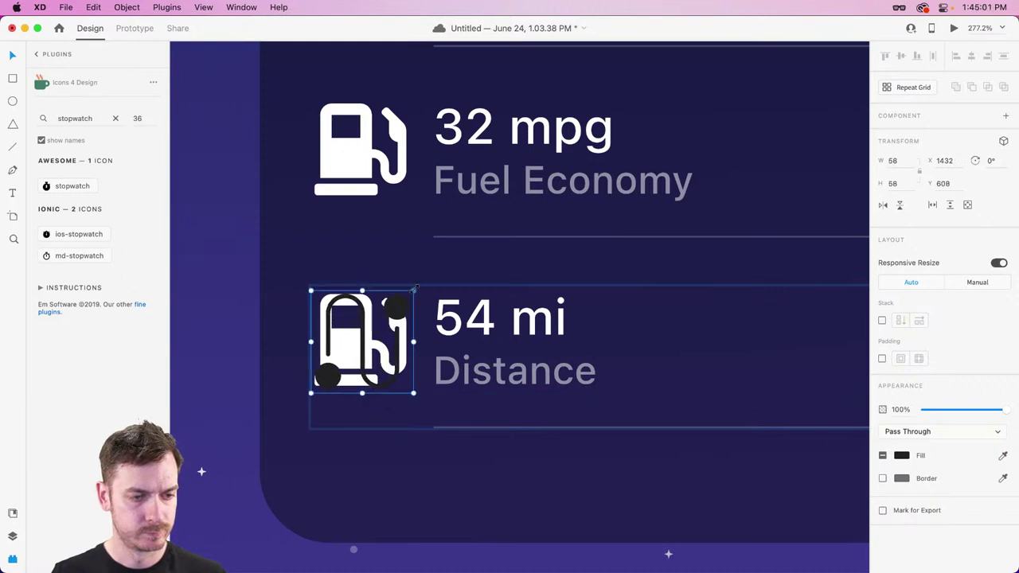
# Search Nucleo for 'direction' and browse the results, then return to XD's layers list.
pyautogui.press('super+Tab')
pyautogui.click(168, 86)
pyautogui.write('direc')
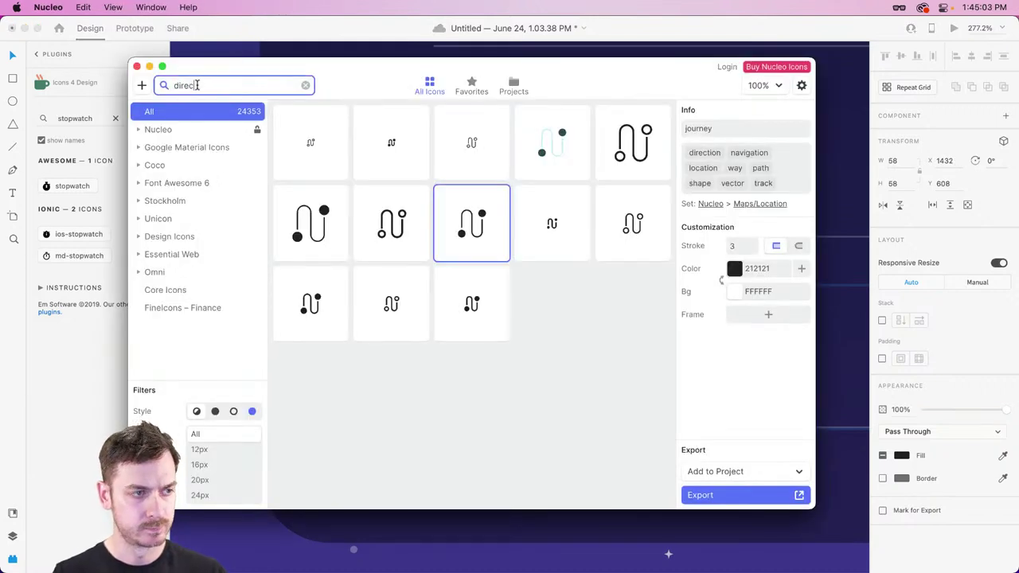
pyautogui.write('tion')
pyautogui.scroll(-3, 576, 265)
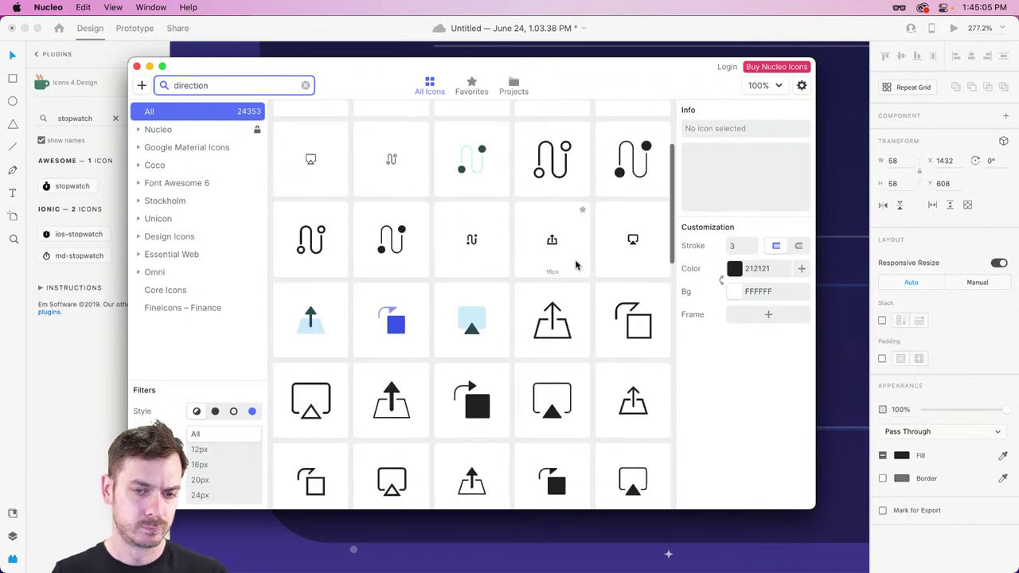
pyautogui.click(569, 159)
pyautogui.scroll(-10, 541, 182)
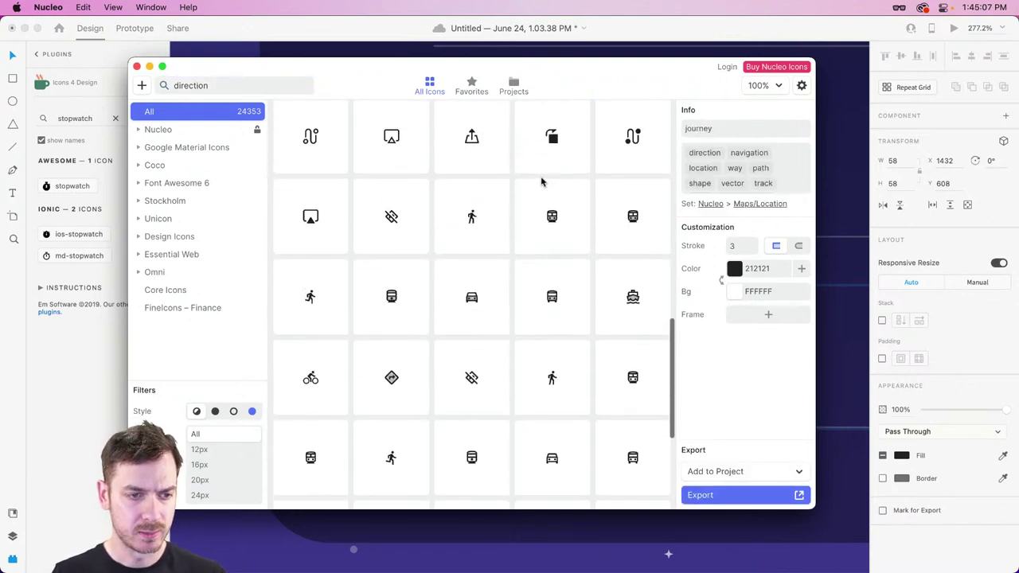
pyautogui.scroll(-3, 544, 159)
pyautogui.press('super+Tab')
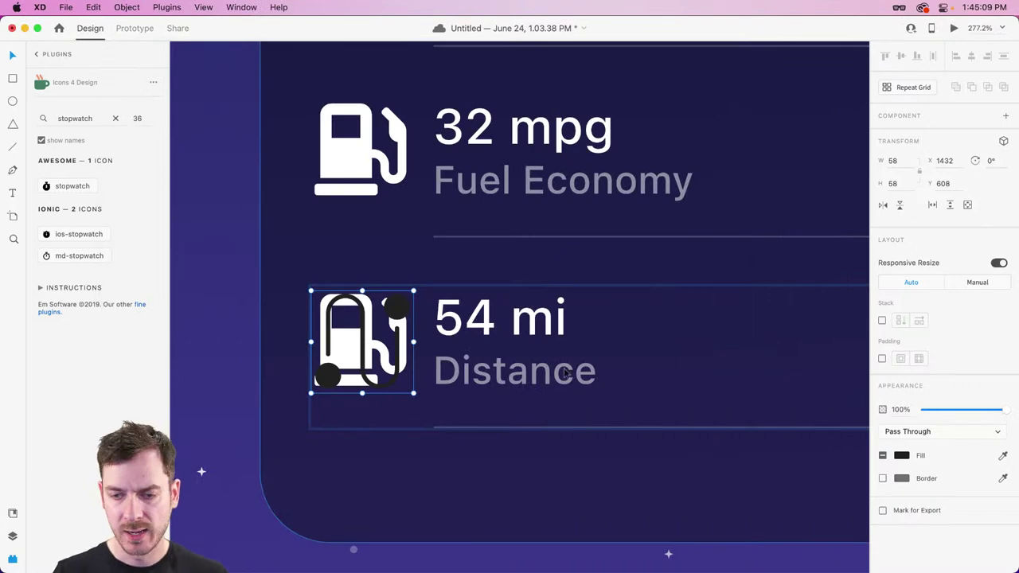
pyautogui.press('super+y')
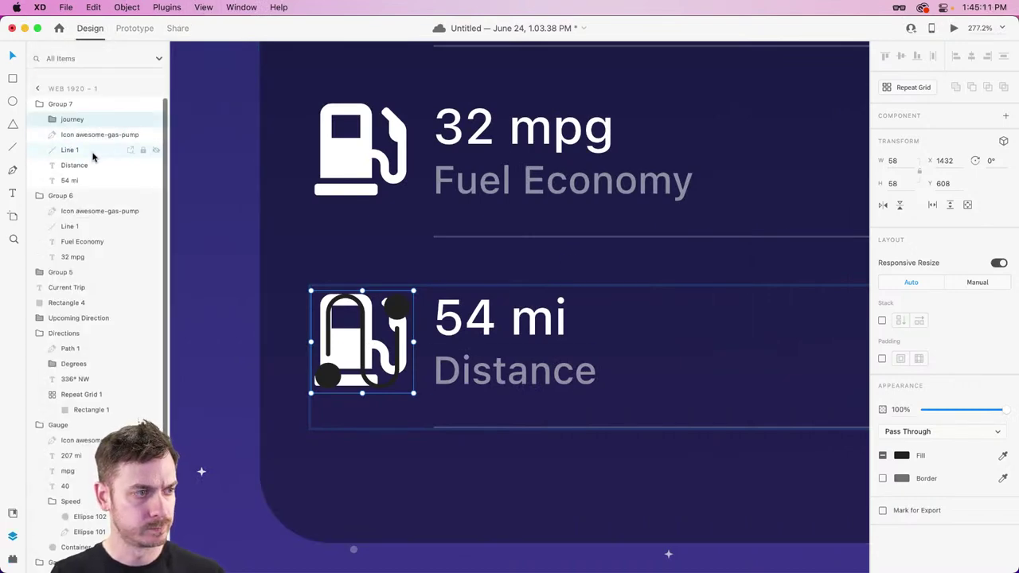
# Delete the old gas-pump icon and set the journey icon's fill to white #FFFFFF.
pyautogui.press('Delete')
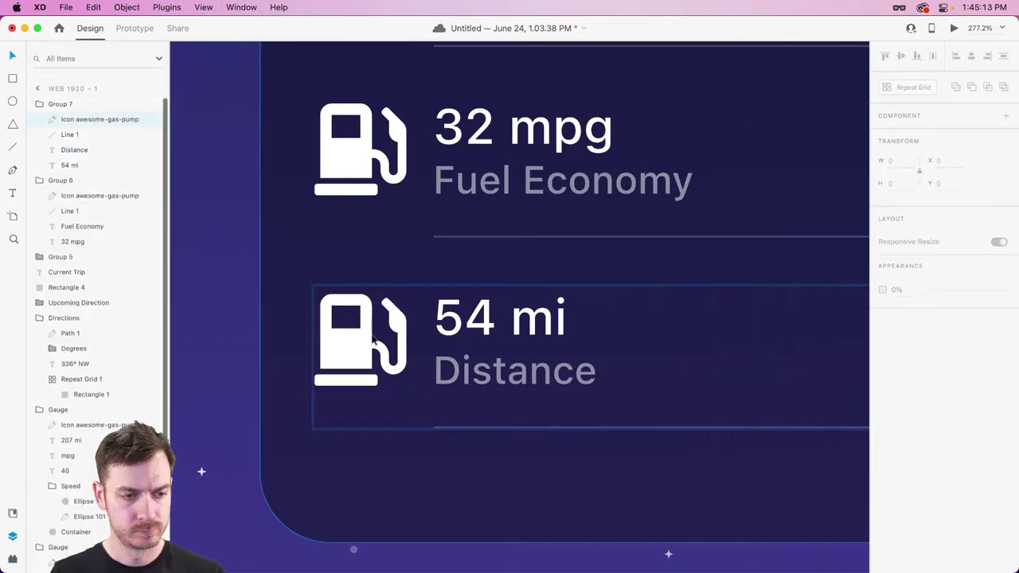
pyautogui.press('super+z')
pyautogui.click(80, 136)
pyautogui.press('Delete')
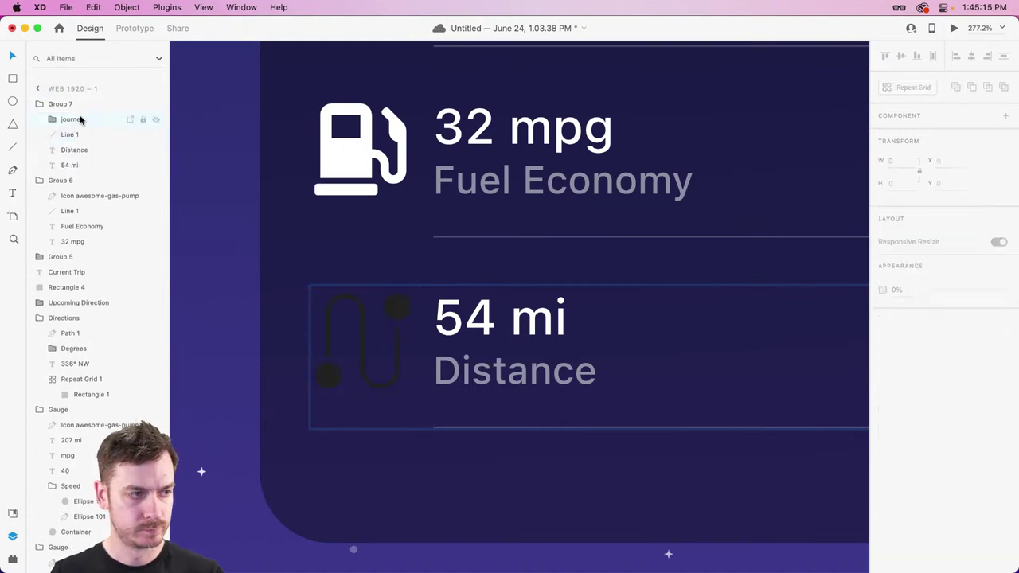
pyautogui.click(80, 119)
pyautogui.click(901, 455)
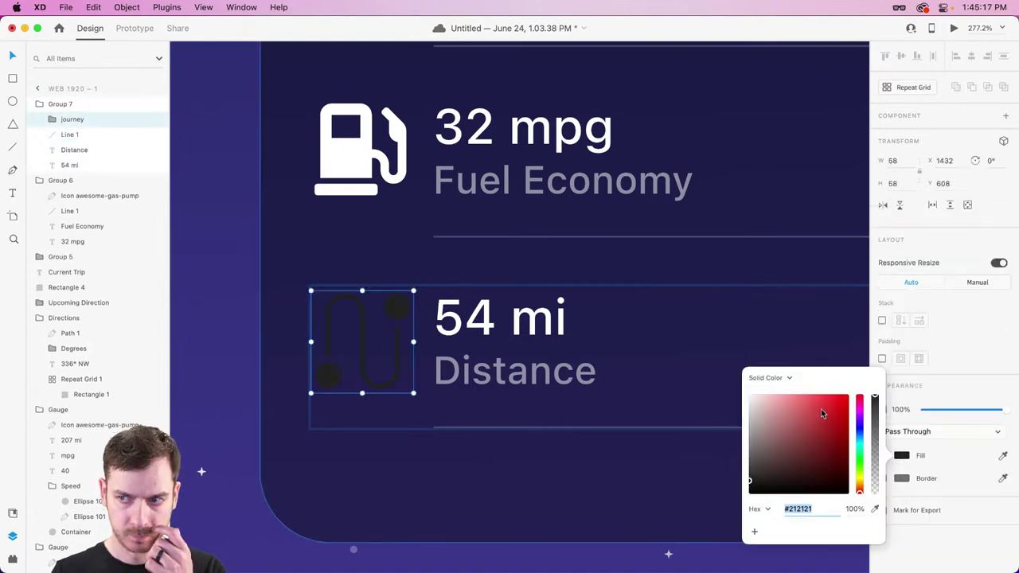
pyautogui.moveTo(804, 421); pyautogui.dragTo(470, 293)
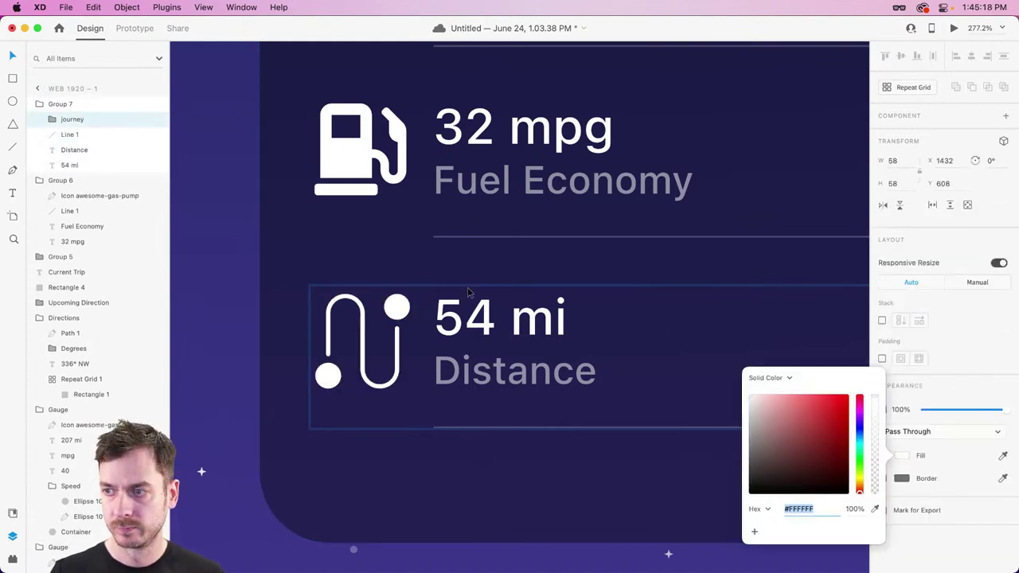
pyautogui.click(358, 325)
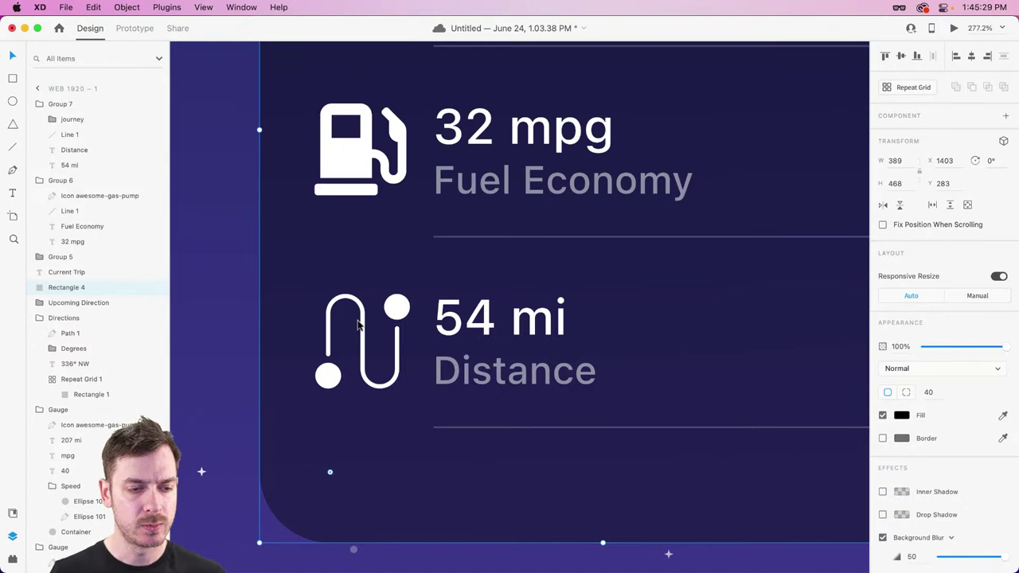
# Save the document with Cmd+S and bring up the Icons 4 Design plugin.
pyautogui.click(404, 313)
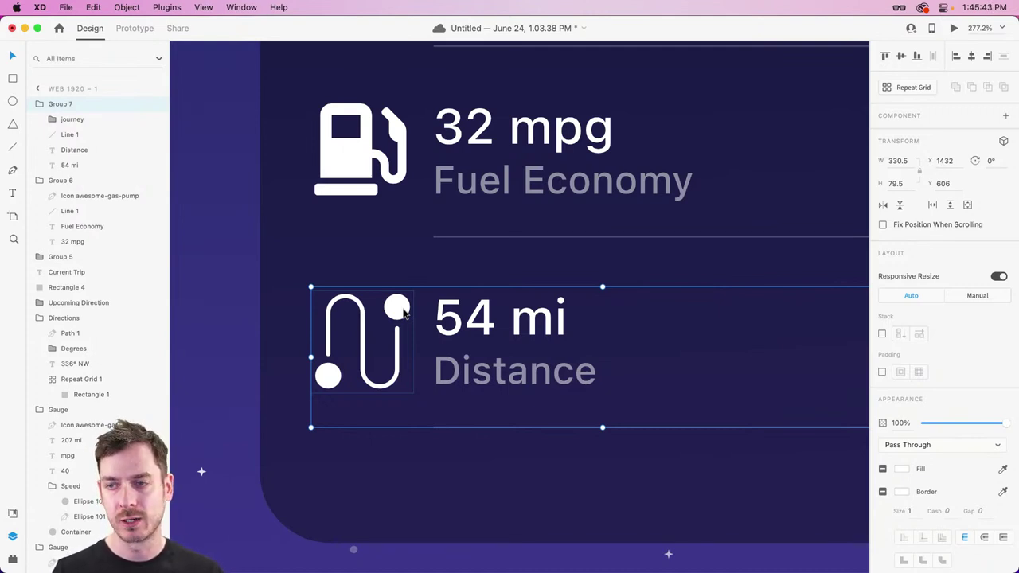
pyautogui.press('super+s')
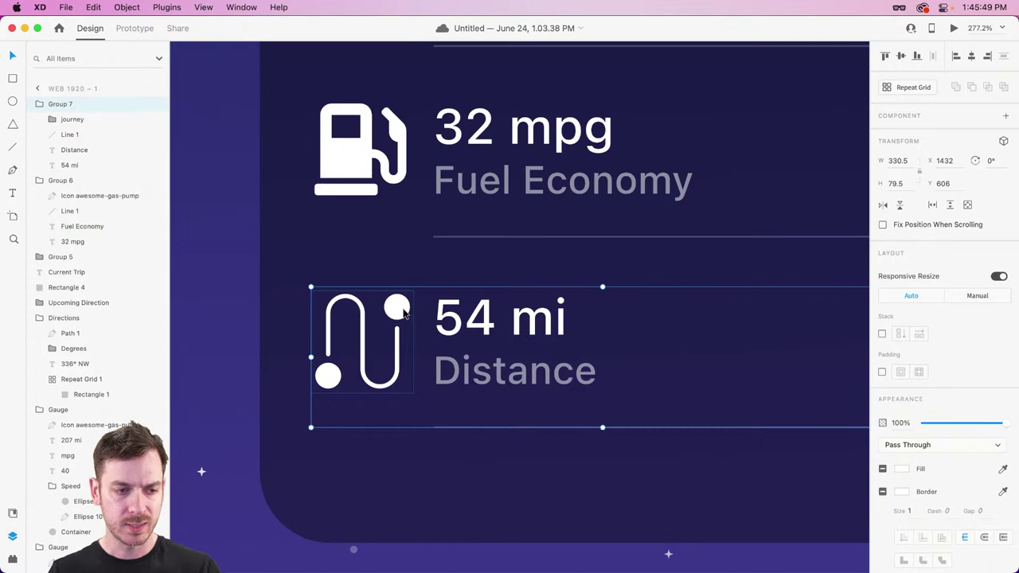
pyautogui.doubleClick(402, 310)
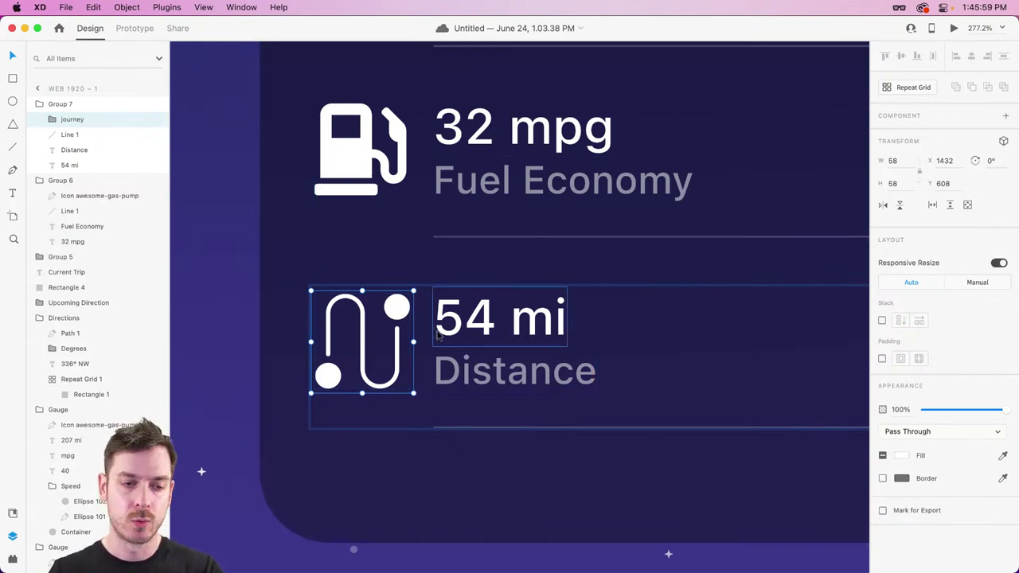
pyautogui.click(483, 336)
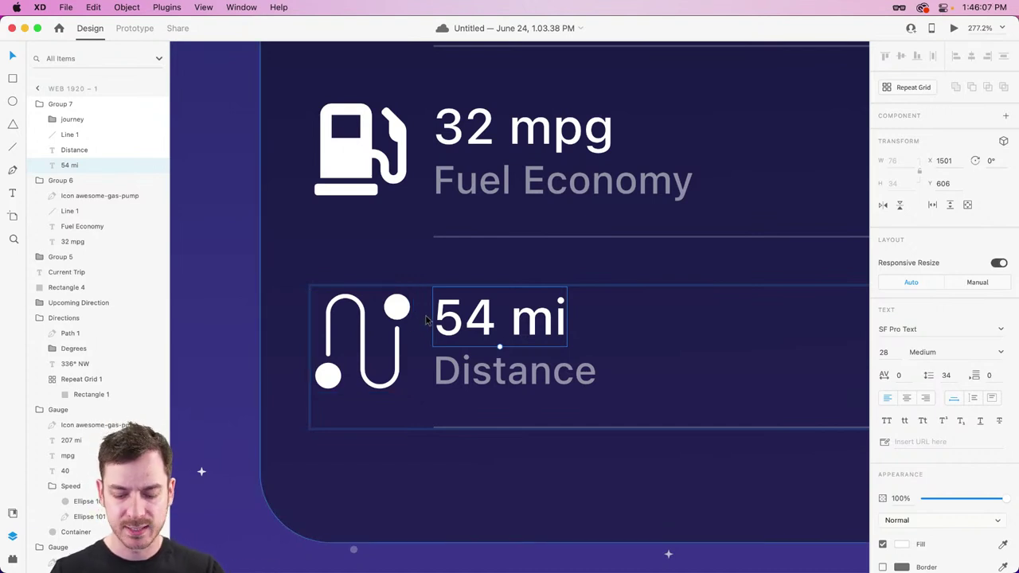
pyautogui.press('super+alt+p')
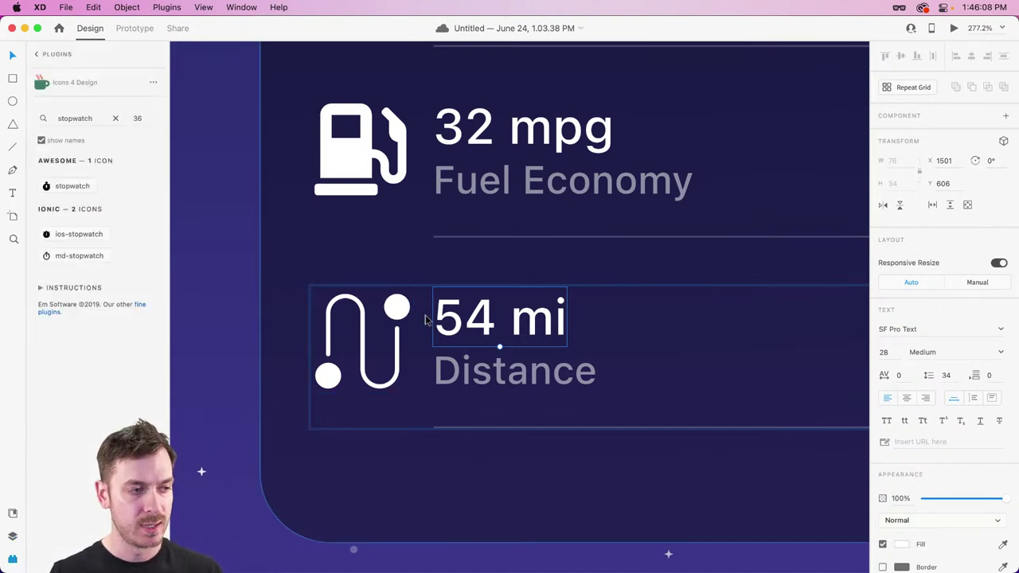
# Insert a stopwatch icon from the plugin, then undo the insertion.
pyautogui.click(72, 187)
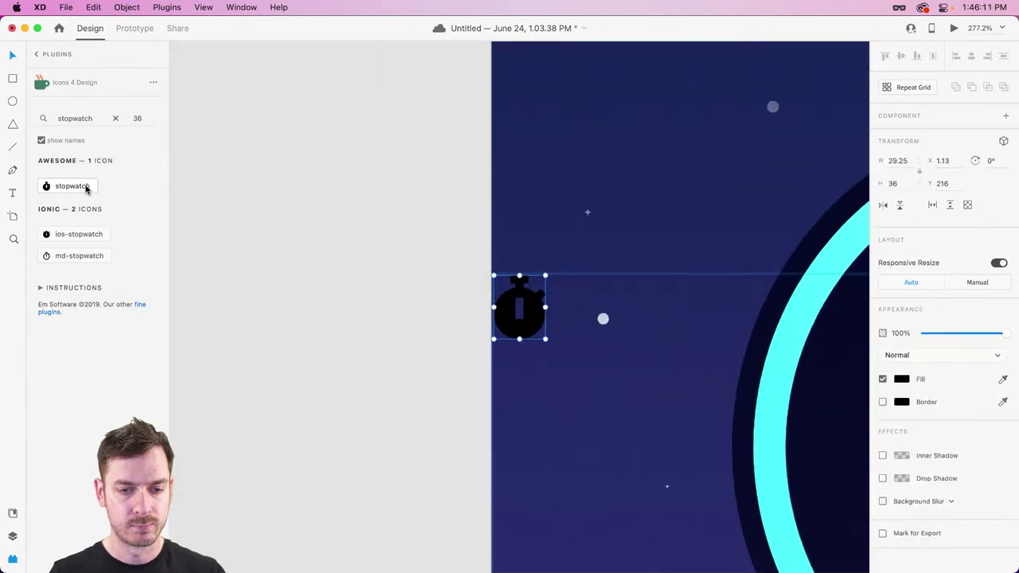
pyautogui.scroll(-6, 593, 328)
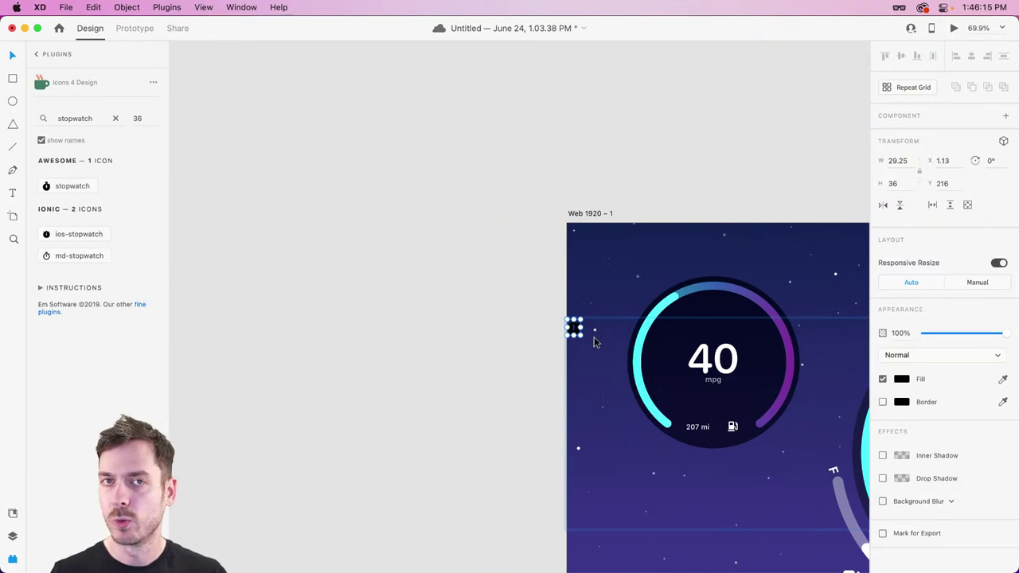
pyautogui.scroll(5, 594, 336)
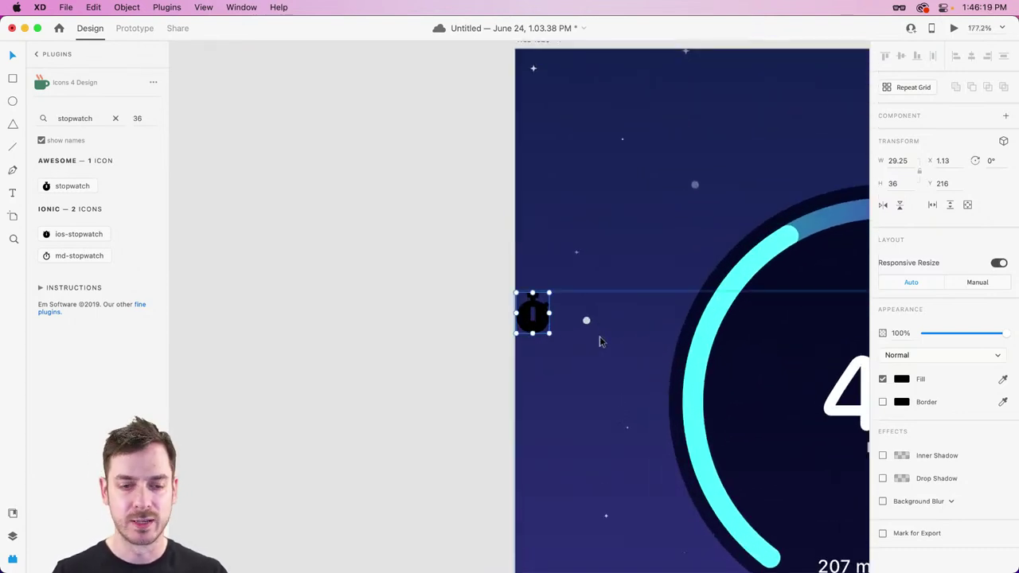
pyautogui.press('super+z')
# Delete the divider line under the 54 mi Distance row.
pyautogui.hscroll(15, 719, 375)
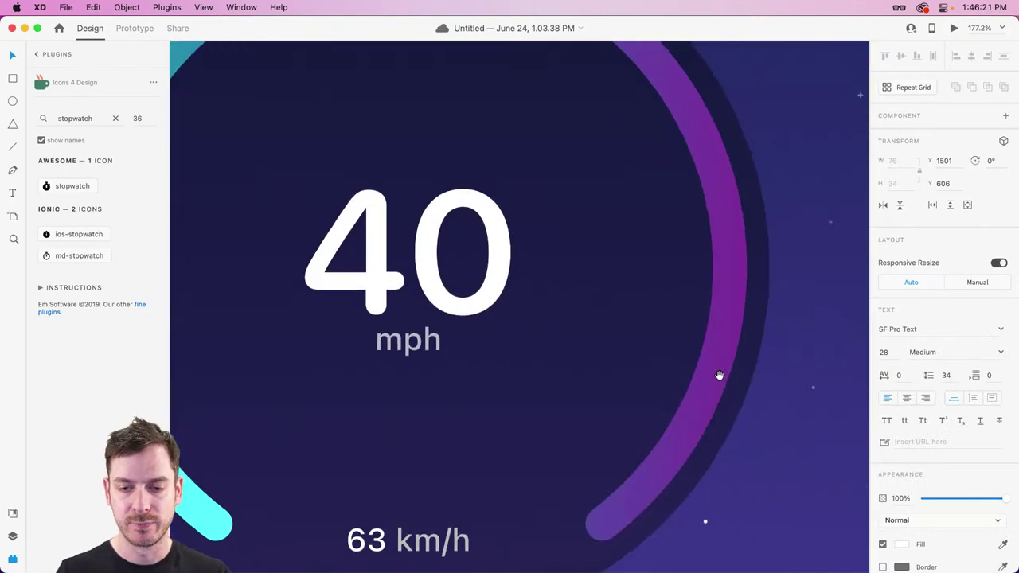
pyautogui.hscroll(15, 719, 374)
pyautogui.hscroll(-2, 393, 289)
pyautogui.click(532, 372)
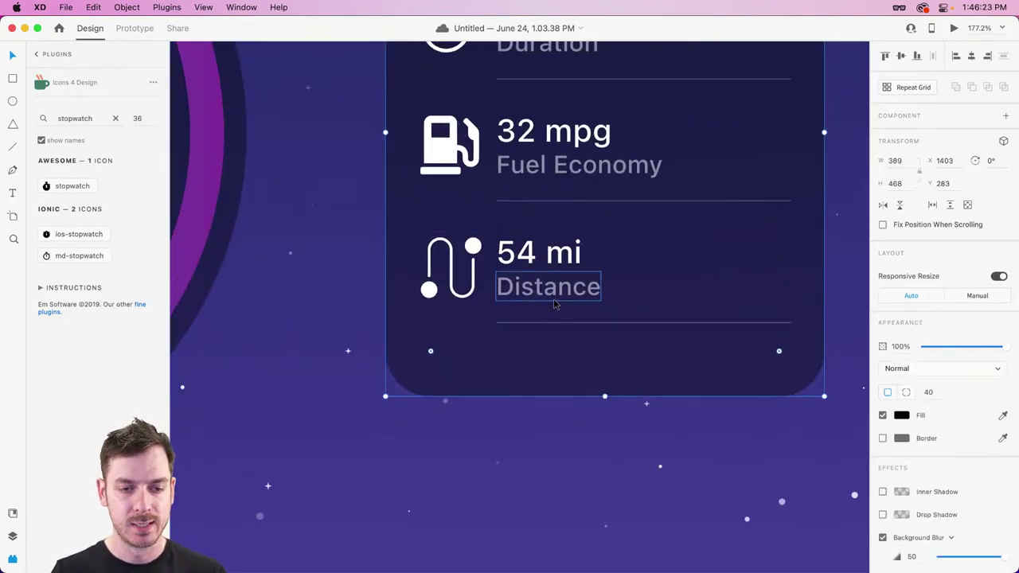
pyautogui.click(620, 323)
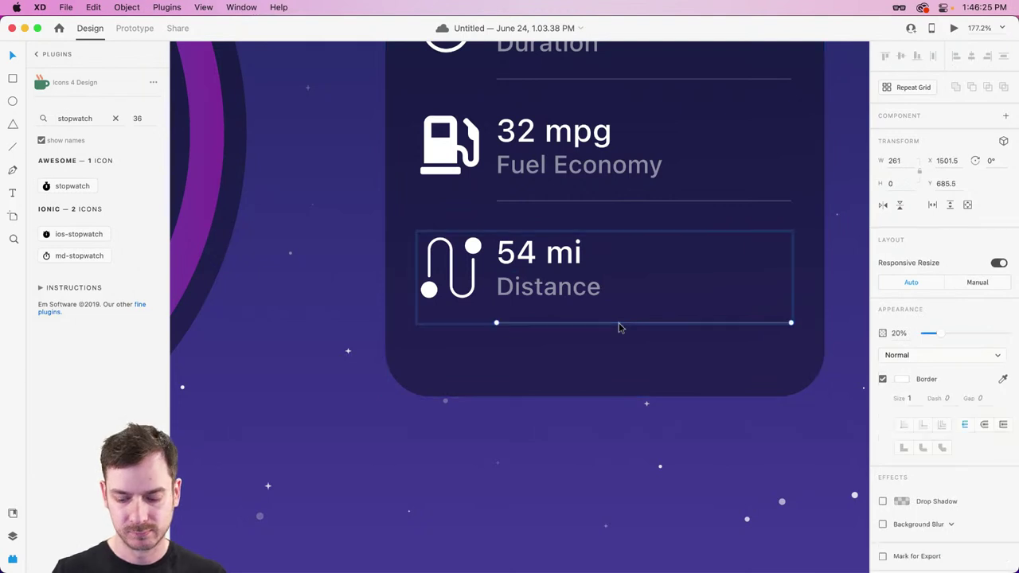
pyautogui.press('Delete')
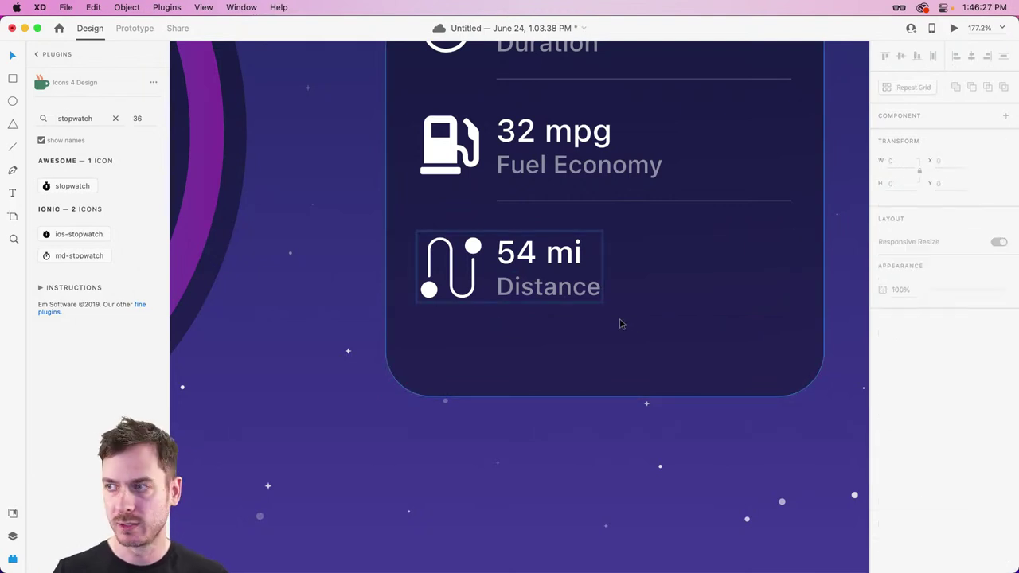
pyautogui.click(650, 364)
pyautogui.click(610, 385)
# Shorten the Current Trip card, move its three stat rows up, and trim it to height 407.
pyautogui.moveTo(604, 396); pyautogui.dragTo(592, 347)
pyautogui.scroll(5, 581, 312)
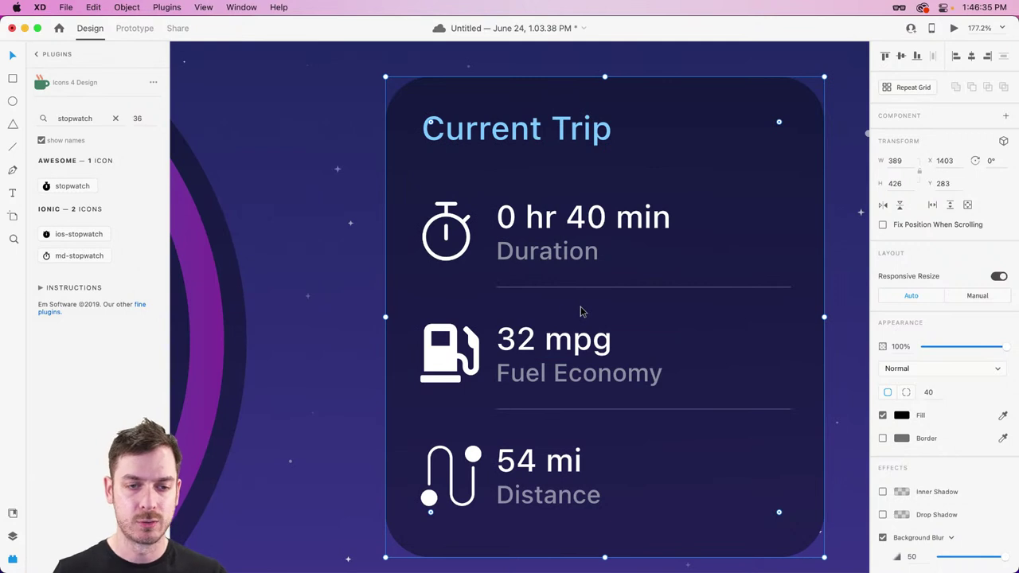
pyautogui.click(525, 239)
pyautogui.keyDown('shift'); pyautogui.click(526, 460); pyautogui.keyUp('shift')
pyautogui.keyDown('shift'); pyautogui.click(534, 372); pyautogui.keyUp('shift')
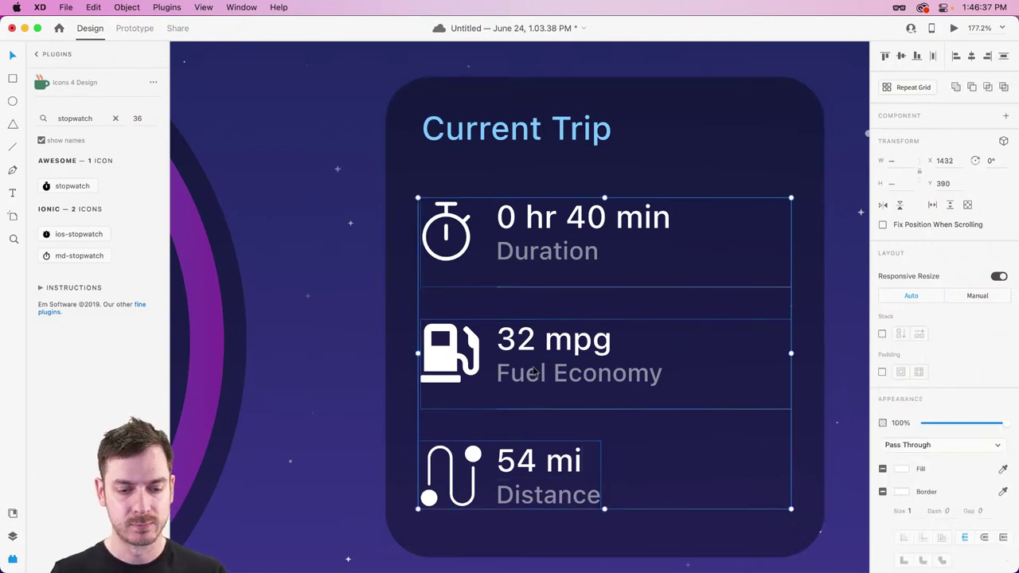
pyautogui.moveTo(534, 372); pyautogui.dragTo(541, 327)
pyautogui.click(597, 548)
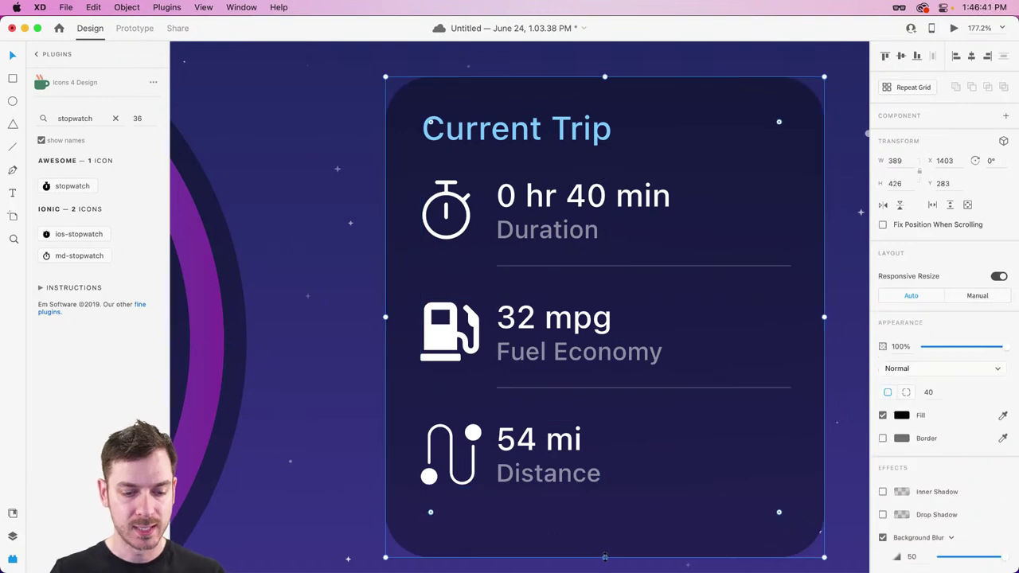
pyautogui.moveTo(604, 557); pyautogui.dragTo(605, 535)
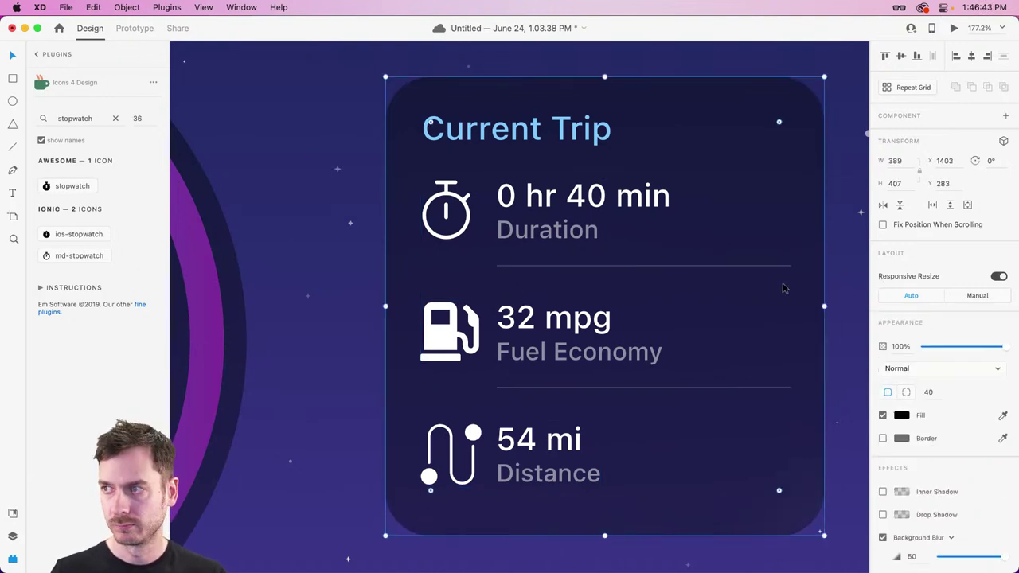
# Check the row dividers and undo an accidental move of the Duration row.
pyautogui.scroll(-5, 685, 343)
pyautogui.scroll(3, 691, 339)
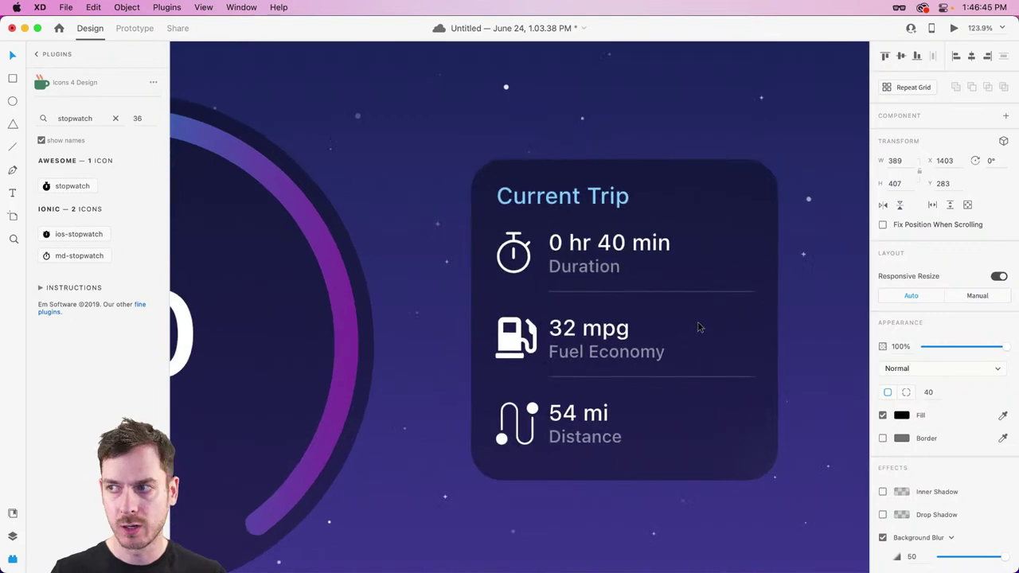
pyautogui.scroll(2, 698, 327)
pyautogui.doubleClick(666, 285)
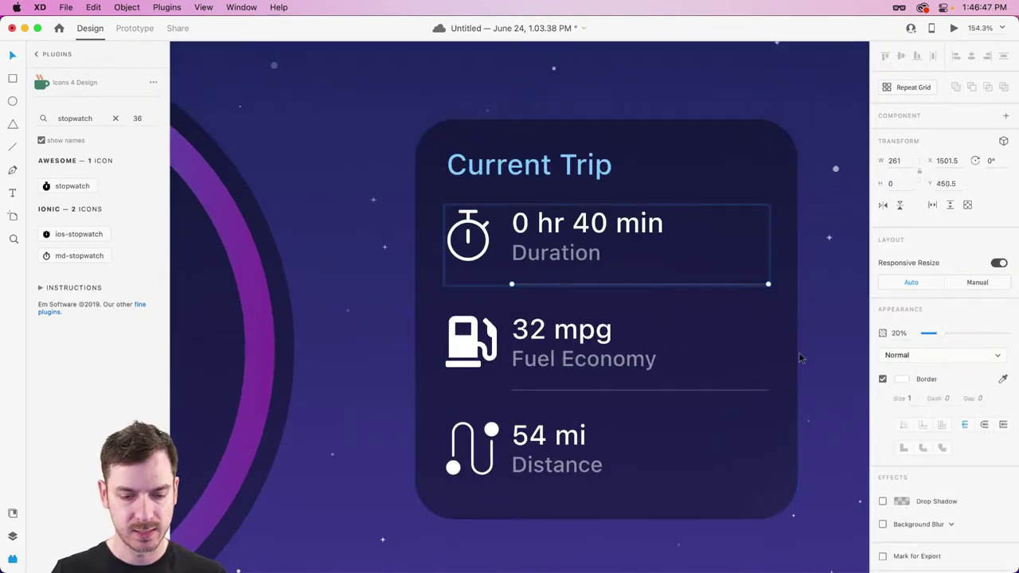
pyautogui.doubleClick(667, 391)
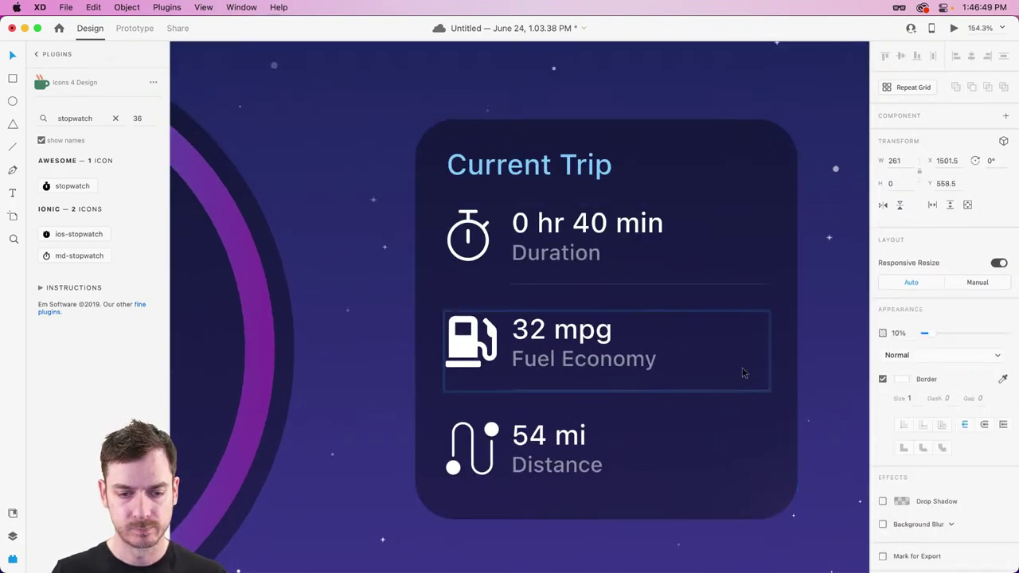
pyautogui.press('Escape')
pyautogui.scroll(-5, 542, 359)
pyautogui.press('Escape')
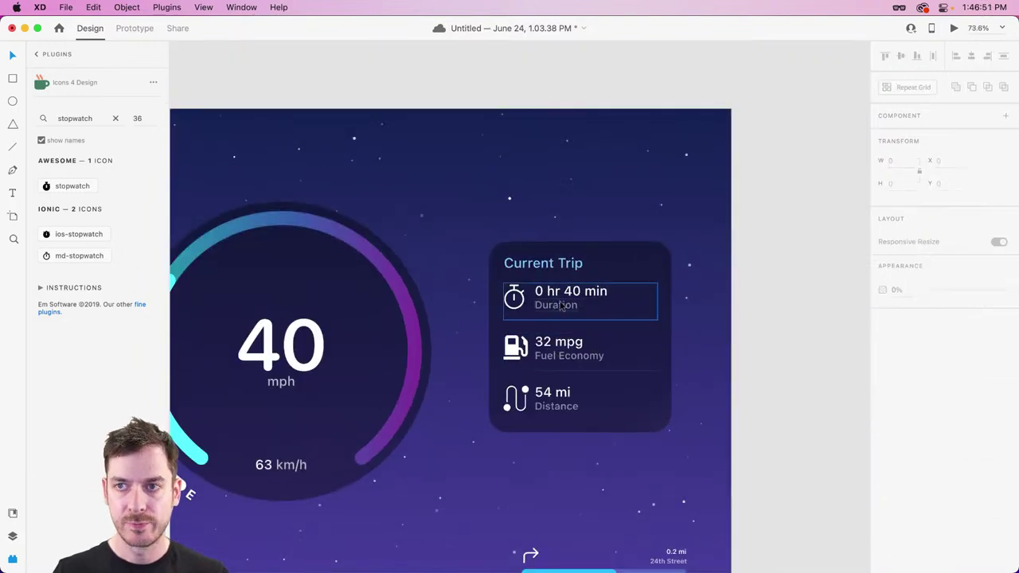
pyautogui.click(561, 305)
pyautogui.click(614, 311)
pyautogui.moveTo(614, 311); pyautogui.dragTo(664, 467)
pyautogui.press('super+z')
# Group the five card layers as 'Card, trip' and fit the Web 1920 artboard in view.
pyautogui.press('super+y')
pyautogui.press('Escape')
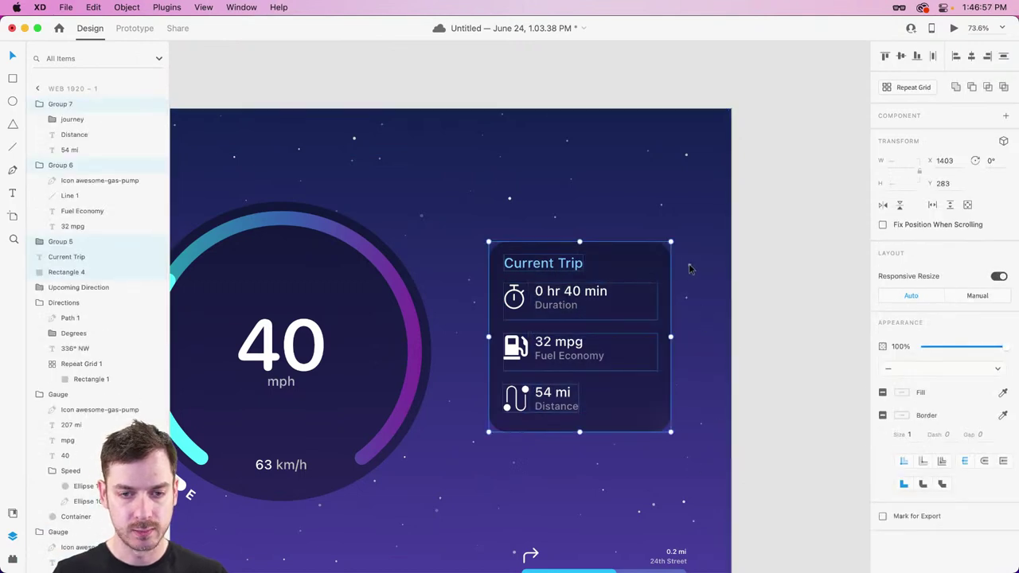
pyautogui.press('super+g')
pyautogui.doubleClick(63, 105)
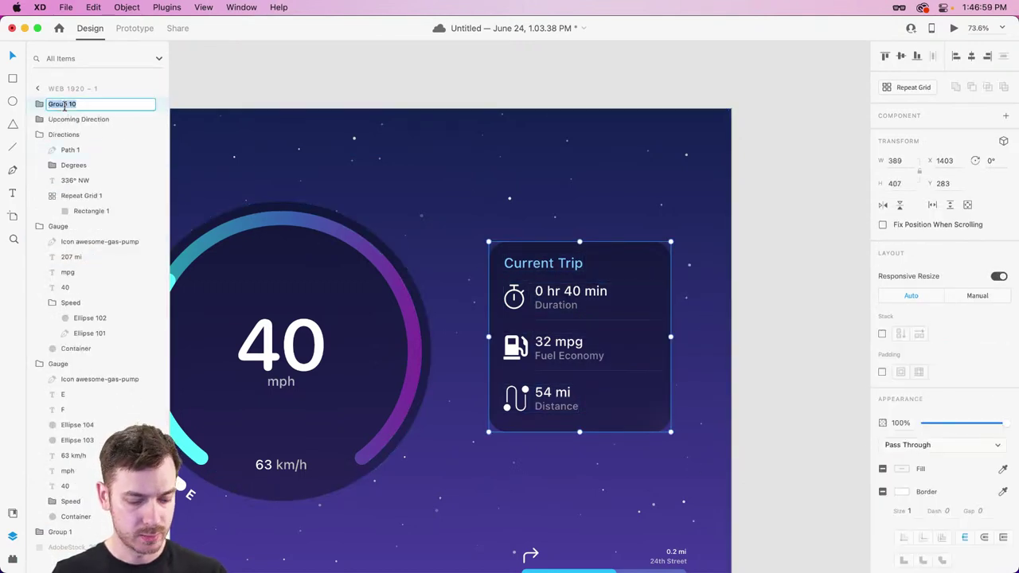
pyautogui.write('Card,')
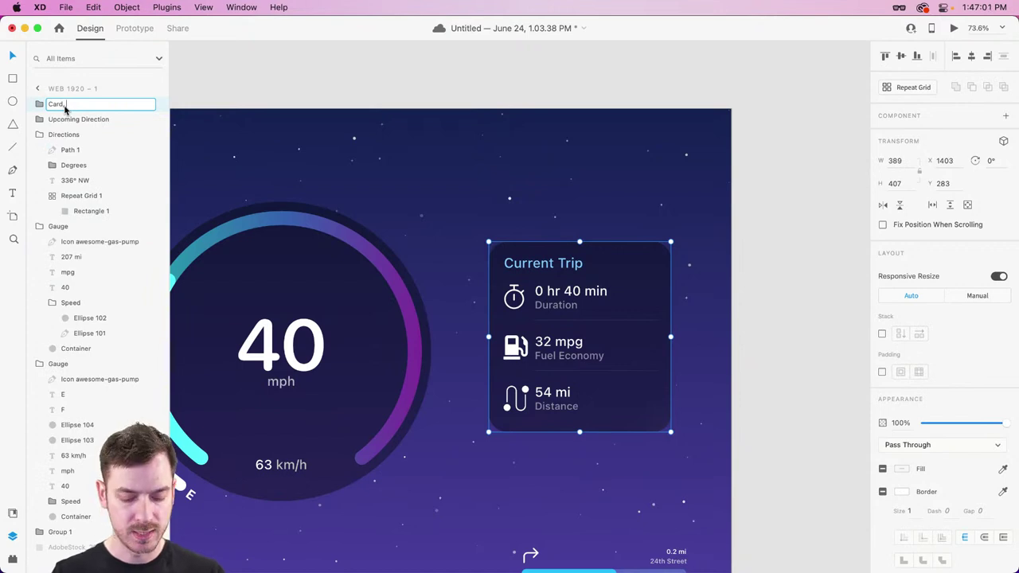
pyautogui.write(' trip')
pyautogui.press('Return')
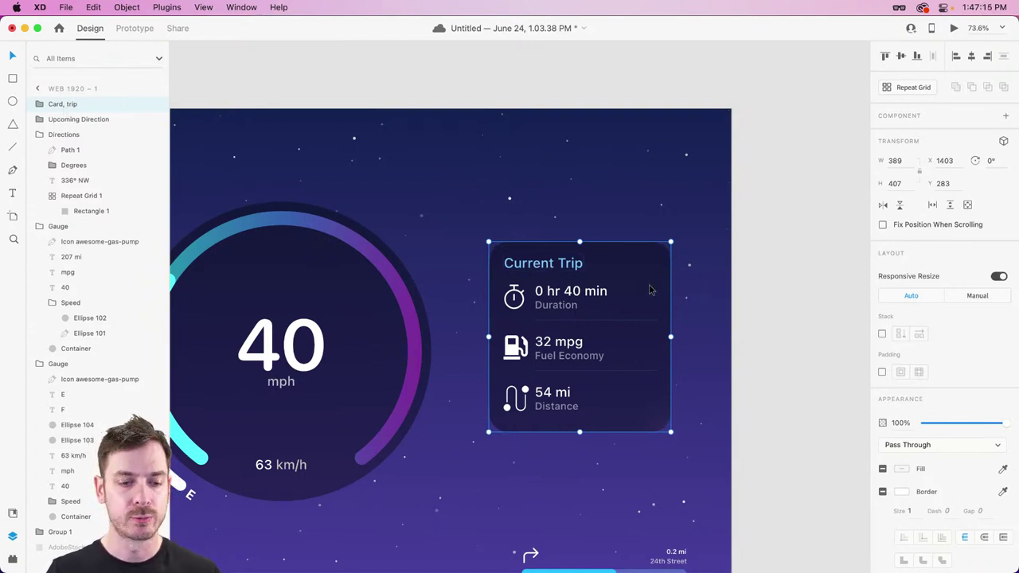
pyautogui.press('super+0')
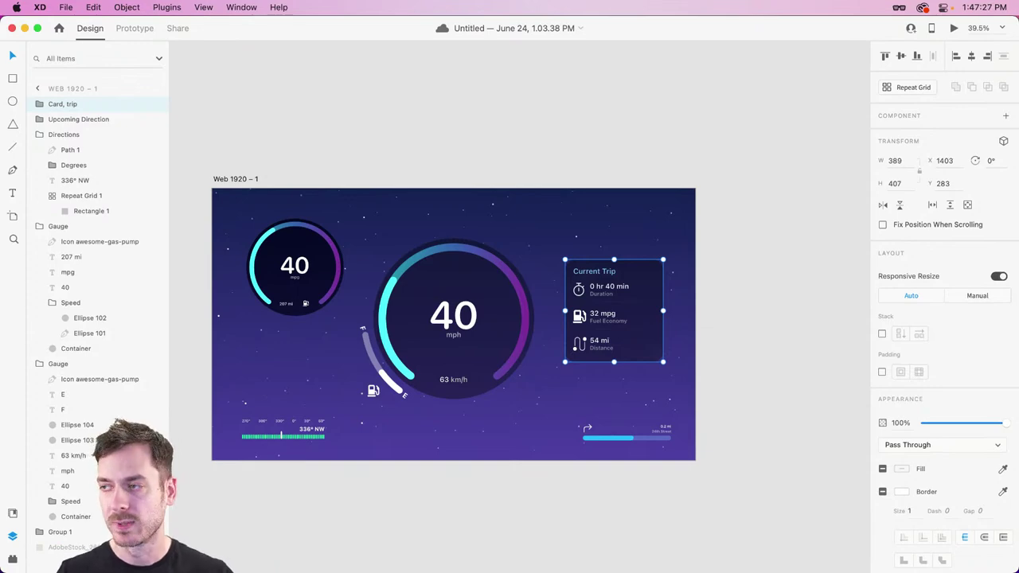
pyautogui.press('super+Tab')
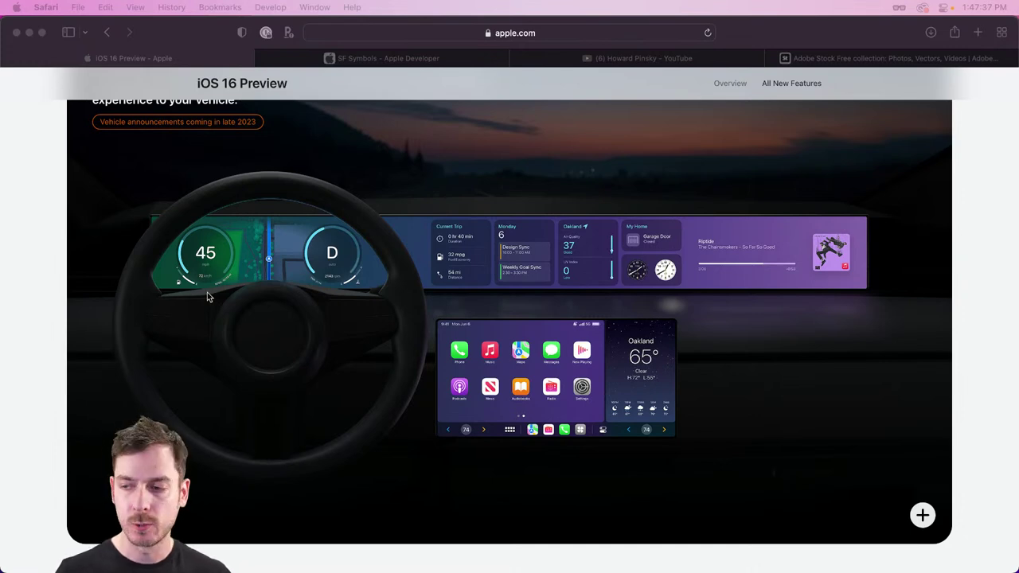
pyautogui.press('super+Tab')
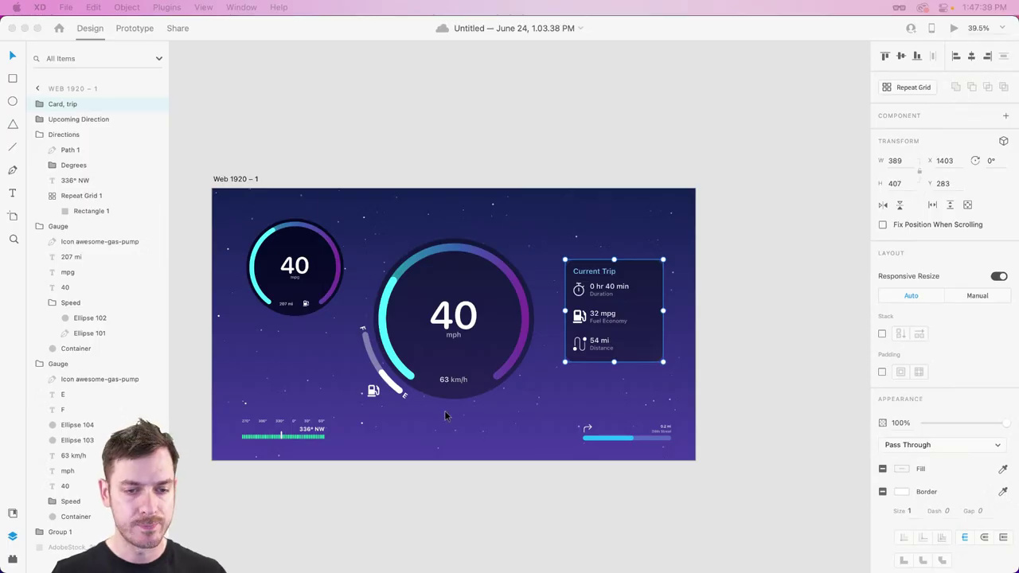
pyautogui.scroll(4, 593, 395)
pyautogui.scroll(5, 593, 396)
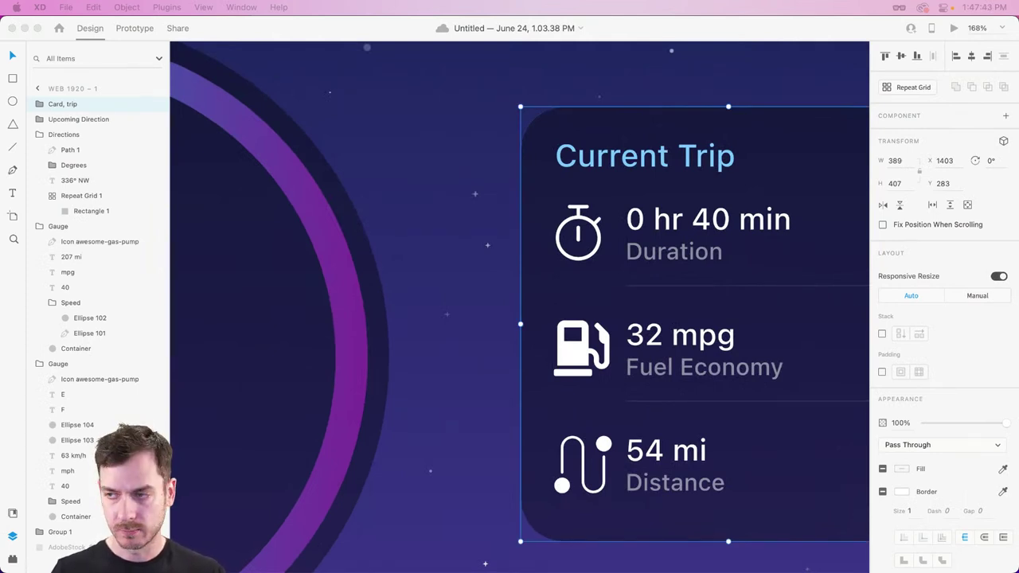
# Reopen Icons 4 Design from the plugin list, clear its stopwatch search, and switch to Nucleo.
pyautogui.click(12, 558)
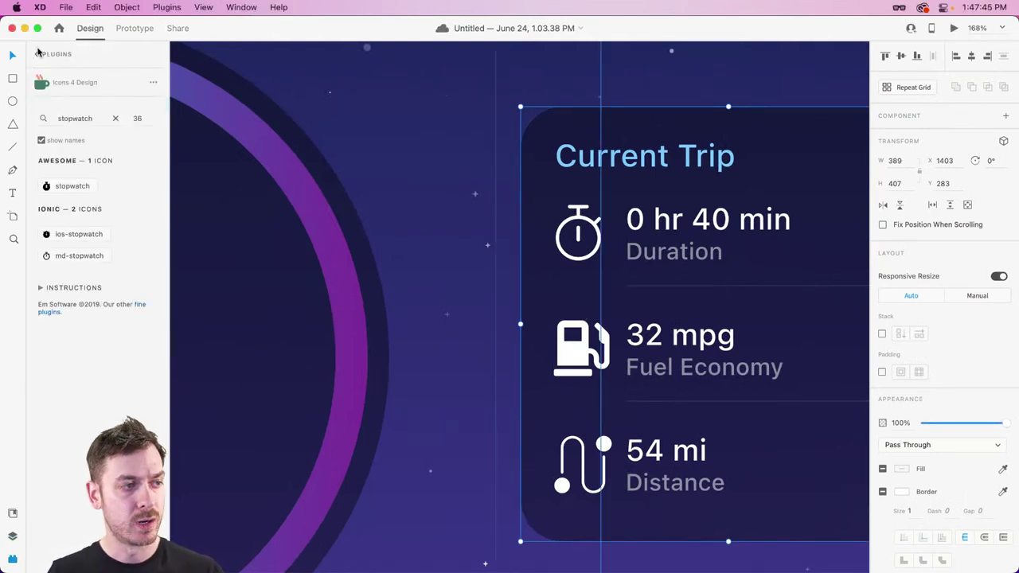
pyautogui.click(39, 54)
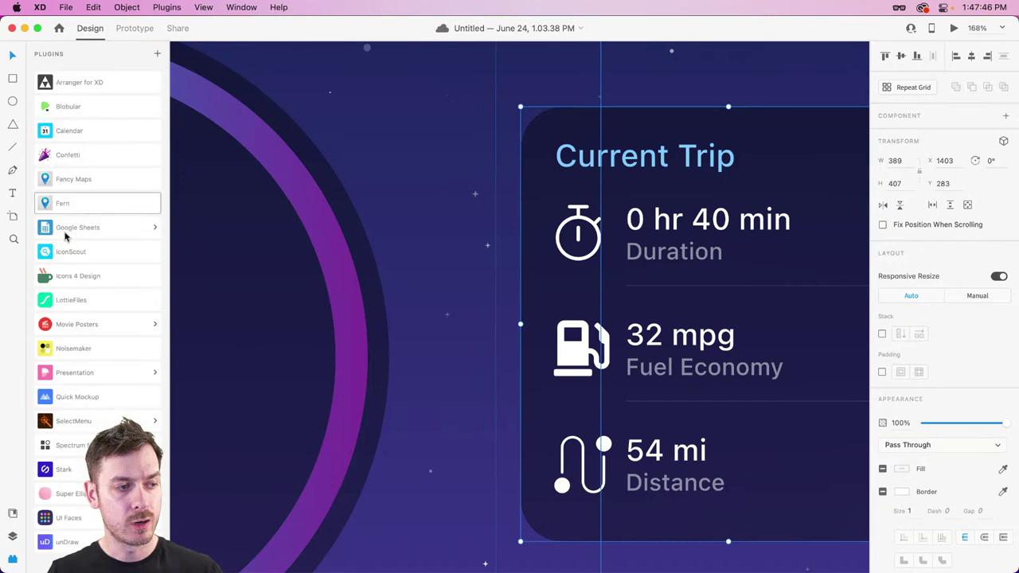
pyautogui.click(69, 276)
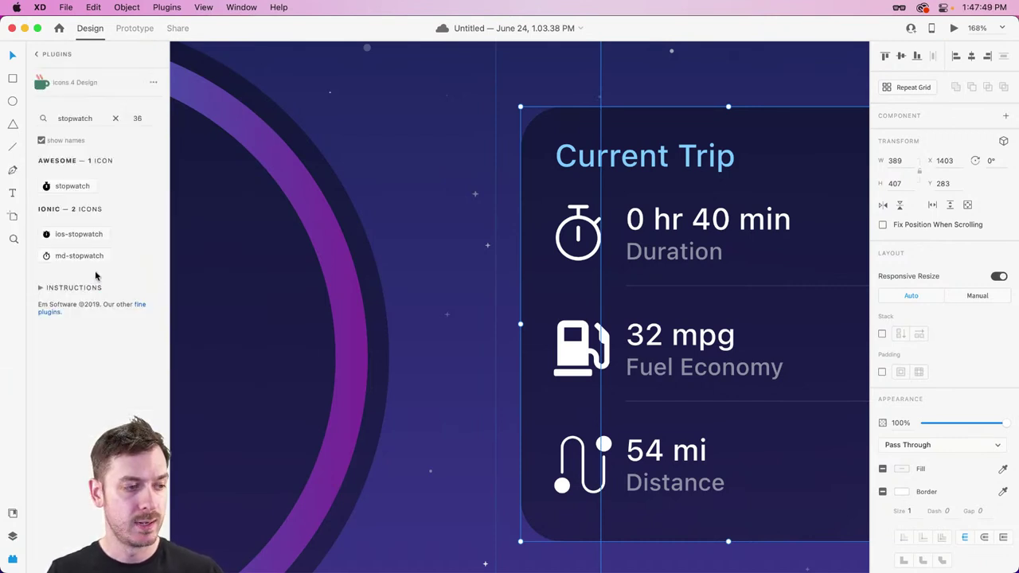
pyautogui.doubleClick(92, 119)
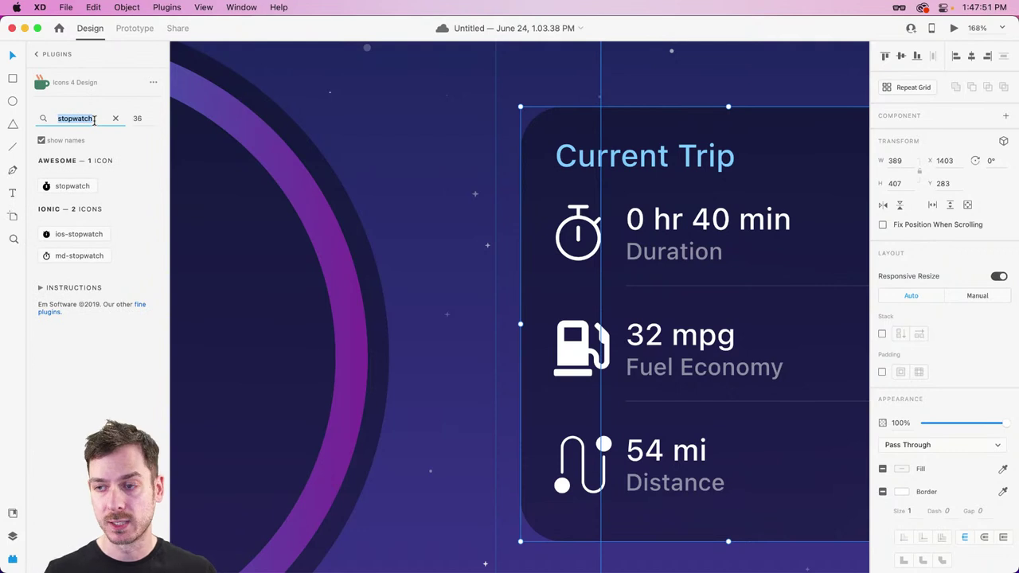
pyautogui.press('BackSpace')
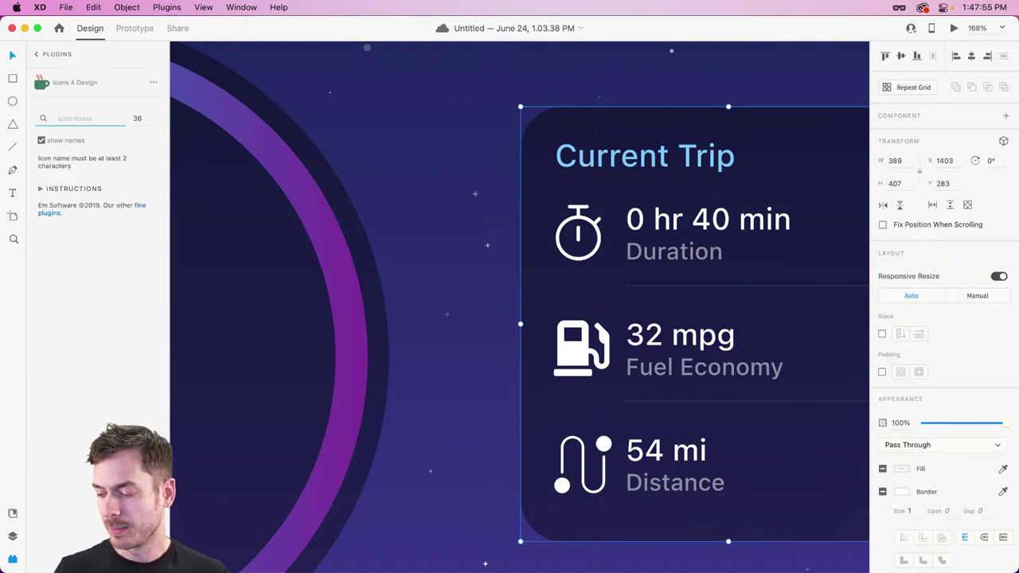
pyautogui.press('super+Tab')
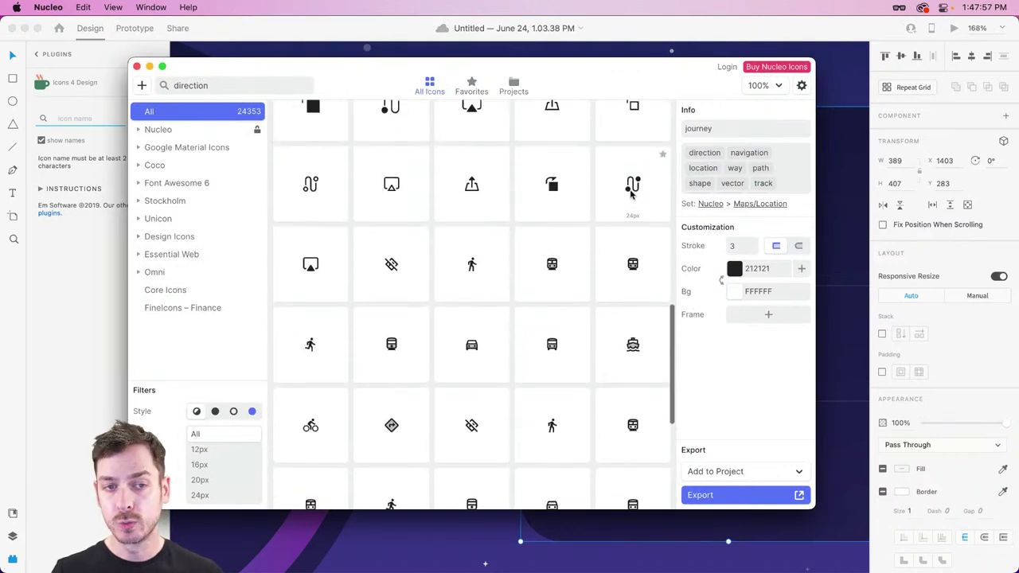
# Scroll the Nucleo icon grid and close the Nucleo window.
pyautogui.scroll(1, 631, 191)
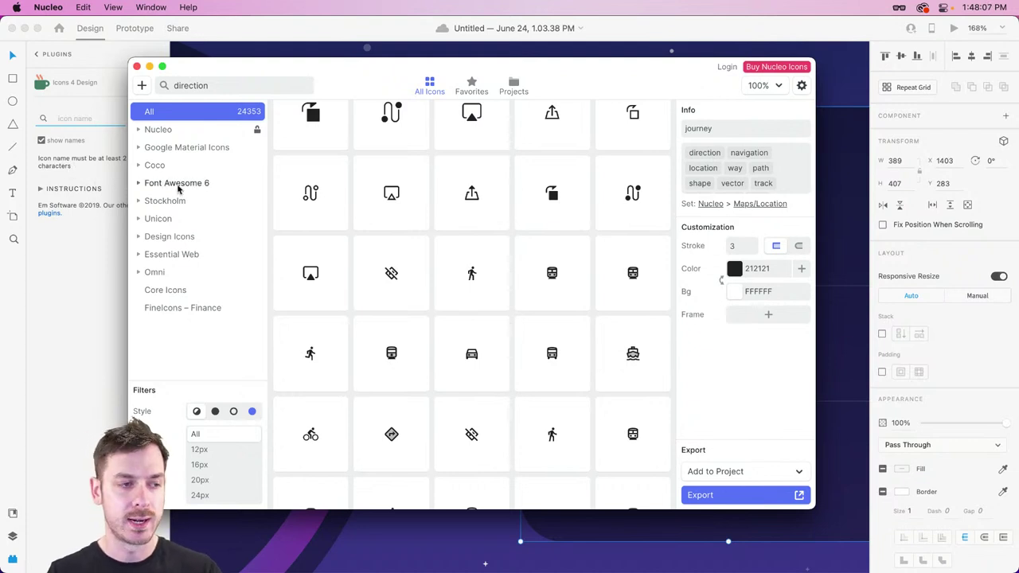
pyautogui.click(300, 28)
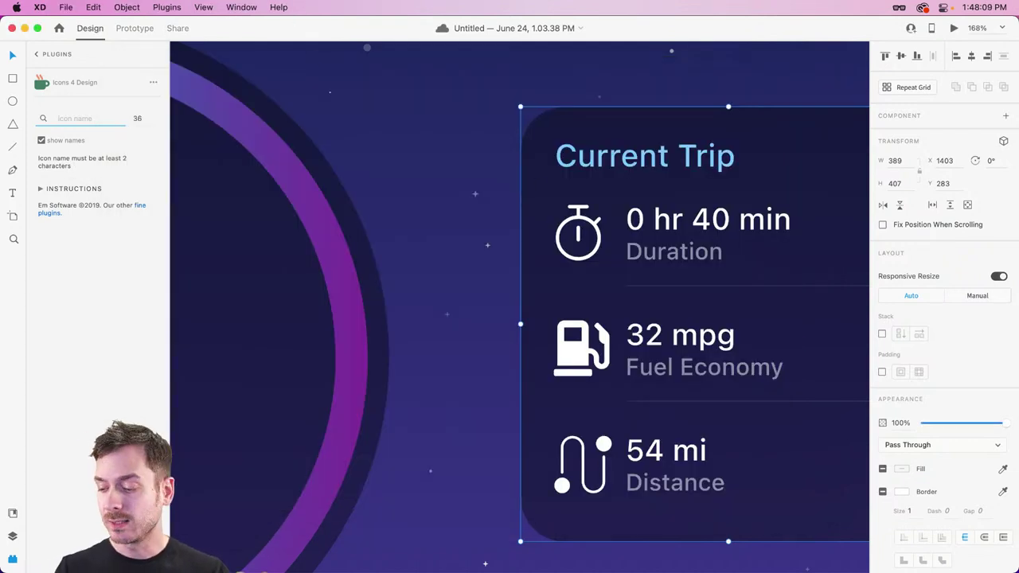
# Try copying the stopwatch symbol in SF Symbols, dismiss the copy-failure alert, and return to XD.
pyautogui.press('super+Tab')
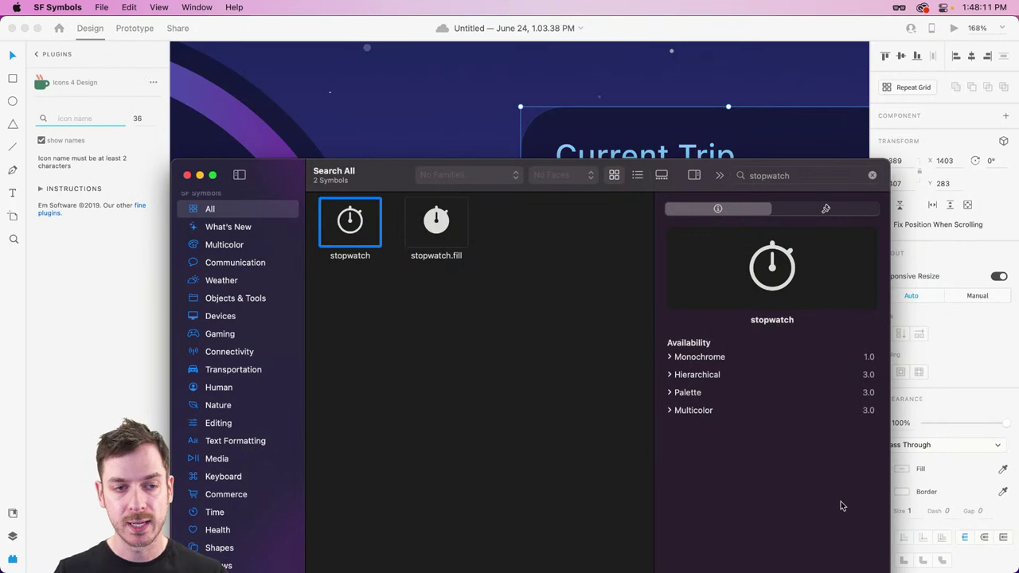
pyautogui.moveTo(390, 174); pyautogui.dragTo(383, 70)
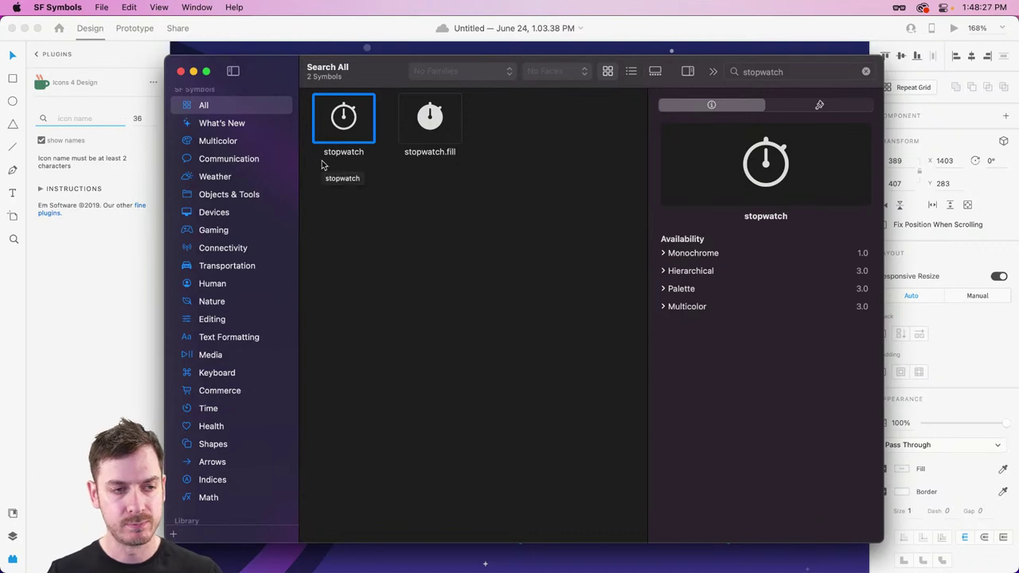
pyautogui.press('super+c')
pyautogui.click(522, 364)
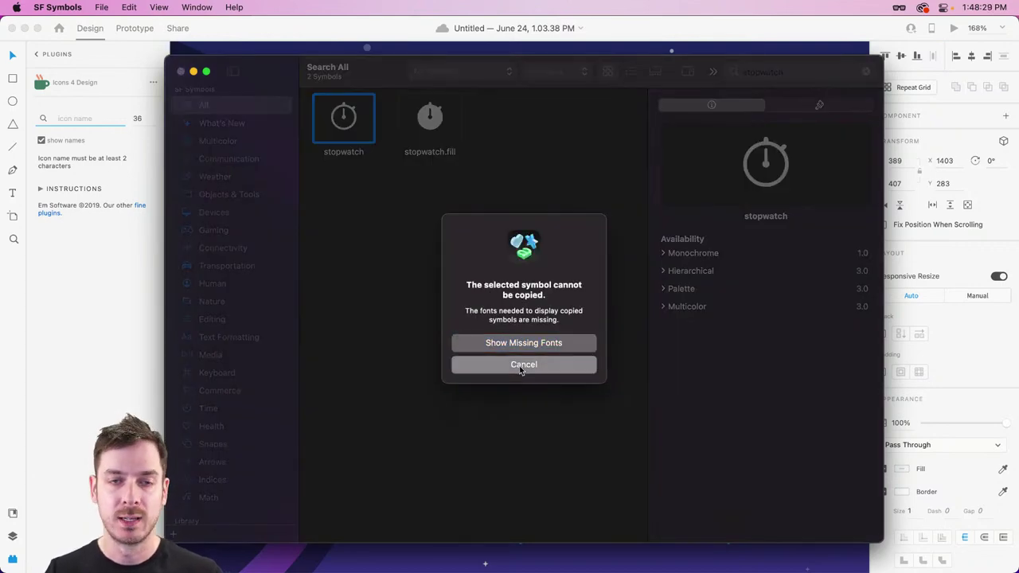
pyautogui.press('super+Tab')
# Add a new Web 1920 artboard to the right of the dashboard artboard.
pyautogui.scroll(-10, 639, 247)
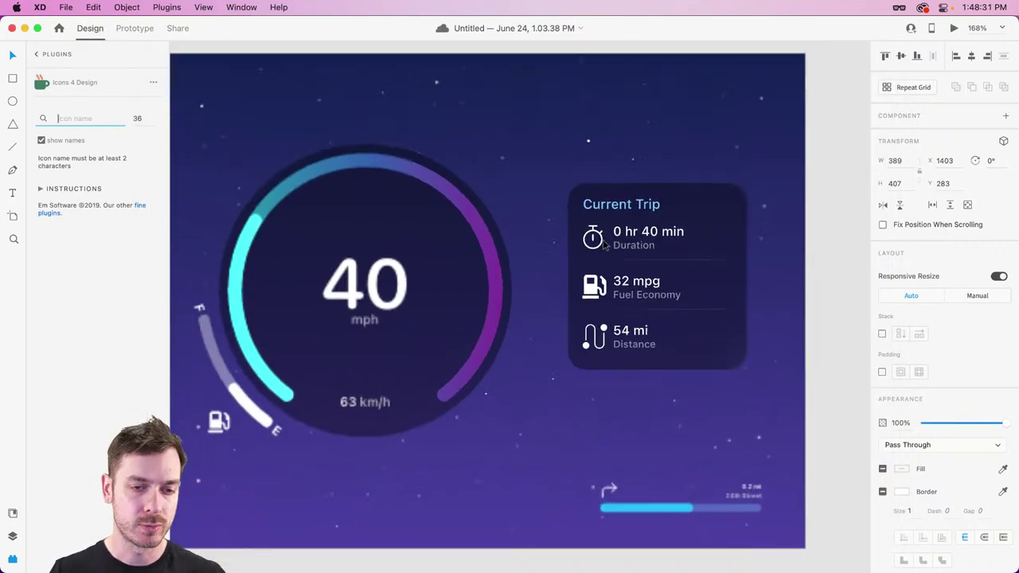
pyautogui.click(739, 242)
pyautogui.hscroll(5, 717, 242)
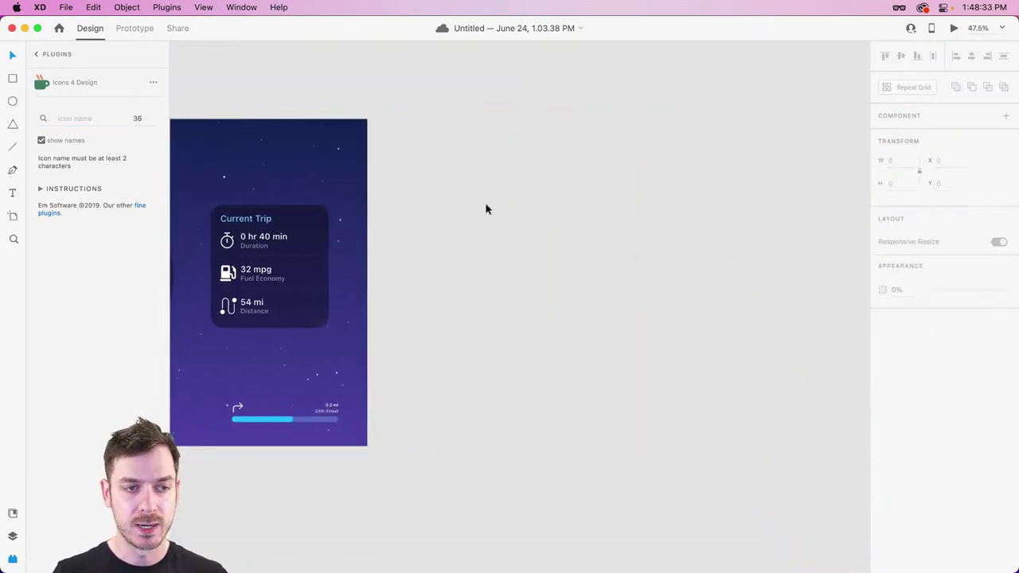
pyautogui.press('a')
pyautogui.scroll(-5, 469, 200)
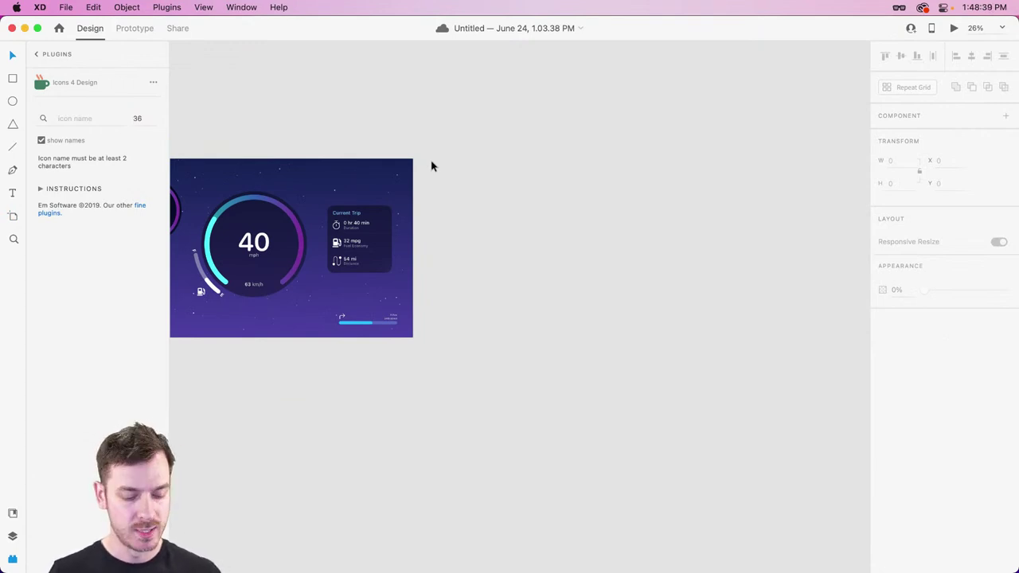
pyautogui.press('a')
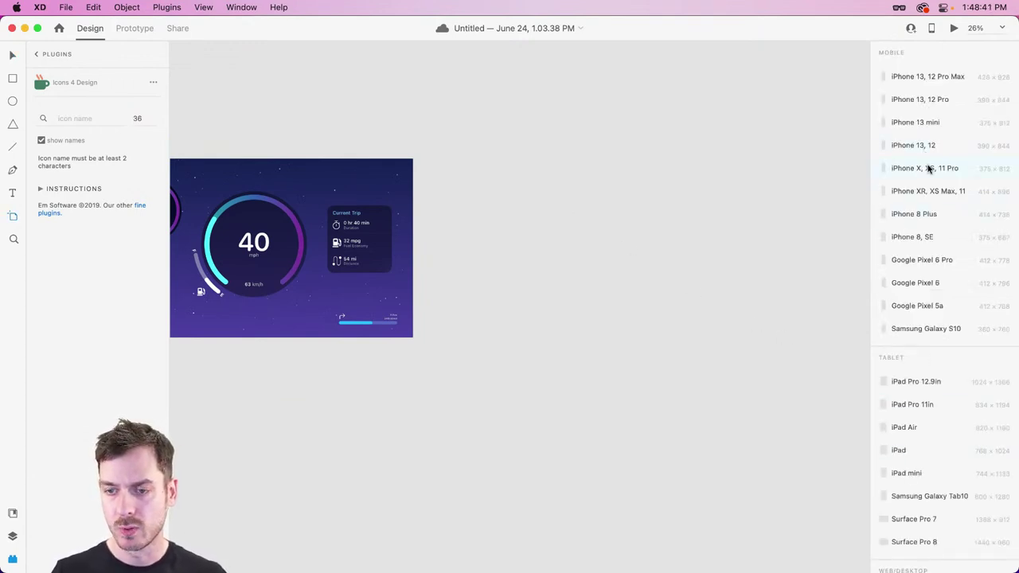
pyautogui.scroll(-10, 928, 192)
pyautogui.click(914, 227)
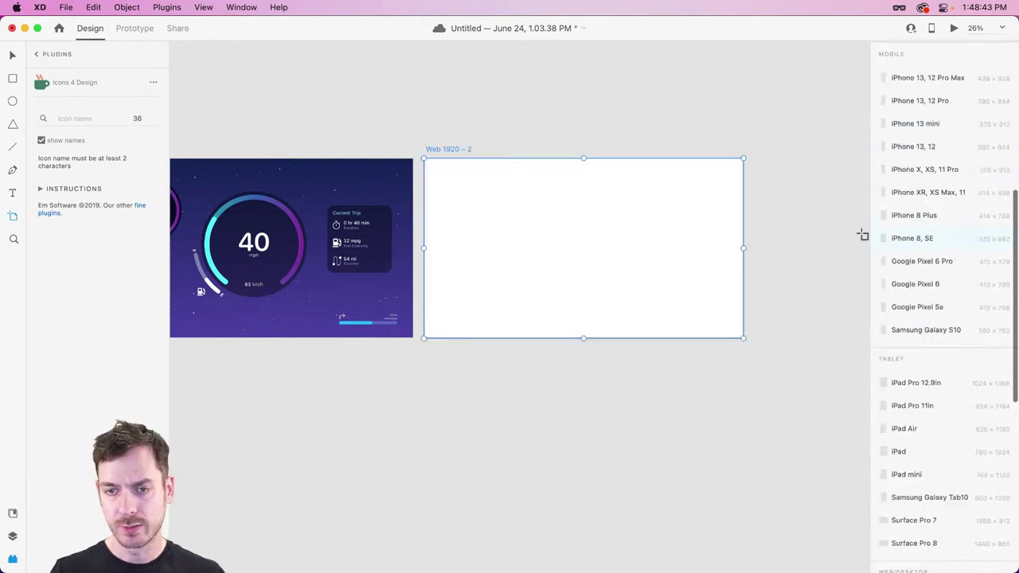
# Deselect the new artboard and bring up the CarPlay reference page in Safari.
pyautogui.press('v')
pyautogui.click(796, 220)
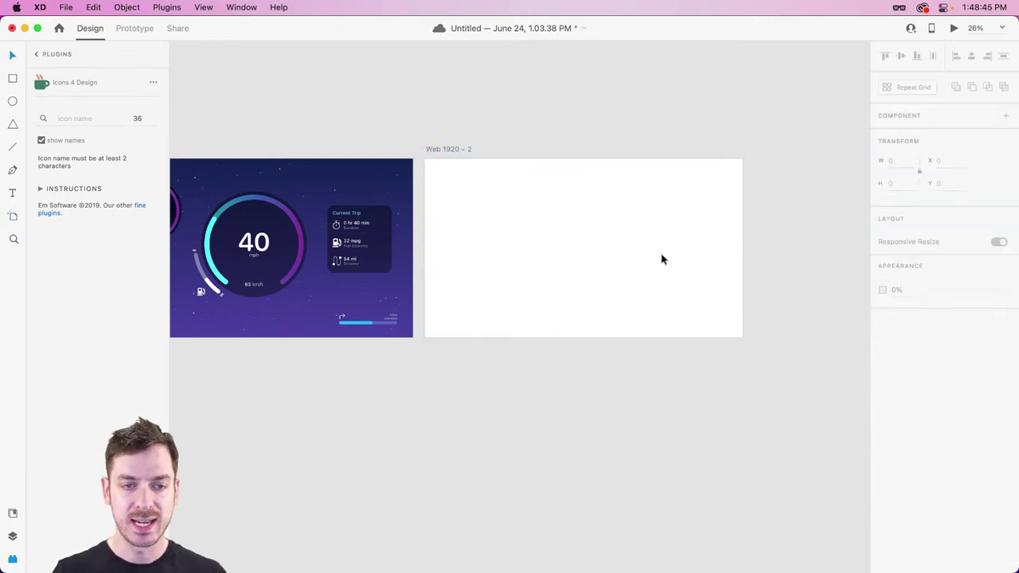
pyautogui.press('super+Tab')
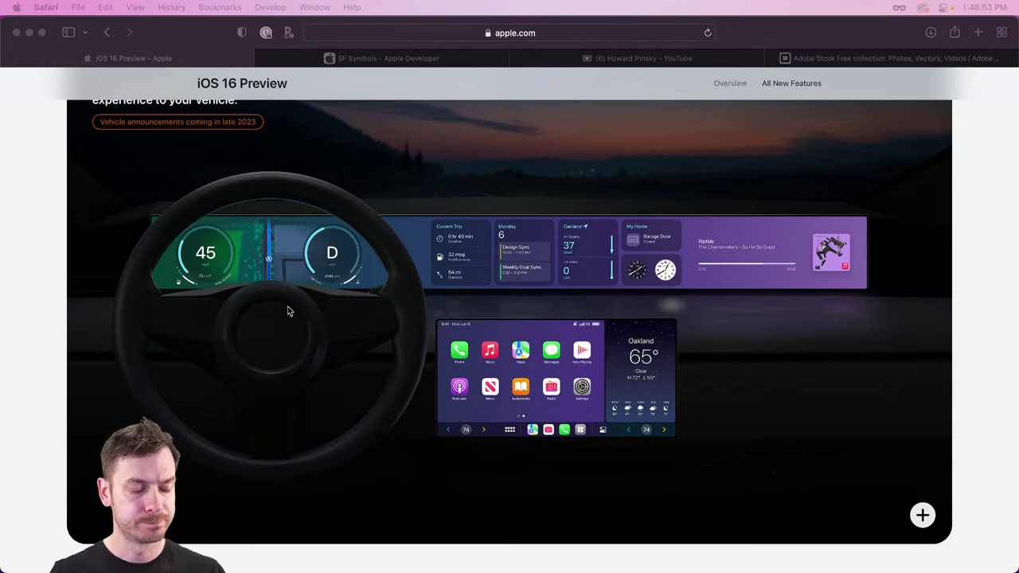
# Draw a borderless rectangle across the lower part of the new artboard.
pyautogui.press('super+Tab')
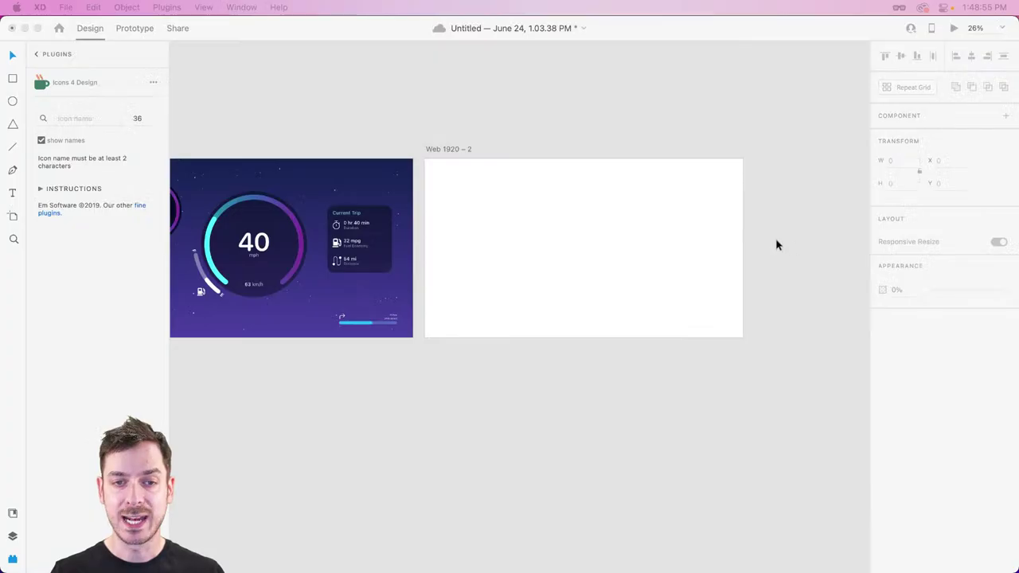
pyautogui.press('r')
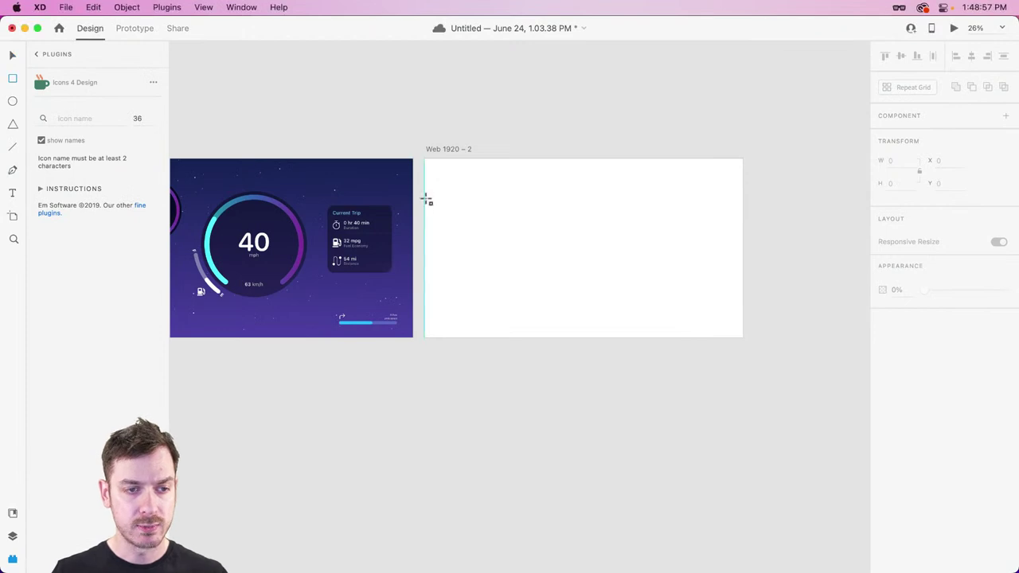
pyautogui.moveTo(424, 196); pyautogui.dragTo(741, 337)
pyautogui.press('v')
pyautogui.moveTo(582, 195); pyautogui.dragTo(581, 194)
pyautogui.click(882, 438)
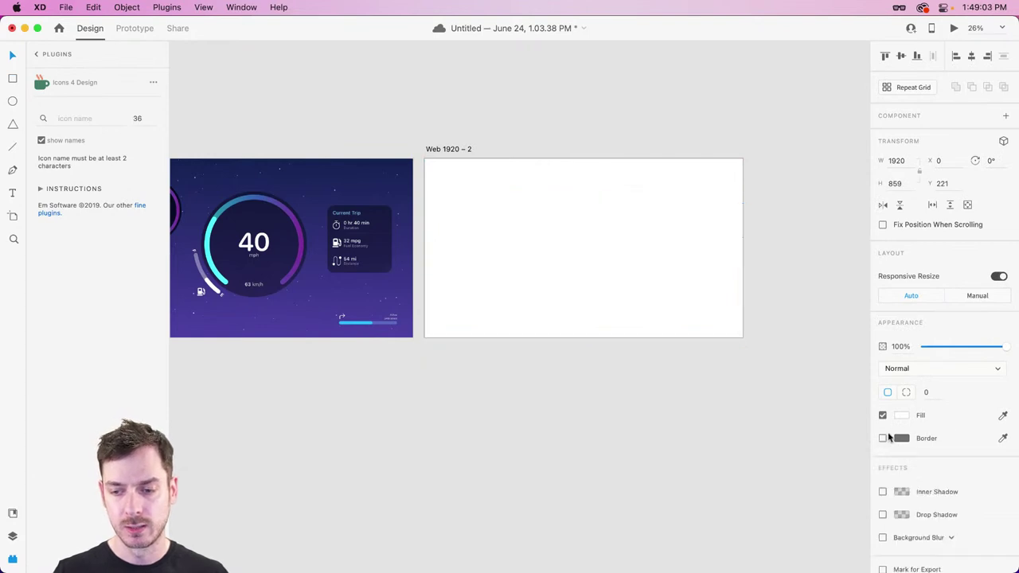
pyautogui.click(902, 414)
pyautogui.click(665, 273)
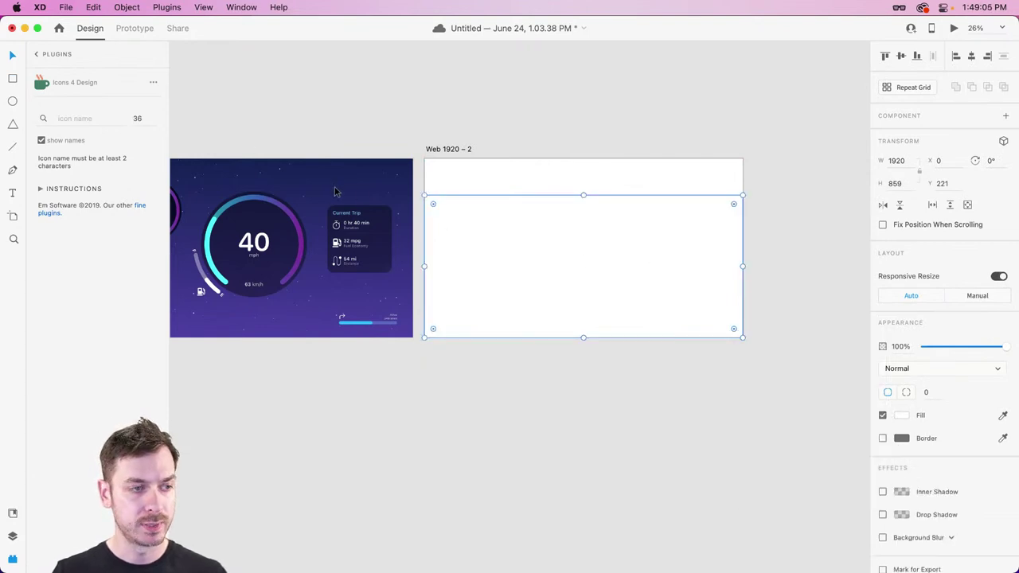
# Paste the dashboard artboard's purple gradient appearance onto the rectangle and the new artboard.
pyautogui.hscroll(-3, 243, 160)
pyautogui.click(188, 149)
pyautogui.press('super+c')
pyautogui.click(648, 289)
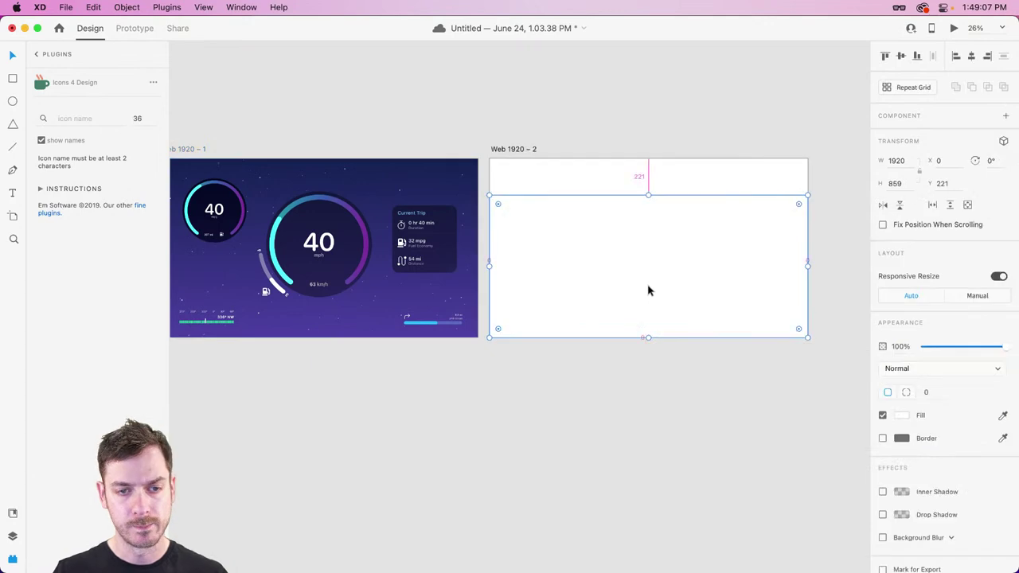
pyautogui.press('super+alt+v')
pyautogui.click(678, 188)
pyautogui.scroll(5, 740, 189)
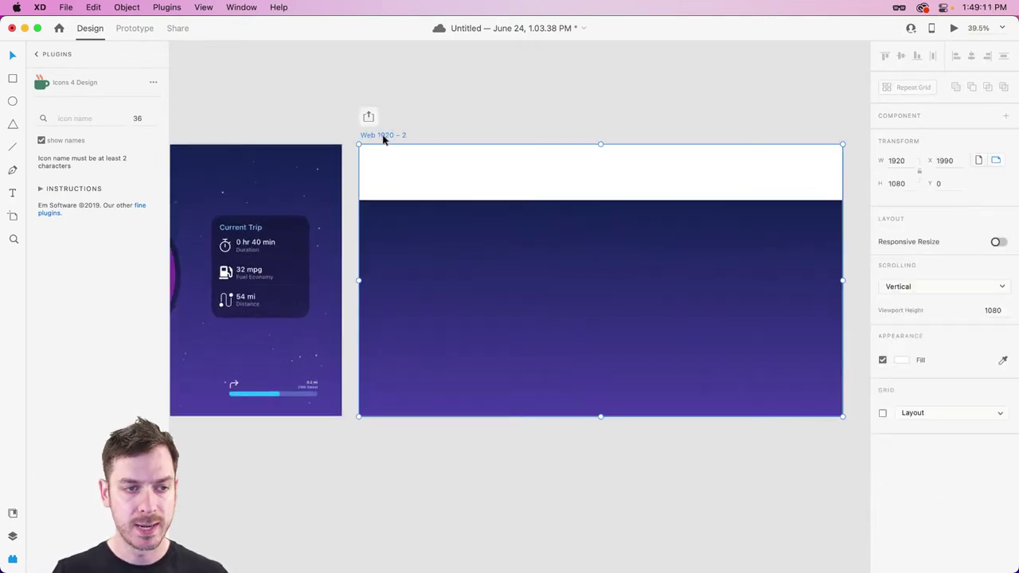
pyautogui.press('super+alt+v')
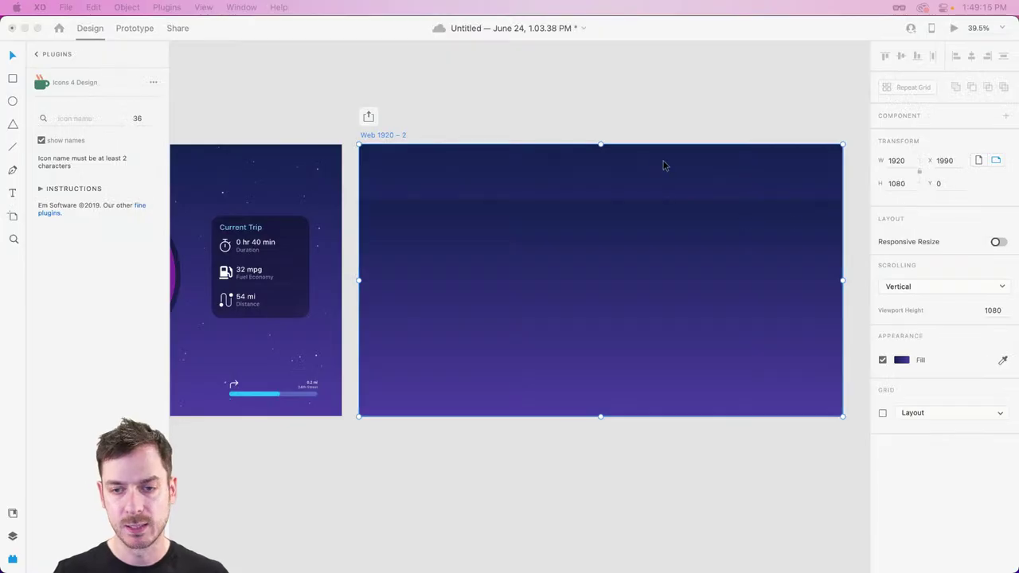
# Darken the artboard gradient's top colour stop to #0A0F28.
pyautogui.click(901, 360)
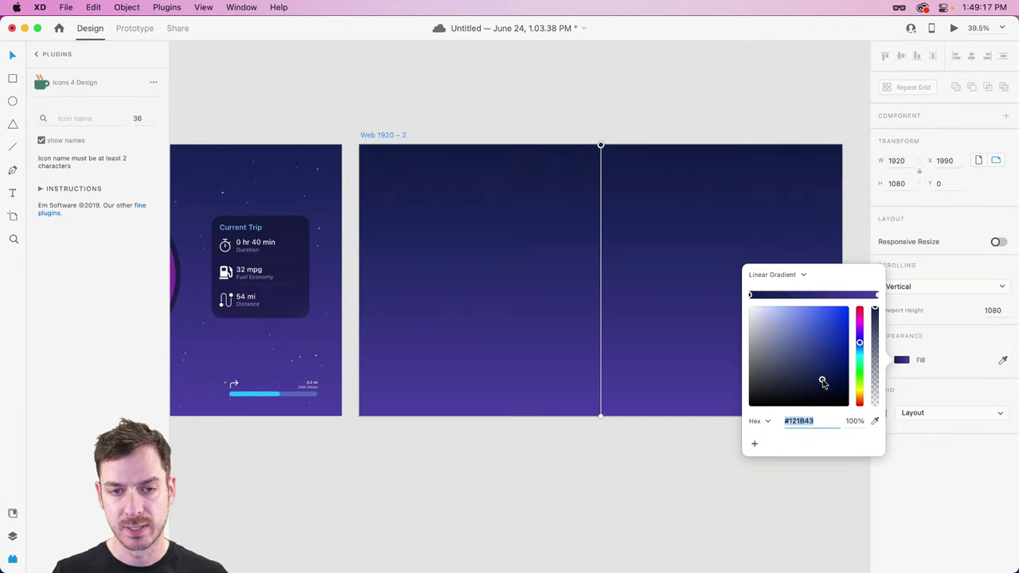
pyautogui.moveTo(823, 381); pyautogui.dragTo(822, 393)
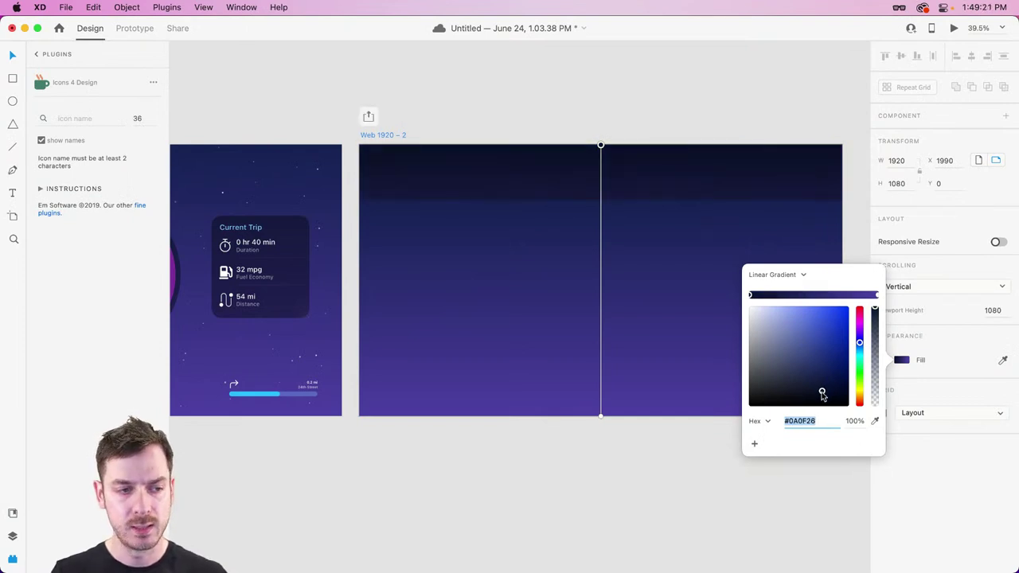
pyautogui.click(907, 466)
pyautogui.press('Tab')
pyautogui.scroll(3, 717, 270)
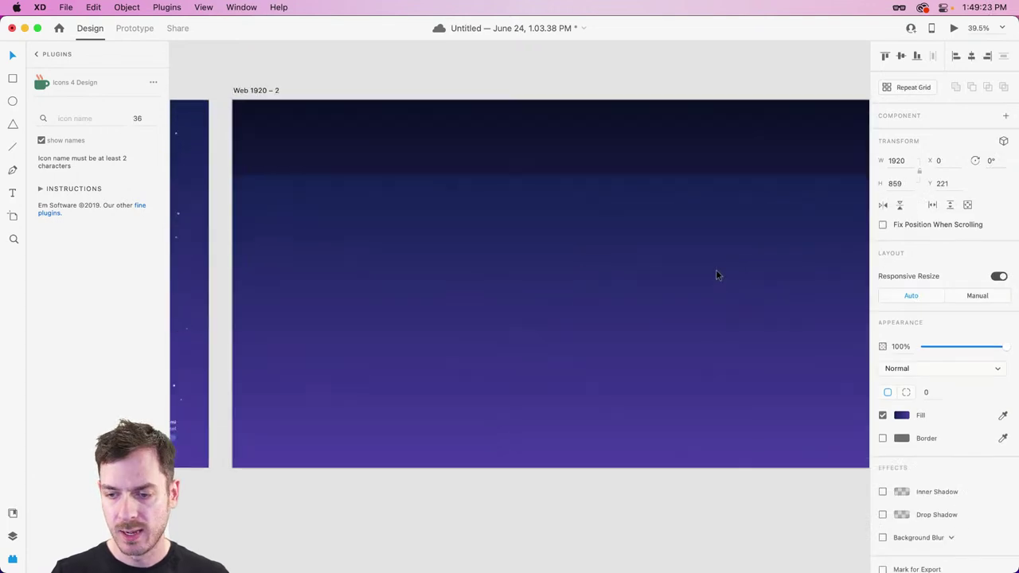
# Give the purple panel a size 6 border in faint, translucent white.
pyautogui.click(883, 439)
pyautogui.click(902, 438)
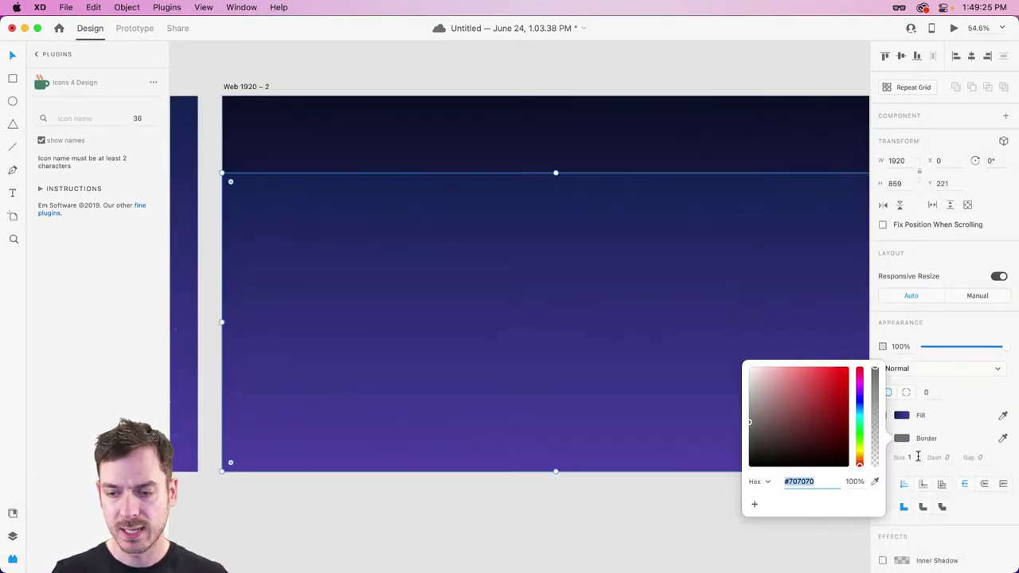
pyautogui.click(918, 457)
pyautogui.write('5')
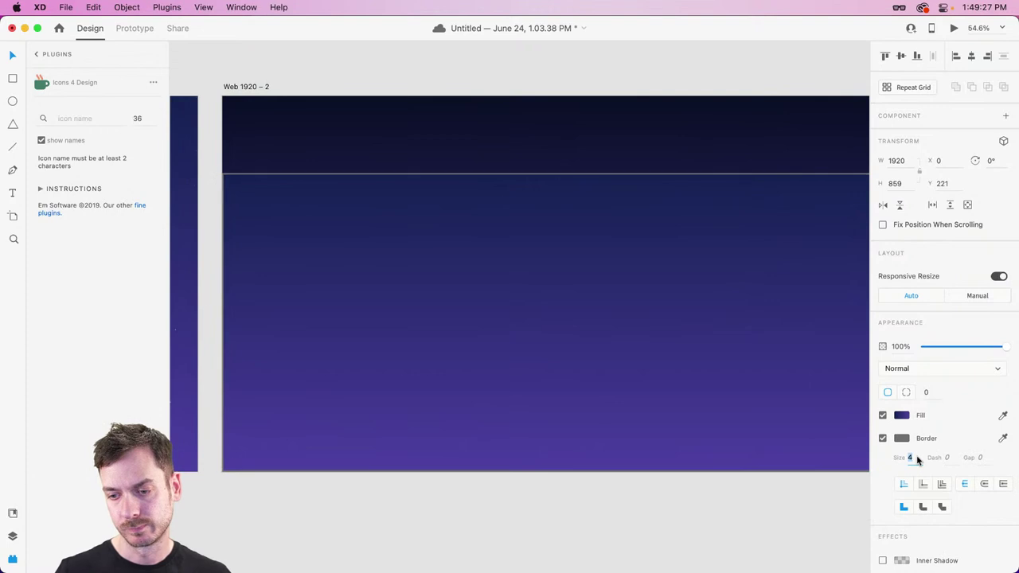
pyautogui.write('6')
pyautogui.press('Return')
pyautogui.click(901, 438)
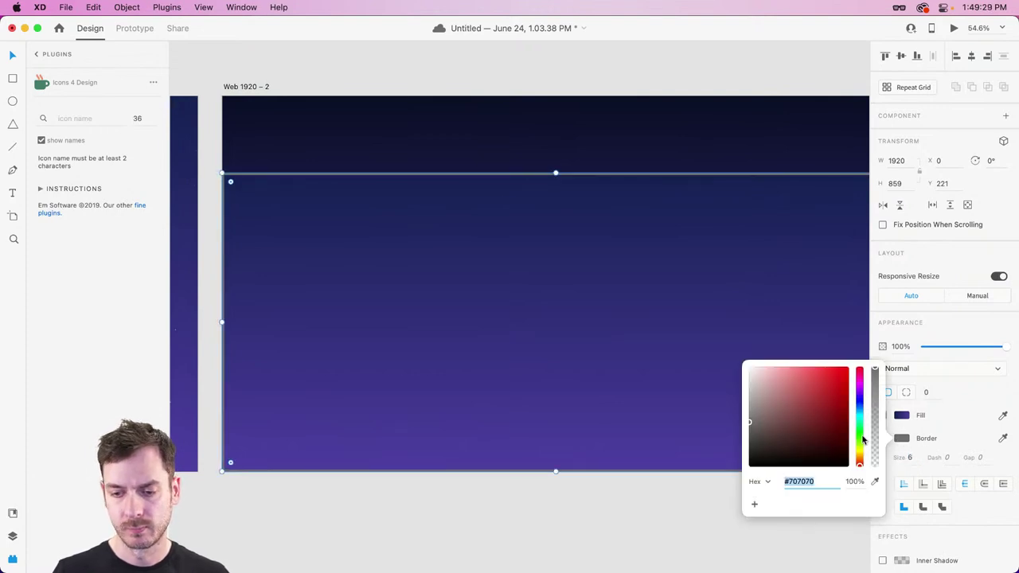
pyautogui.moveTo(749, 420); pyautogui.dragTo(721, 359)
pyautogui.moveTo(882, 459); pyautogui.dragTo(881, 437)
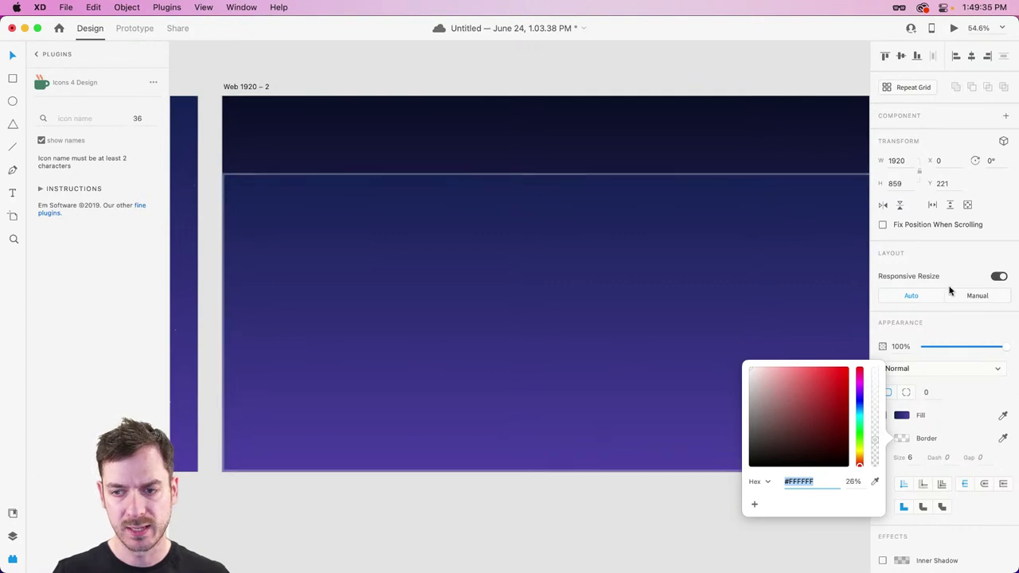
pyautogui.click(961, 245)
# Extend the panel slightly past the artboard's bottom and both sides, to 1954 wide.
pyautogui.scroll(-5, 697, 285)
pyautogui.scroll(1, 697, 285)
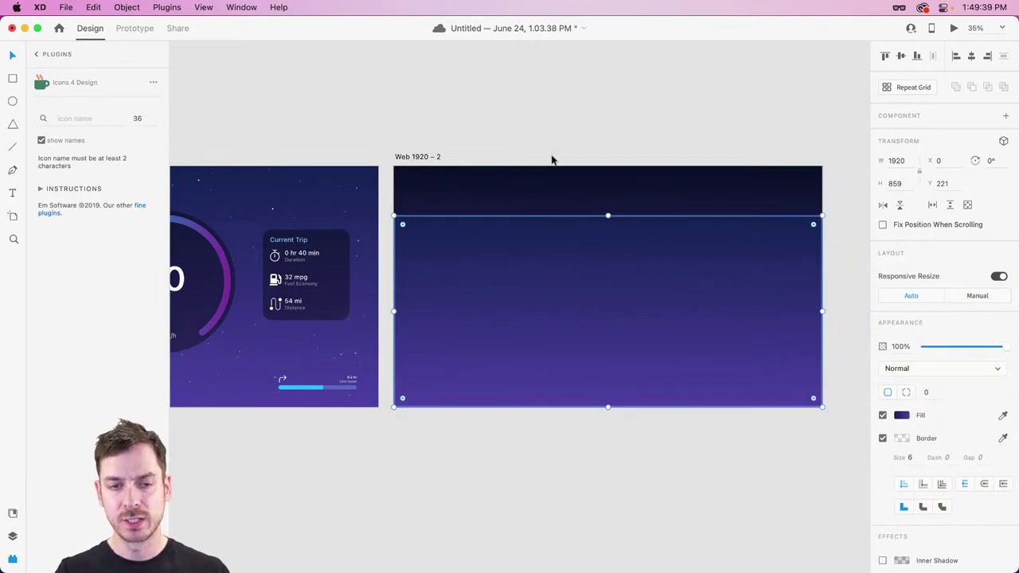
pyautogui.moveTo(609, 407); pyautogui.dragTo(609, 411)
pyautogui.moveTo(823, 313); pyautogui.dragTo(828, 313)
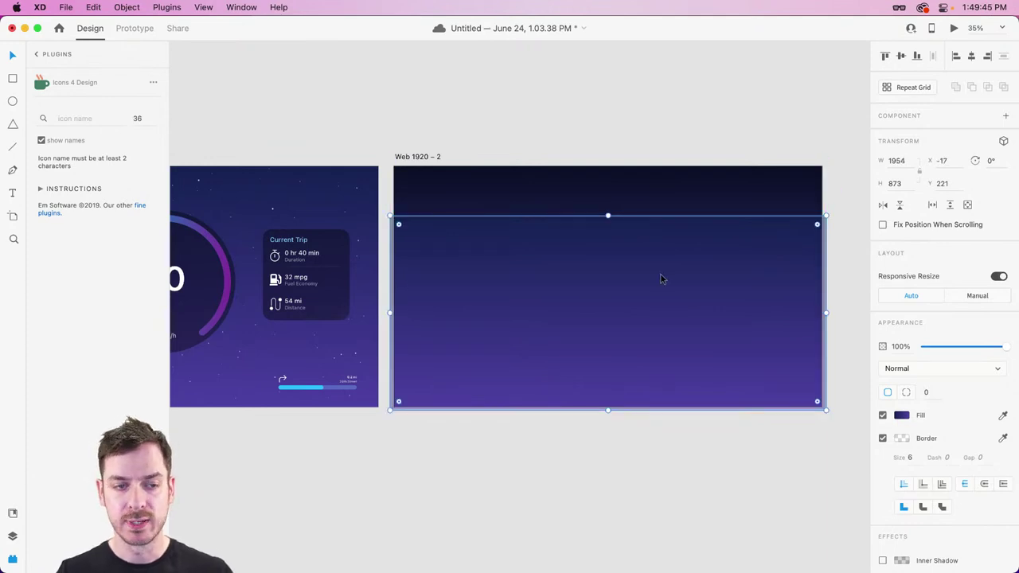
pyautogui.press('super+Tab')
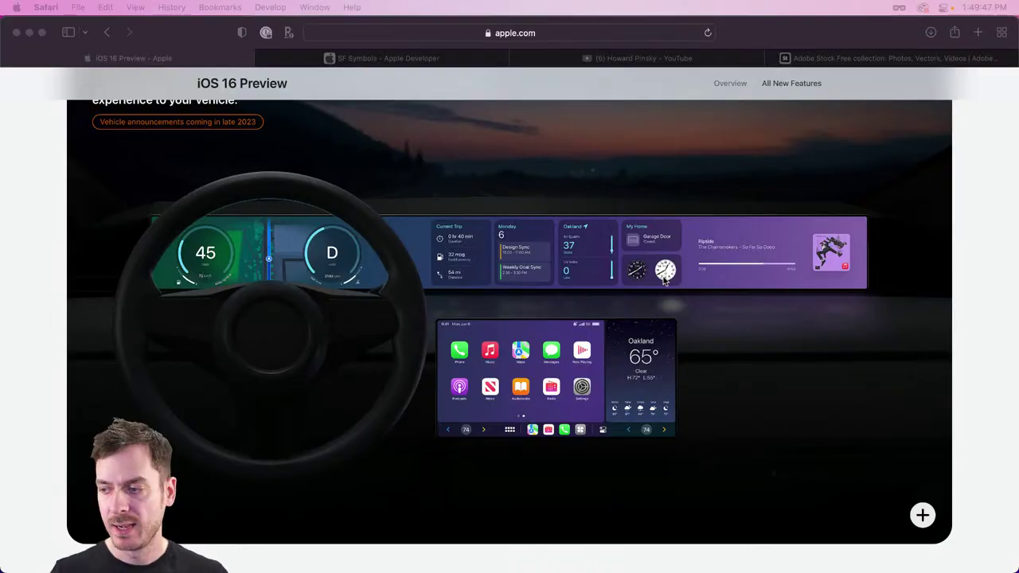
# Quick Look the city, purple and snazzy-image copy.png maps, then select AdobeStock_335552595.jpeg.
pyautogui.press('super+Tab')
pyautogui.press('super+Tab')
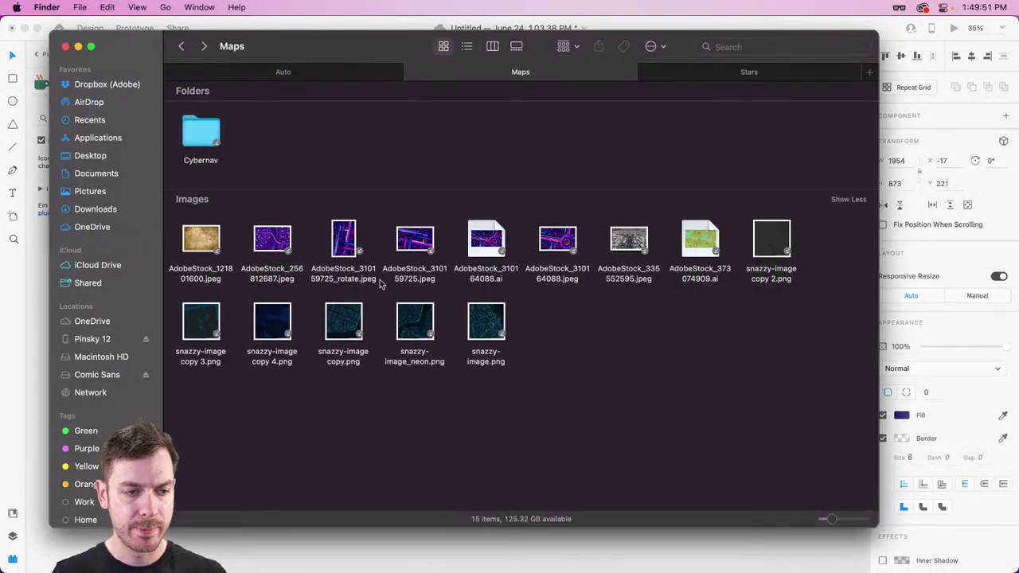
pyautogui.click(628, 239)
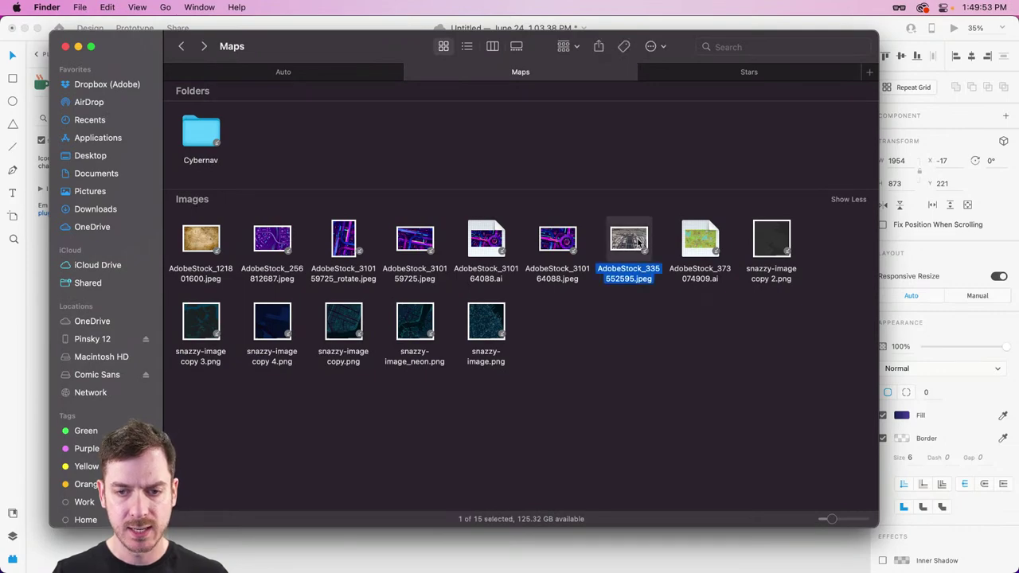
pyautogui.press('space')
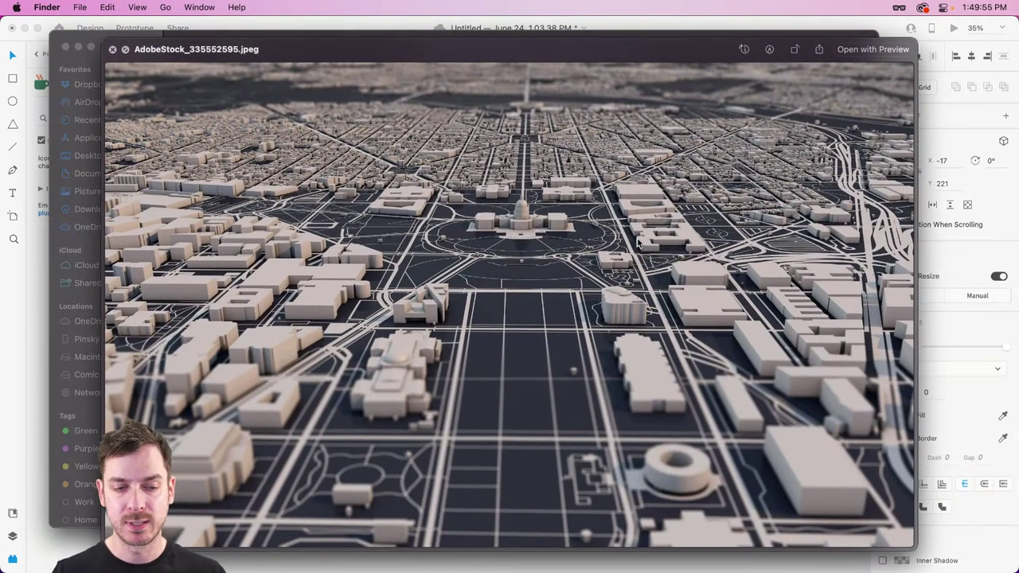
pyautogui.press('space')
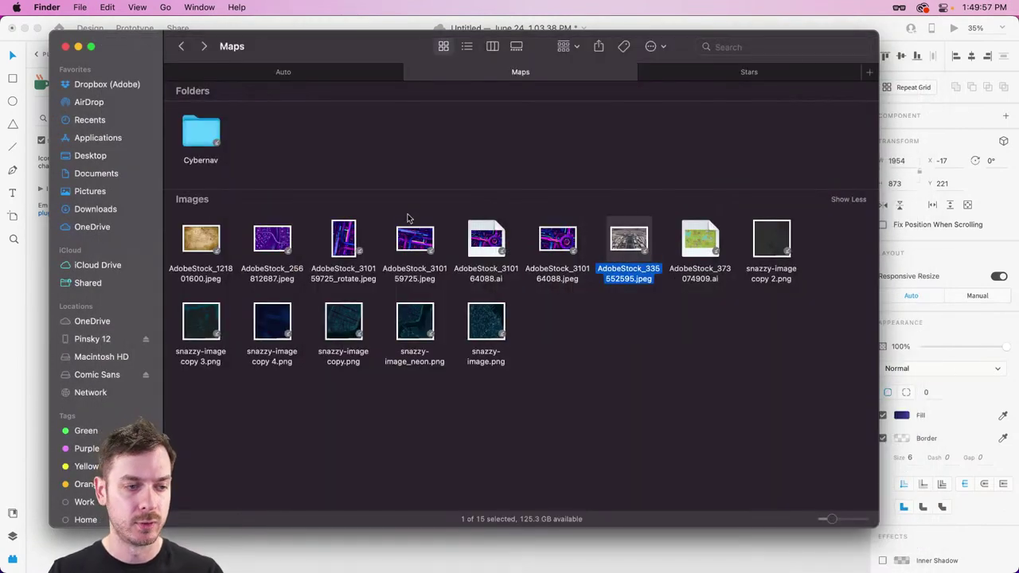
pyautogui.click(271, 240)
pyautogui.press('space')
pyautogui.press('space')
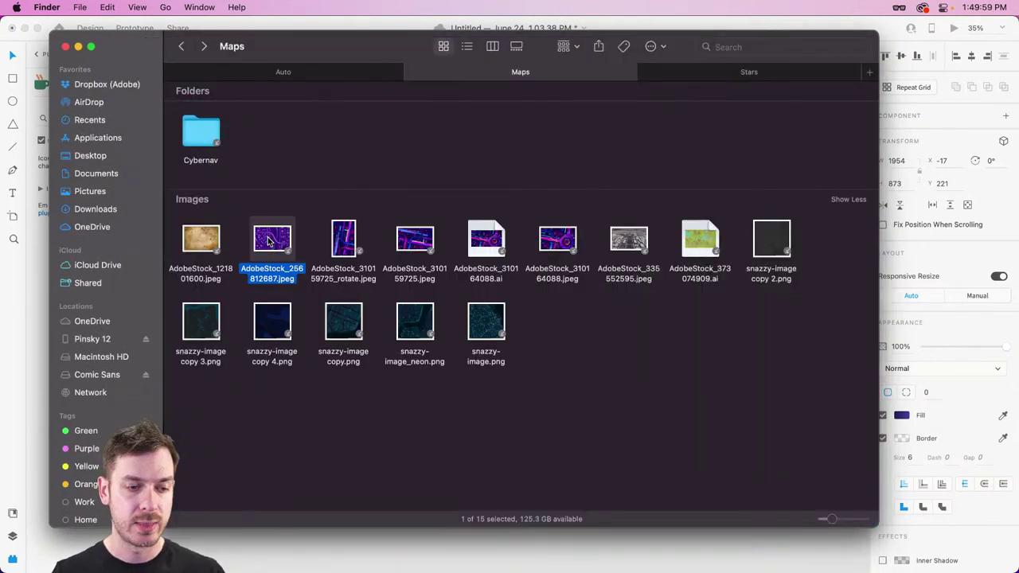
pyautogui.click(355, 321)
pyautogui.press('space')
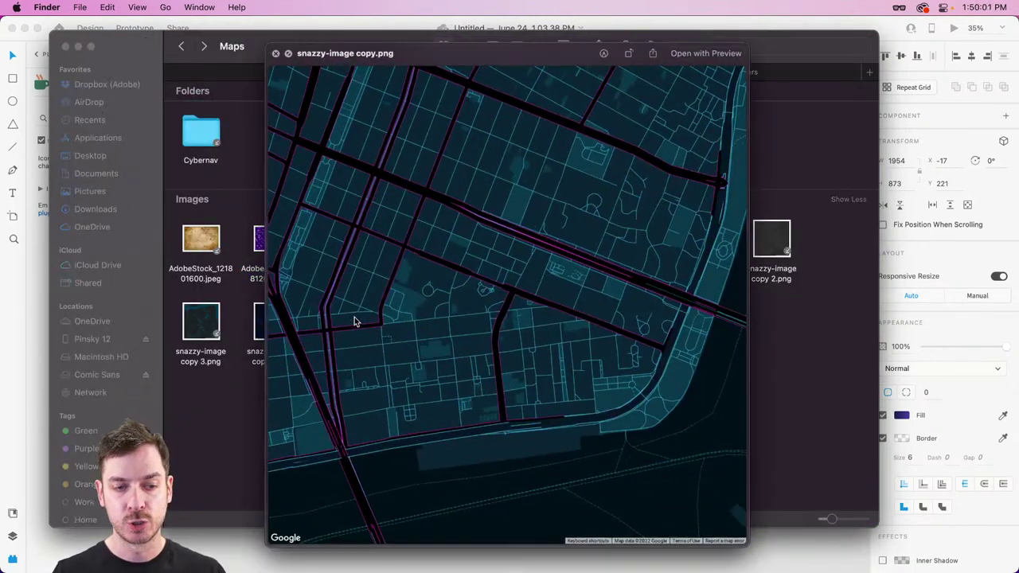
pyautogui.press('space')
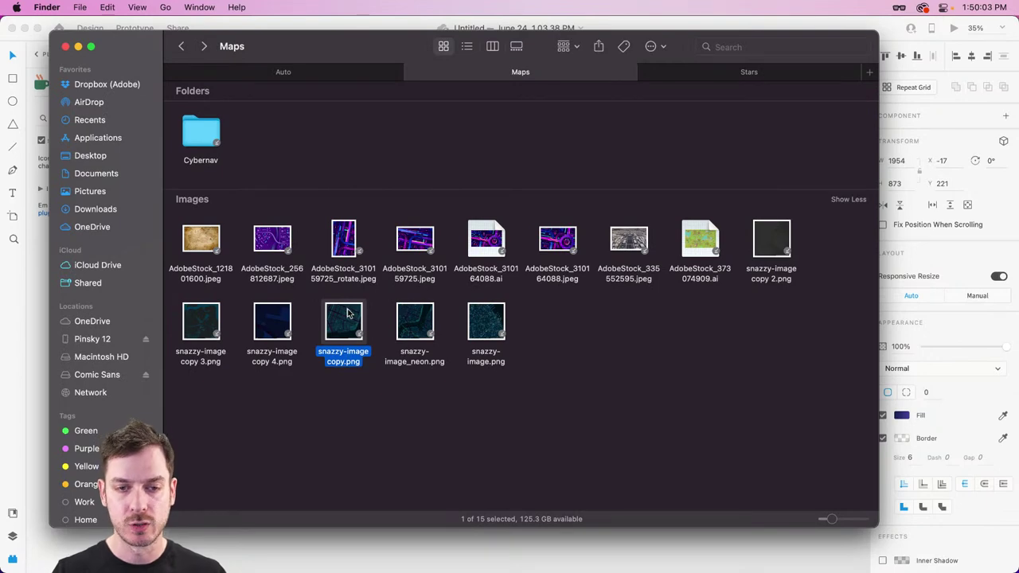
pyautogui.click(625, 239)
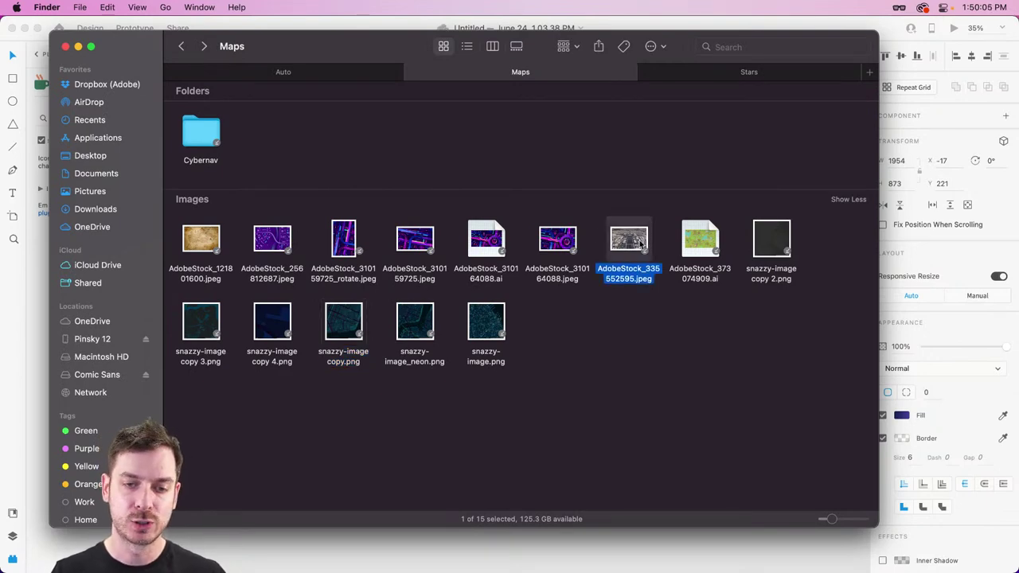
# Place the 3D city image under the purple rectangle on the second artboard.
pyautogui.moveTo(629, 239); pyautogui.dragTo(583, 292)
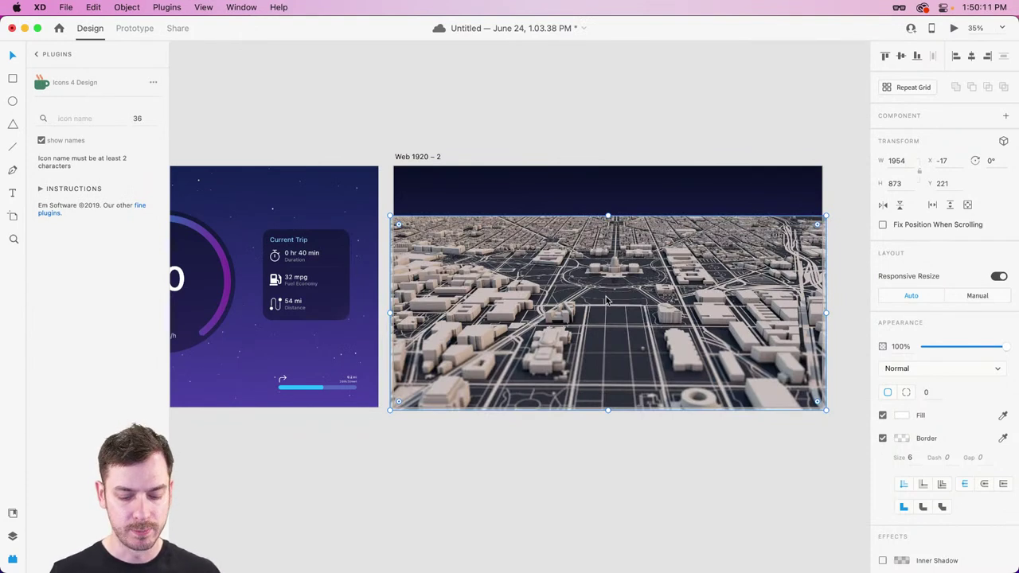
pyautogui.press('super+y')
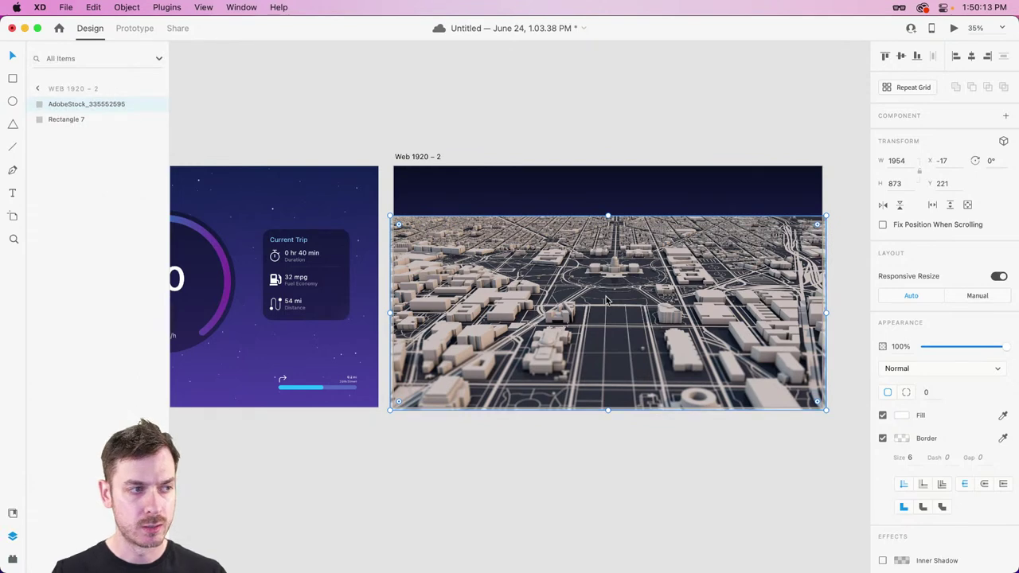
pyautogui.press('super+z')
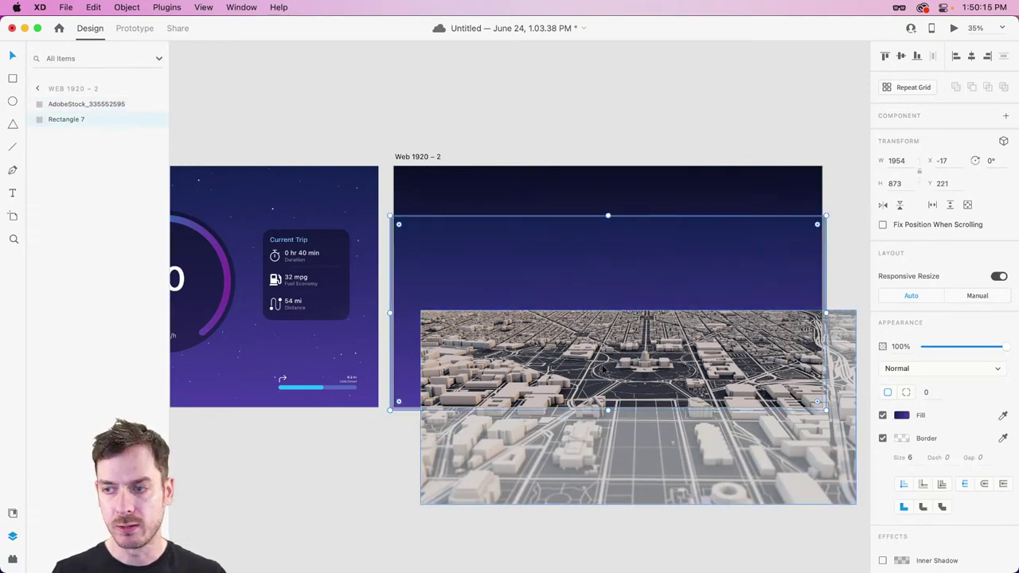
pyautogui.press('super+z')
pyautogui.press('super+shift+]')
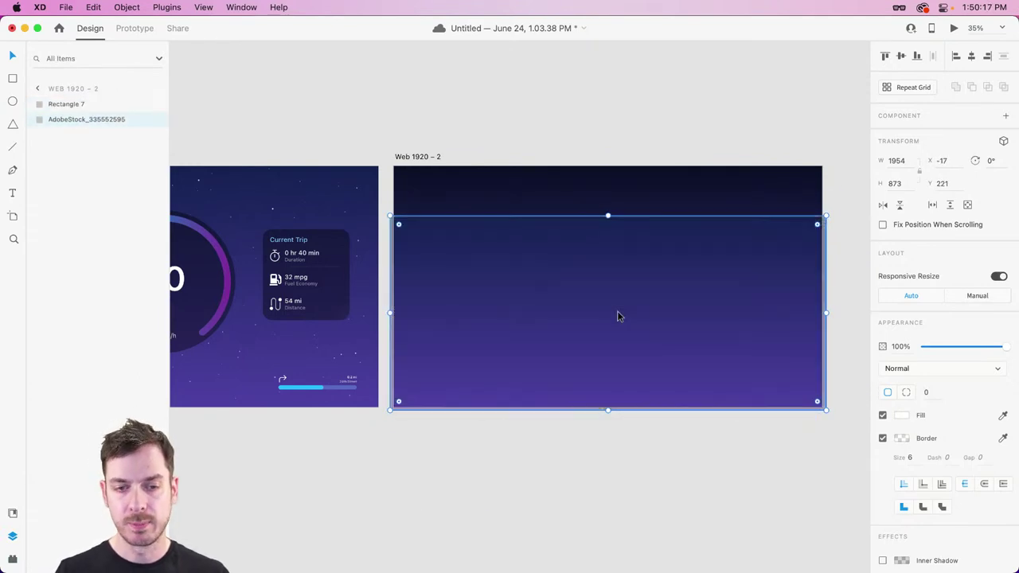
# Set the purple overlay's blend mode to Hard Light, trying Soft Light first.
pyautogui.click(908, 368)
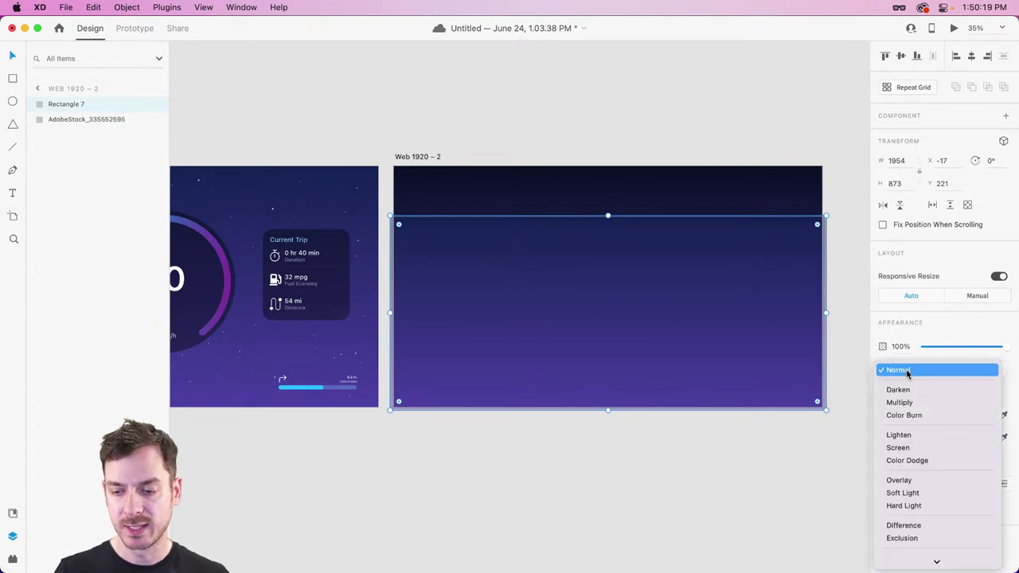
pyautogui.click(917, 494)
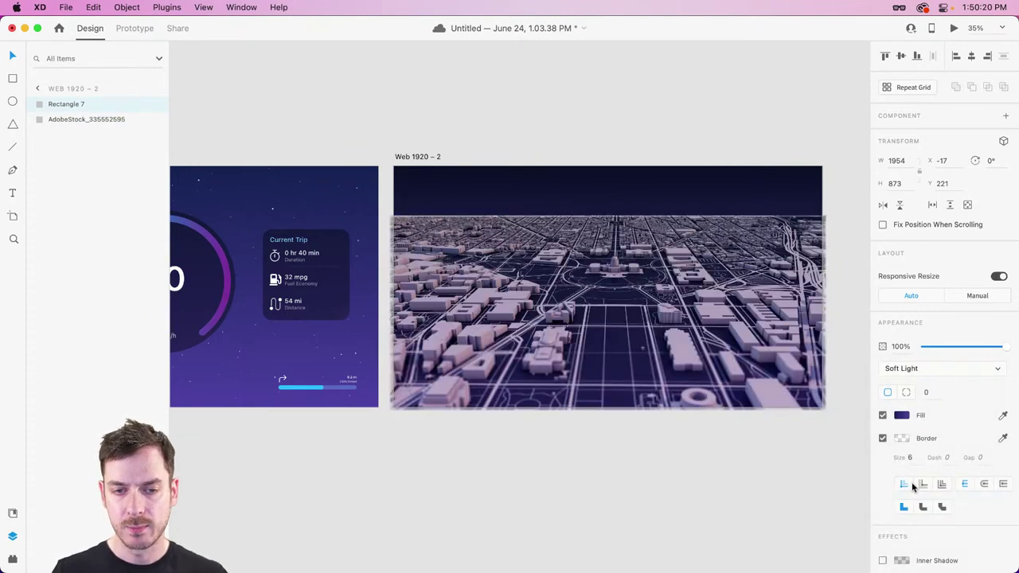
pyautogui.click(933, 367)
pyautogui.click(928, 383)
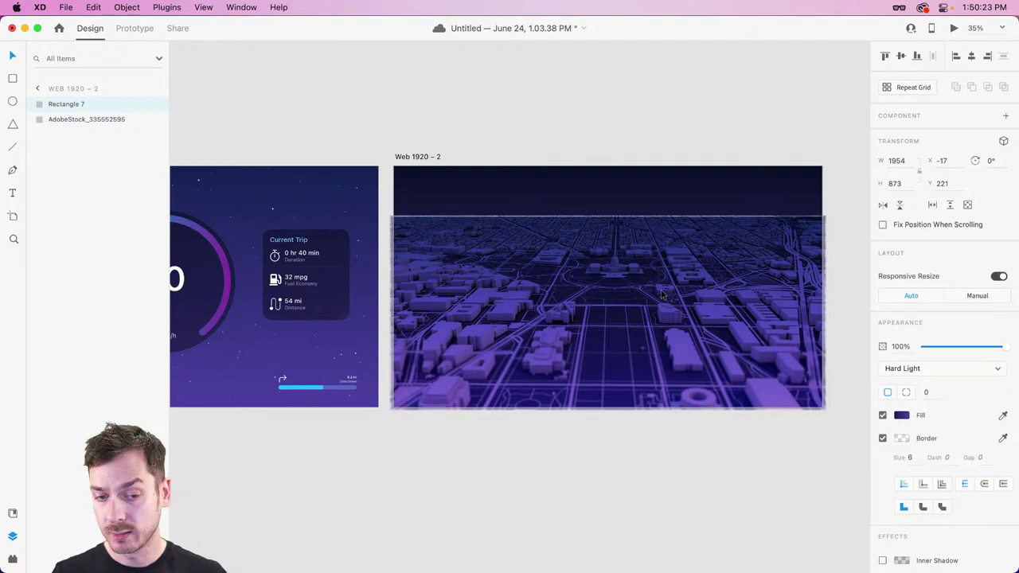
pyautogui.click(612, 272)
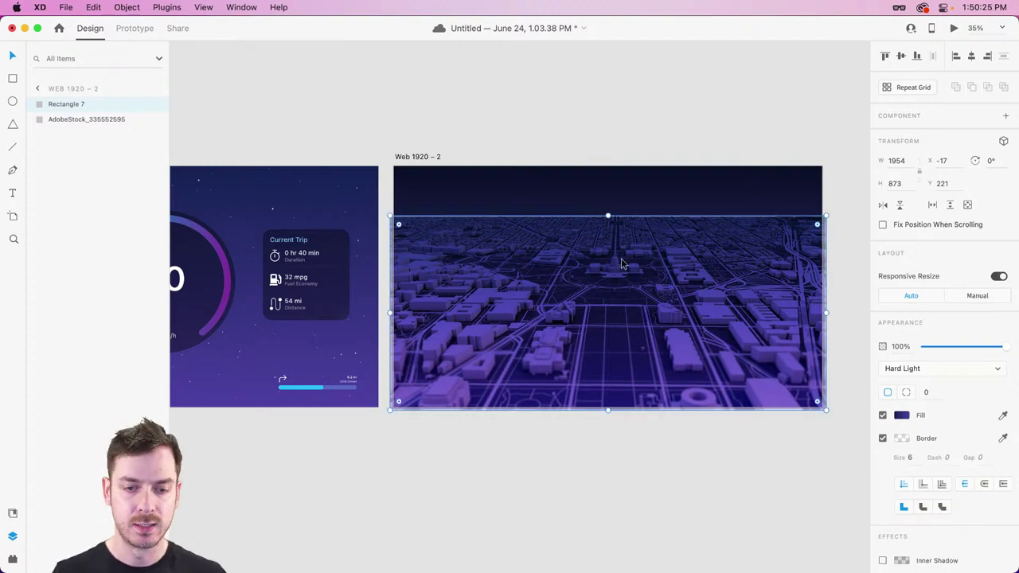
pyautogui.press('Escape')
pyautogui.click(607, 258)
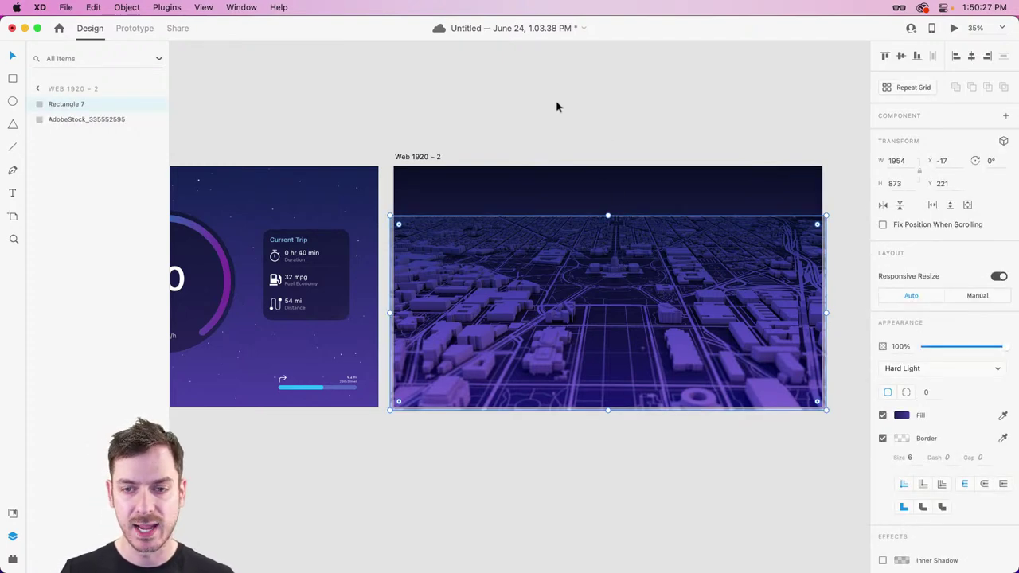
pyautogui.click(558, 109)
pyautogui.click(614, 282)
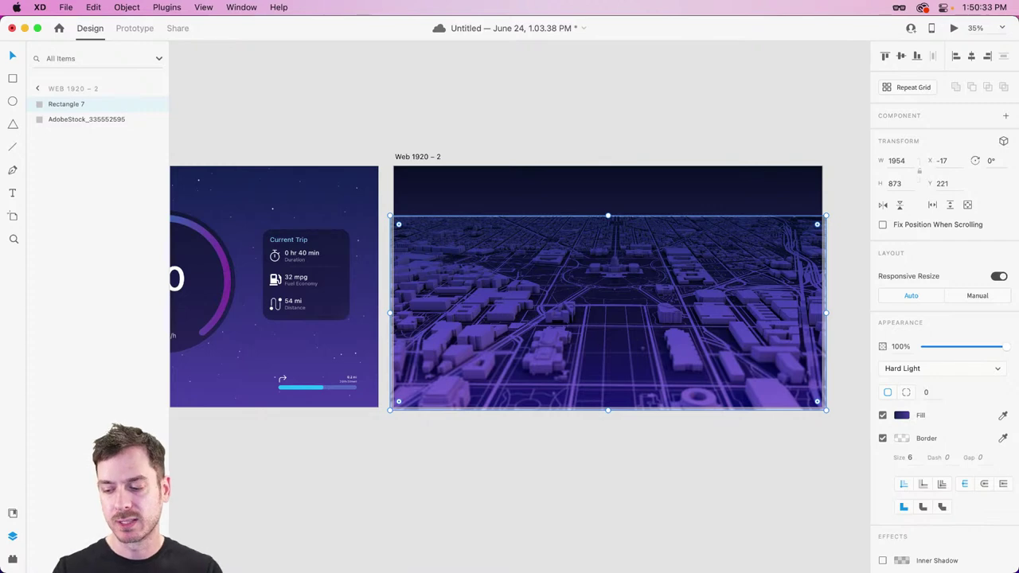
# Preview steering wheel photos in the Auto images folder and drag one into XD.
pyautogui.press('super+Tab')
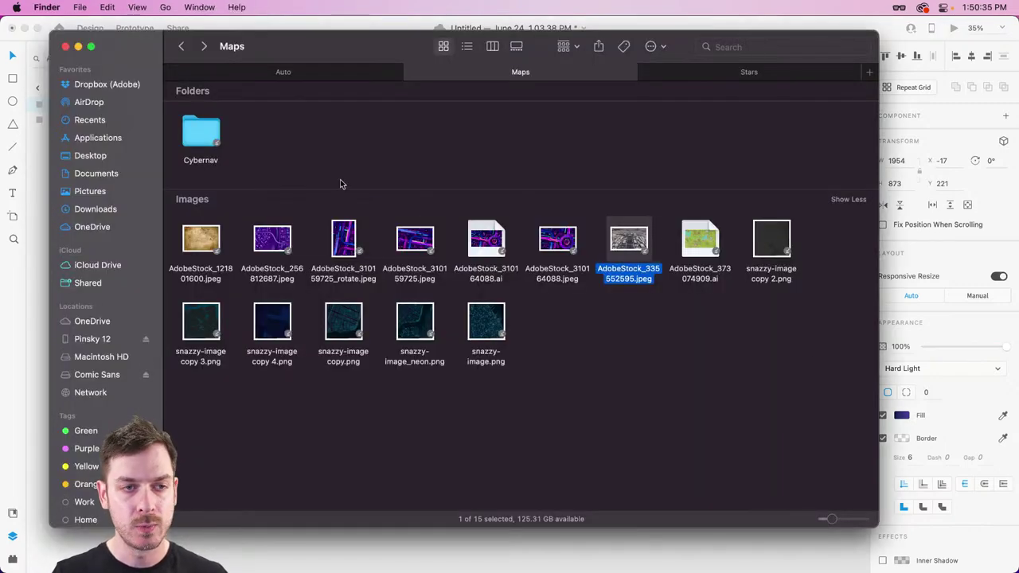
pyautogui.click(296, 76)
pyautogui.click(202, 134)
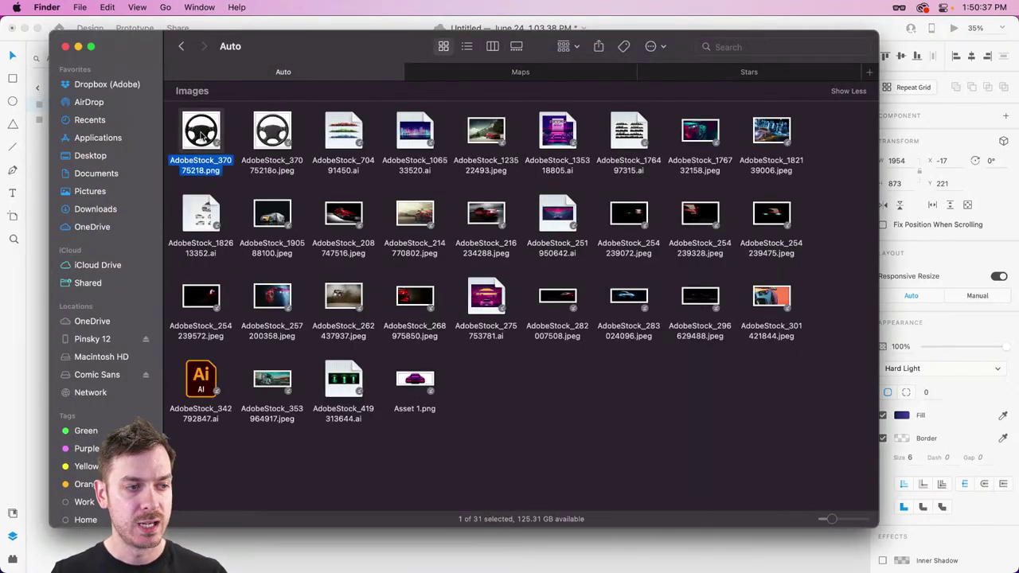
pyautogui.press('space')
pyautogui.press('Right')
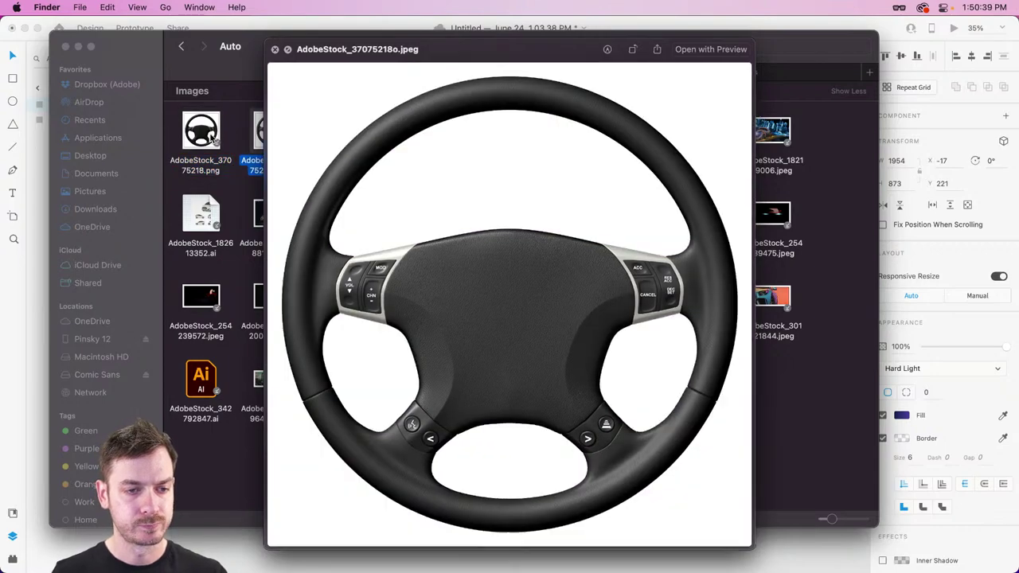
pyautogui.press('space')
pyautogui.press('super+Tab')
pyautogui.moveTo(291, 164); pyautogui.dragTo(358, 157)
# Scale the steering wheel down to 2177×2177 and position it over the second artboard.
pyautogui.scroll(-3, 363, 161)
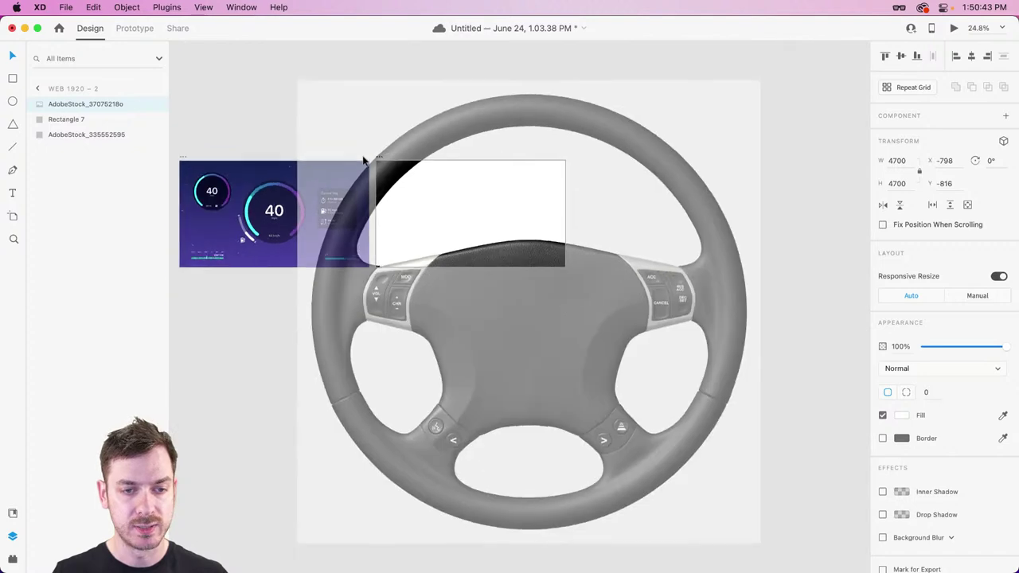
pyautogui.moveTo(748, 84); pyautogui.dragTo(579, 137)
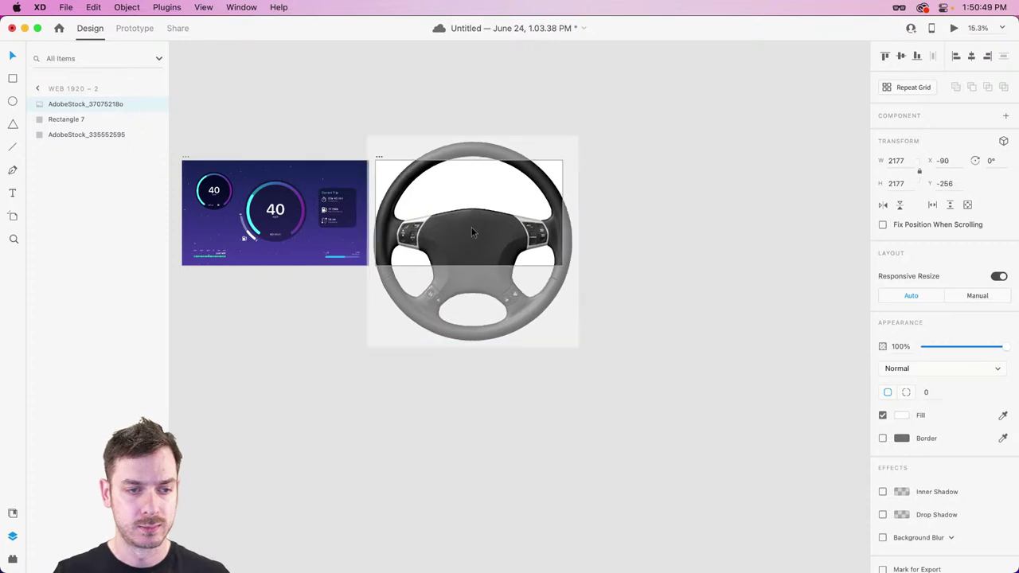
pyautogui.moveTo(471, 227); pyautogui.dragTo(467, 227)
pyautogui.scroll(6, 468, 228)
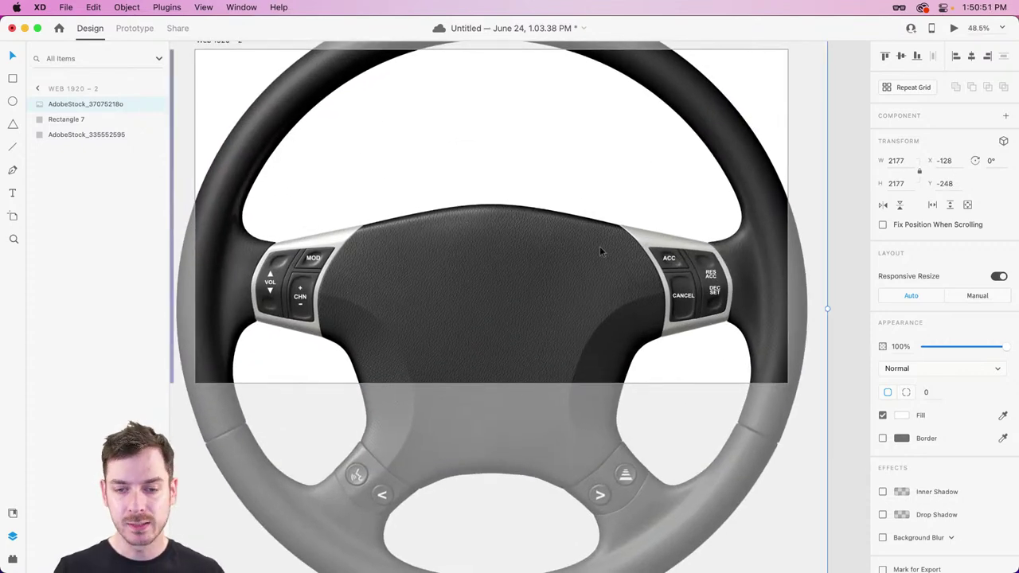
# Try Multiply and Soft Light blending on the wheel, then revert to Normal.
pyautogui.click(965, 372)
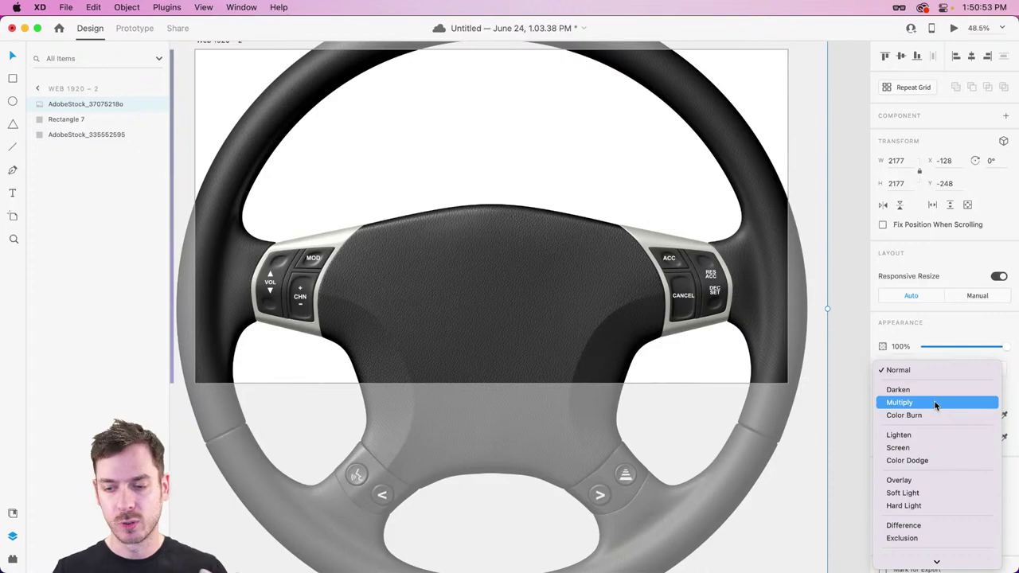
pyautogui.click(935, 403)
pyautogui.click(949, 368)
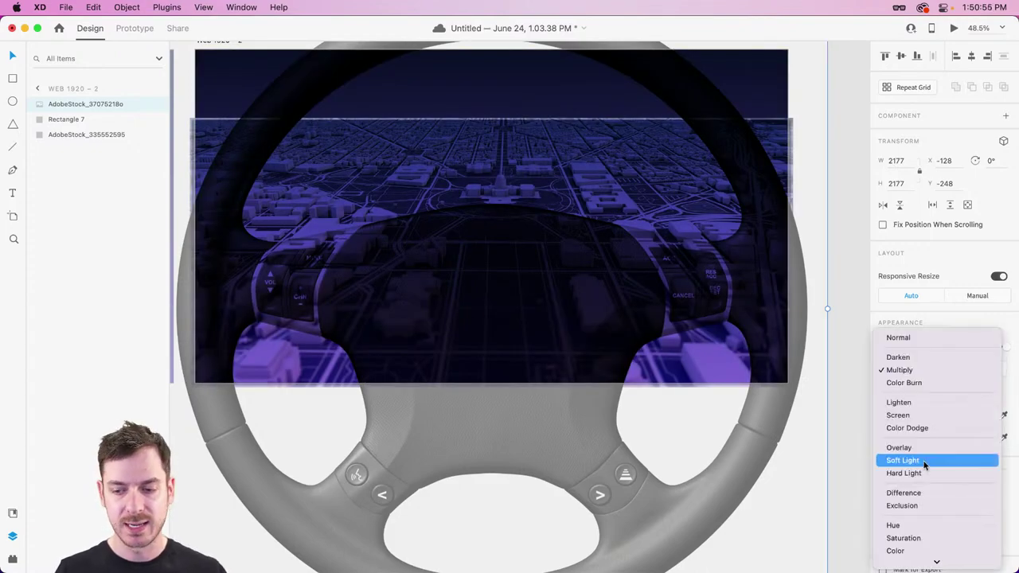
pyautogui.click(925, 462)
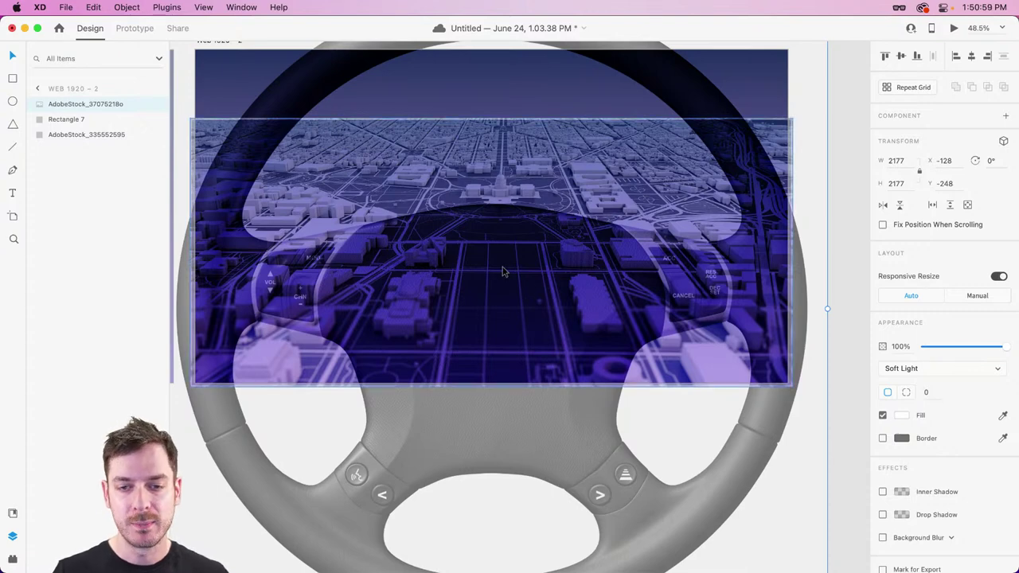
pyautogui.press('super+z')
pyautogui.press('super+z')
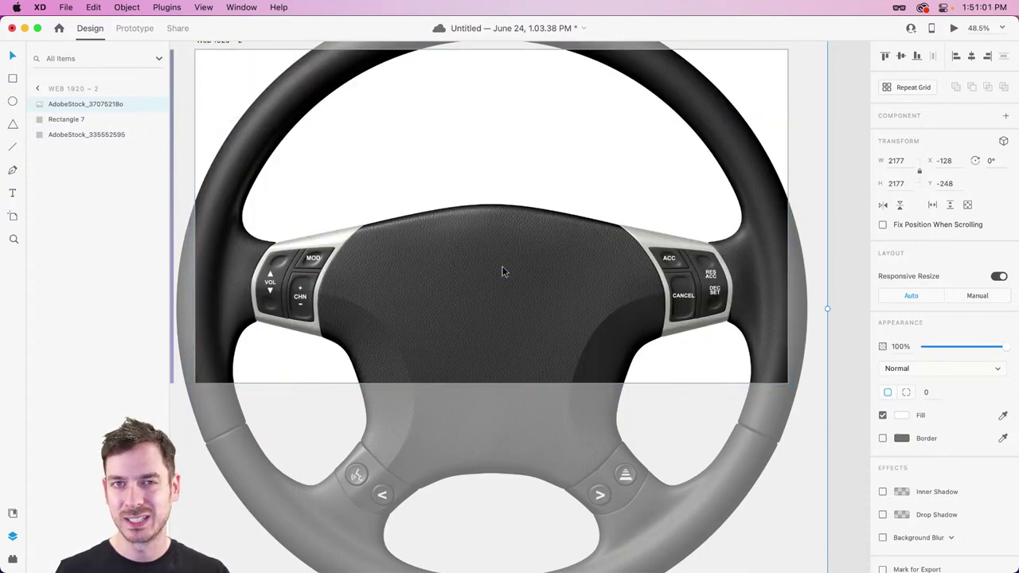
pyautogui.rightClick(508, 227)
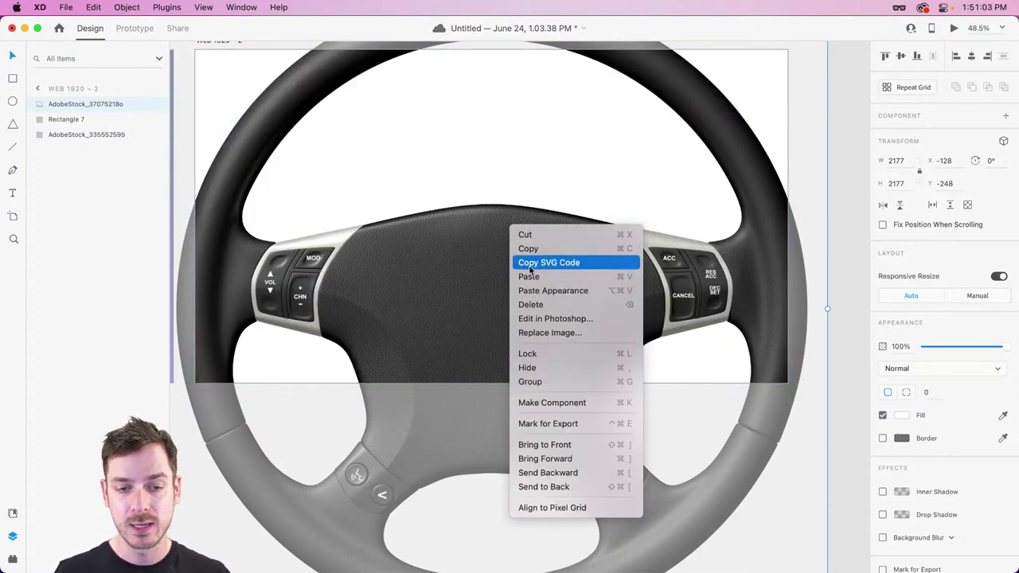
# In Photoshop, unlock the Background layer, remove the wheel's white background, and save.
pyautogui.click(568, 319)
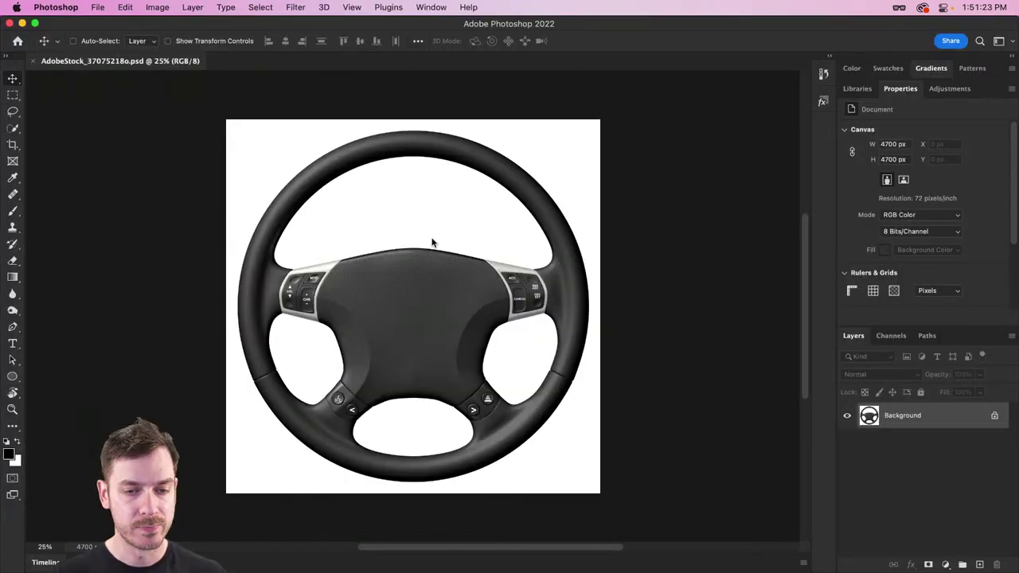
pyautogui.click(994, 415)
pyautogui.scroll(-2, 958, 245)
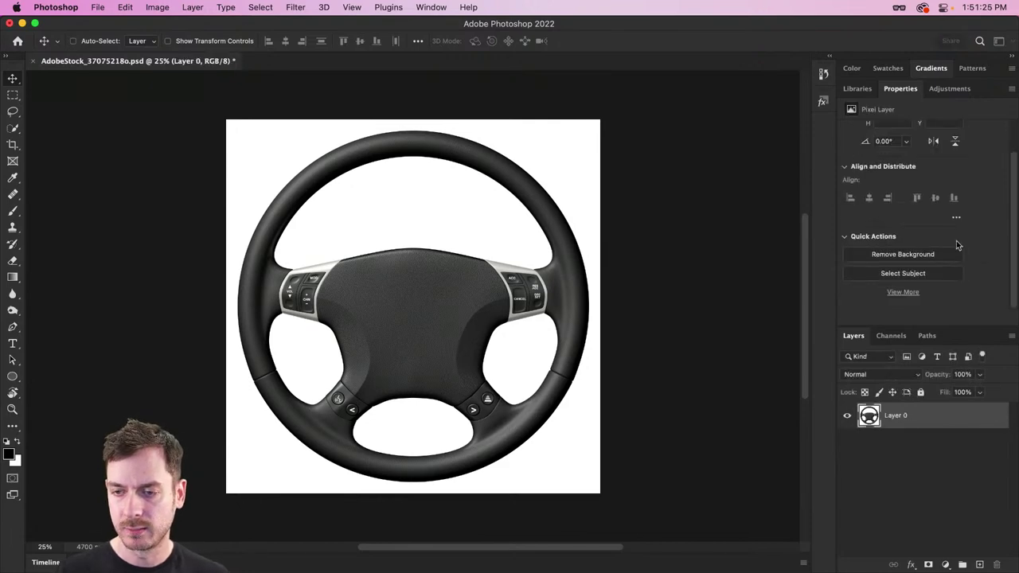
pyautogui.click(903, 256)
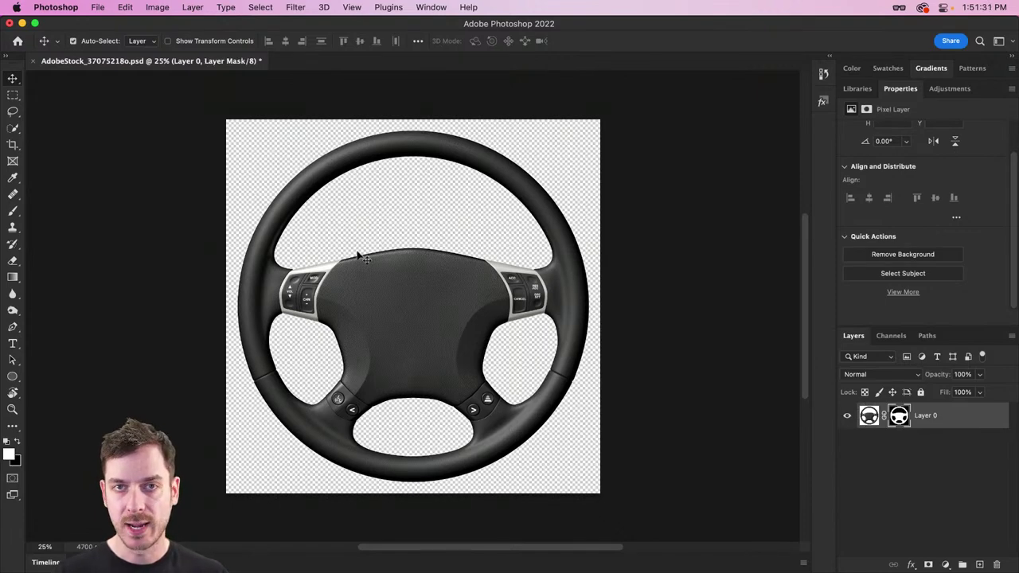
pyautogui.press('super+s')
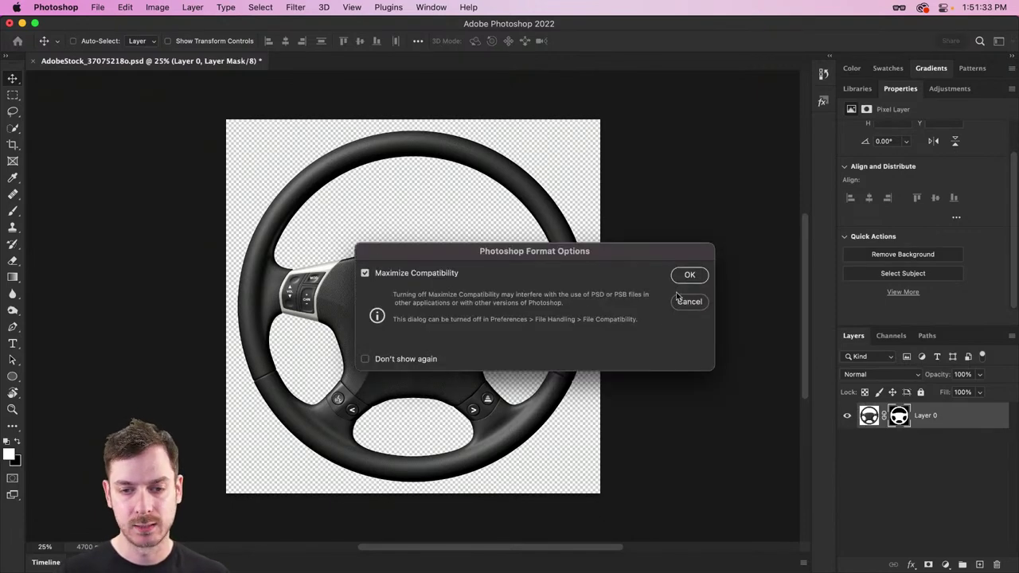
pyautogui.click(689, 276)
# Lower the wheel and paste a copy of the speed gauge behind it, nudged down.
pyautogui.press('super+Tab')
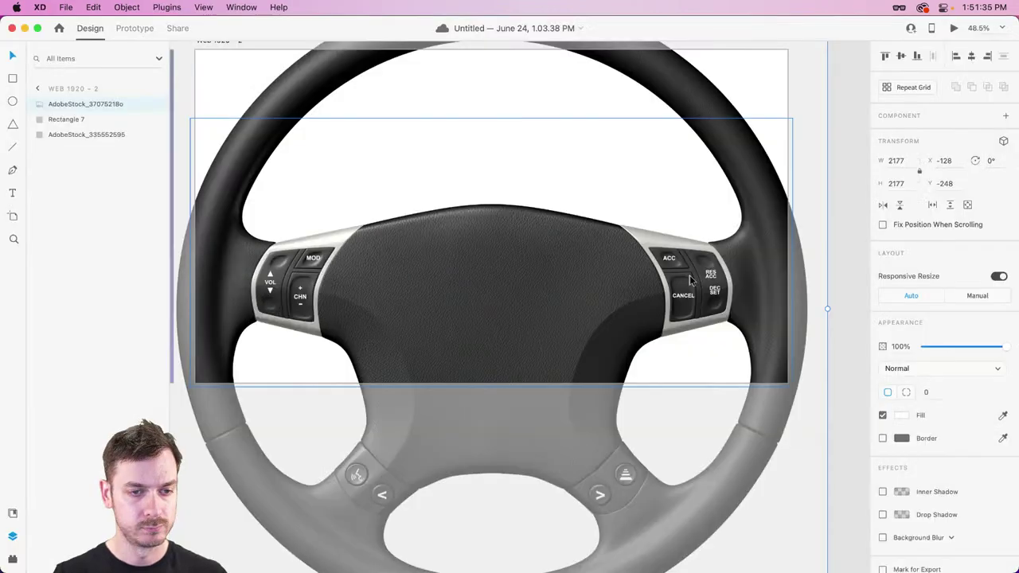
pyautogui.scroll(3, 546, 261)
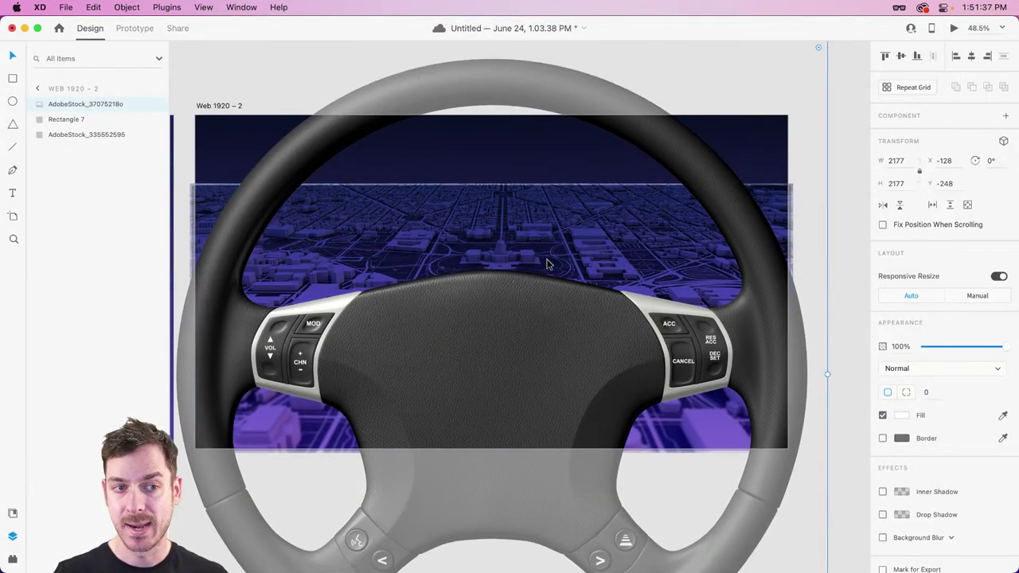
pyautogui.moveTo(546, 263); pyautogui.dragTo(532, 374)
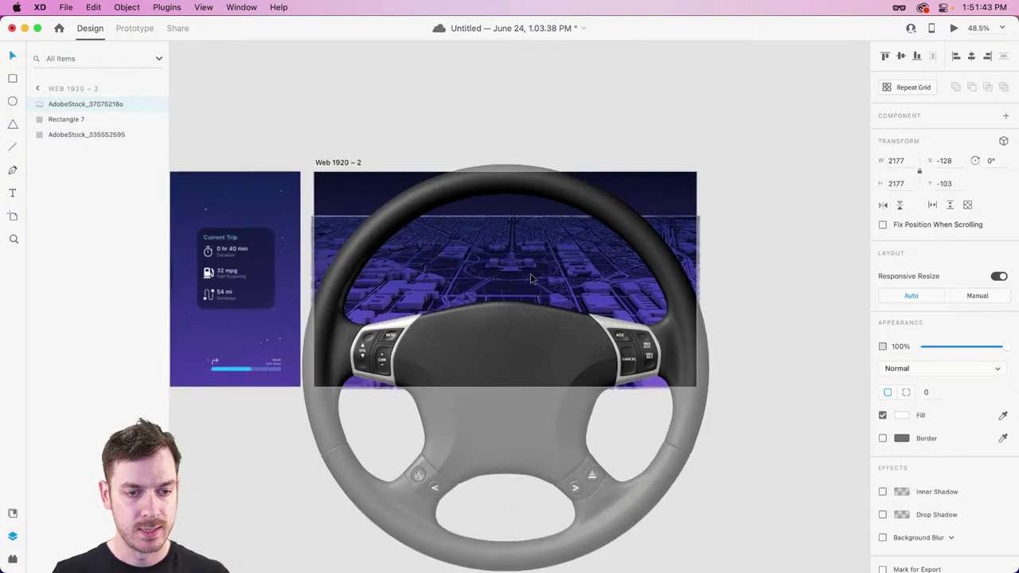
pyautogui.scroll(-3, 530, 273)
pyautogui.hscroll(-5, 508, 273)
pyautogui.click(507, 262)
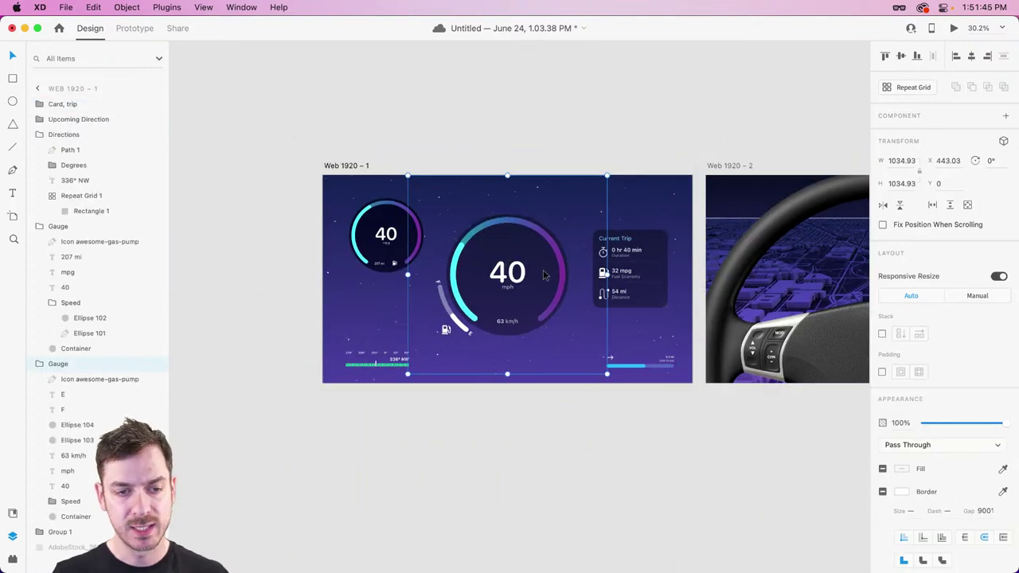
pyautogui.hotkey('ctrl', 'c')
pyautogui.hscroll(10, 533, 274)
pyautogui.hotkey('ctrl', 'v')
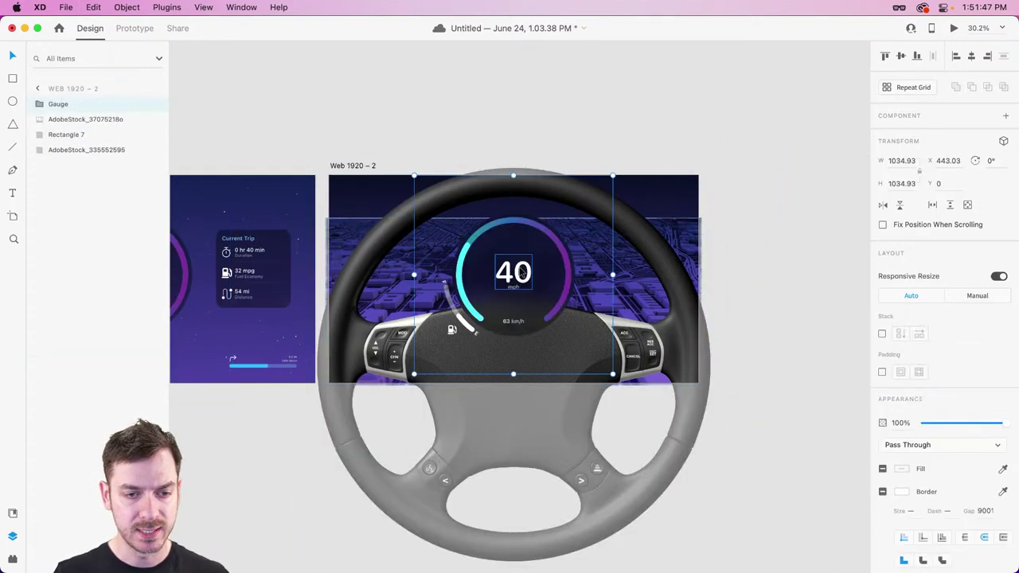
pyautogui.press('super+bracketleft')
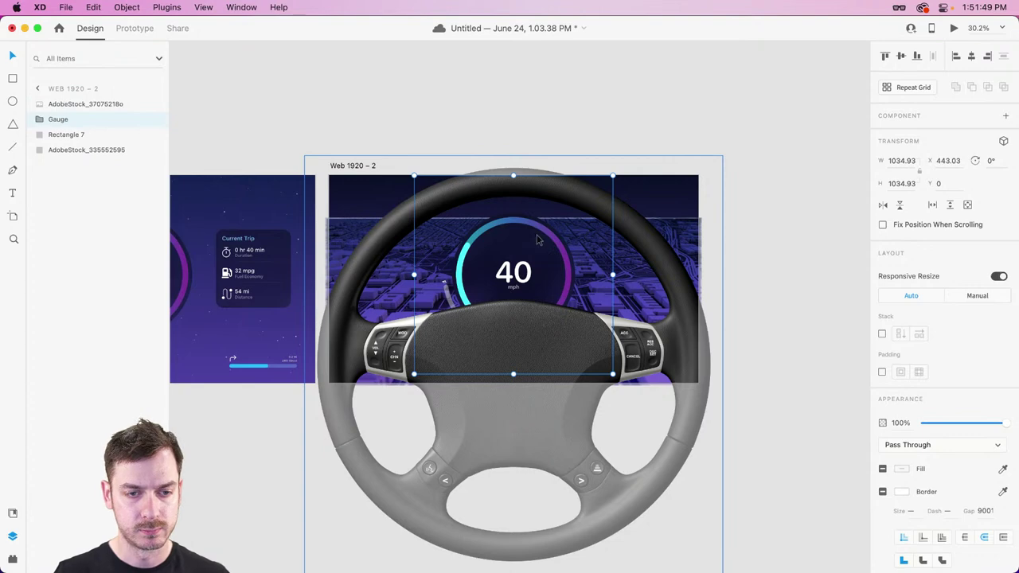
pyautogui.hotkey('shift', 'Down')
pyautogui.hotkey('shift', 'Down')
pyautogui.hotkey('shift', 'Down')
pyautogui.hotkey('shift', 'Down')
pyautogui.hotkey('shift', 'Down')
pyautogui.hotkey('shift', 'Down')
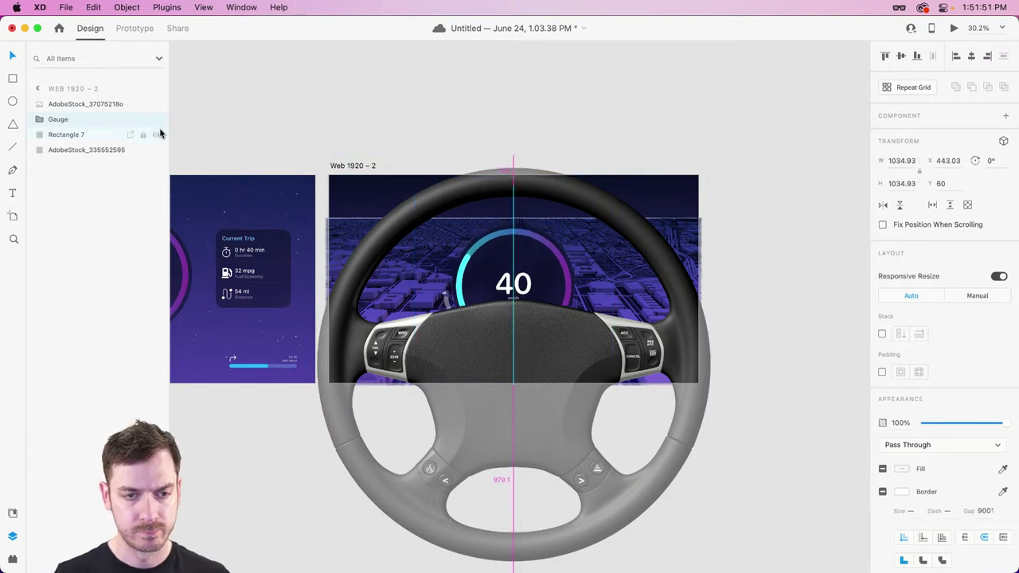
# Enlarge the steering wheel from its centre to 3011×3011 and move it lower.
pyautogui.moveTo(519, 411); pyautogui.dragTo(521, 440)
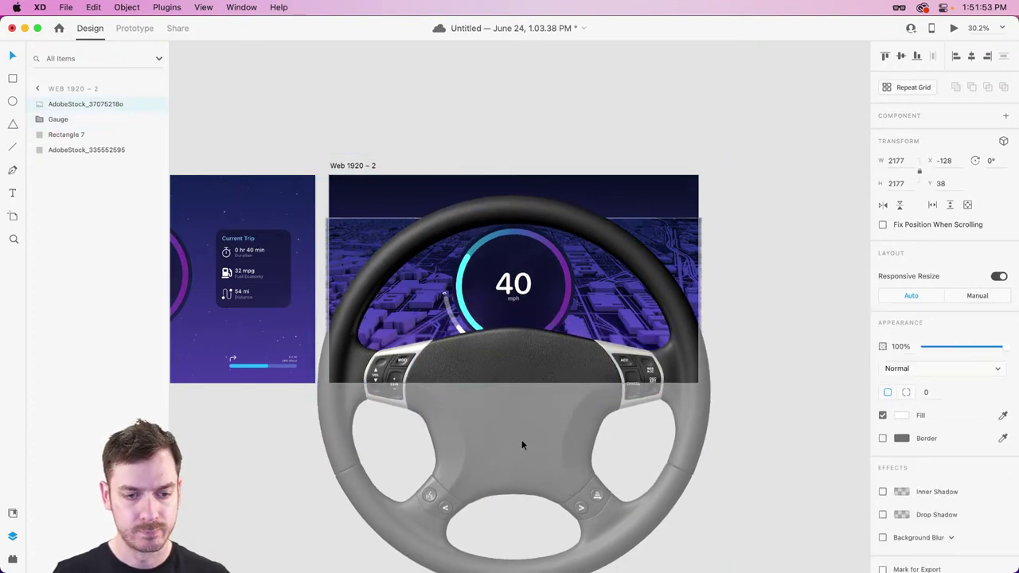
pyautogui.moveTo(720, 185); pyautogui.dragTo(764, 150)
pyautogui.moveTo(525, 369); pyautogui.dragTo(528, 371)
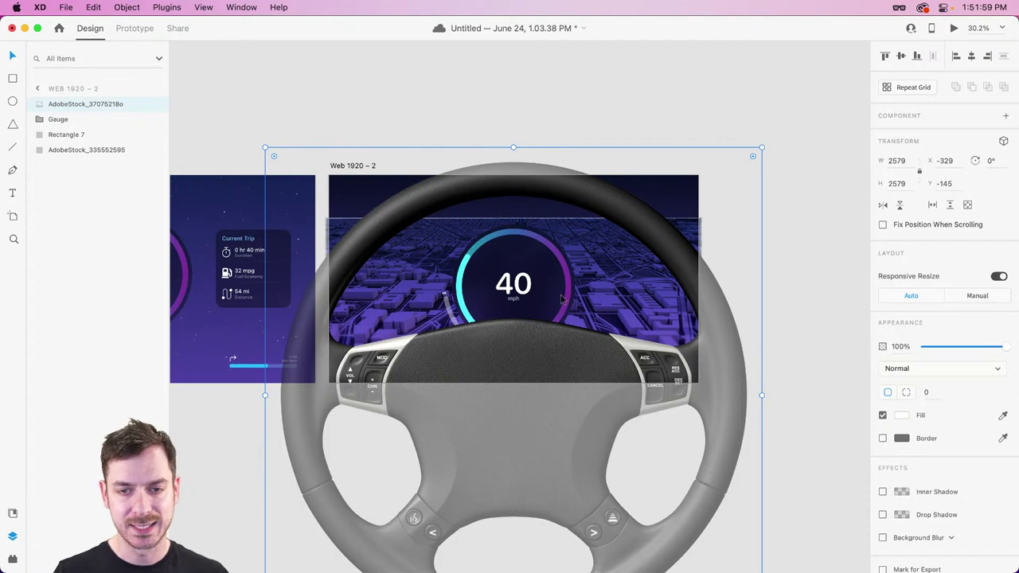
pyautogui.press('alt')
pyautogui.moveTo(761, 148); pyautogui.dragTo(796, 109)
pyautogui.moveTo(528, 364); pyautogui.dragTo(514, 409)
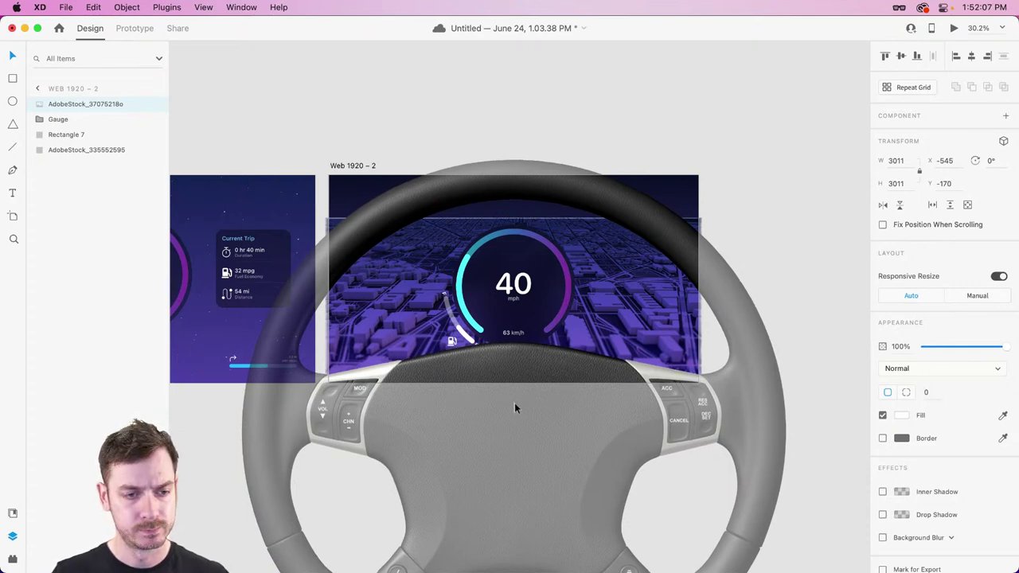
pyautogui.moveTo(514, 409); pyautogui.dragTo(514, 407)
# Fade the city map background image to 33% opacity.
pyautogui.click(69, 136)
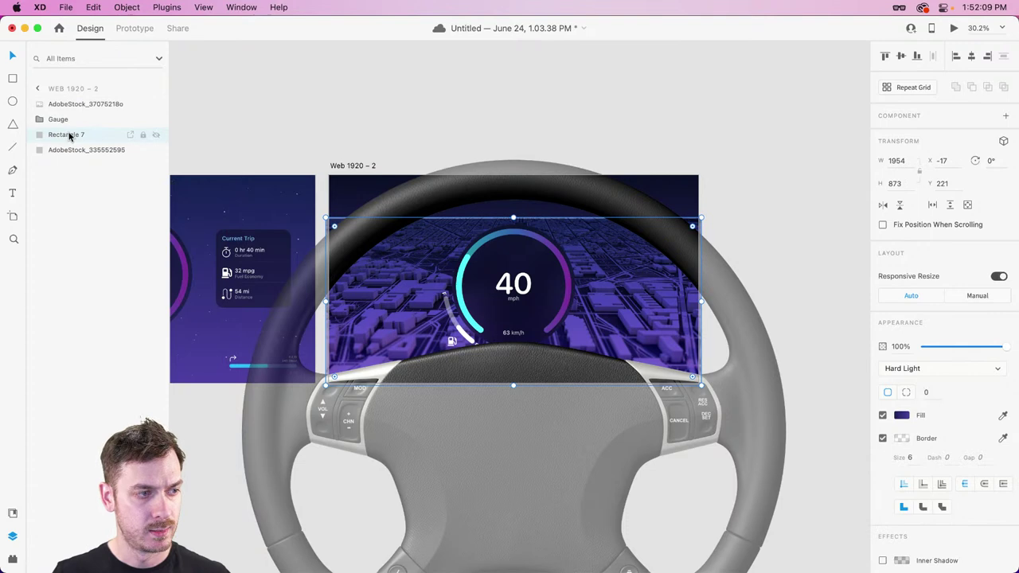
pyautogui.click(91, 150)
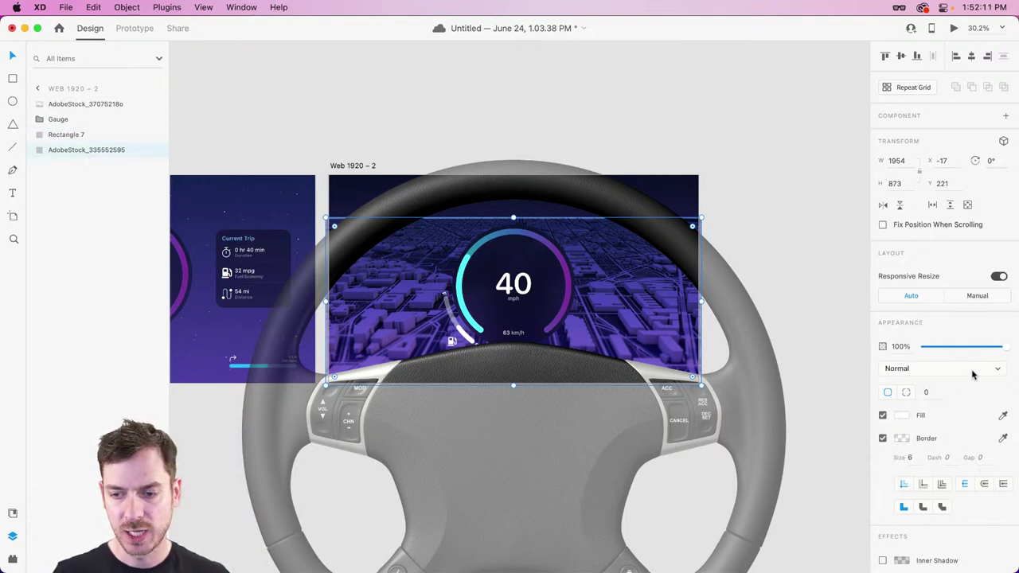
pyautogui.moveTo(1002, 348); pyautogui.dragTo(951, 348)
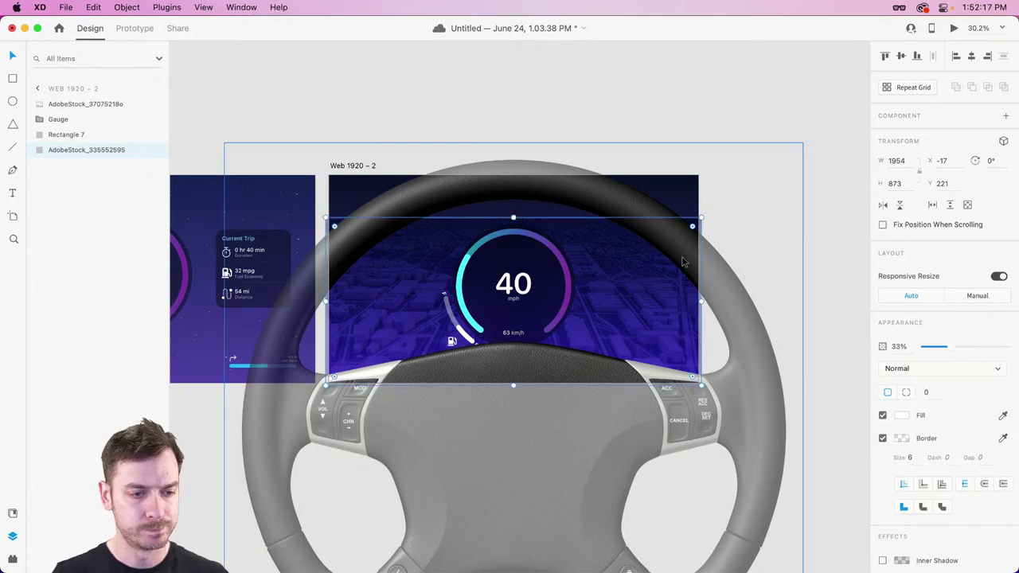
# Copy the Directions compass strip into Web 1920 – 2, placed above the hub, one layer back.
pyautogui.hscroll(-5, 682, 261)
pyautogui.click(229, 364)
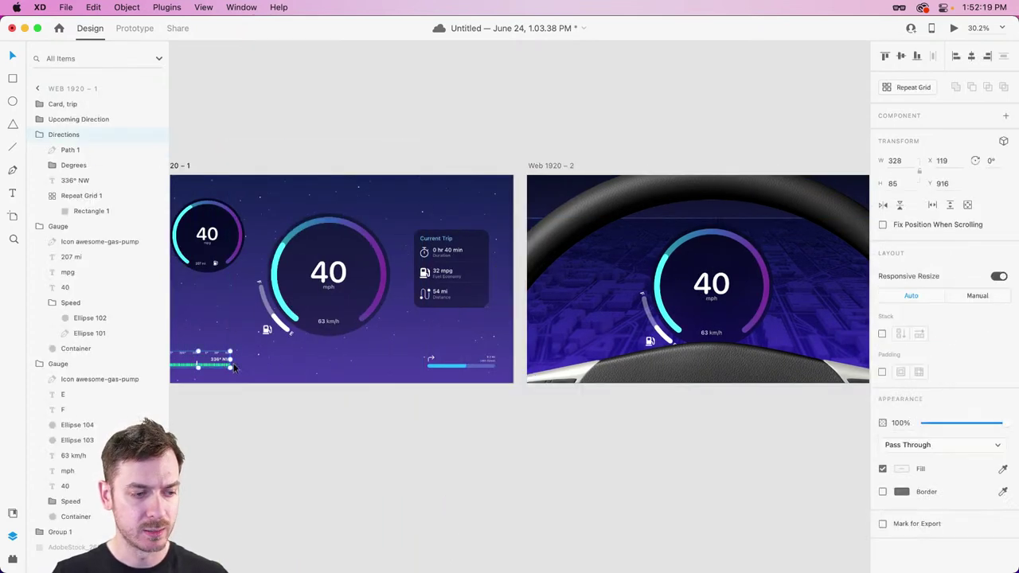
pyautogui.press('super+d')
pyautogui.press('super+c')
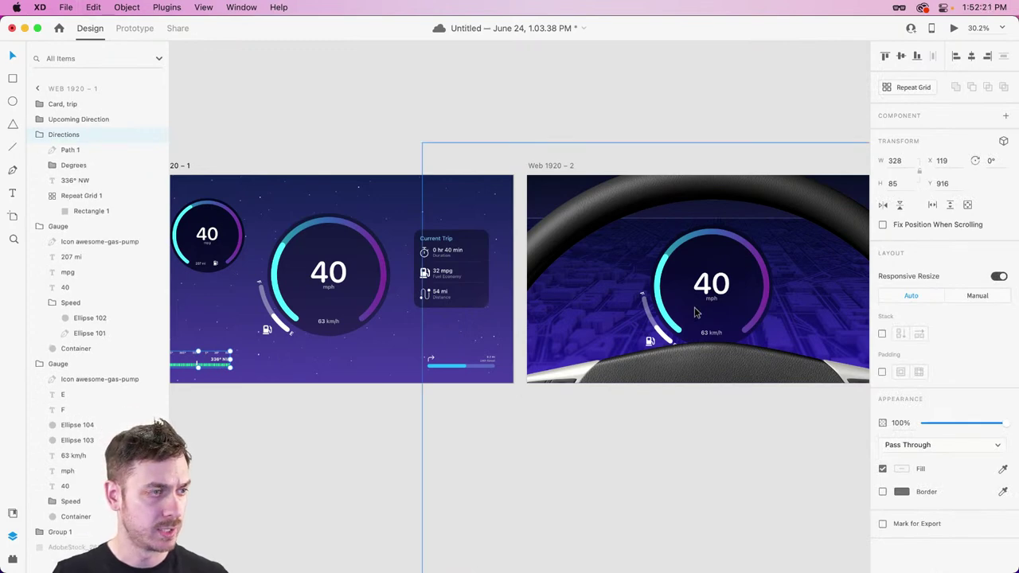
pyautogui.press('super+v')
pyautogui.hscroll(5, 694, 311)
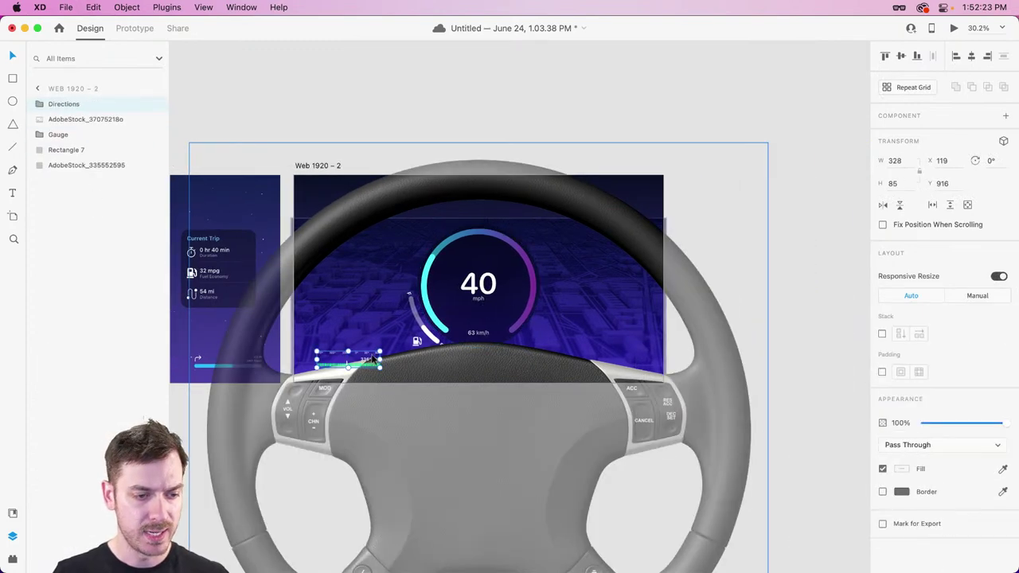
pyautogui.moveTo(372, 359); pyautogui.dragTo(367, 356)
pyautogui.press('super+[')
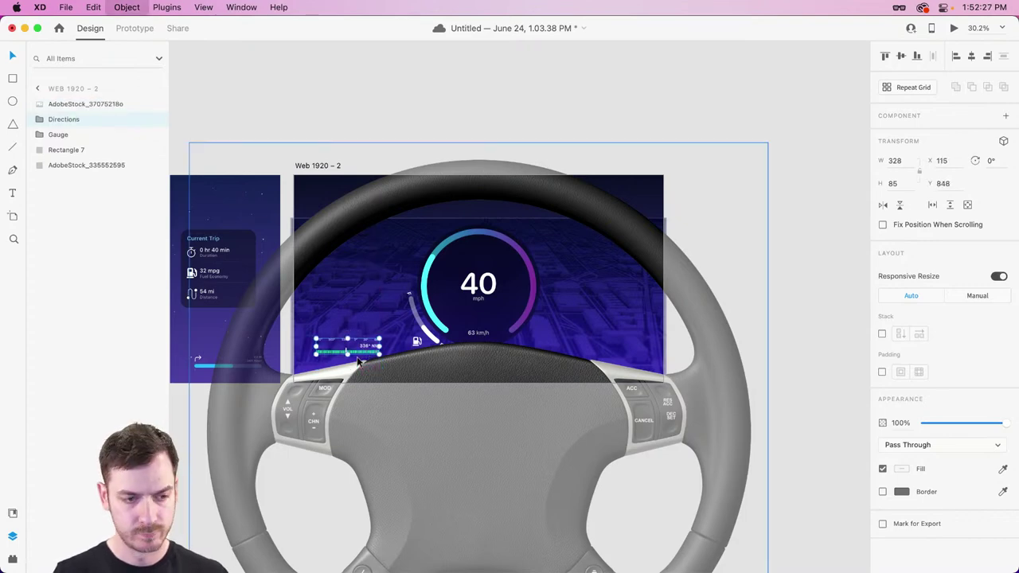
# Paste the Upcoming Direction bar into Web 1920 – 2 and raise it above the hub.
pyautogui.hscroll(-5, 255, 291)
pyautogui.click(423, 386)
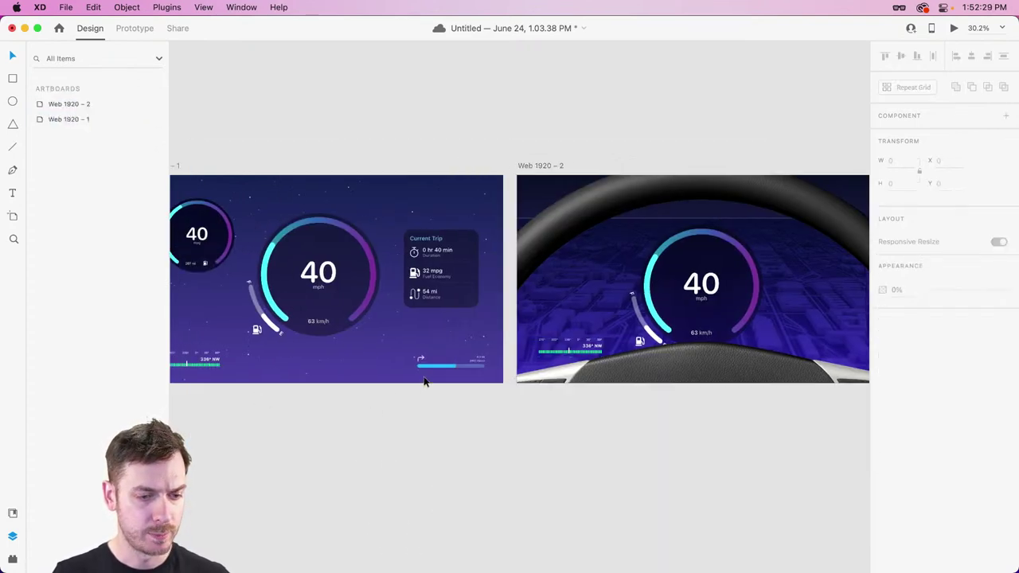
pyautogui.click(450, 362)
pyautogui.hscroll(4, 583, 340)
pyautogui.click(520, 303)
pyautogui.press('super+v')
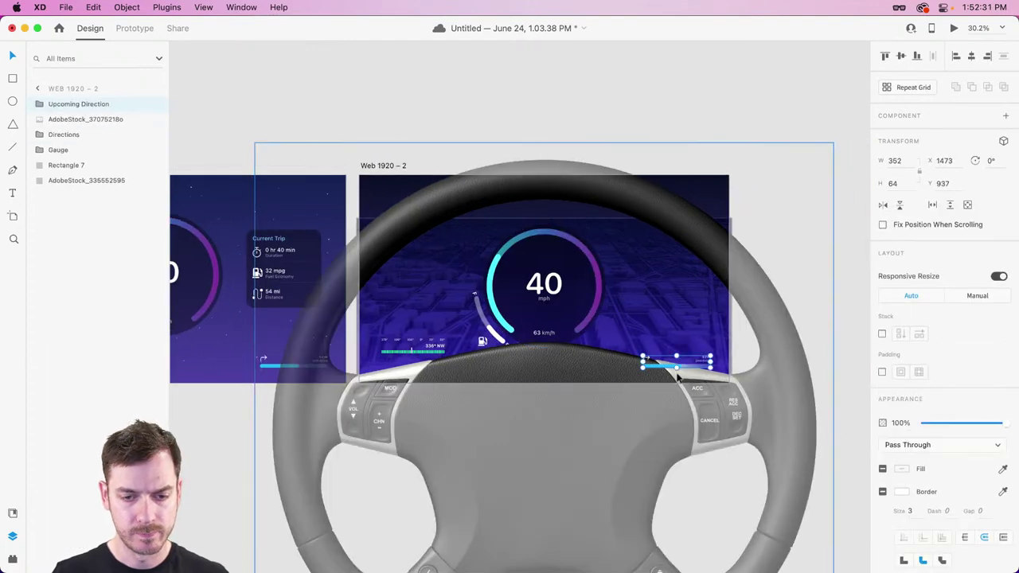
pyautogui.moveTo(686, 372)
pyautogui.mouseDown()
pyautogui.moveTo(685, 352)
pyautogui.moveTo(690, 359)
pyautogui.mouseUp()
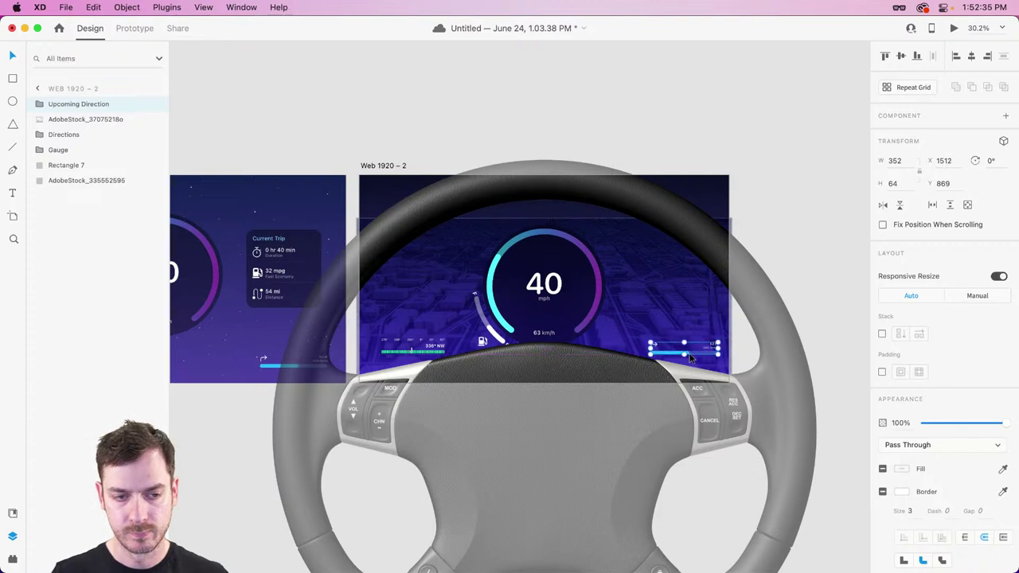
# Paste the 40 mpg gauge into Web 1920 – 2 at the upper left.
pyautogui.hscroll(-5, 332, 290)
pyautogui.click(327, 279)
pyautogui.hscroll(8, 483, 287)
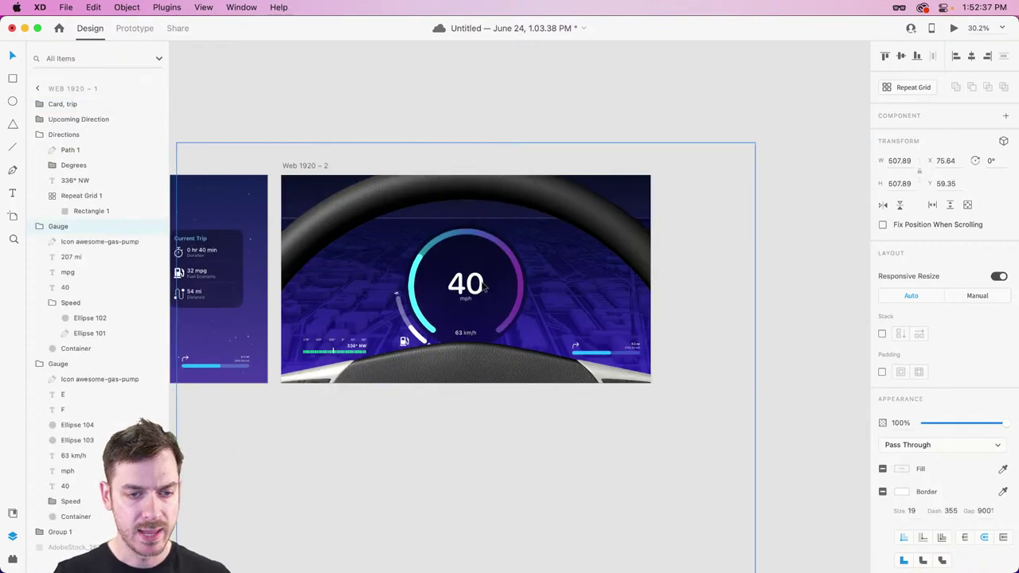
pyautogui.hotkey('ctrl', 'v')
pyautogui.moveTo(343, 246); pyautogui.dragTo(343, 274)
pyautogui.scroll(5, 342, 275)
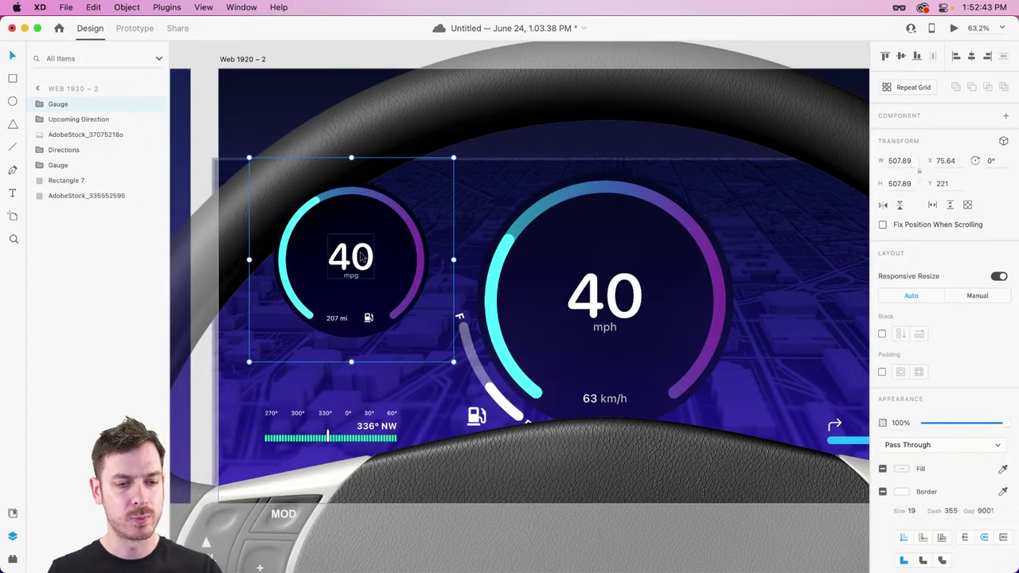
pyautogui.keyDown('super'); pyautogui.click(386, 200); pyautogui.keyUp('super')
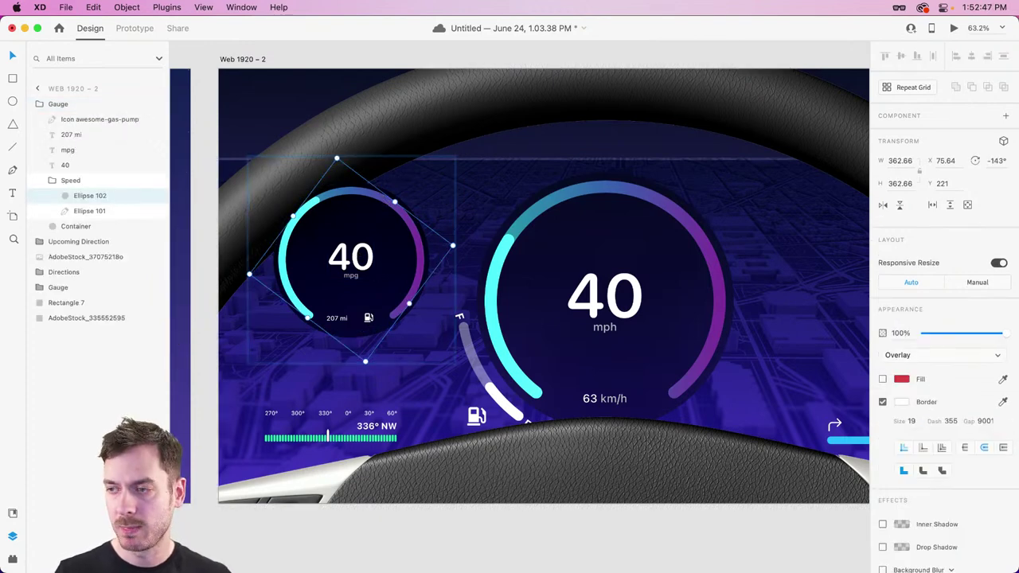
# Recolor the mpg gauge arc's gradient from green #2AAD25 to orange #9B5F2B.
pyautogui.keyDown('super'); pyautogui.click(387, 201); pyautogui.keyUp('super')
pyautogui.click(901, 381)
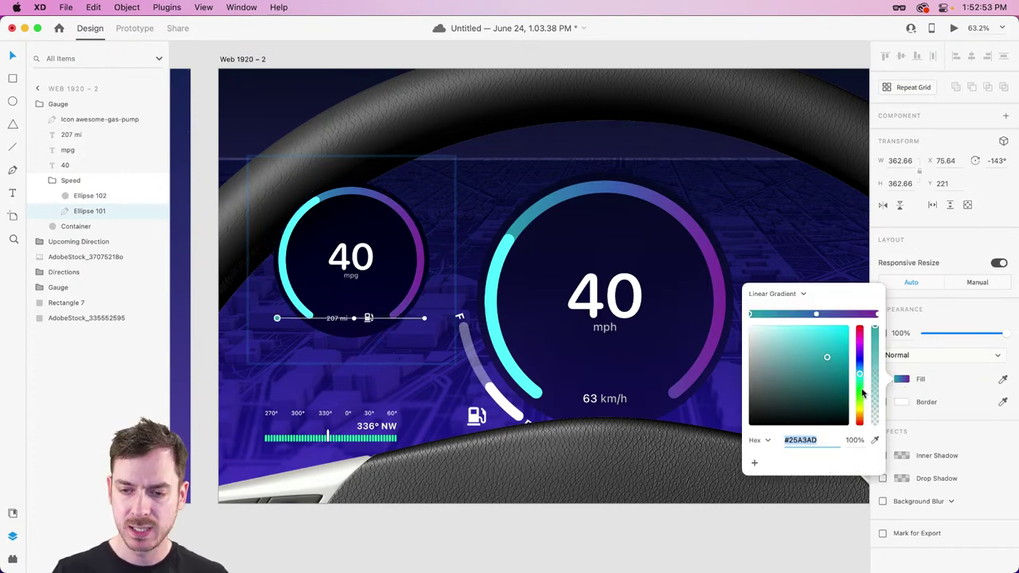
pyautogui.moveTo(861, 390); pyautogui.dragTo(861, 397)
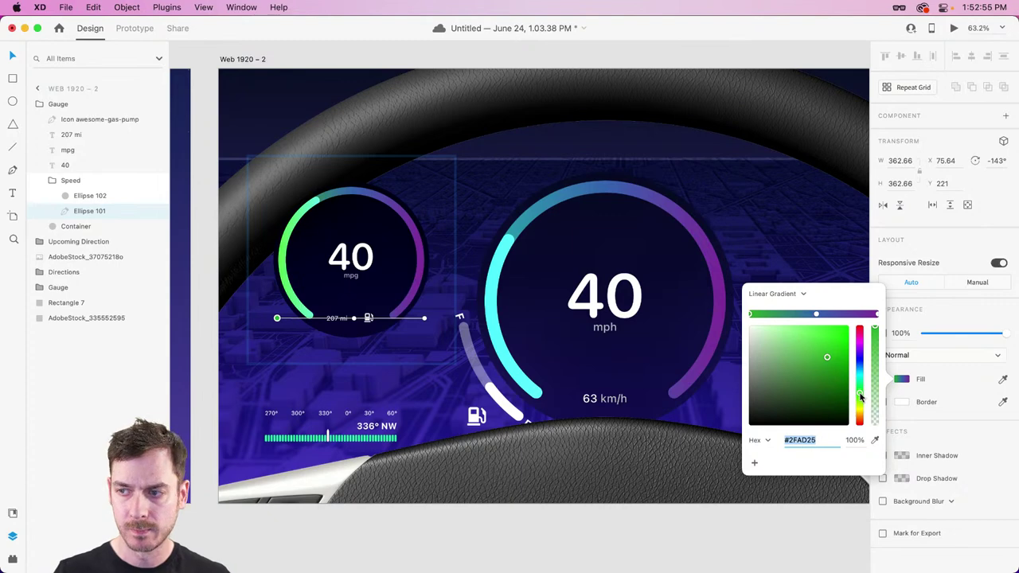
pyautogui.click(877, 314)
pyautogui.moveTo(861, 418); pyautogui.dragTo(860, 420)
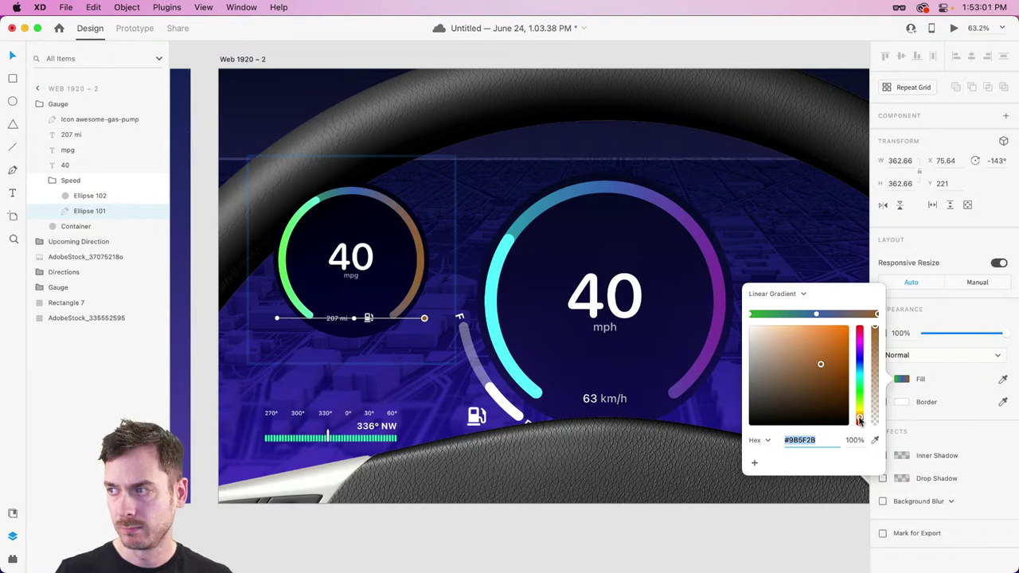
pyautogui.moveTo(816, 316); pyautogui.dragTo(819, 373)
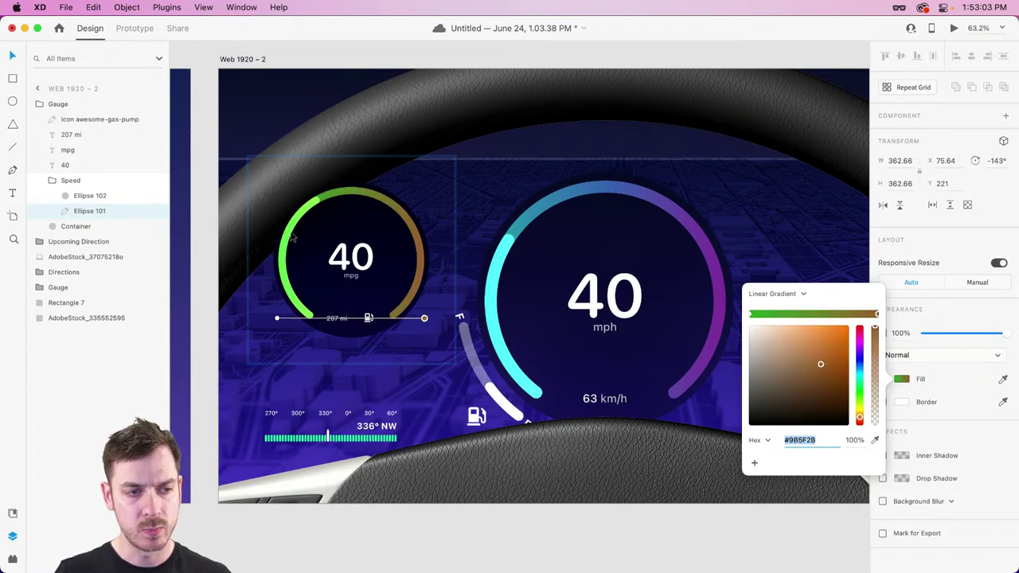
pyautogui.hotkey('ctrl', 'z')
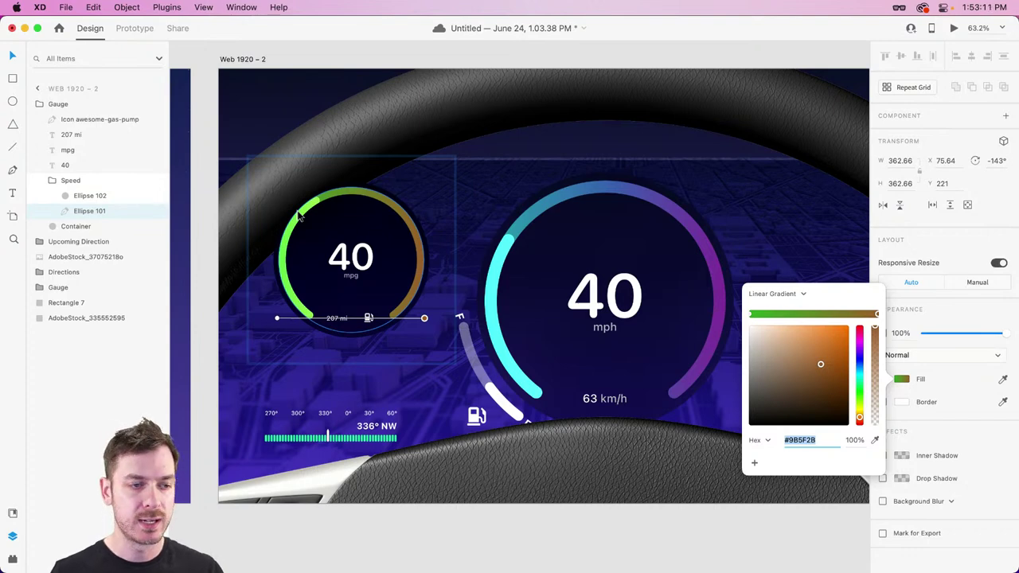
pyautogui.click(303, 217)
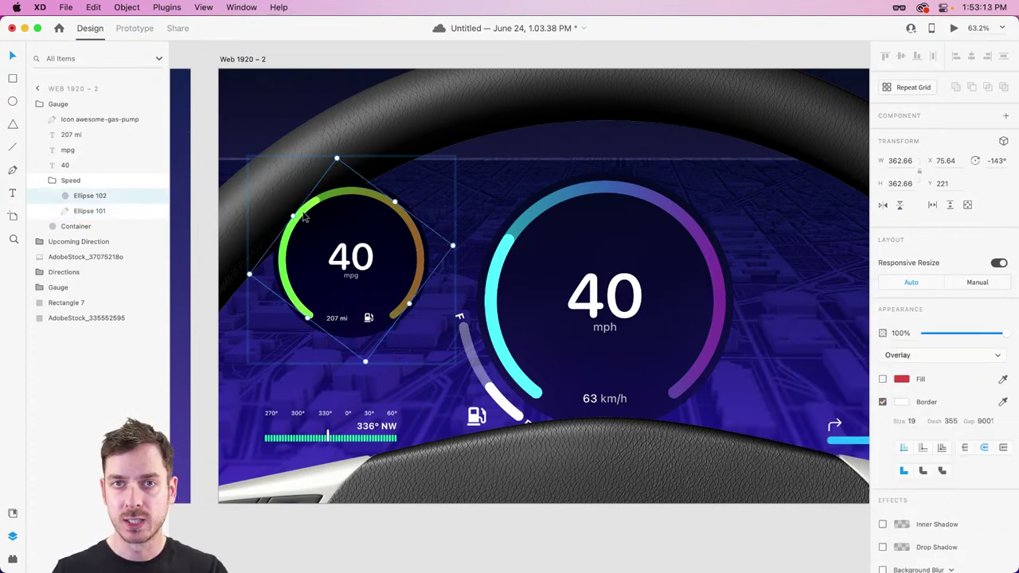
# Shorten the mpg arc's dash and send the mpg gauge behind the steering-wheel image.
pyautogui.click(949, 421)
pyautogui.hotkey('shift', 'Down')
pyautogui.hotkey('shift', 'Down')
pyautogui.hotkey('shift', 'Down')
pyautogui.hotkey('shift', 'Down')
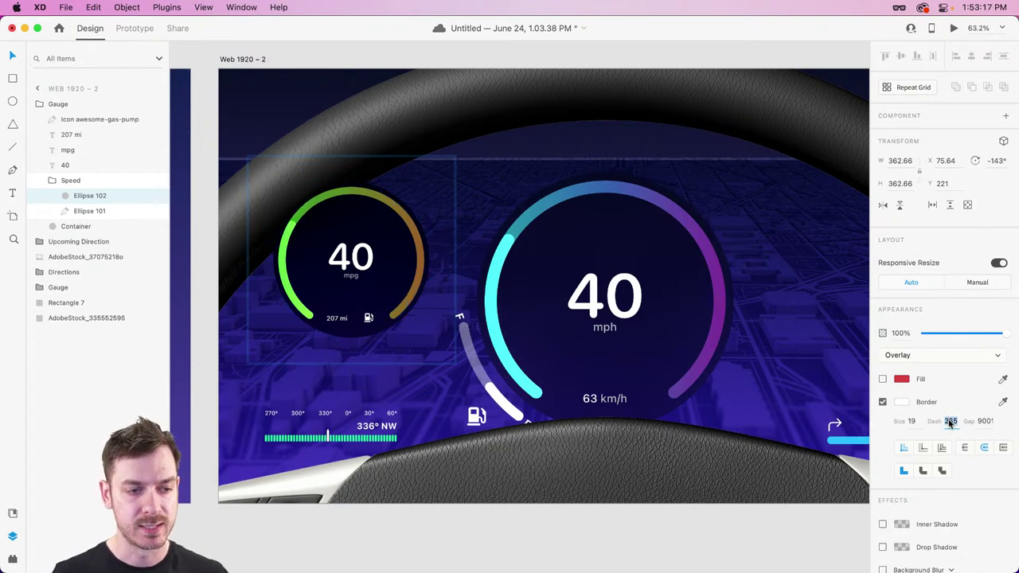
pyautogui.press('Escape')
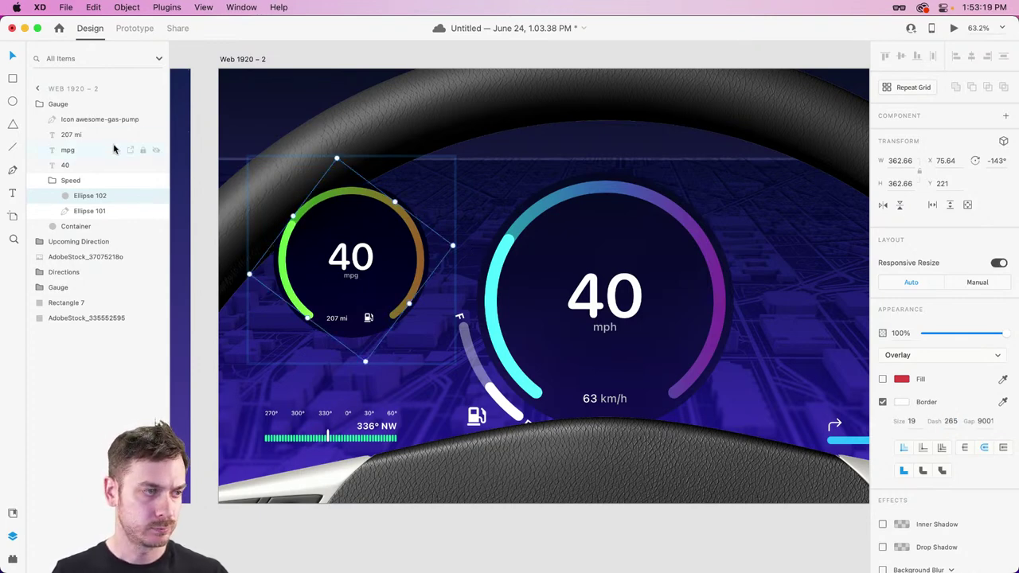
pyautogui.press('Escape')
pyautogui.press('Escape')
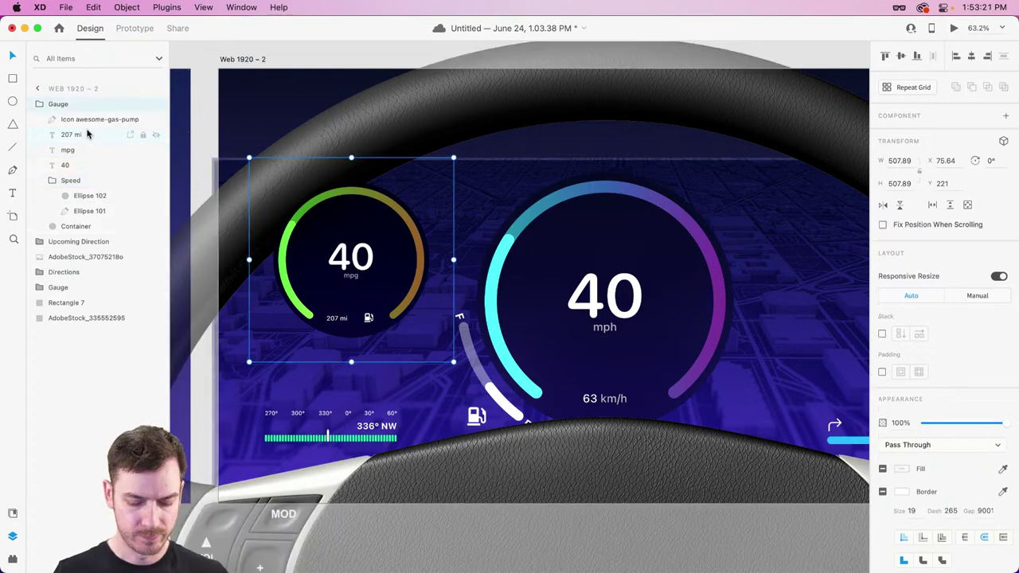
pyautogui.press('cmd+[')
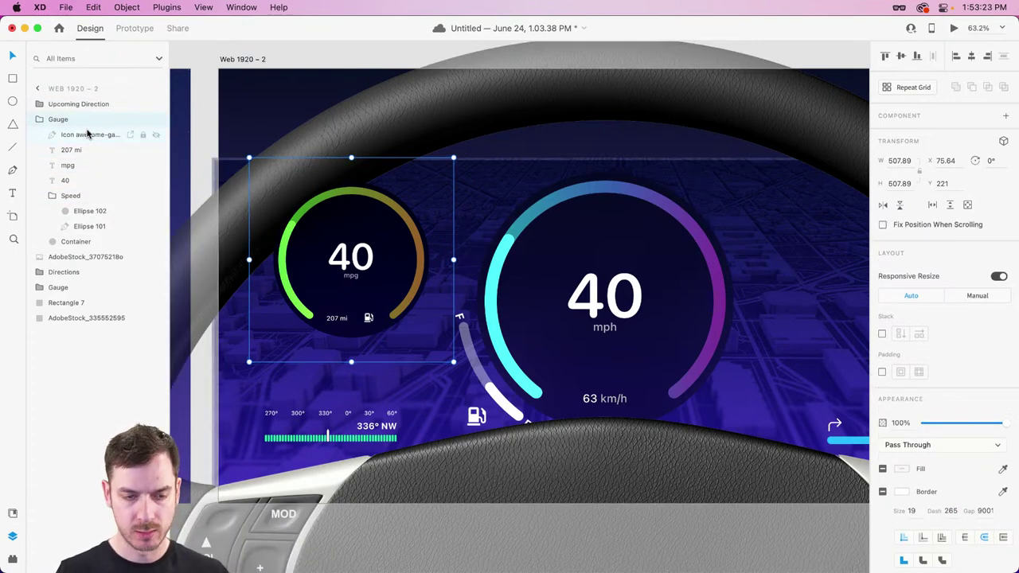
pyautogui.press('cmd+[')
# Send the pasted starry background to the very back of Web 1920 – 2.
pyautogui.scroll(-5, 301, 273)
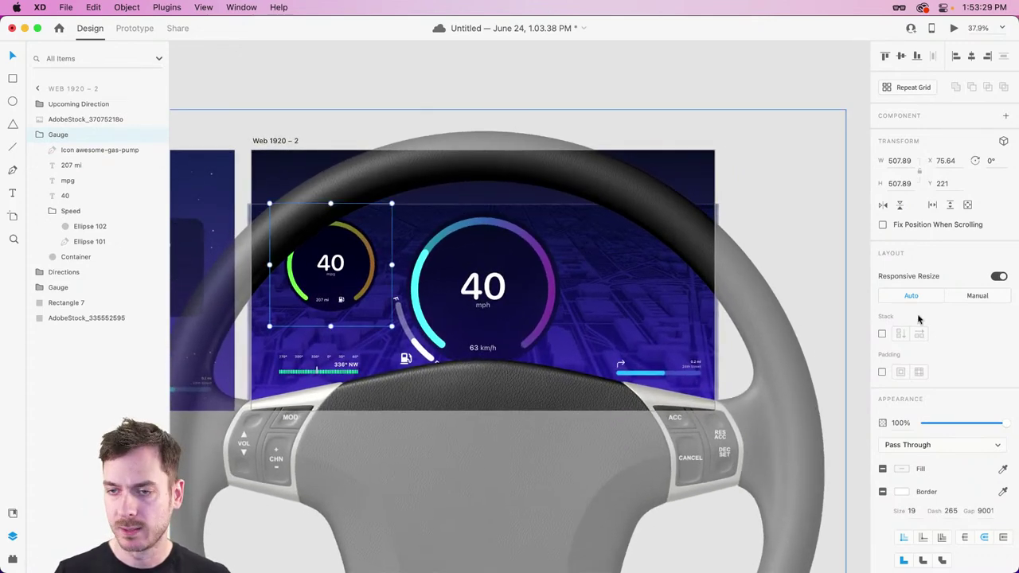
pyautogui.click(719, 175)
pyautogui.hscroll(-10, 402, 230)
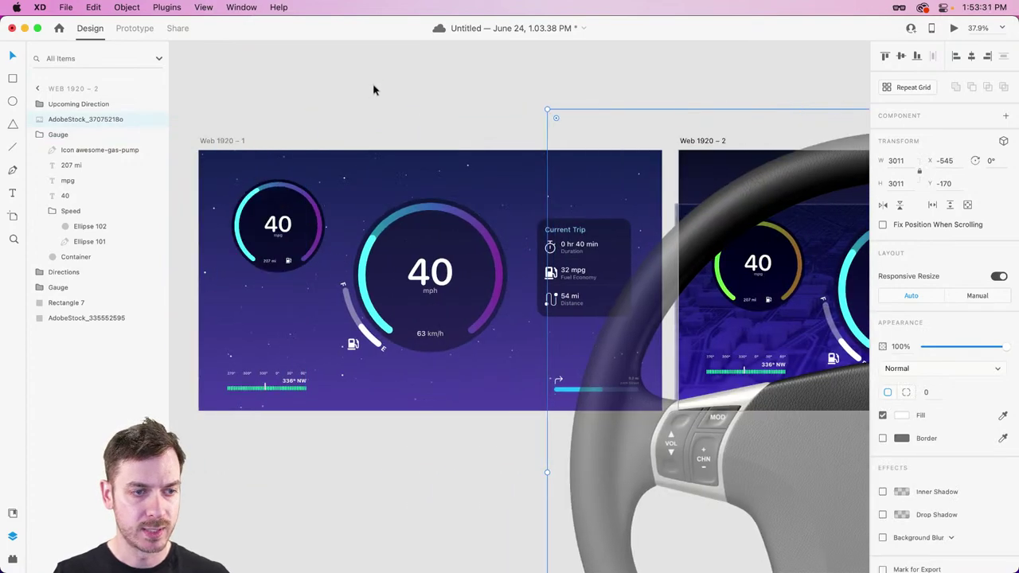
pyautogui.click(373, 90)
pyautogui.click(348, 184)
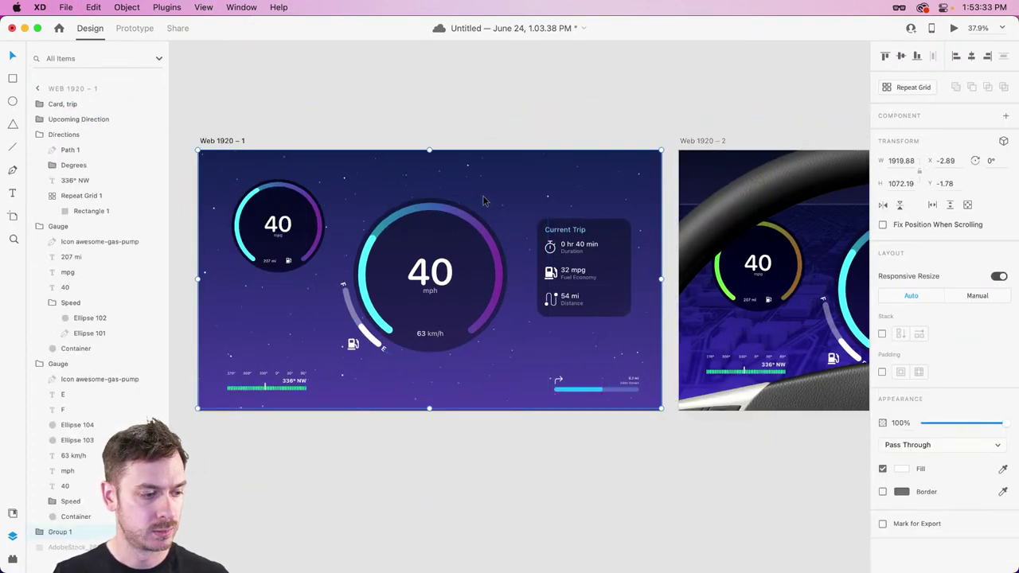
pyautogui.hscroll(9, 483, 199)
pyautogui.click(302, 140)
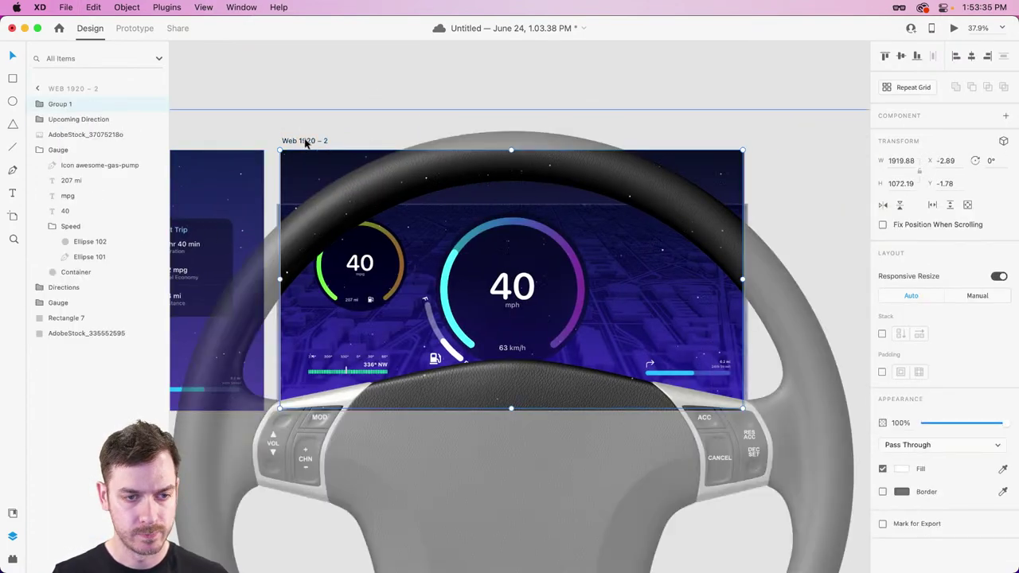
pyautogui.press('super+shift+bracketleft')
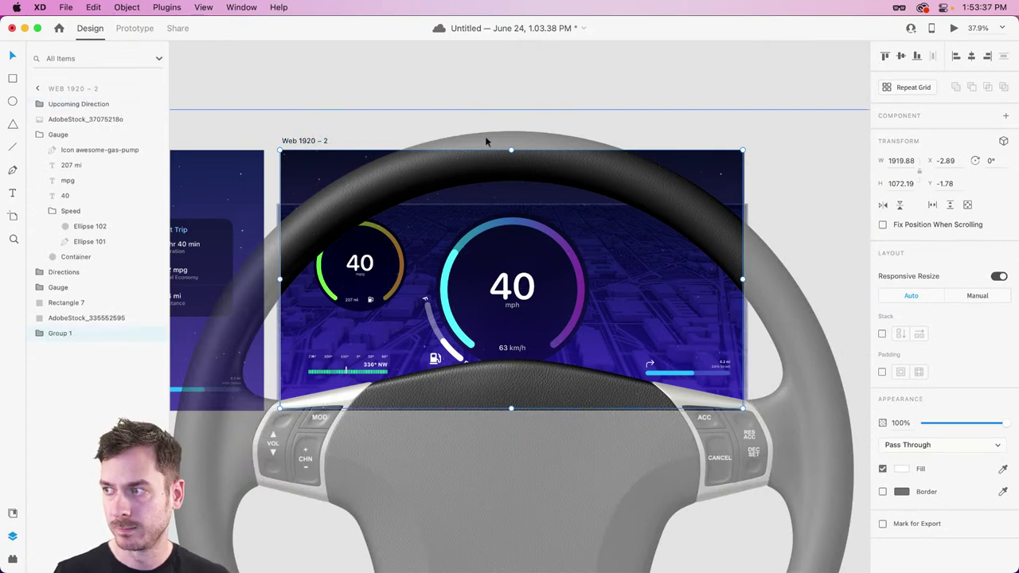
pyautogui.click(607, 113)
pyautogui.click(647, 231)
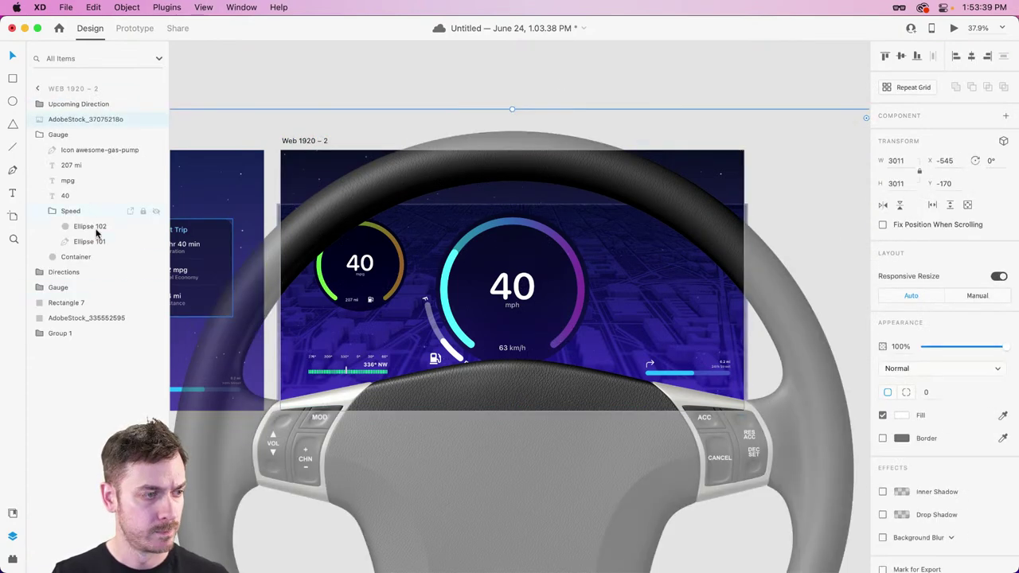
# Darken the Rectangle 7 overlay gradient to navy #0D1431 and #343D6A.
pyautogui.click(74, 303)
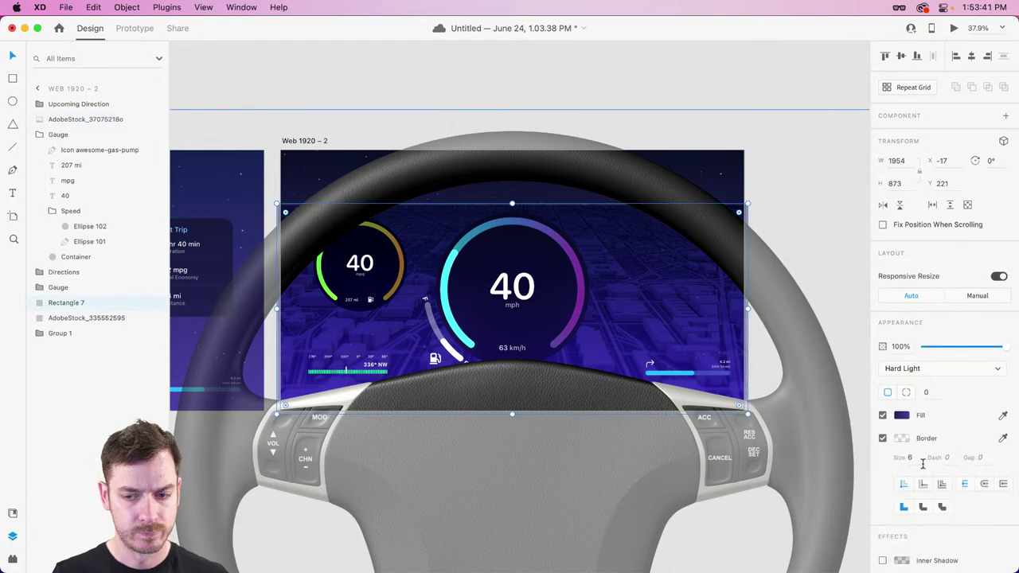
pyautogui.click(902, 415)
pyautogui.moveTo(823, 430); pyautogui.dragTo(823, 445)
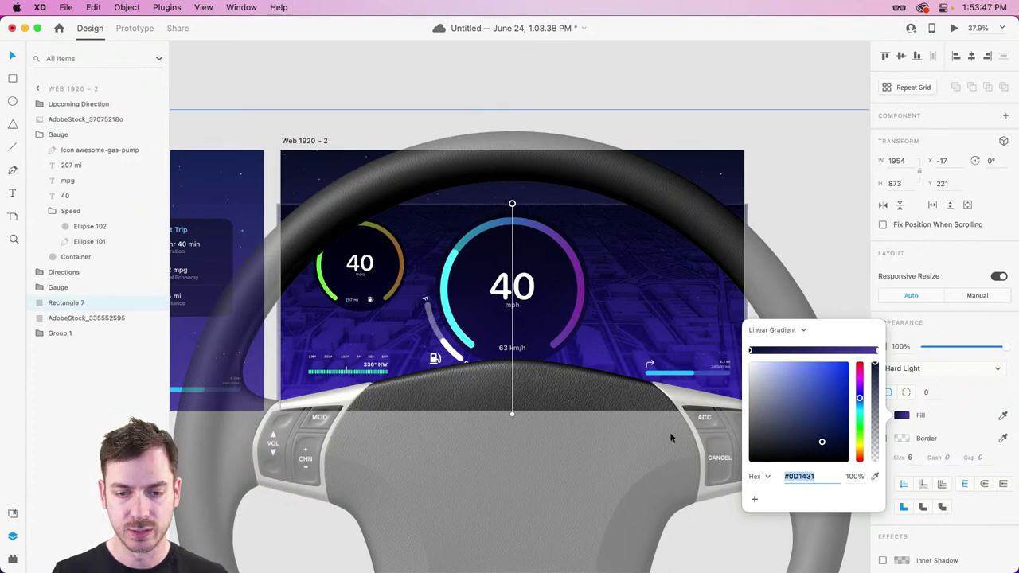
pyautogui.click(878, 350)
pyautogui.moveTo(812, 407); pyautogui.dragTo(801, 424)
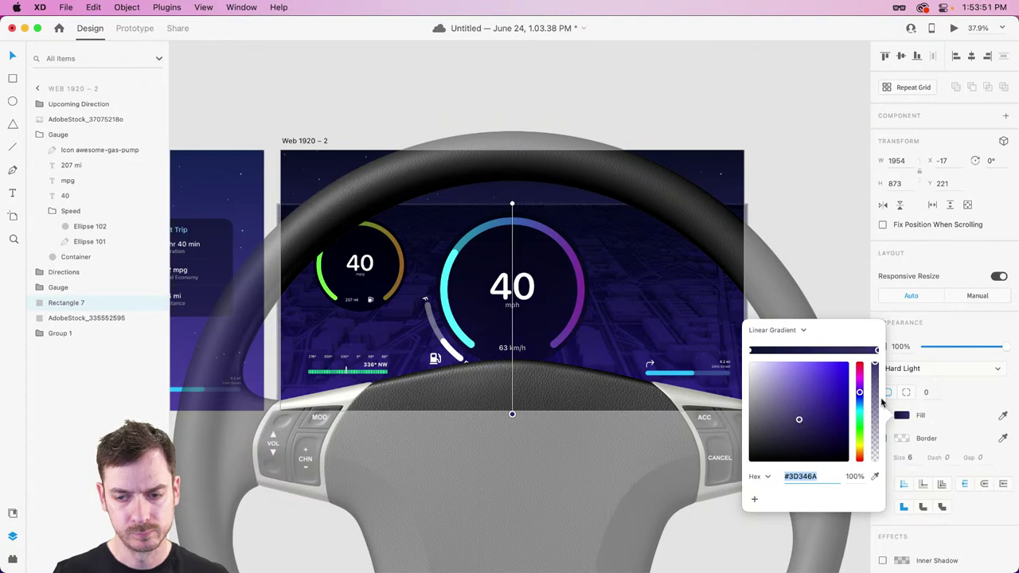
pyautogui.moveTo(860, 392); pyautogui.dragTo(859, 400)
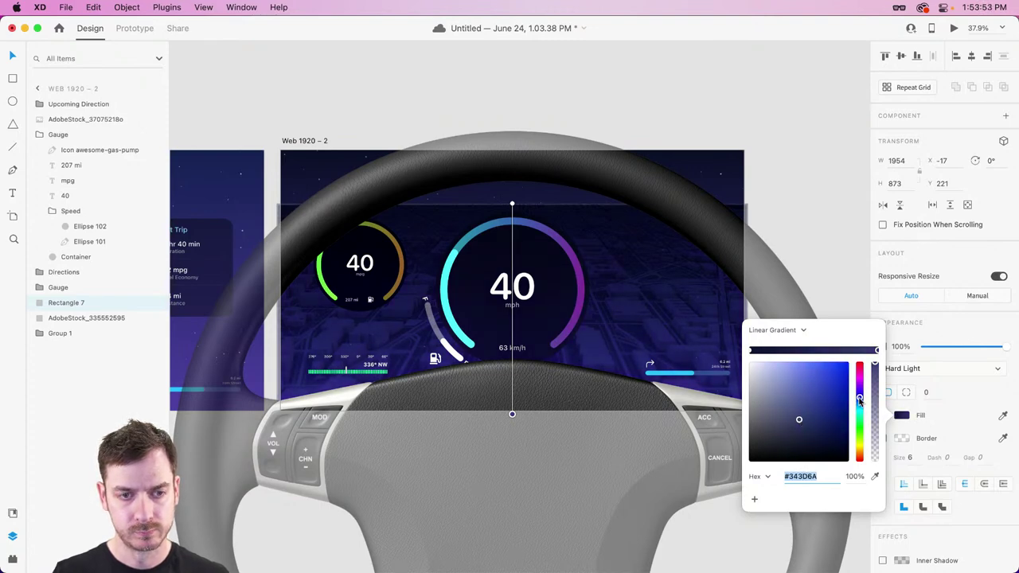
pyautogui.click(768, 254)
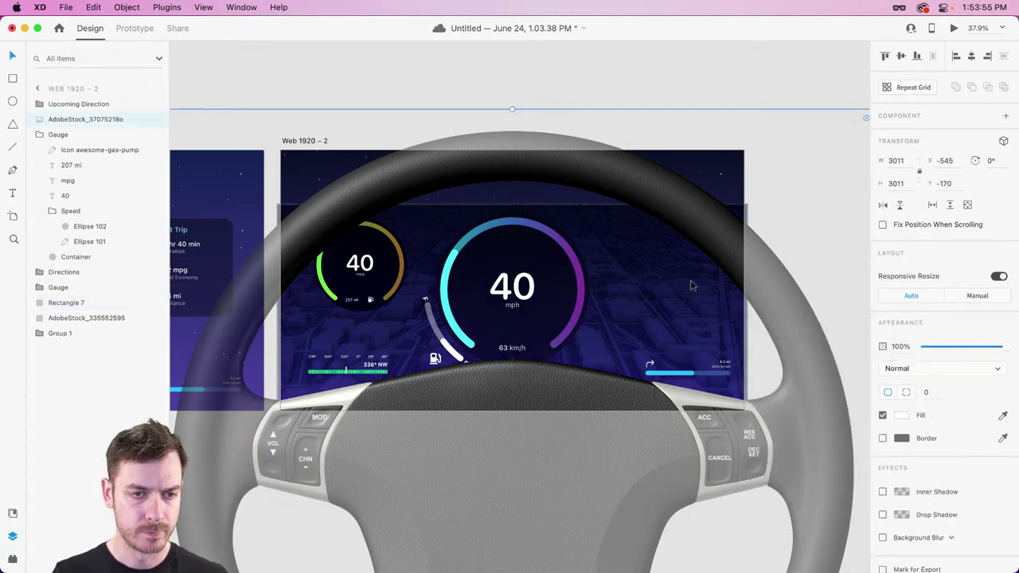
pyautogui.click(410, 73)
# Compare both artboards by selecting their mpg gauge, Directions group and speed gauge.
pyautogui.scroll(-3, 479, 217)
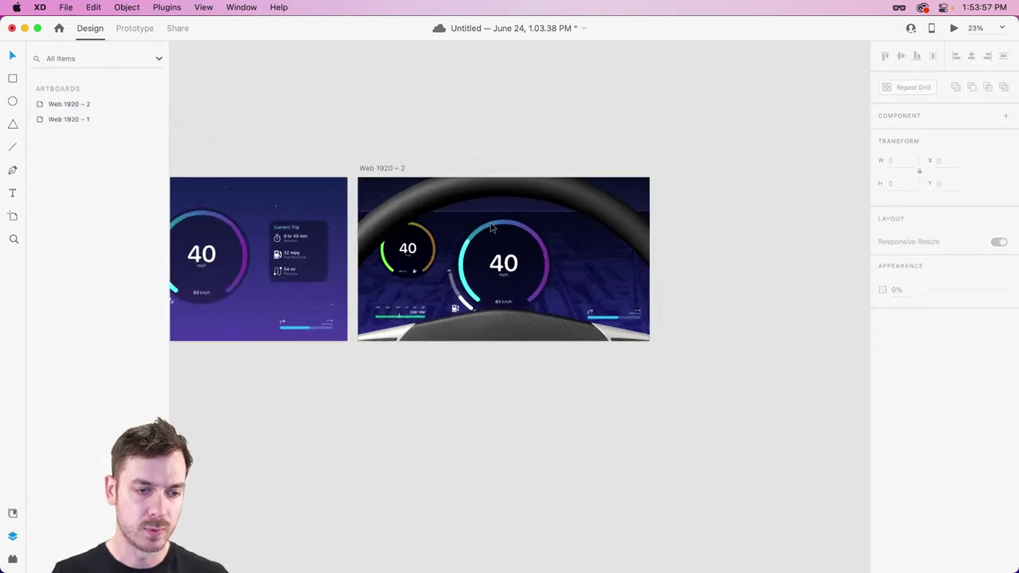
pyautogui.hscroll(-10, 491, 228)
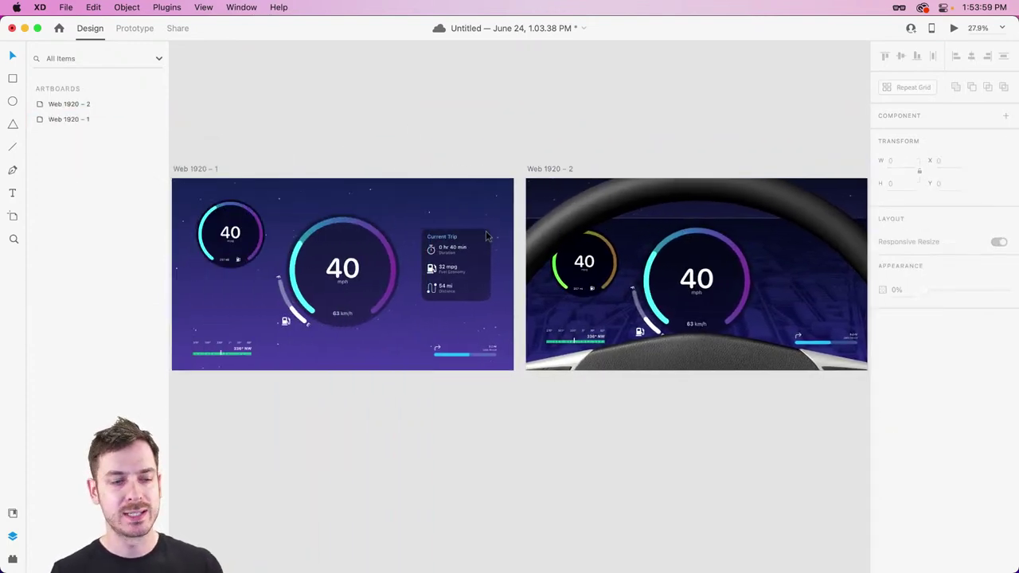
pyautogui.click(339, 253)
pyautogui.hscroll(4, 605, 276)
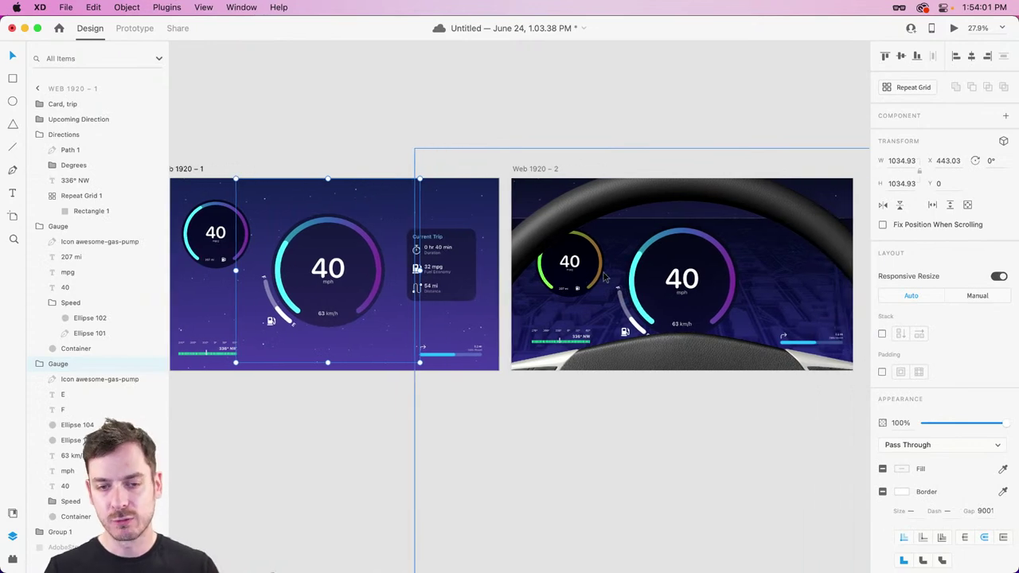
pyautogui.scroll(1, 523, 277)
pyautogui.doubleClick(649, 275)
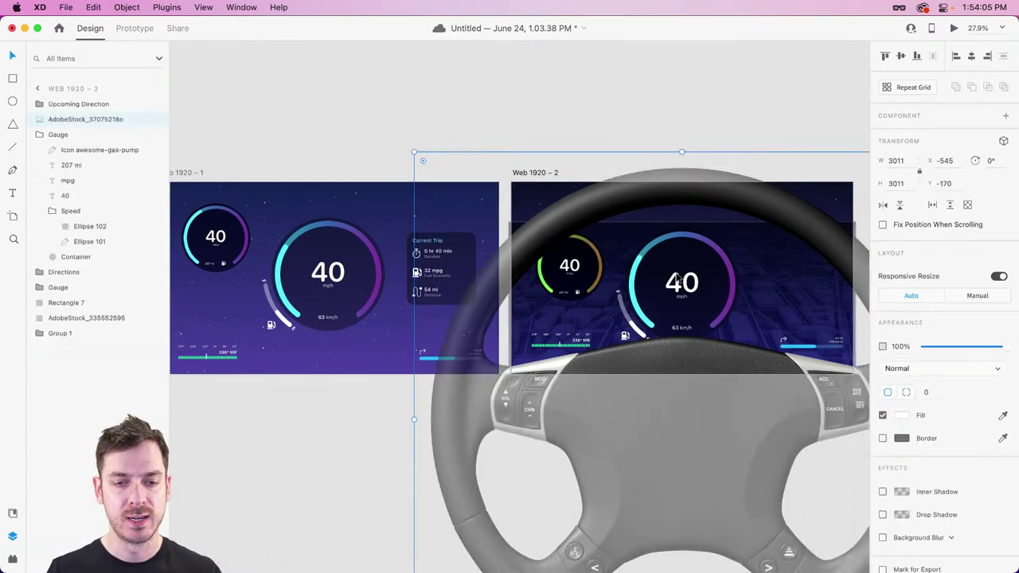
pyautogui.click(58, 134)
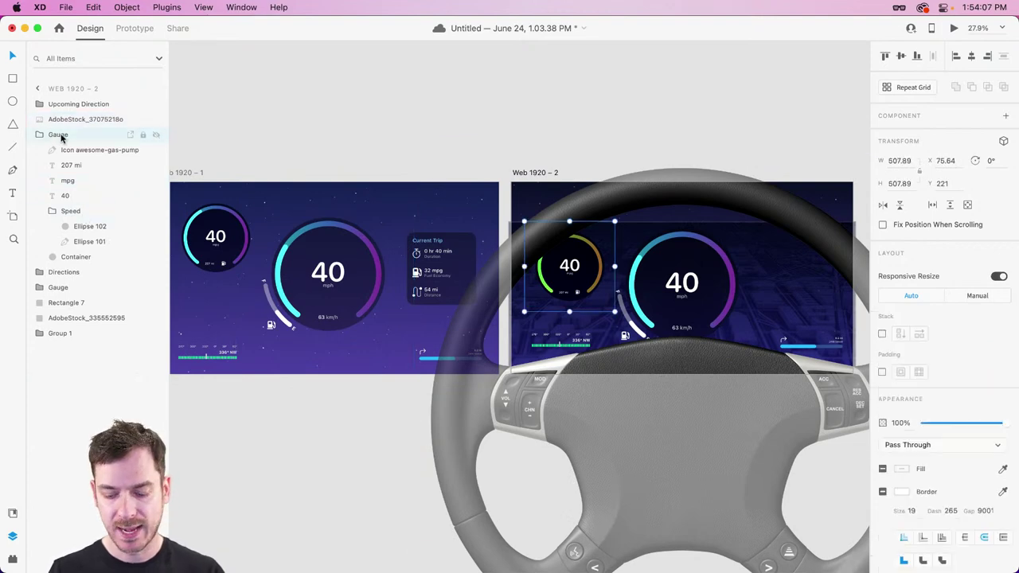
pyautogui.click(62, 274)
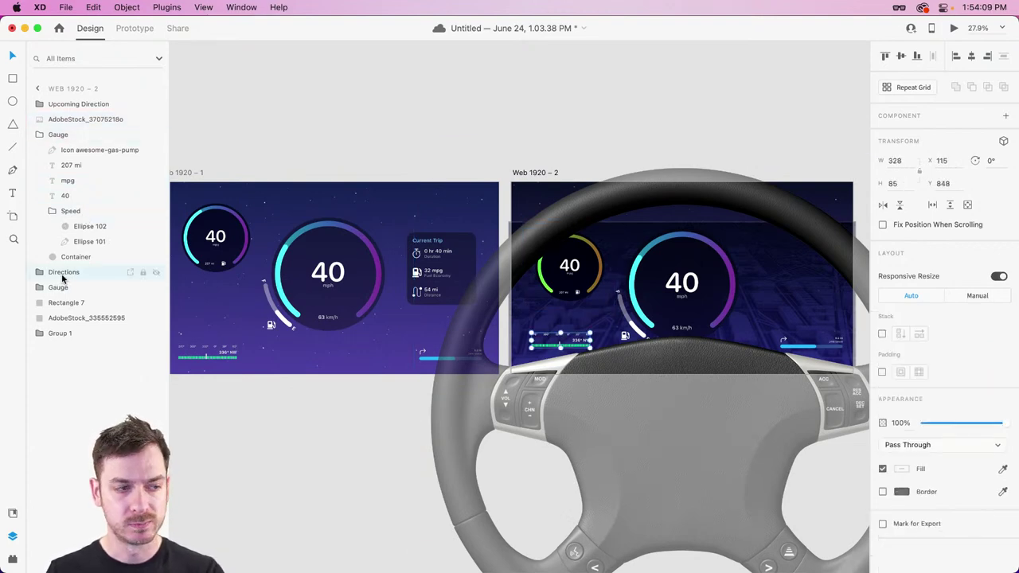
pyautogui.click(67, 136)
pyautogui.click(68, 289)
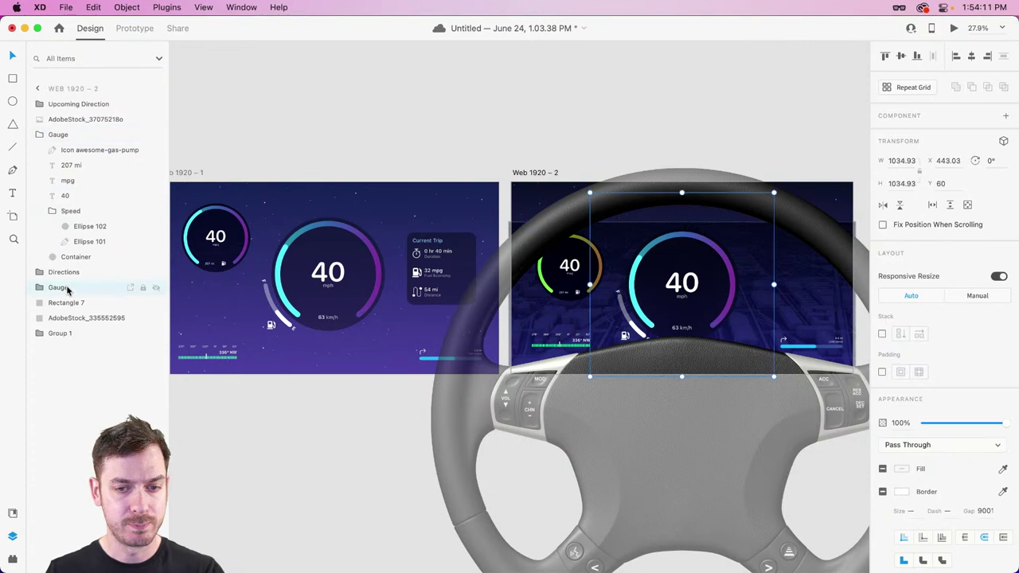
# Zoom in on the large speed gauge on Web 1920 – 1, leaving it in place.
pyautogui.click(342, 270)
pyautogui.hscroll(-2, 342, 271)
pyautogui.scroll(3, 341, 269)
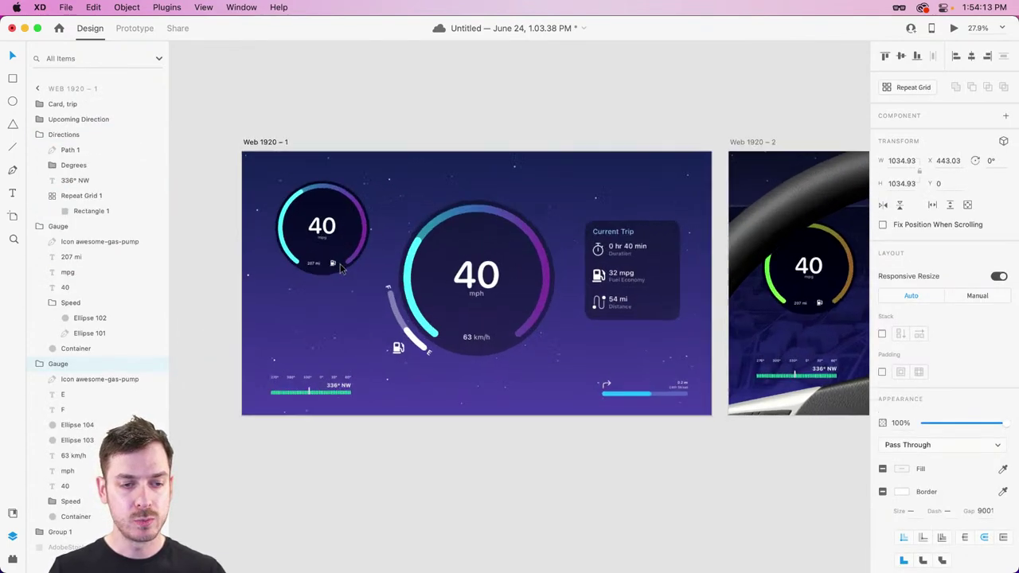
pyautogui.scroll(3, 341, 269)
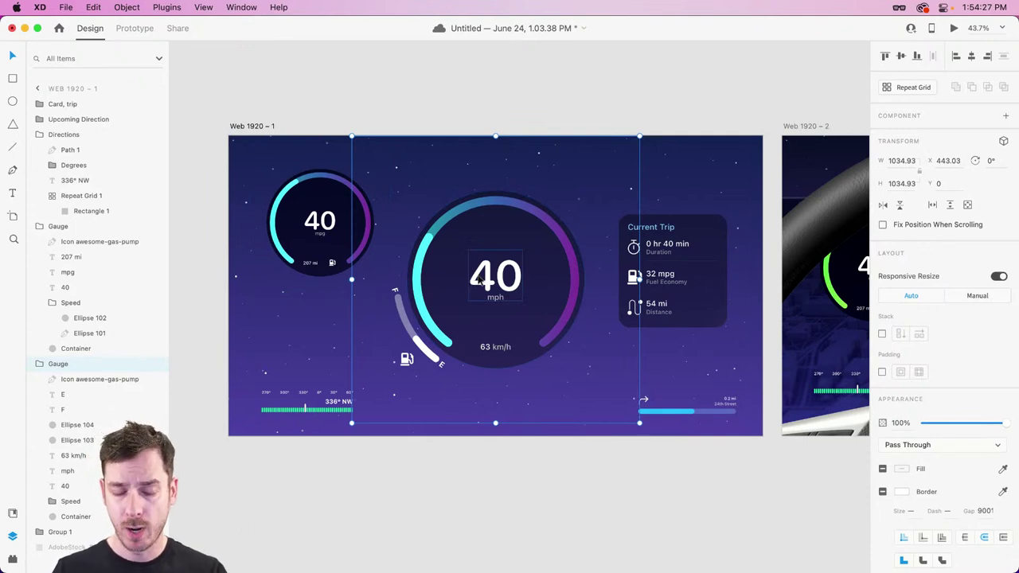
pyautogui.moveTo(506, 293)
pyautogui.mouseDown()
pyautogui.moveTo(568, 349)
pyautogui.moveTo(566, 333)
pyautogui.moveTo(460, 264)
pyautogui.moveTo(507, 293)
pyautogui.mouseUp()
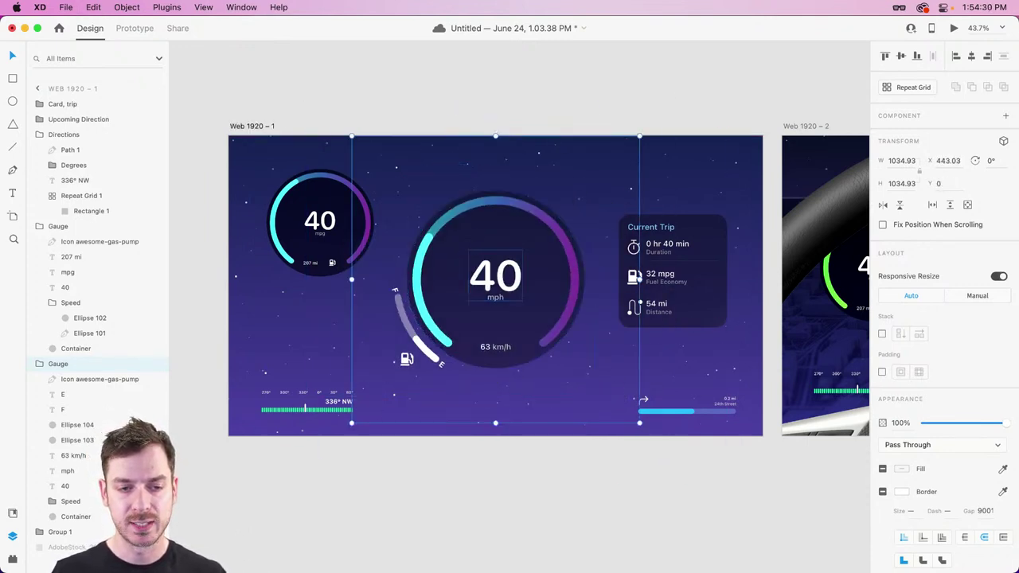
# Make the speed gauge a component and paste an instance behind the wheel on Web 1920 – 2.
pyautogui.click(1006, 116)
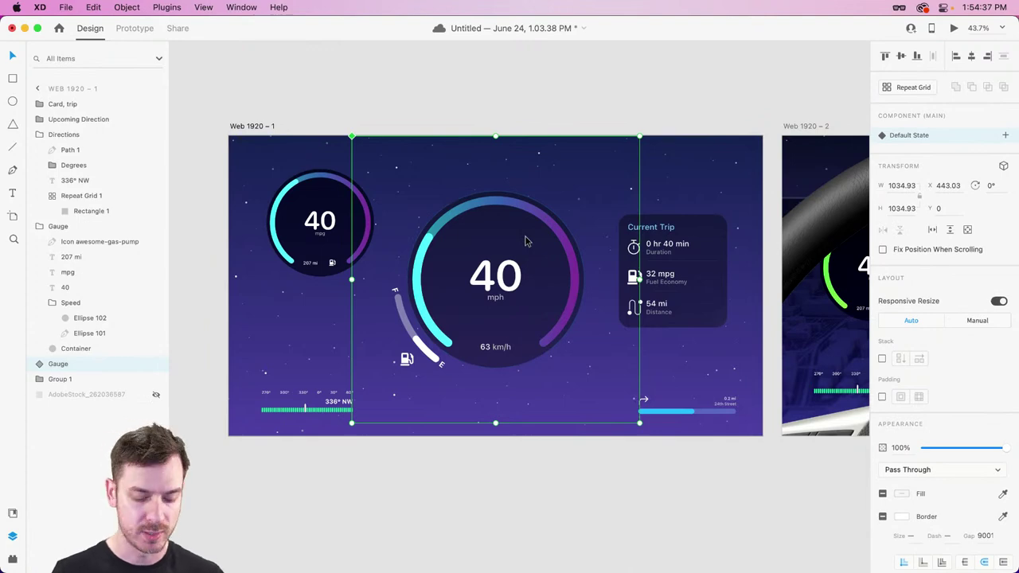
pyautogui.hscroll(10, 587, 256)
pyautogui.press('super+v')
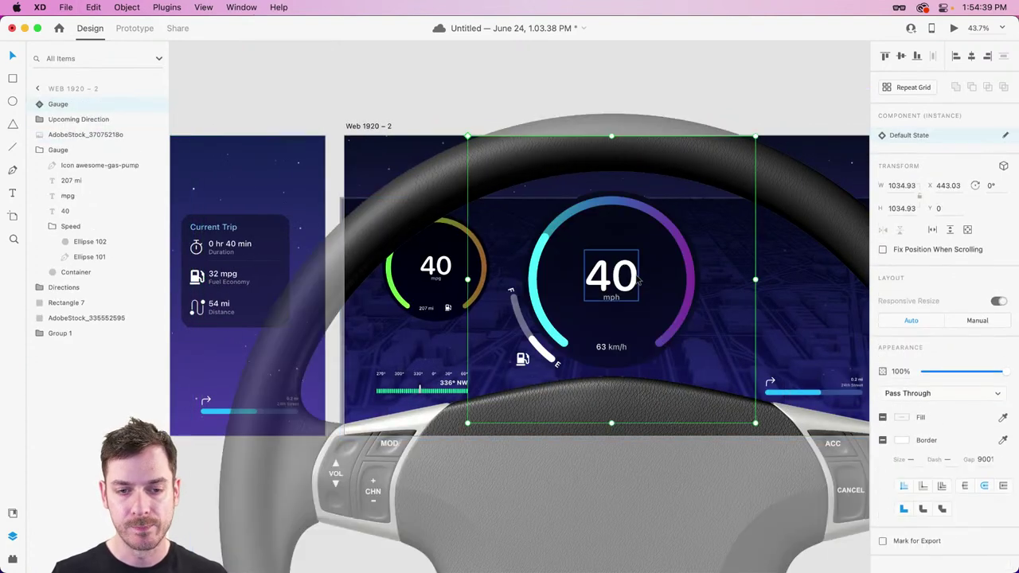
pyautogui.hscroll(4, 639, 279)
pyautogui.press('super+bracketleft')
pyautogui.press('super+bracketleft')
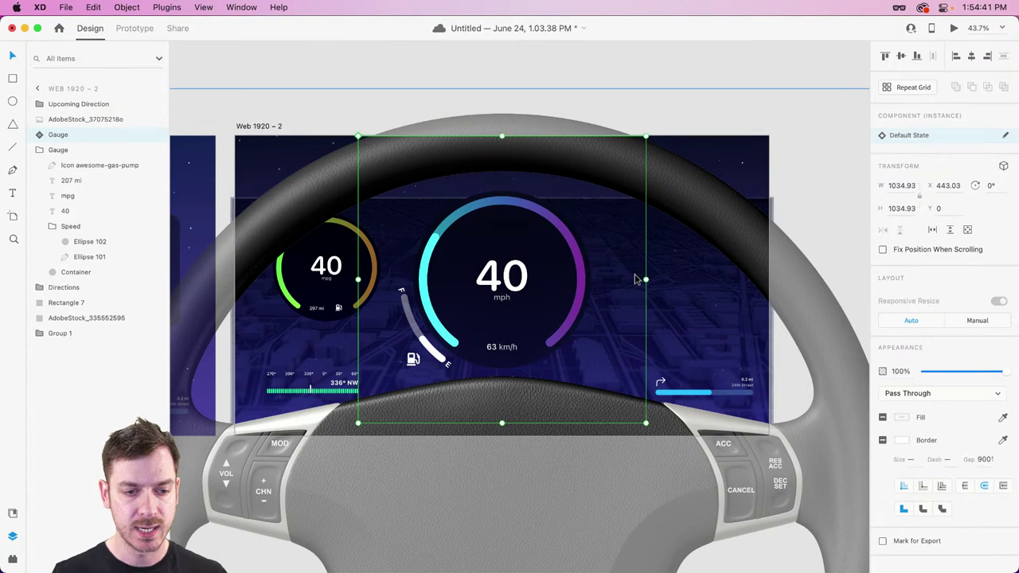
# Nudge the pasted gauge instance down to Y 70 beneath the wheel rim.
pyautogui.hotkey('shift', 'Down')
pyautogui.hotkey('shift', 'Down')
pyautogui.hotkey('shift', 'Down')
pyautogui.hotkey('shift', 'Down')
pyautogui.hotkey('shift', 'Down')
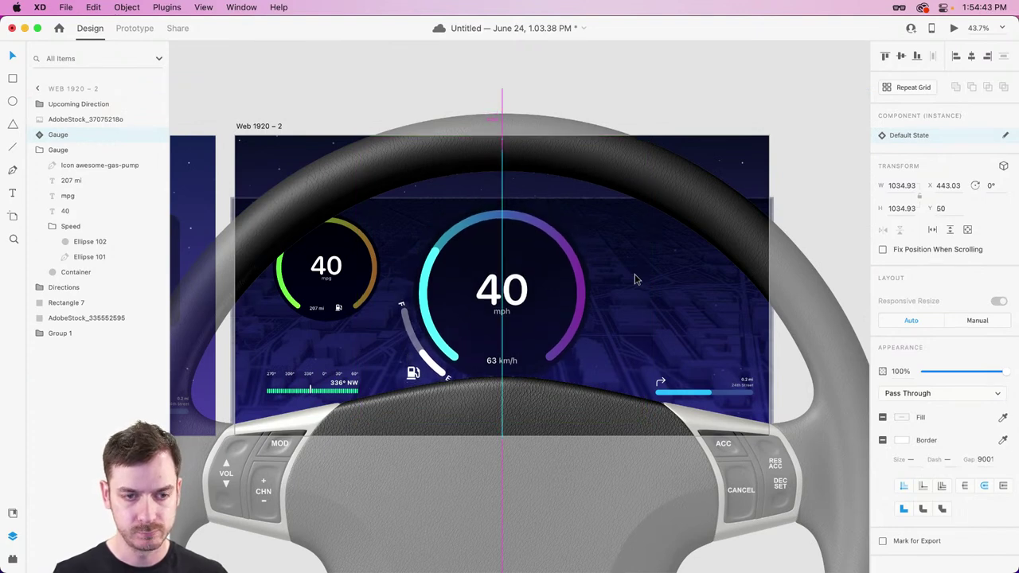
pyautogui.hotkey('shift', 'Down')
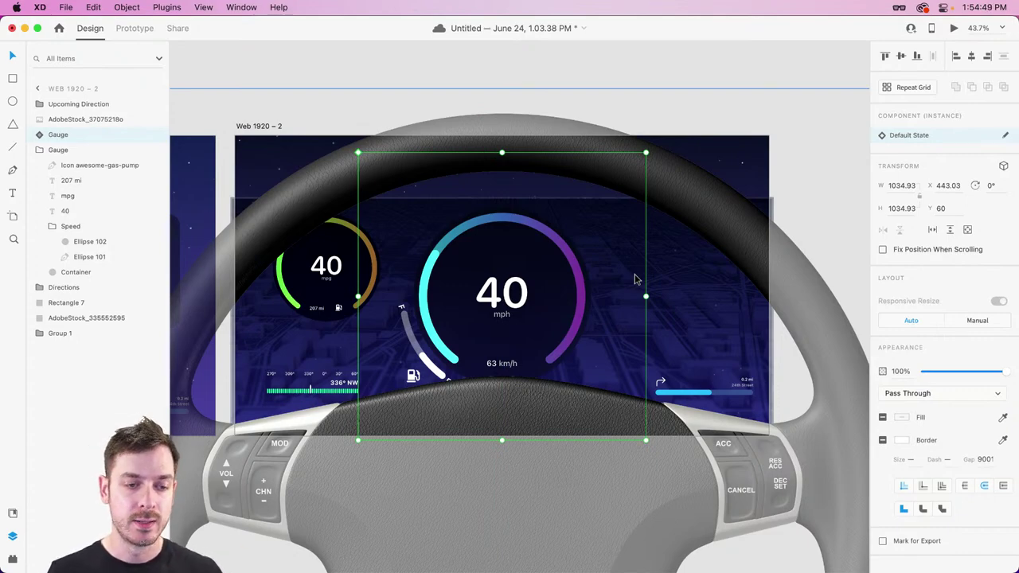
pyautogui.hotkey('shift', 'Down')
pyautogui.hscroll(-15, 635, 279)
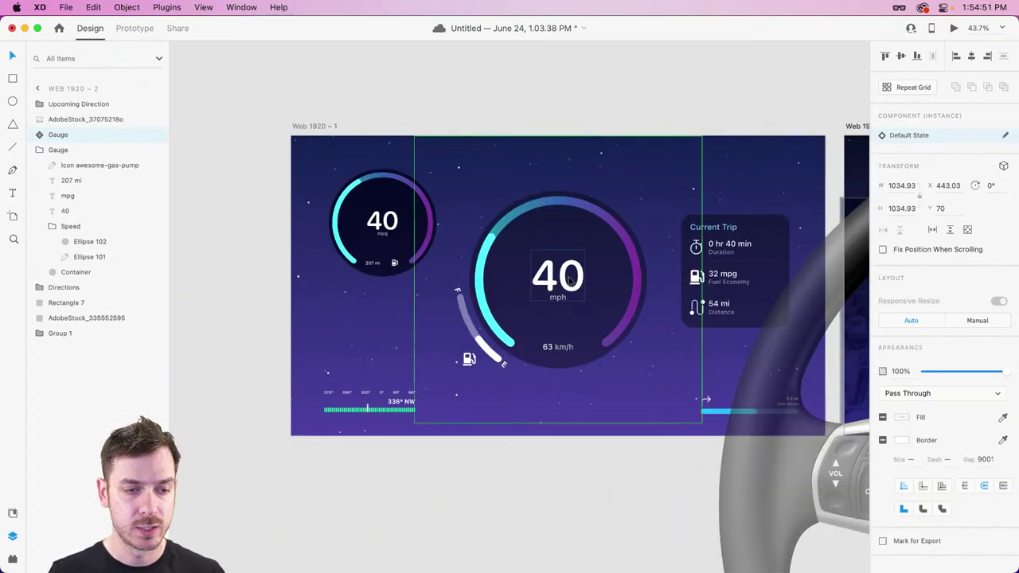
pyautogui.doubleClick(584, 295)
pyautogui.scroll(5, 583, 295)
# Recolor the speed gauge ring's Ellipse 101 gradient from blue to pink.
pyautogui.click(563, 157)
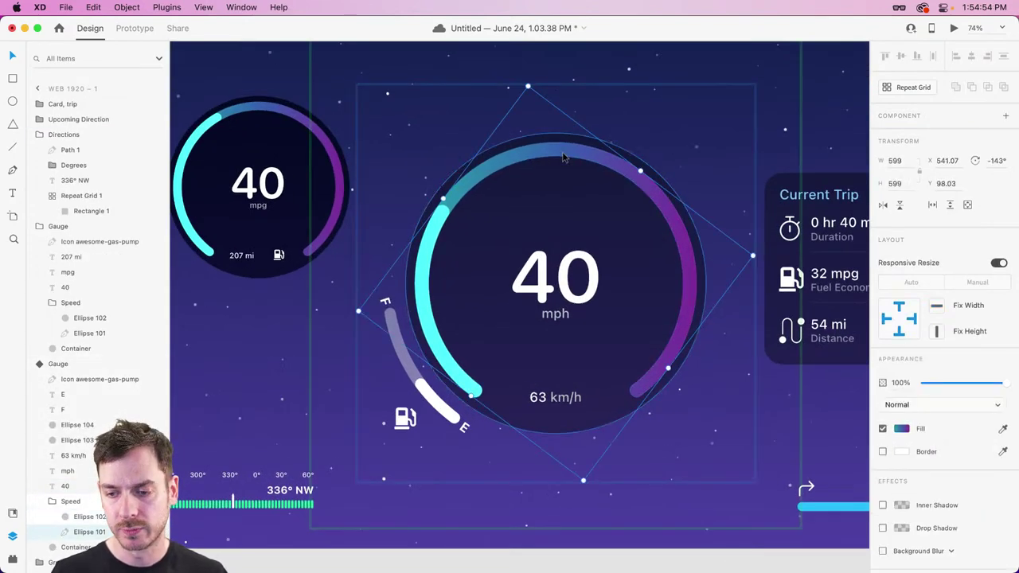
pyautogui.click(906, 429)
pyautogui.click(877, 363)
pyautogui.moveTo(862, 392)
pyautogui.mouseDown()
pyautogui.moveTo(860, 448)
pyautogui.moveTo(860, 381)
pyautogui.mouseUp()
pyautogui.click(752, 365)
pyautogui.click(877, 364)
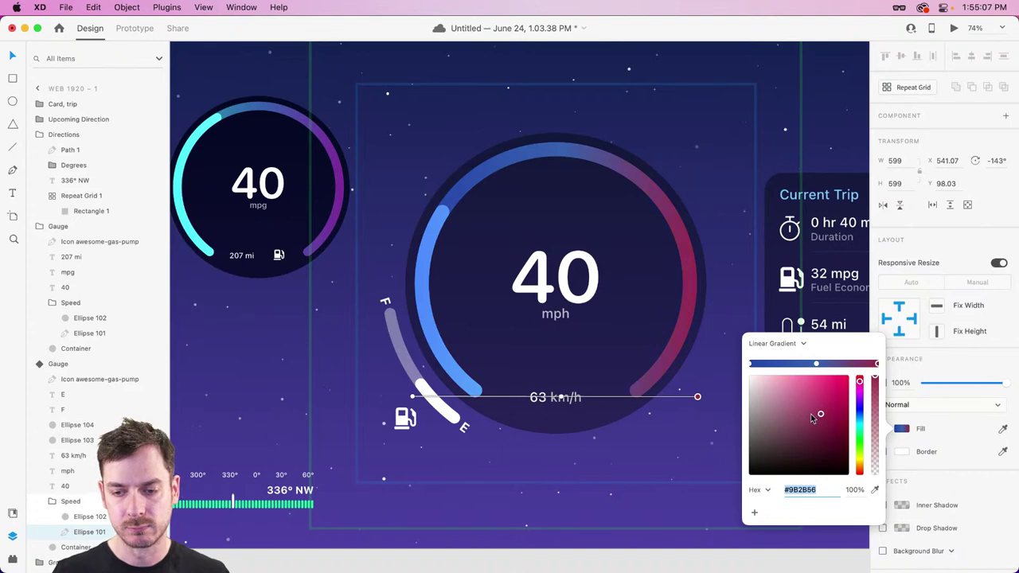
pyautogui.moveTo(821, 414); pyautogui.dragTo(821, 402)
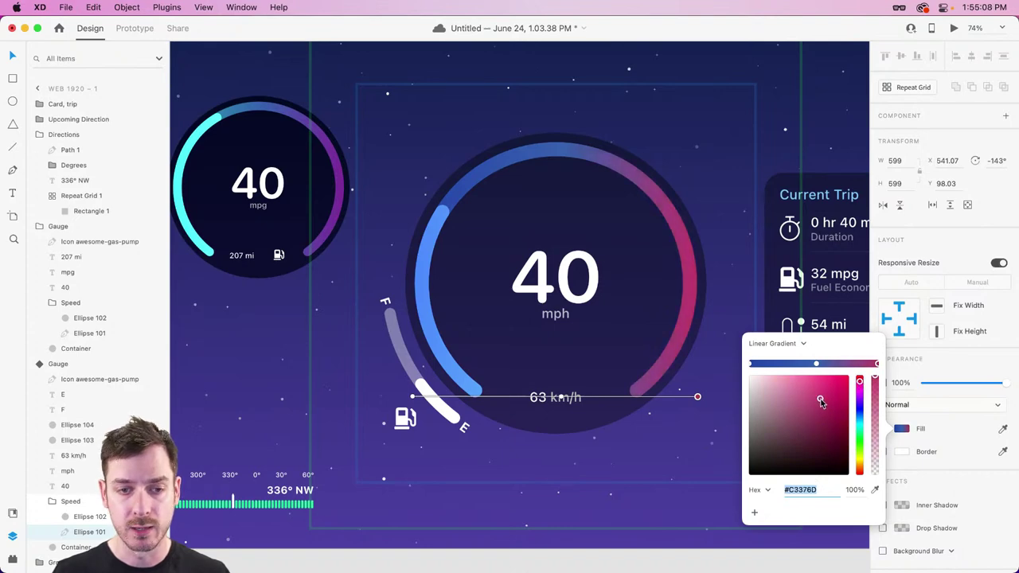
pyautogui.click(685, 240)
# Lengthen the Ellipse 102 progress arc by raising its border Dash to 645.
pyautogui.click(550, 297)
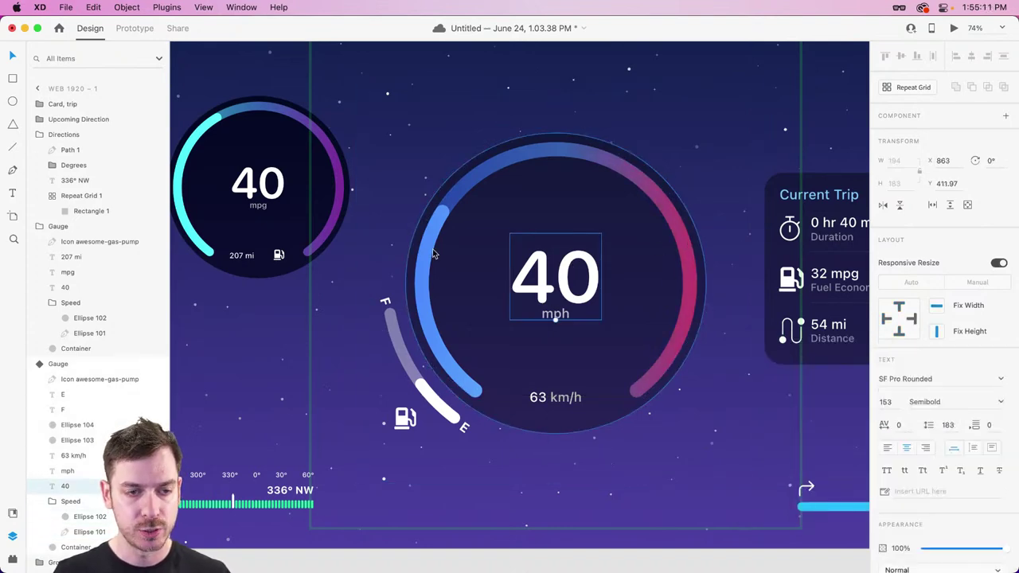
pyautogui.click(430, 248)
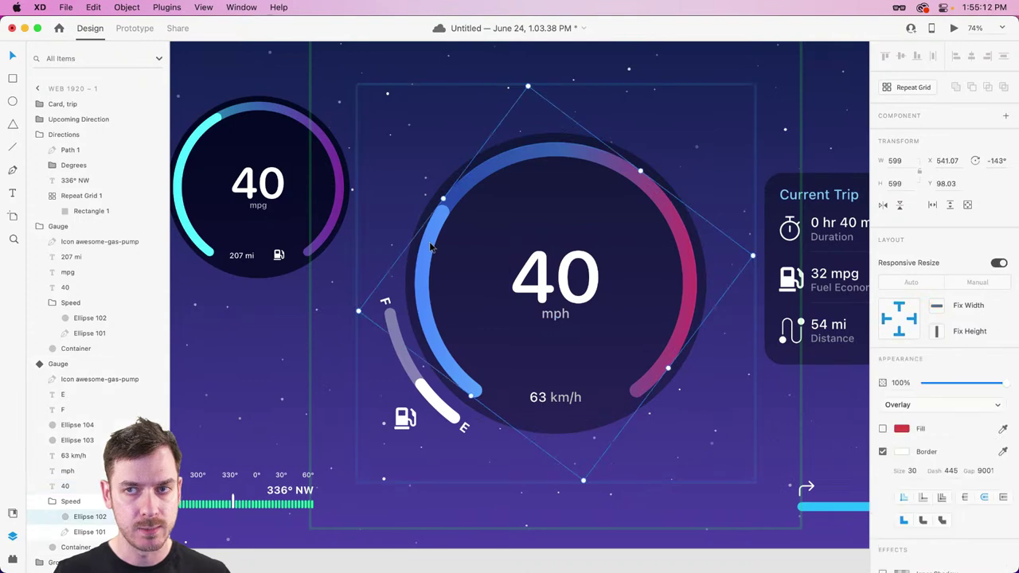
pyautogui.click(951, 471)
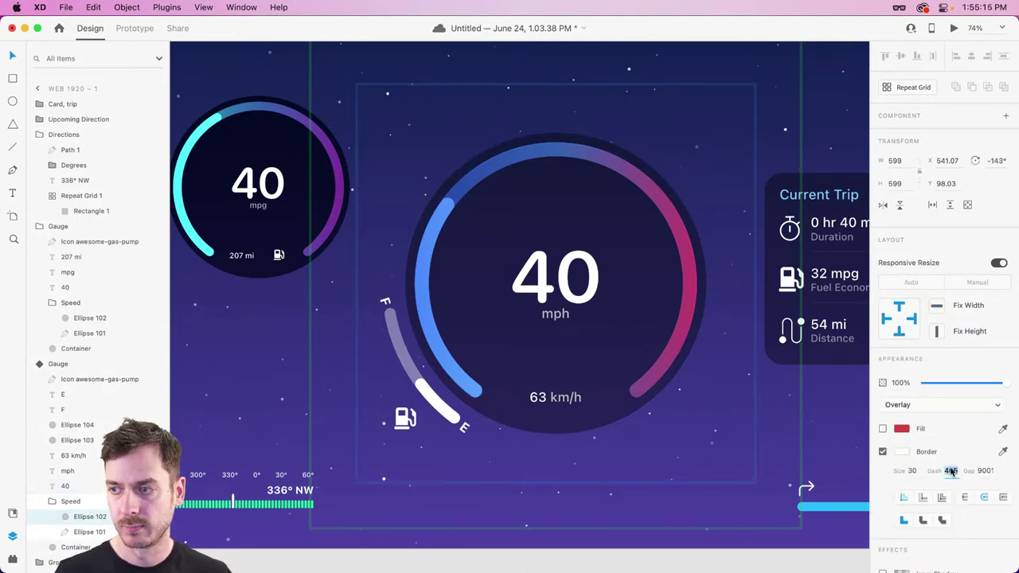
pyautogui.hotkey('shift', 'Up')
pyautogui.hotkey('shift', 'Up')
pyautogui.hotkey('shift', 'Up')
pyautogui.hotkey('shift', 'Up')
pyautogui.hotkey('shift', 'Up')
pyautogui.hotkey('shift', 'Up')
pyautogui.hotkey('shift', 'Up')
pyautogui.hotkey('shift', 'Up')
pyautogui.hotkey('shift', 'Up')
pyautogui.hotkey('shift', 'Up')
pyautogui.hotkey('shift', 'Up')
pyautogui.hotkey('shift', 'Up')
pyautogui.hotkey('shift', 'Up')
pyautogui.hotkey('shift', 'Up')
pyautogui.hotkey('shift', 'Up')
pyautogui.hotkey('shift', 'Up')
pyautogui.hotkey('shift', 'Up')
pyautogui.hotkey('shift', 'Up')
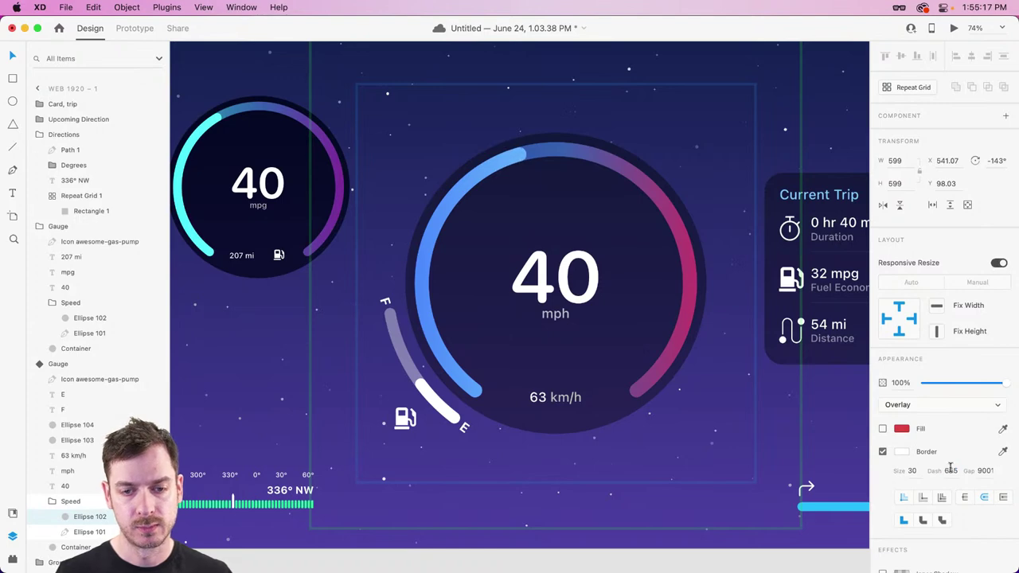
# Change the gauge's speed reading from 40 to 65.
pyautogui.click(549, 273)
pyautogui.doubleClick(557, 281)
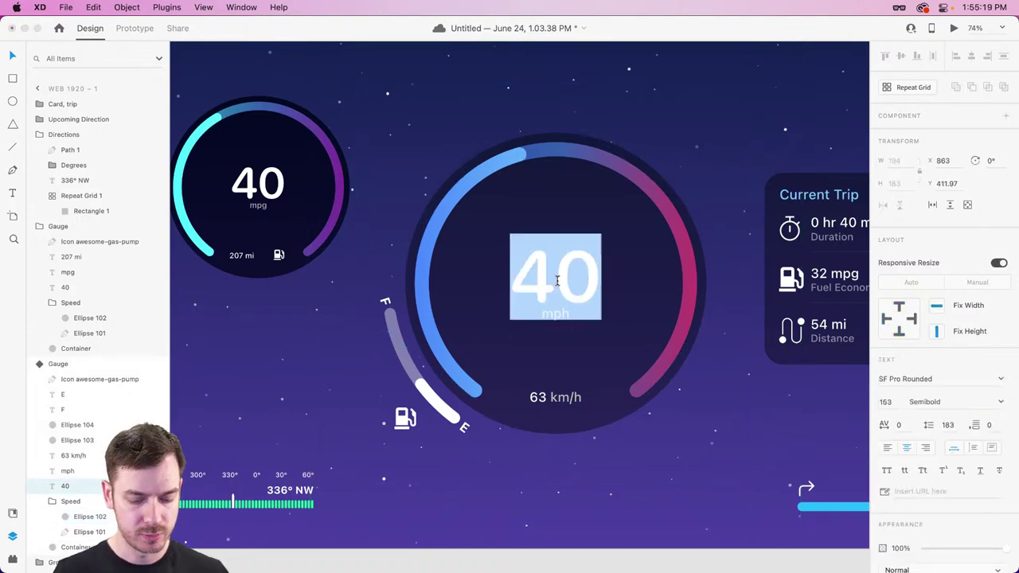
pyautogui.write('65')
pyautogui.press('Escape')
pyautogui.press('Escape')
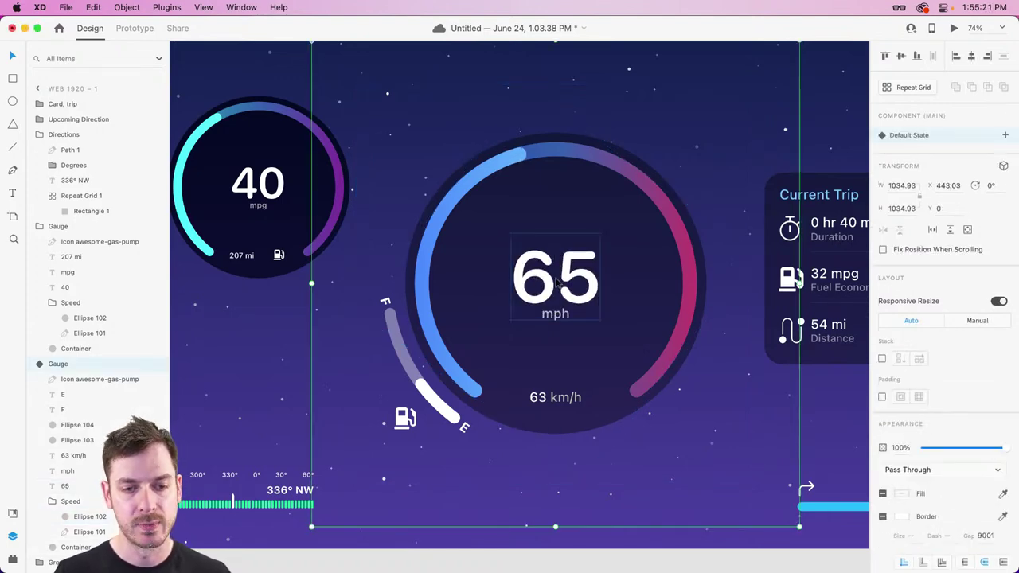
pyautogui.hscroll(5, 557, 281)
pyautogui.hscroll(8, 556, 280)
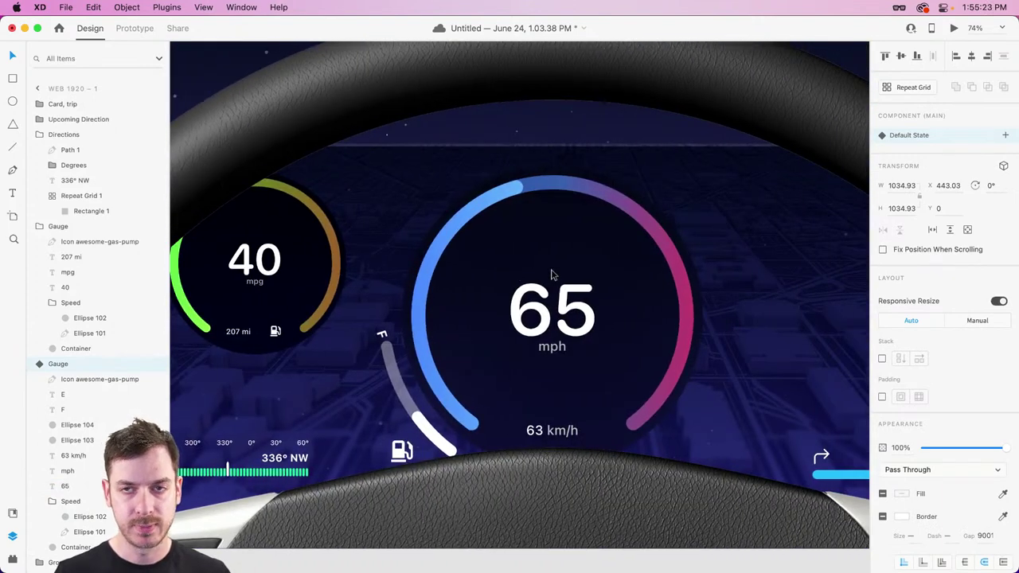